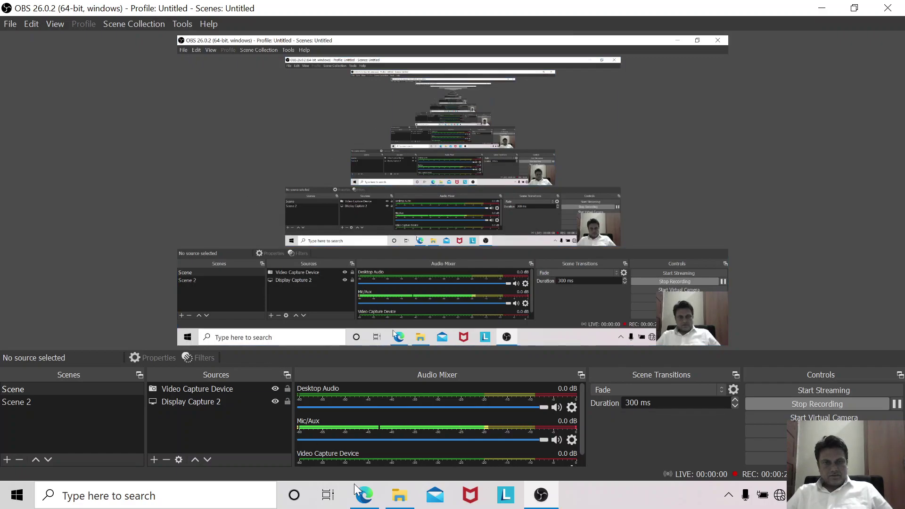
Switch to A11.pdf in Microsoft Edge and examine the movable jaw's views, dimensions and parts list entry.
mouse_move(368, 498)
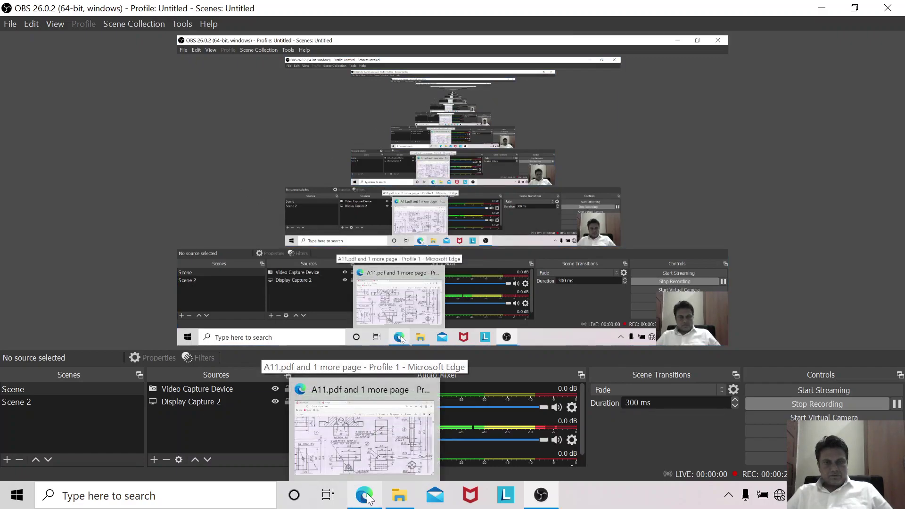
left_click(363, 429)
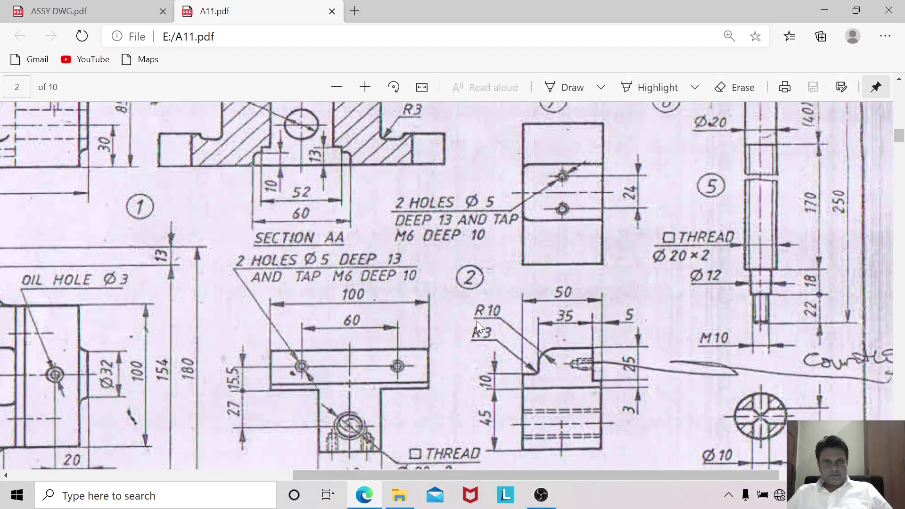
scroll(477, 321, "down", 6)
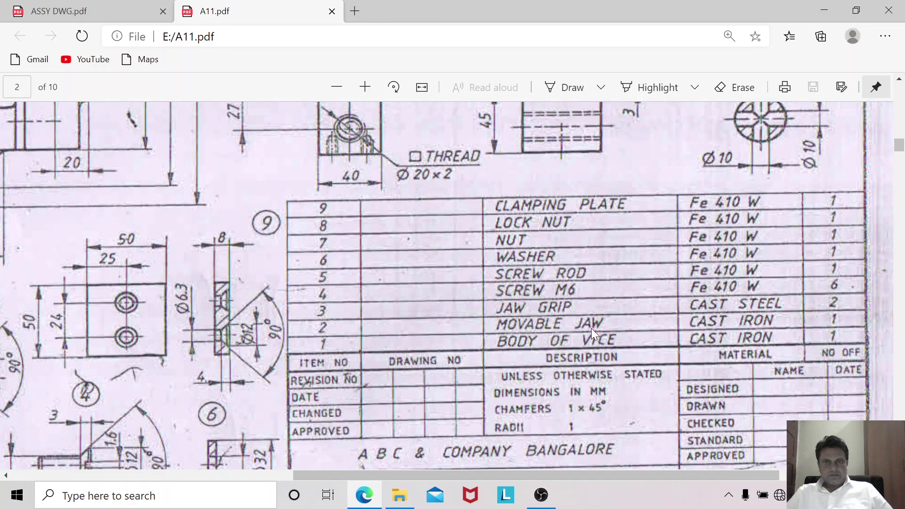
scroll(626, 361, "up", 5)
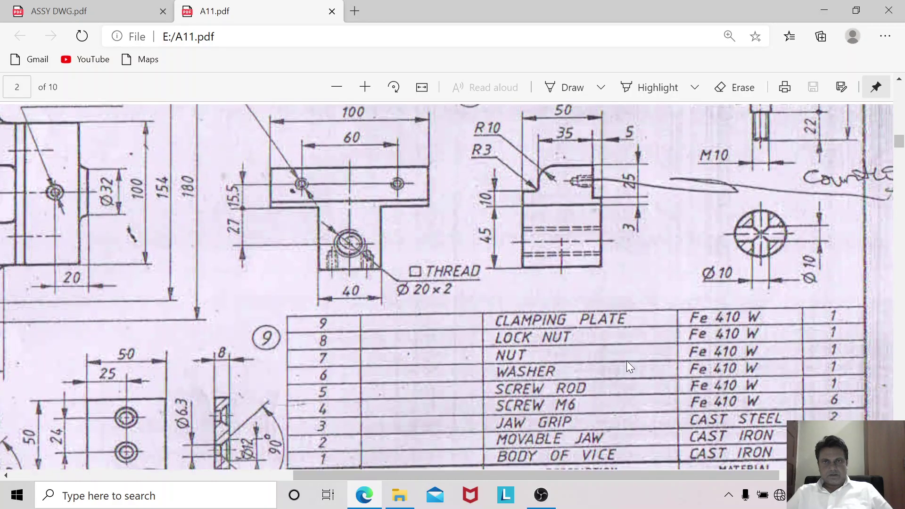
scroll(626, 361, "up", 1)
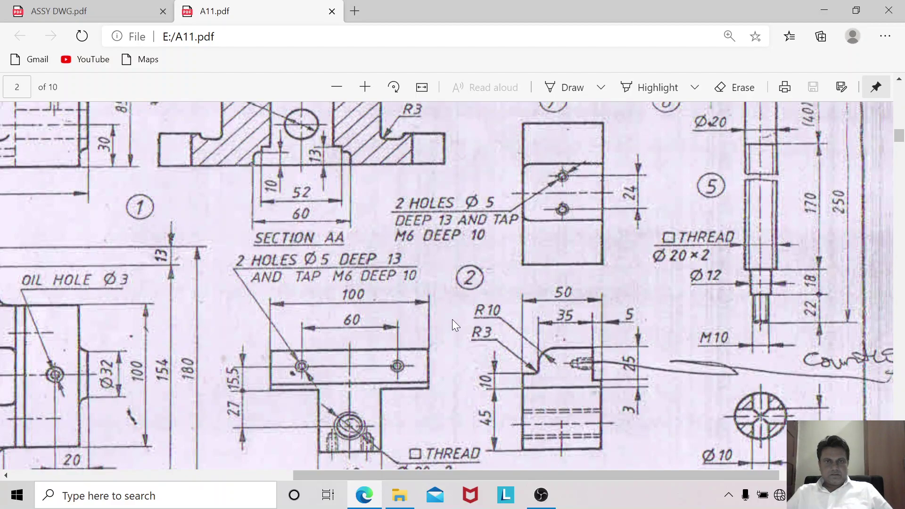
scroll(454, 325, "down", 1)
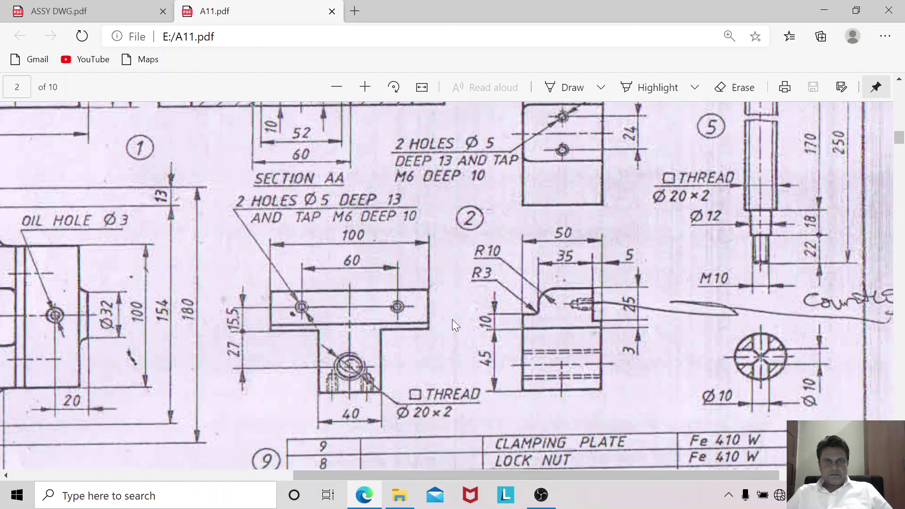
scroll(453, 320, "up", 1)
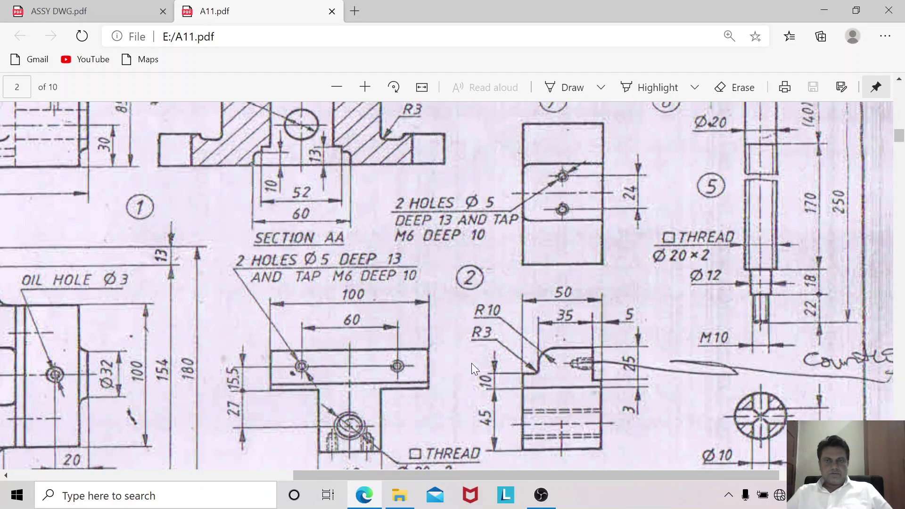
scroll(472, 363, "down", 1)
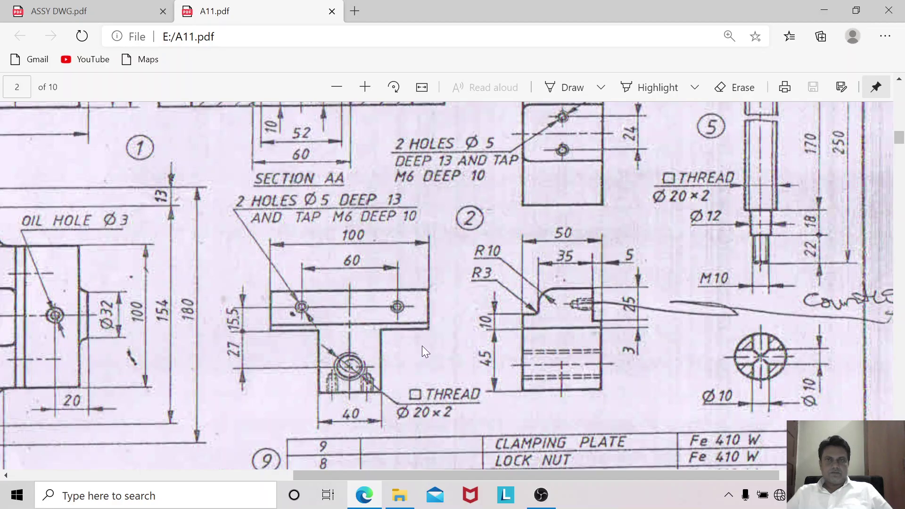
scroll(423, 346, "up", 1)
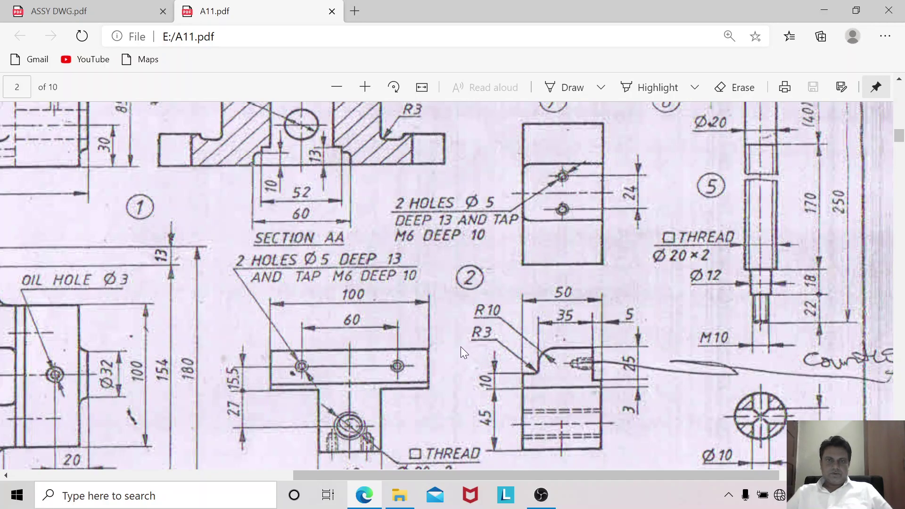
scroll(460, 347, "down", 1)
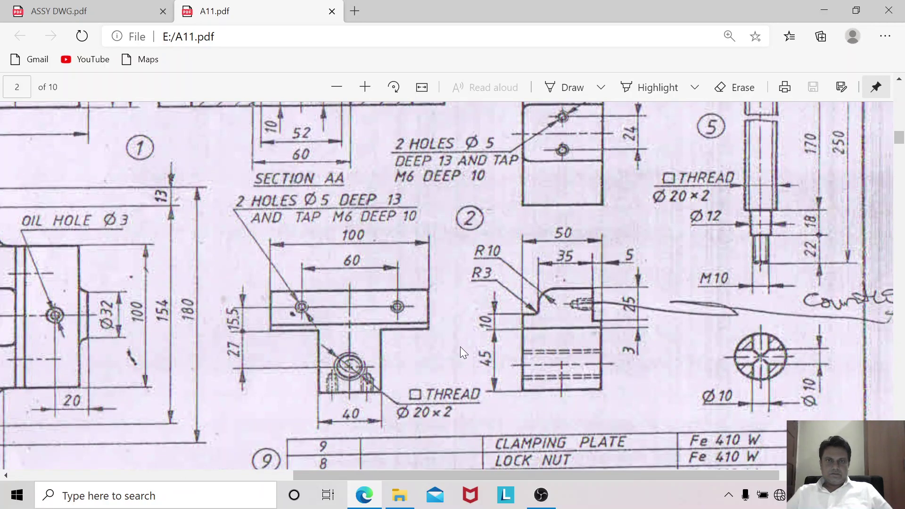
scroll(460, 347, "up", 1)
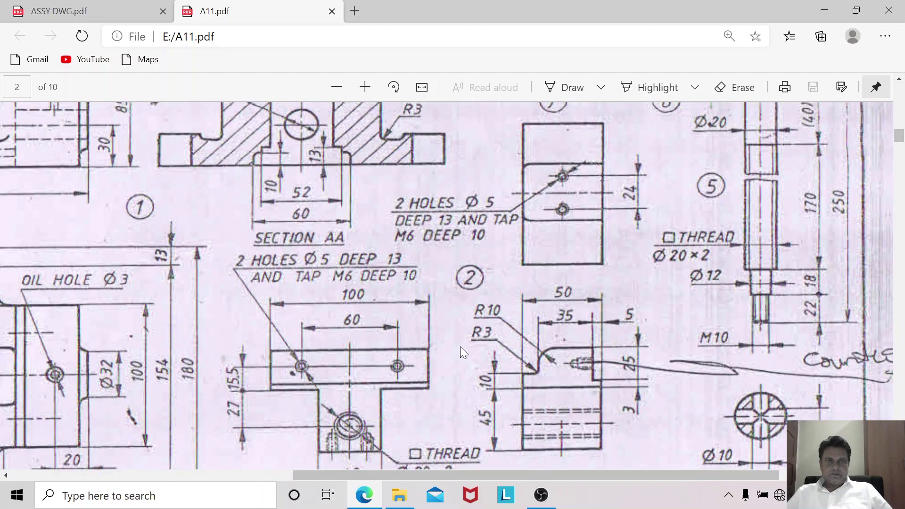
scroll(460, 346, "down", 1)
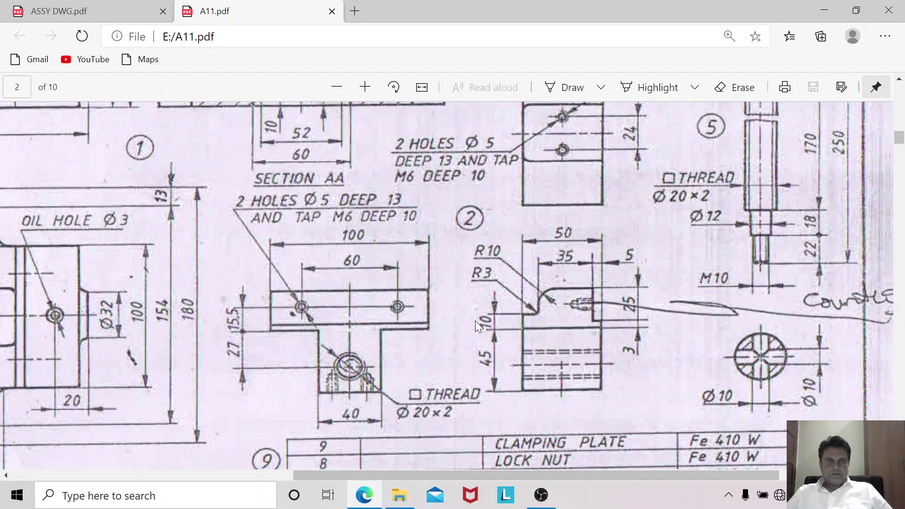
scroll(475, 320, "up", 1)
scroll(475, 320, "down", 1)
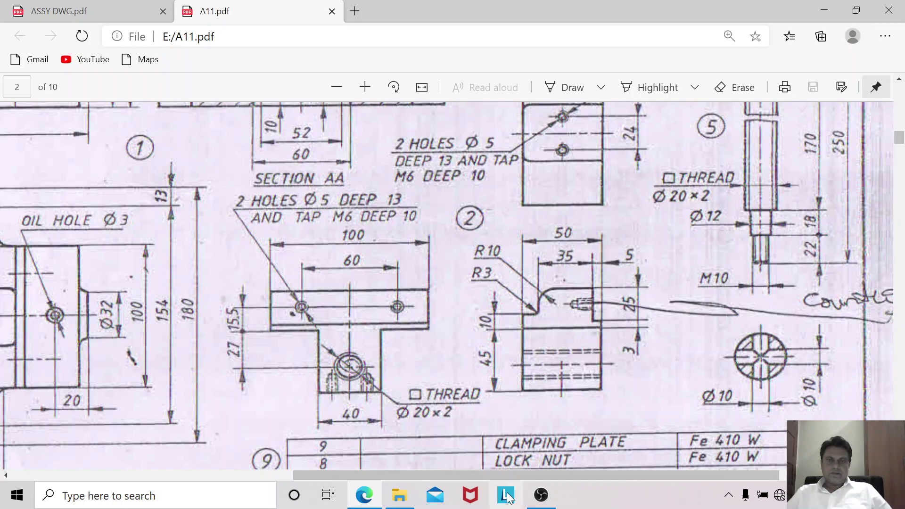
Minimize the drawing, launch Solid Edge V19 from the desktop and create a new solid part.
left_click(823, 10)
left_click(822, 9)
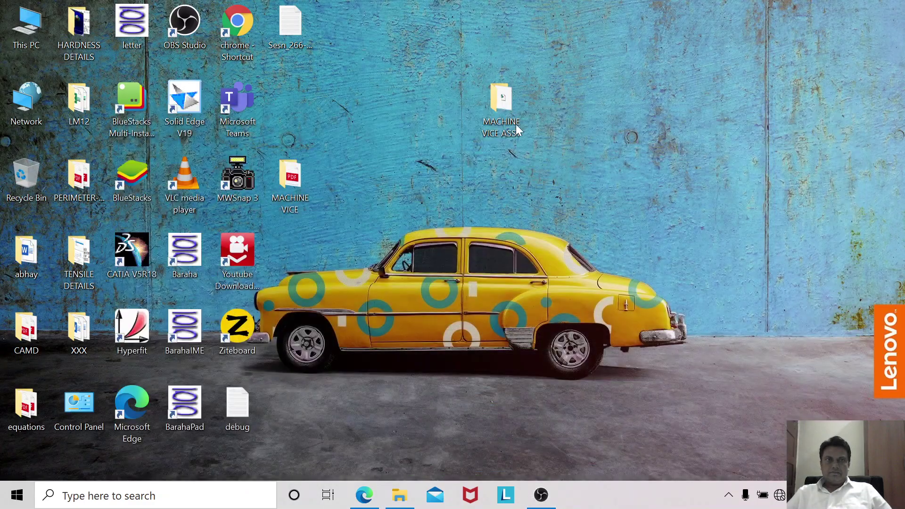
right_click(191, 96)
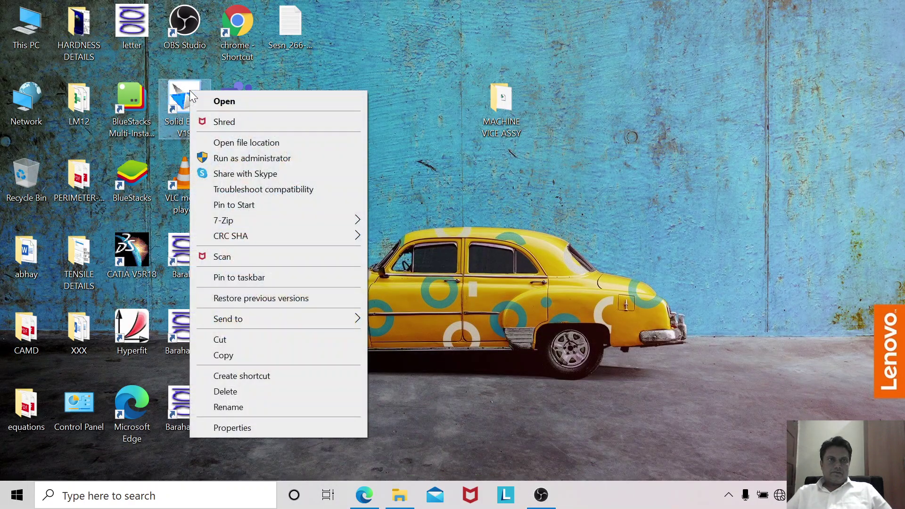
left_click(225, 100)
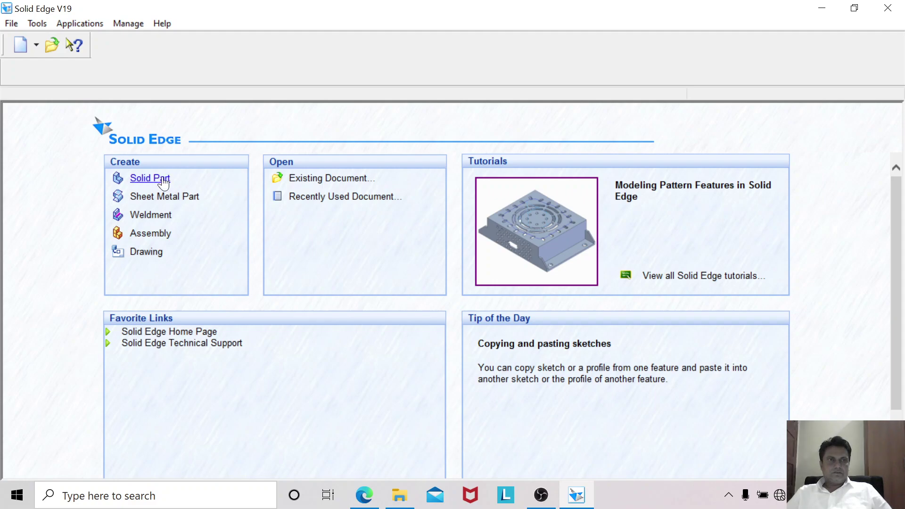
left_click(163, 178)
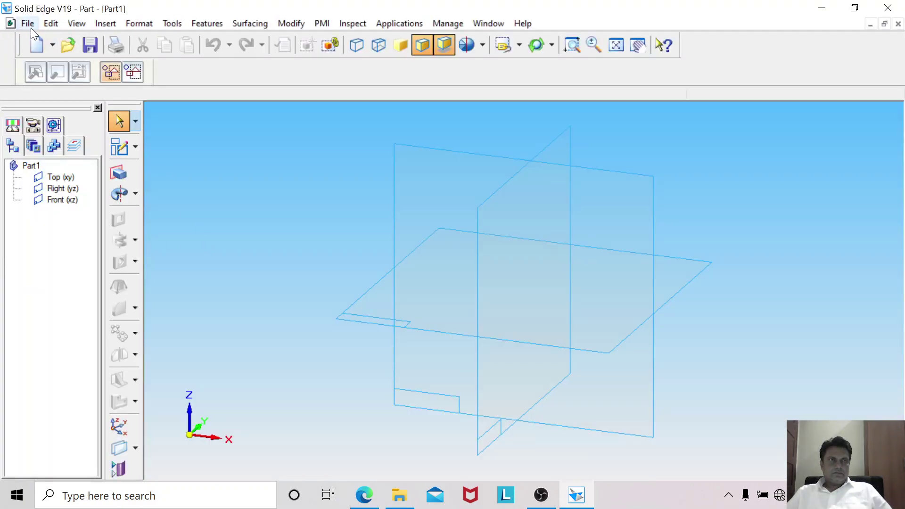
Start saving the part and fill in its properties with the title MOVABLE JAW and document number 2.
left_click(27, 23)
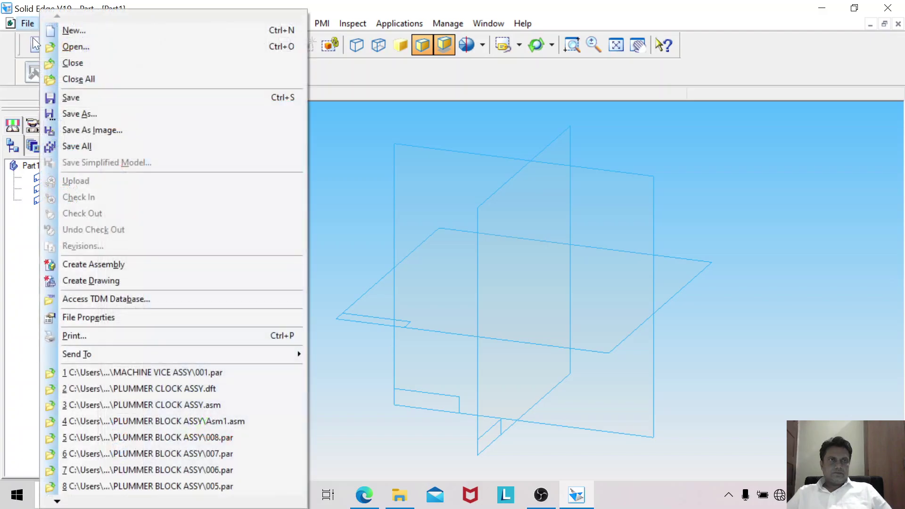
left_click(55, 96)
left_click(75, 42)
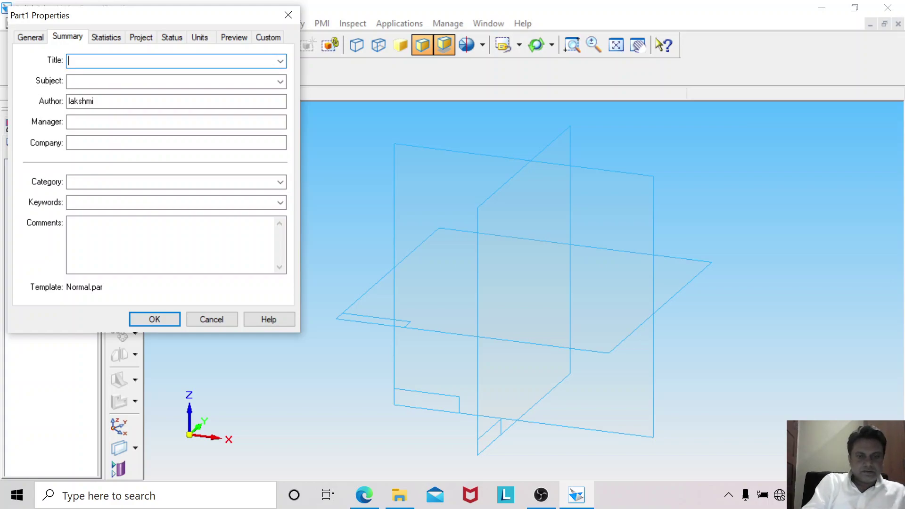
type("MOVABLE JAW")
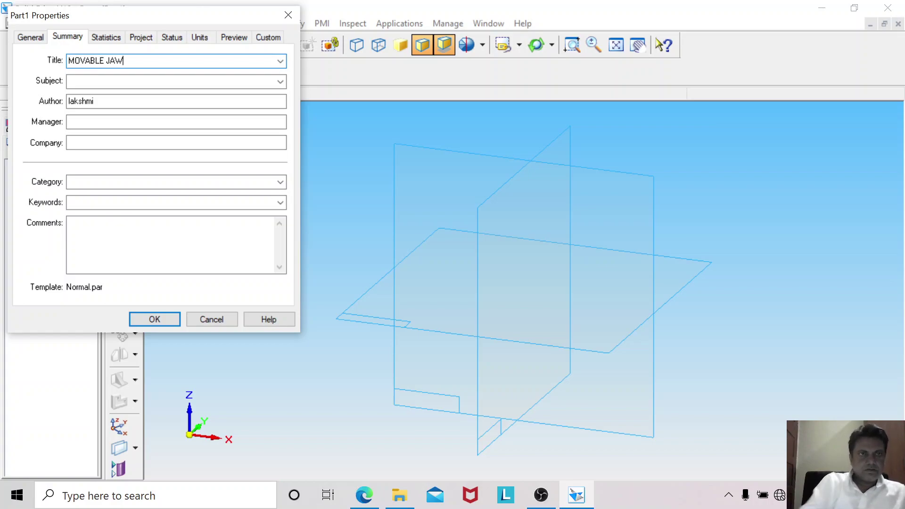
left_click(141, 37)
type("2")
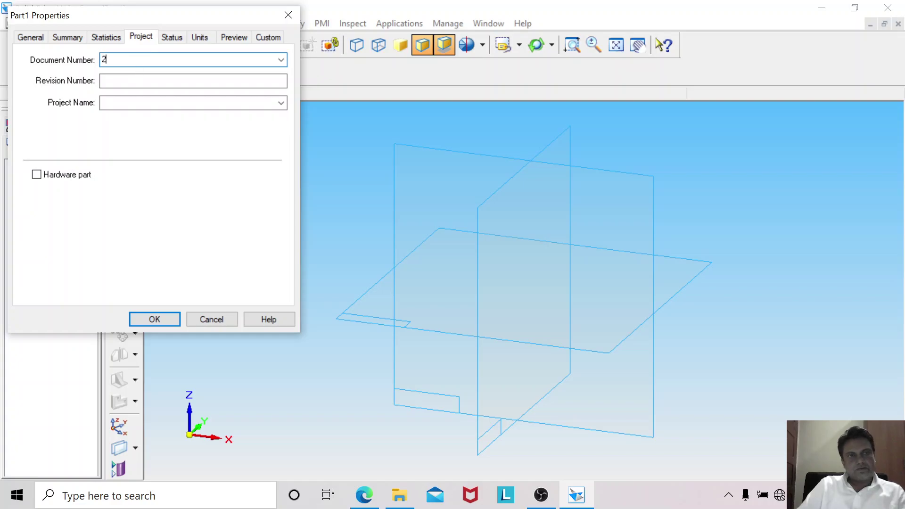
left_click(158, 320)
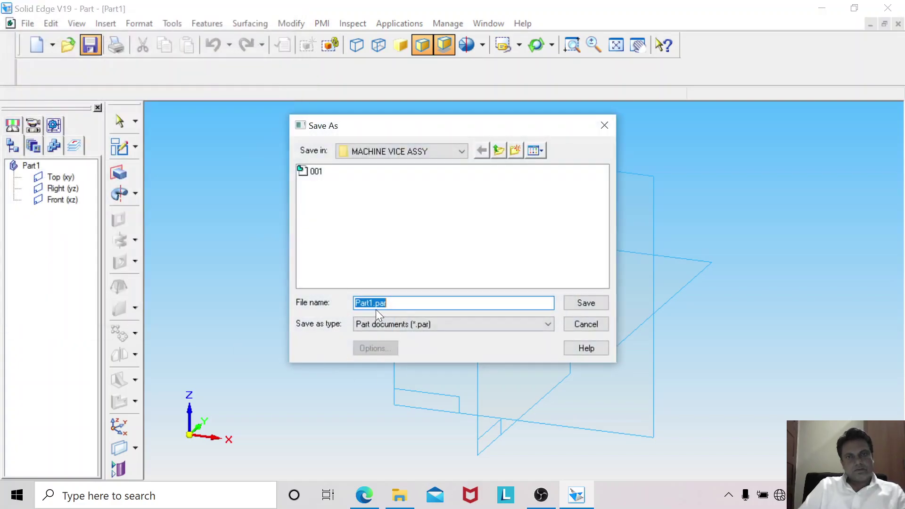
Save the part as 002.par in the MACHINE VICE ASSY folder.
left_click_drag(356, 303, 371, 303)
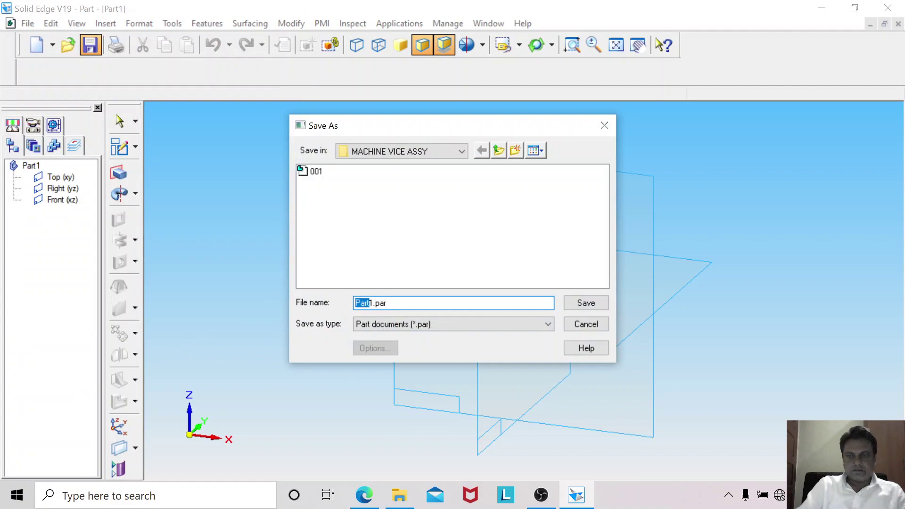
key("Delete")
type("002")
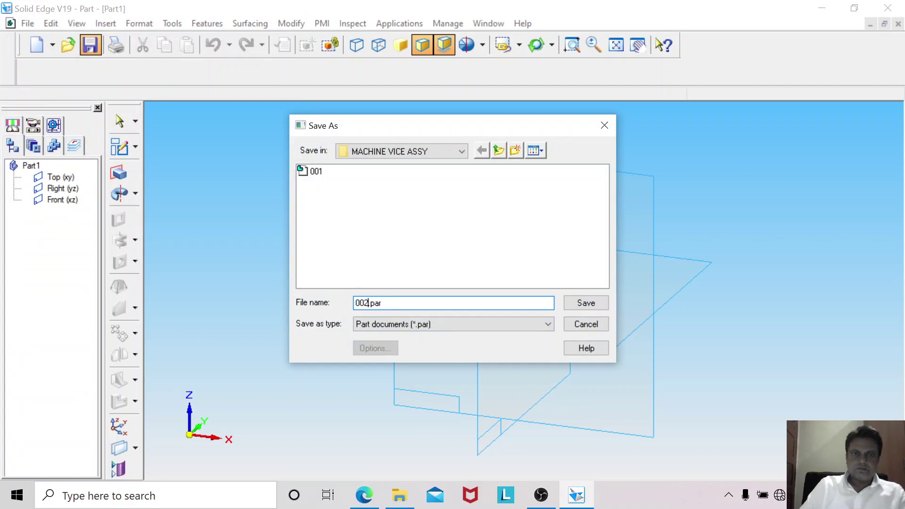
key("Return")
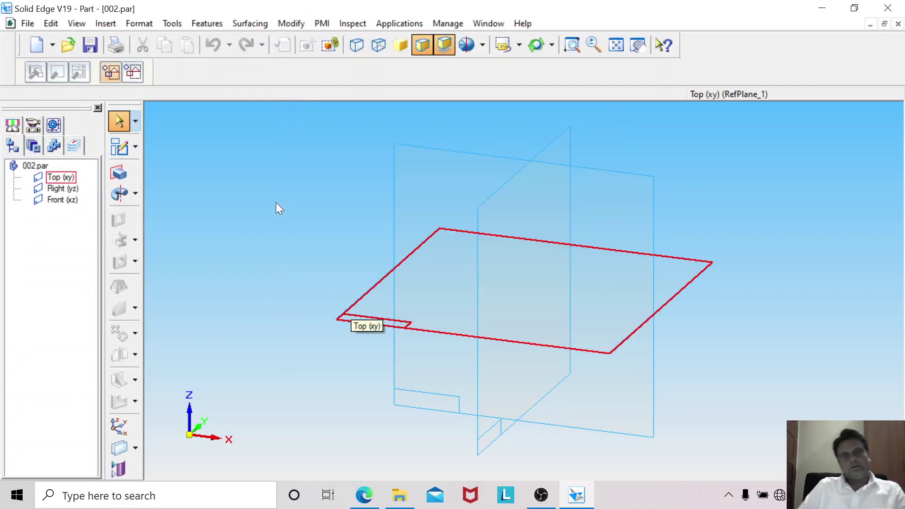
Assign CAST IRON as the part's material in the Material Table, consulting the parts list in A11.pdf, and apply it to the model.
left_click(172, 23)
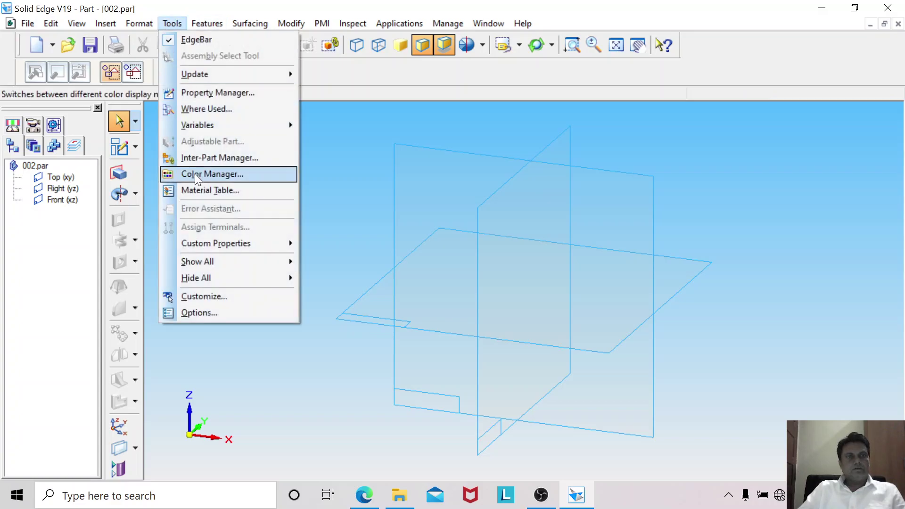
left_click(204, 190)
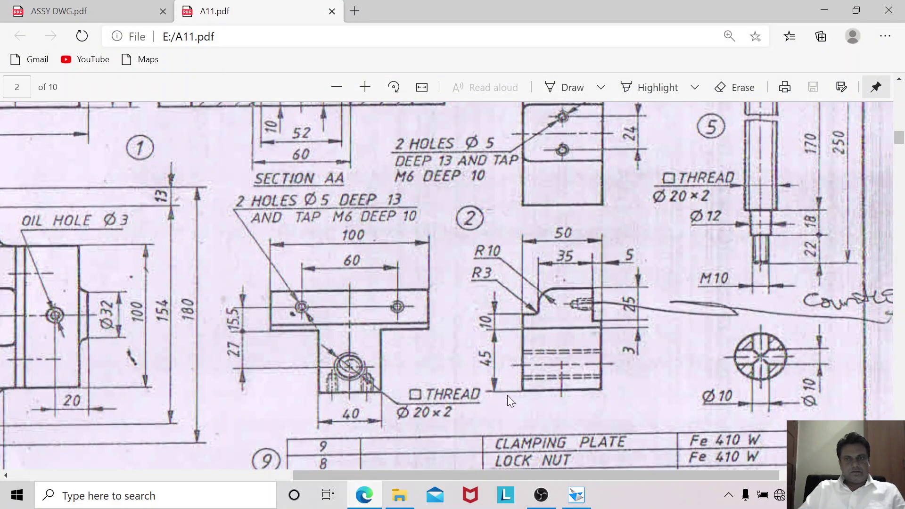
scroll(533, 377, "down", 2)
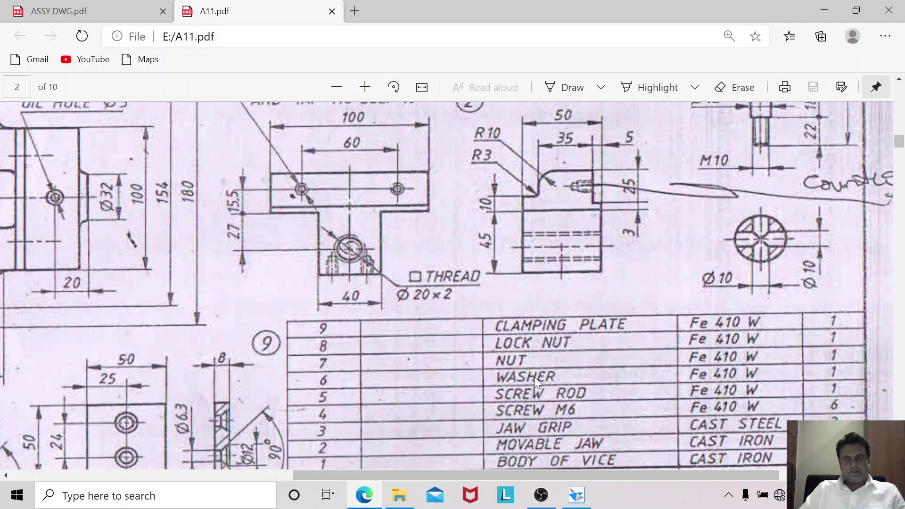
scroll(534, 377, "up", 1)
scroll(534, 377, "up", 1)
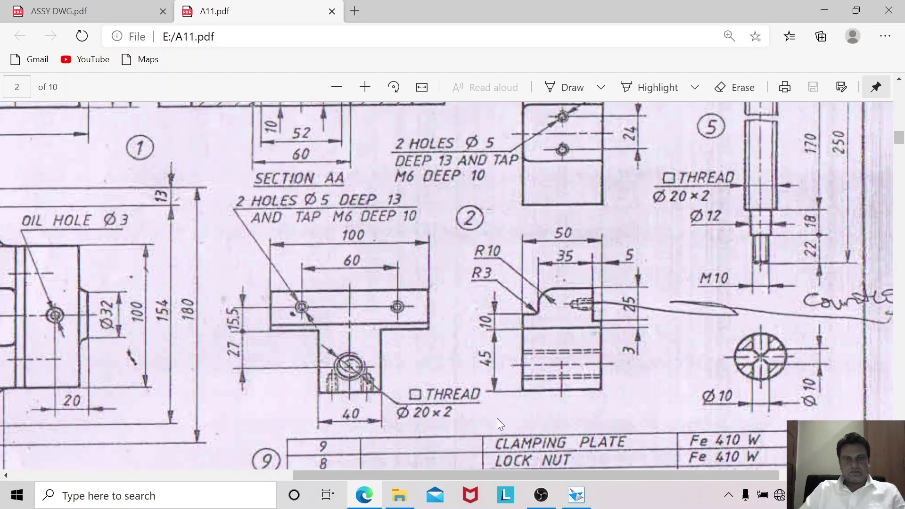
left_click(576, 495)
left_click(355, 94)
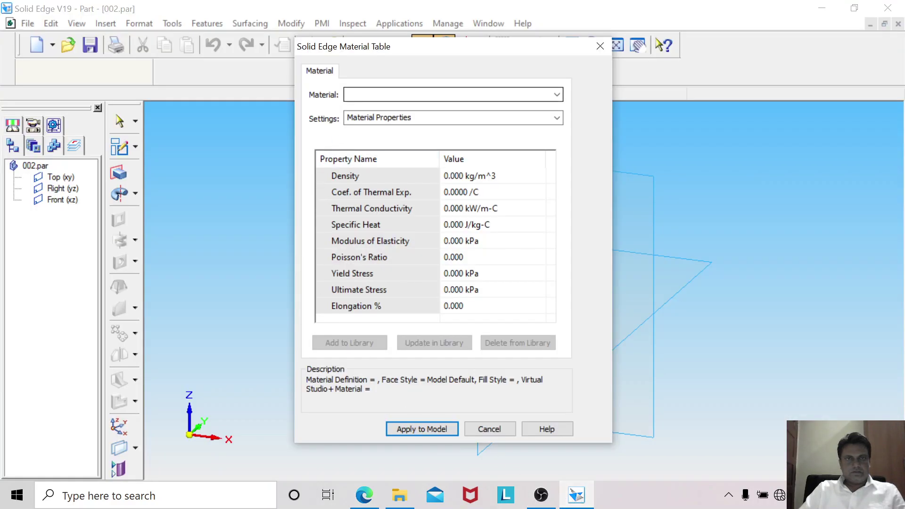
type("CAST")
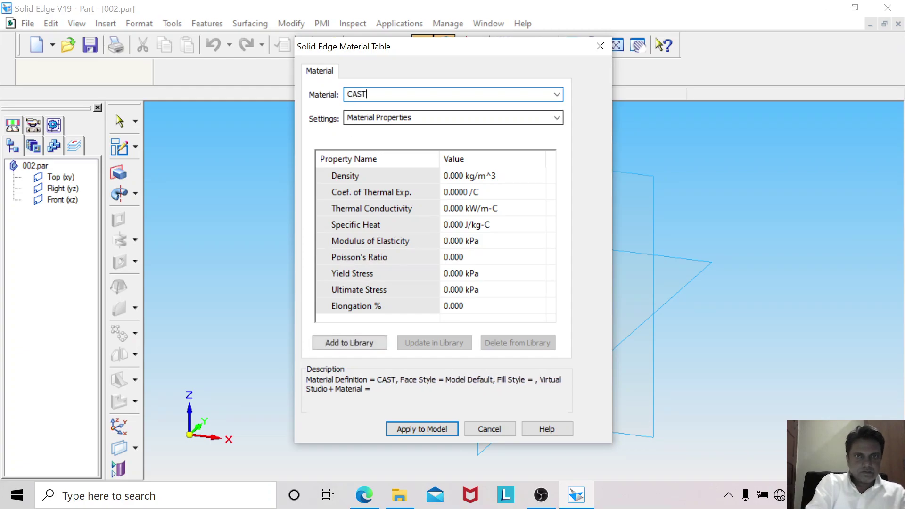
type(" IRON")
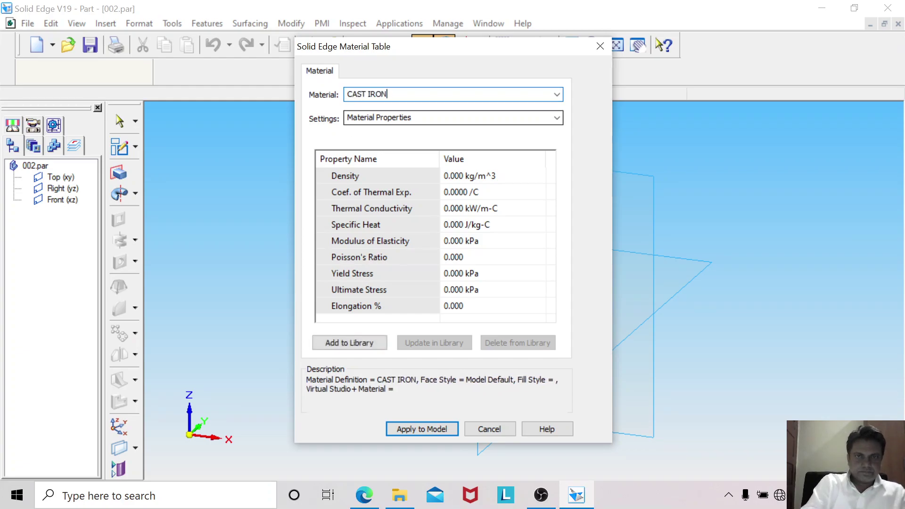
left_click(419, 430)
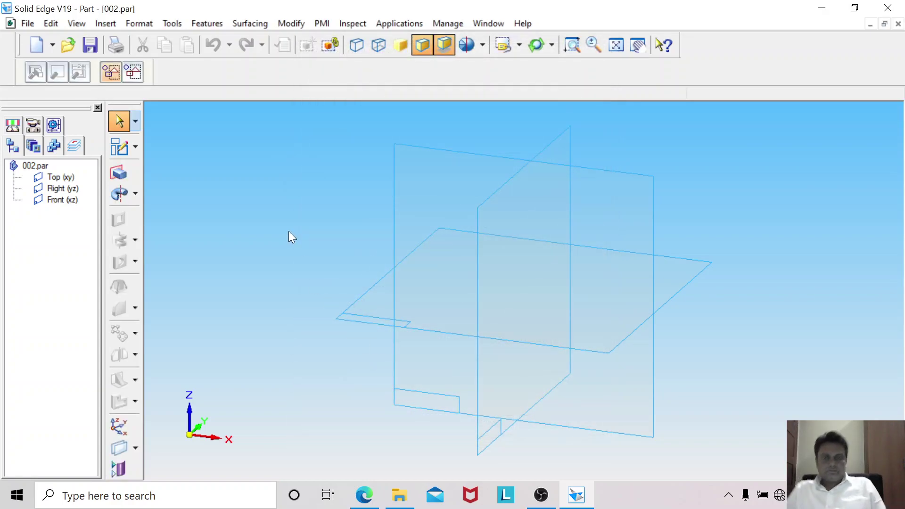
Review the movable jaw's dimensions in the A11.pdf drawing, and return to the part in Solid Edge.
left_click(578, 492)
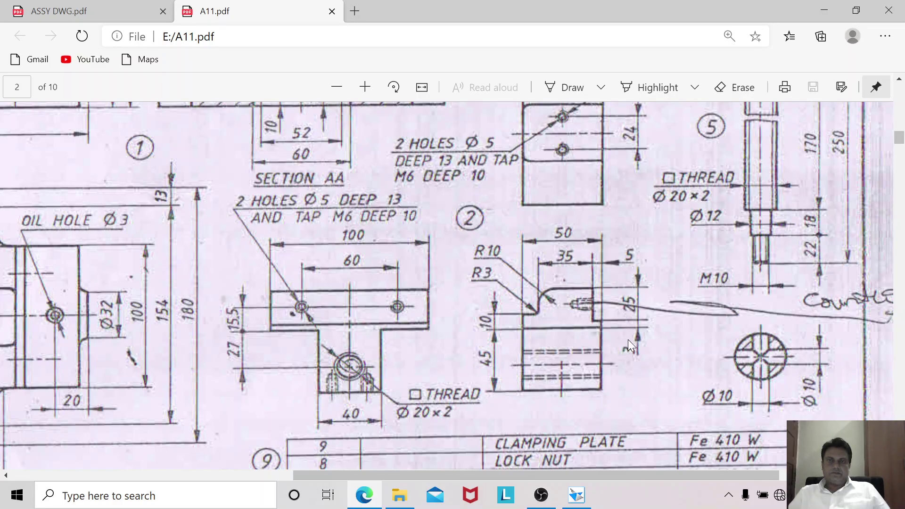
left_click(576, 496)
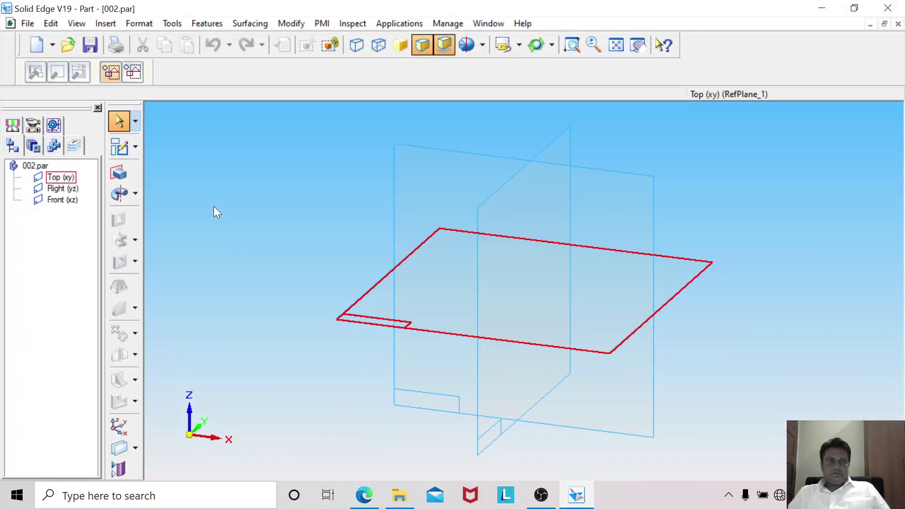
Start a sketch on the Front (xz) plane and include its horizontal reference line.
left_click(120, 146)
left_click(65, 199)
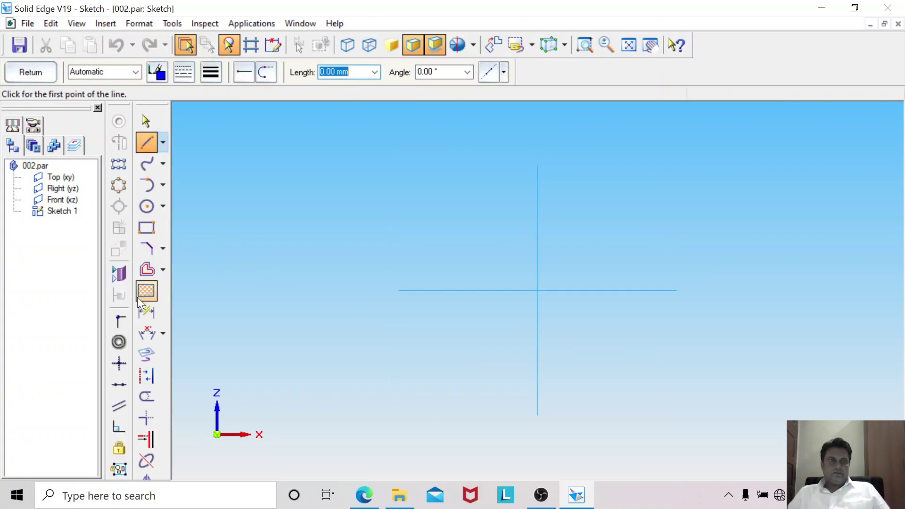
left_click(147, 354)
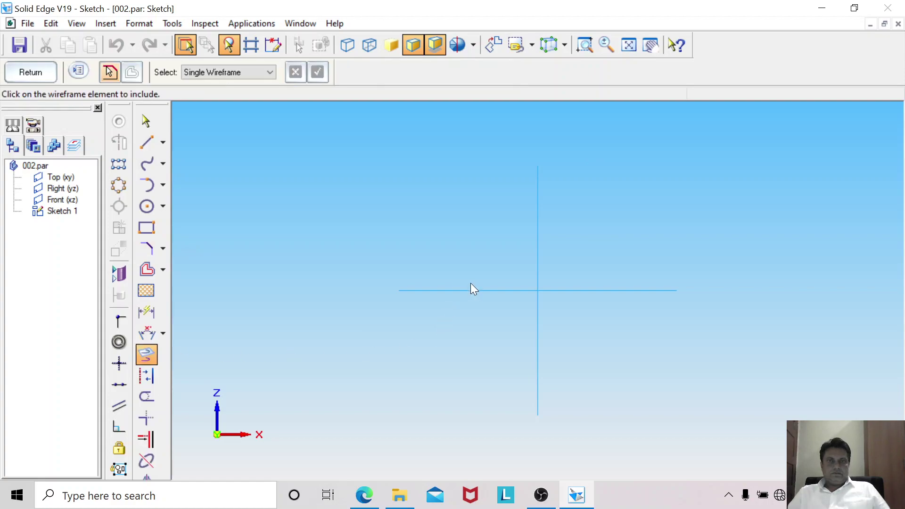
left_click(469, 290)
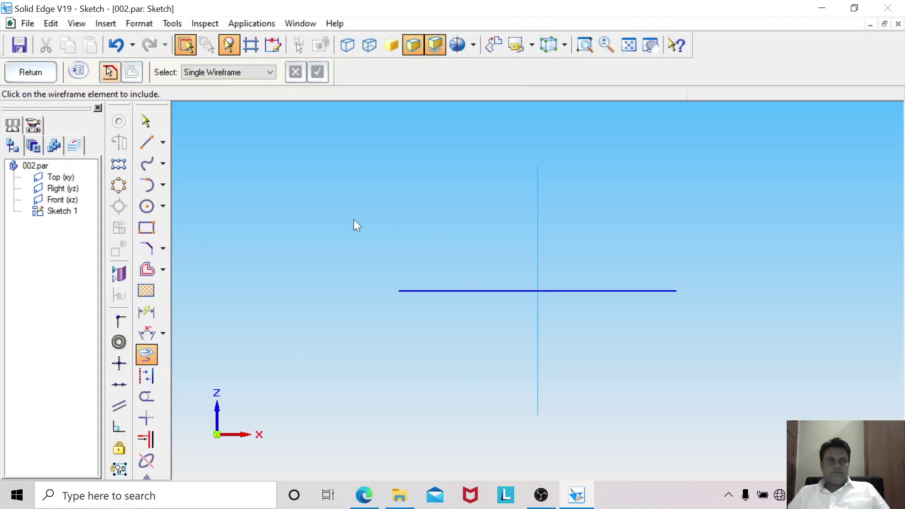
Offset the included horizontal line 70 mm upward.
left_click(146, 269)
left_click(451, 291)
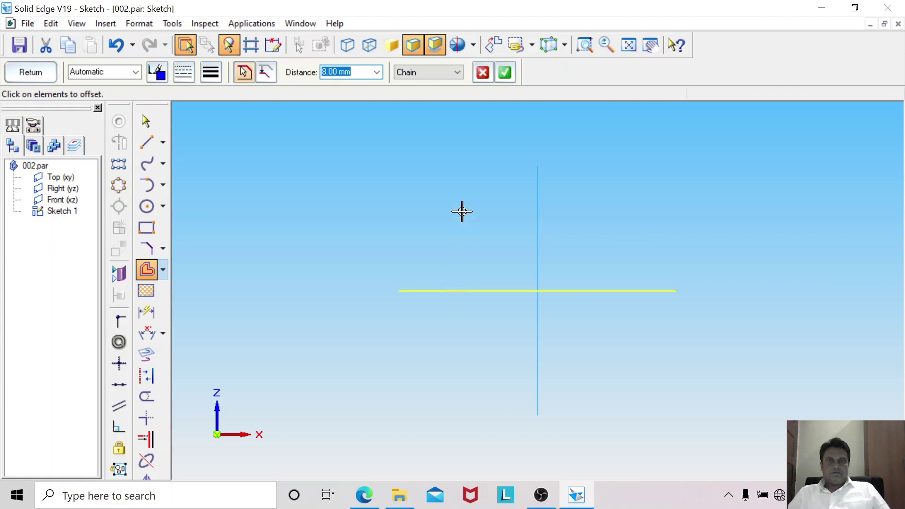
type("7")
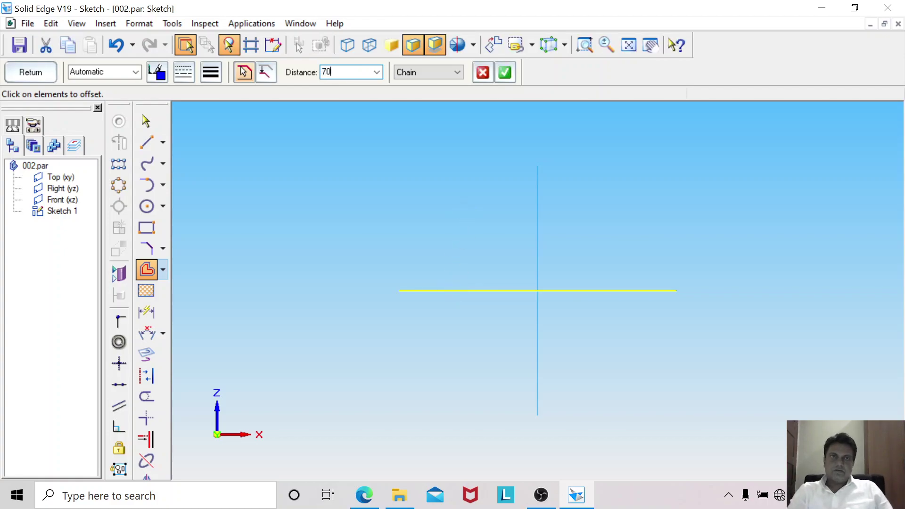
type("0")
key("Return")
left_click(466, 210)
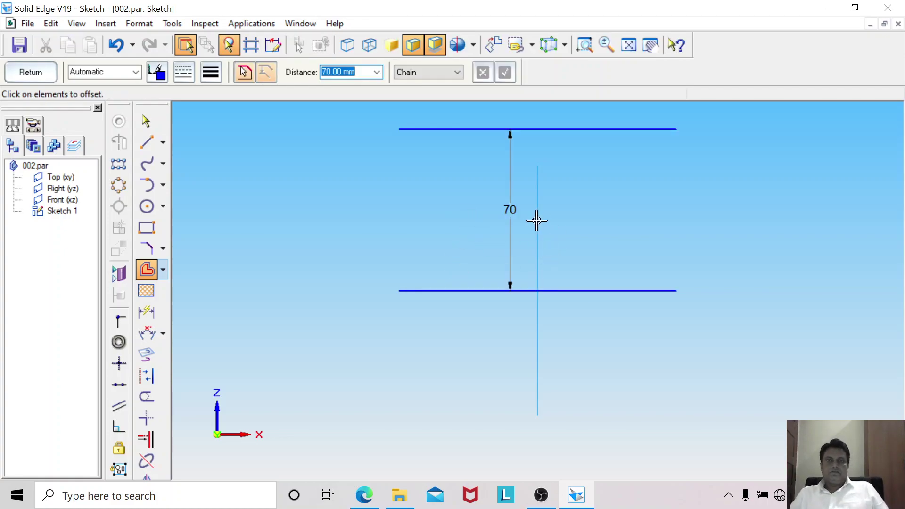
Include the vertical reference line and offset it 25 mm to both sides.
left_click(146, 355)
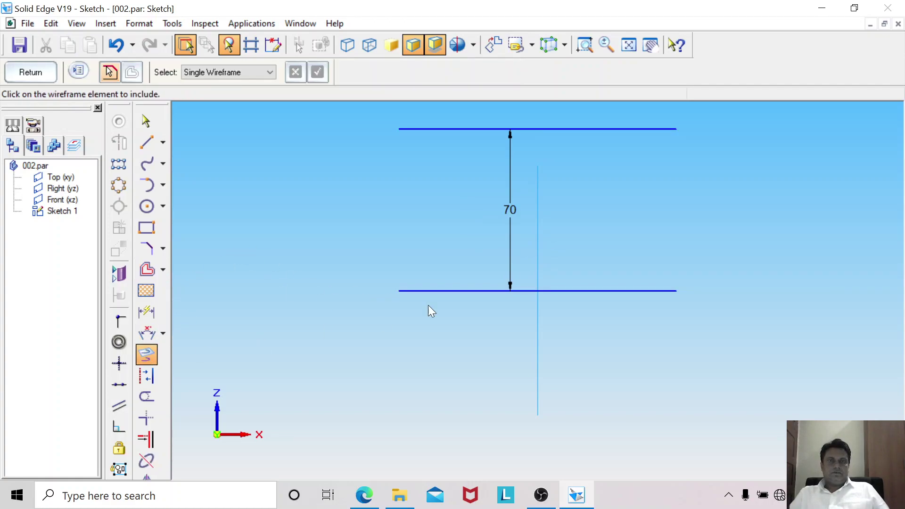
left_click(538, 227)
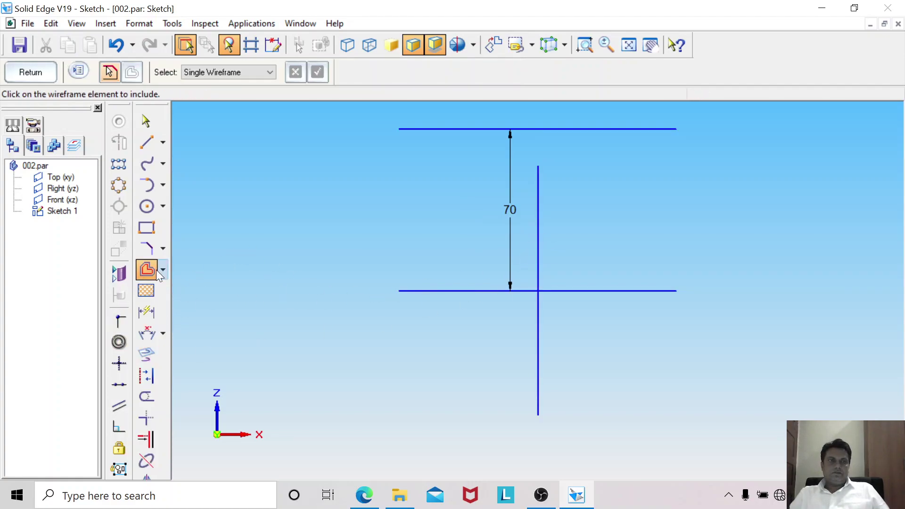
left_click(149, 270)
left_click(538, 252)
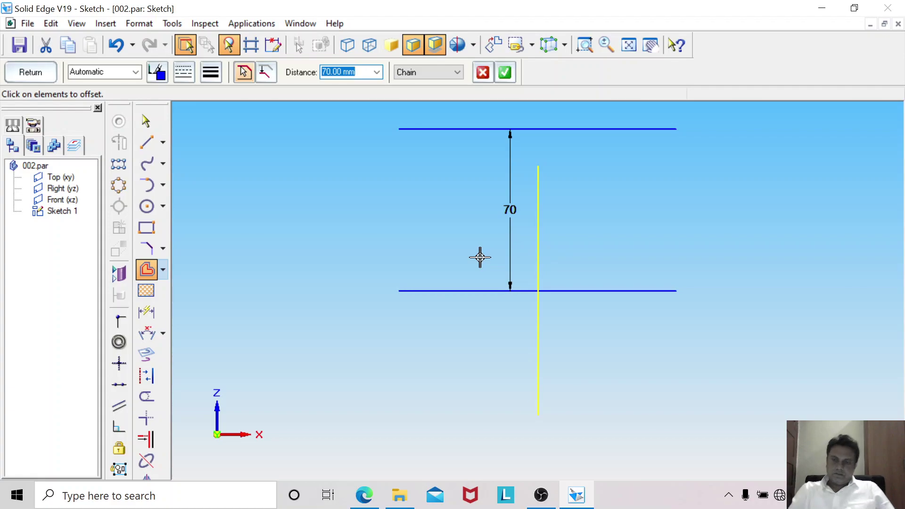
type("25")
key("Return")
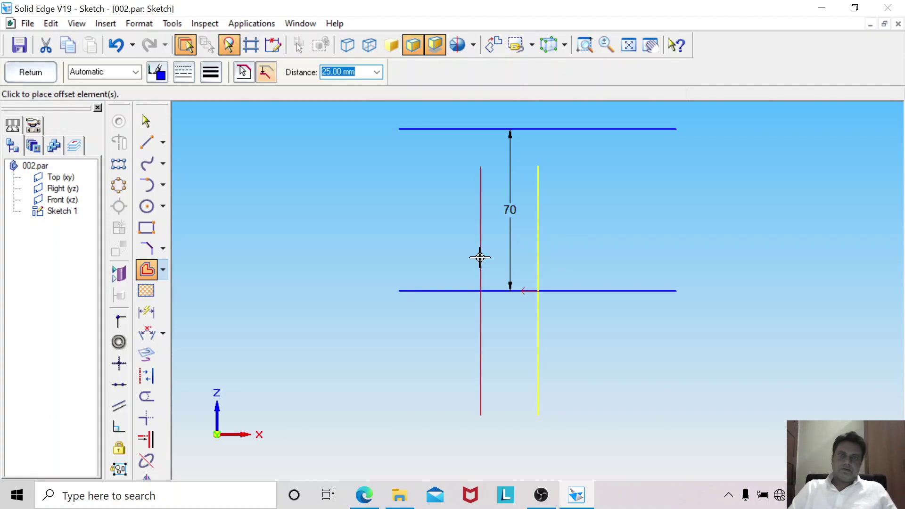
left_click(480, 257)
left_click(537, 228)
left_click(574, 224)
Trim the outer vertical lines and the two horizontal lines to corners so they form a closed rectangle.
left_click(146, 418)
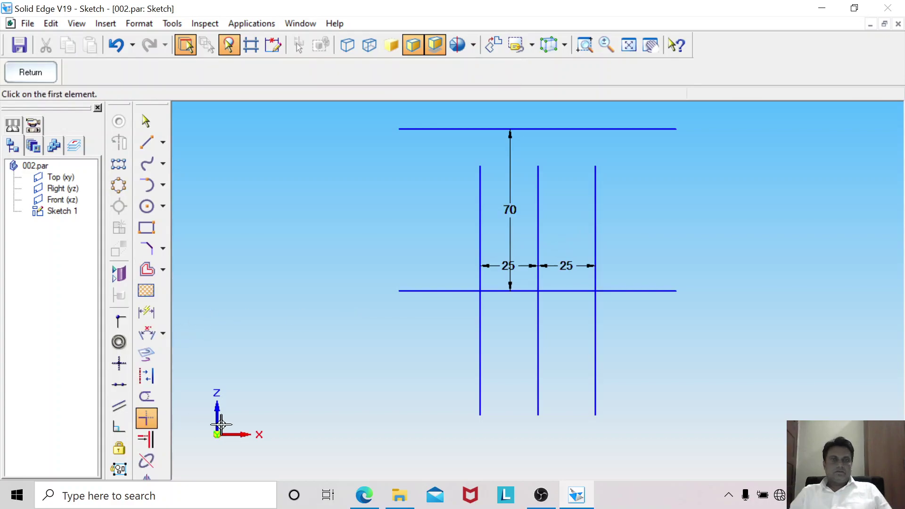
left_click(480, 194)
left_click(520, 129)
left_click(595, 184)
left_click(572, 131)
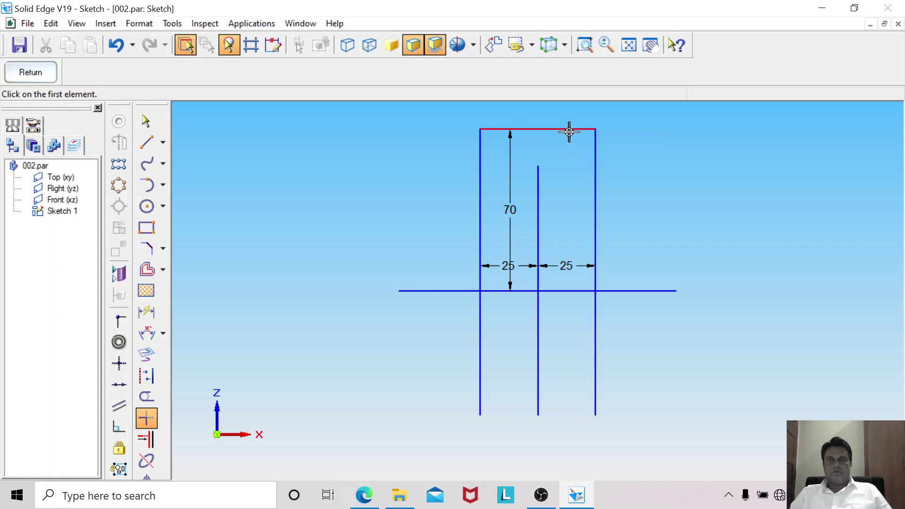
left_click(593, 273)
left_click(578, 290)
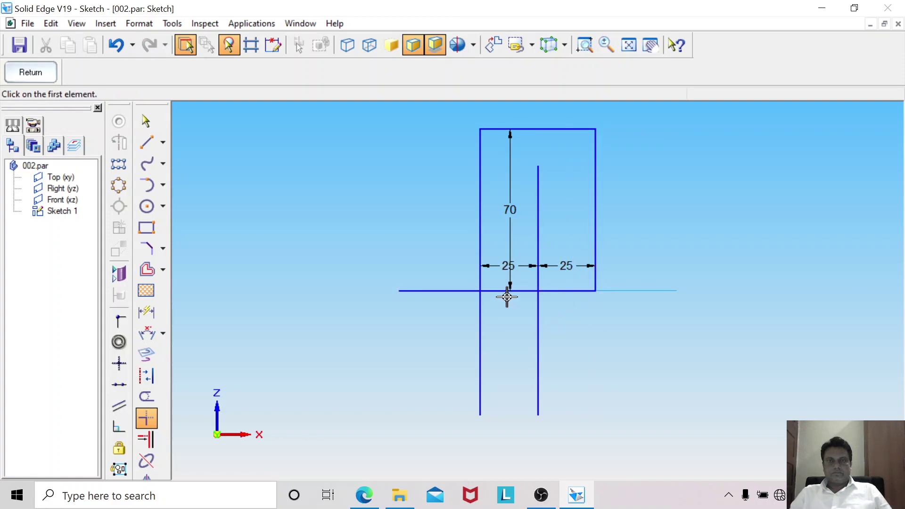
left_click(503, 292)
left_click(481, 278)
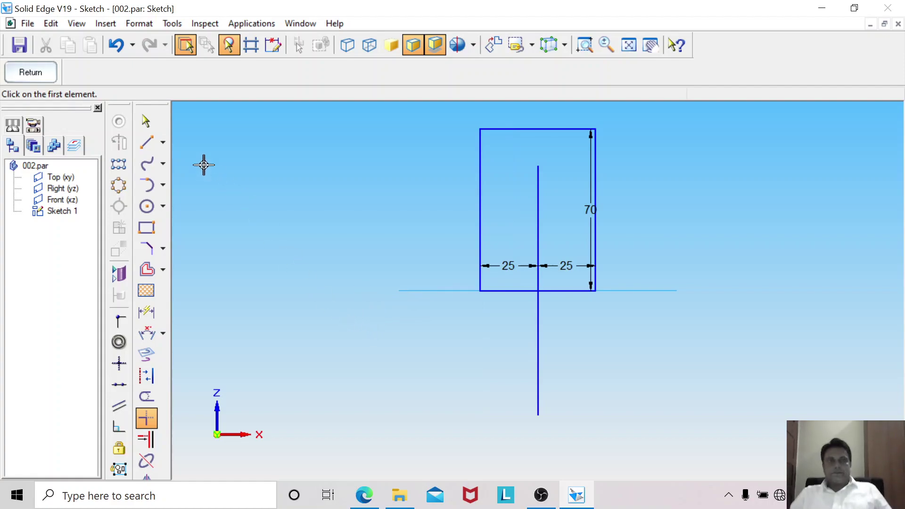
Move the 70 mm dimension outside the rectangle's right edge and delete the central vertical line from the sketch.
left_click(146, 121)
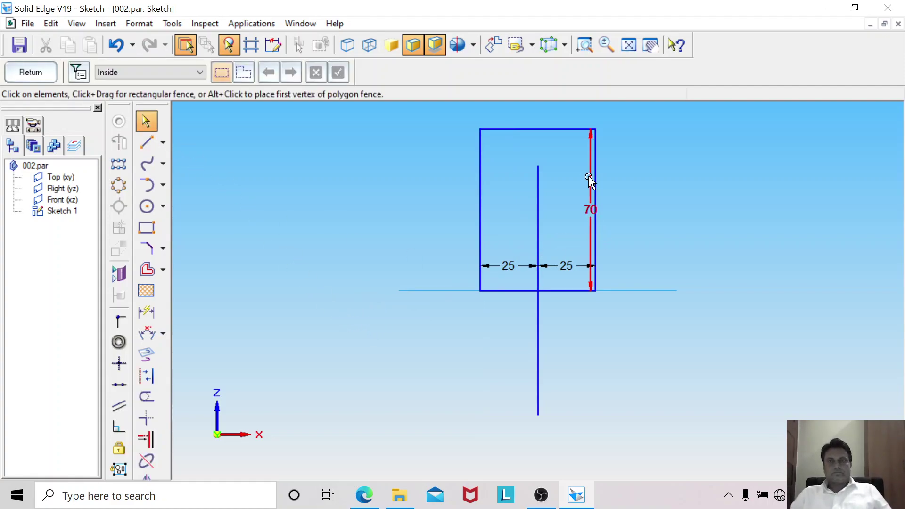
left_click_drag(591, 186, 629, 207)
left_click(702, 213)
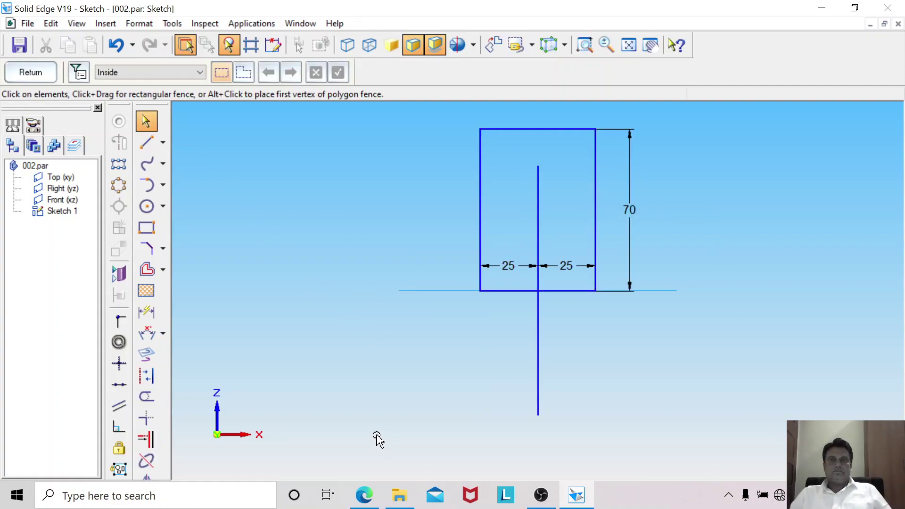
left_click(538, 313)
right_click(540, 313)
left_click(547, 322)
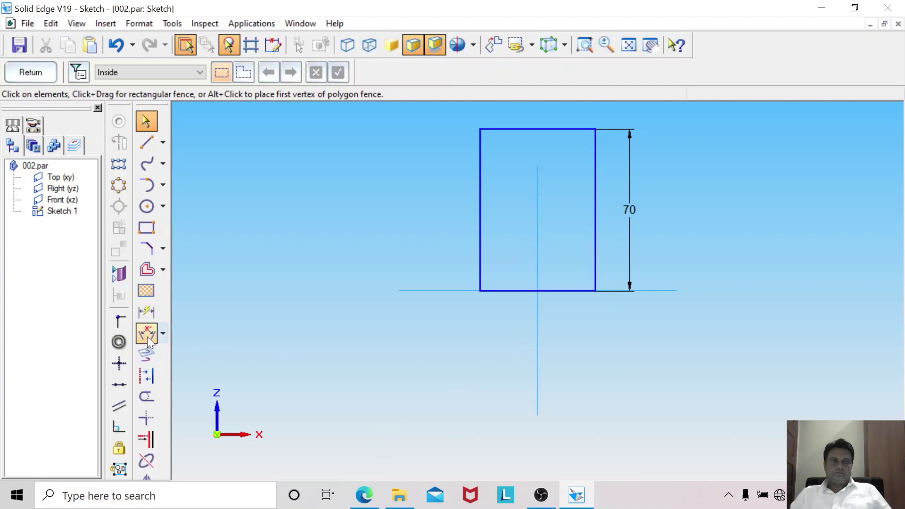
Dimension the rectangle's bottom edge with the dimension placed below the profile, and finish the sketch.
left_click(147, 311)
left_click(501, 292)
left_click(507, 333)
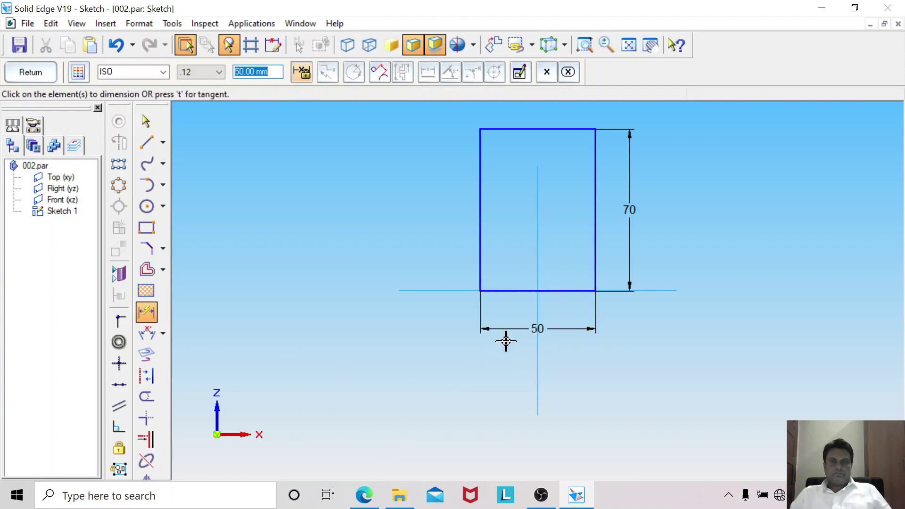
left_click(51, 75)
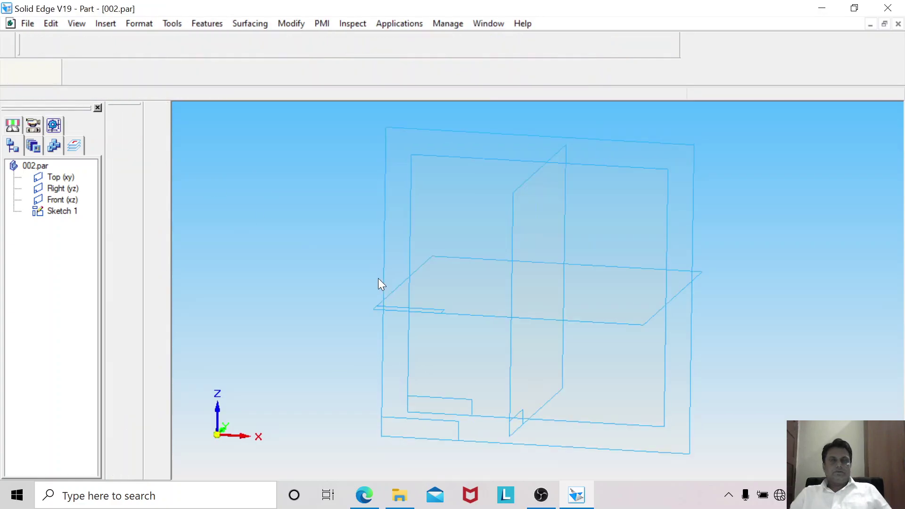
Extrude the rectangular profile symmetrically about the Front (xz) plane to a total distance of 100 mm.
left_click(118, 173)
left_click(470, 183)
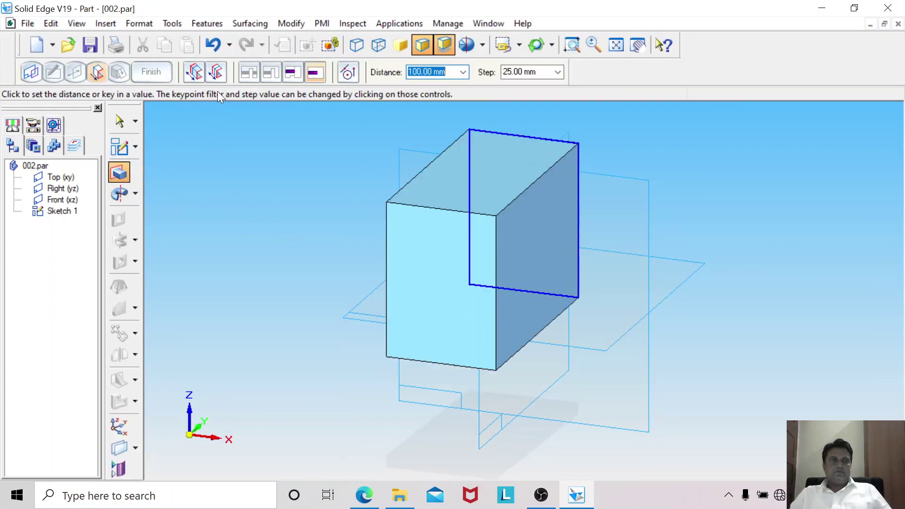
type("100")
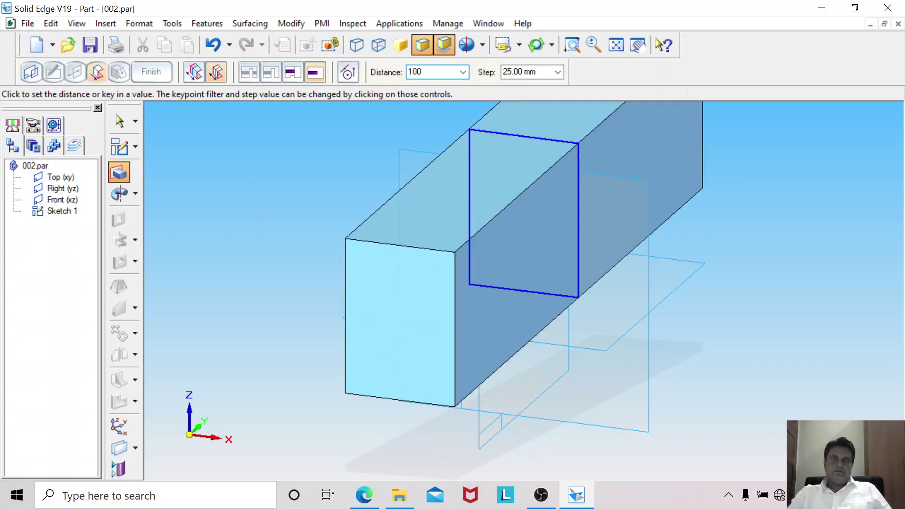
key("Return")
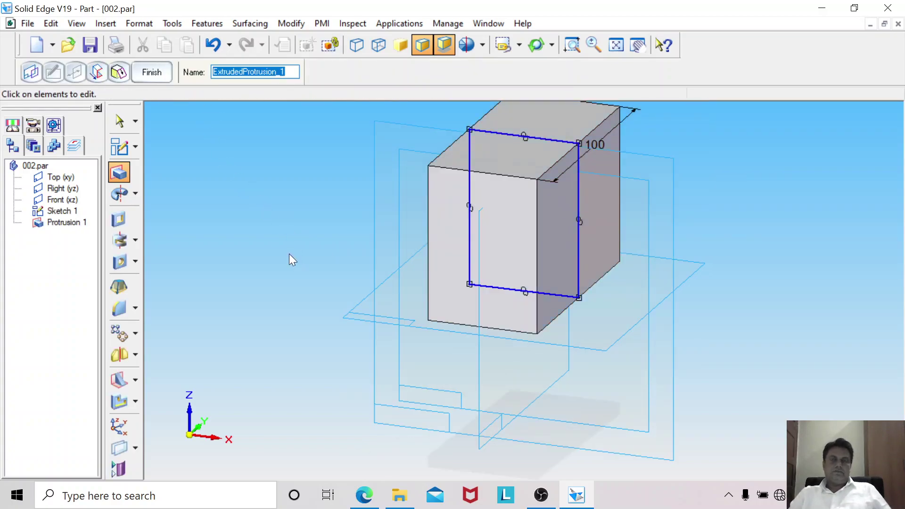
left_click(120, 121)
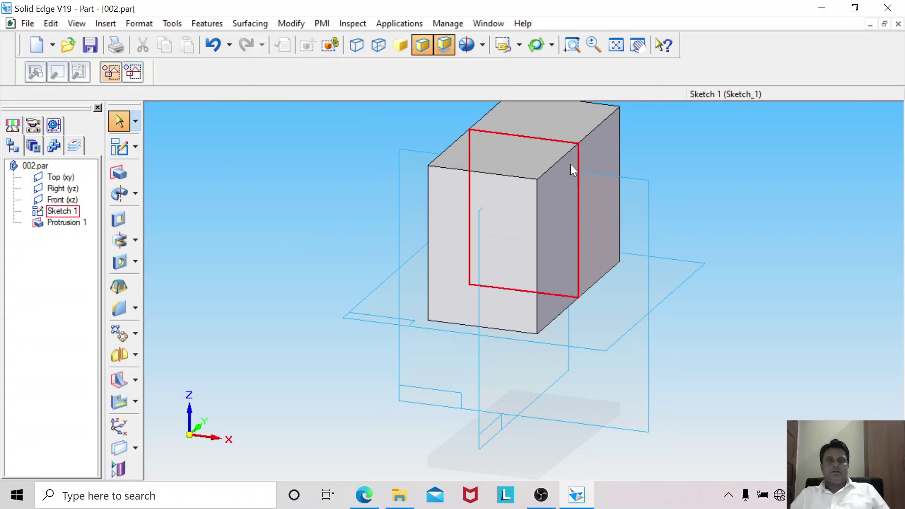
Hide the block's base sketch and fit the model in the view.
right_click(563, 147)
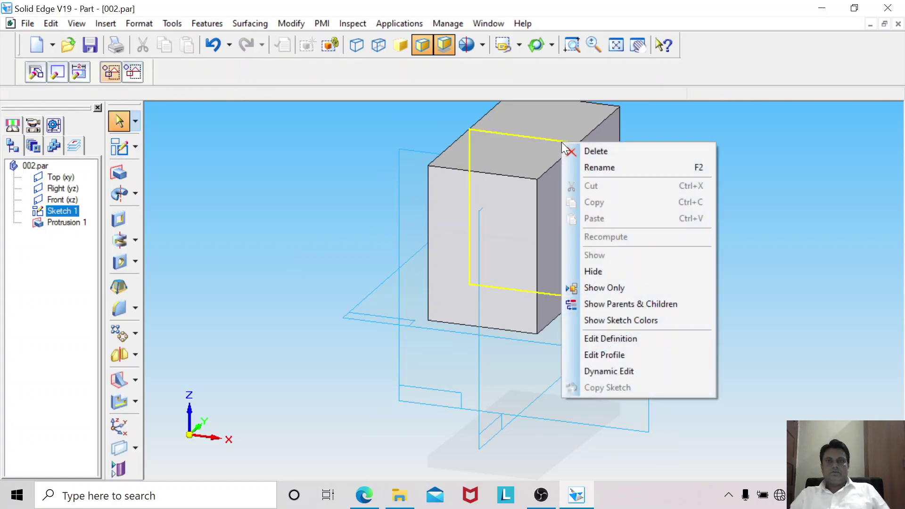
left_click(595, 271)
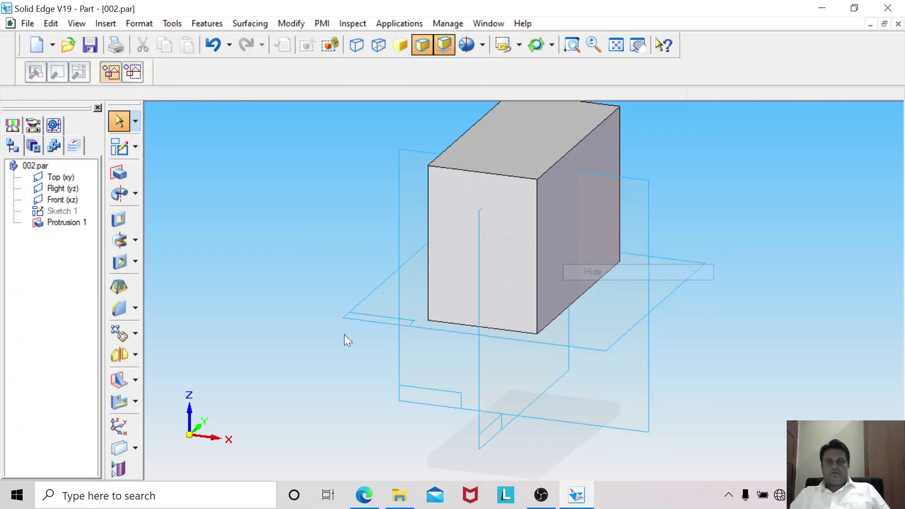
left_click(616, 45)
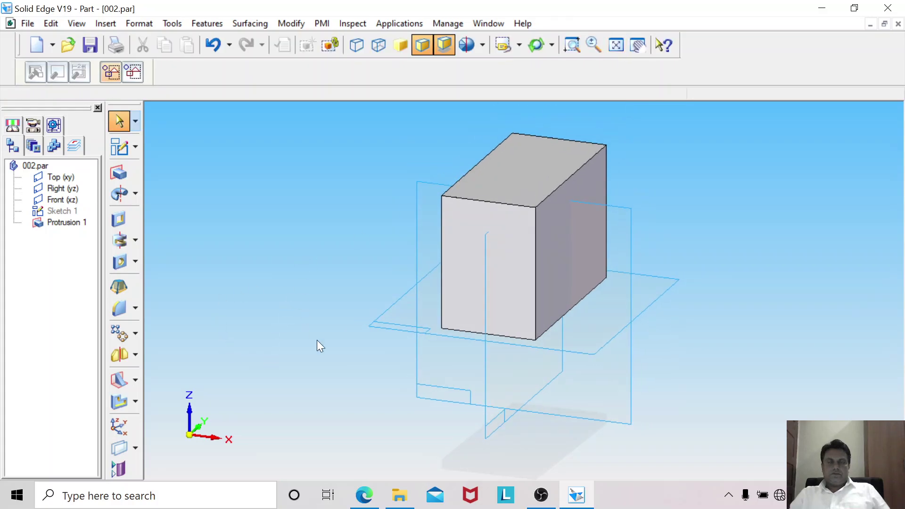
Consult the movable jaw's views in A11.pdf, and in Solid Edge sketch a rectangle about 53 mm high on the Right (yz) plane, overlapping the block's lower-left corner.
middle_click_drag(300, 291, 427, 331)
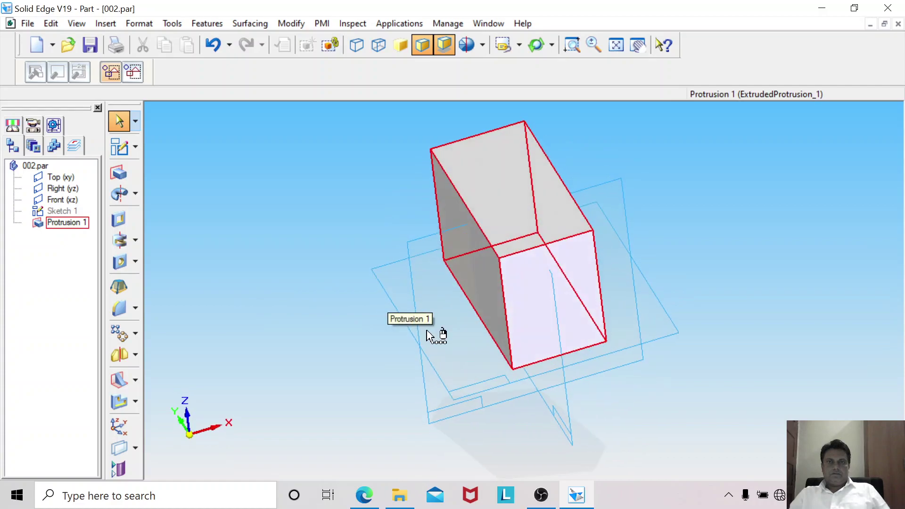
left_click(361, 497)
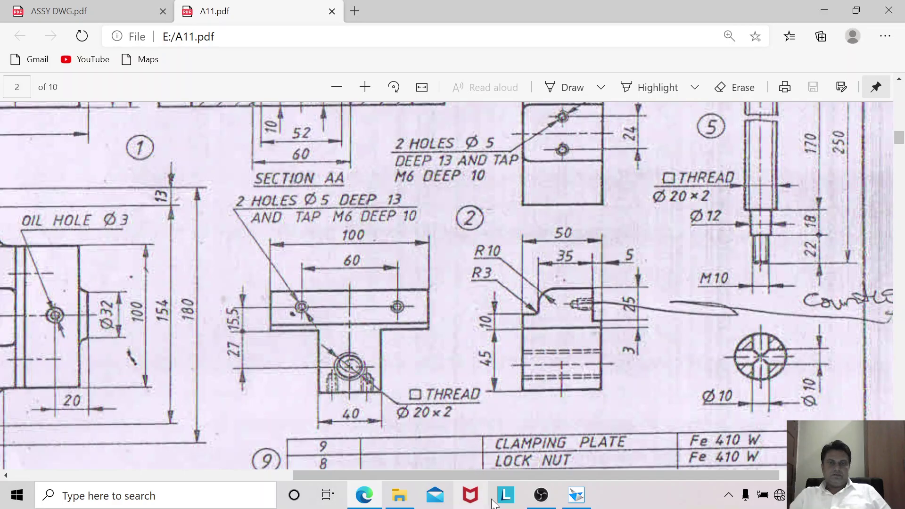
left_click(576, 495)
middle_click_drag(346, 341, 296, 315)
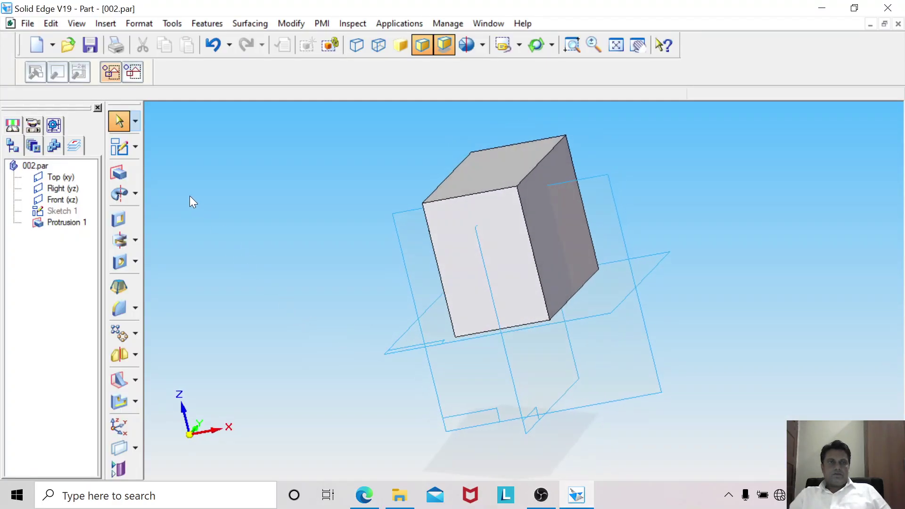
left_click(123, 147)
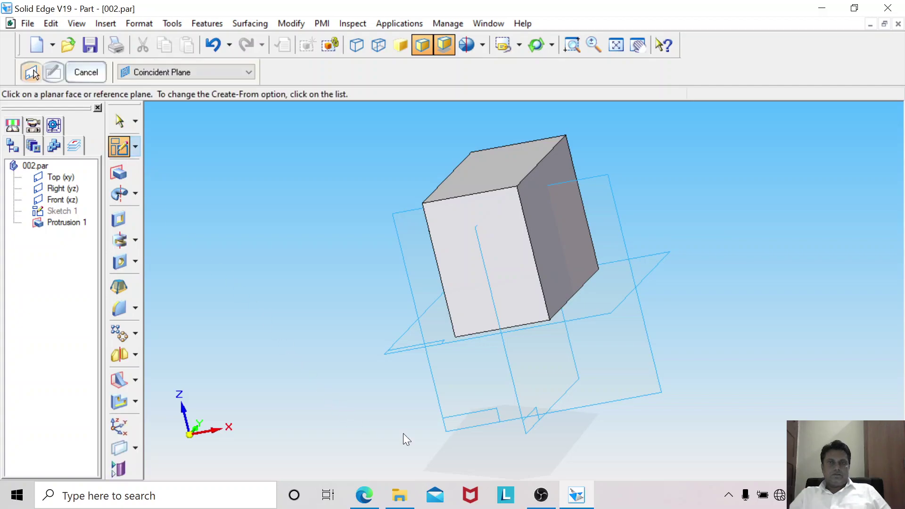
left_click(528, 426)
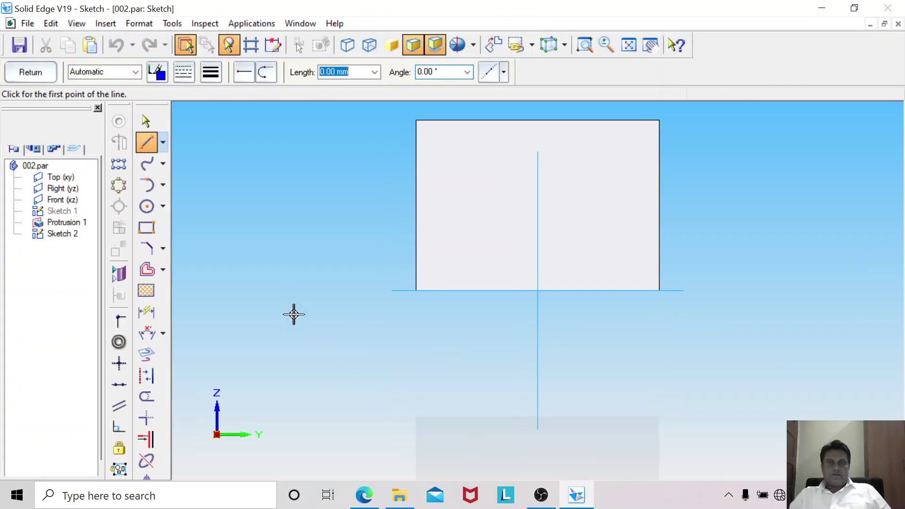
left_click(147, 228)
left_click(382, 192)
left_click(496, 192)
left_click(496, 322)
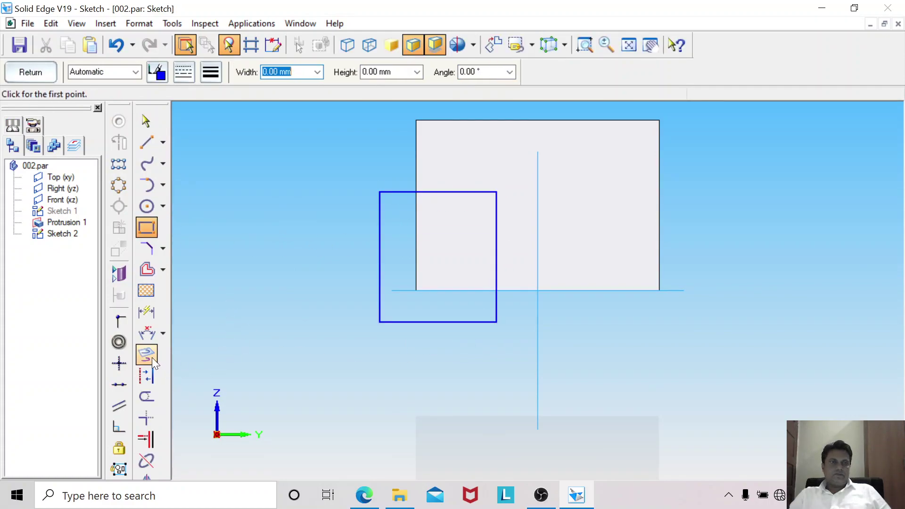
Dimension the rectangle's right edge from the vertical reference line and set the distance to 20 mm.
left_click(150, 313)
left_click(497, 302)
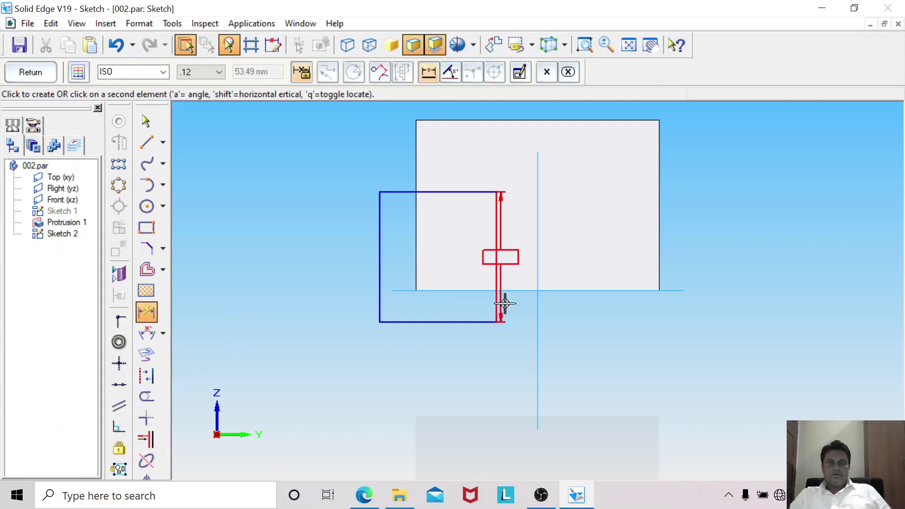
left_click(538, 307)
left_click(512, 356)
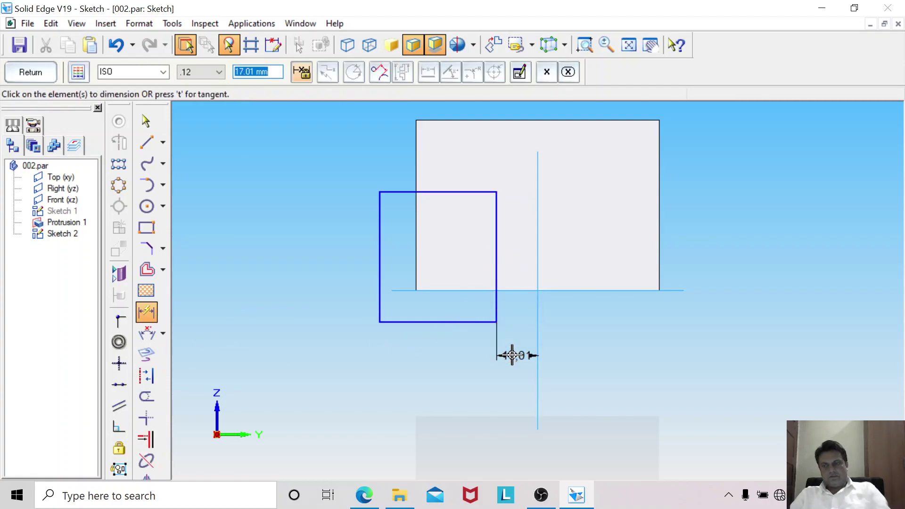
type("20")
key("Return")
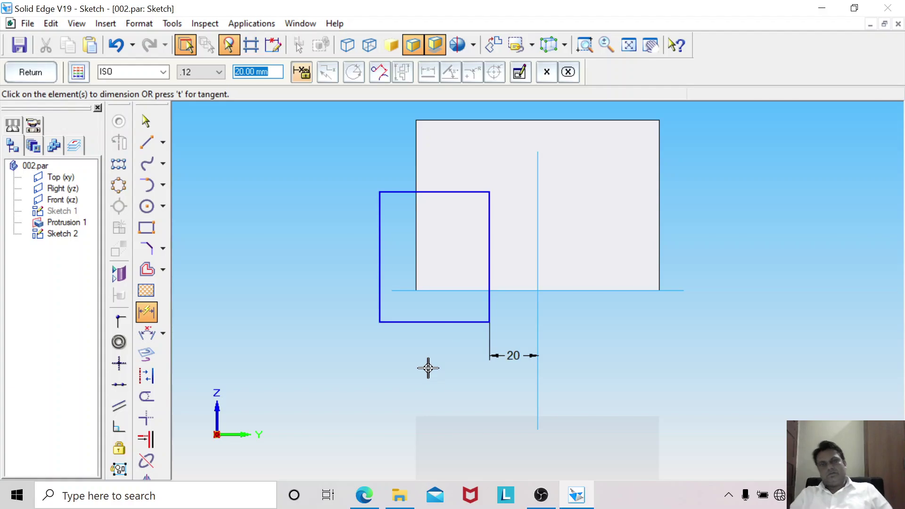
Dimension the rectangle's top edge from the horizontal reference line and set the distance to 45 mm.
left_click(406, 290)
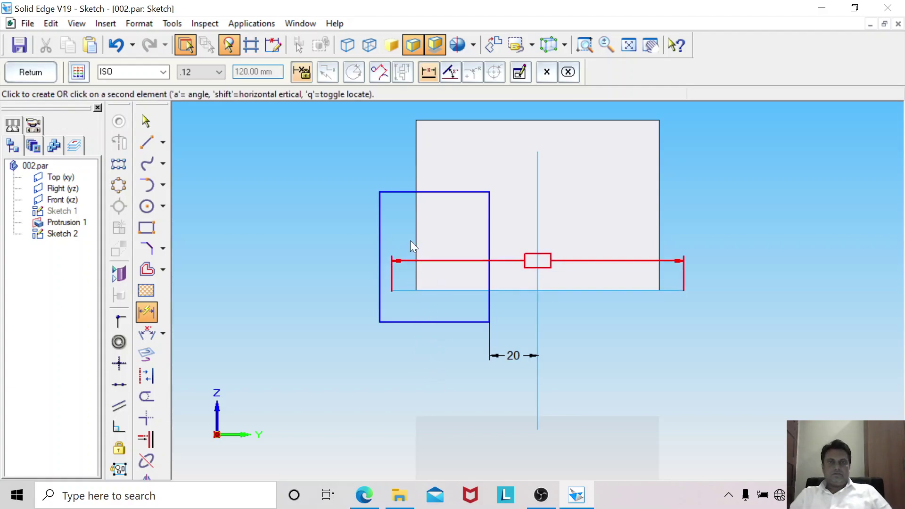
left_click(321, 208)
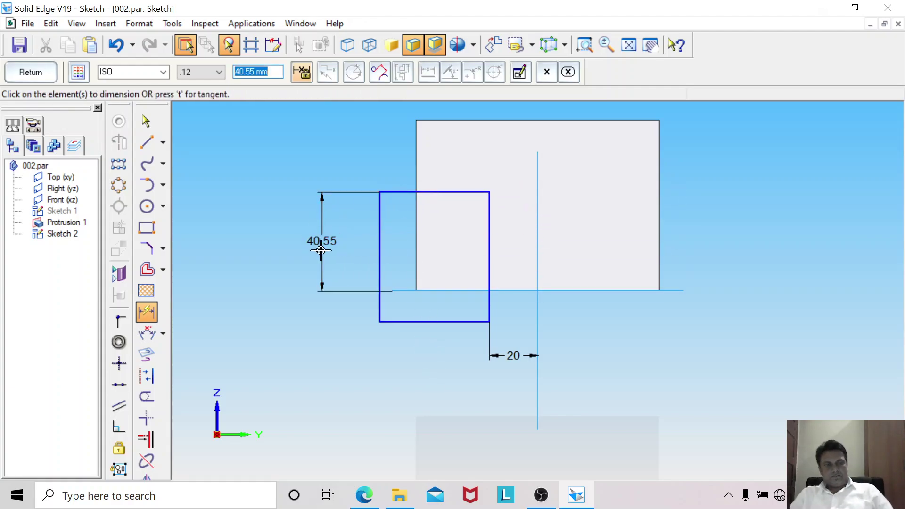
type("45")
key("Return")
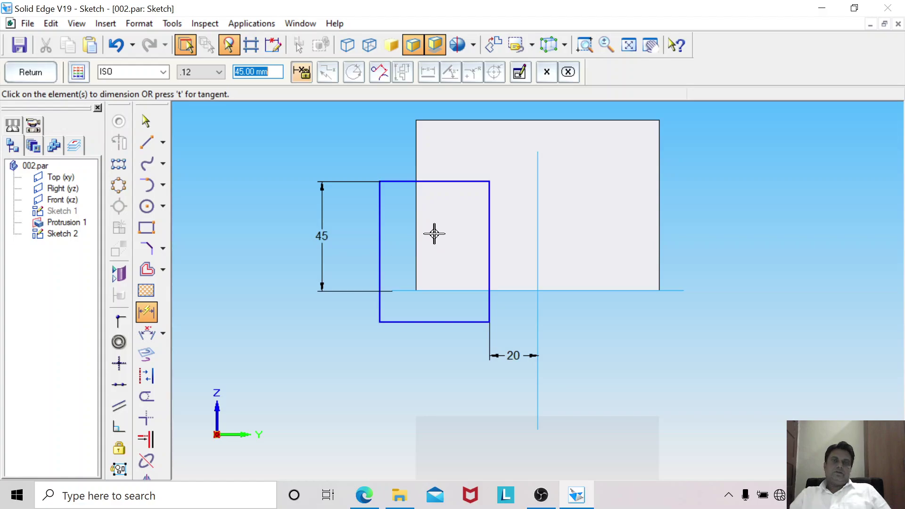
Mirror the rectangle about the vertical reference line, keeping the original, and finish the sketch.
left_click(145, 121)
left_click_drag(373, 181, 498, 361)
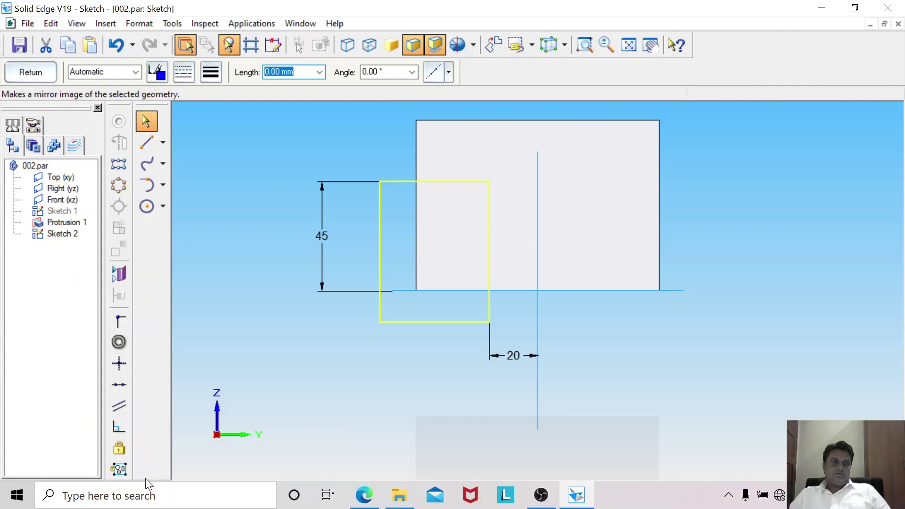
left_click(146, 478)
left_click(539, 274)
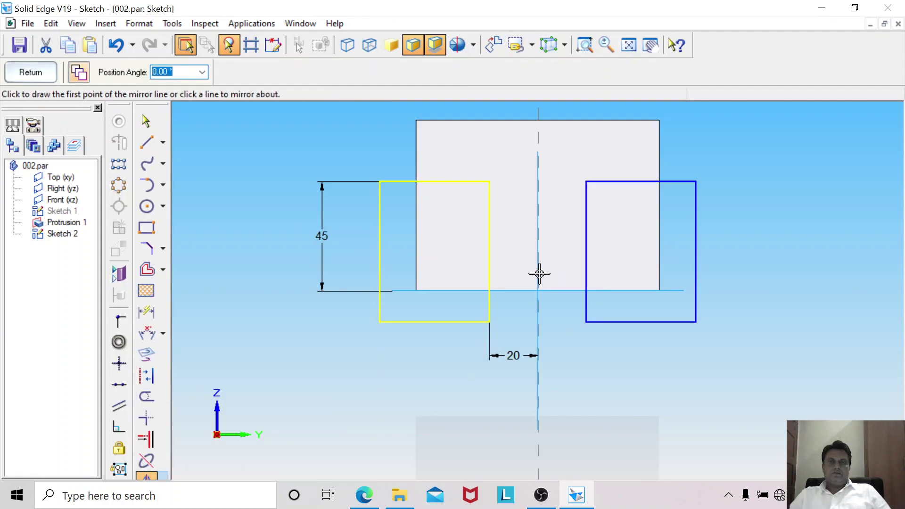
key("Escape")
left_click(30, 73)
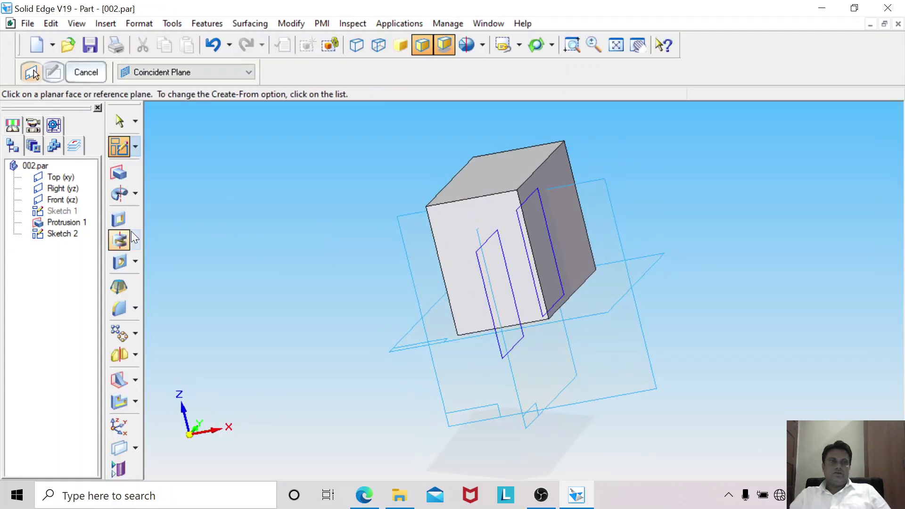
Cut both sketched rectangles out of the block with a symmetric extent and a total distance of 50 mm.
left_click(119, 218)
left_click(483, 267)
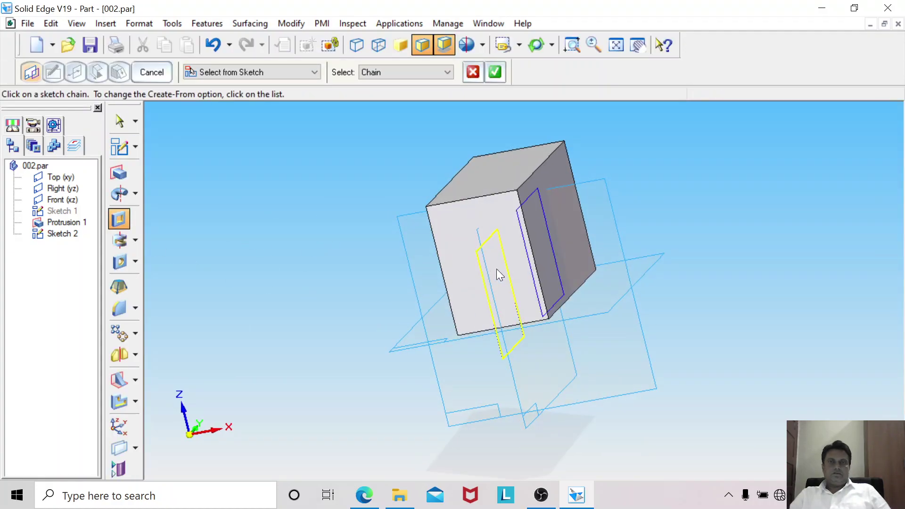
left_click(547, 223)
right_click(284, 209)
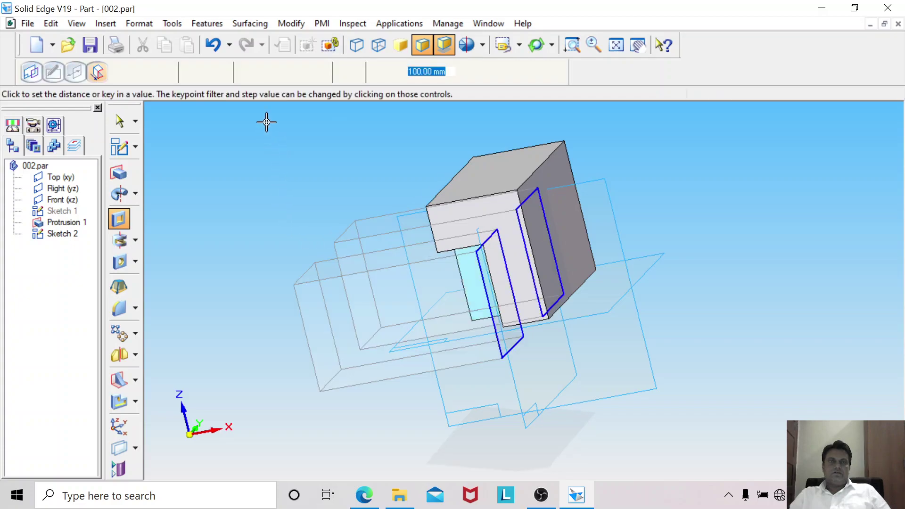
left_click(217, 73)
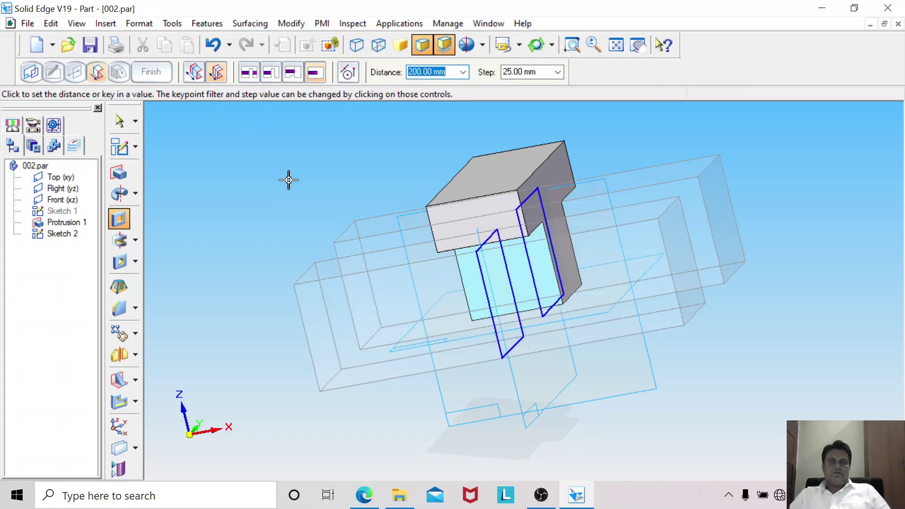
type("50")
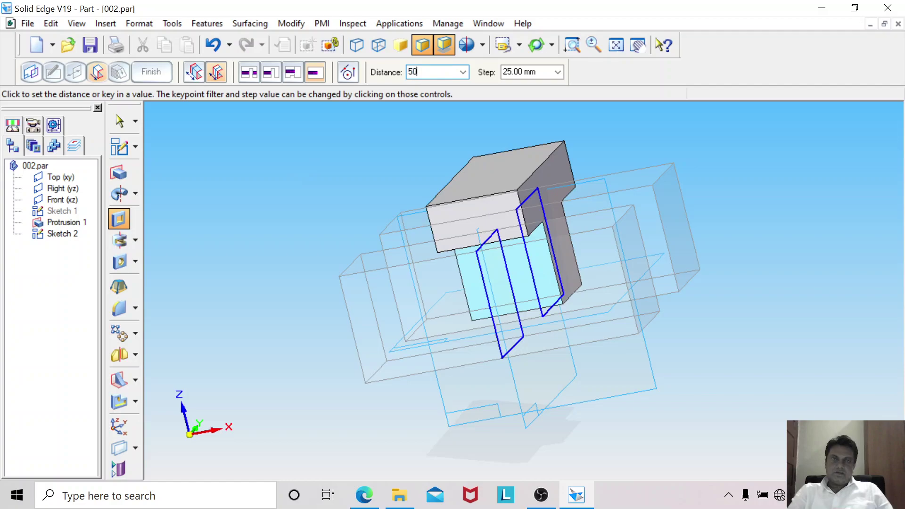
key("Return")
right_click(380, 181)
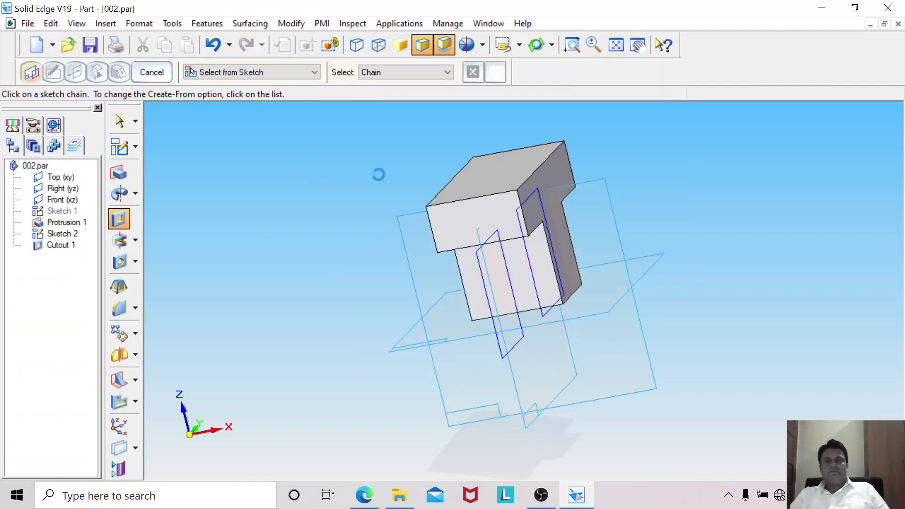
Hide the cutout's sketch and fit the model in the front view.
left_click(124, 126)
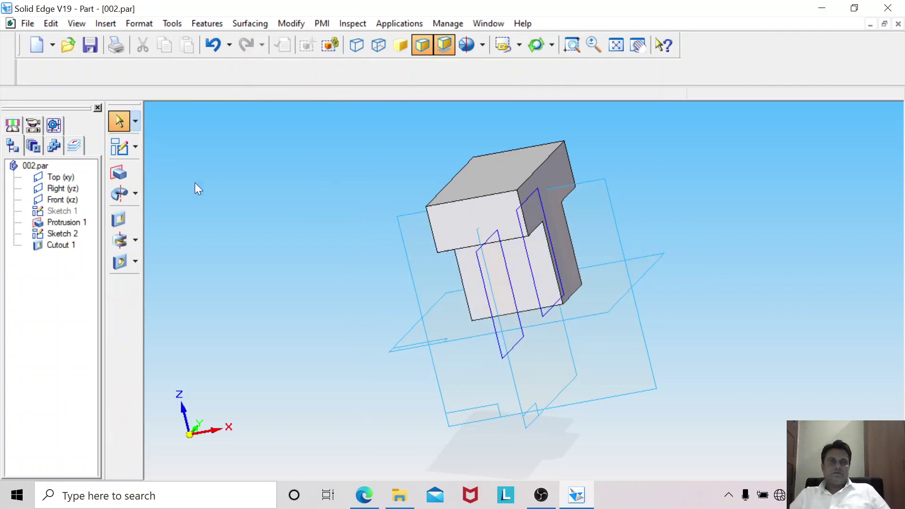
right_click(499, 252)
left_click(523, 354)
mouse_move(392, 333)
middle_mouse_down()
mouse_move(262, 306)
mouse_move(367, 283)
mouse_move(503, 231)
mouse_move(291, 274)
mouse_move(282, 314)
mouse_move(312, 312)
middle_mouse_up()
middle_click_drag(320, 345, 379, 360)
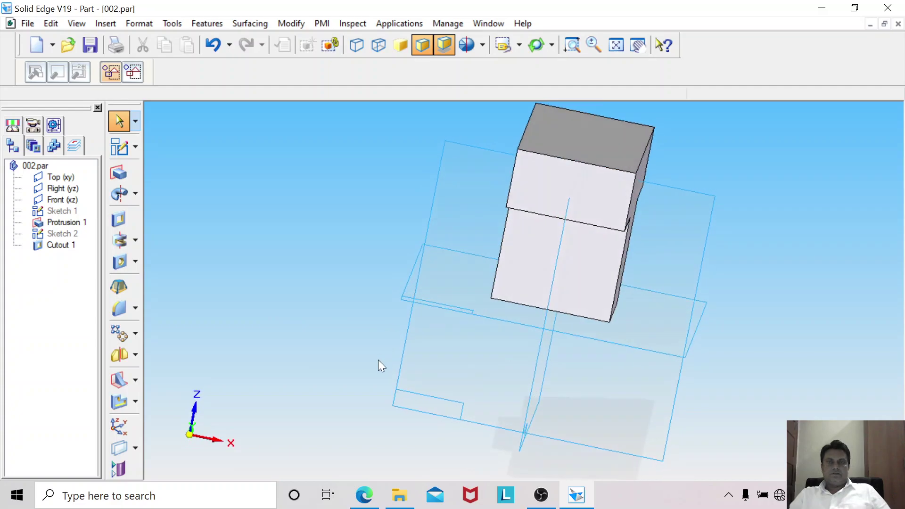
left_click(519, 45)
left_click(514, 82)
left_click(613, 47)
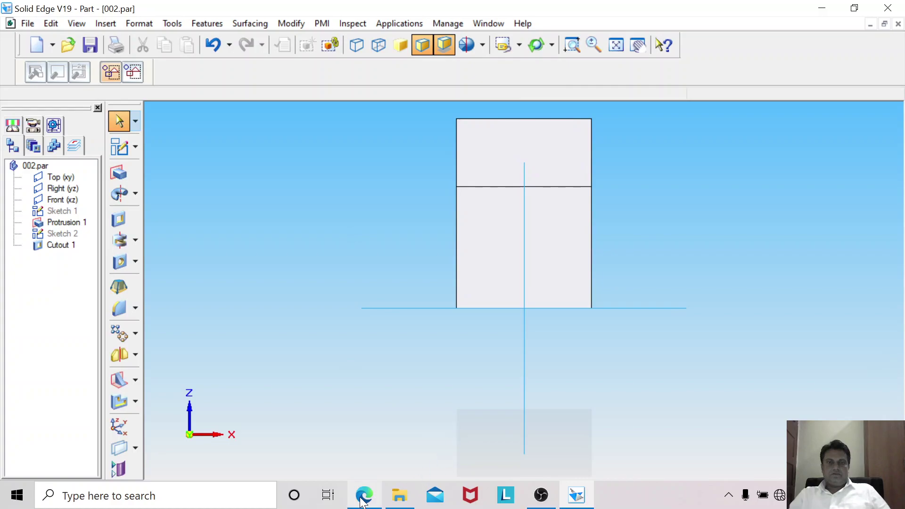
Consult the movable jaw's views in A11.pdf, and in Solid Edge sketch a rectangle about 10 mm wide on the Front (xz) plane, overlapping the block's upper-right corner.
left_click(364, 496)
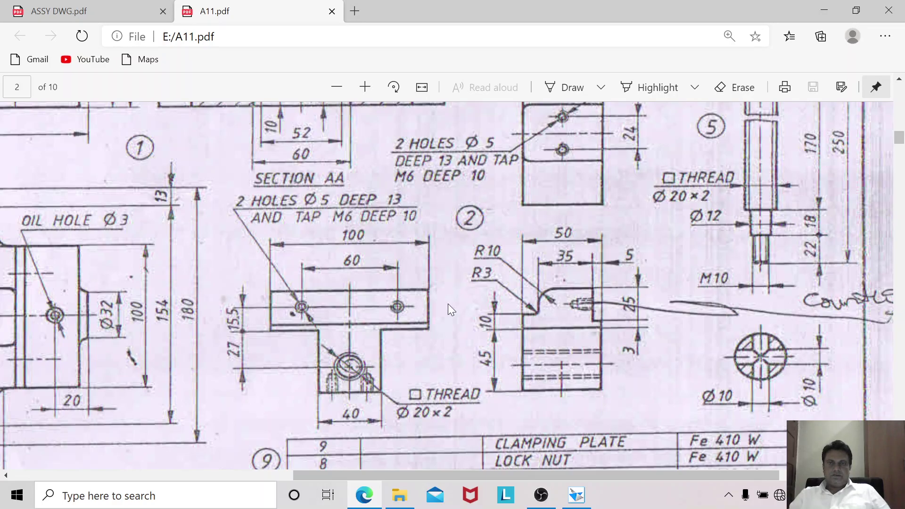
left_click(367, 501)
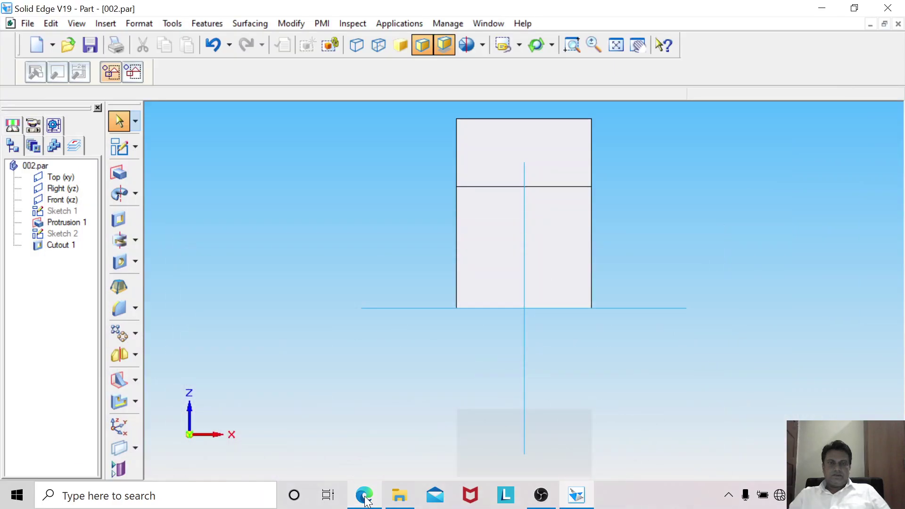
left_click(121, 147)
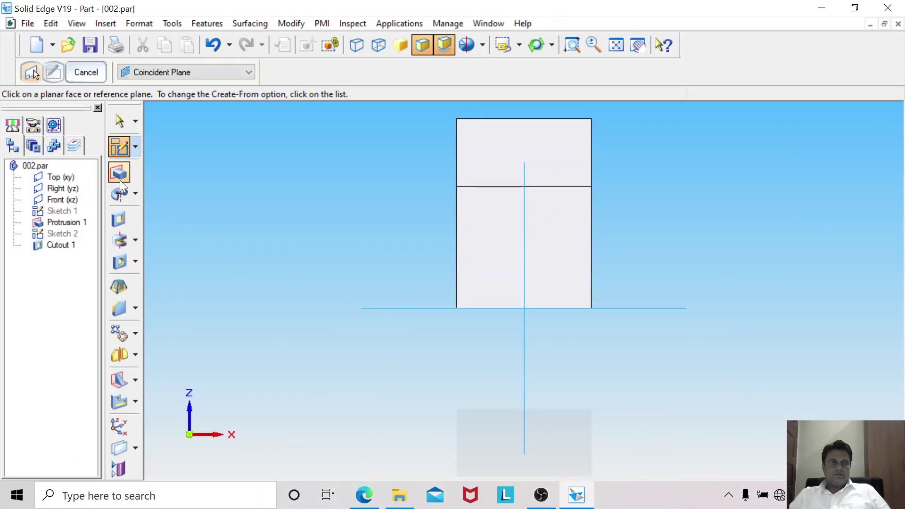
left_click(74, 204)
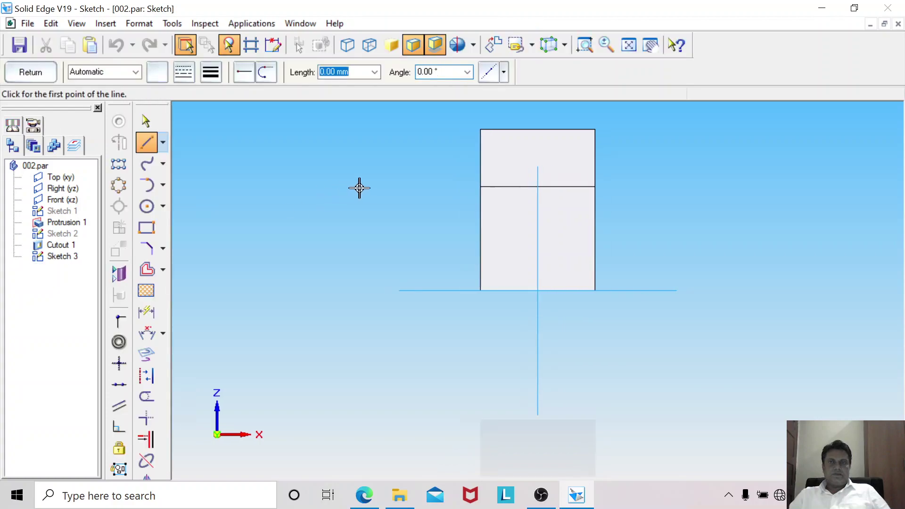
left_click(146, 227)
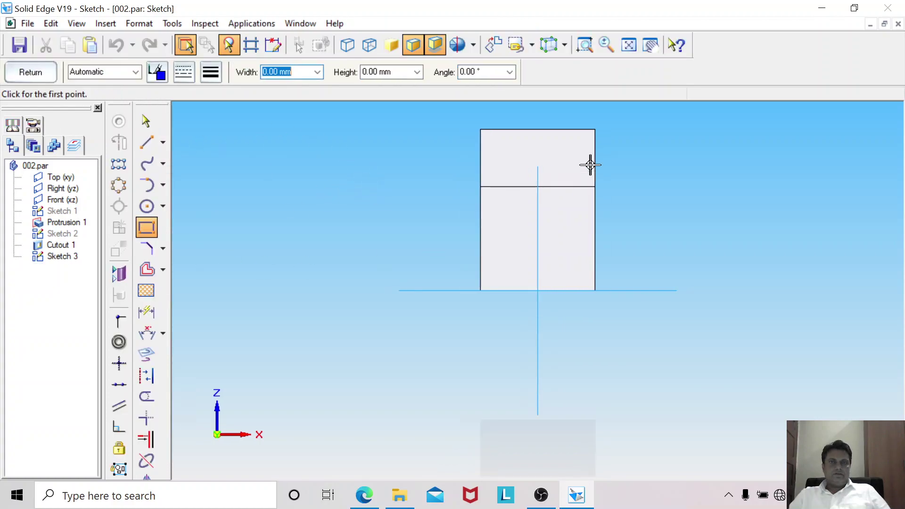
left_click(582, 122)
left_click(601, 123)
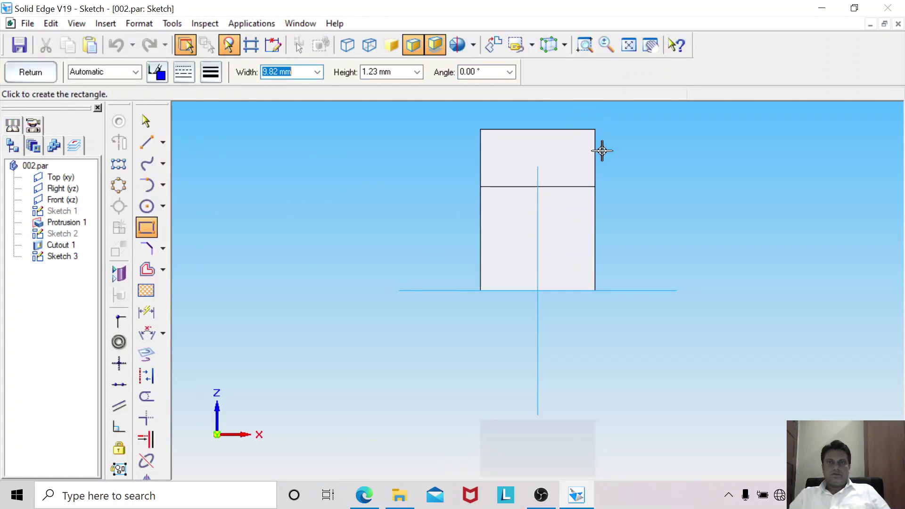
left_click(603, 175)
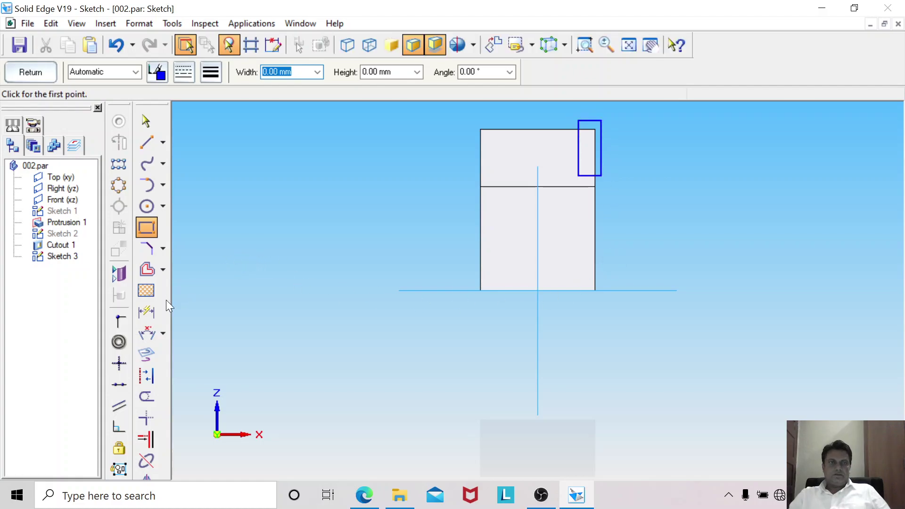
Check the jaw plate recess in A11.pdf, and in Solid Edge dimension the rectangle's left edge 5 mm from the block's right edge.
left_click(364, 495)
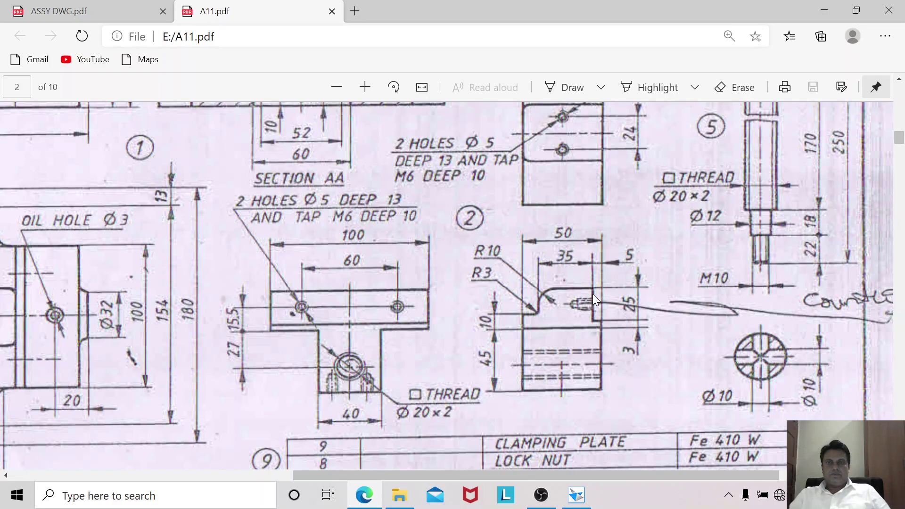
left_click(576, 495)
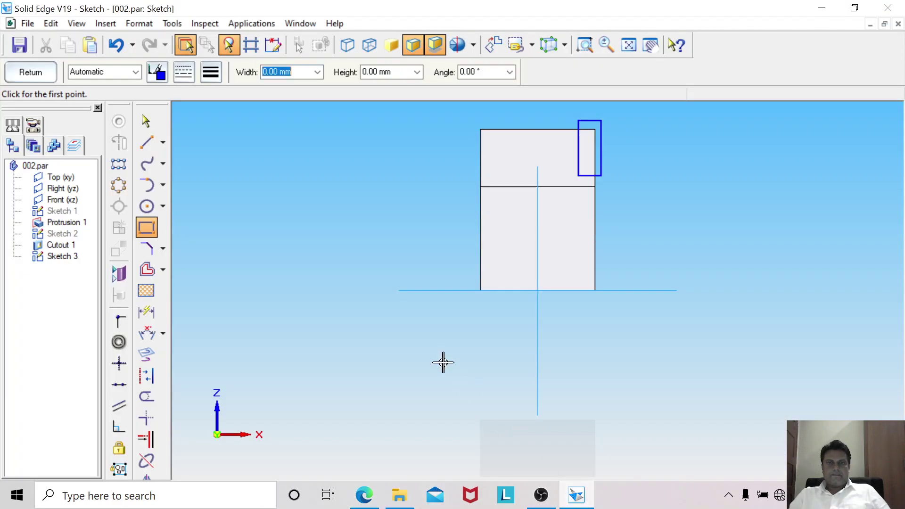
left_click(146, 311)
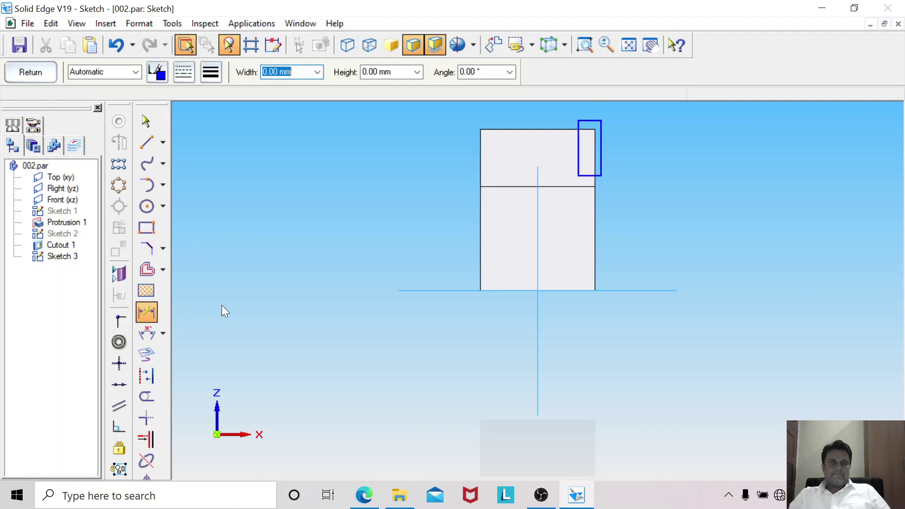
left_click(579, 149)
left_click(595, 146)
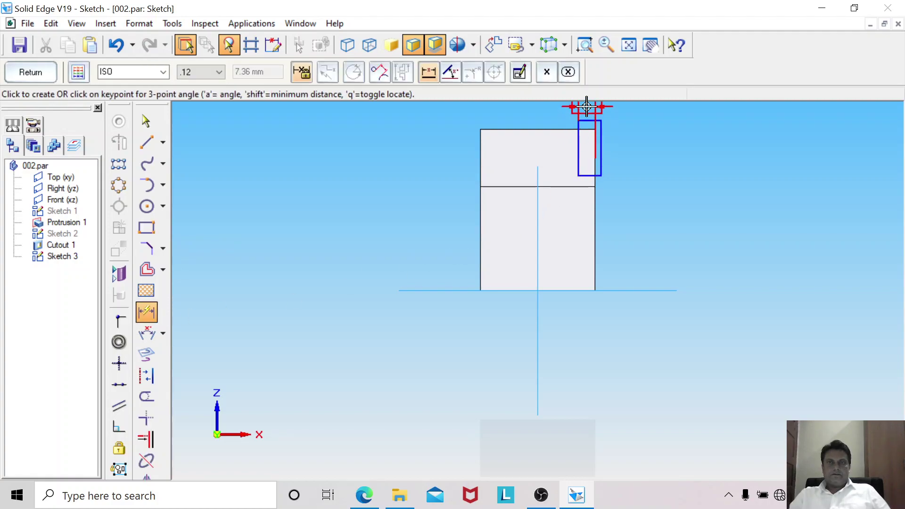
left_click(586, 210)
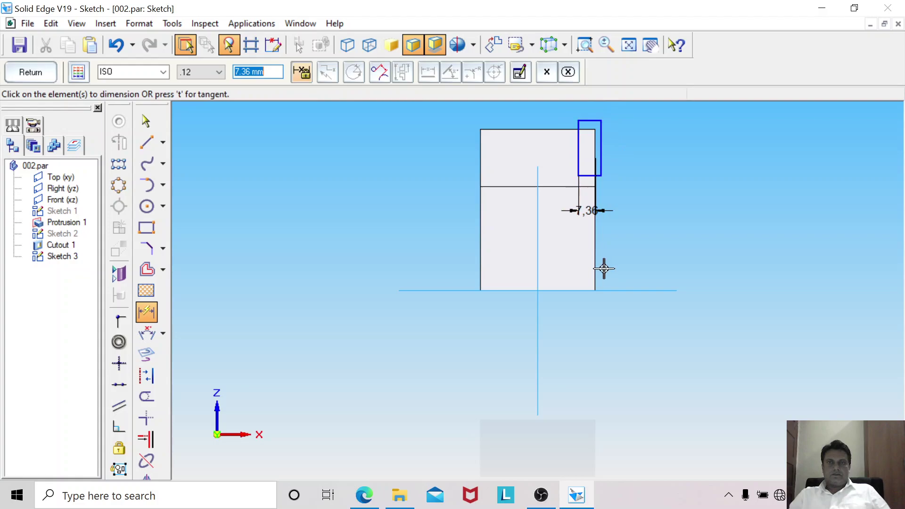
type("5")
key("Return")
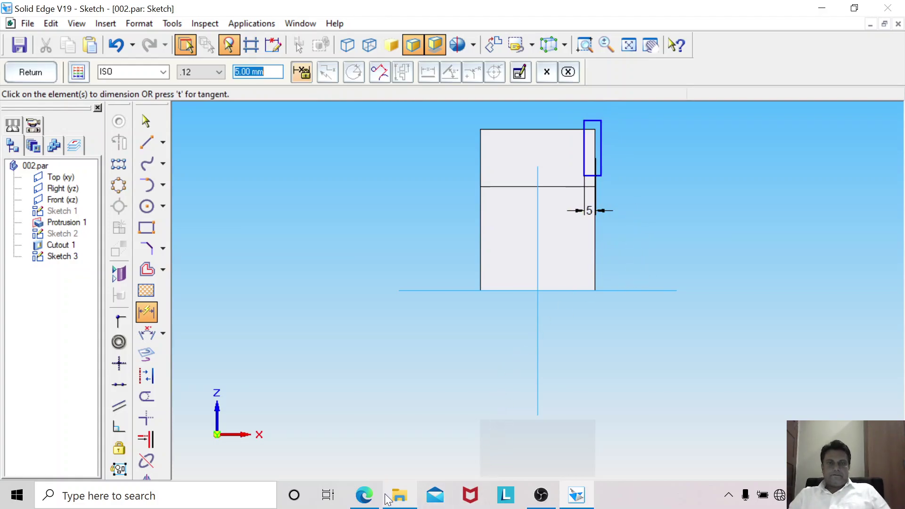
Check A11.pdf again, and in Solid Edge dimension the rectangle's bottom edge 3 mm above the block's horizontal step edge.
left_click(364, 495)
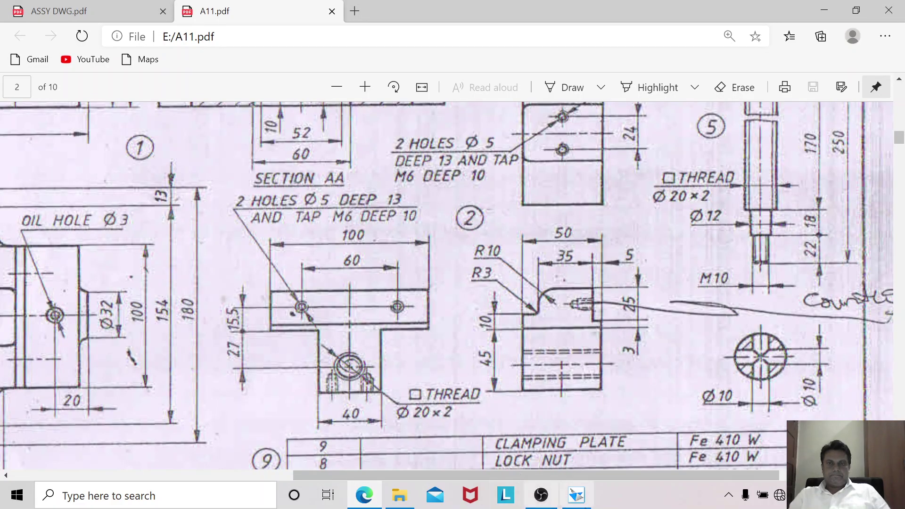
left_click(576, 495)
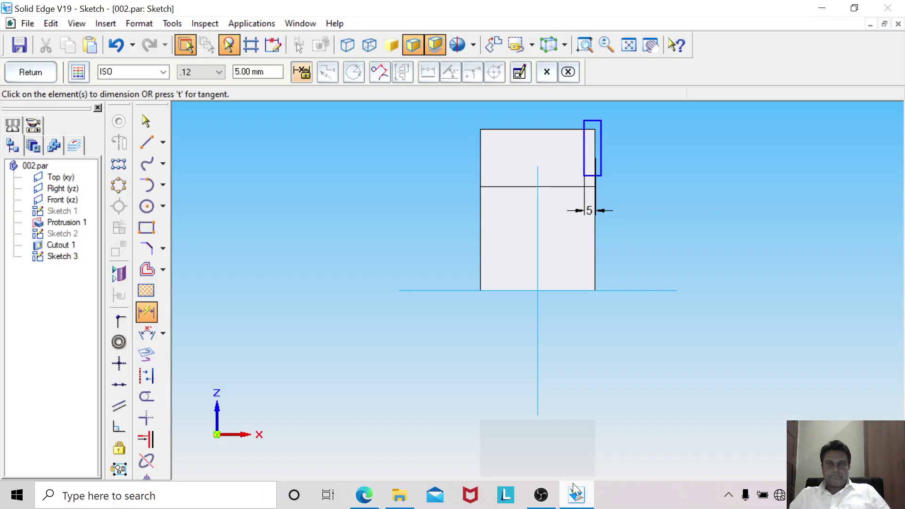
left_click(585, 45)
mouse_move(540, 117)
left_mouse_down()
mouse_move(613, 160)
mouse_move(661, 233)
left_mouse_up()
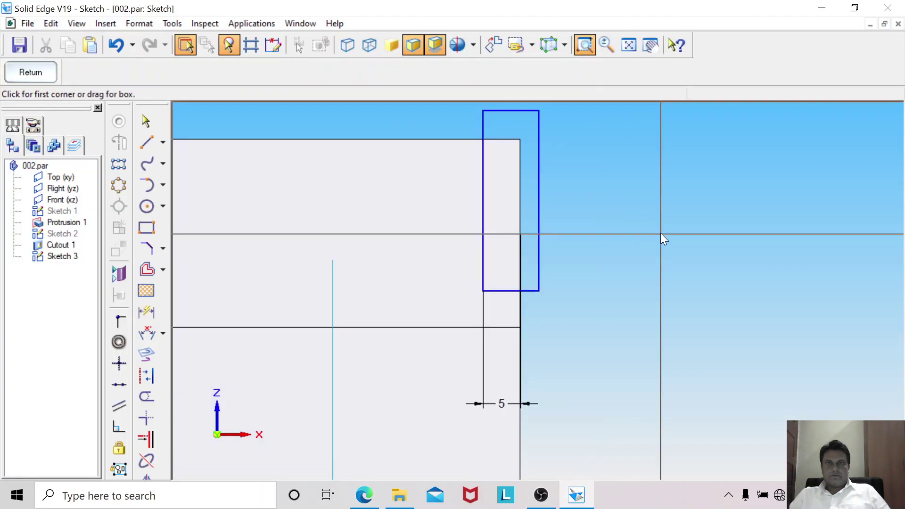
left_click(146, 312)
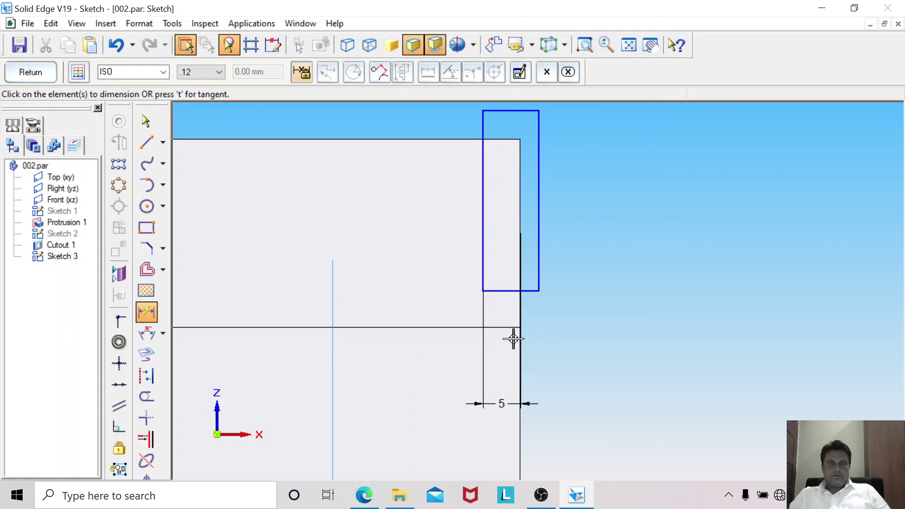
left_click(502, 327)
left_click(508, 292)
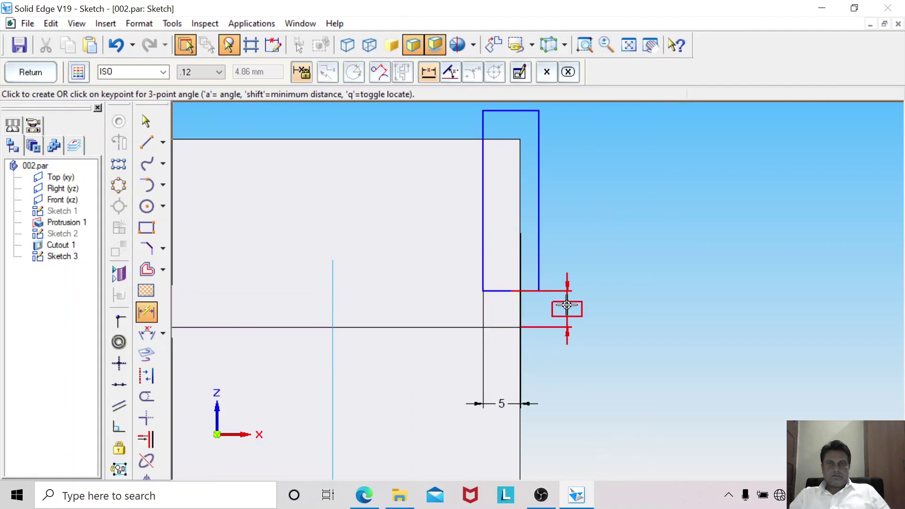
left_click(567, 305)
type("3")
key("Return")
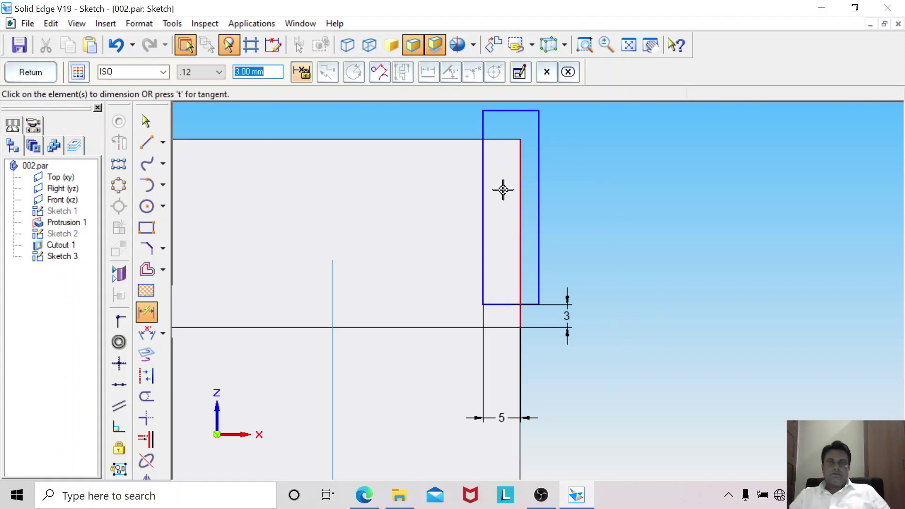
left_click(629, 47)
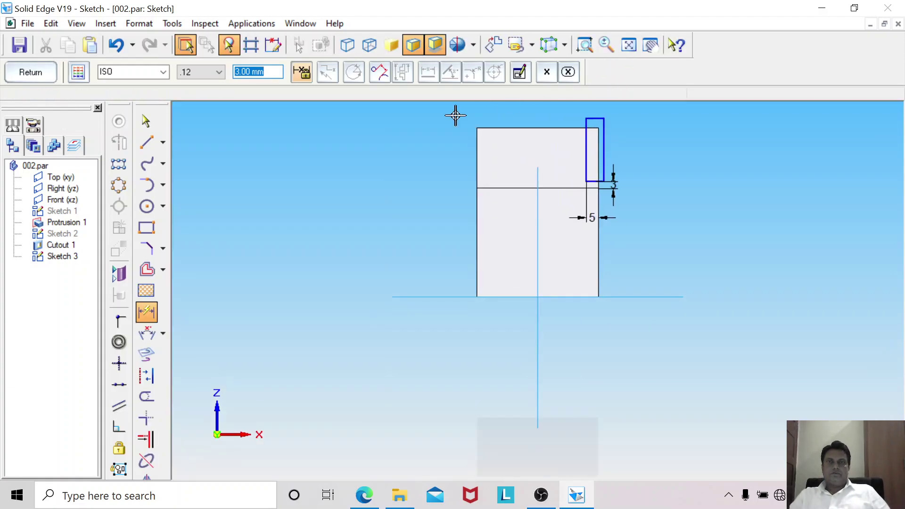
left_click(146, 228)
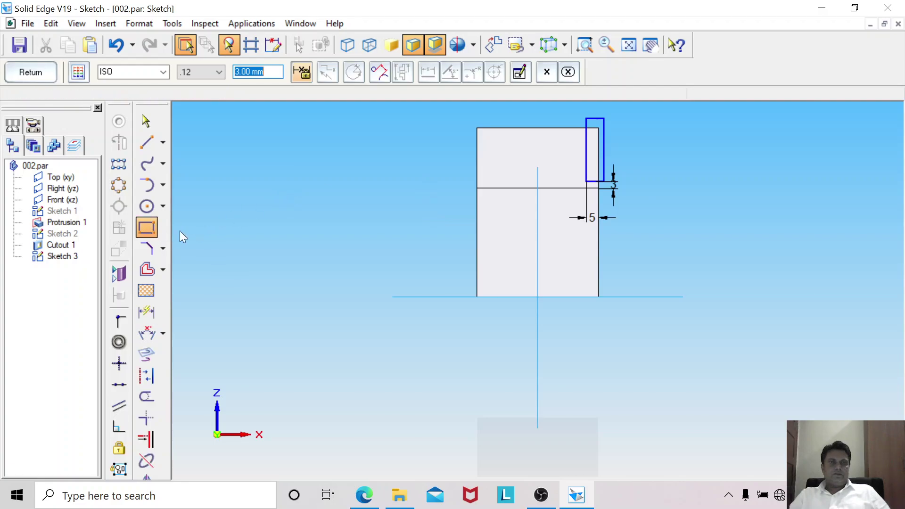
left_click(471, 124)
left_click(499, 126)
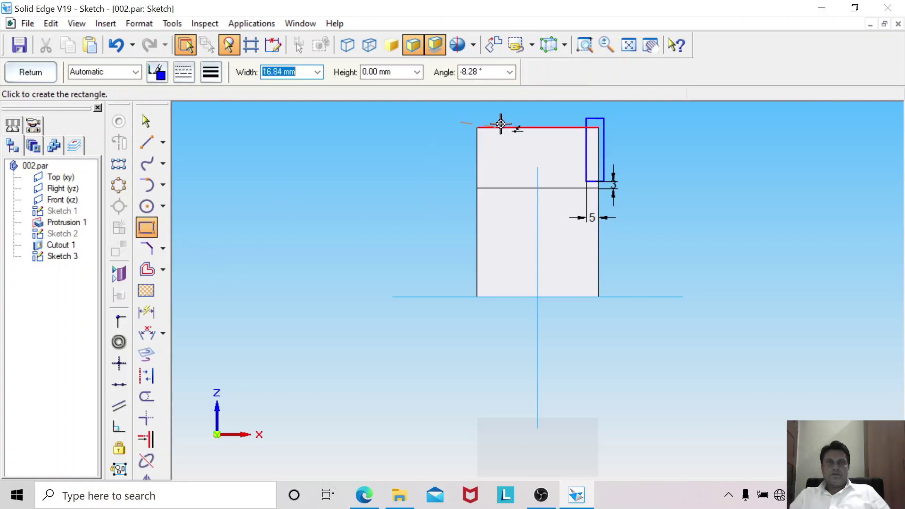
left_click(145, 121)
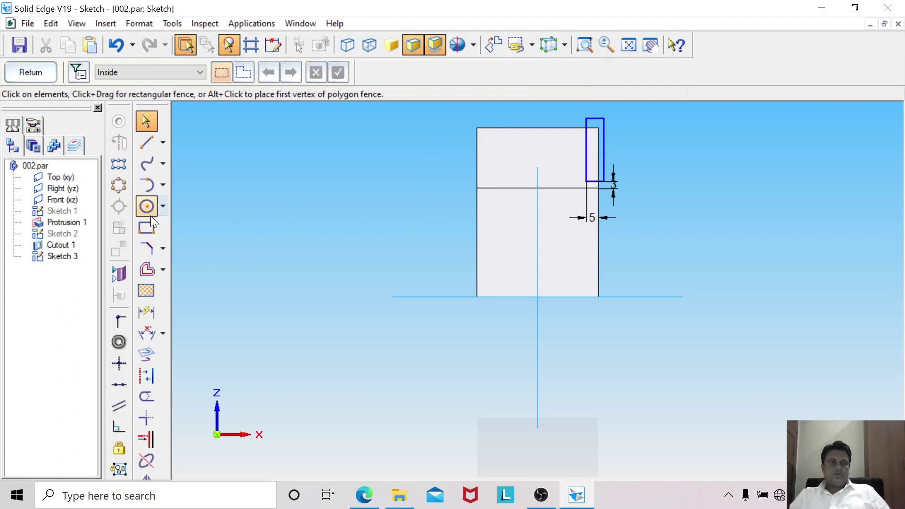
Sketch a second rectangle overlapping the block's upper-left corner.
left_click(146, 227)
left_click(467, 124)
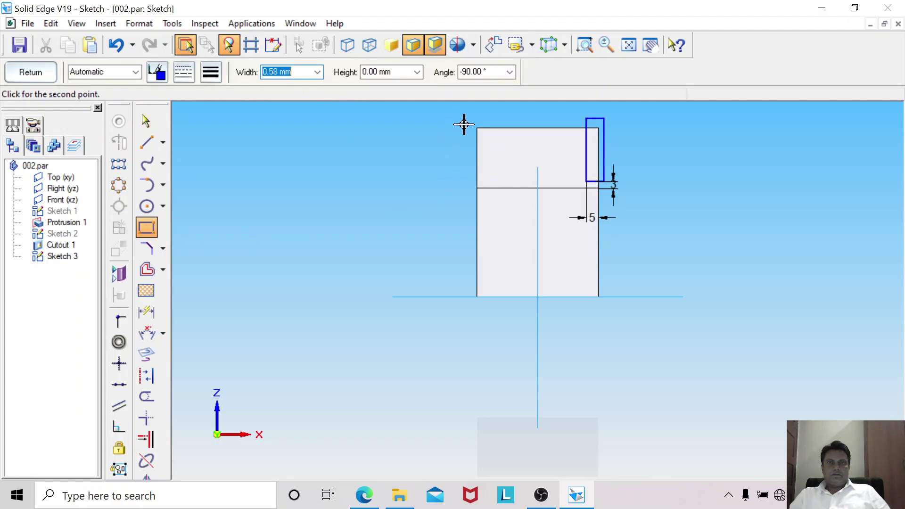
left_click(499, 122)
left_click(496, 174)
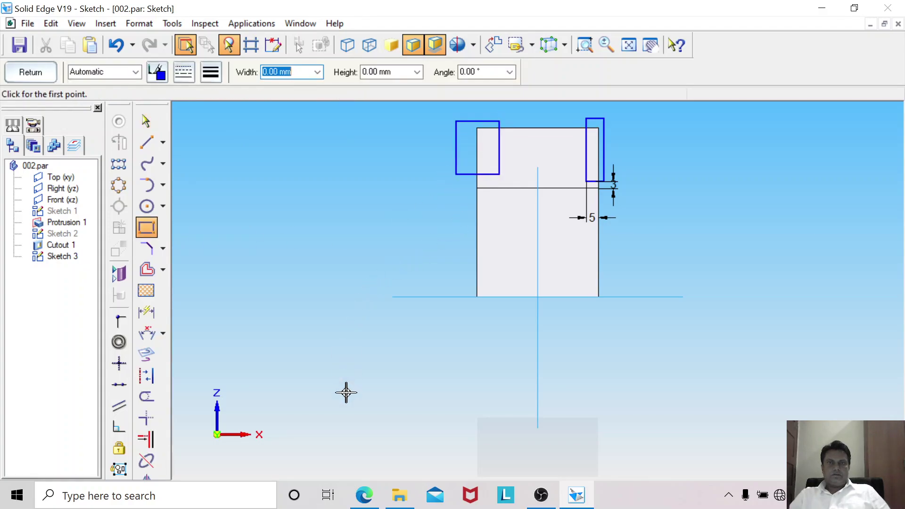
Check the step height in A11.pdf, and in Solid Edge dimension the left rectangle's bottom edge 55 mm above the block's base line.
left_click(364, 495)
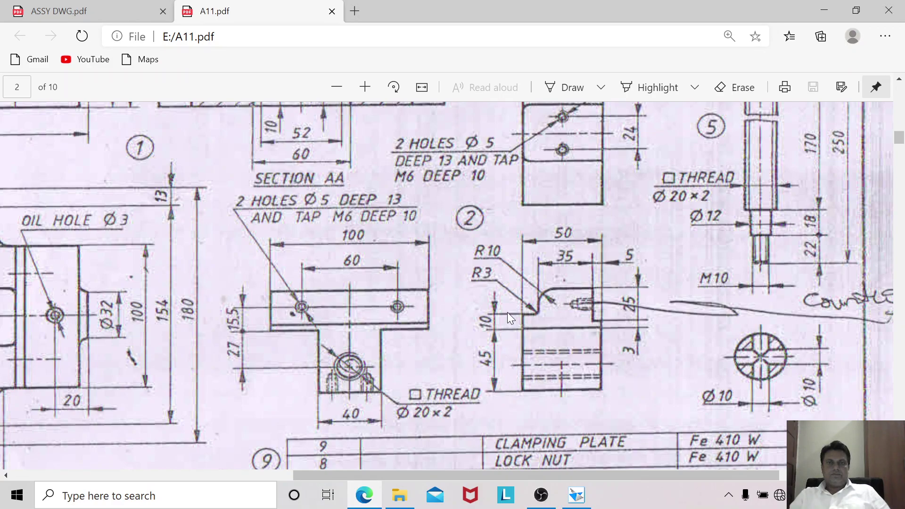
left_click(576, 495)
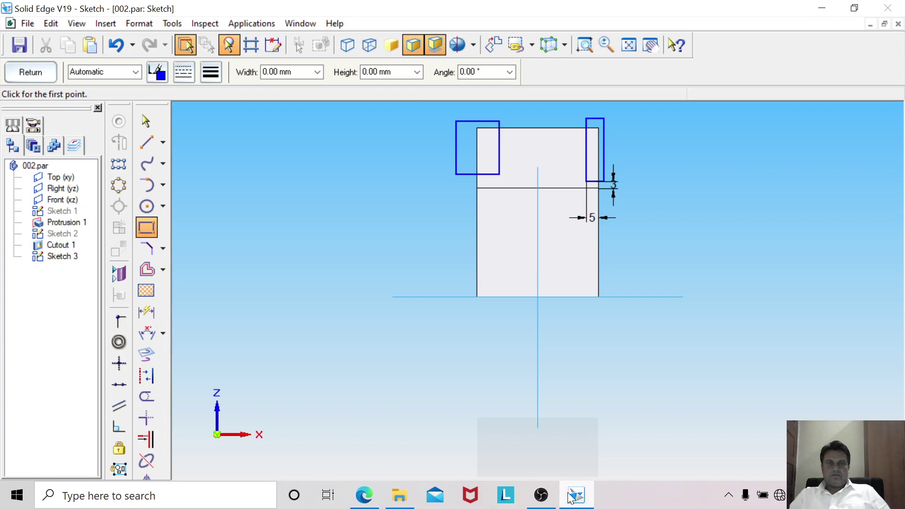
left_click(146, 312)
left_click(429, 298)
left_click(465, 176)
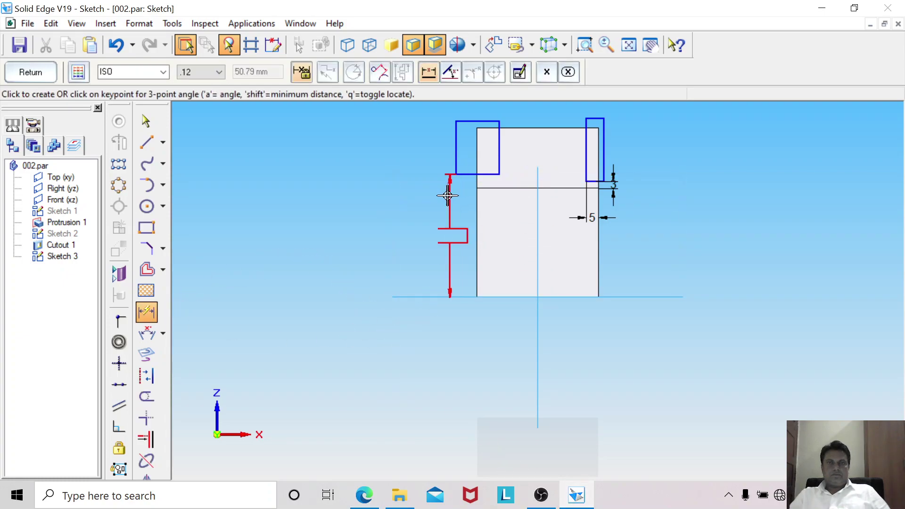
left_click(415, 197)
type("55")
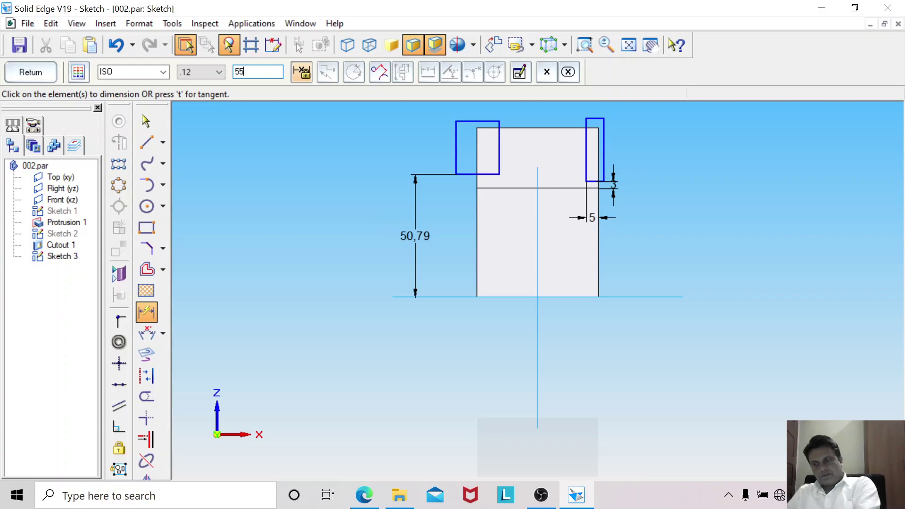
key("Return")
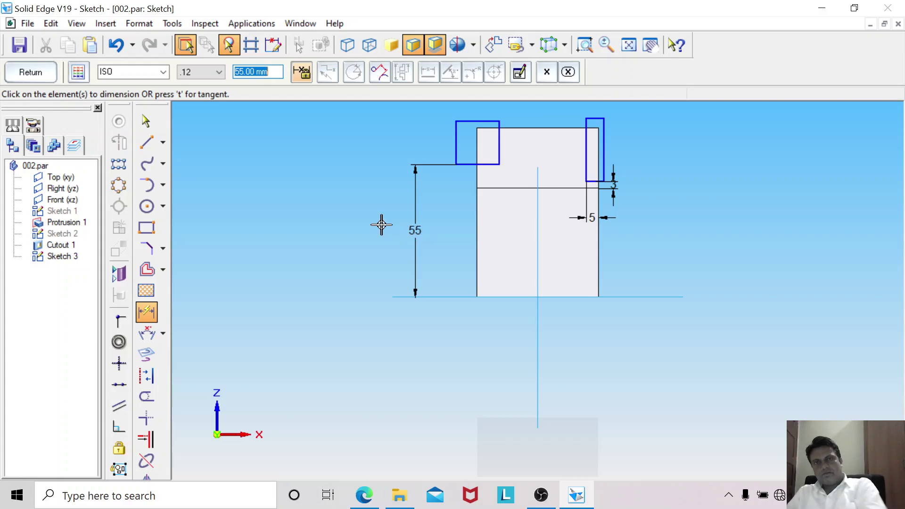
Check the jaw's upper width in A11.pdf, and in Solid Edge dimension the gap between the two rectangles' facing edges as 35 mm.
left_click(364, 496)
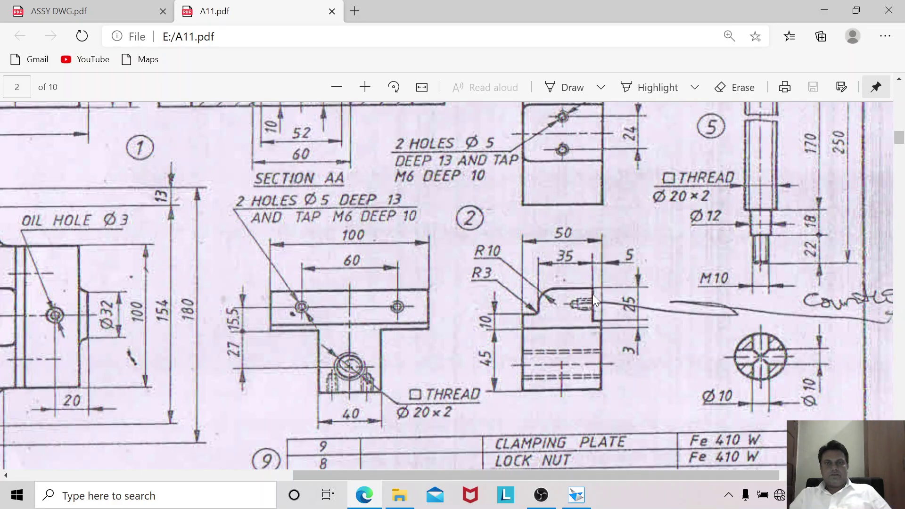
left_click(576, 495)
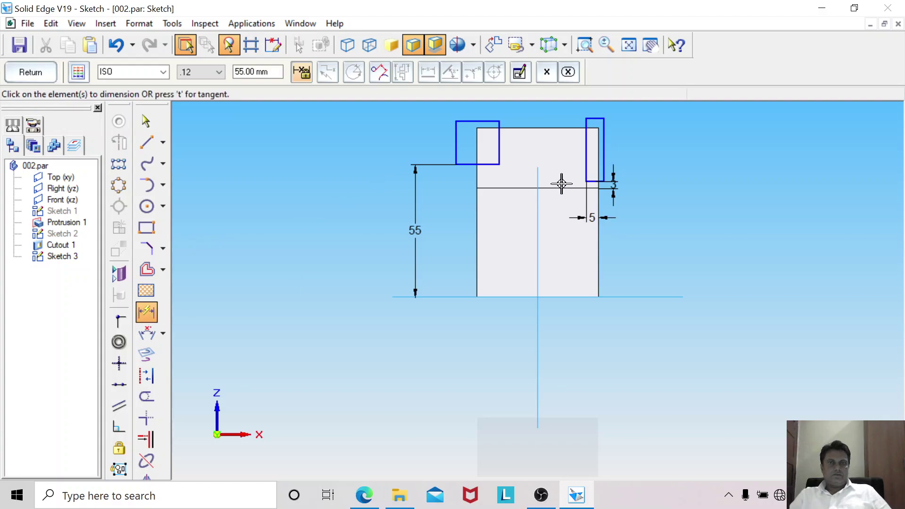
left_click(586, 146)
left_click(499, 144)
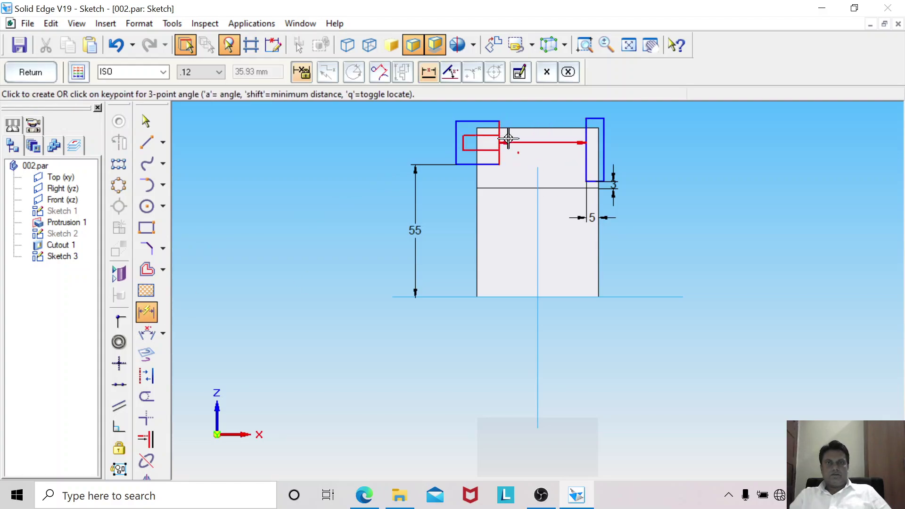
left_click(528, 113)
type("35")
key("Return")
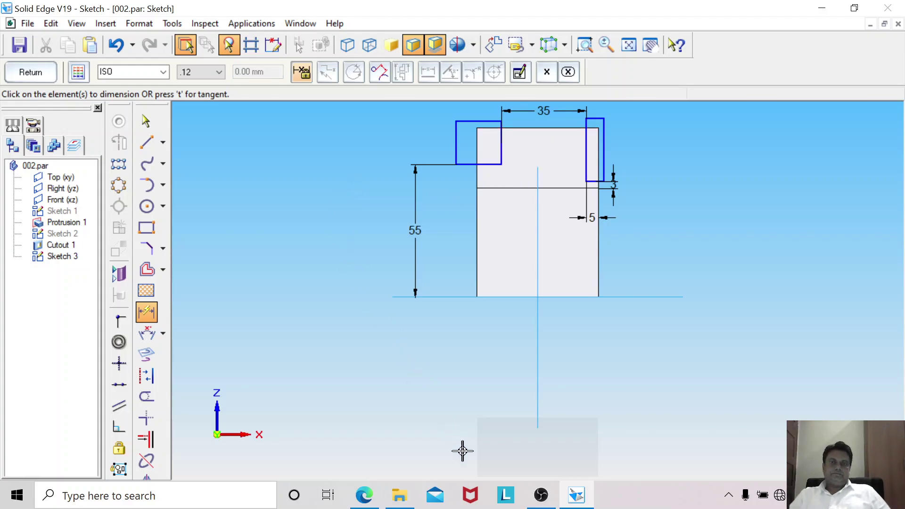
Recheck the movable jaw's profile in A11.pdf, and in Solid Edge close the two-rectangle sketch.
left_click(364, 496)
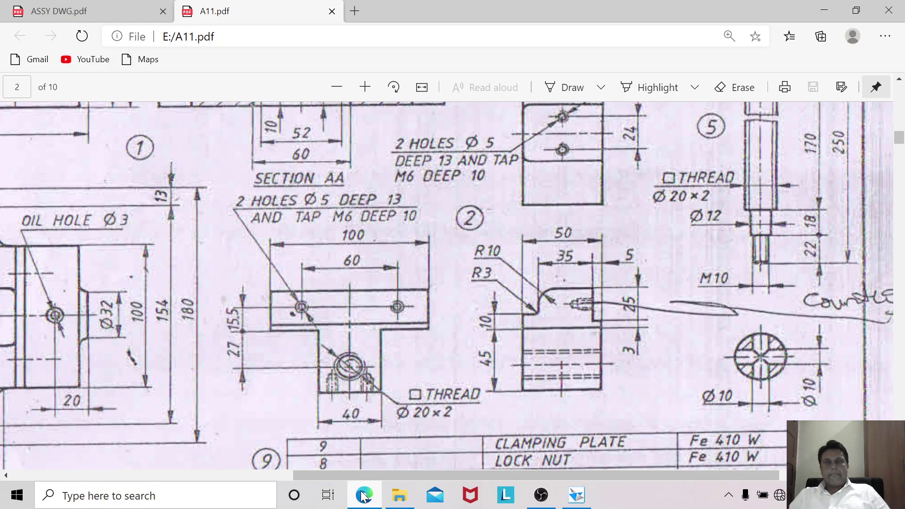
left_click(363, 495)
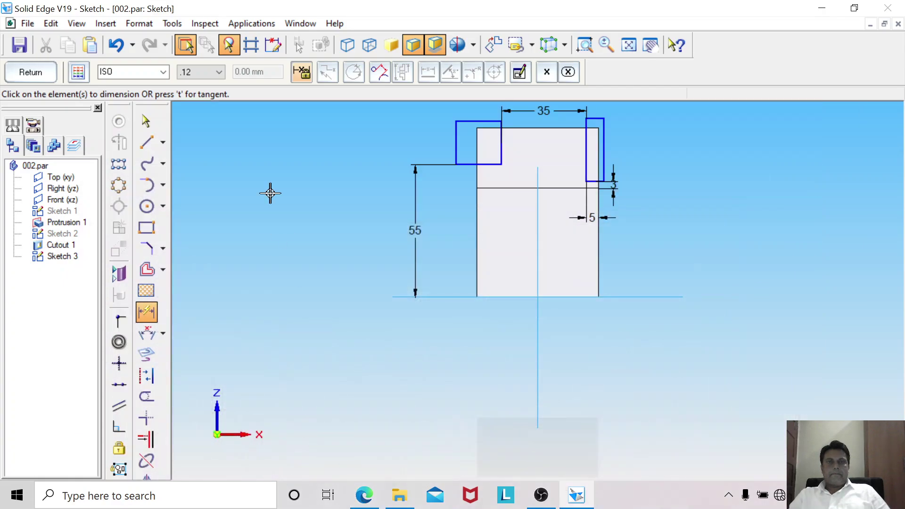
left_click(31, 72)
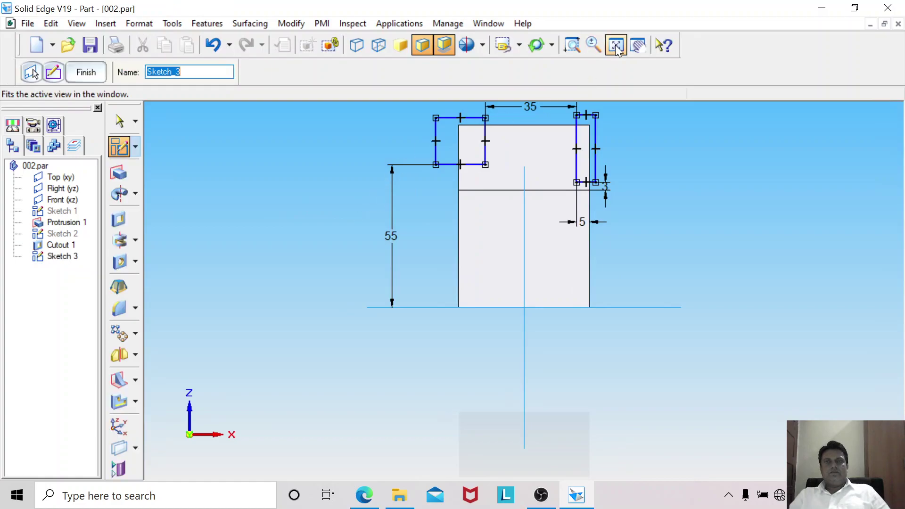
left_click(616, 45)
mouse_move(637, 187)
middle_mouse_down()
mouse_move(486, 258)
mouse_move(338, 150)
middle_mouse_up()
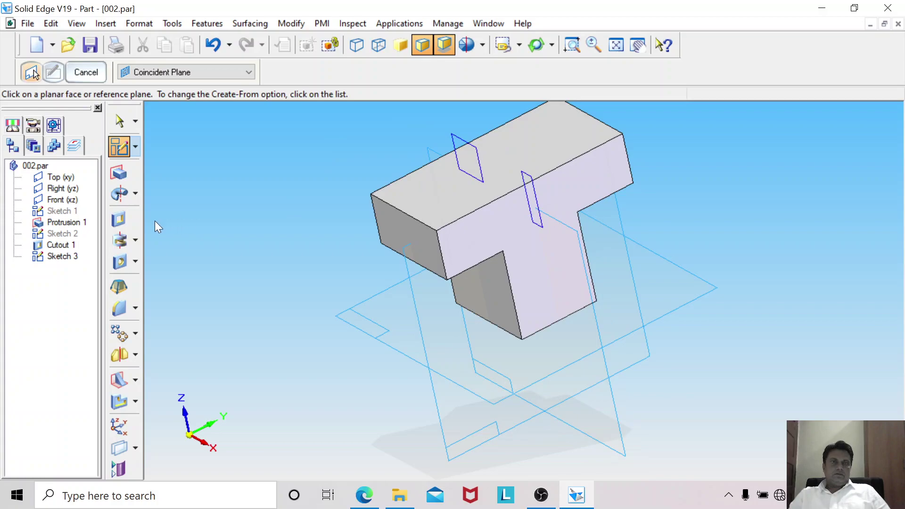
Cut both sketched rectangles along the block's full length with a 100 mm symmetric extent.
left_click(118, 219)
left_click(456, 137)
left_click(525, 173)
right_click(311, 193)
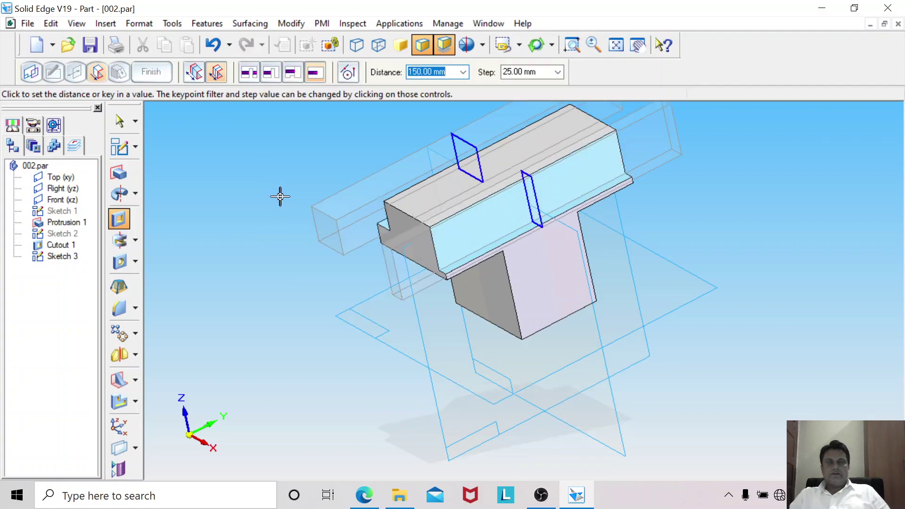
type("100")
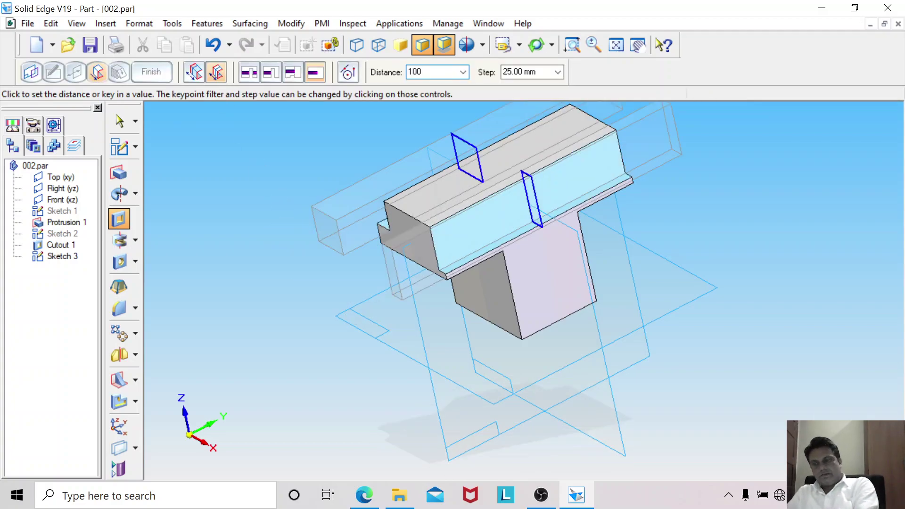
key("Return")
right_click(287, 181)
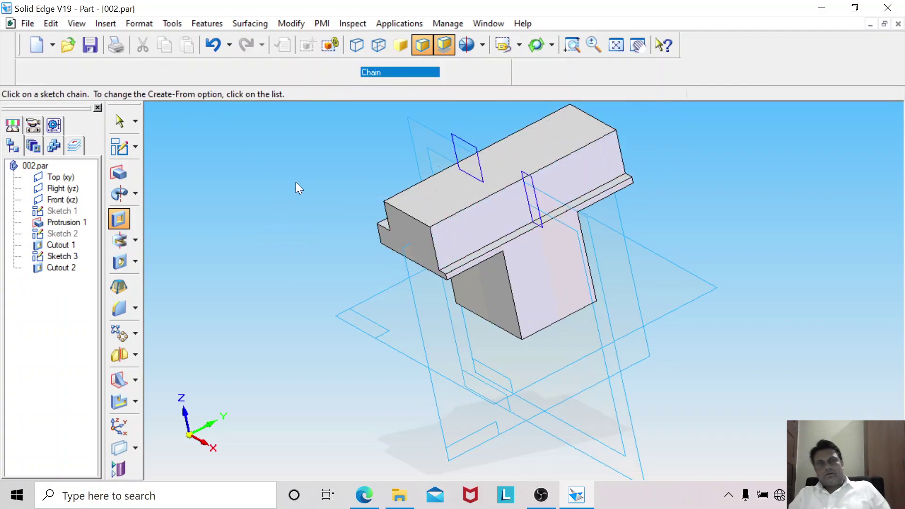
left_click(118, 121)
Hide the two-rectangle sketch used for the cutout.
right_click(473, 144)
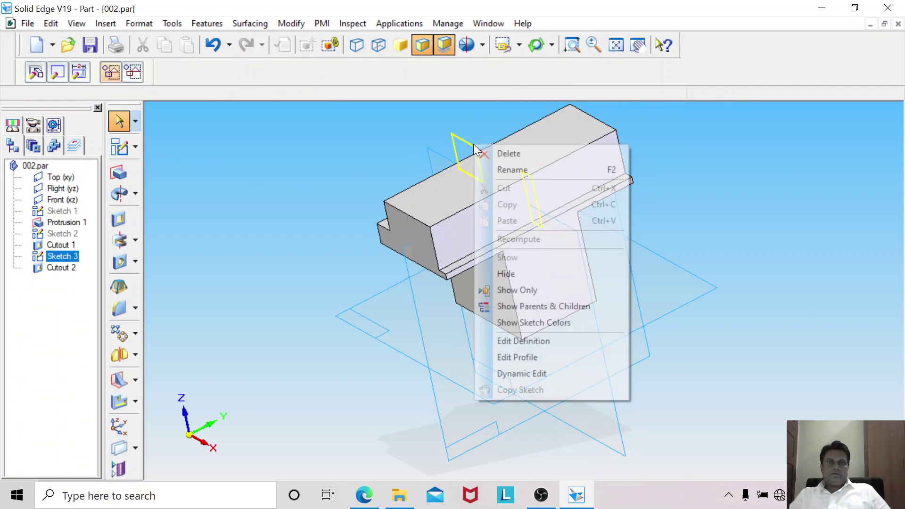
left_click(500, 273)
mouse_move(318, 276)
middle_mouse_down()
mouse_move(444, 208)
mouse_move(439, 251)
mouse_move(413, 252)
mouse_move(430, 250)
mouse_move(343, 180)
mouse_move(307, 225)
mouse_move(241, 227)
mouse_move(231, 240)
middle_mouse_up()
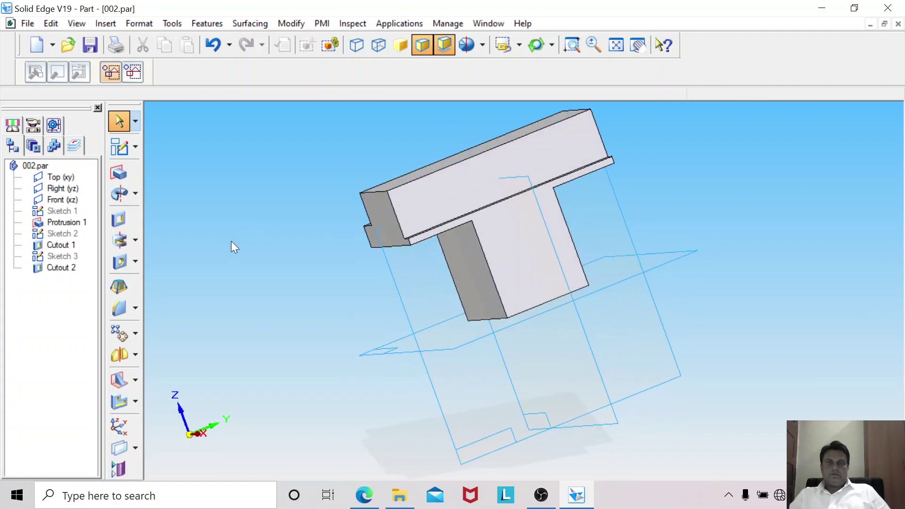
Consult the tapped hole notes in A11.pdf, and in Solid Edge start a hole profile on the recessed jaw plate face.
left_click(363, 499)
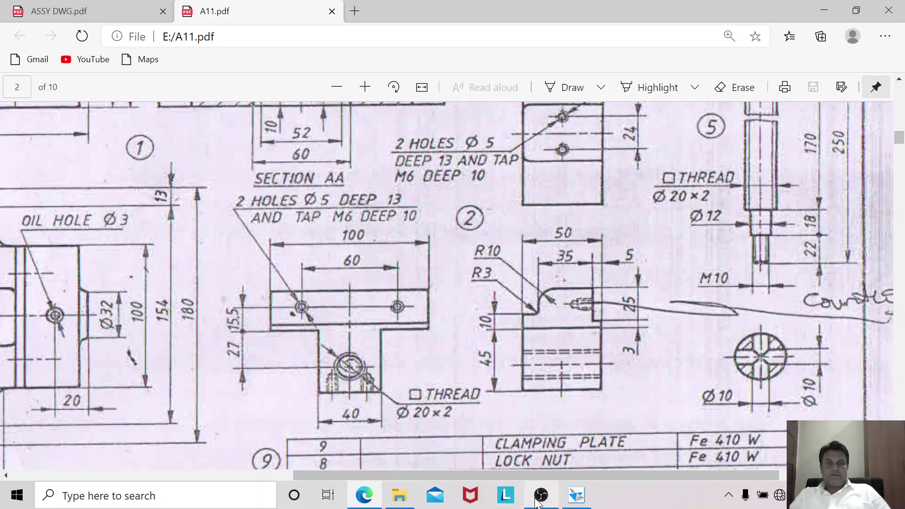
left_click(577, 499)
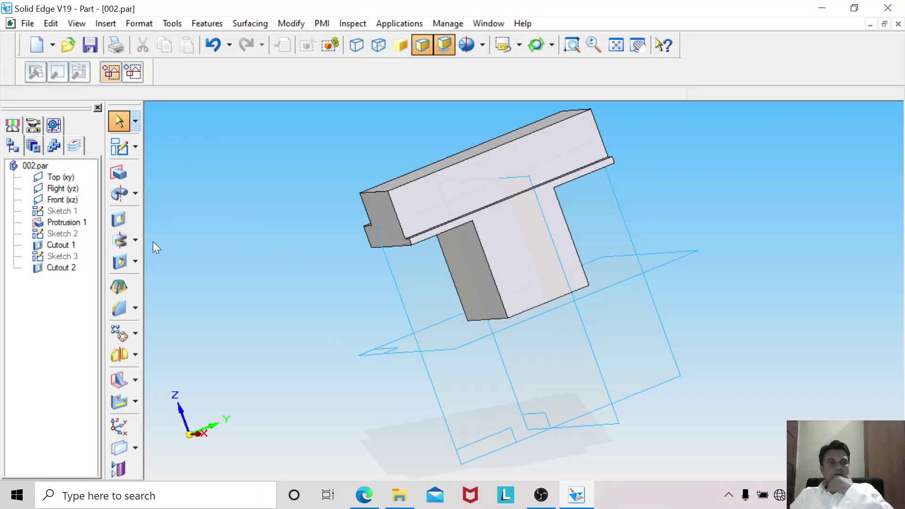
left_click(119, 262)
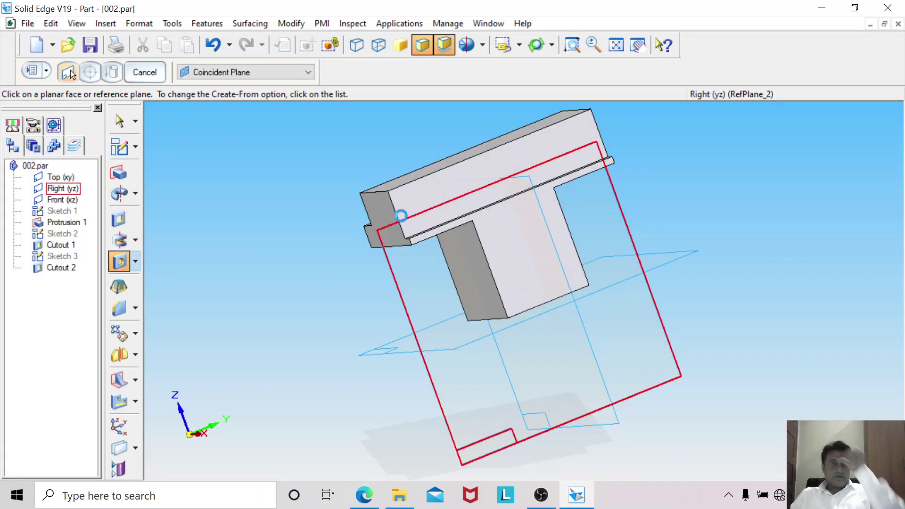
middle_click_drag(425, 205, 313, 245)
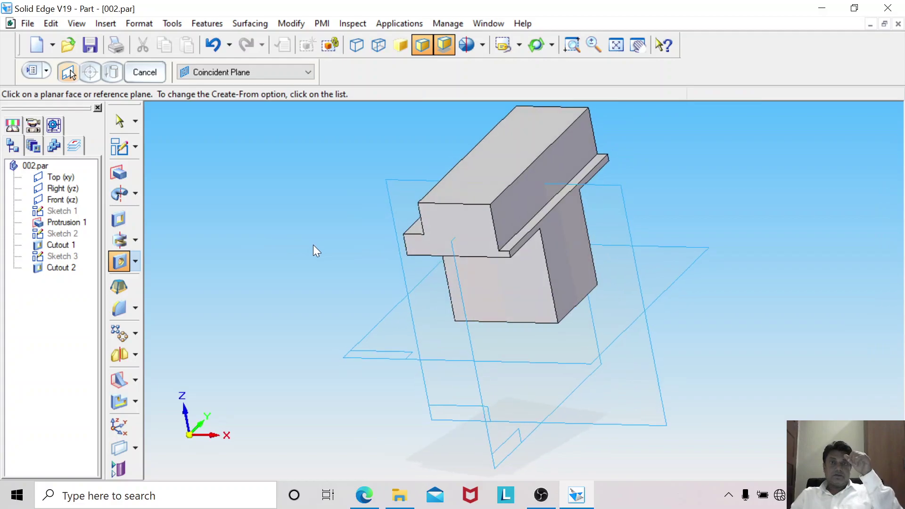
left_click(514, 210)
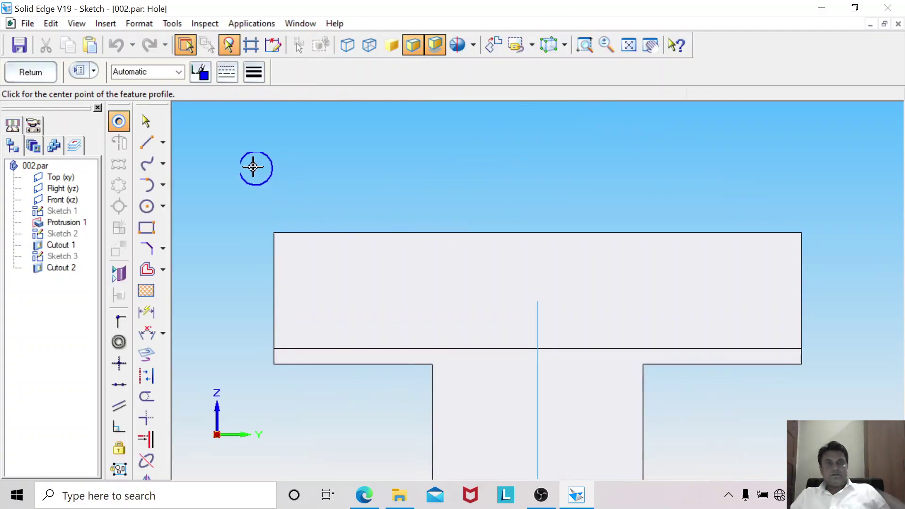
Configure the hole as Threaded with a standard thread, in mm, 6 mm diameter (M6).
left_click(79, 71)
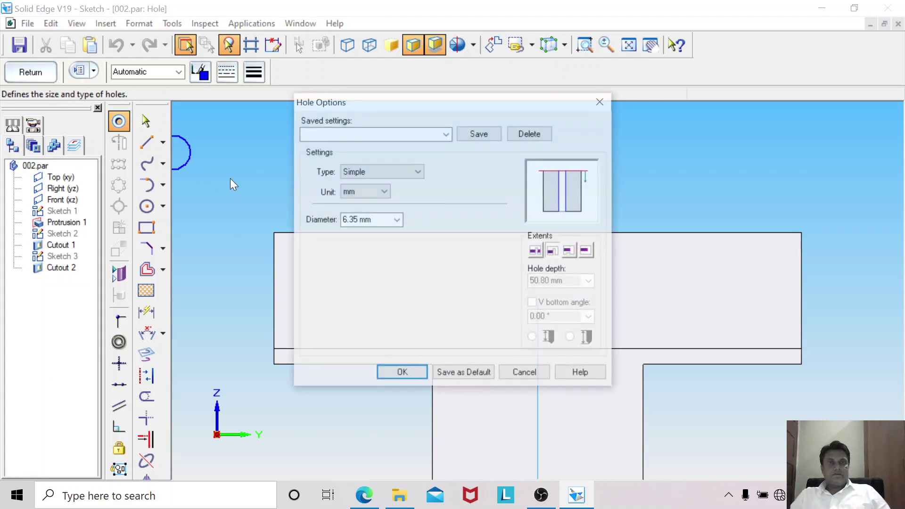
left_click(371, 172)
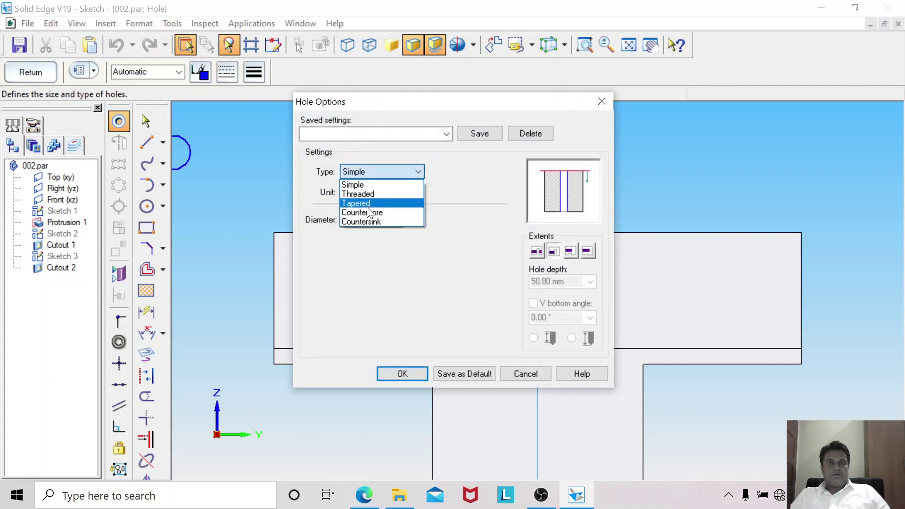
left_click(364, 194)
left_click(397, 220)
left_click_drag(397, 259, 395, 287)
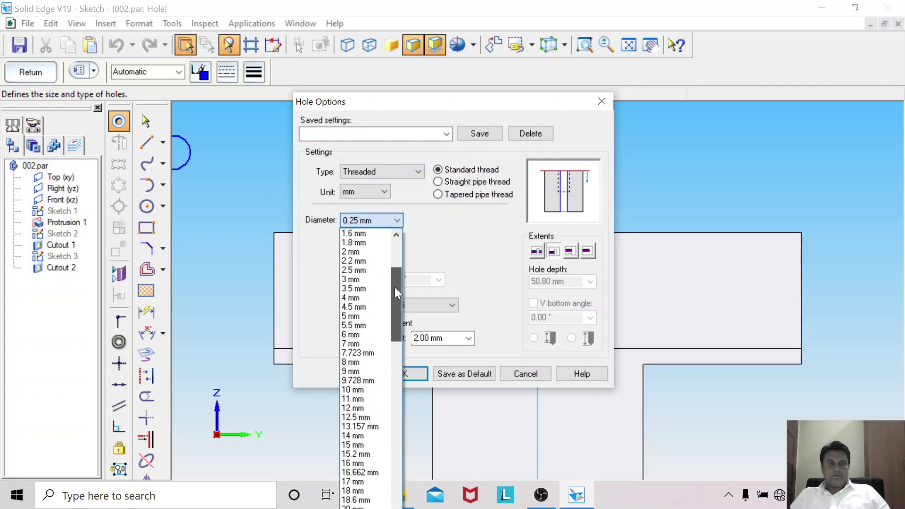
left_click(361, 335)
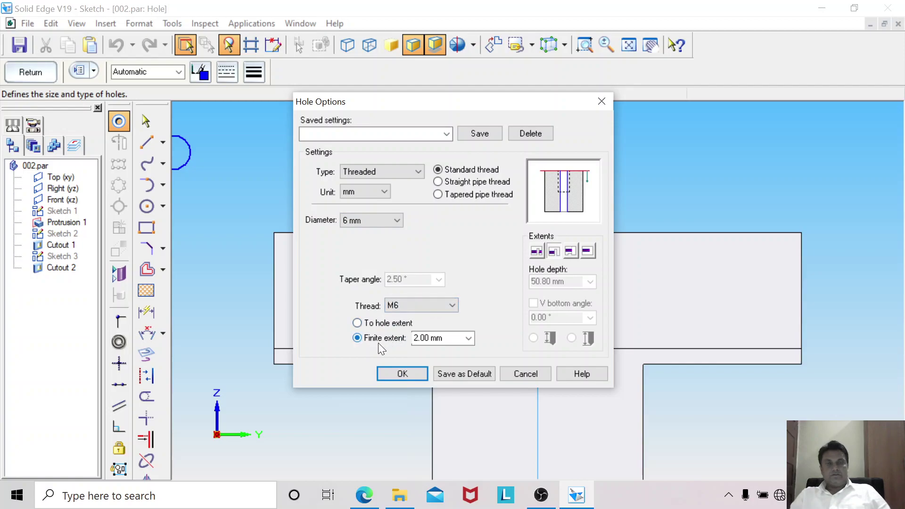
Set a 10 mm finite thread extent and a 13 mm finite hole depth with a V bottom angle, and accept the hole options.
left_click(443, 338)
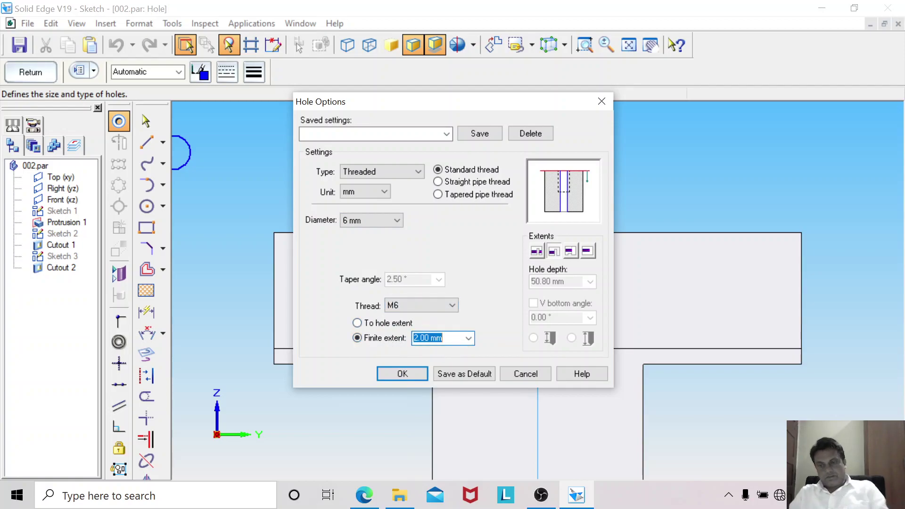
type("10")
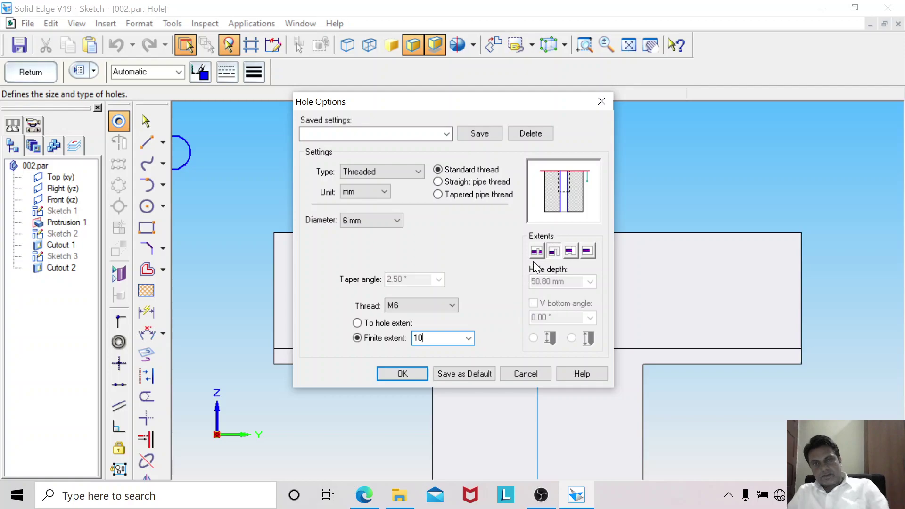
left_click(587, 252)
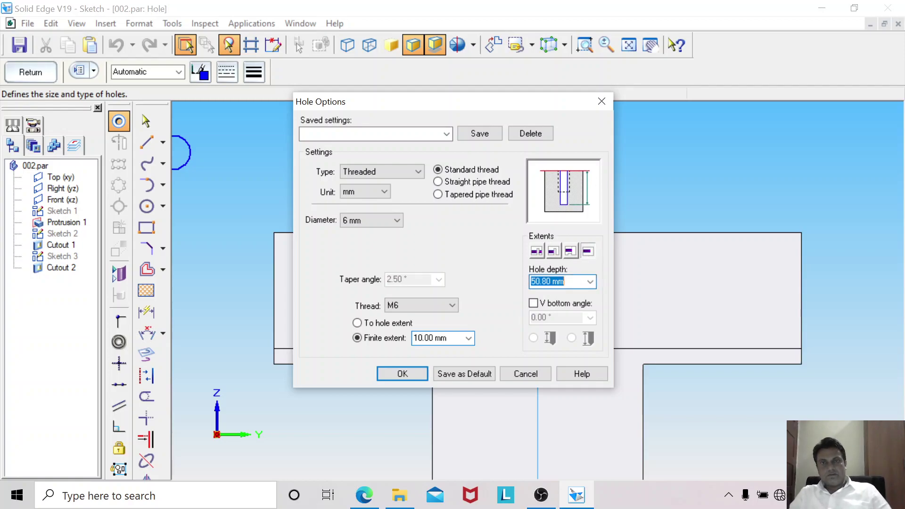
type("13")
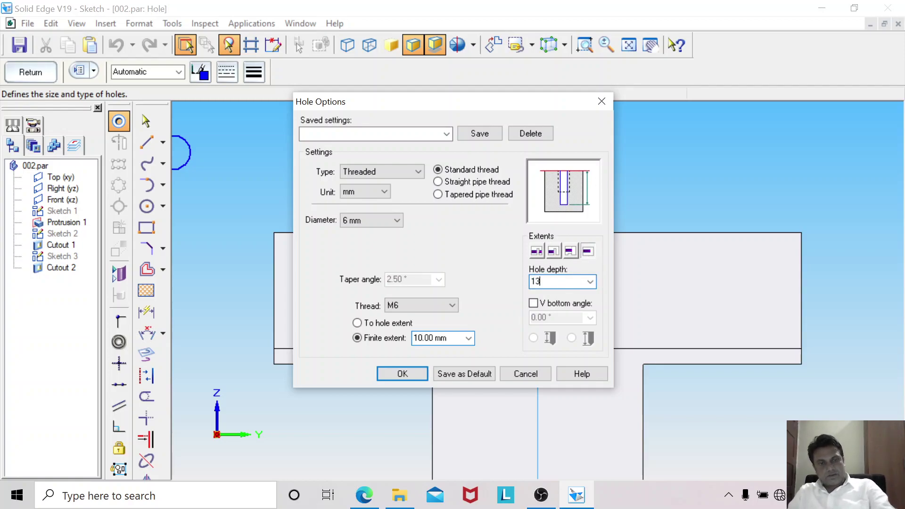
left_click(532, 302)
left_click(402, 373)
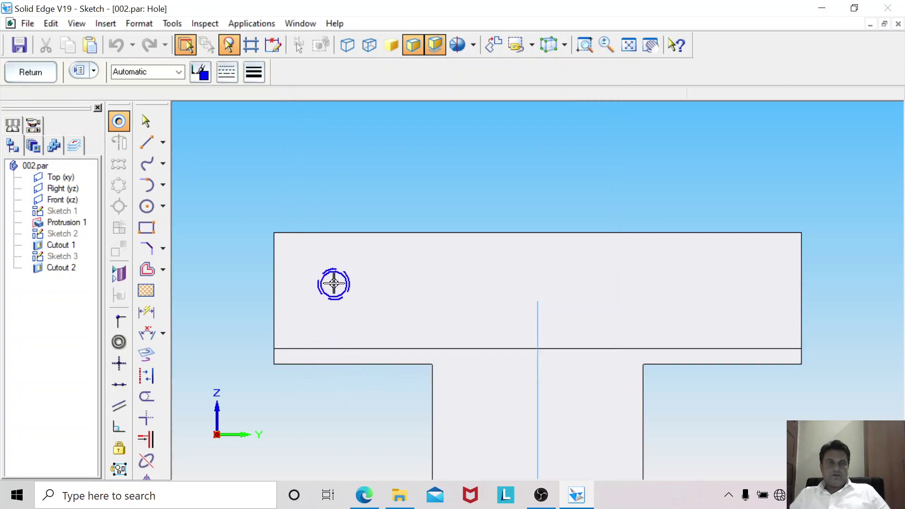
Place two horizontally aligned threaded holes on the jaw plate face, one on each side of the vertical centre plane.
left_click(334, 283)
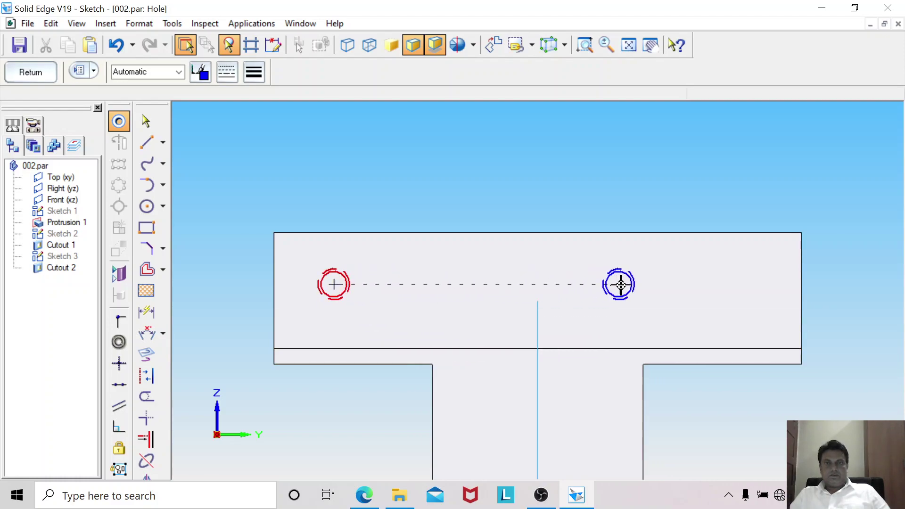
left_click(685, 285)
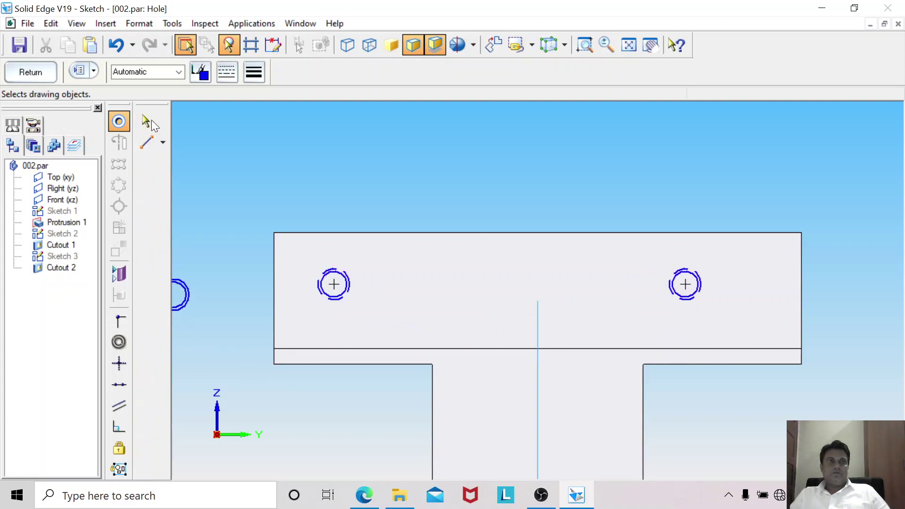
left_click(146, 121)
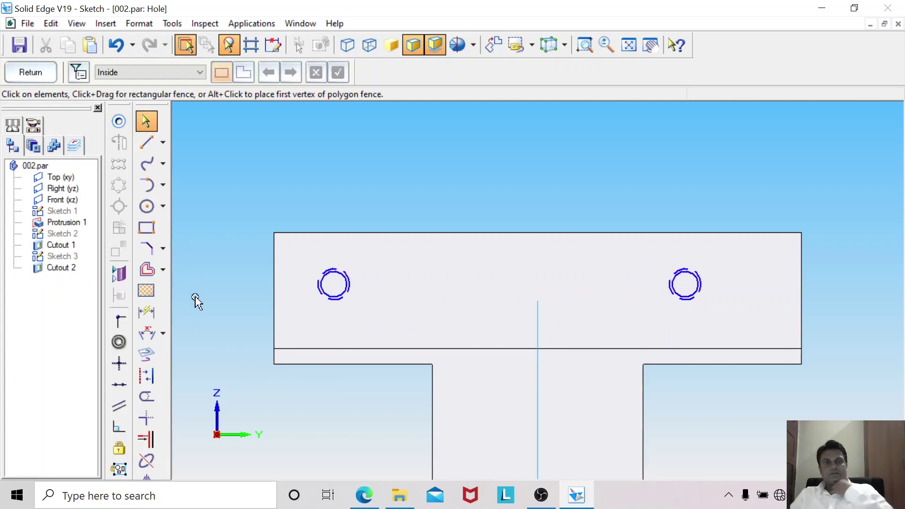
Check the hole positions in A11.pdf, and in Solid Edge dimension the left hole's centre 15.5 mm above the jaw head's lower edge.
left_click(364, 495)
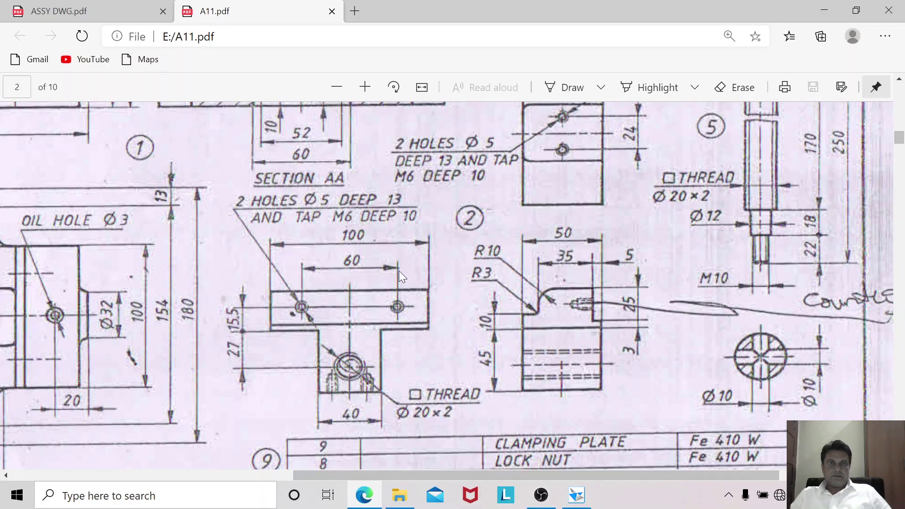
left_click(576, 495)
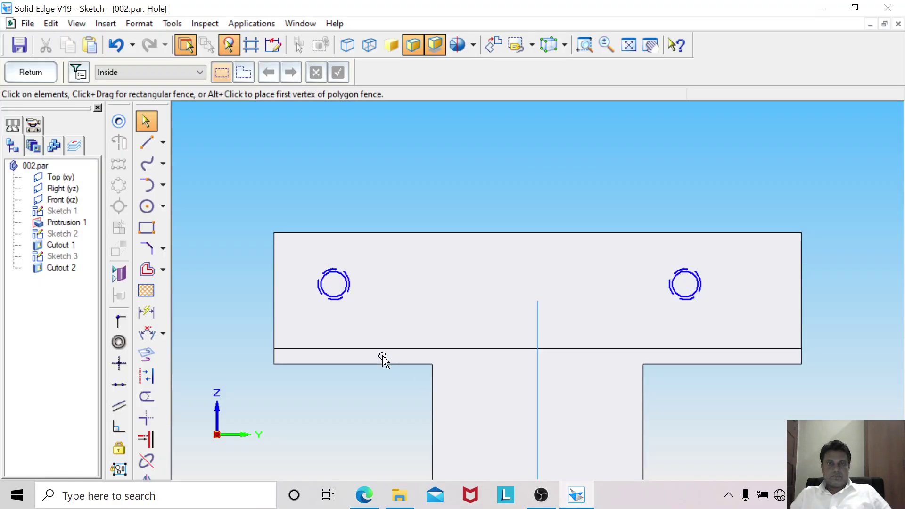
left_click(147, 312)
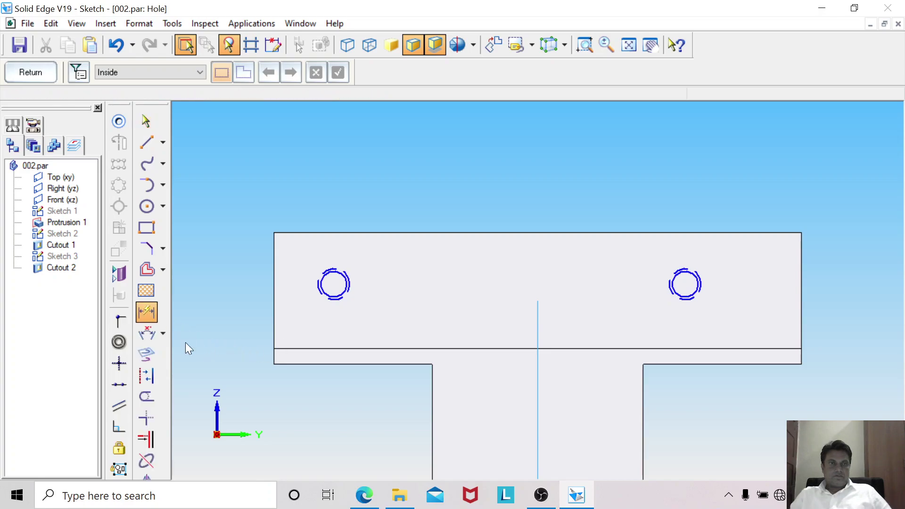
left_click(299, 367)
left_click(334, 284)
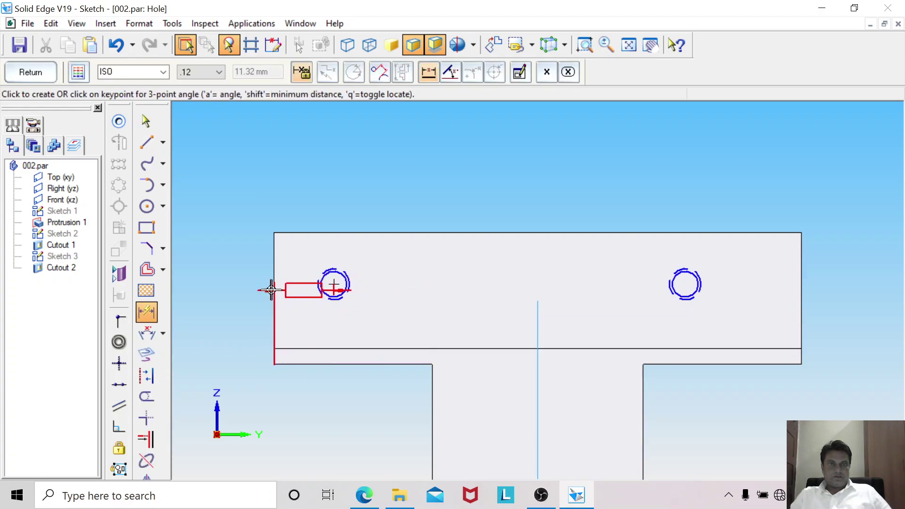
left_click(245, 286)
type("1")
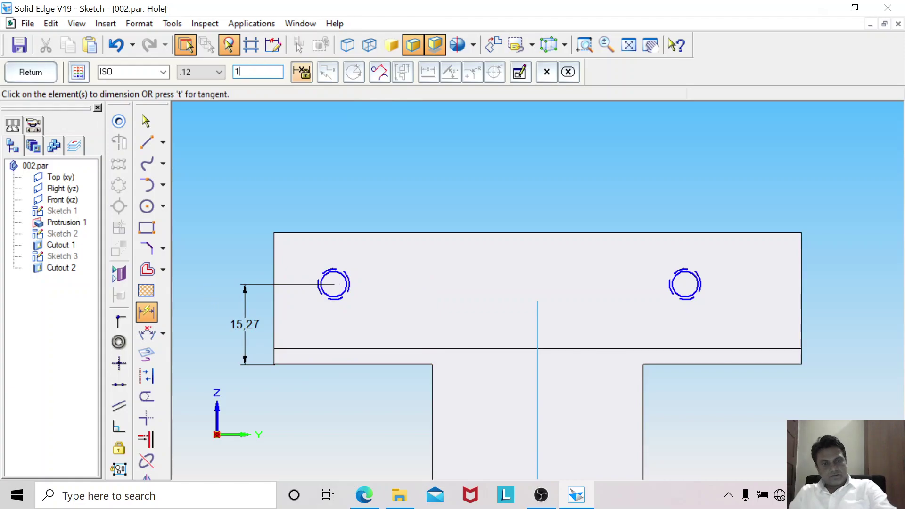
type("5.5")
key("Return")
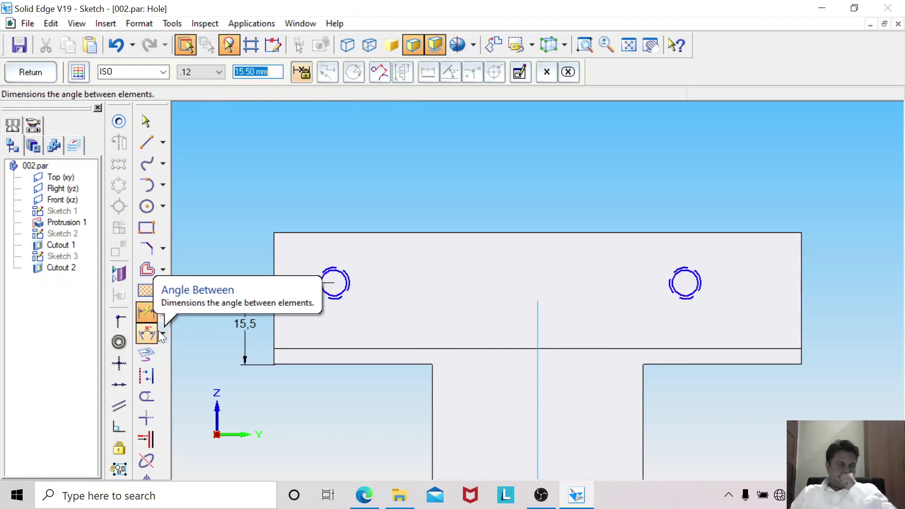
Dimension the left hole's centre 30 mm from the vertical centre plane.
left_click(148, 312)
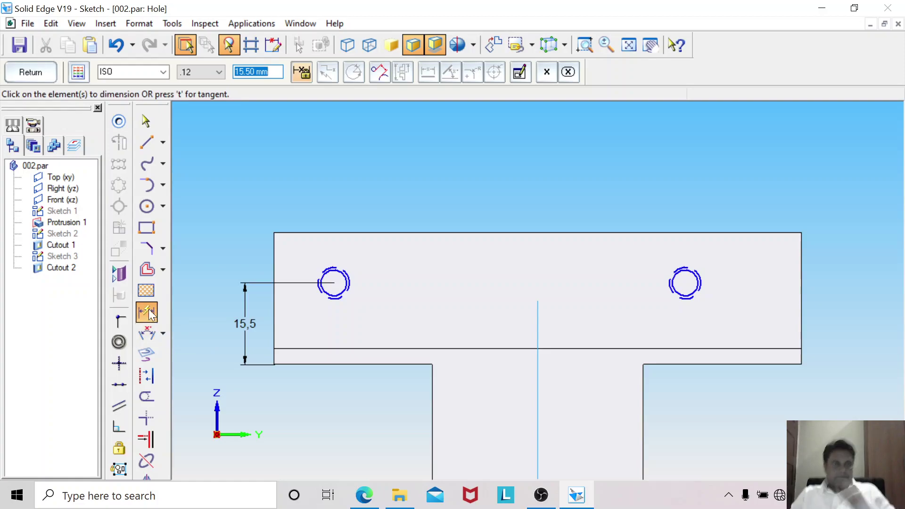
left_click(538, 319)
left_click(334, 284)
left_click(385, 202)
type("3")
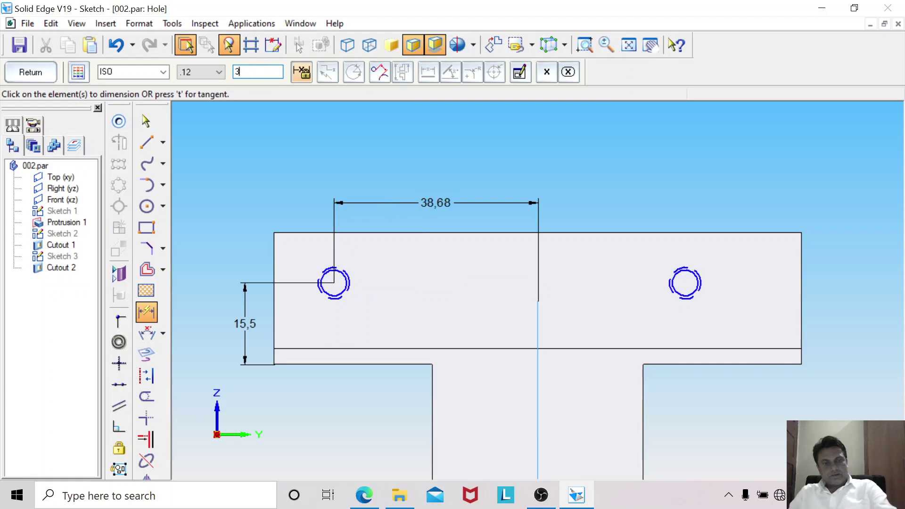
type("0")
key("Return")
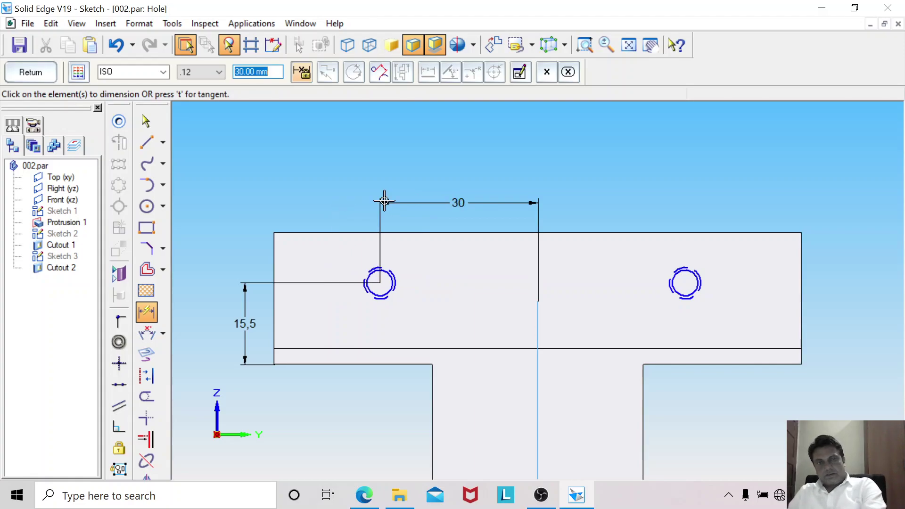
Set the centre distance between the two holes to 60 mm and finish the 13 mm deep holes into the jaw.
left_click(391, 277)
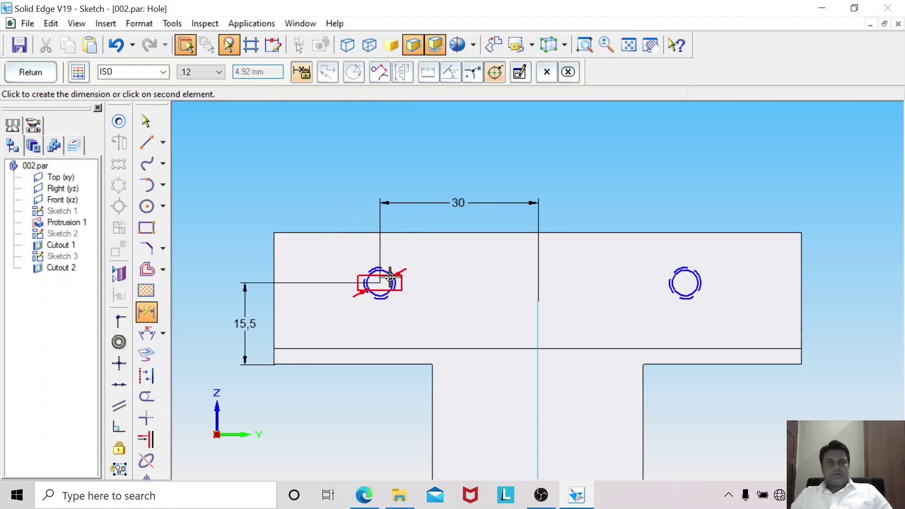
left_click(686, 281)
left_click(642, 163)
type("60")
key("Return")
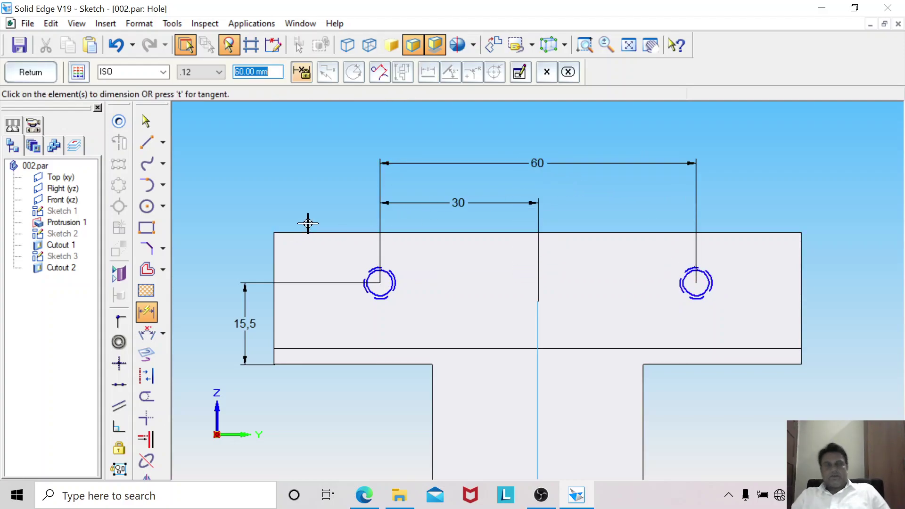
left_click(30, 72)
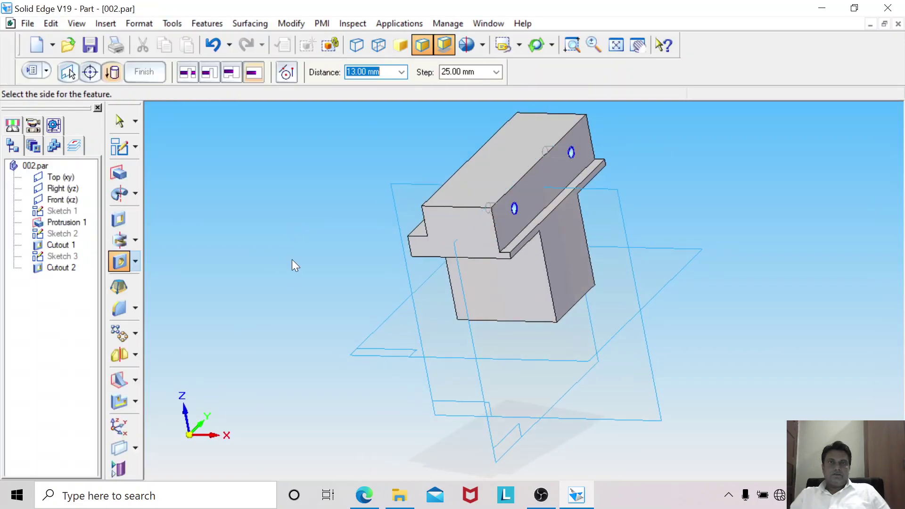
left_click(293, 259)
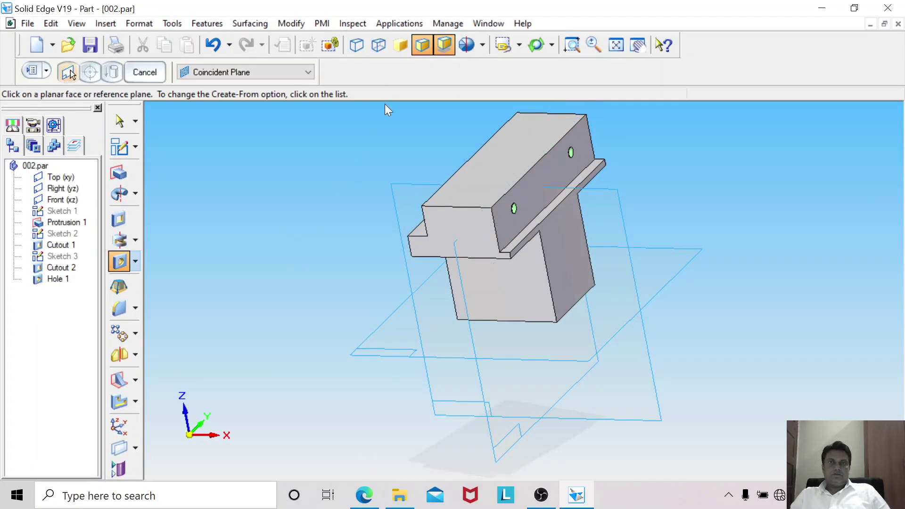
Inspect the tapped holes' depth and conical bottom in a front view with hidden edges, and restore the shaded display.
left_click(521, 47)
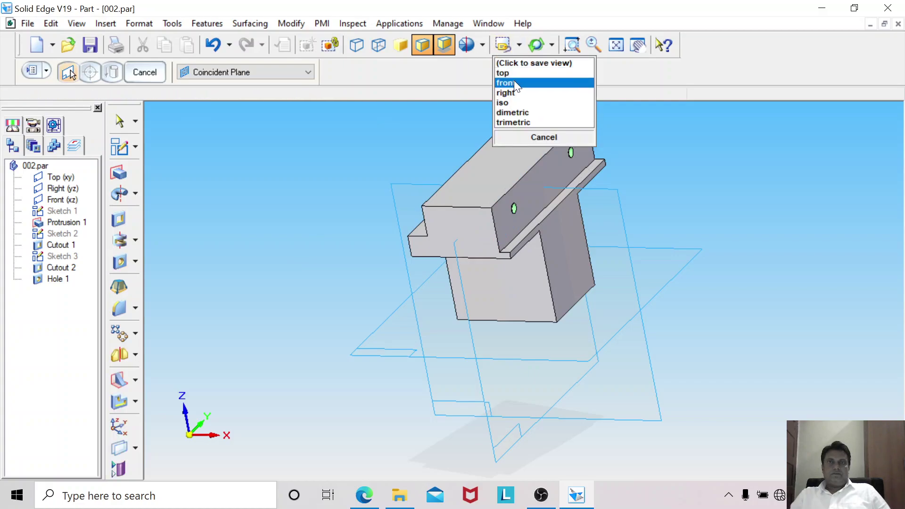
left_click(514, 80)
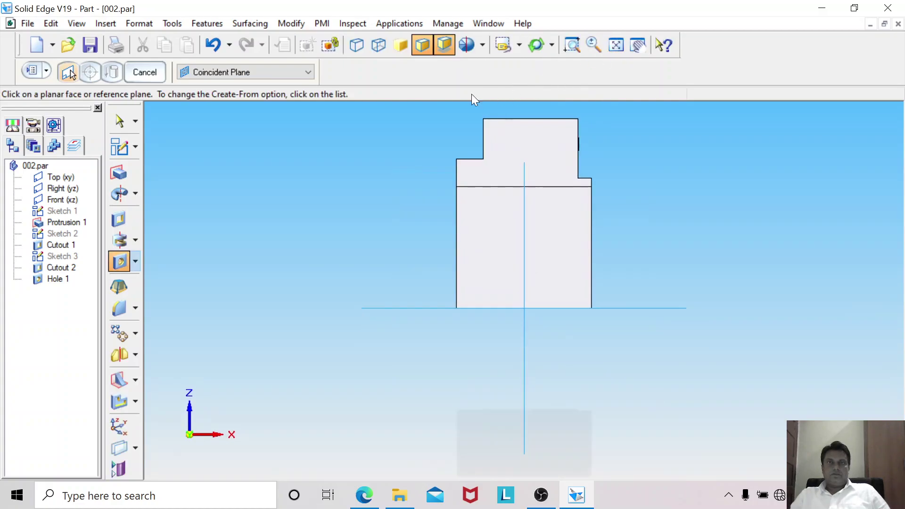
left_click(569, 49)
left_click_drag(520, 106, 598, 184)
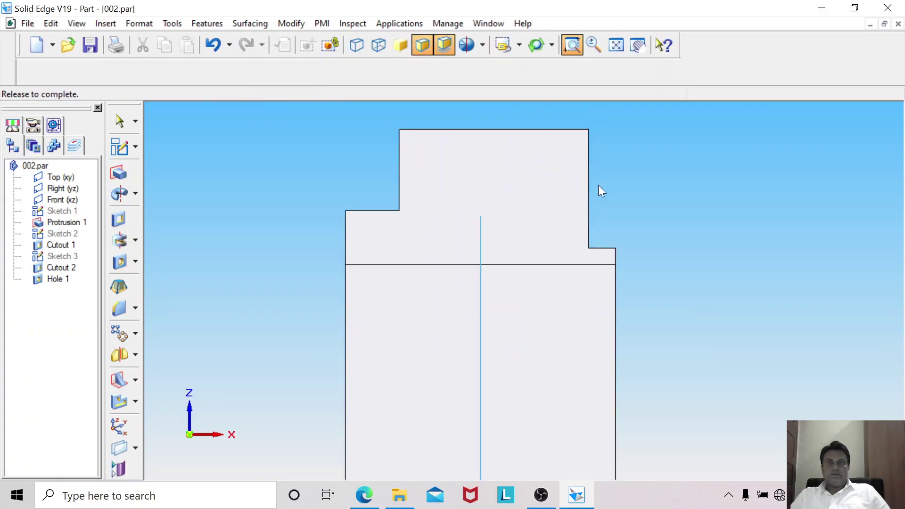
left_click(378, 46)
key("Return")
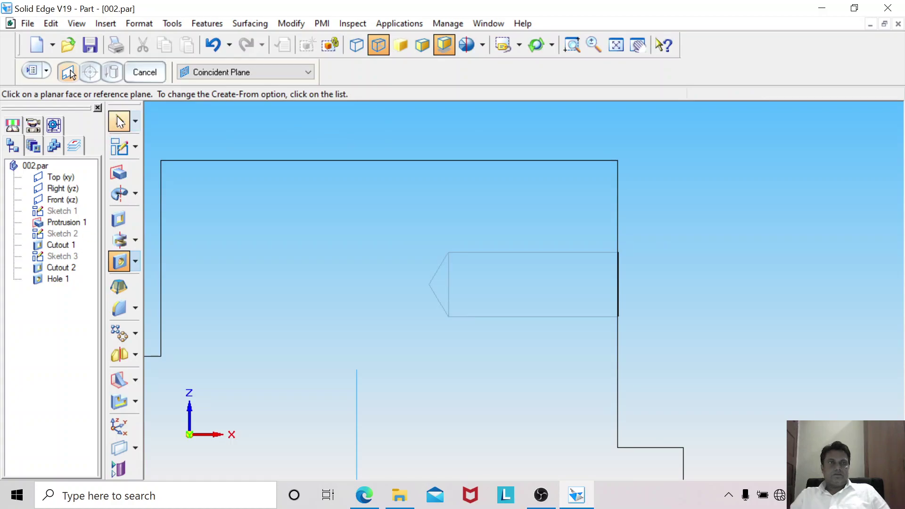
key("Escape")
left_click(66, 283)
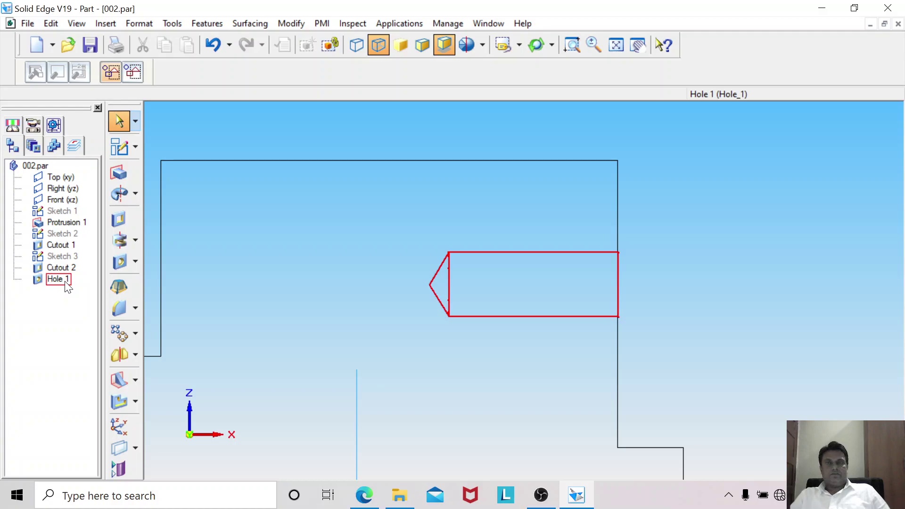
left_click(614, 46)
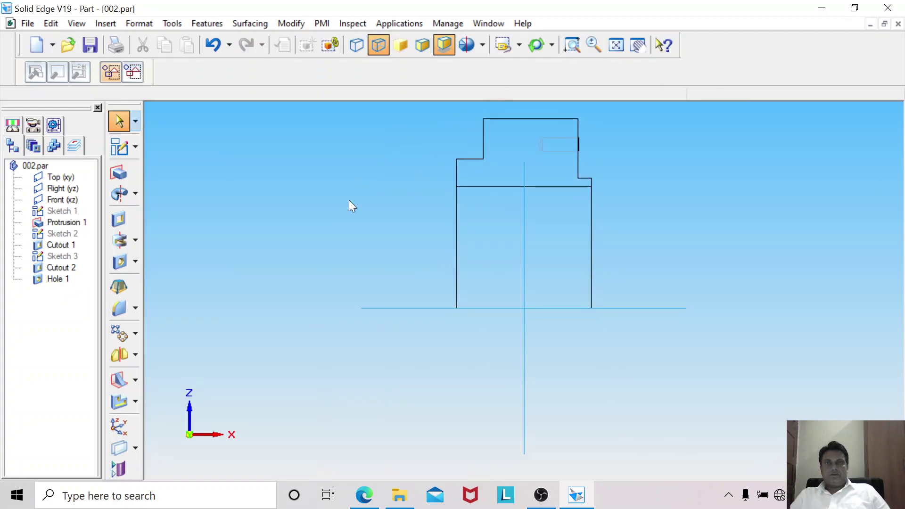
left_click(418, 46)
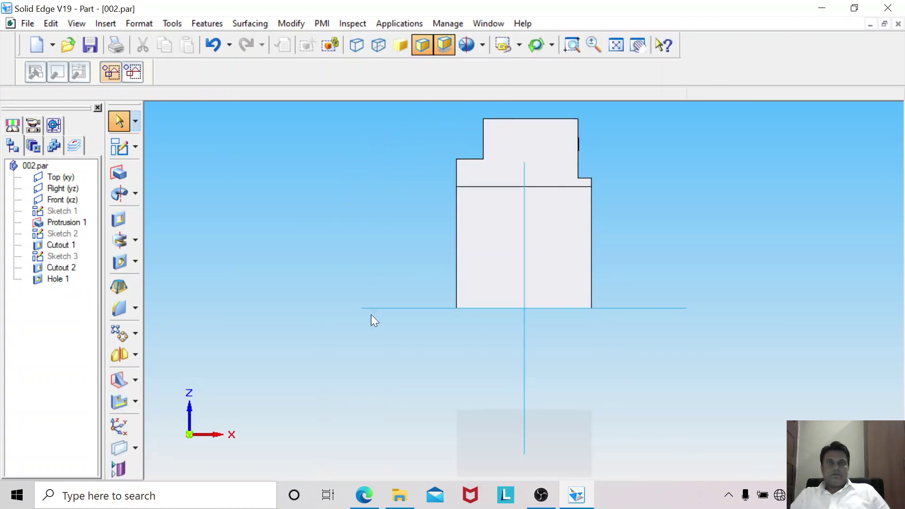
Switch to A11.pdf and examine the square-threaded hole's size and position in the movable jaw's lower block.
left_click(364, 495)
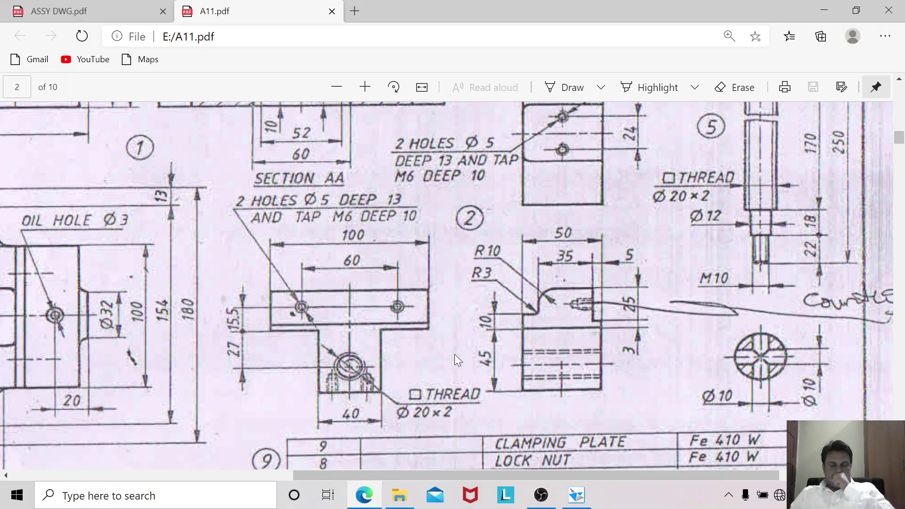
scroll(420, 356, "down", 2)
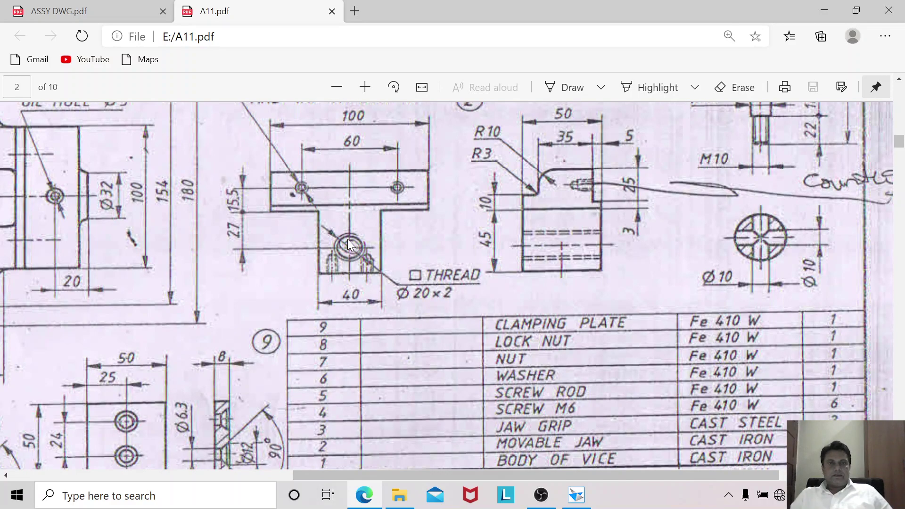
scroll(383, 307, "up", 1)
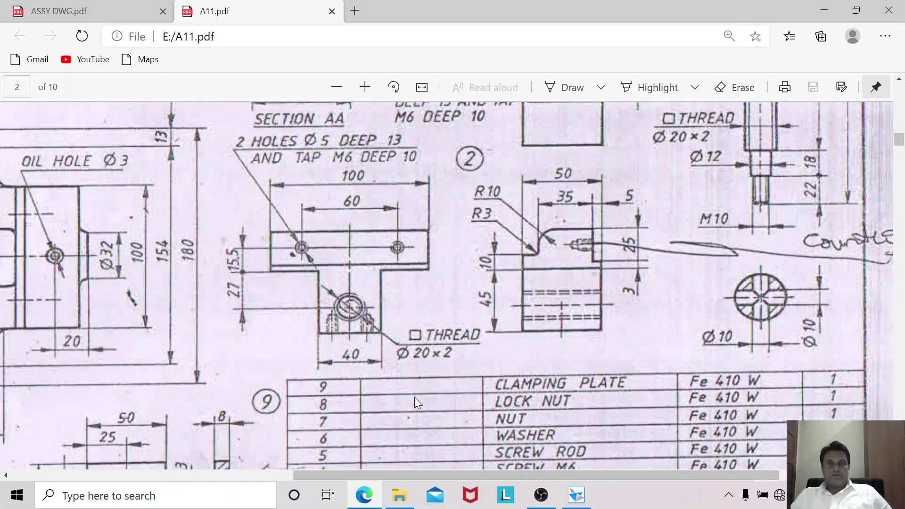
Switch to Solid Edge and begin a hole profile on the front face of the jaw's lower block.
left_click(576, 495)
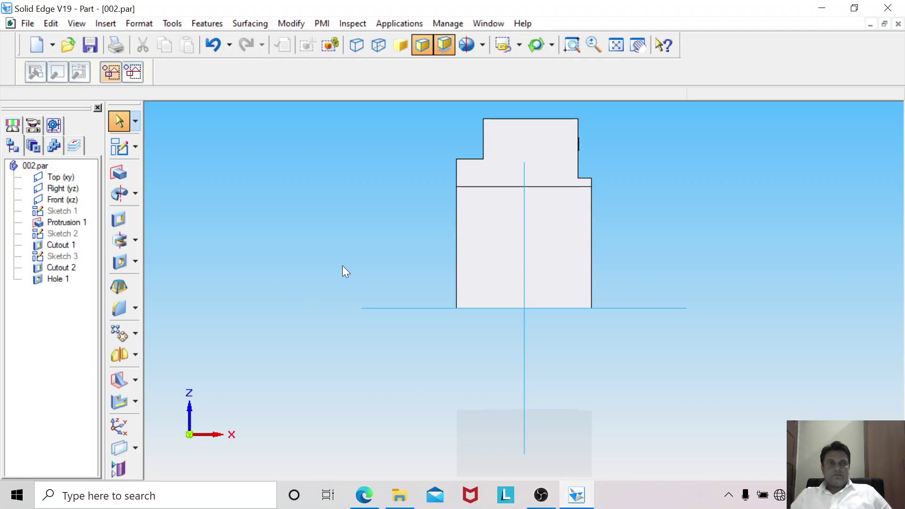
middle_click_drag(347, 259, 295, 267)
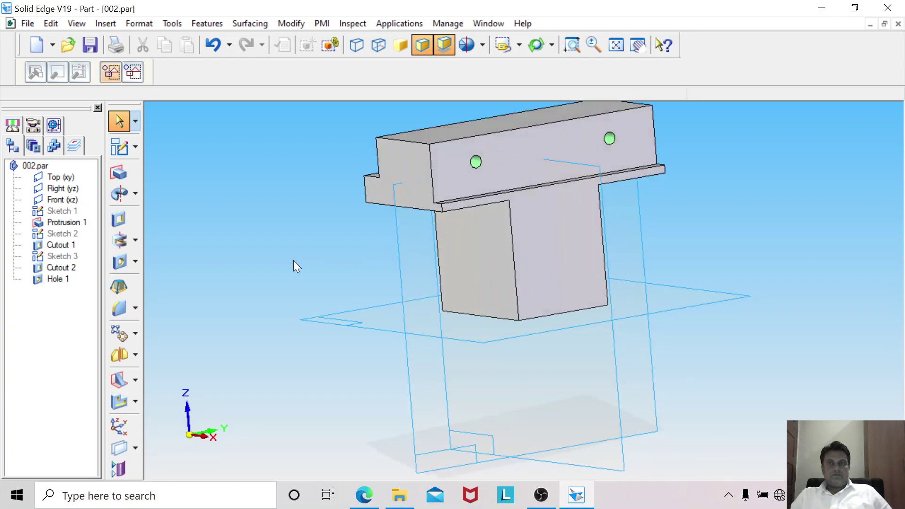
left_click(125, 262)
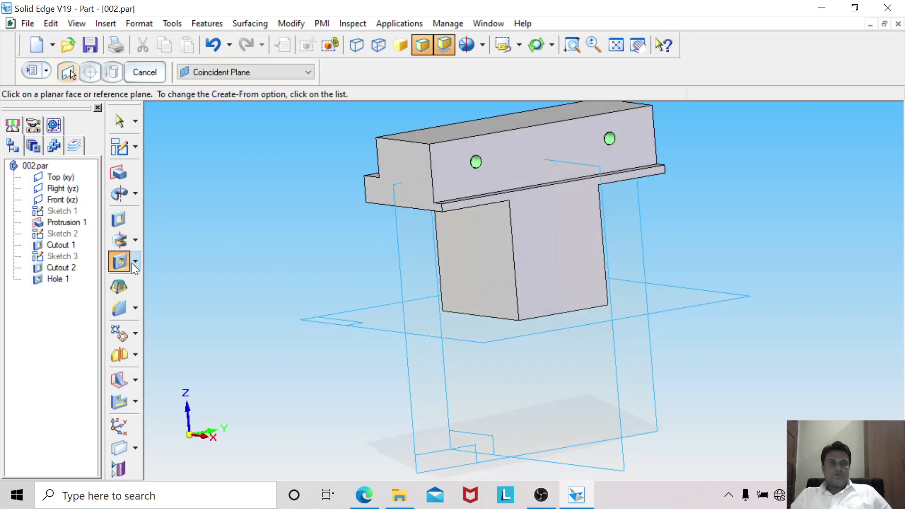
left_click(570, 248)
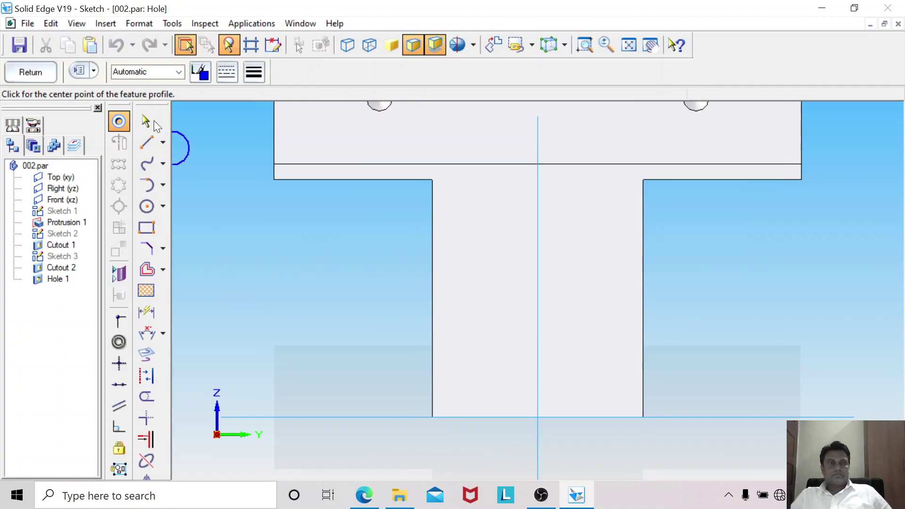
Define the hole as threaded in mm with 20 mm diameter and a Tr 20 x 2 thread running to the hole extent.
left_click(79, 71)
left_click(382, 172)
left_click(372, 193)
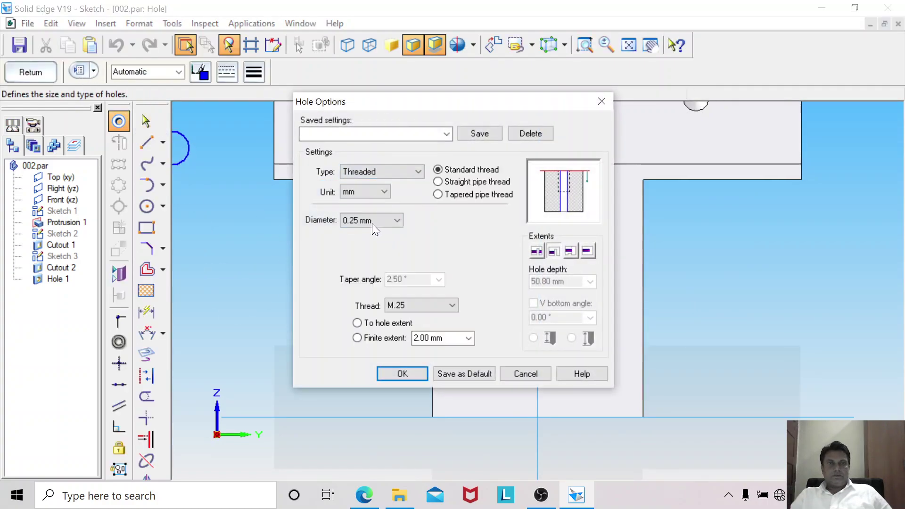
left_click(397, 218)
left_click_drag(401, 262, 395, 327)
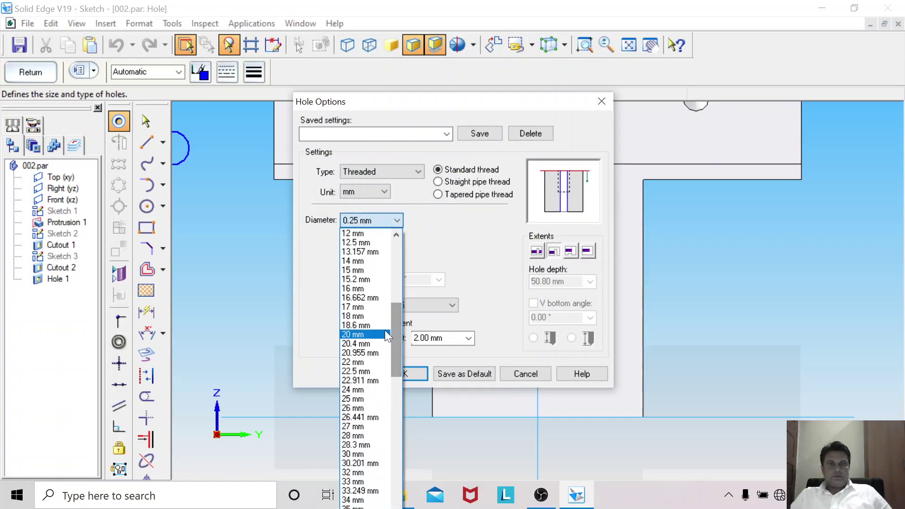
left_click(378, 333)
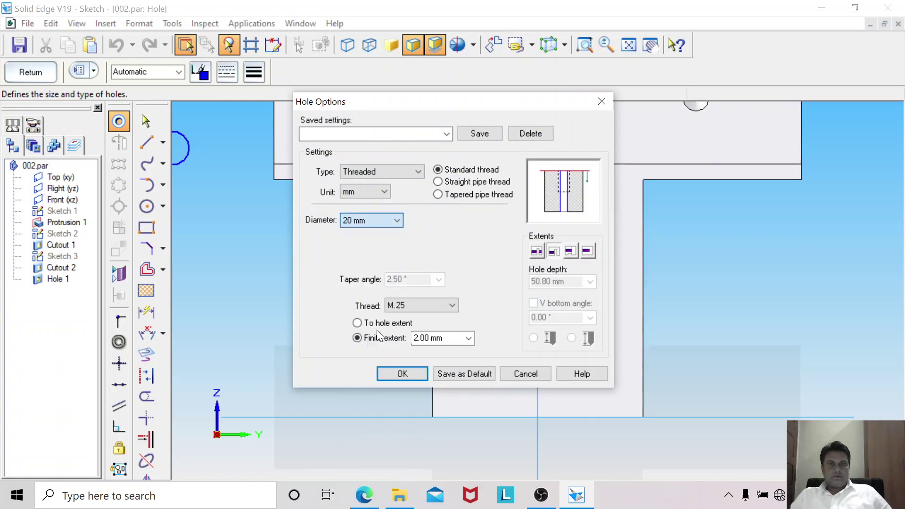
left_click(450, 306)
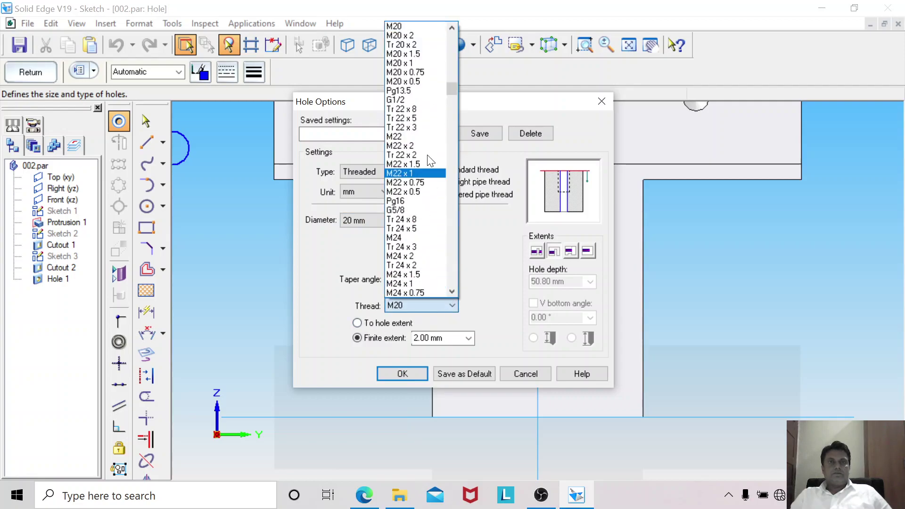
left_click(421, 47)
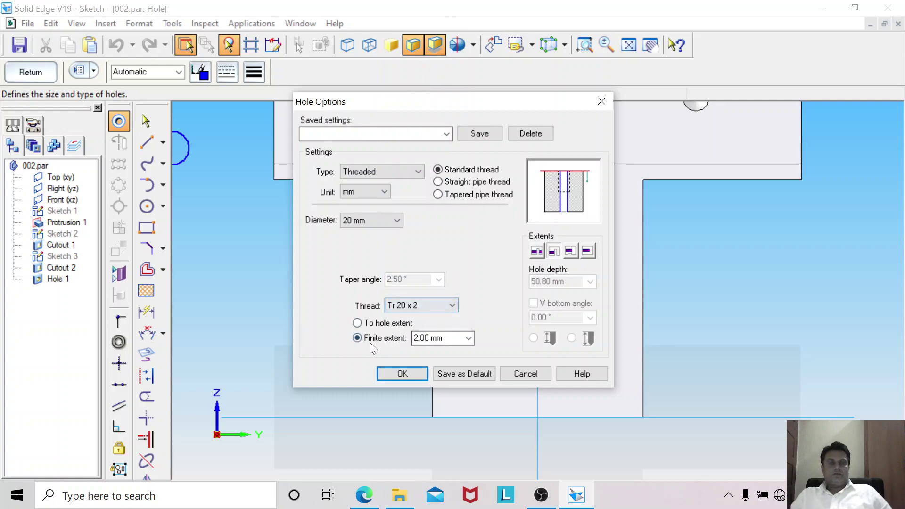
left_click(357, 323)
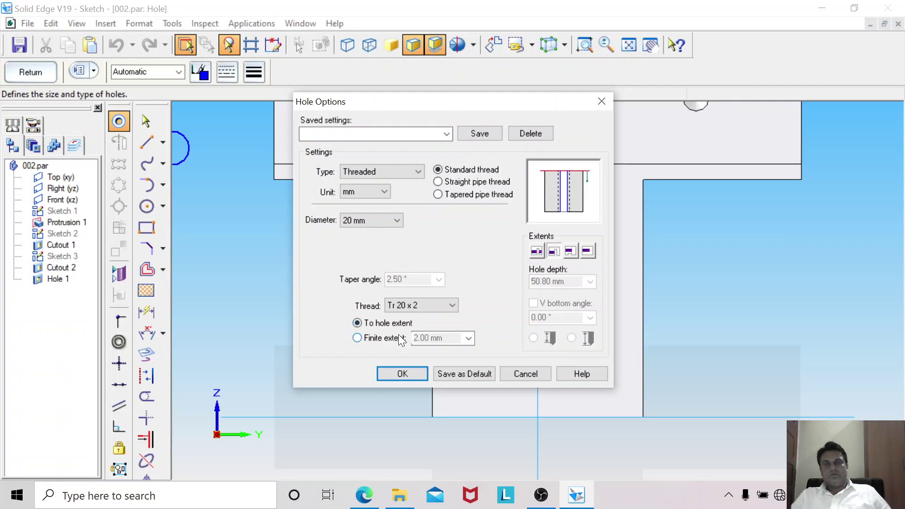
left_click(417, 373)
Place the threaded hole on the lower block's vertical centre line and dimension its centre 27 mm below the shoulder's lower edge.
left_click(538, 314)
left_click(149, 311)
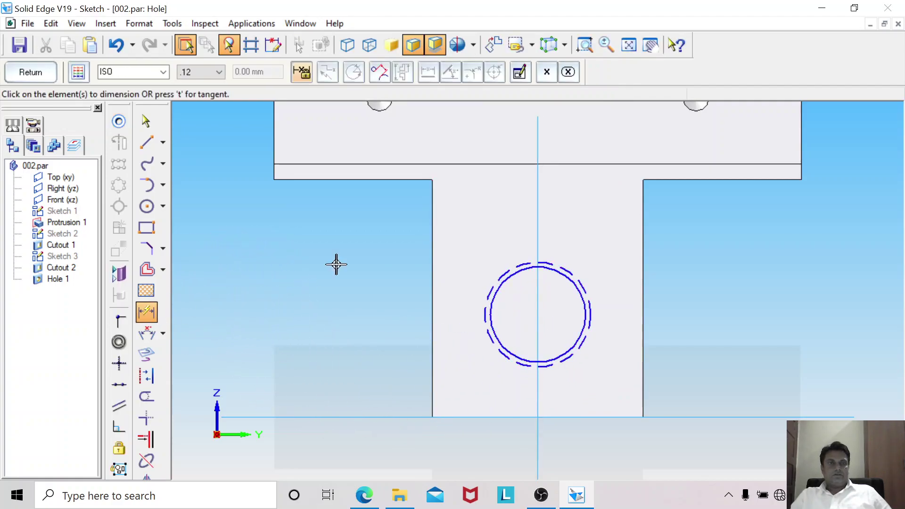
left_click(379, 180)
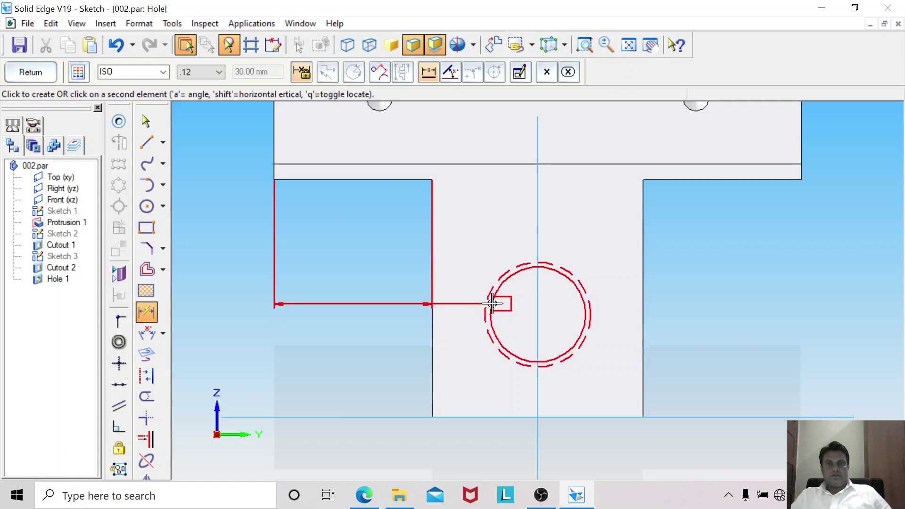
left_click(536, 311)
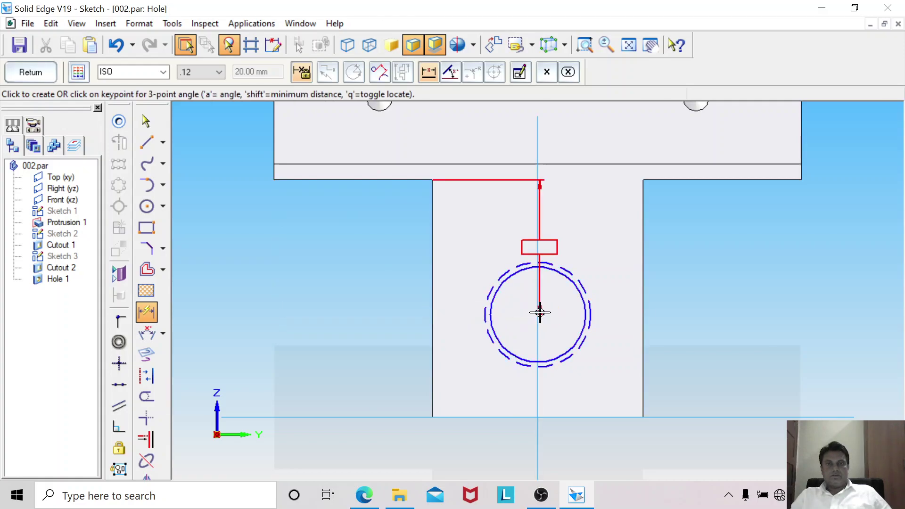
left_click(299, 302)
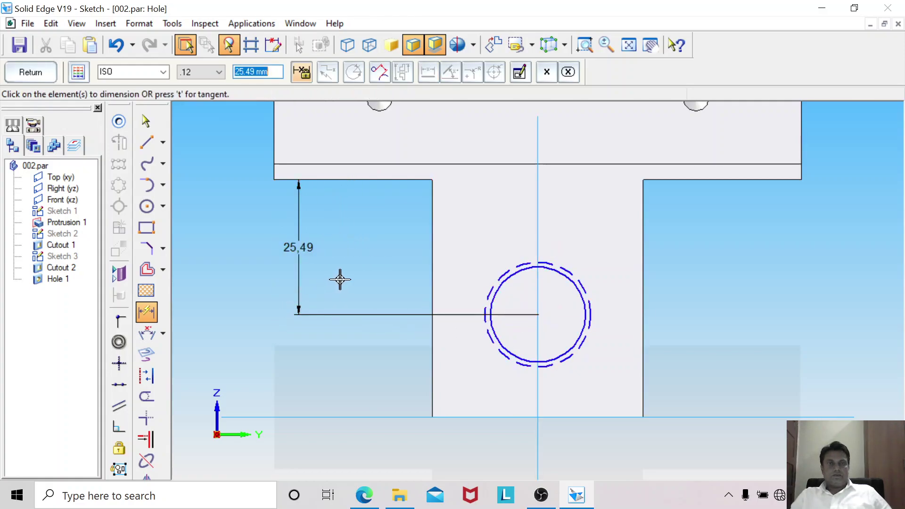
type("27")
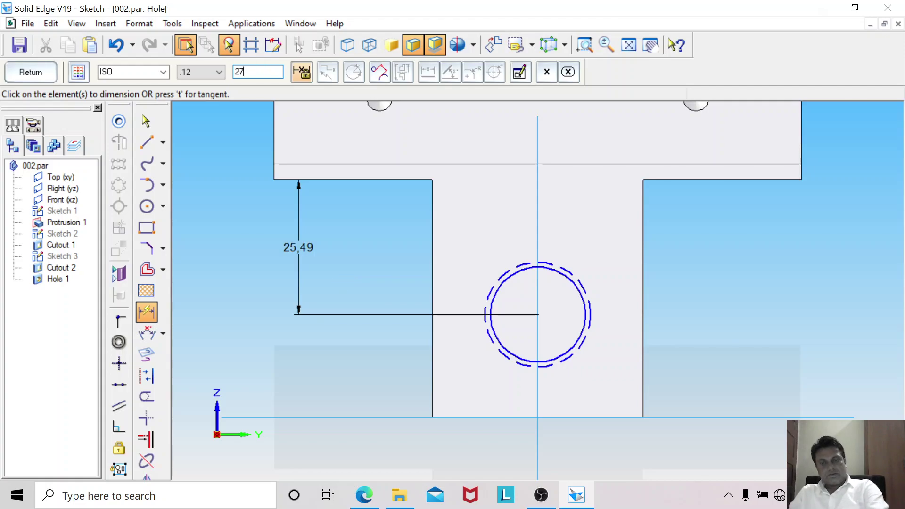
key("Return")
Check the hole's position against A11.pdf and finish the threaded hole through the lower block.
left_click(363, 501)
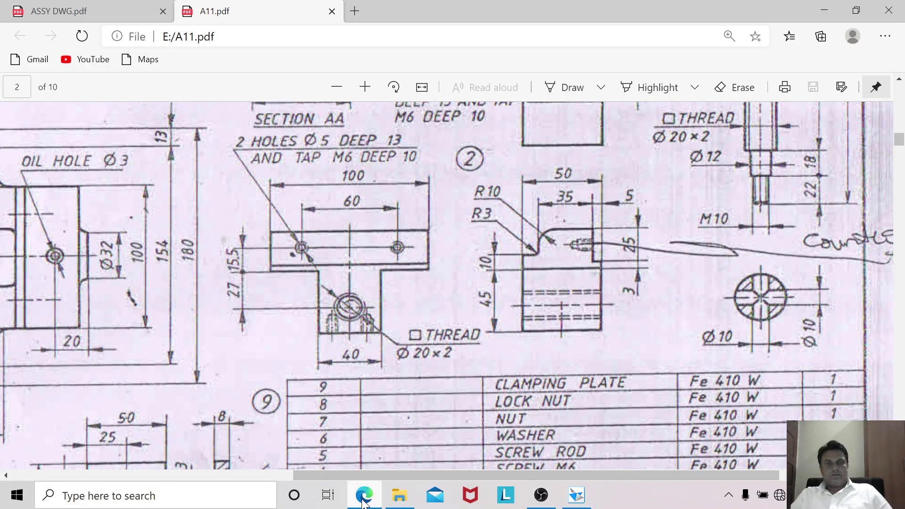
left_click(364, 502)
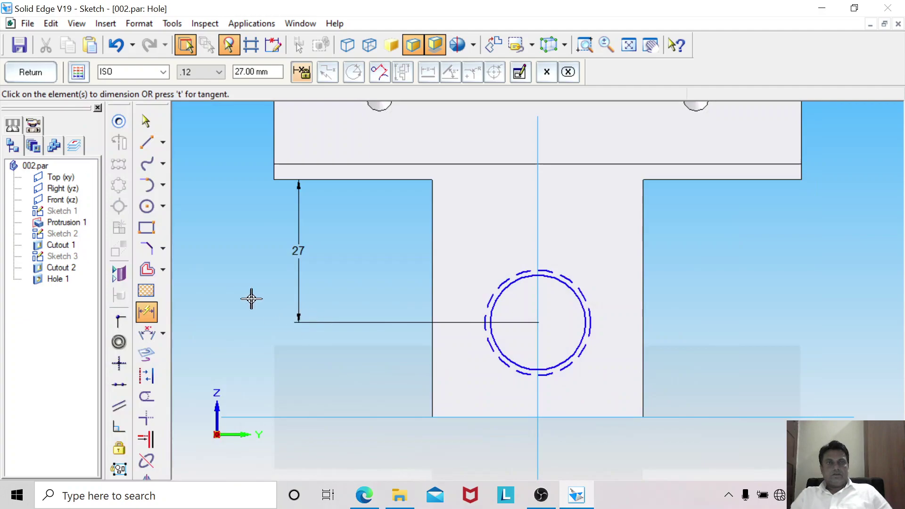
left_click(38, 73)
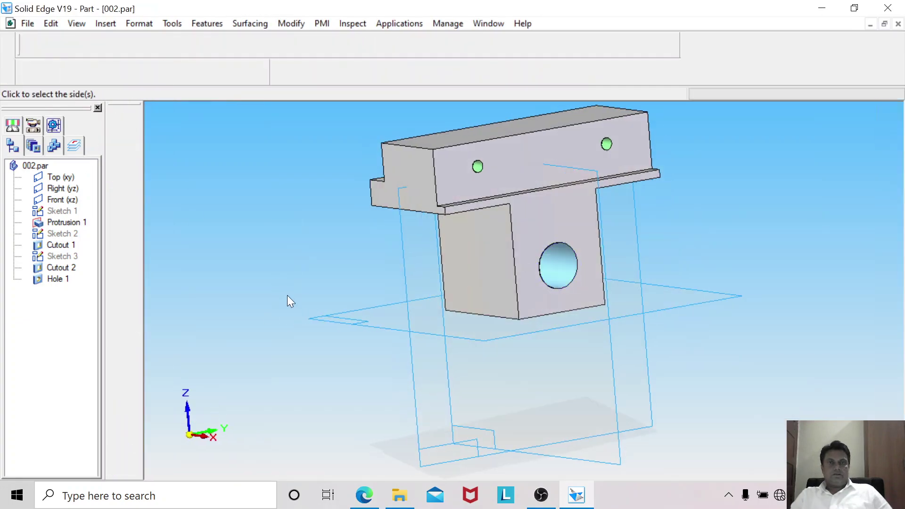
right_click(292, 279)
mouse_move(319, 254)
middle_mouse_down()
mouse_move(358, 299)
mouse_move(342, 211)
mouse_move(299, 223)
mouse_move(309, 221)
mouse_move(325, 255)
middle_mouse_up()
Examine the size, depth and spacing of the two tapped bottom holes in A11.pdf, and return to Solid Edge.
left_click(364, 495)
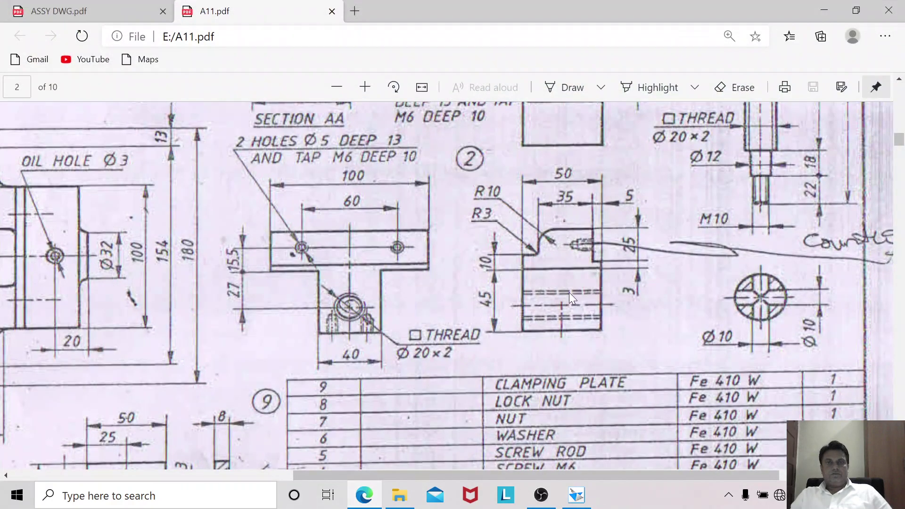
scroll(496, 328, "up", 1)
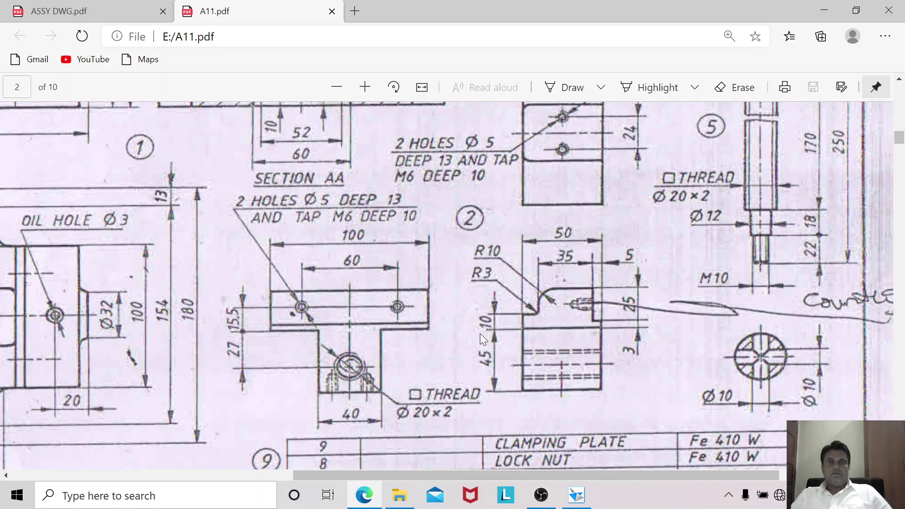
scroll(480, 333, "up", 1)
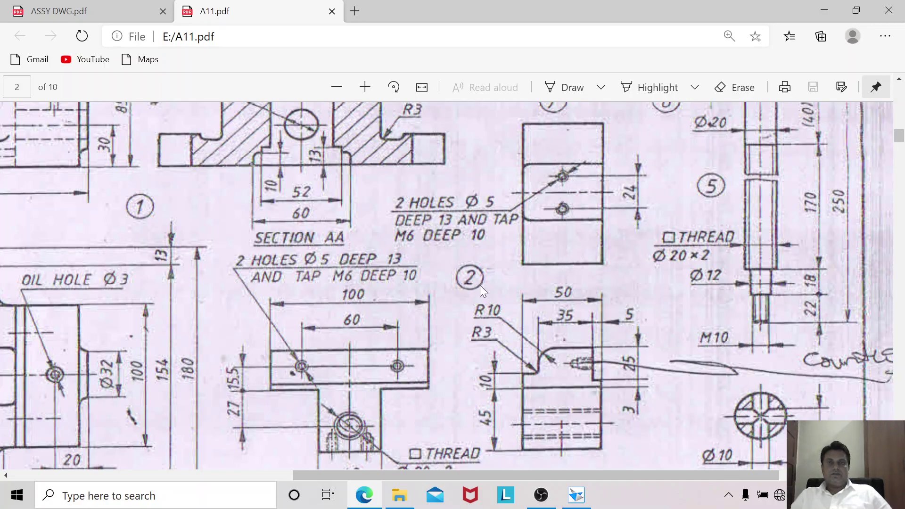
scroll(480, 284, "down", 3)
left_click(577, 493)
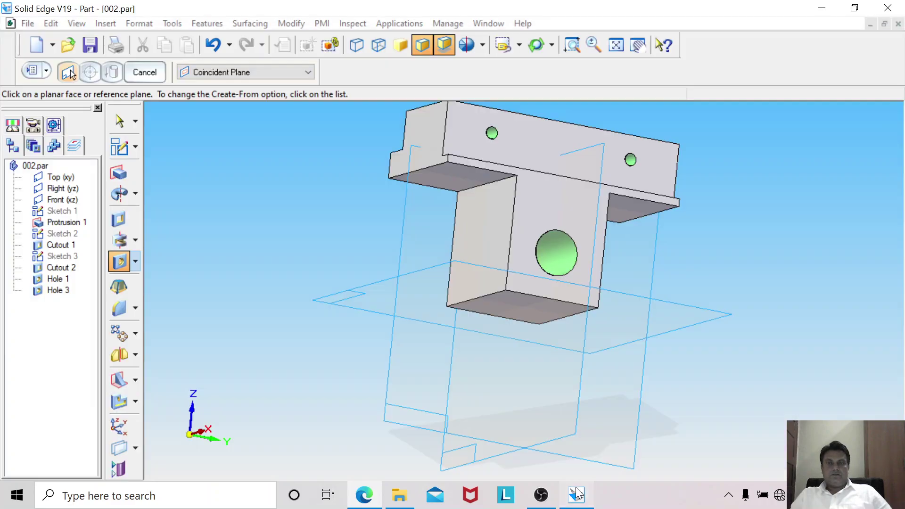
left_click(122, 146)
left_click(497, 305)
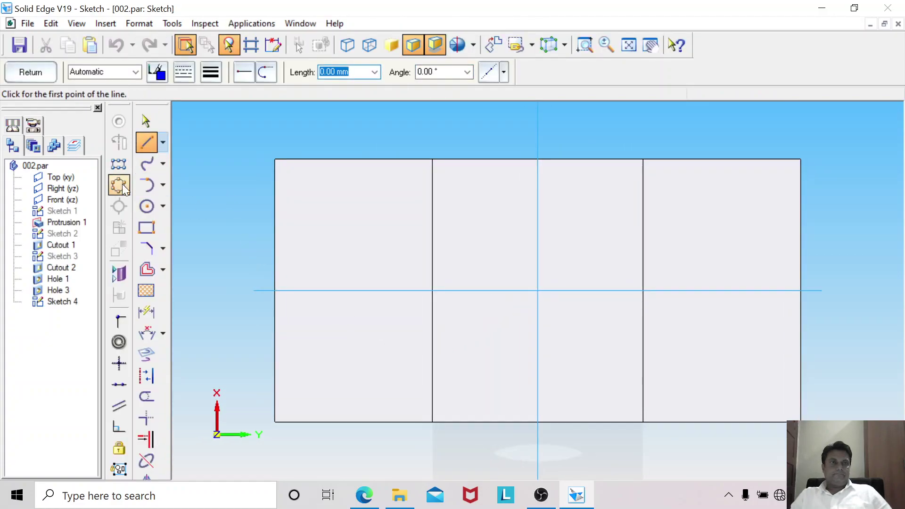
left_click(40, 78)
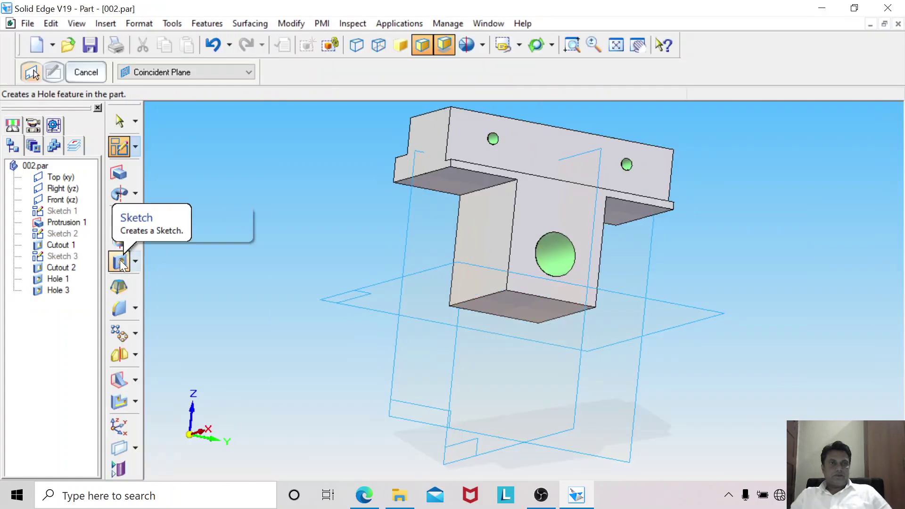
Start a hole on the lower block's bottom face and define it as threaded in mm with 6 mm diameter.
left_click(120, 261)
left_click(507, 302)
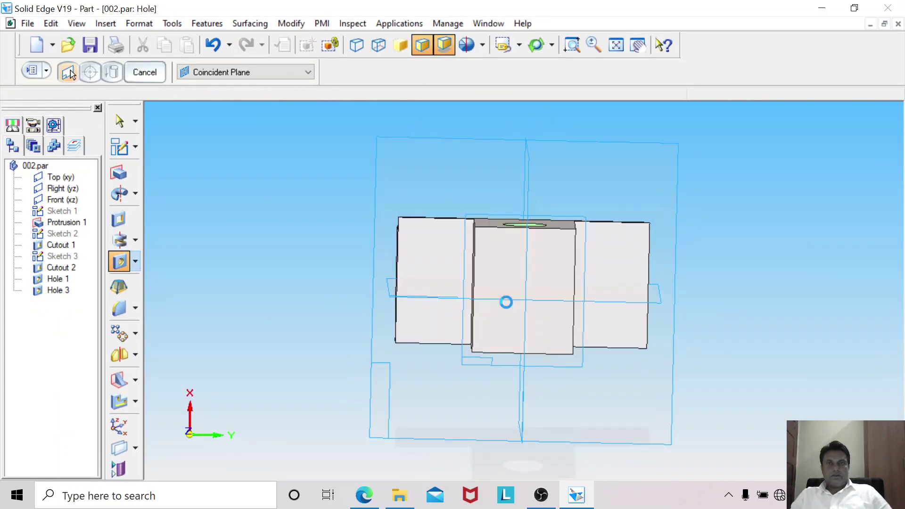
left_click(89, 72)
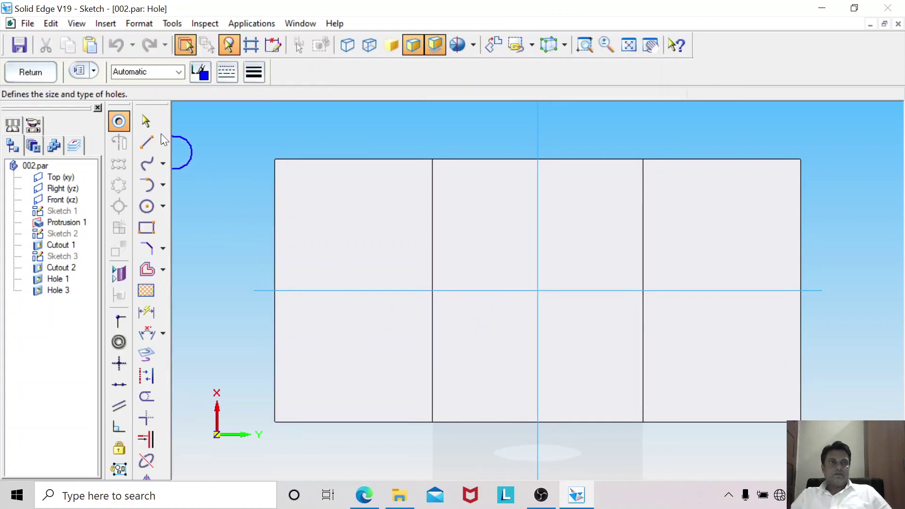
left_click(393, 173)
left_click(376, 192)
left_click(377, 222)
left_click_drag(395, 253, 395, 306)
left_click(356, 256)
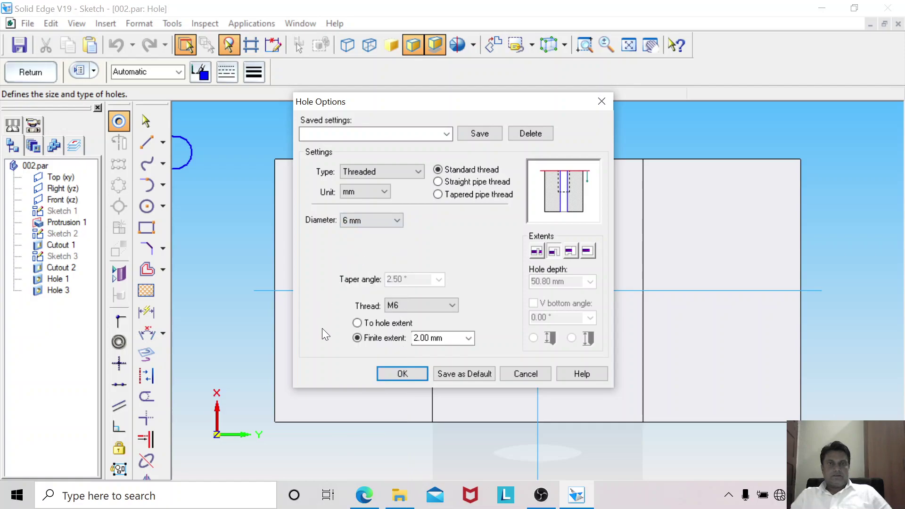
Set a 10 mm finite thread extent and a 13 mm hole depth with a 118° V bottom for the M6 hole.
left_click(449, 343)
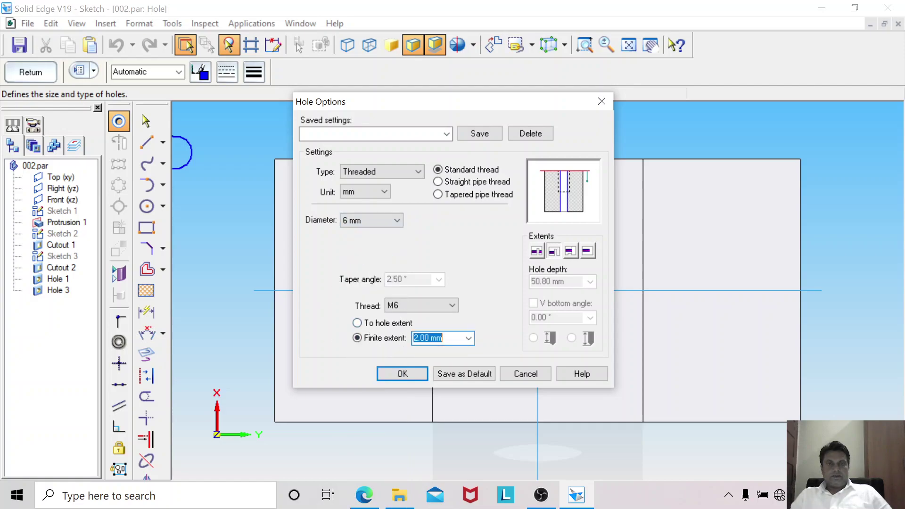
type("1")
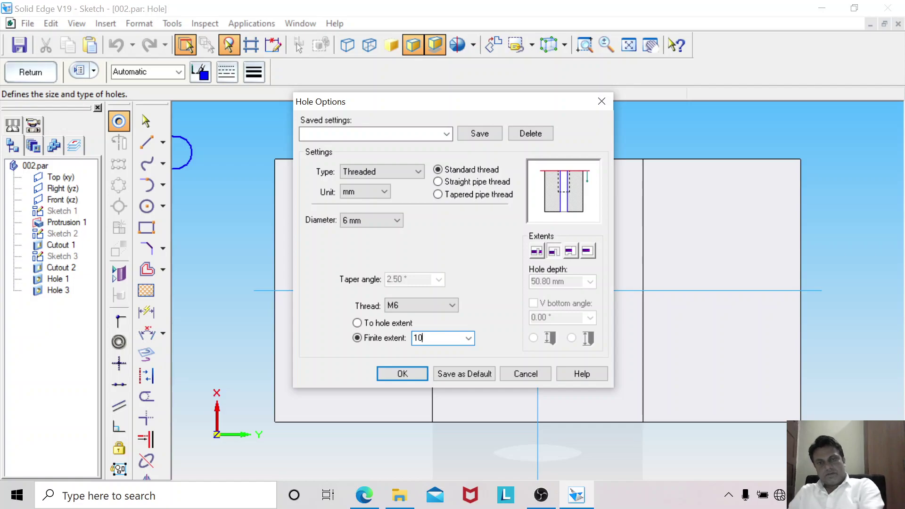
type("0")
left_click(587, 252)
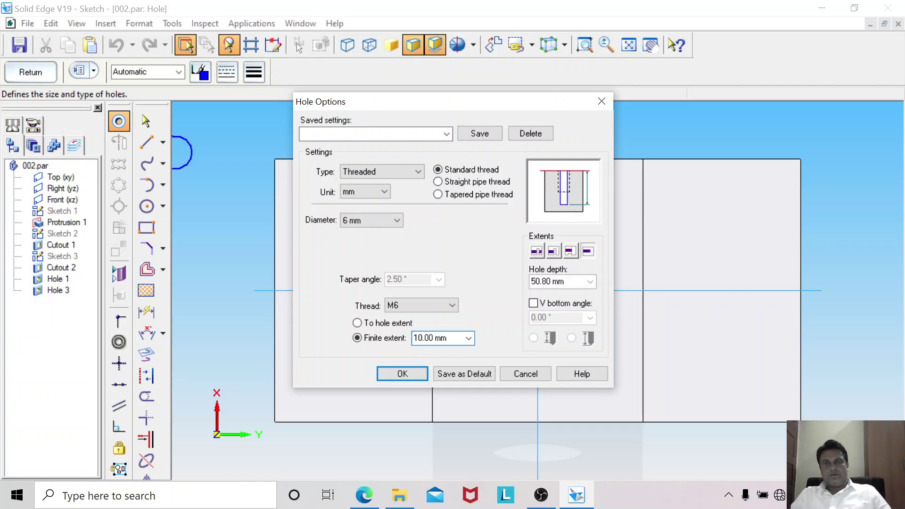
type("13")
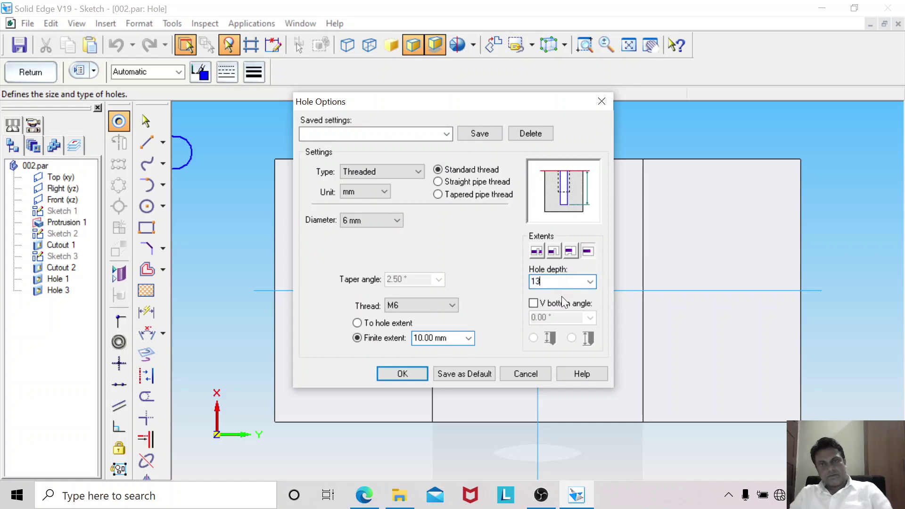
left_click(534, 304)
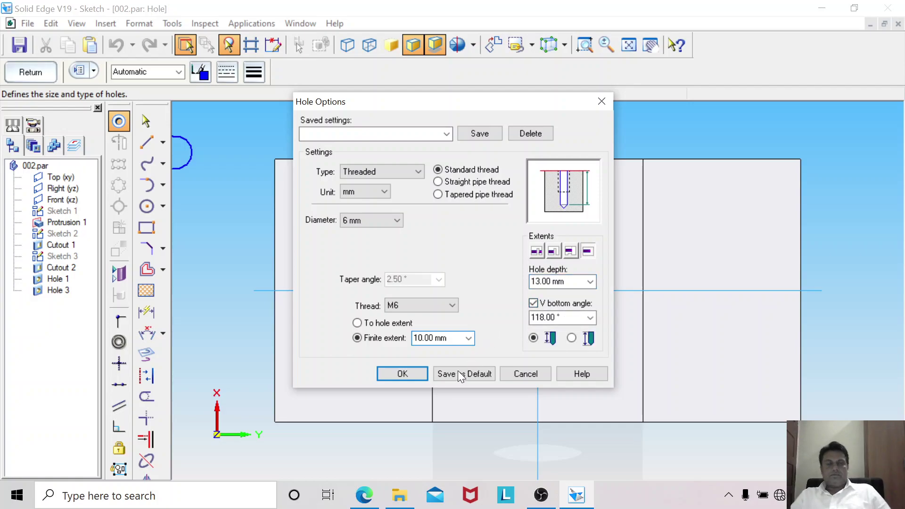
left_click(403, 374)
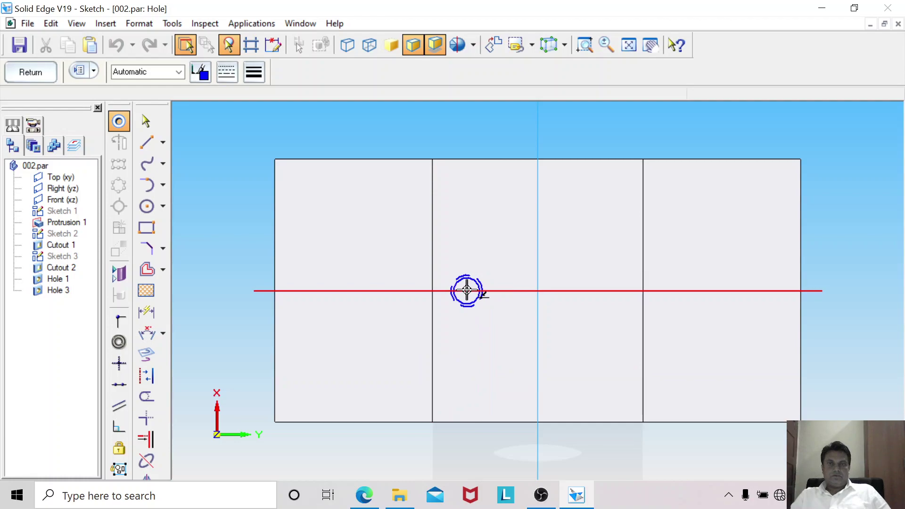
Place two M6 holes on the bottom face's horizontal centre line, one on each side of the vertical centre line.
left_click(466, 291)
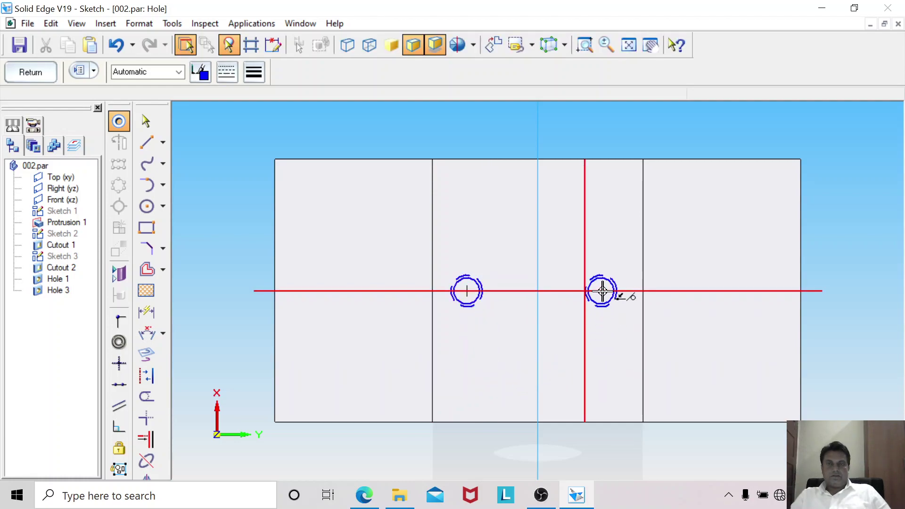
left_click(599, 291)
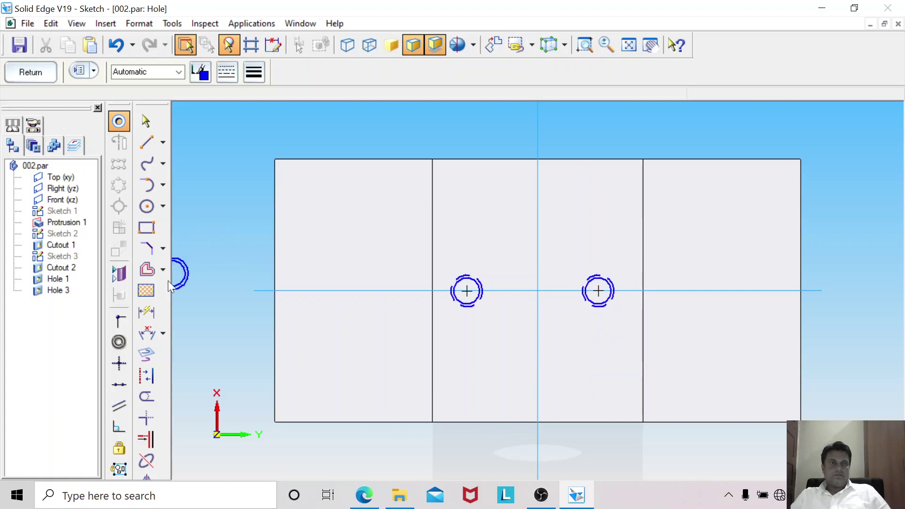
Dimension the left M6 hole's centre from the vertical centre line and set the distance to 12 mm.
left_click(145, 312)
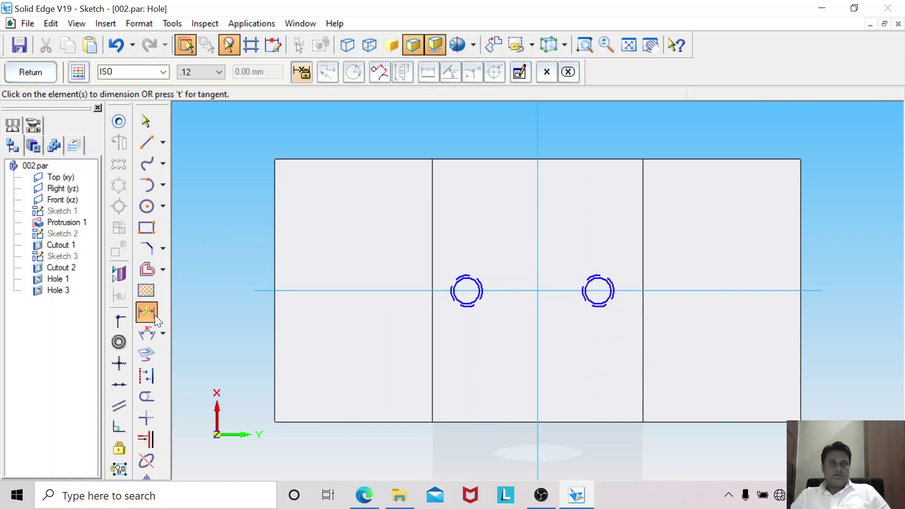
left_click(468, 305)
left_click(538, 312)
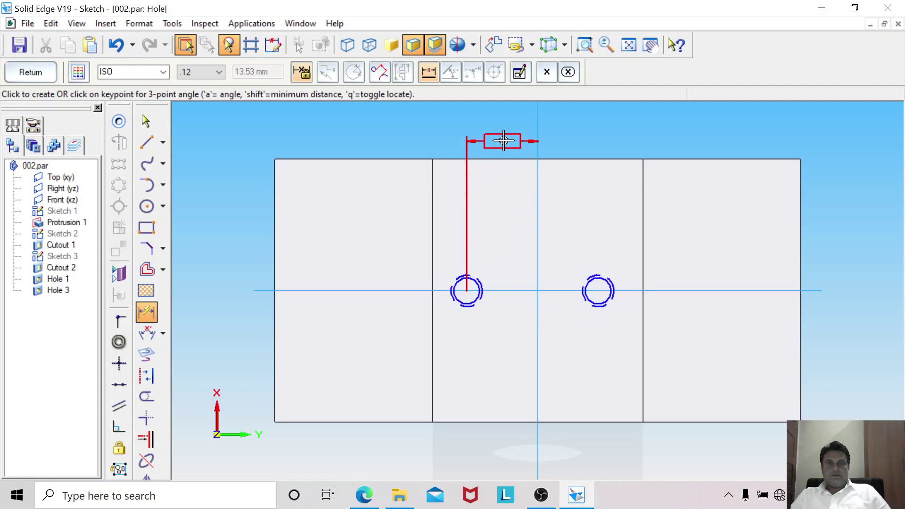
left_click(494, 152)
type("12")
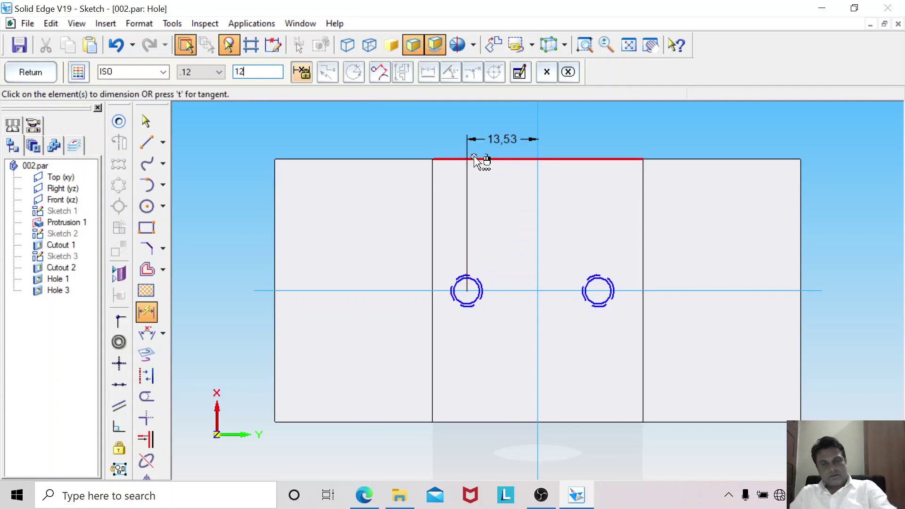
key("Return")
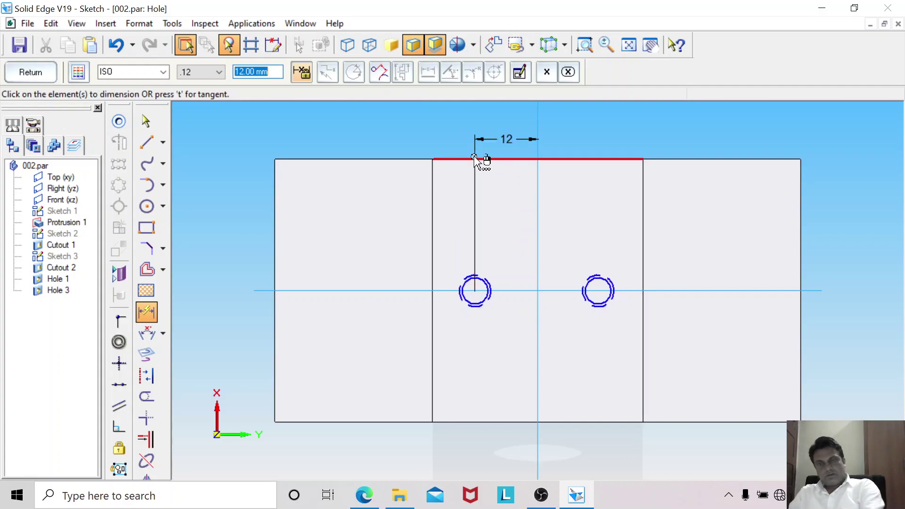
Try a dimension between the two M6 holes and delete that dimension.
left_click(493, 292)
left_click(596, 284)
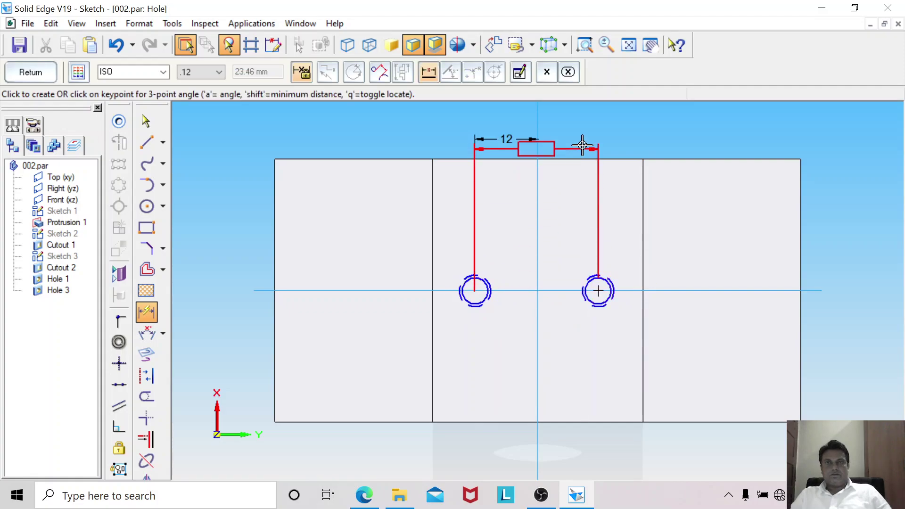
left_click(571, 119)
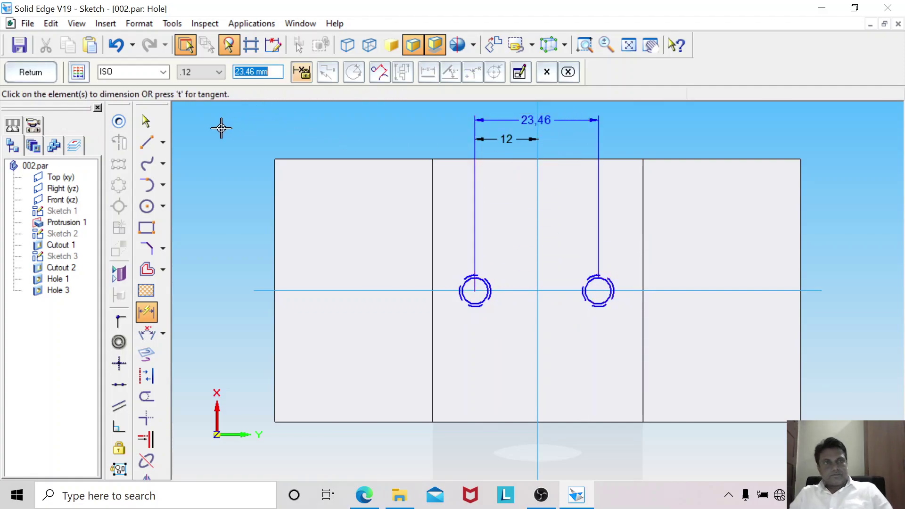
left_click(152, 122)
right_click(580, 119)
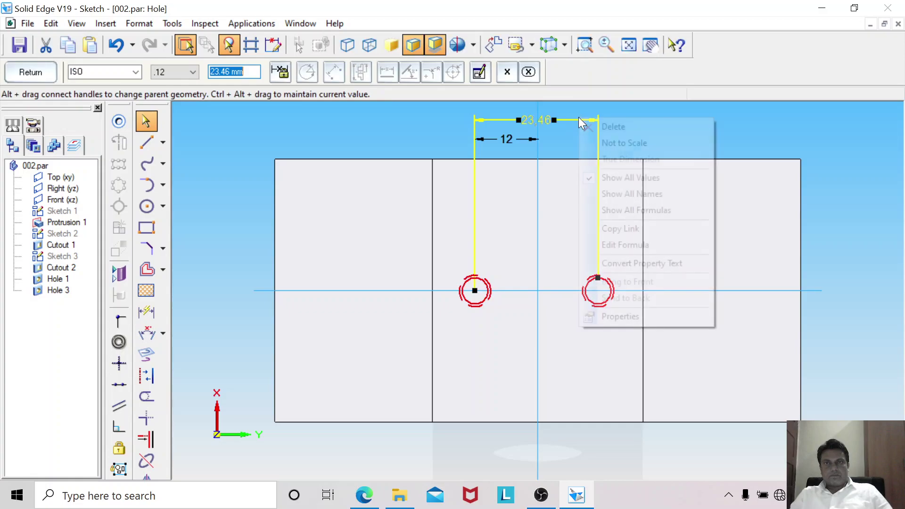
left_click(597, 125)
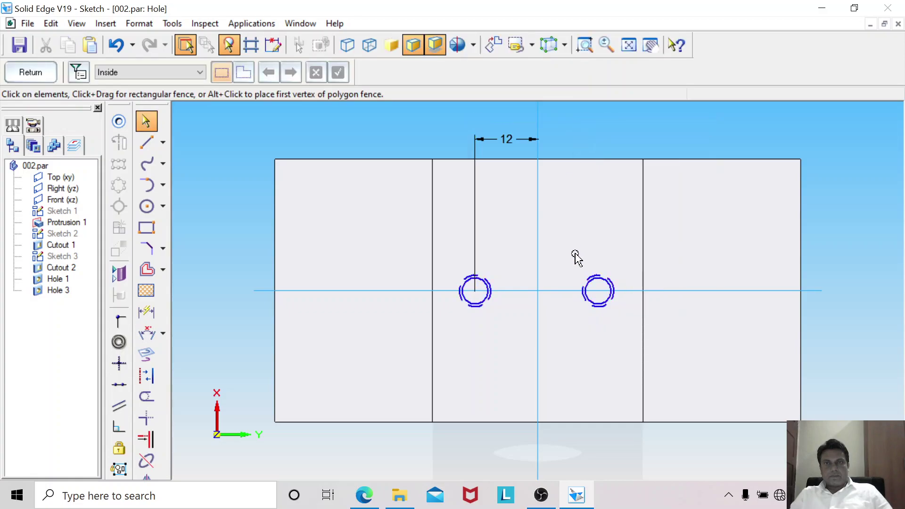
Replace the right M6 hole with a newly placed one on the horizontal centre line.
left_click(591, 278)
key("Delete")
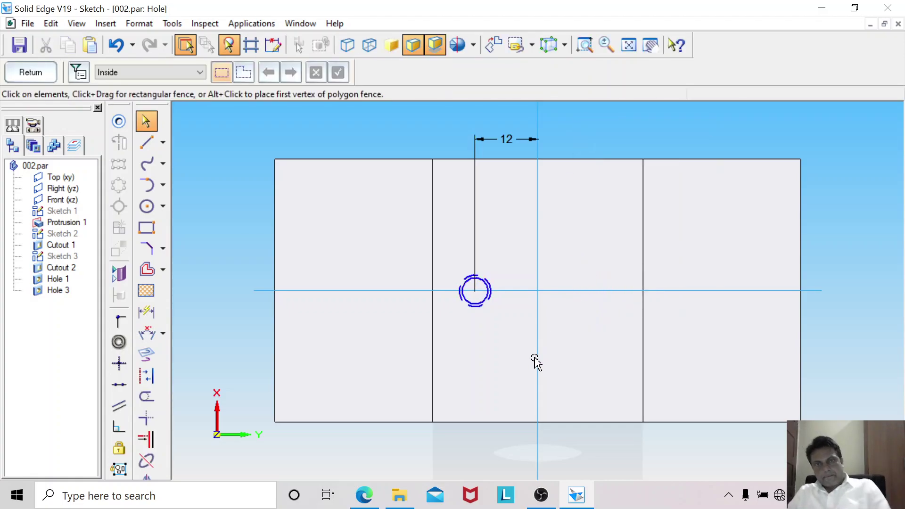
left_click(119, 121)
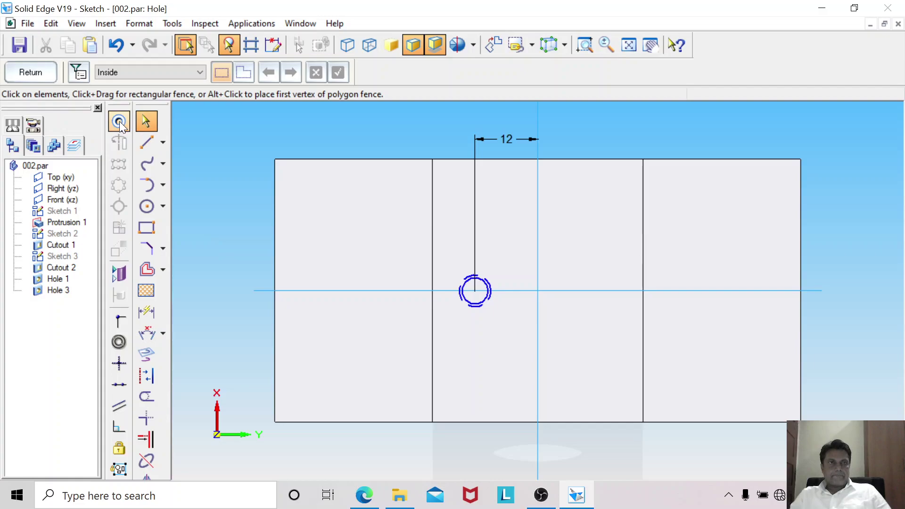
left_click(588, 291)
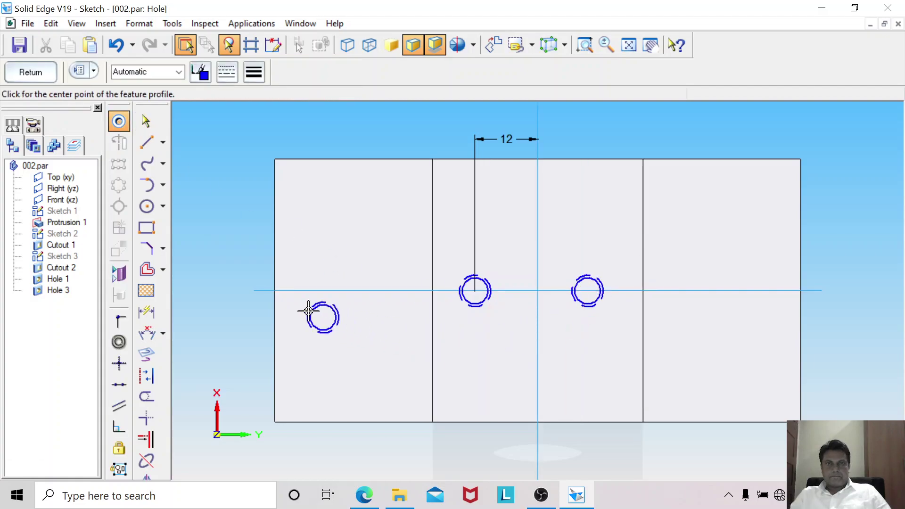
left_click(146, 312)
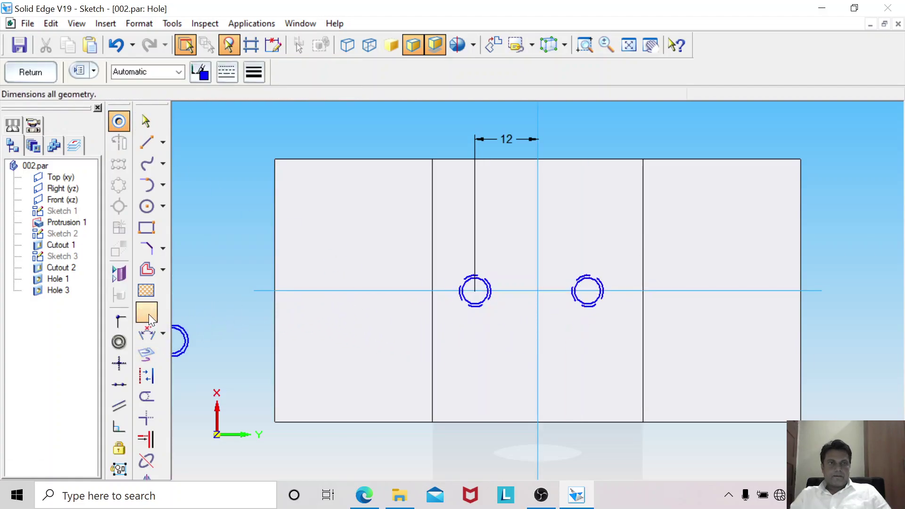
left_click(479, 295)
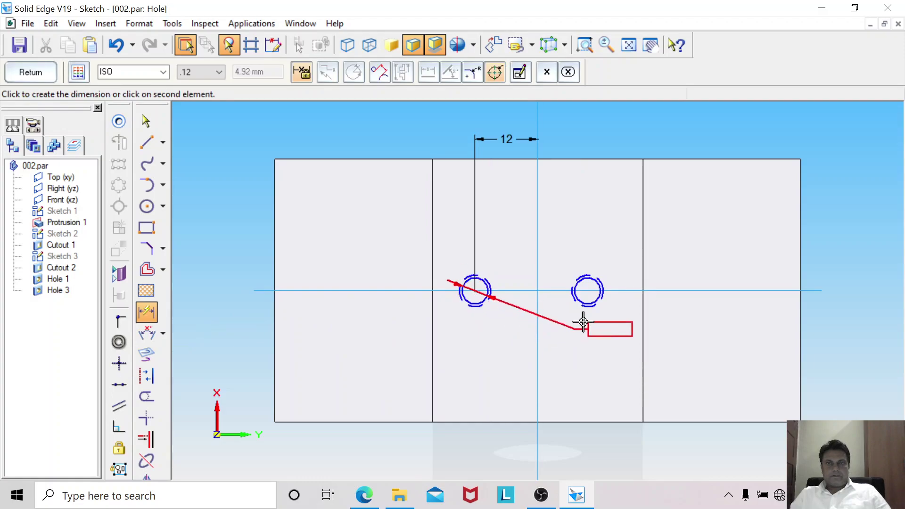
left_click(589, 290)
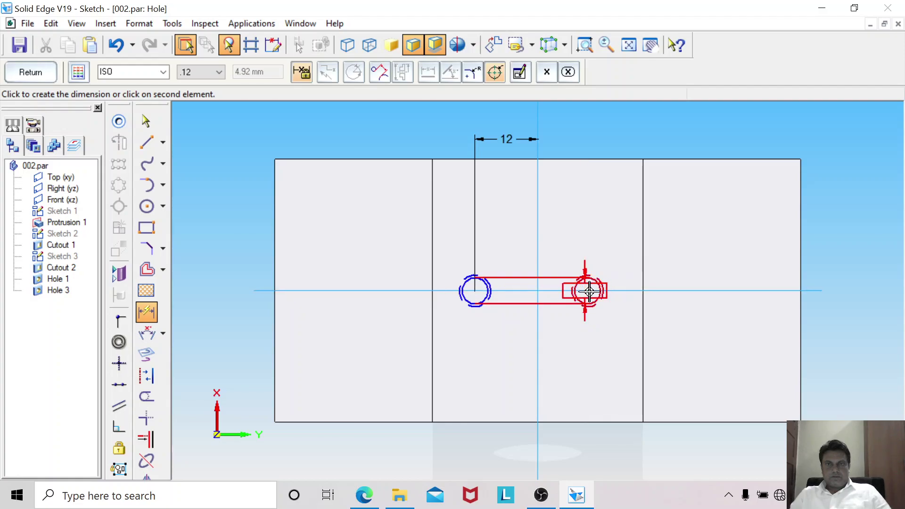
left_click(585, 45)
left_click_drag(562, 248, 626, 325)
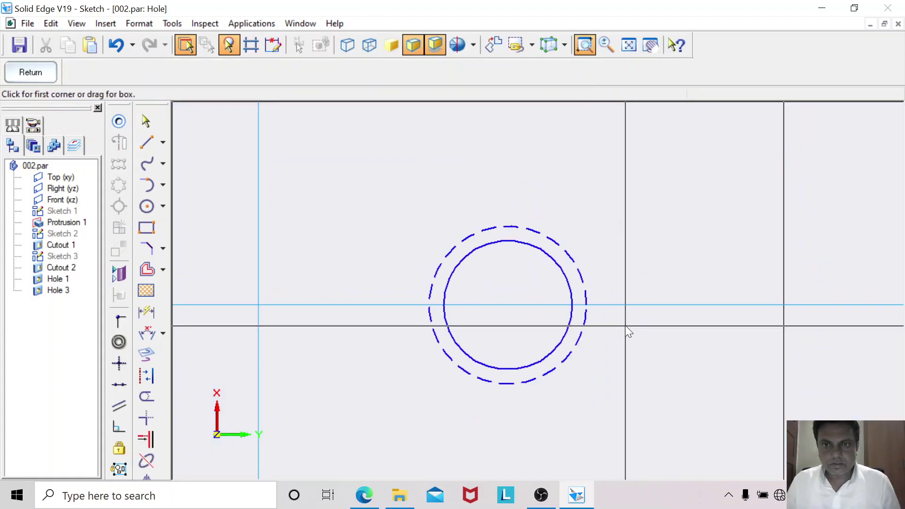
left_click(557, 352)
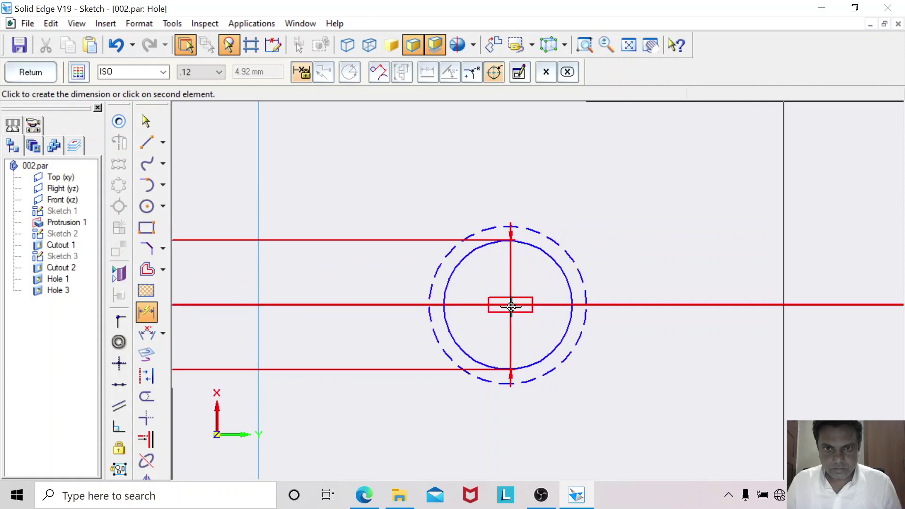
left_click(630, 46)
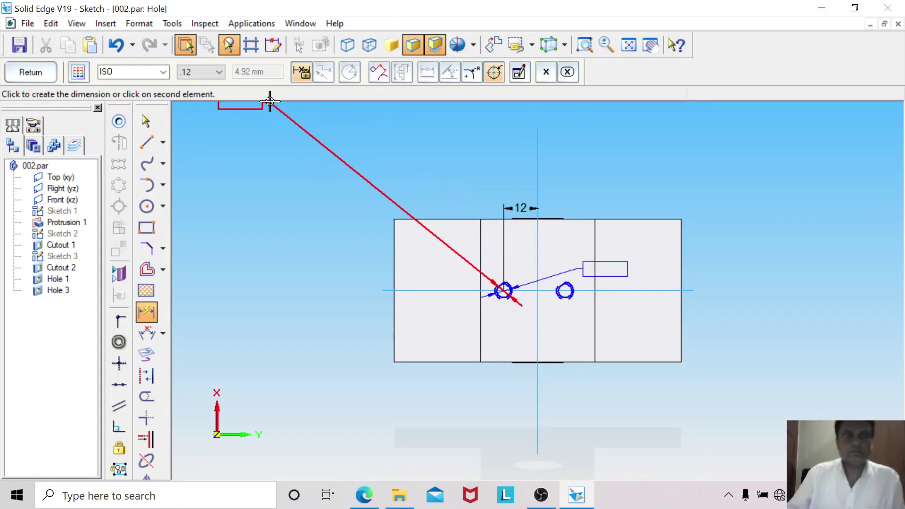
left_click(146, 121)
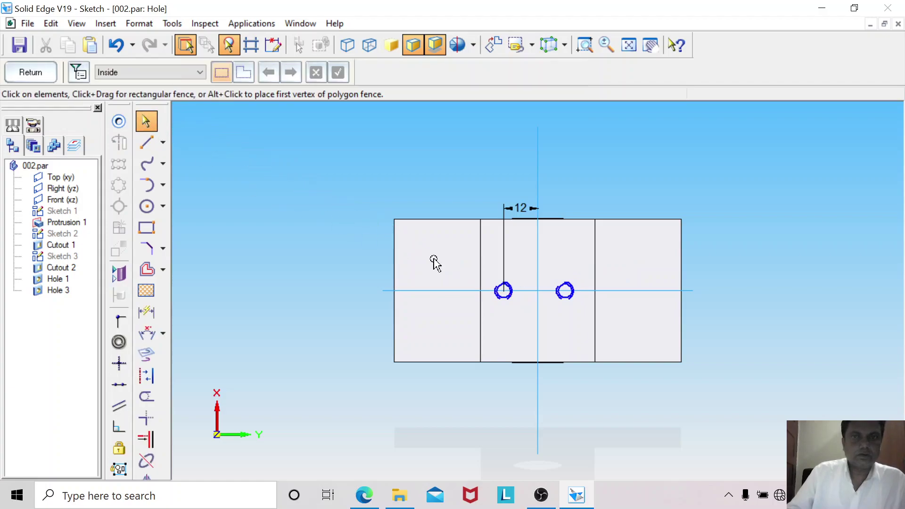
Delete the right M6 hole and undock the Draw tools so that all of them are accessible.
left_click(565, 301)
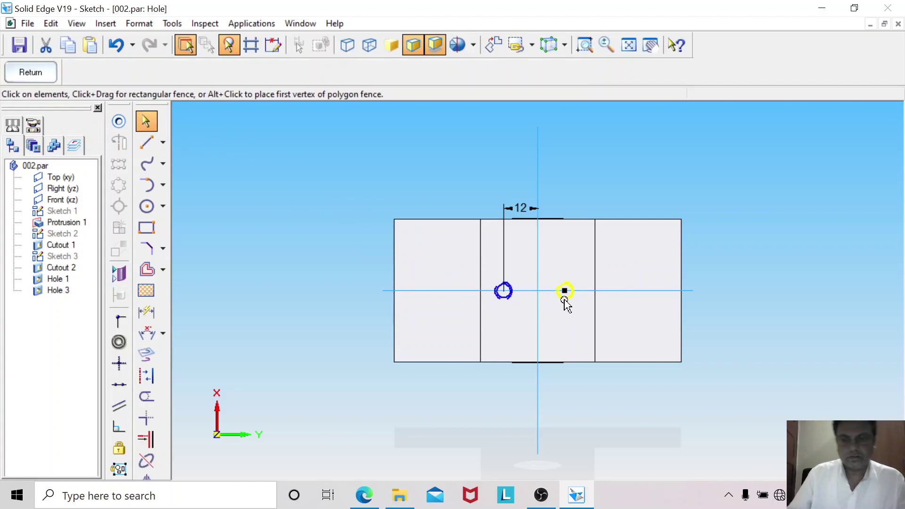
key("Delete")
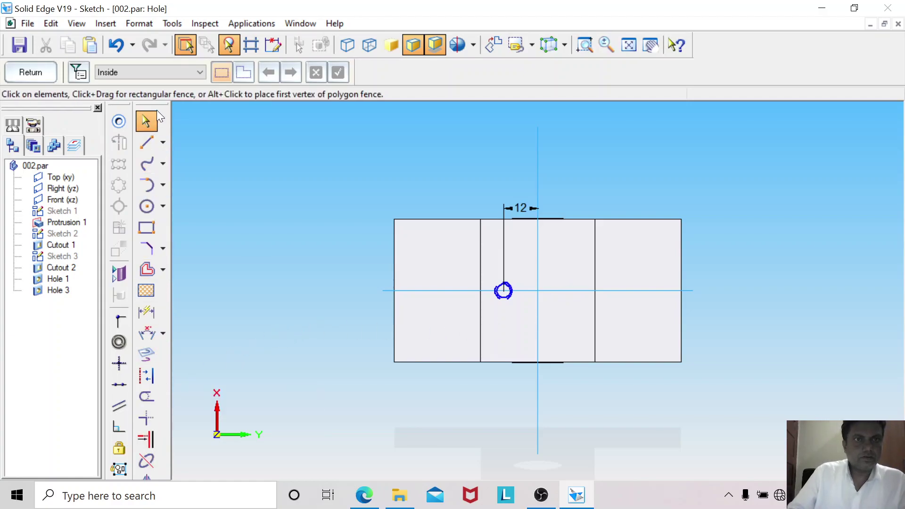
mouse_move(159, 106)
left_mouse_down()
mouse_move(255, 125)
mouse_move(314, 191)
mouse_move(347, 186)
left_mouse_up()
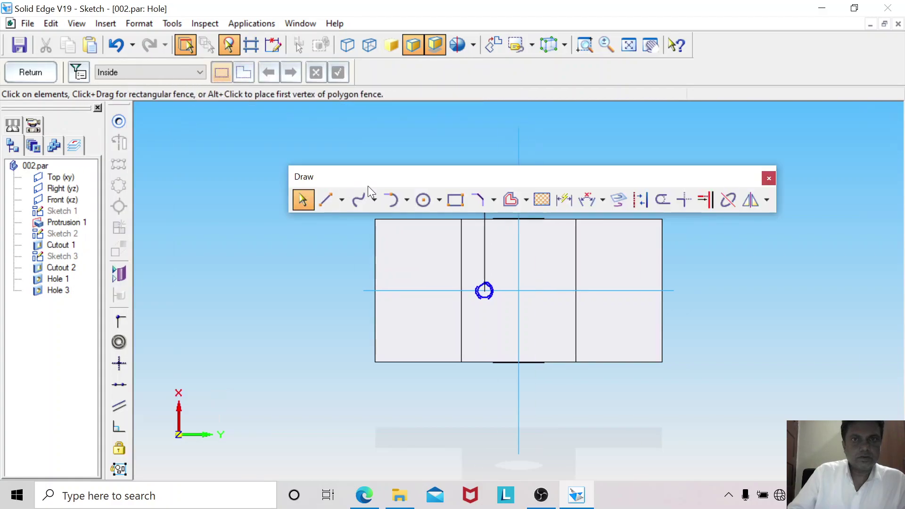
Try to move the left M6 hole 24 mm along X with the Move tool, and undo the move.
left_click(767, 200)
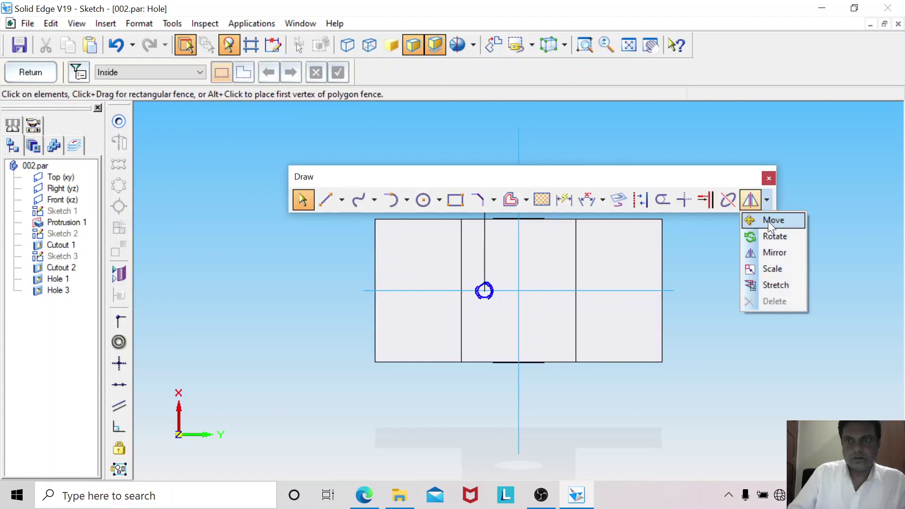
left_click(768, 220)
left_click(490, 296)
left_click(486, 292)
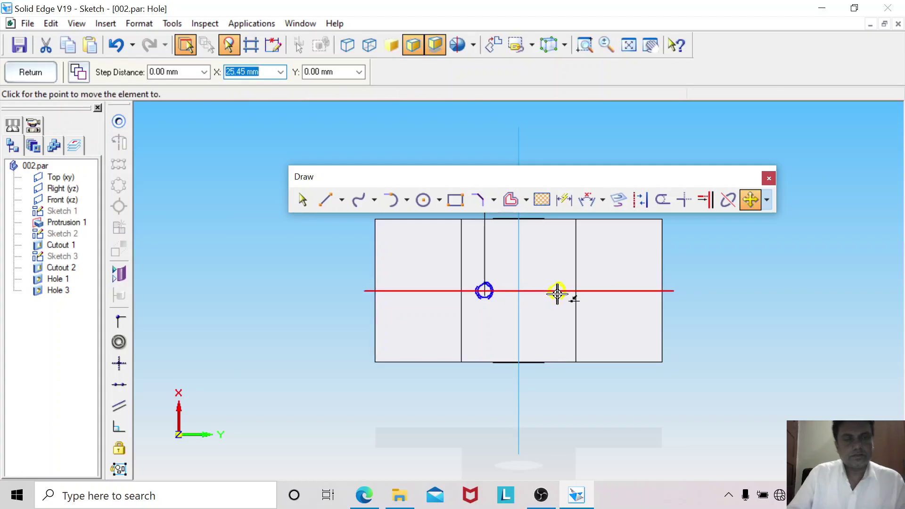
type("24")
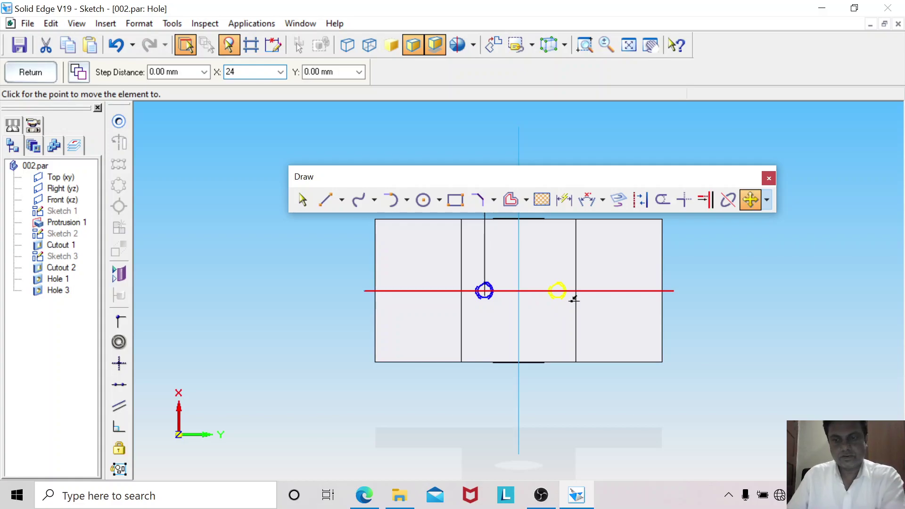
key("Tab")
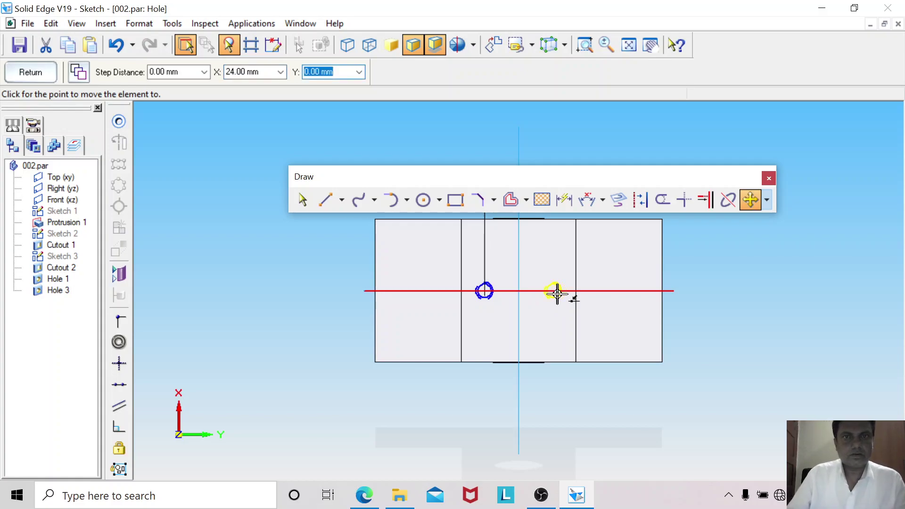
left_click(557, 293)
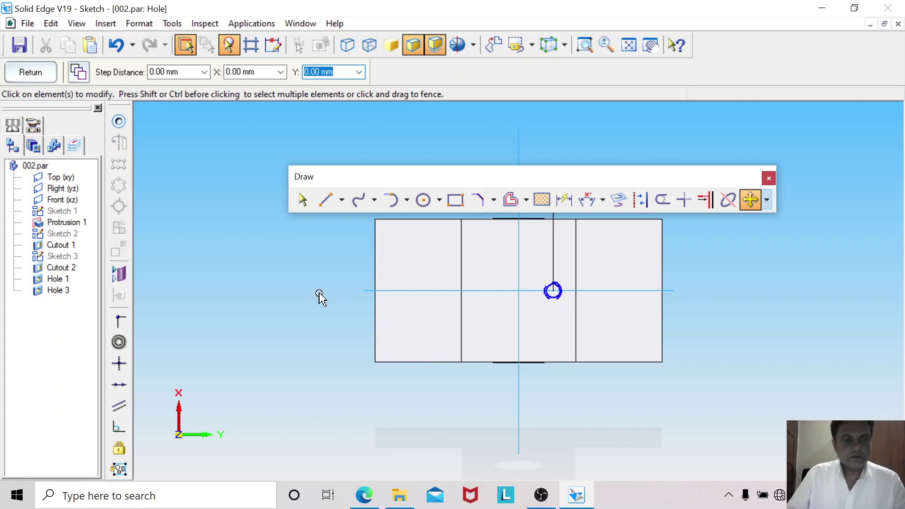
key("ctrl+z")
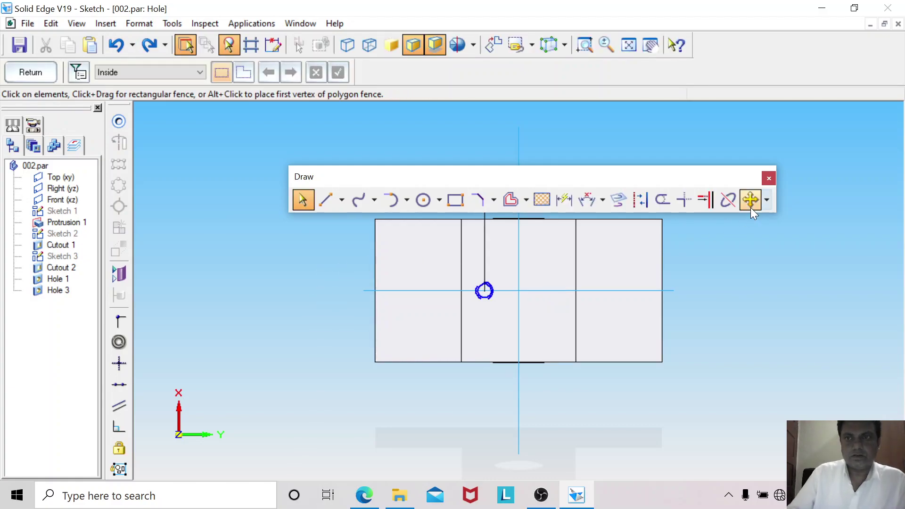
Copy the left M6 hole 24 mm along X and 0 mm along Y using Move with its copy option.
left_click(751, 200)
left_click(492, 297)
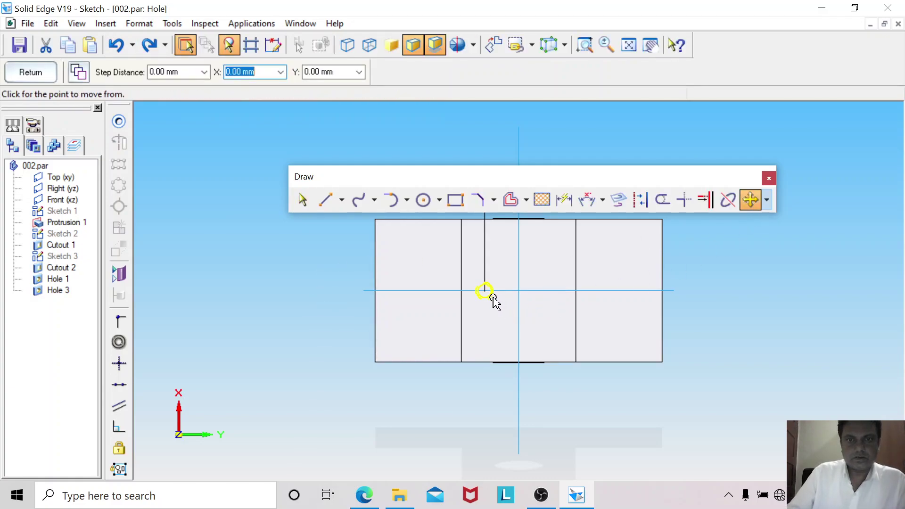
left_click(501, 297)
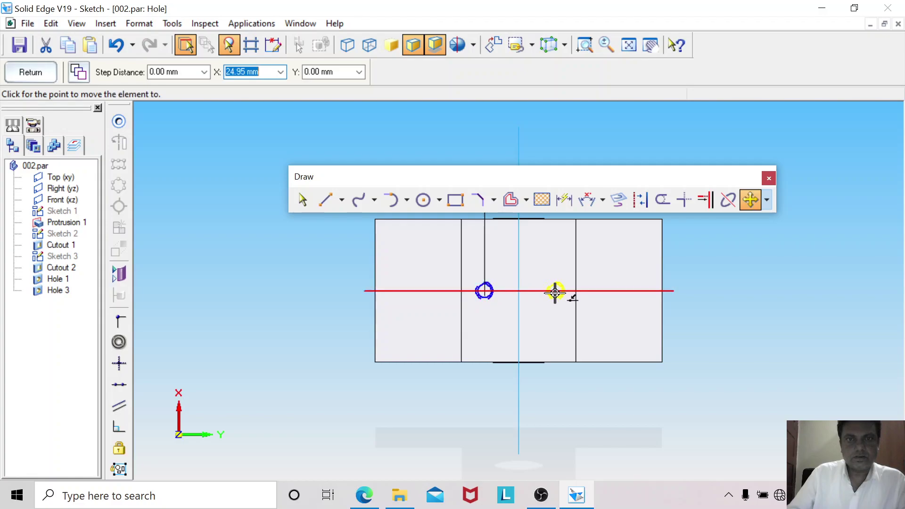
left_click(82, 73)
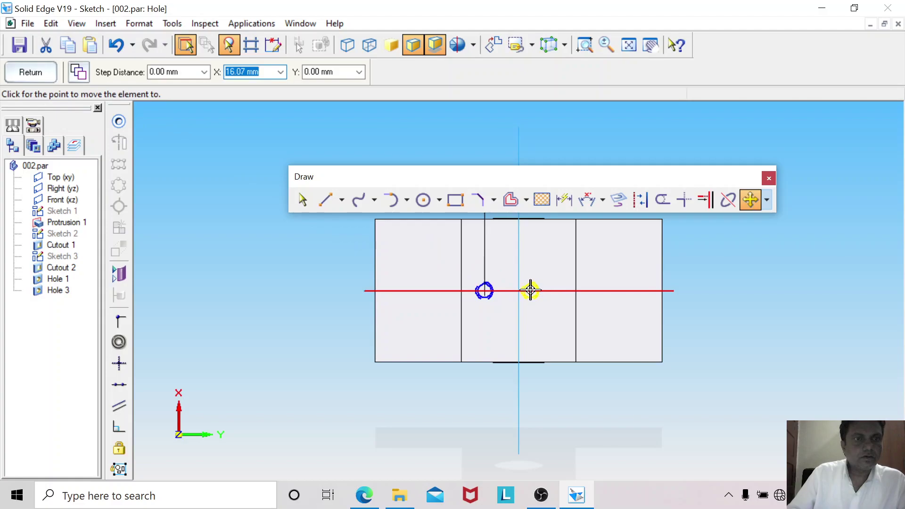
left_click(79, 74)
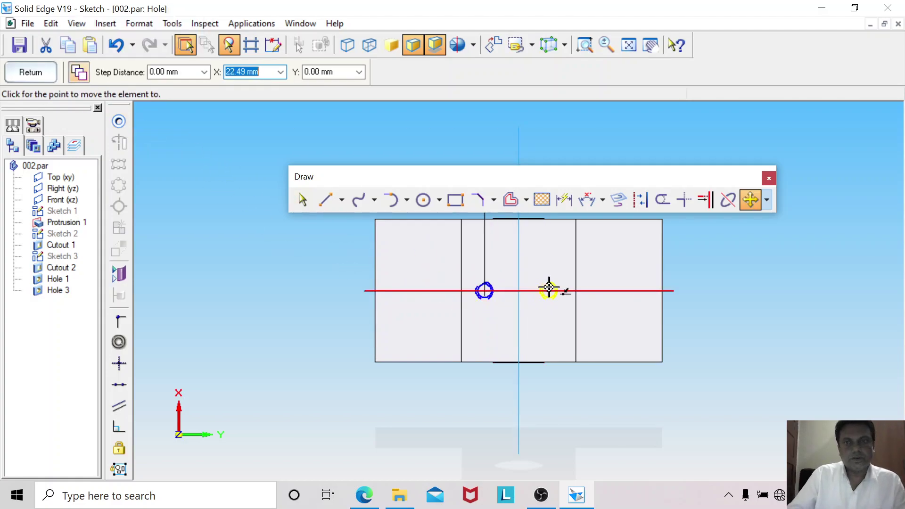
type("24")
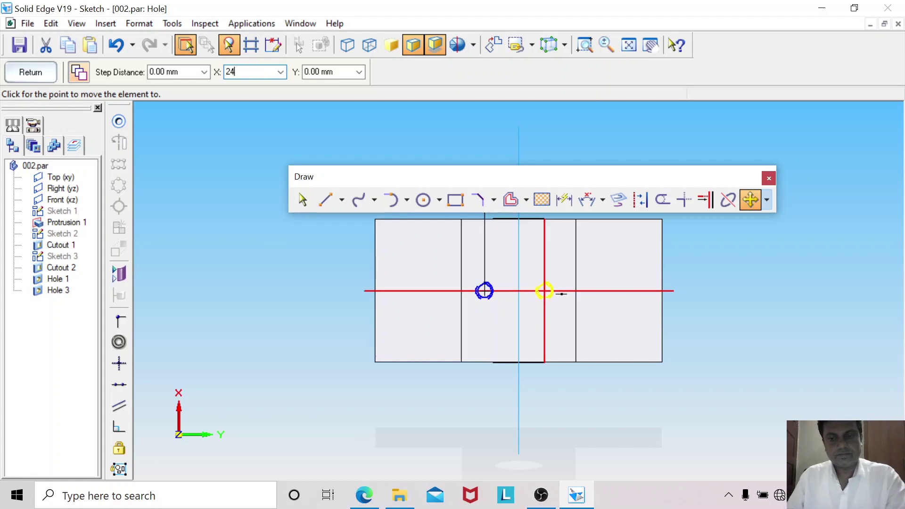
key("Tab")
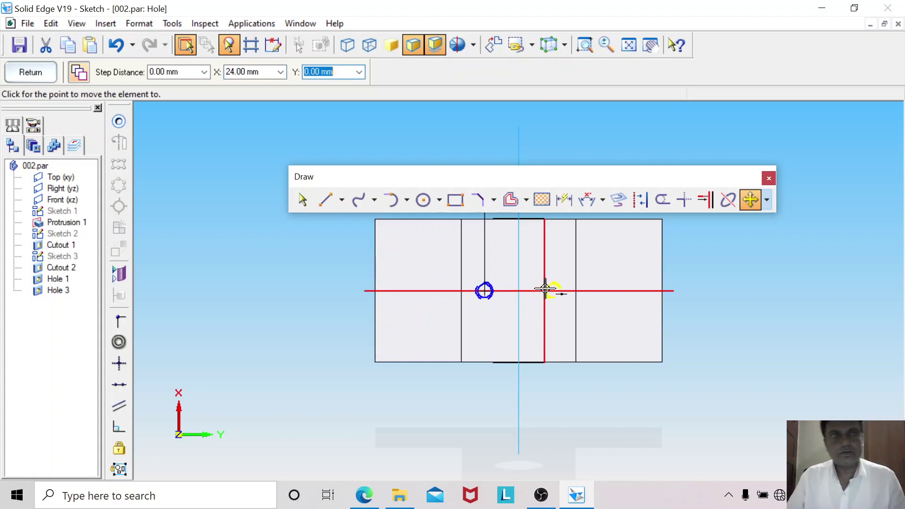
key("Tab")
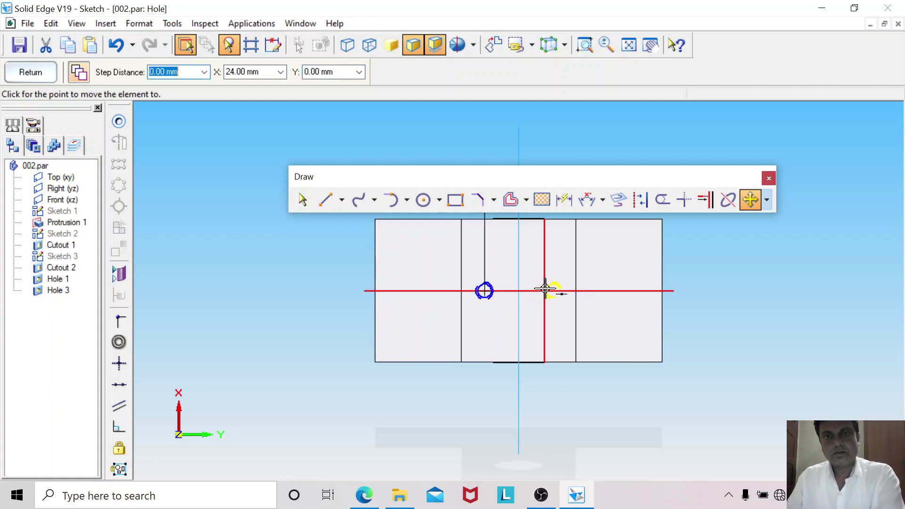
left_click(554, 291)
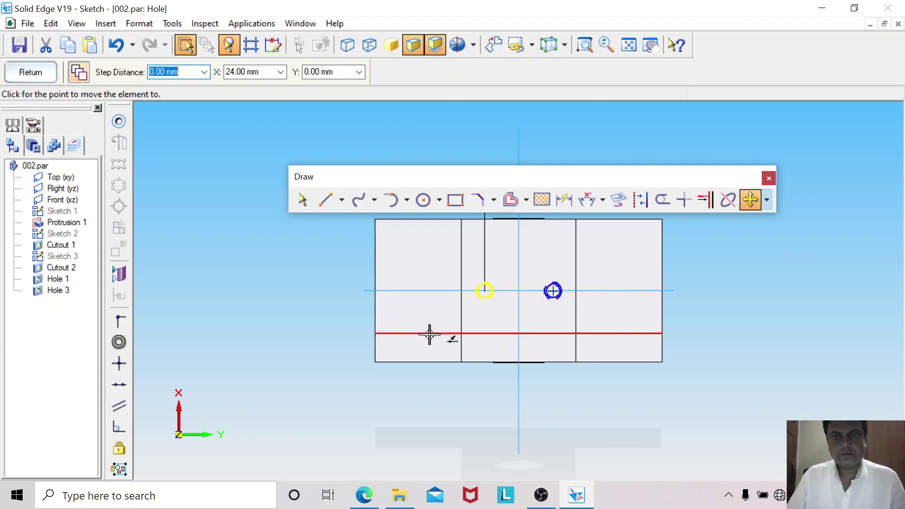
Dock the Draw tools again and dimension the 24 mm centre distance between the two M6 holes with Smart Dimension.
left_click_drag(444, 181, 146, 181)
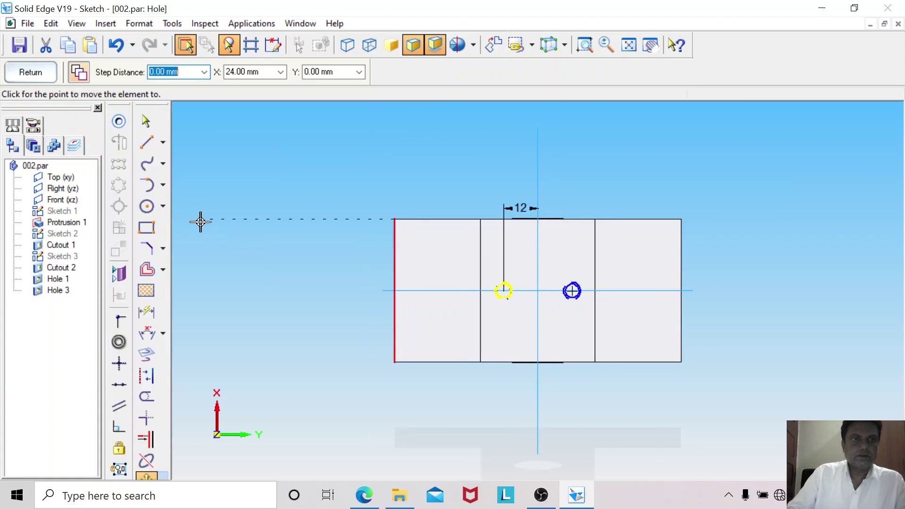
left_click(585, 45)
mouse_move(473, 192)
left_mouse_down()
mouse_move(524, 228)
mouse_move(626, 339)
left_mouse_up()
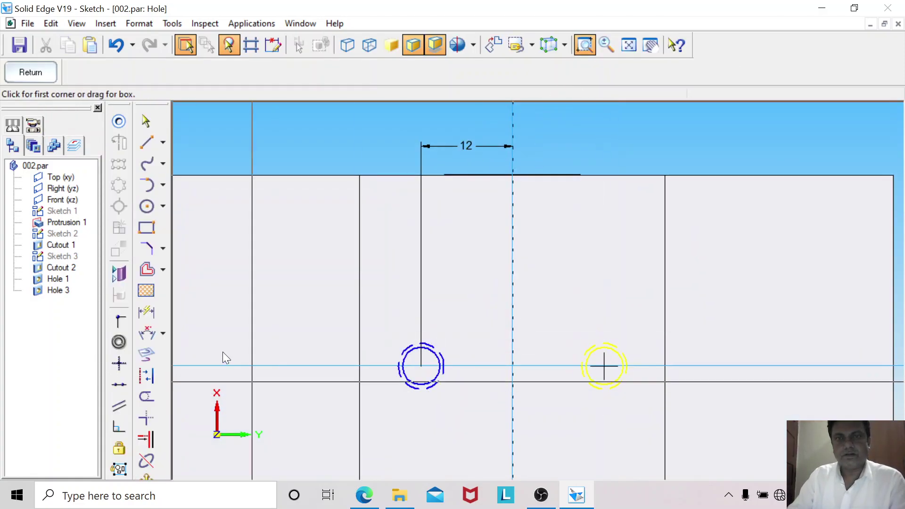
left_click(146, 121)
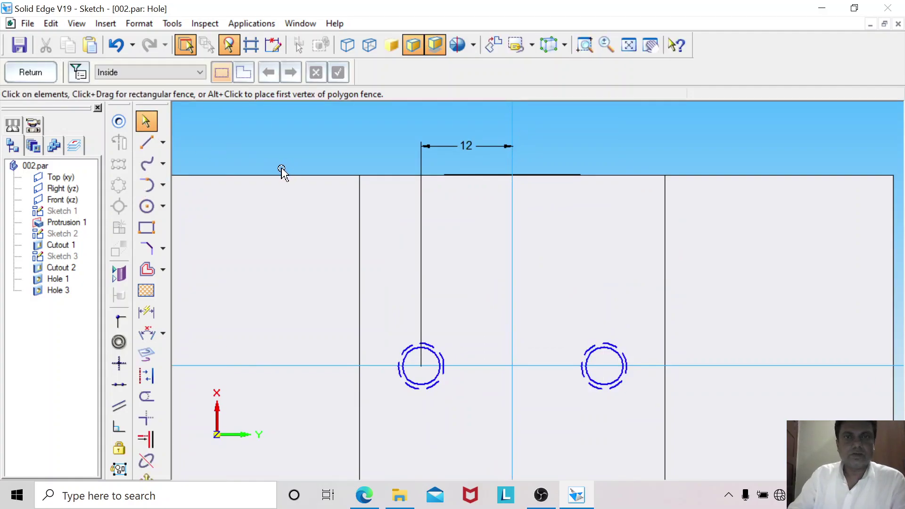
left_click(150, 315)
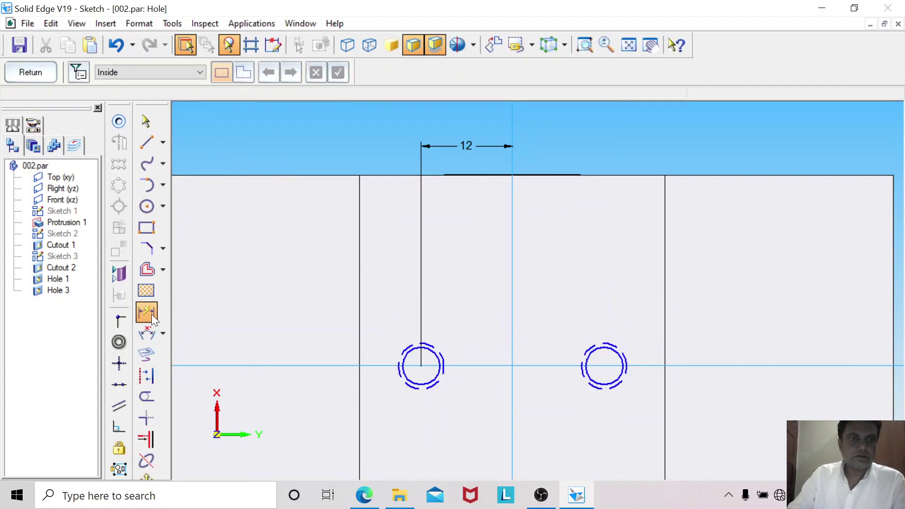
left_click(427, 382)
left_click(594, 382)
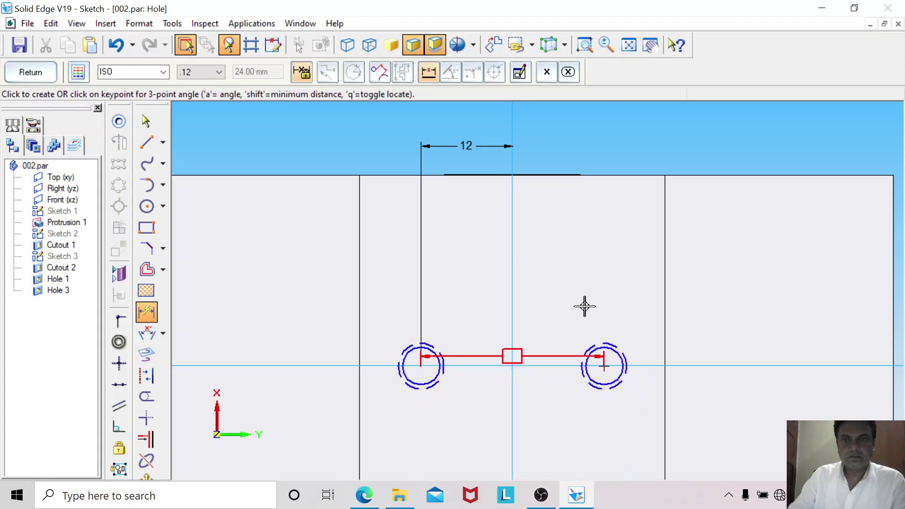
left_click(558, 128)
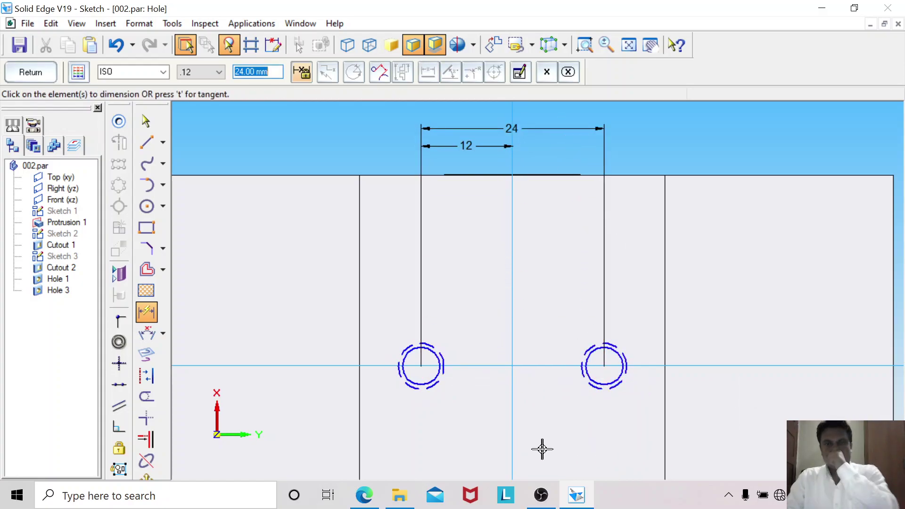
Close the hole sketch and finish the two M6 holes 13 mm deep, directed upward into the jaw's lower block.
left_click(31, 72)
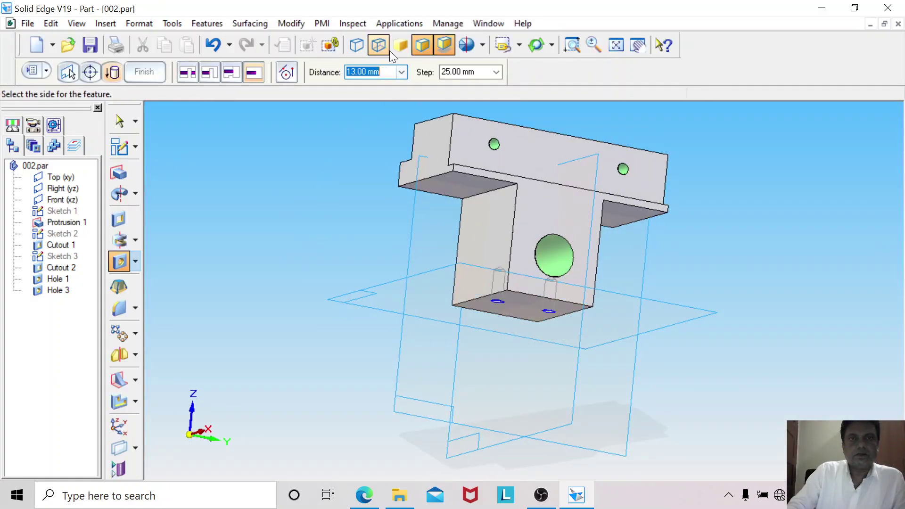
left_click(519, 45)
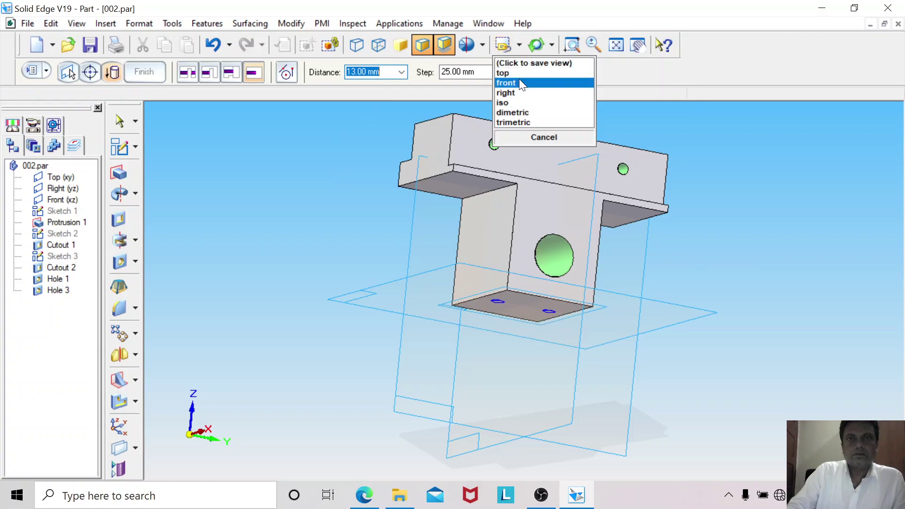
left_click(519, 77)
left_click(382, 47)
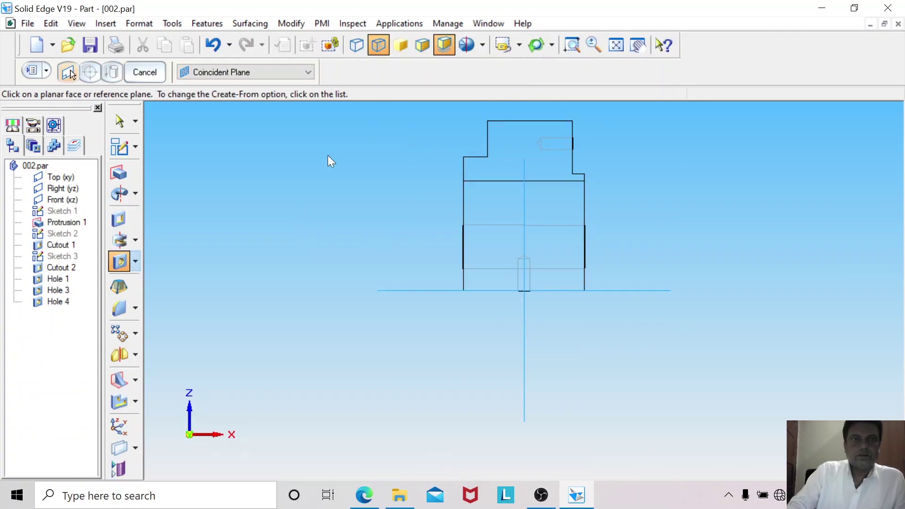
Examine the new bottom hole close up in the front wireframe view, and return to the shaded isometric view.
left_click(572, 45)
left_click_drag(451, 222, 598, 322)
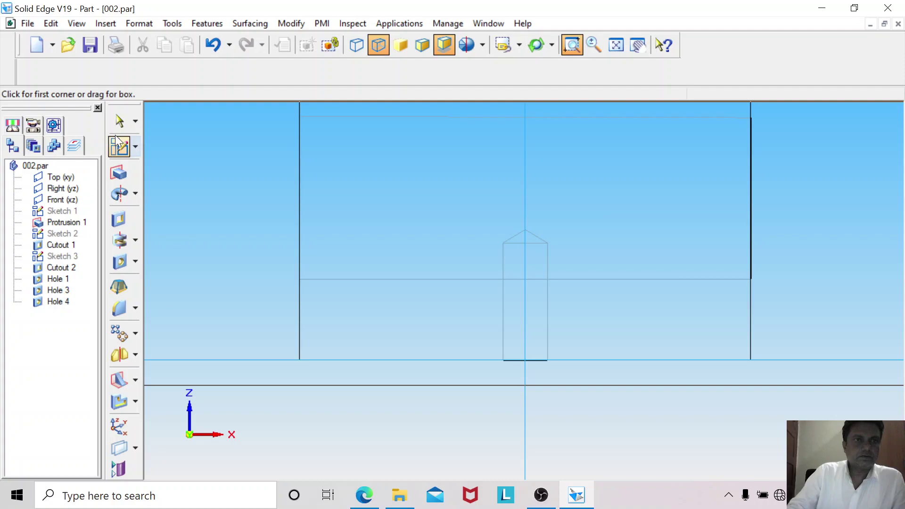
key("Escape")
left_click(55, 302)
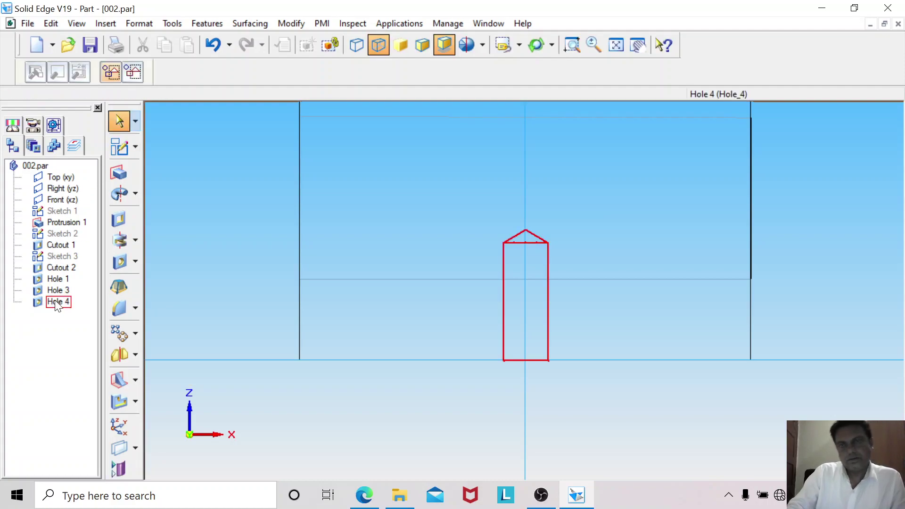
left_click(607, 47)
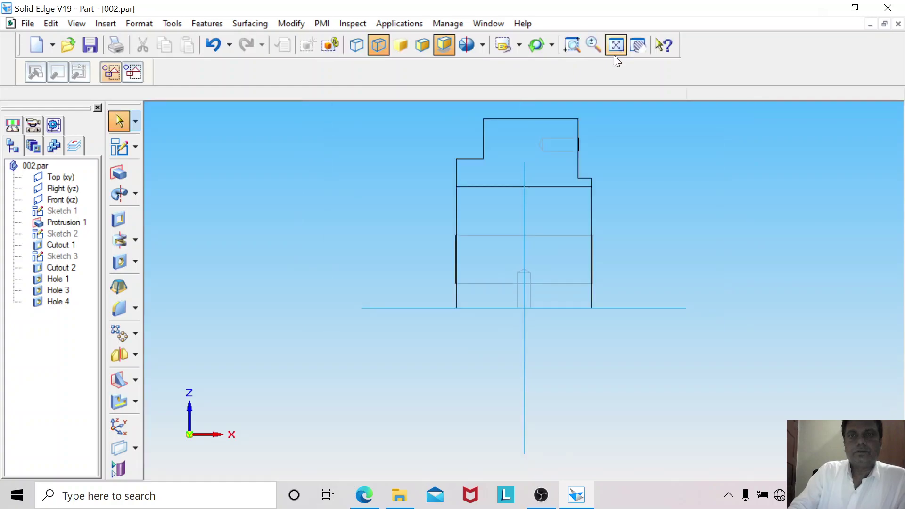
left_click(422, 46)
key("ctrl+i")
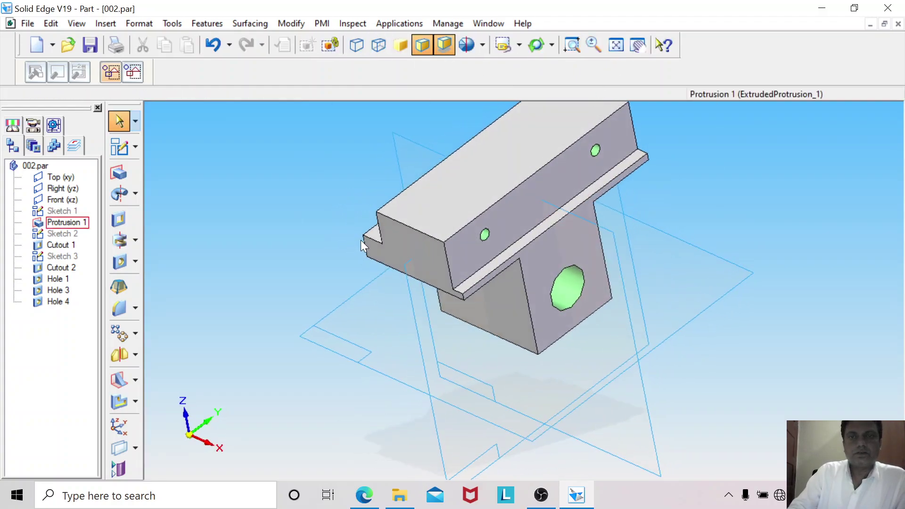
Look up the corner radii in A11.pdf and round the inner corner edge of the jaw's rear step with a 3 mm radius.
left_click(369, 496)
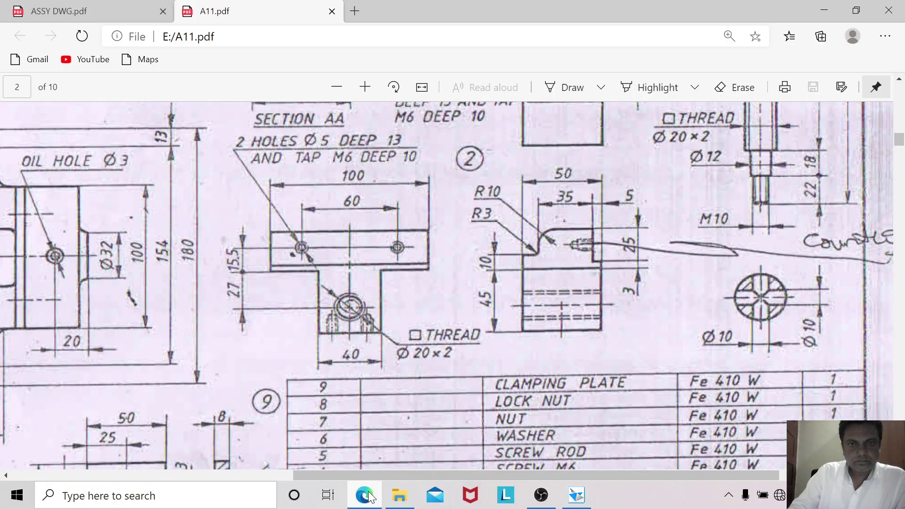
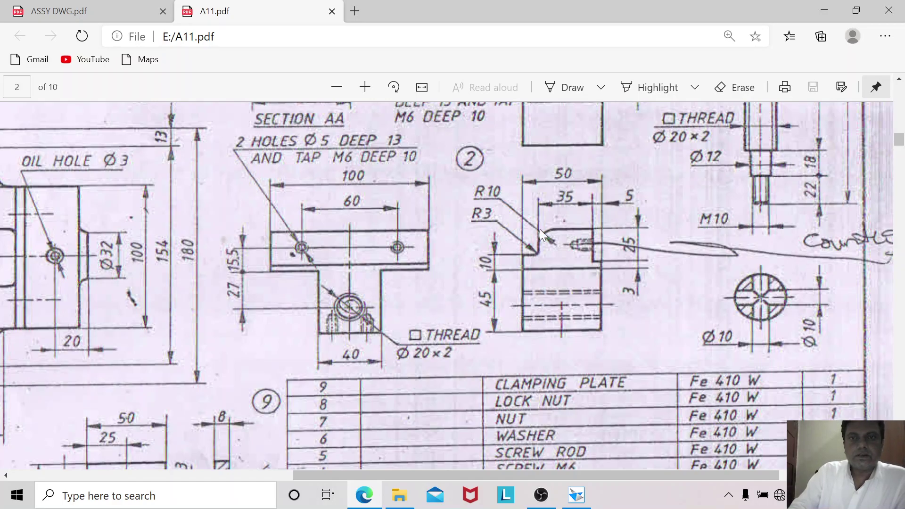
left_click(579, 498)
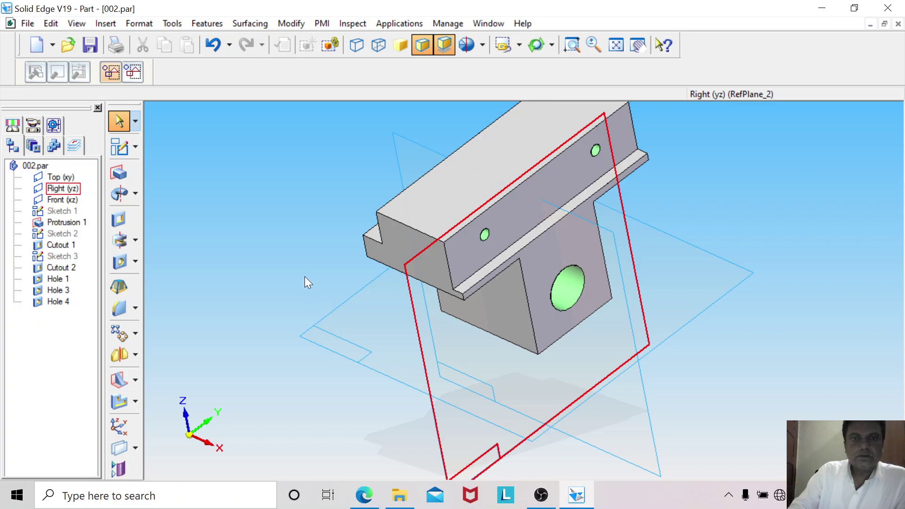
middle_click_drag(318, 269, 405, 283)
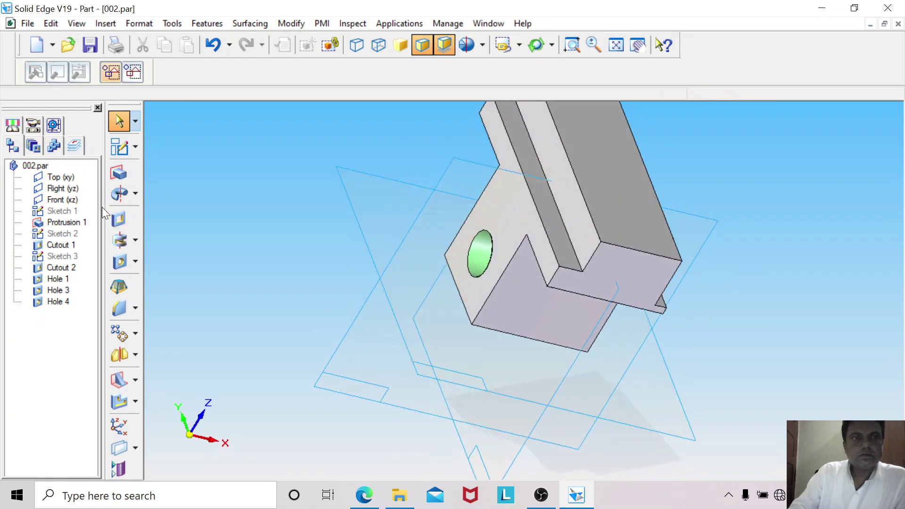
left_click(119, 308)
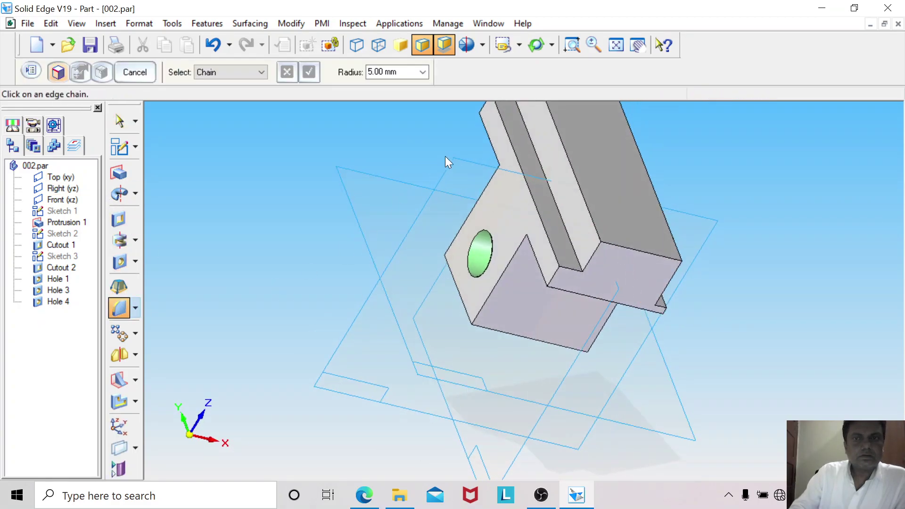
left_click(530, 140)
type("5")
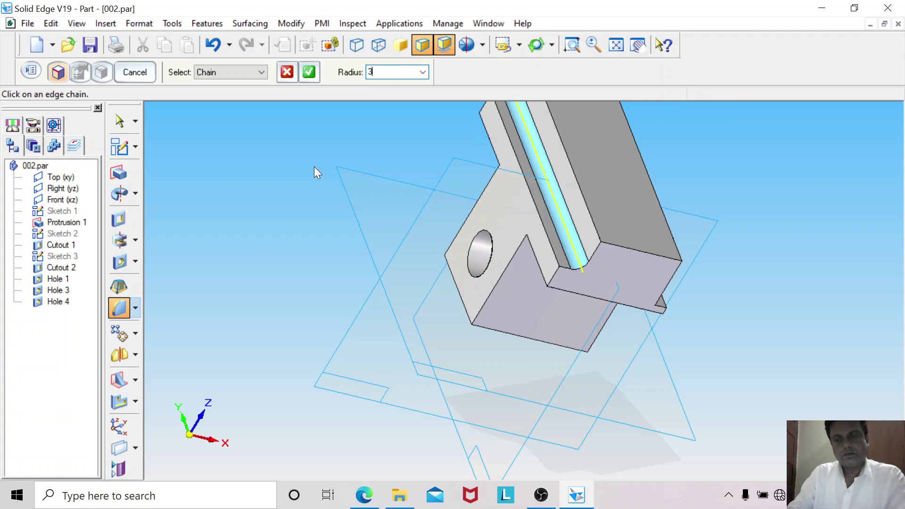
key("Return")
key("Return")
key("Return")
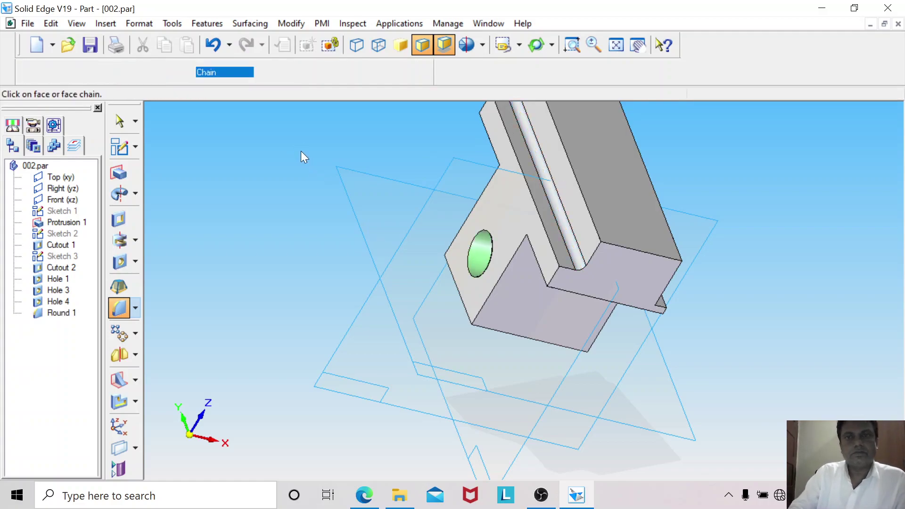
Round the upper outer edge above the rear step with a 10 mm radius.
left_click(564, 144)
type("5")
key("Return")
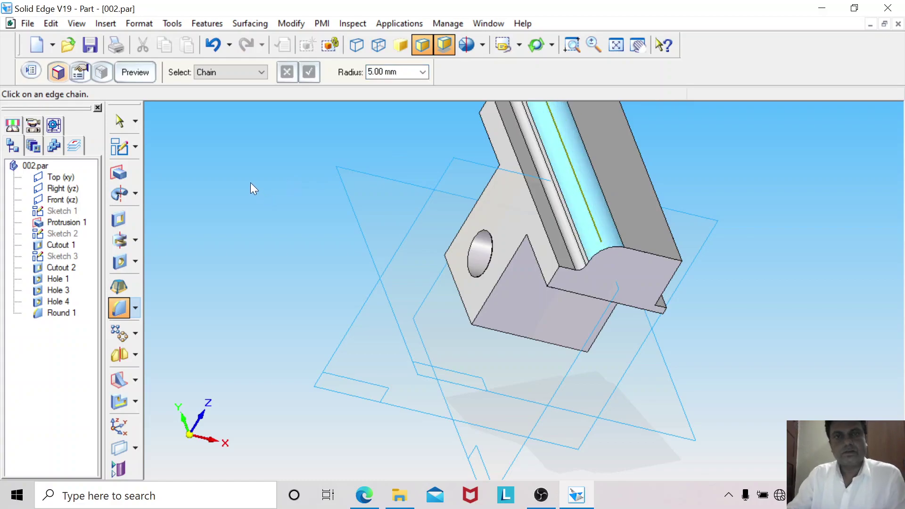
key("Return")
key("Return")
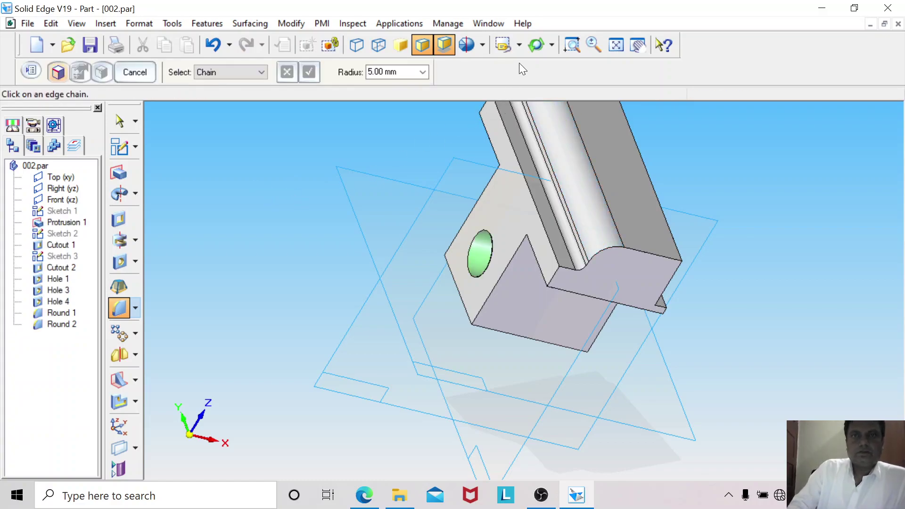
Inspect the rounded jaw in the front and isometric views and compare it with the movable jaw drawing in A11.pdf.
left_click(519, 45)
left_click(514, 80)
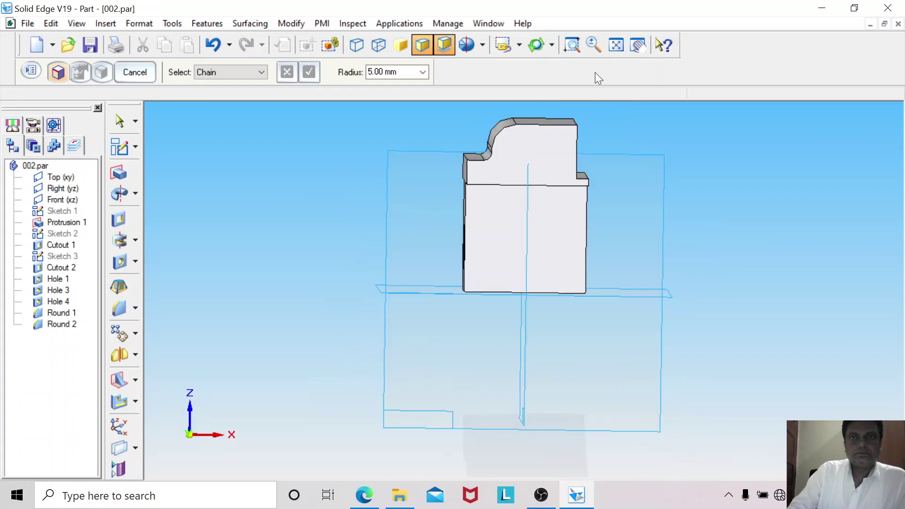
left_click(617, 47)
key("ctrl+i")
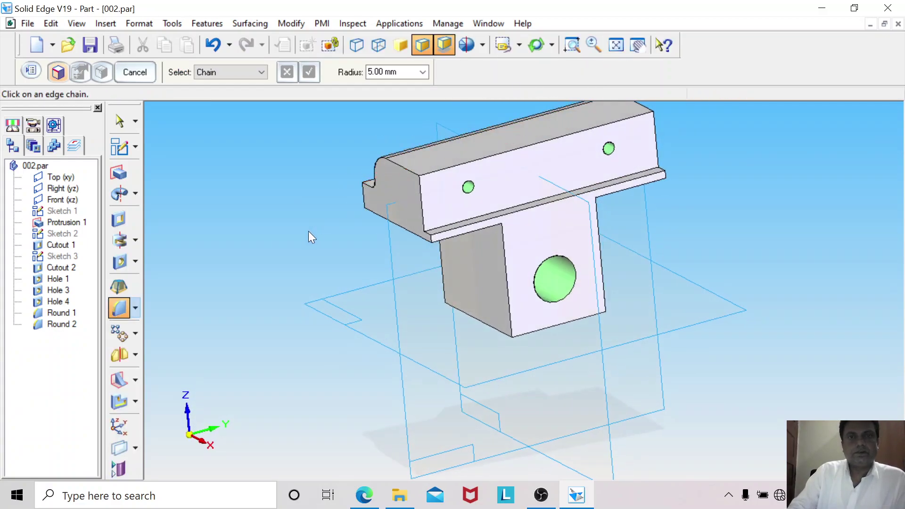
left_click(369, 495)
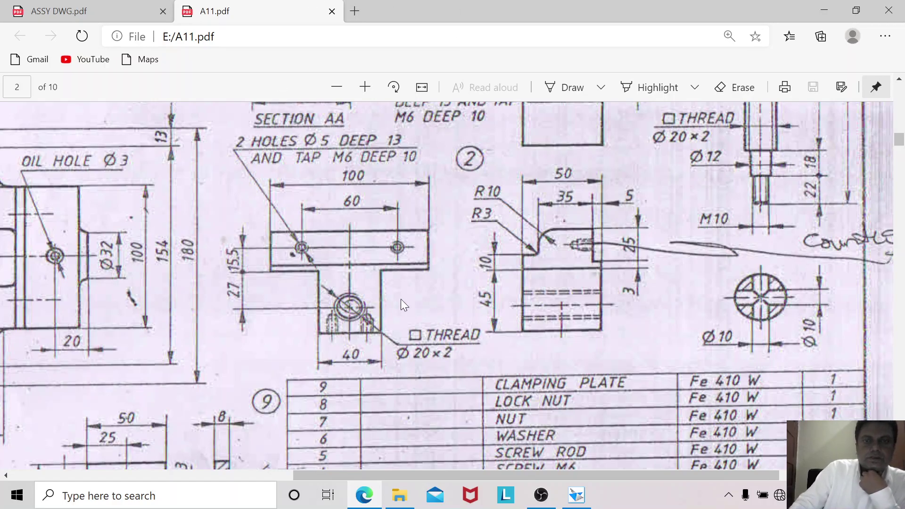
scroll(488, 350, "up", 1)
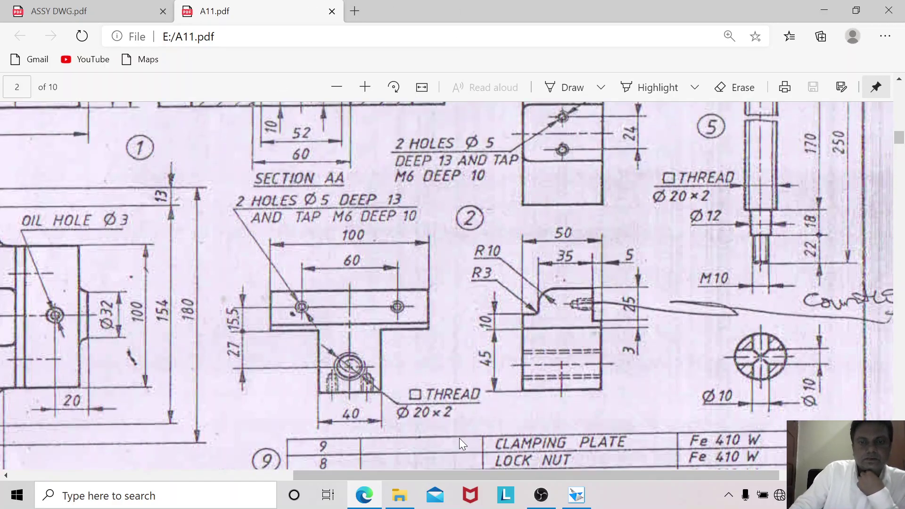
key("alt+Tab")
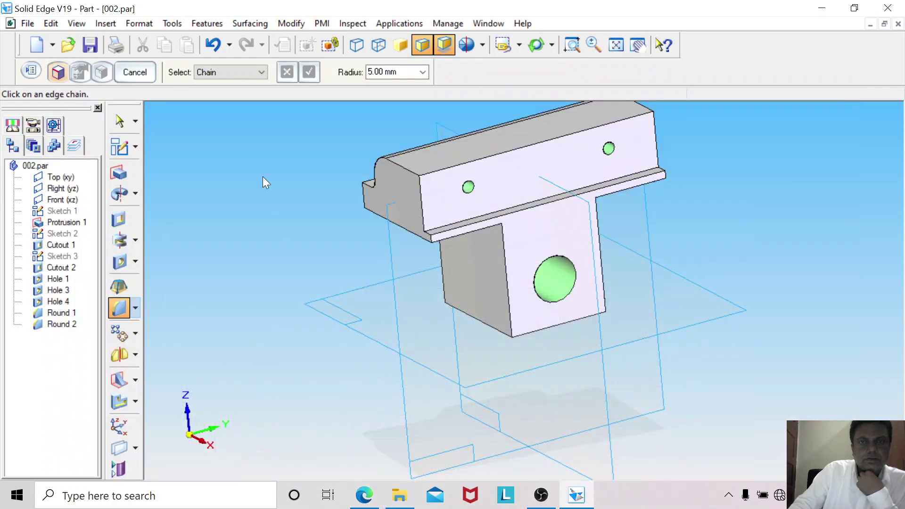
Hide all reference planes and save the part with the whole jaw in view.
left_click(178, 25)
mouse_move(206, 282)
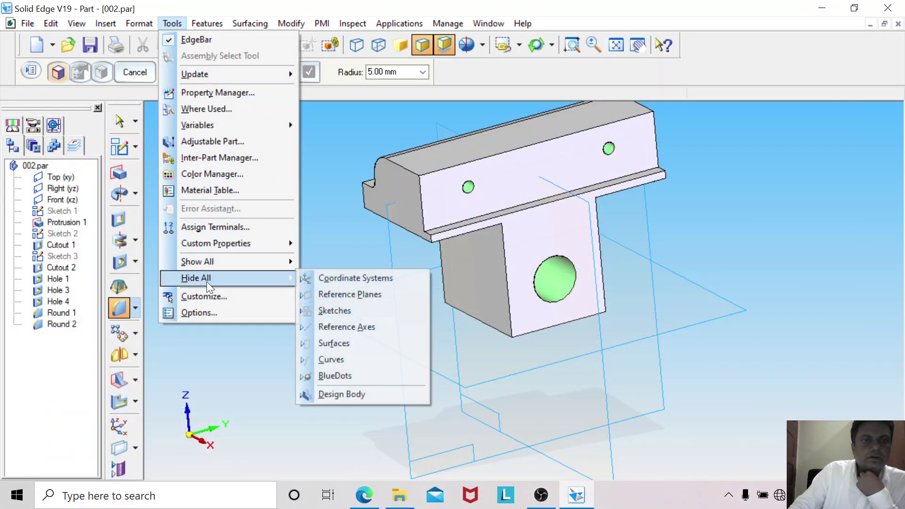
left_click(334, 295)
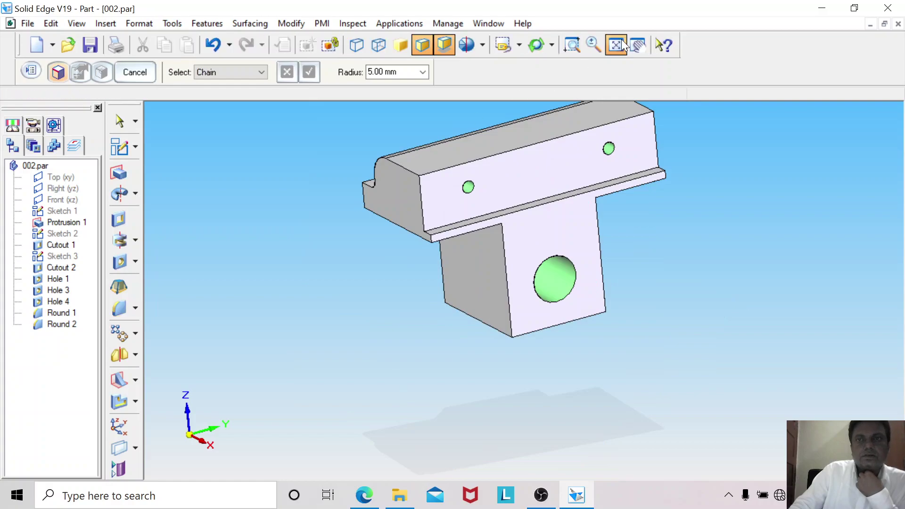
left_click(622, 40)
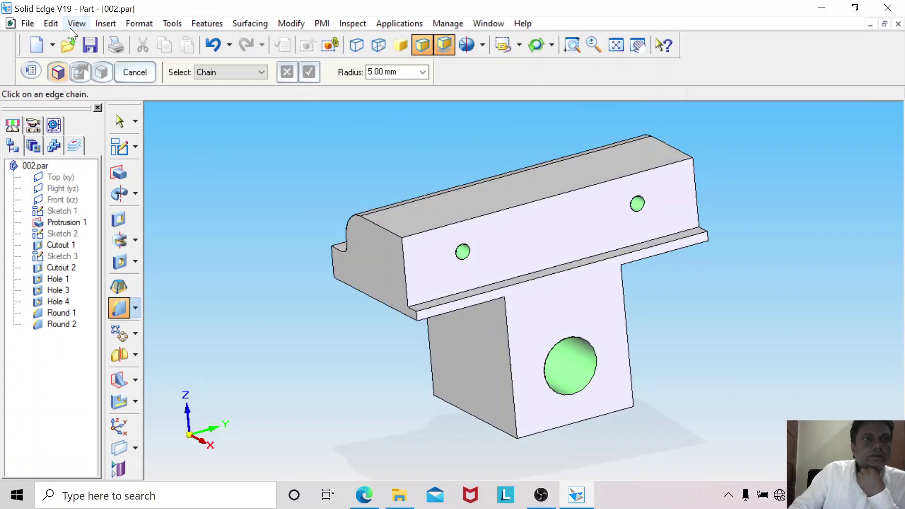
left_click(29, 25)
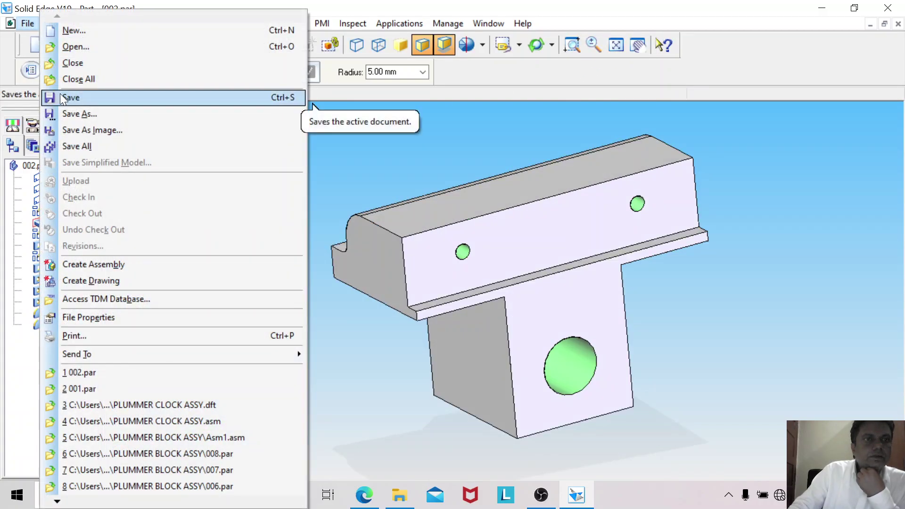
left_click(59, 94)
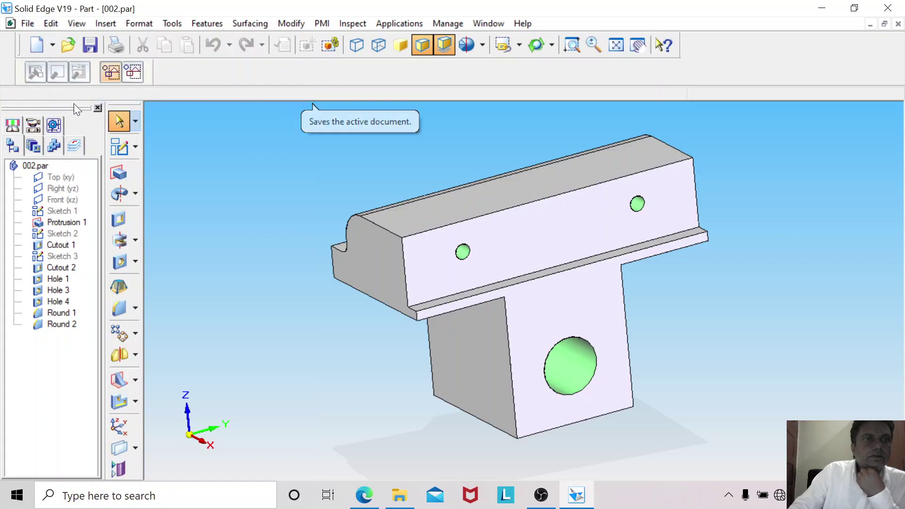
Set the part's base style to Khaki in the Color Manager.
left_click(179, 27)
left_click(202, 175)
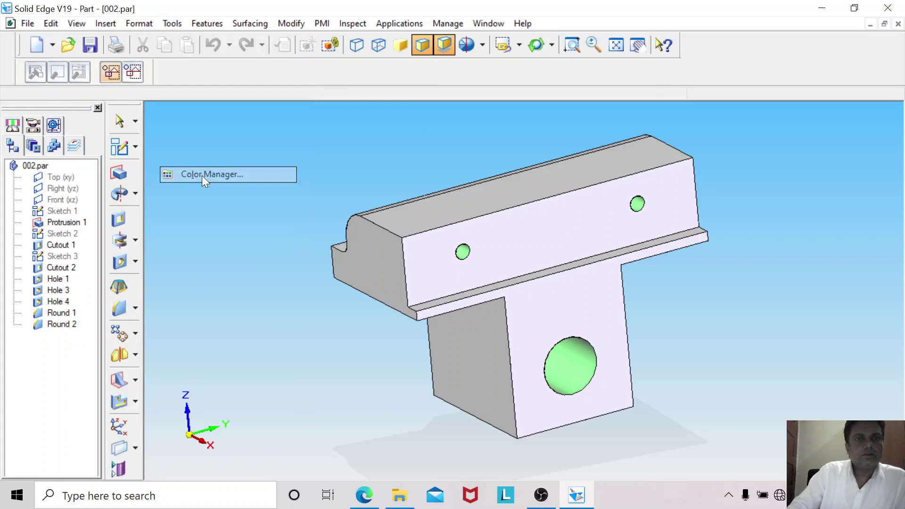
left_click(263, 206)
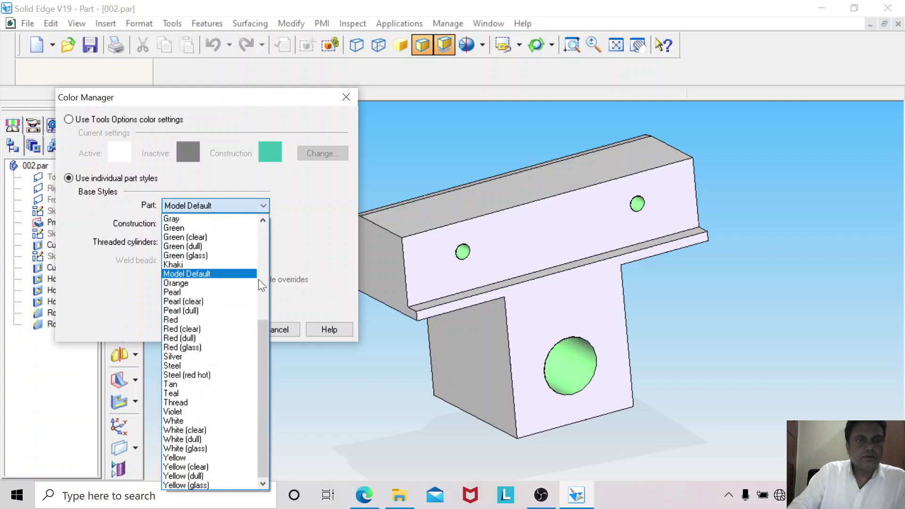
left_click(200, 264)
left_click(222, 324)
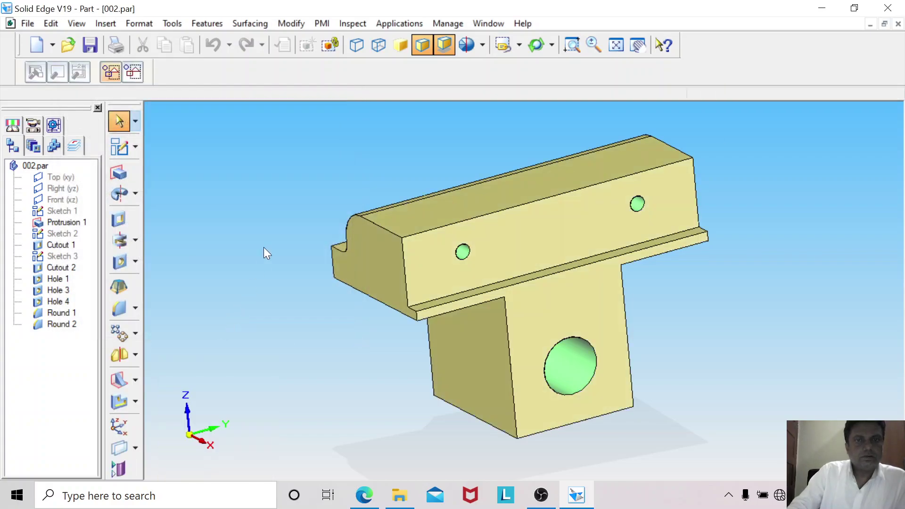
Save the coloured movable jaw part.
left_click(89, 45)
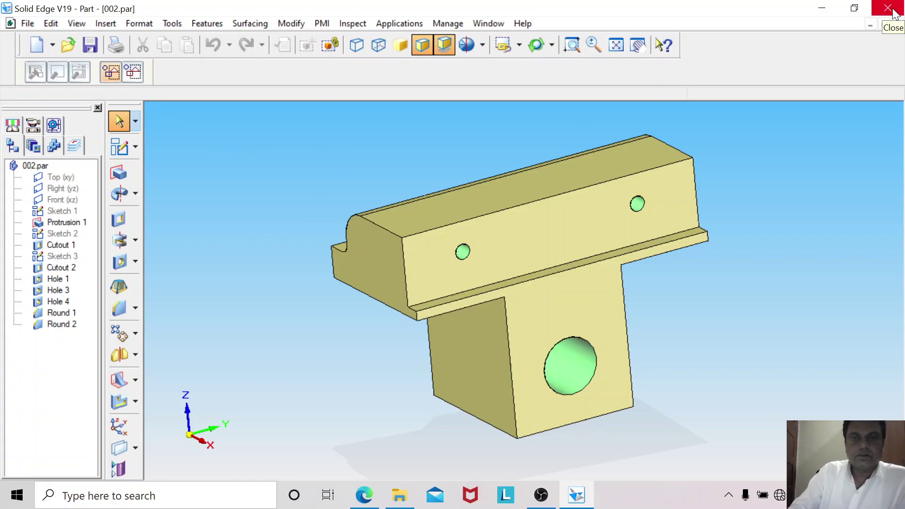
Switch to A11.pdf and examine the parts list and the jaw grip drawing, item 3.
left_click(370, 494)
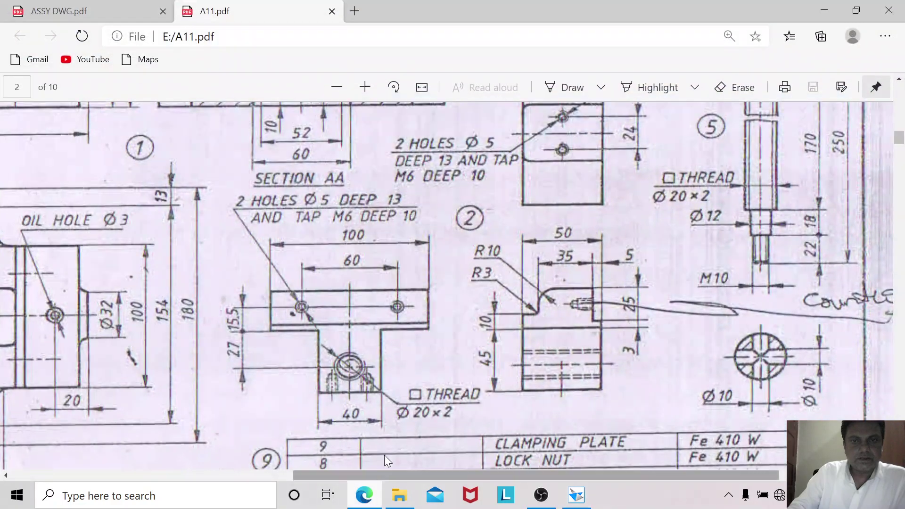
scroll(550, 363, "up", 1)
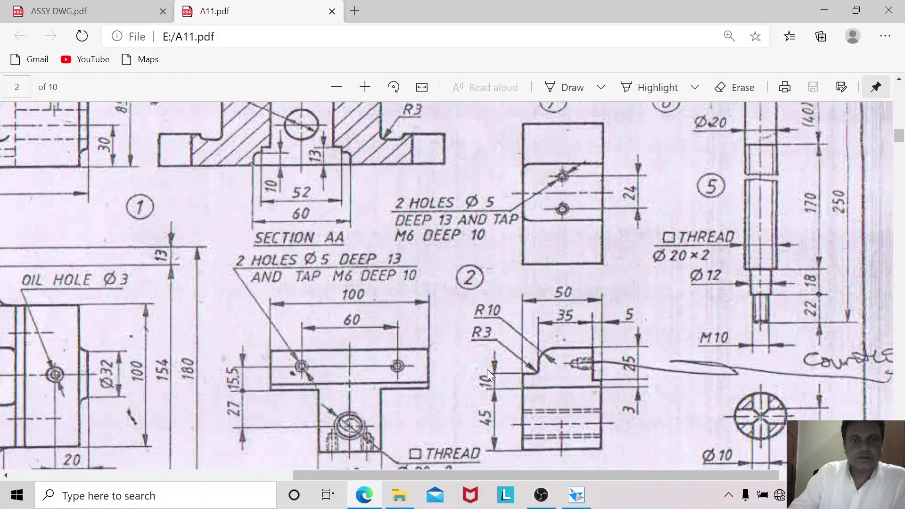
scroll(487, 370, "down", 3)
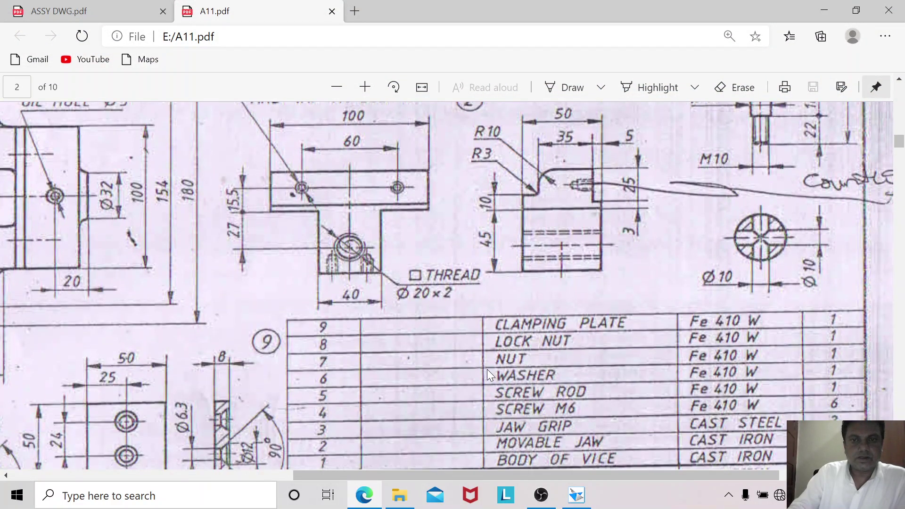
scroll(488, 369, "down", 1)
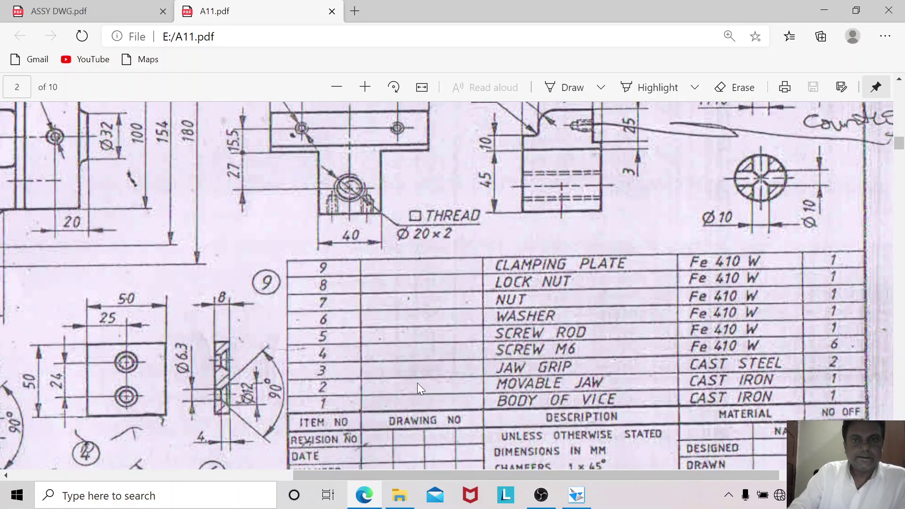
scroll(433, 388, "up", 4)
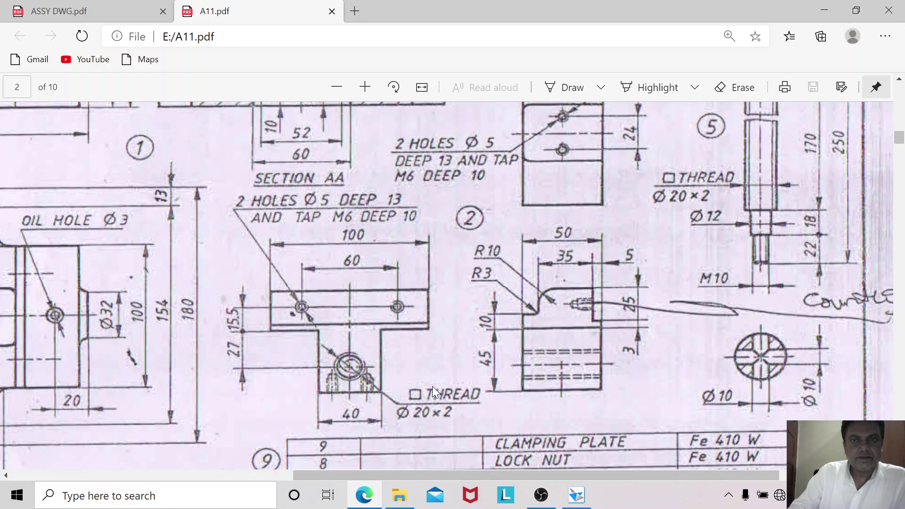
scroll(439, 391, "up", 2)
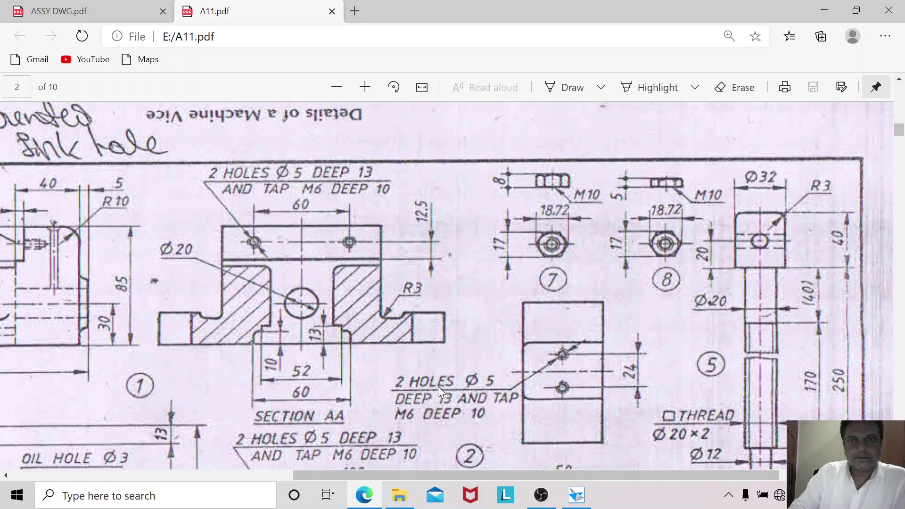
scroll(438, 391, "down", 5)
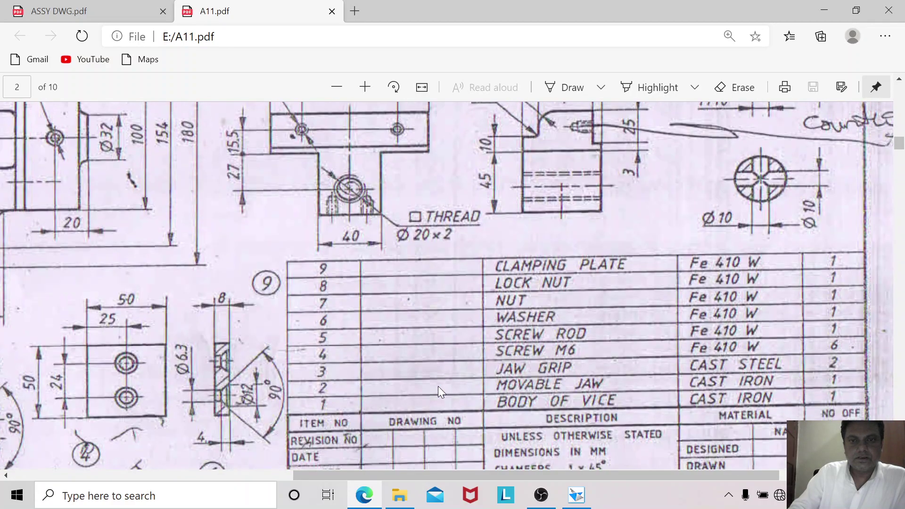
scroll(438, 392, "down", 1)
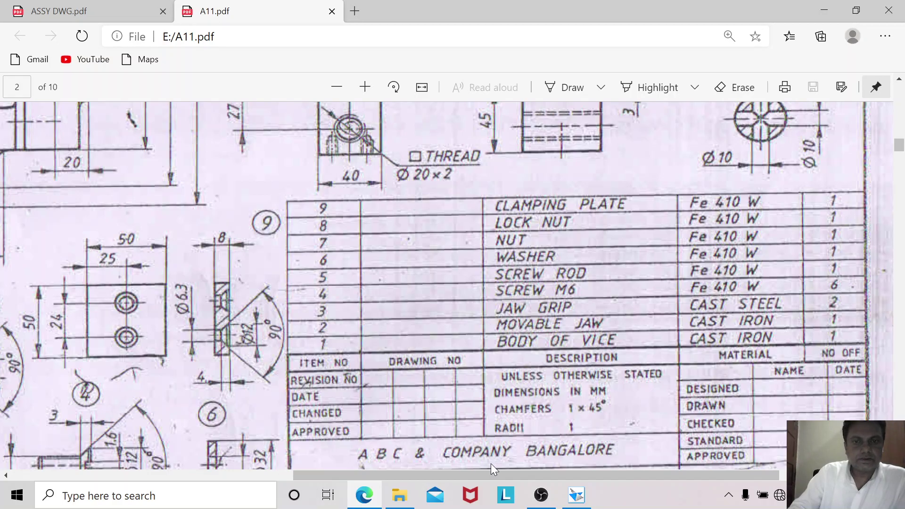
mouse_move(492, 475)
left_mouse_down()
mouse_move(437, 483)
mouse_move(286, 473)
mouse_move(273, 451)
left_mouse_up()
scroll(304, 317, "down", 3)
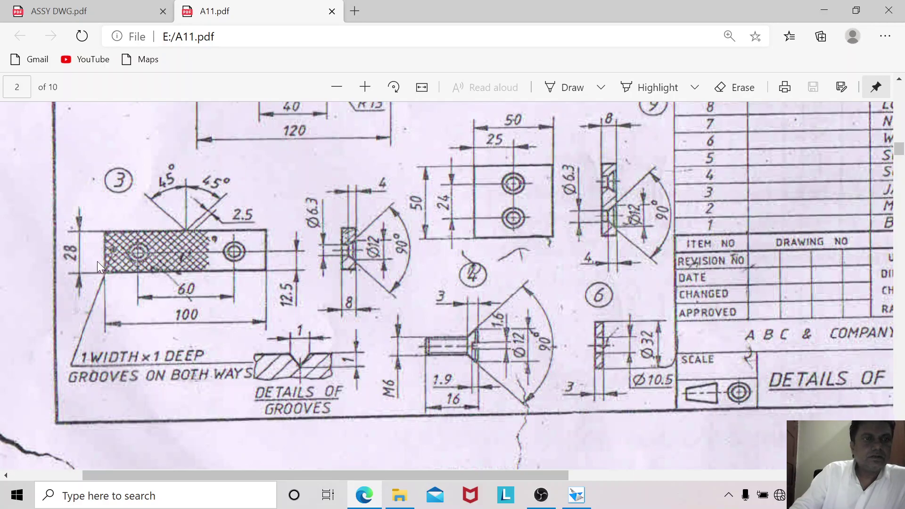
Return to Solid Edge, close 002.par and create a new part document.
left_click(576, 495)
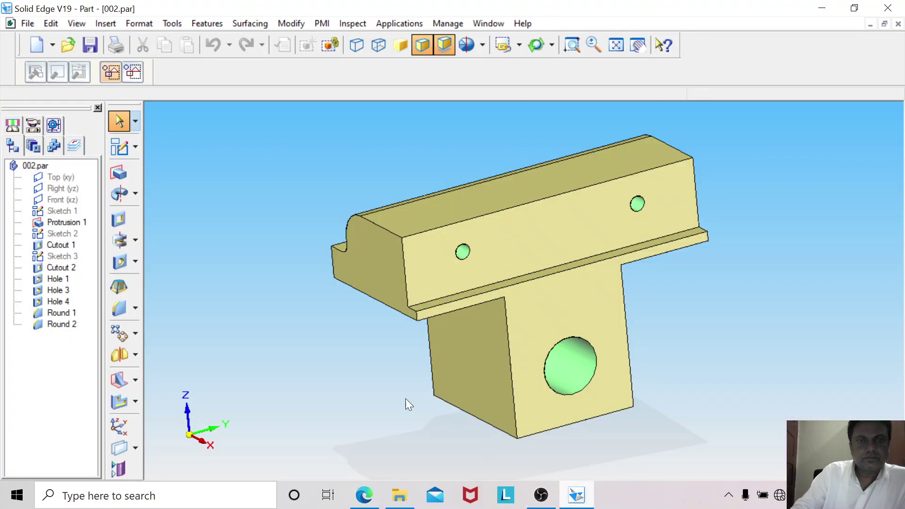
left_click(28, 24)
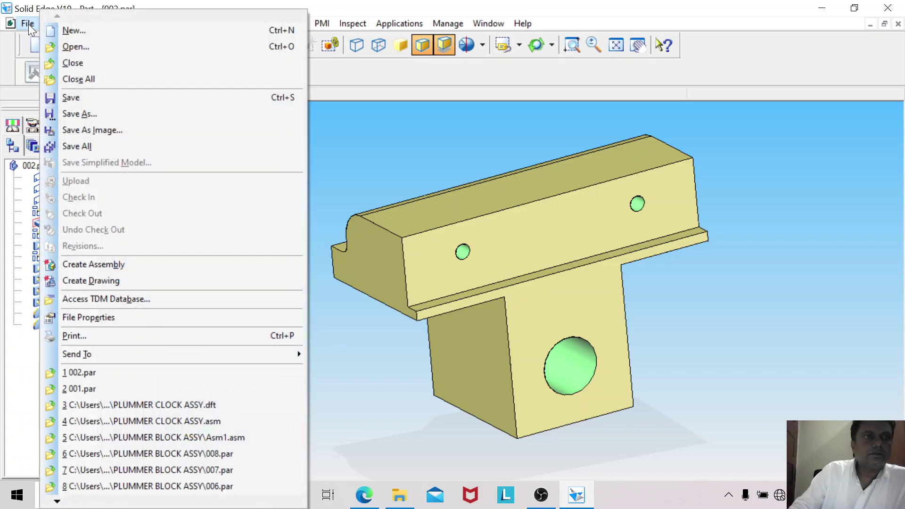
left_click(72, 63)
left_click(166, 183)
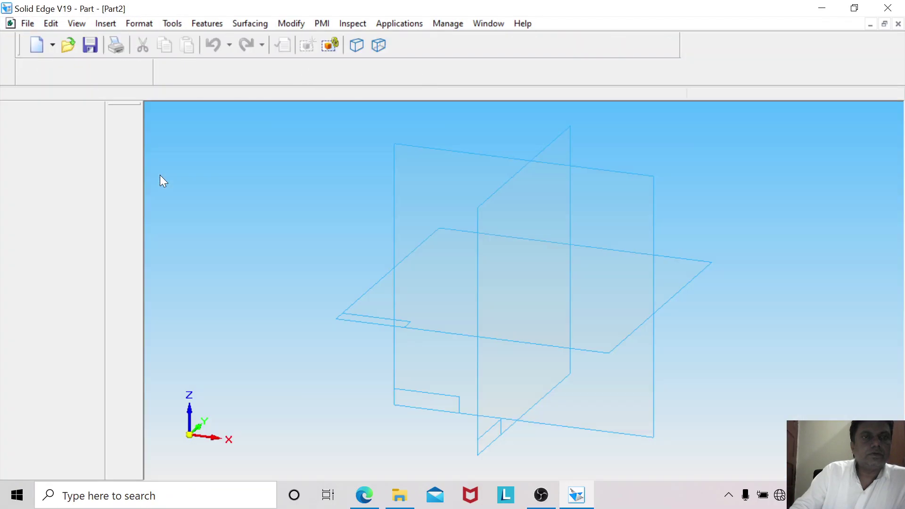
Save the new part as 003.par in the MACHINE VICE ASSY folder, with the title JAW GRIP and document number 3.
left_click(27, 23)
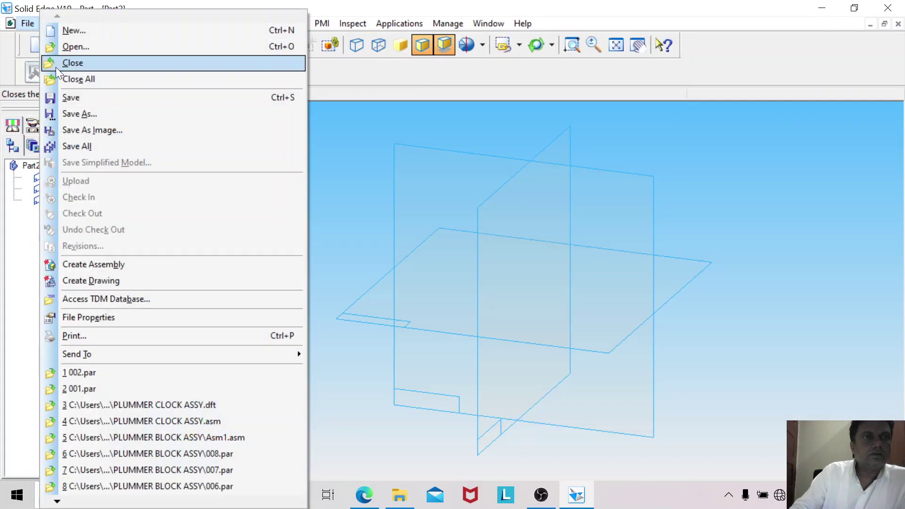
left_click(68, 97)
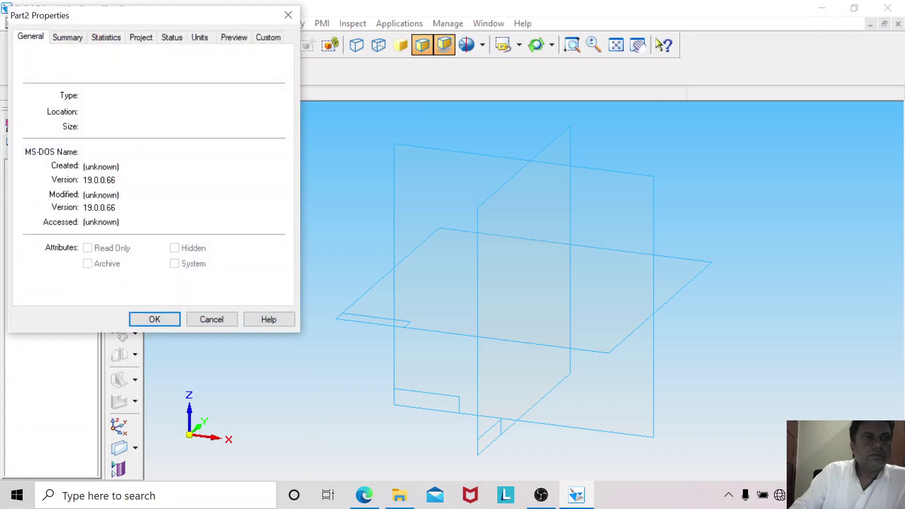
left_click(68, 38)
left_click(174, 61)
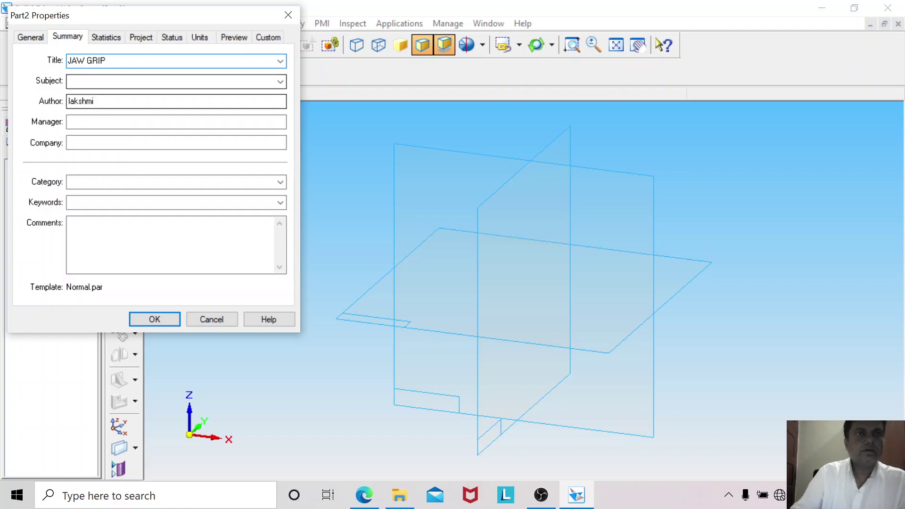
left_click(141, 38)
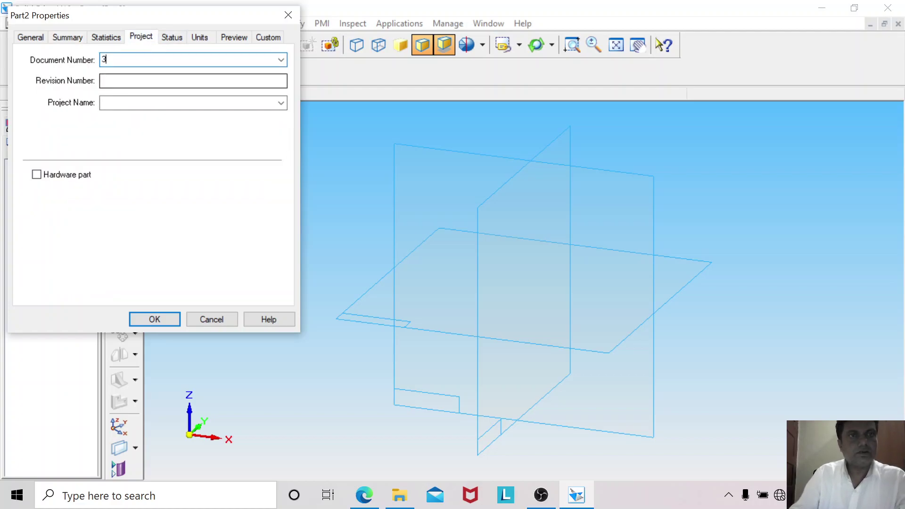
left_click(164, 320)
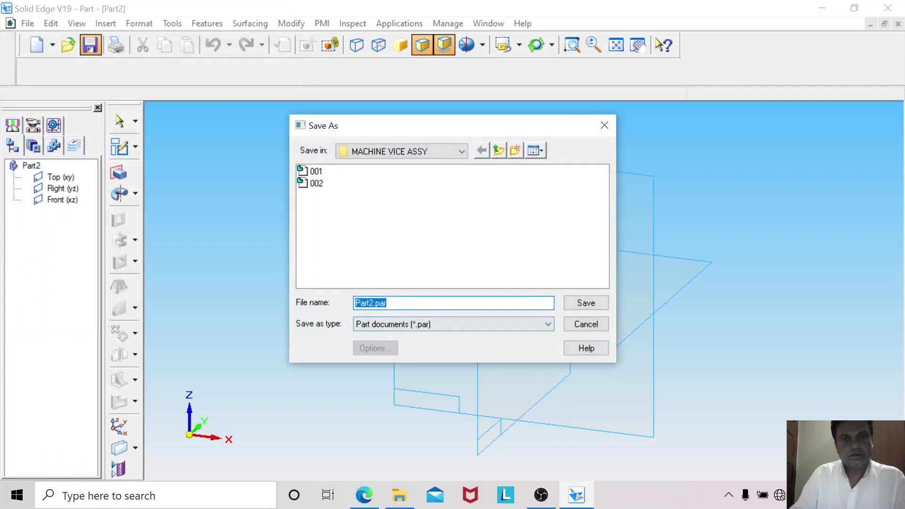
type("003")
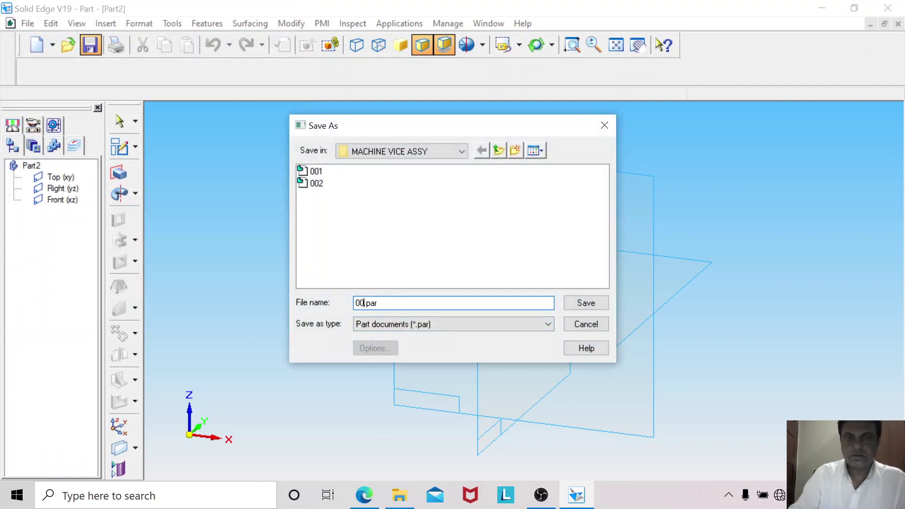
left_click(593, 303)
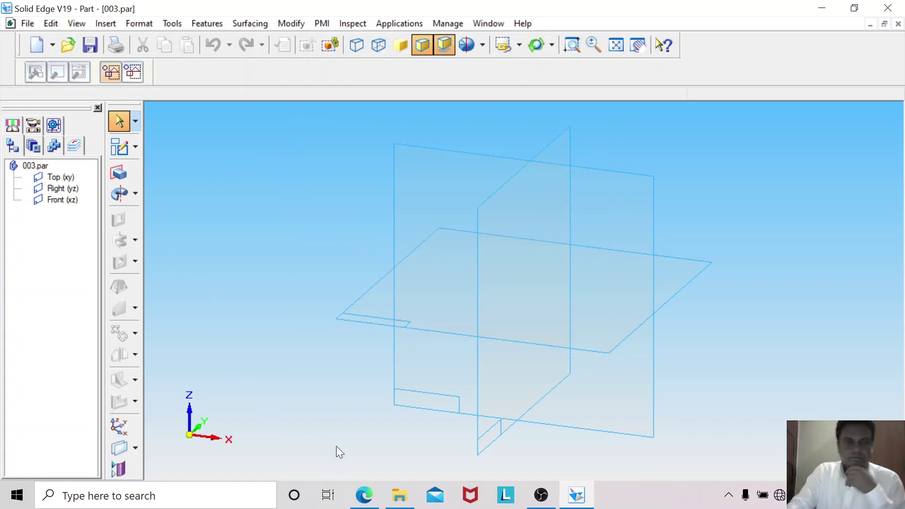
Check the jaw grip drawing in A11.pdf and apply the material CAST STEEL to the part in Solid Edge.
left_click(364, 494)
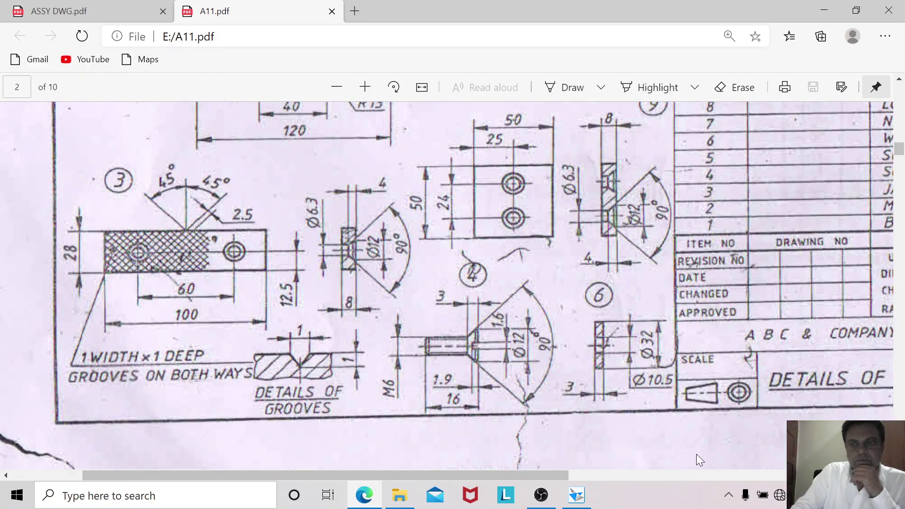
mouse_move(579, 470)
left_mouse_down()
mouse_move(700, 484)
mouse_move(538, 495)
left_mouse_up()
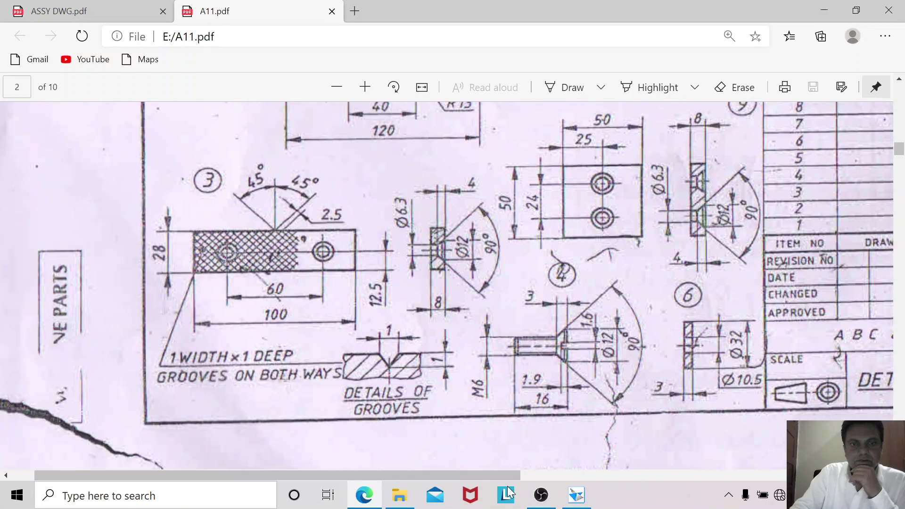
left_click(576, 494)
left_click(172, 23)
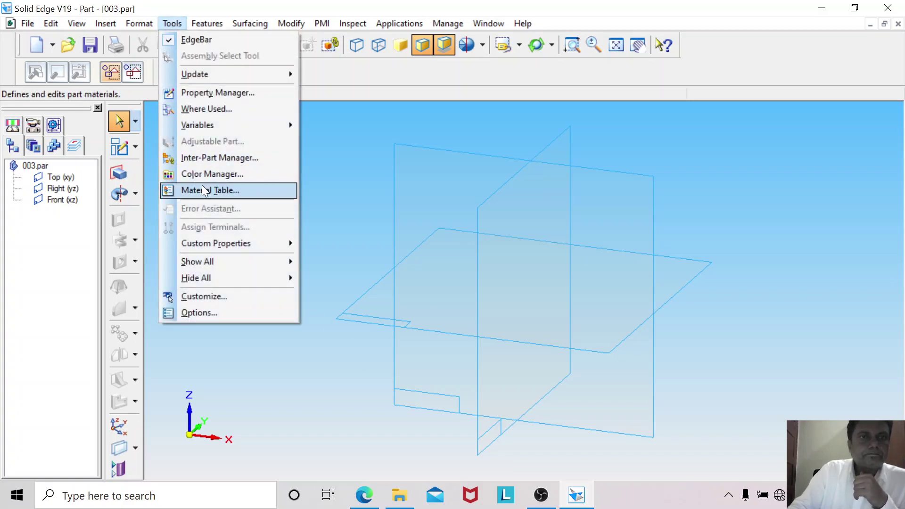
left_click(206, 189)
left_click(358, 99)
type("CAST")
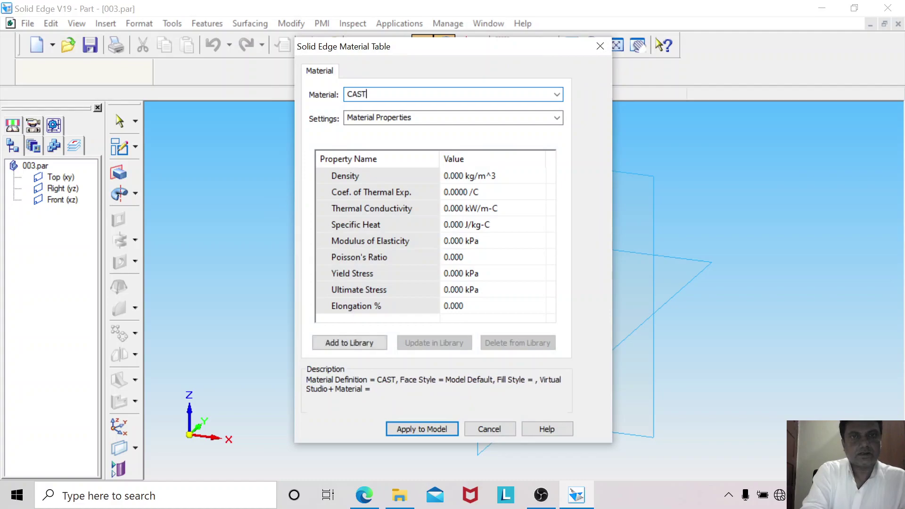
type(" STEEL")
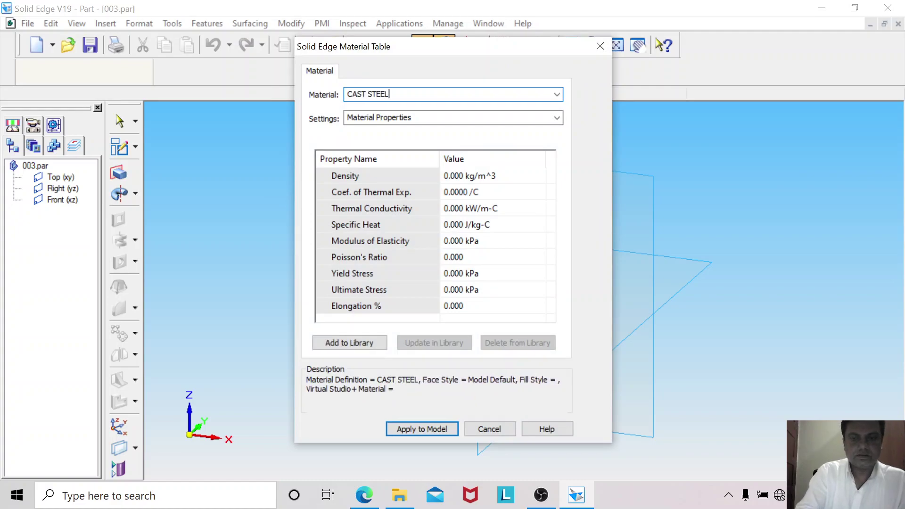
left_click(436, 426)
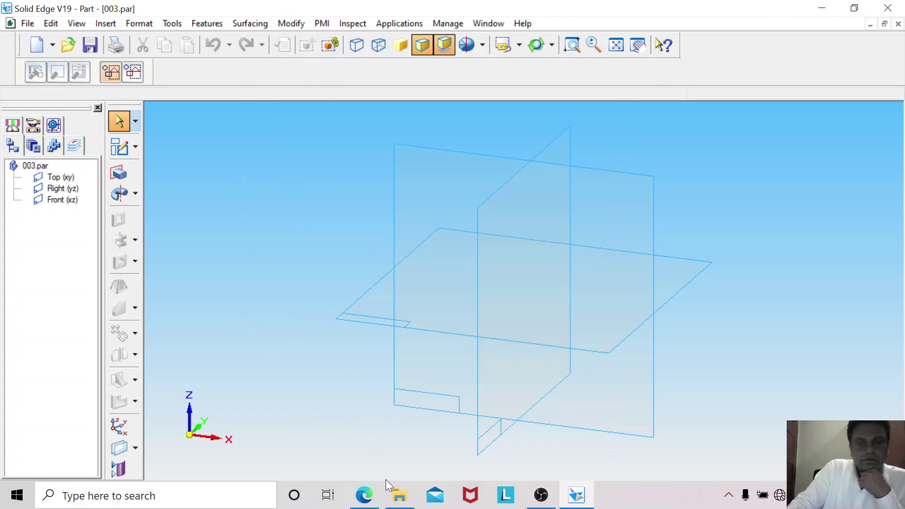
Recheck the jaw grip in A11.pdf, and start a Solid Edge sketch on the Front (xz) plane that includes both reference plane lines.
left_click(366, 497)
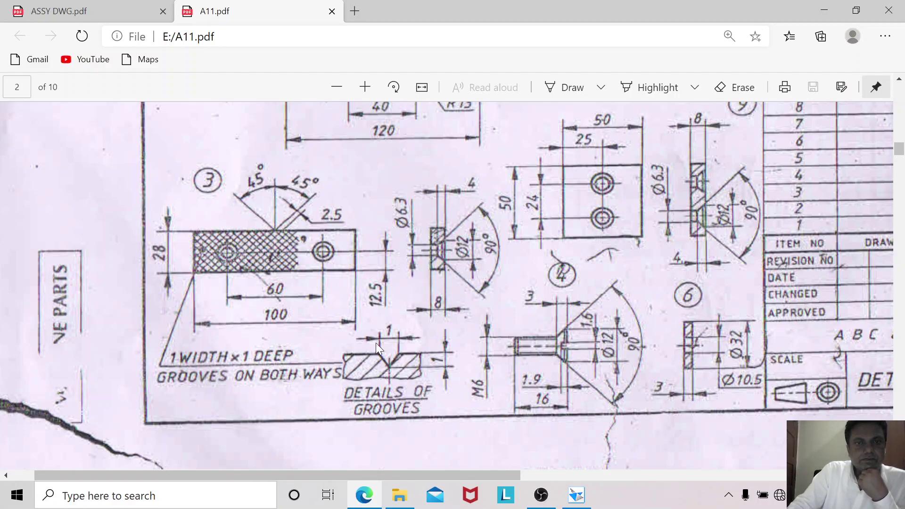
left_click(576, 495)
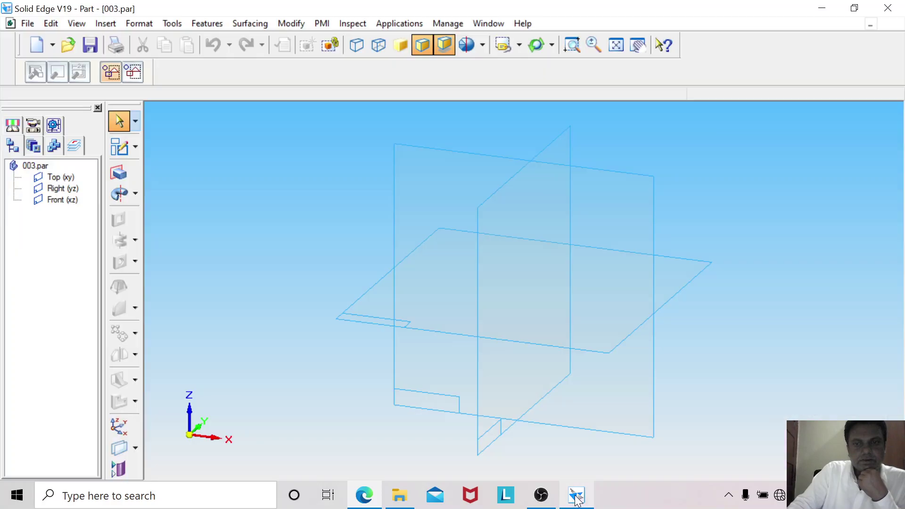
left_click(121, 149)
left_click(74, 201)
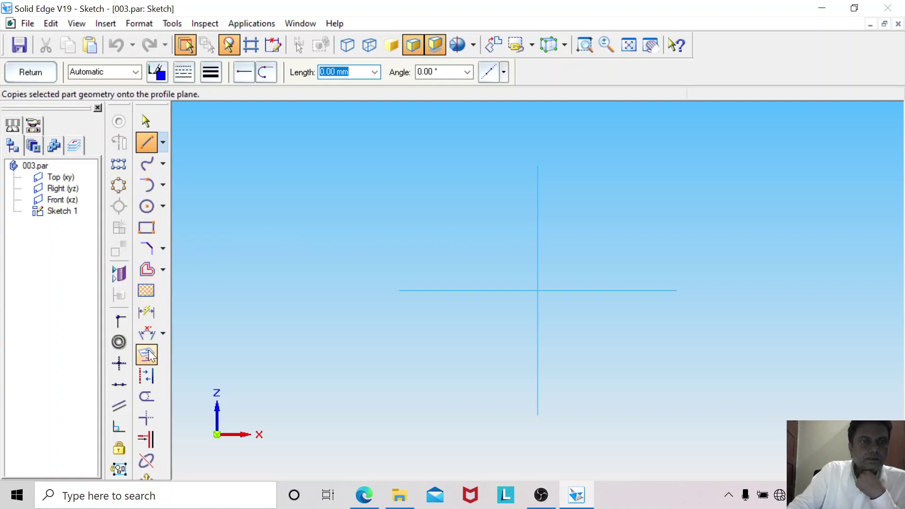
left_click(148, 353)
left_click(507, 291)
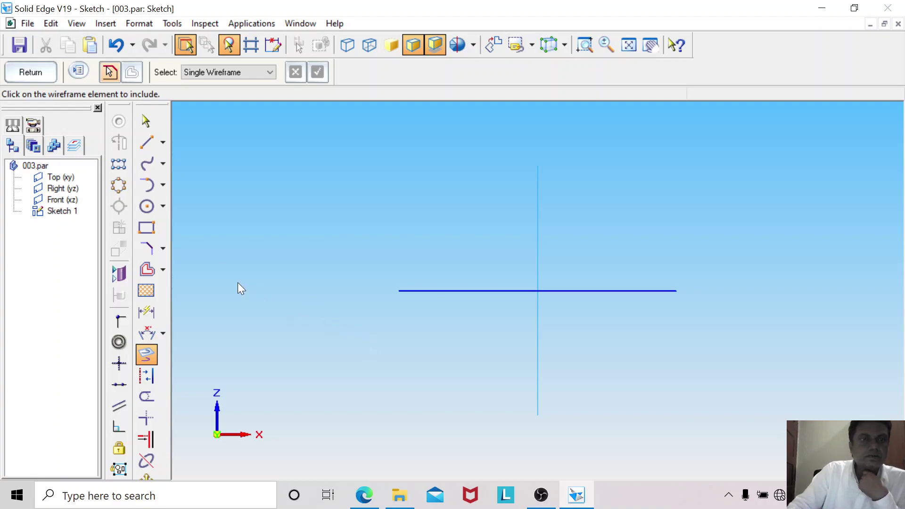
left_click(540, 342)
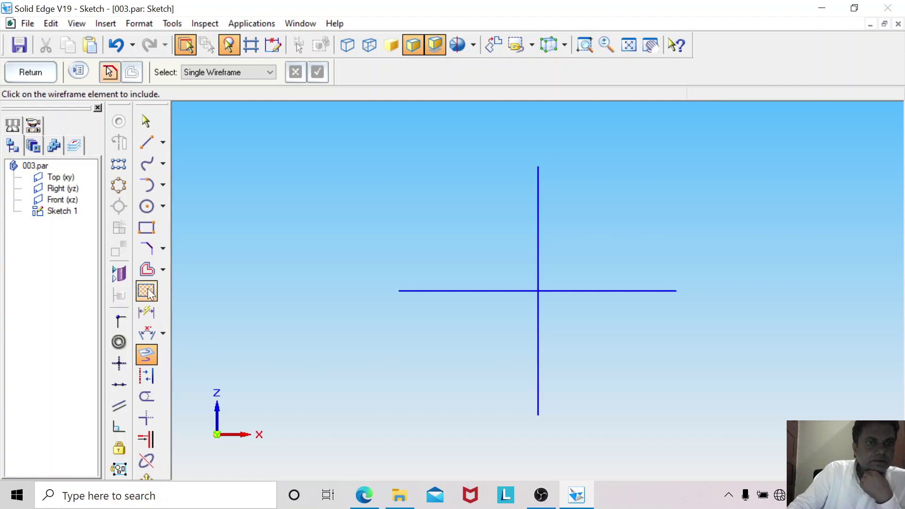
Offset the vertical centre line by 50 mm to both sides.
left_click(147, 269)
left_click(536, 307)
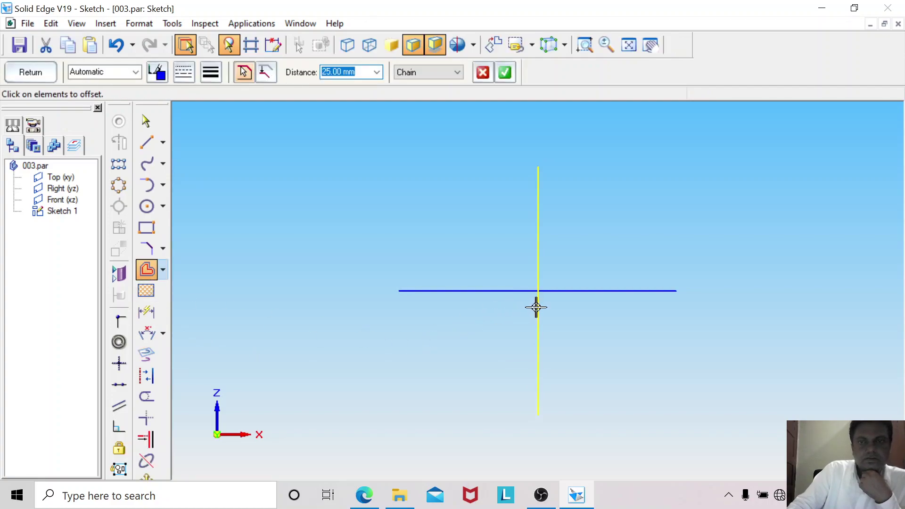
type("50")
key("Return")
left_click(459, 324)
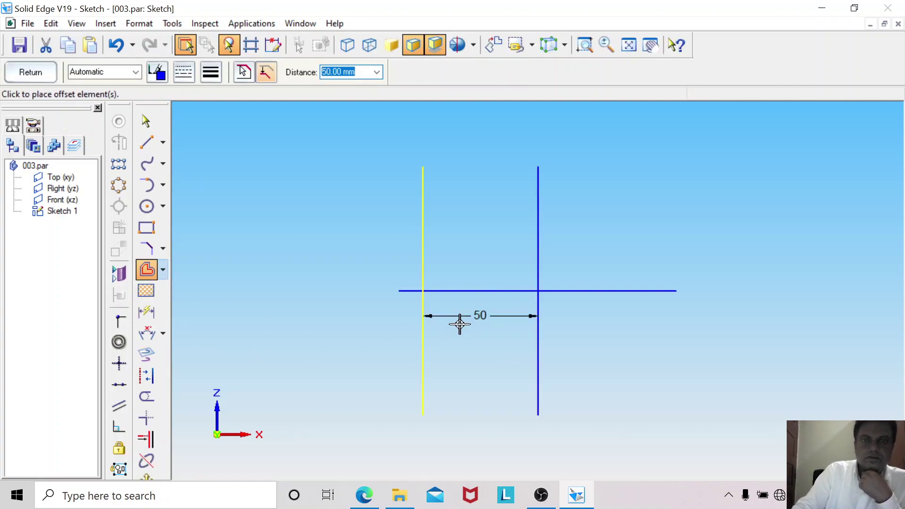
left_click(538, 358)
left_click(597, 367)
Check the jaw grip height in A11.pdf and offset the horizontal reference line upward by 28 mm in the Solid Edge sketch.
left_click(624, 291)
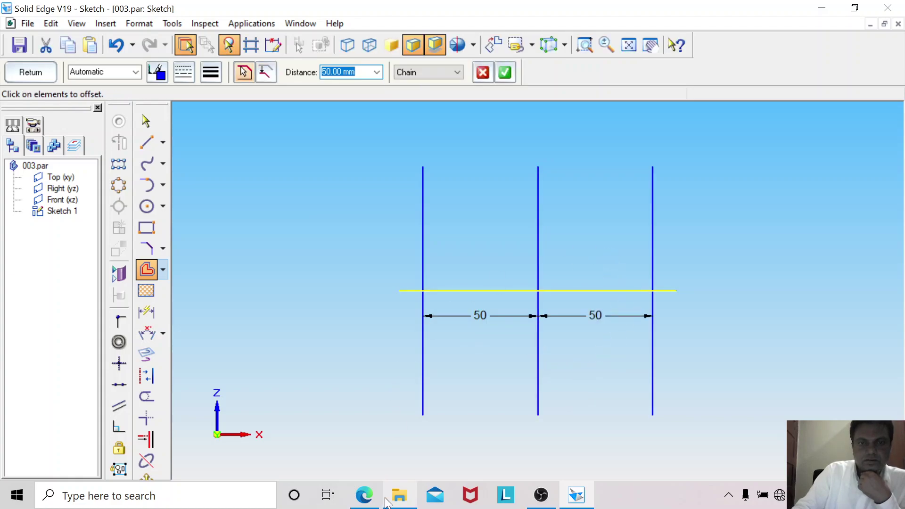
left_click(367, 495)
left_click(366, 495)
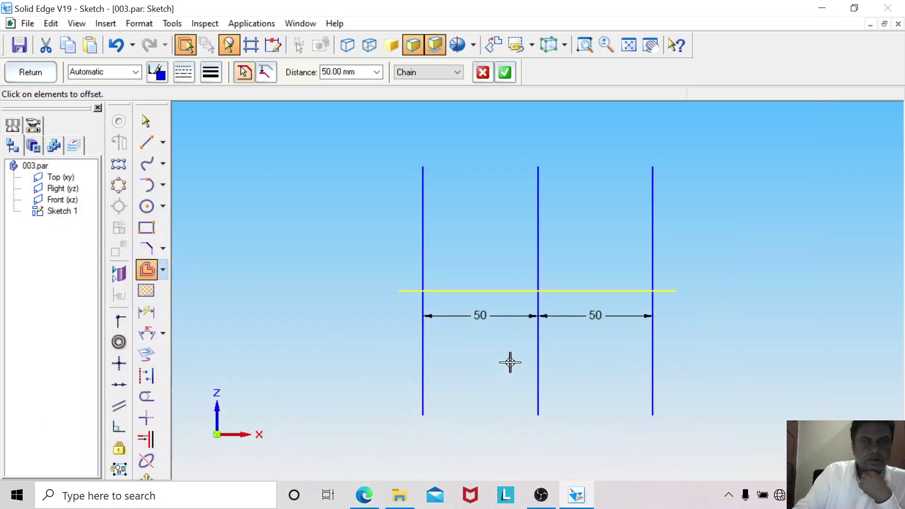
double_click(337, 72)
type("28")
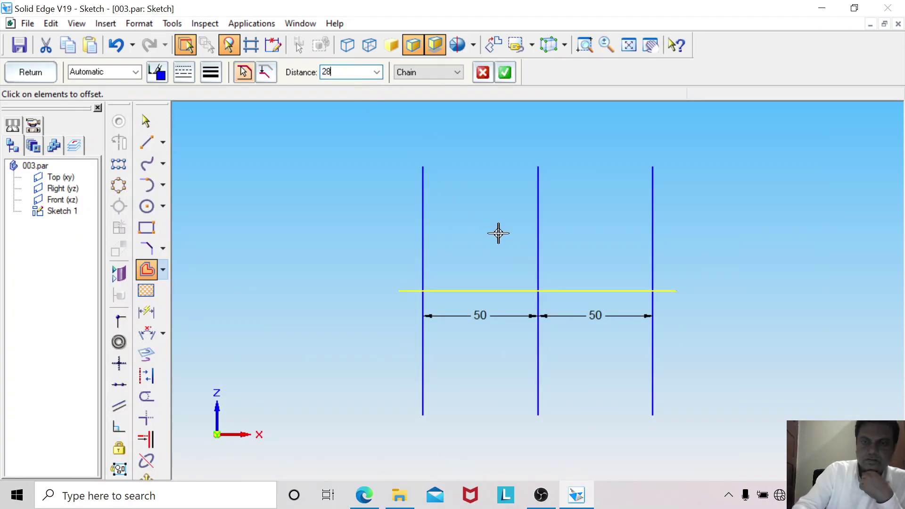
key("Return")
left_click(498, 244)
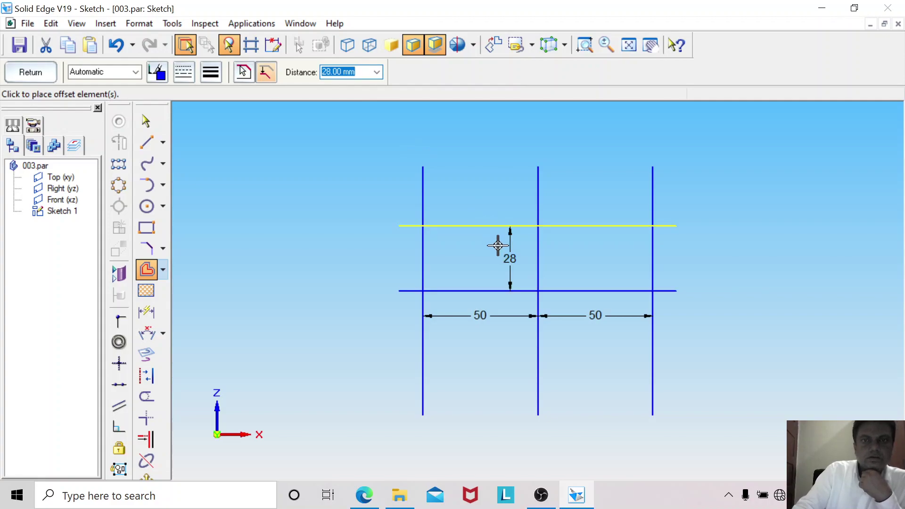
Trim the outer vertical lines and both horizontal lines to their four shared corners, forming a closed rectangle.
left_click(146, 418)
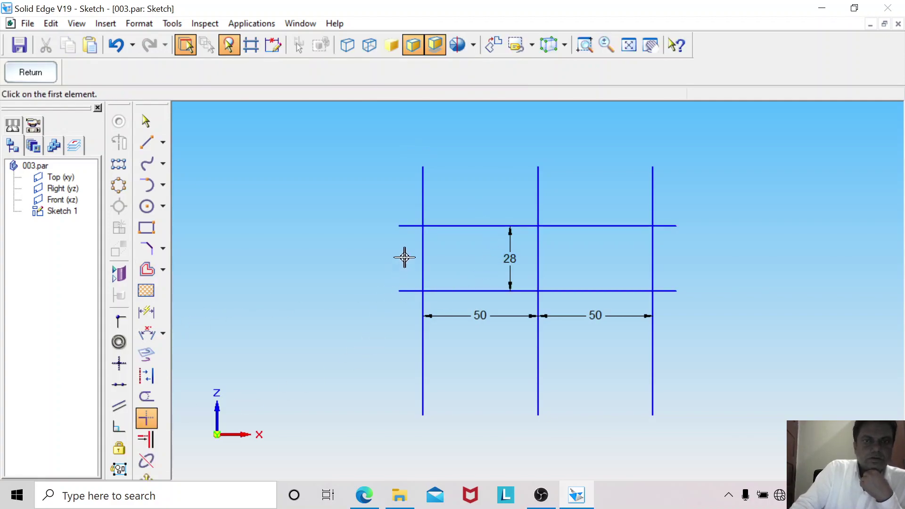
left_click(422, 239)
left_click(436, 228)
left_click(637, 226)
left_click(652, 233)
left_click(652, 278)
left_click(635, 291)
left_click(432, 290)
left_click(422, 276)
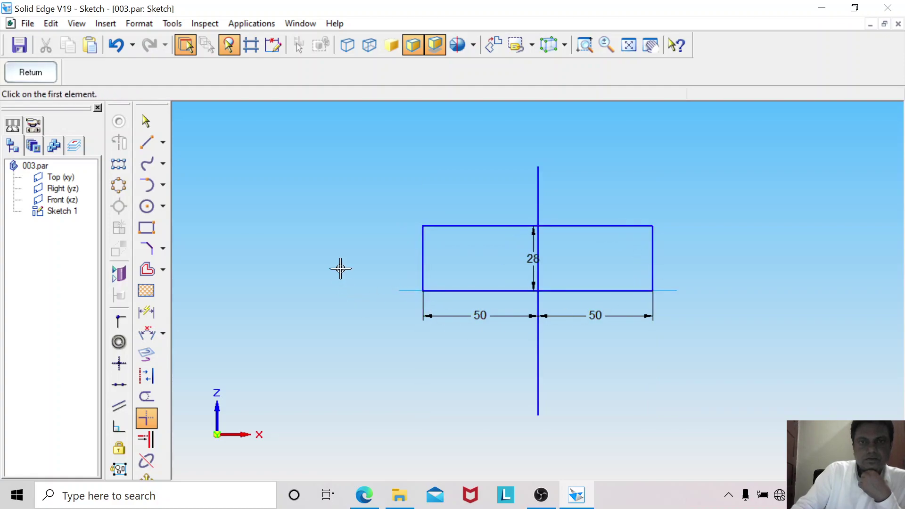
Delete the vertical centre line through the rectangle and finish the sketch.
left_click(150, 123)
right_click(539, 182)
left_click(550, 190)
left_click(44, 73)
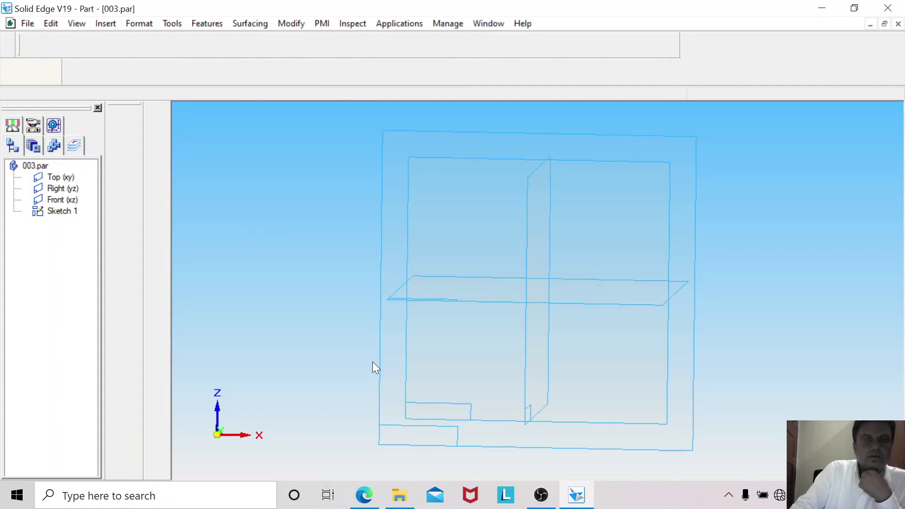
Check the jaw grip thickness in A11.pdf and extrude the rectangle in Solid Edge symmetrically about its sketch plane by 8 mm.
left_click(119, 173)
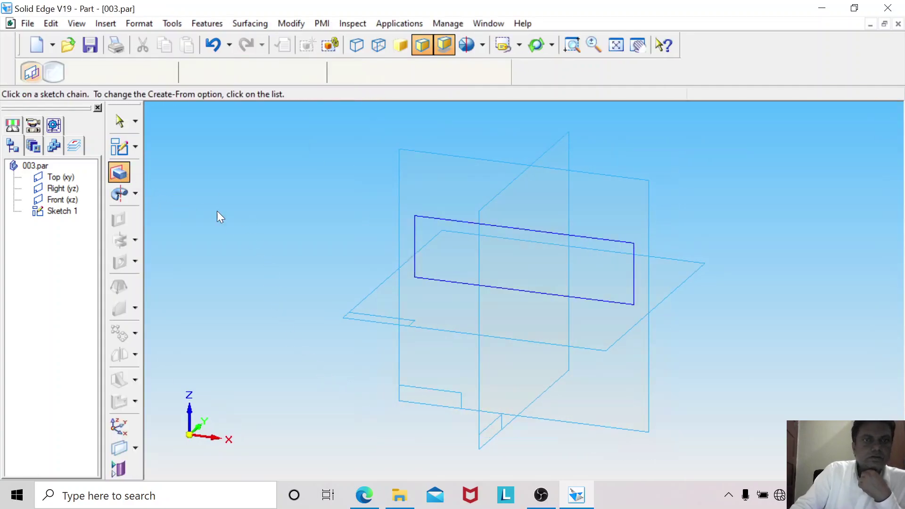
left_click(414, 230)
right_click(272, 197)
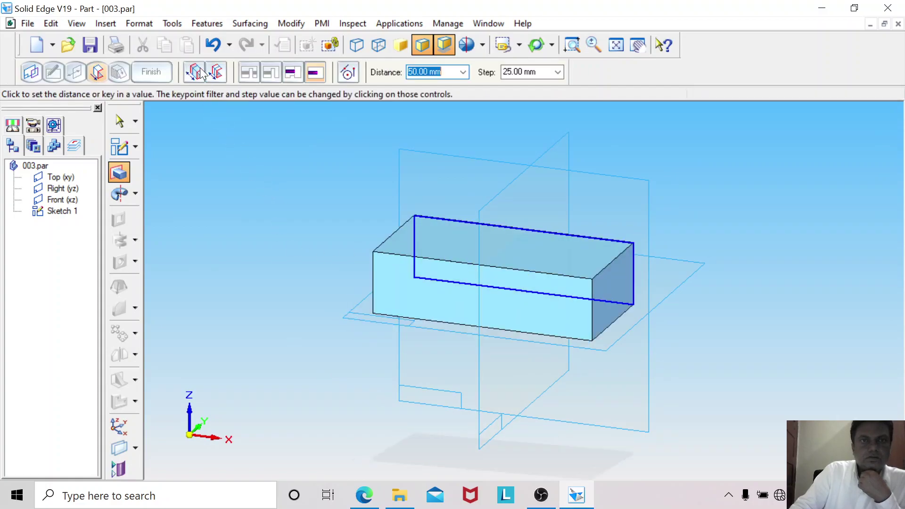
left_click(216, 72)
left_click(369, 504)
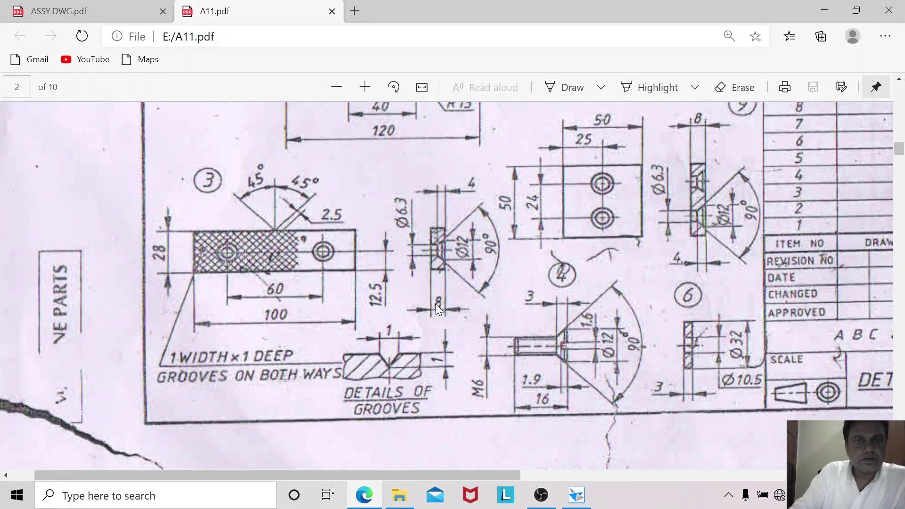
left_click(576, 495)
type("8")
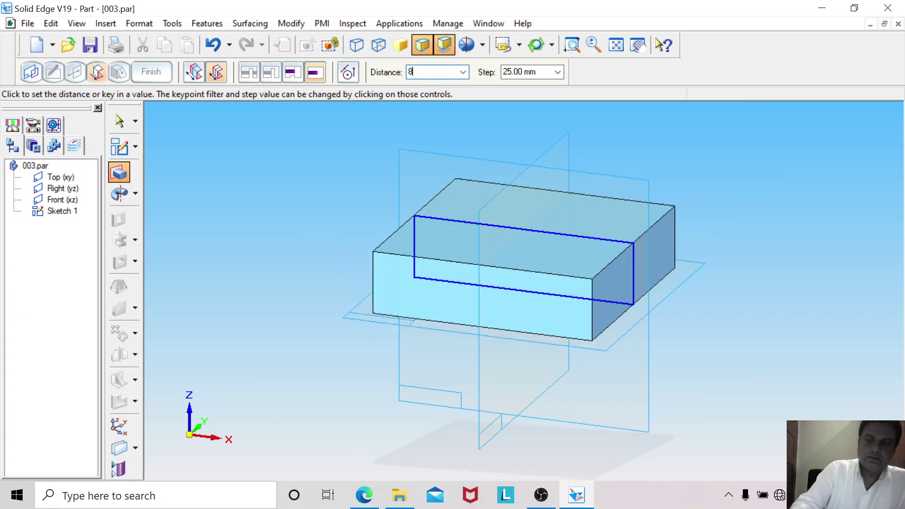
Extrude the rectangular profile symmetrically to a distance of 8 mm and hide its sketch.
key("Return")
key("Return")
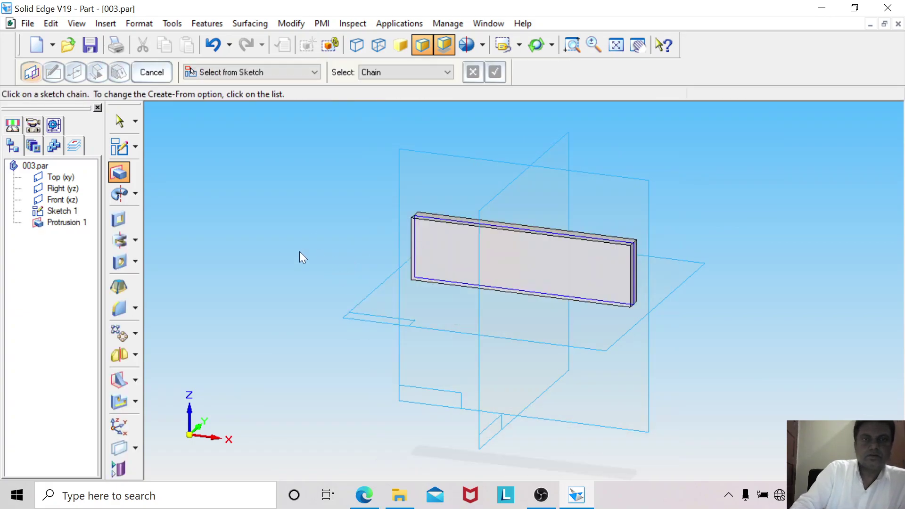
left_click(127, 125)
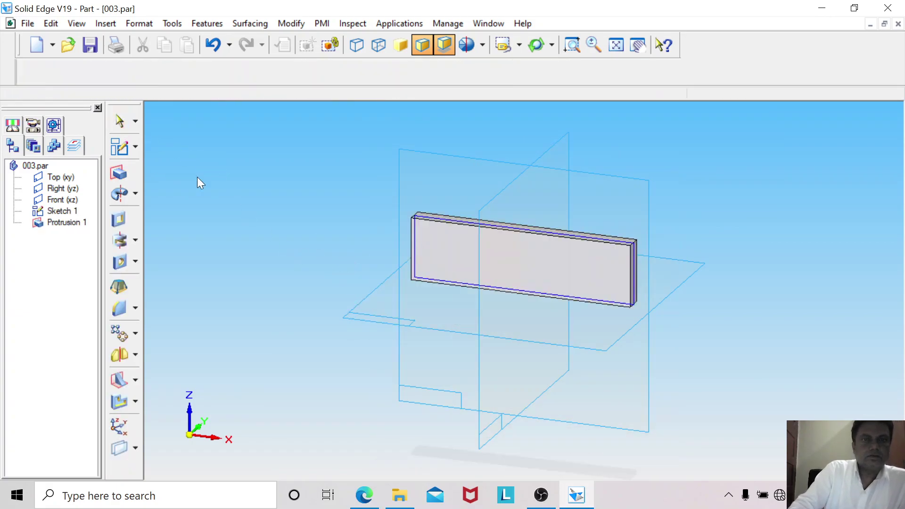
right_click(453, 223)
left_click(485, 353)
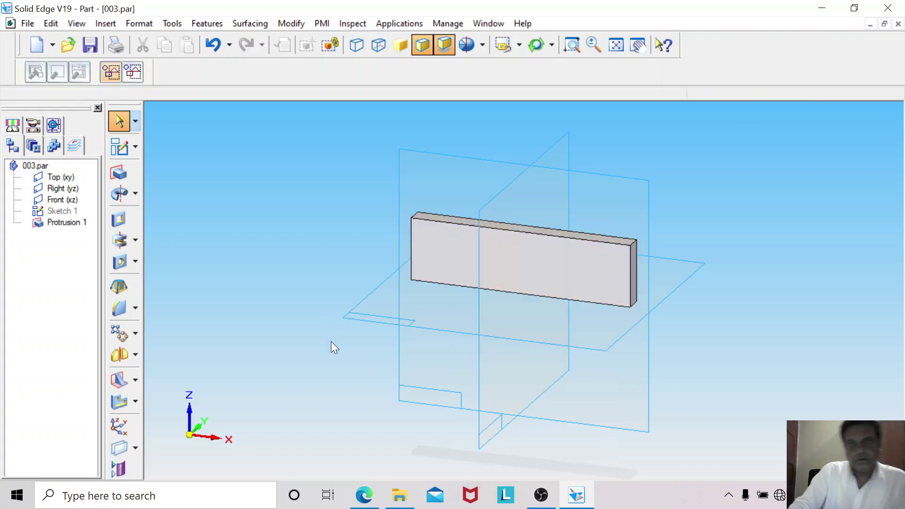
middle_click_drag(347, 338, 401, 361)
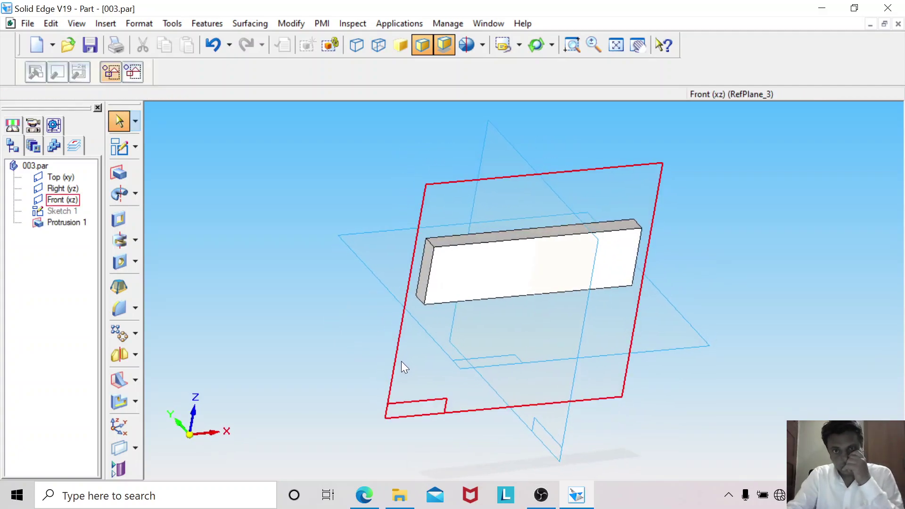
Check part 3 in the A11.pdf drawing and start a hole on the plate's large front face with type Countersink.
left_click(327, 383)
left_click(364, 496)
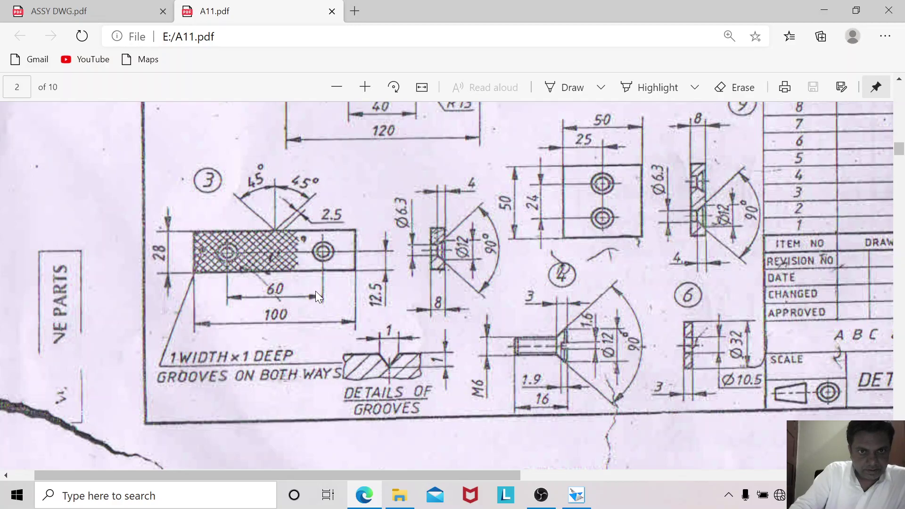
left_click(584, 498)
left_click(120, 262)
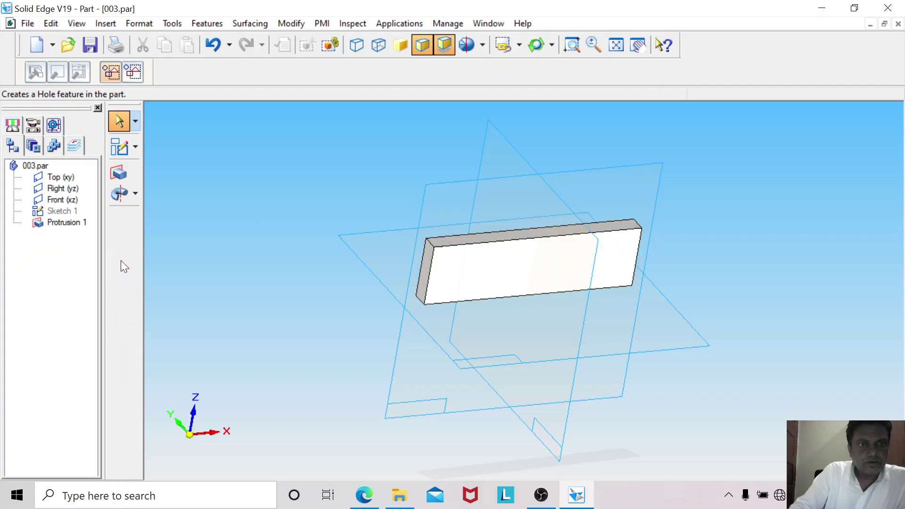
left_click(456, 278)
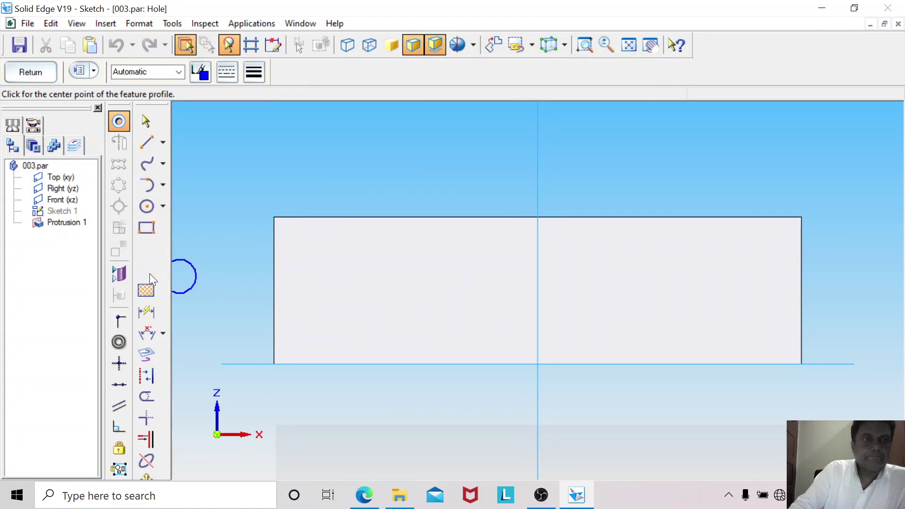
left_click(79, 71)
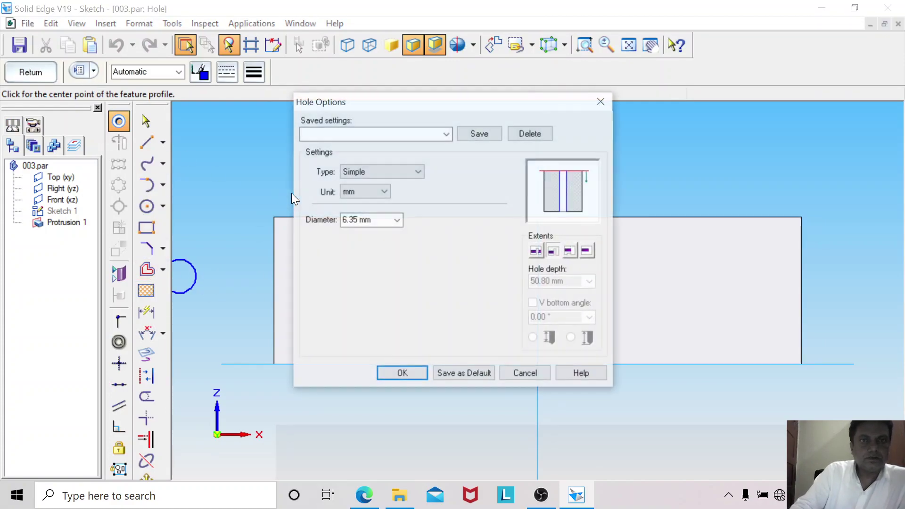
left_click(360, 171)
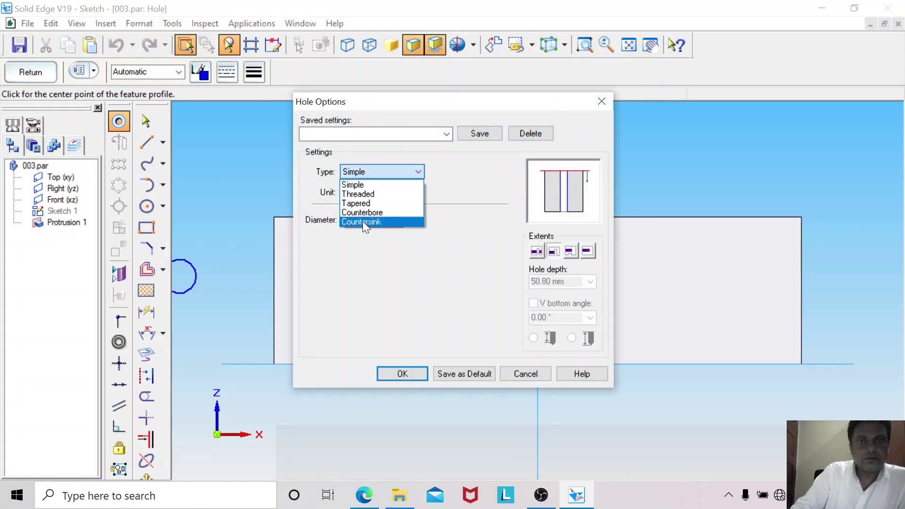
left_click(363, 222)
Set the hole diameter to 6.3 mm, countersink diameter to 12 mm and countersink angle to 90°, with through-all extent, following the A11.pdf drawing.
double_click(358, 220)
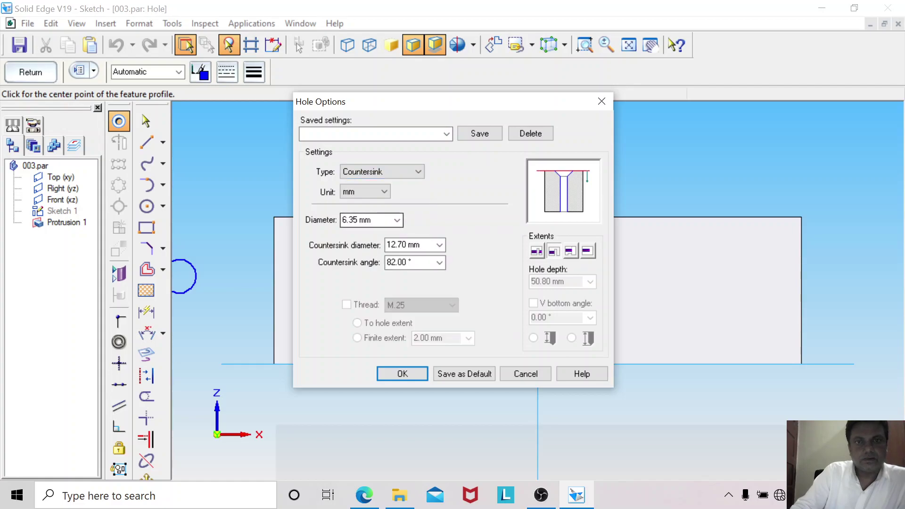
left_click(364, 496)
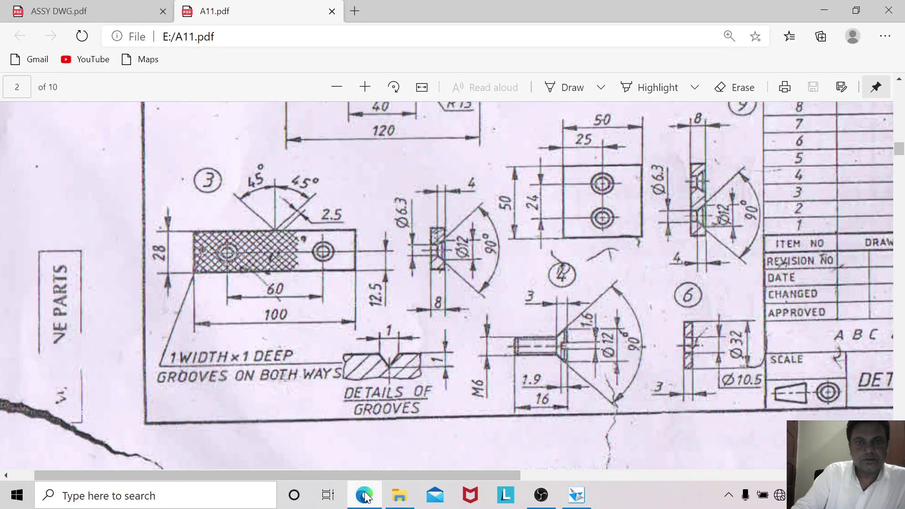
left_click(365, 496)
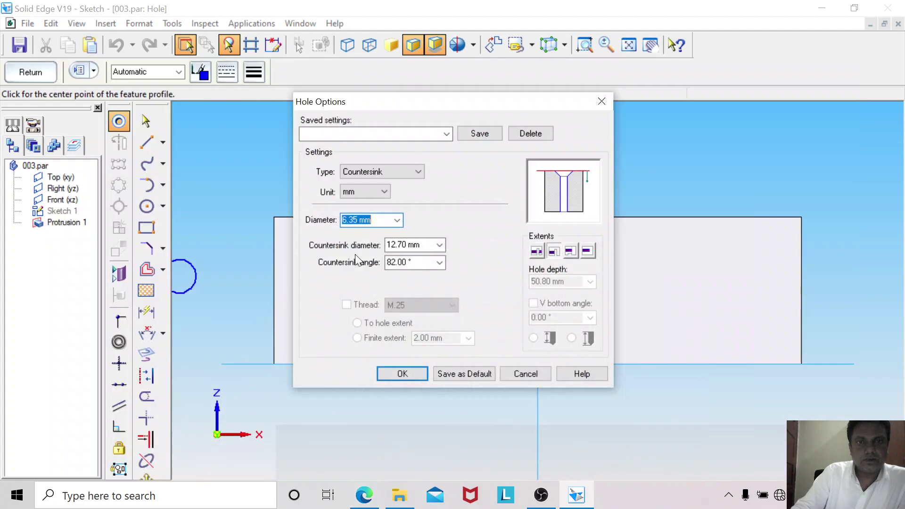
type("6.3")
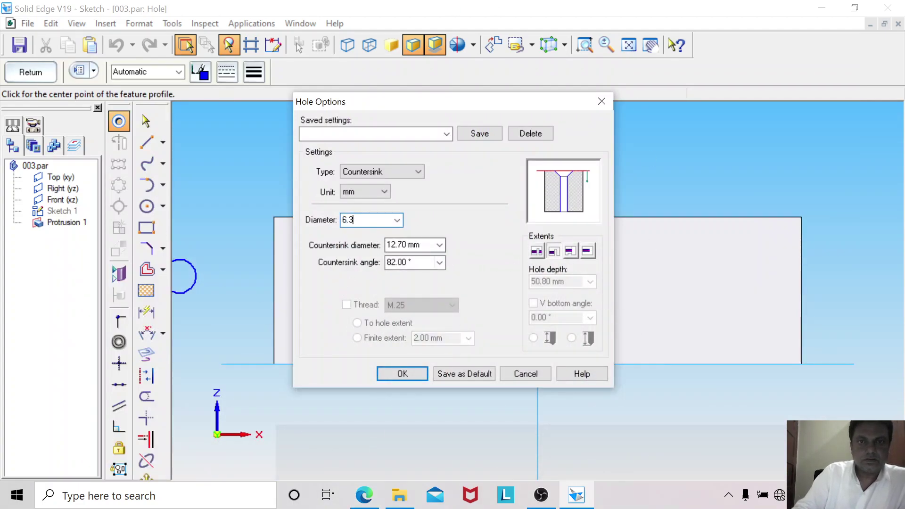
key("Tab")
type("12")
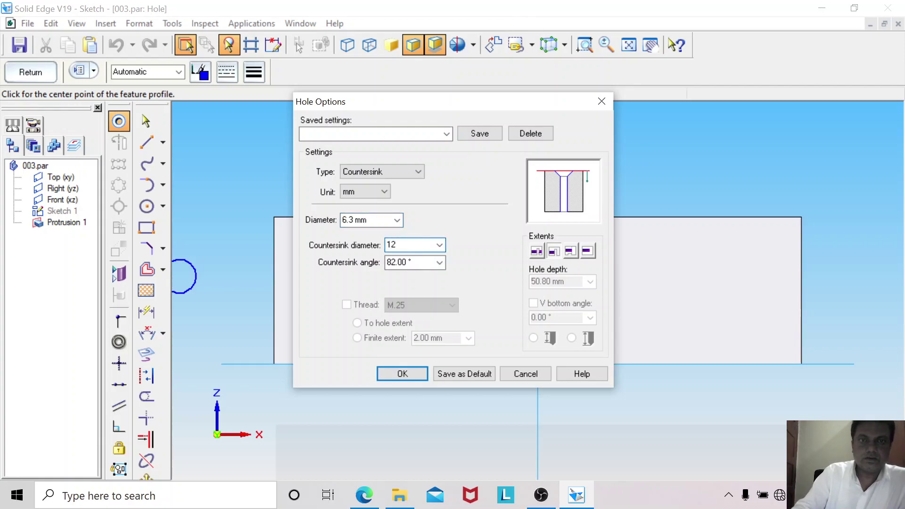
left_click(362, 501)
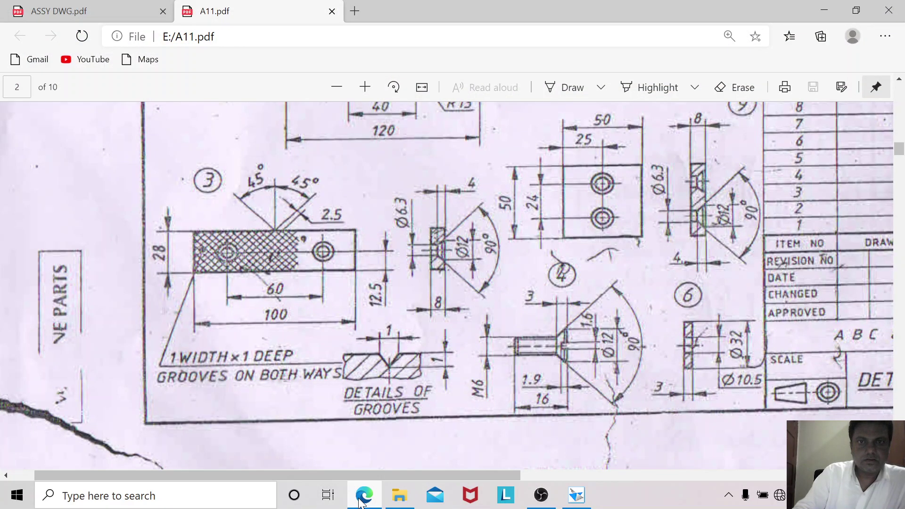
left_click(362, 500)
key("Tab")
type("90")
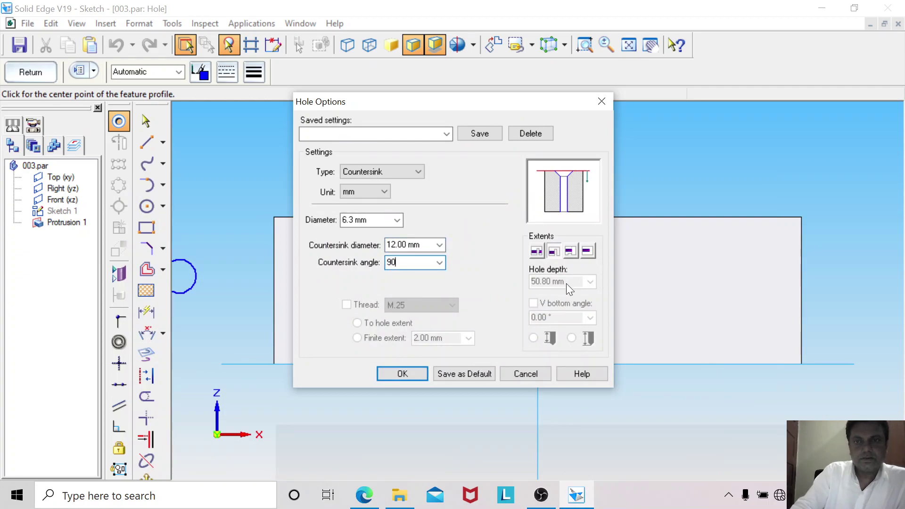
left_click(535, 251)
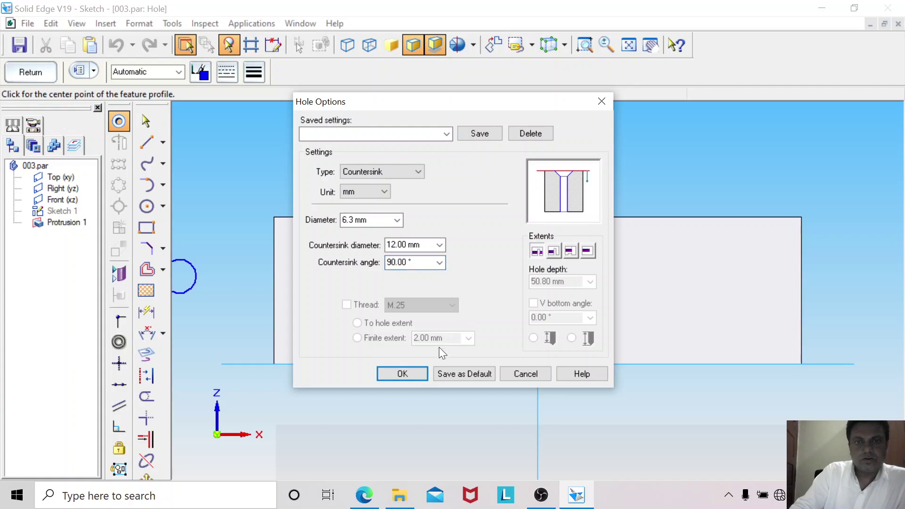
left_click(402, 374)
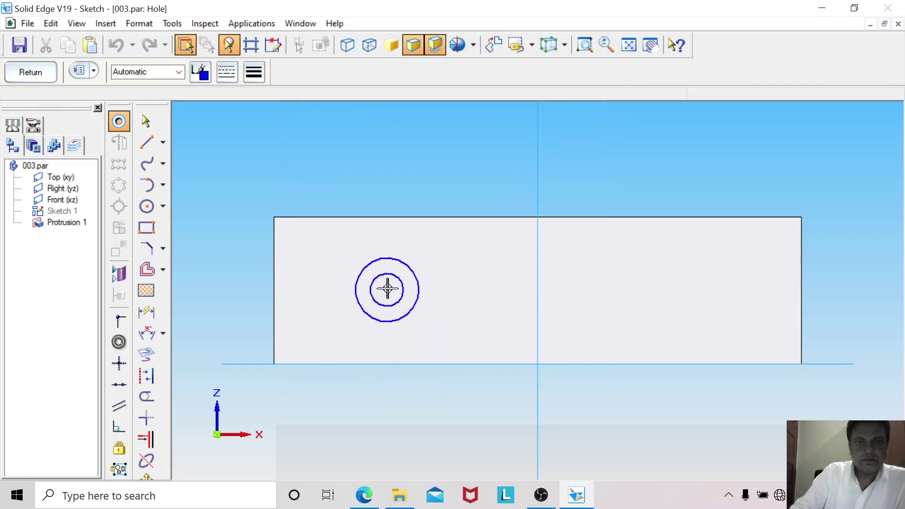
Place two holes level with each other on the plate's face and dimension the left one 12.5 mm above the bottom reference plane.
left_click(385, 288)
left_click(725, 288)
left_click(147, 312)
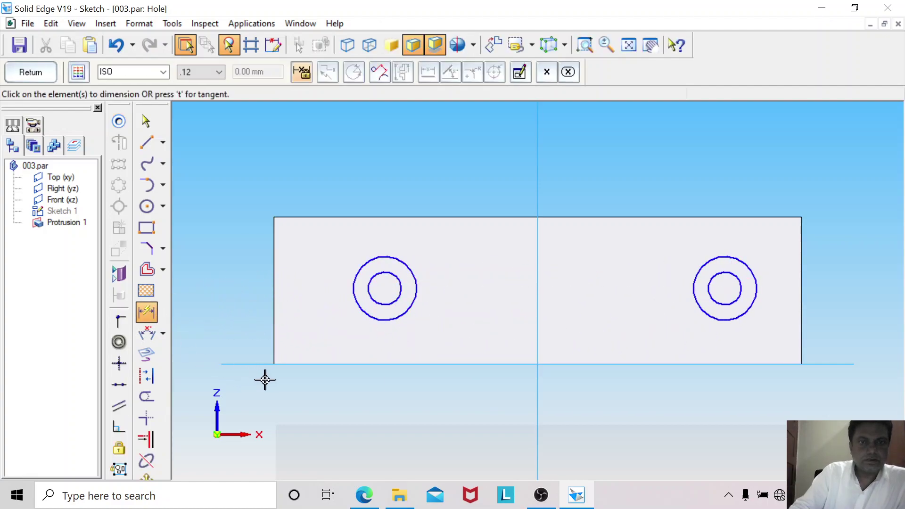
left_click(259, 364)
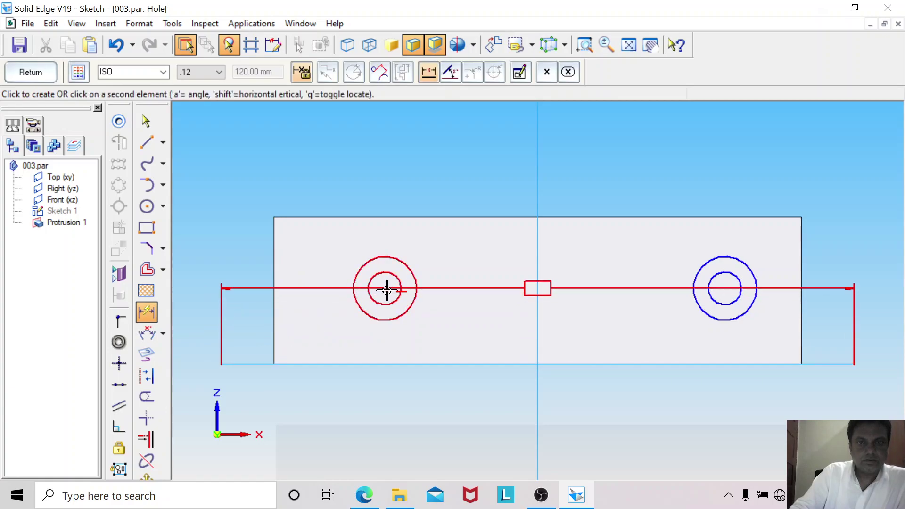
left_click(387, 289)
left_click(224, 325)
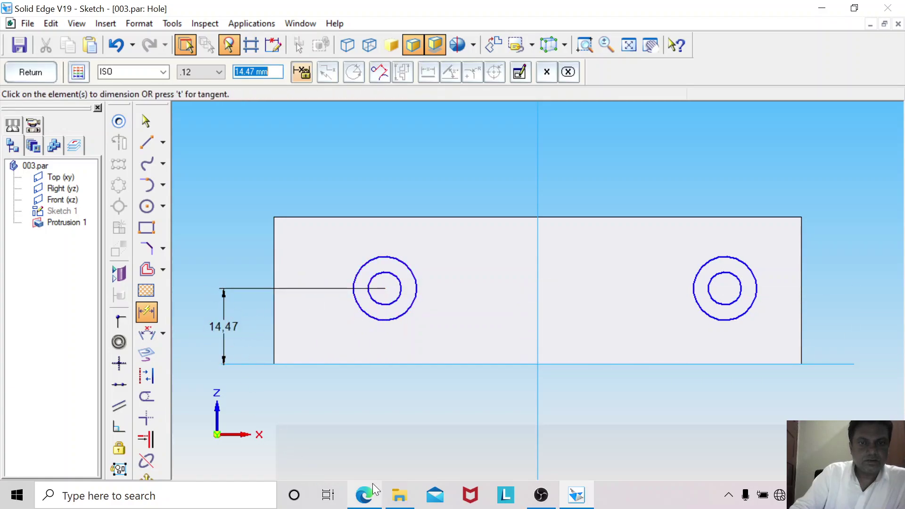
left_click(364, 495)
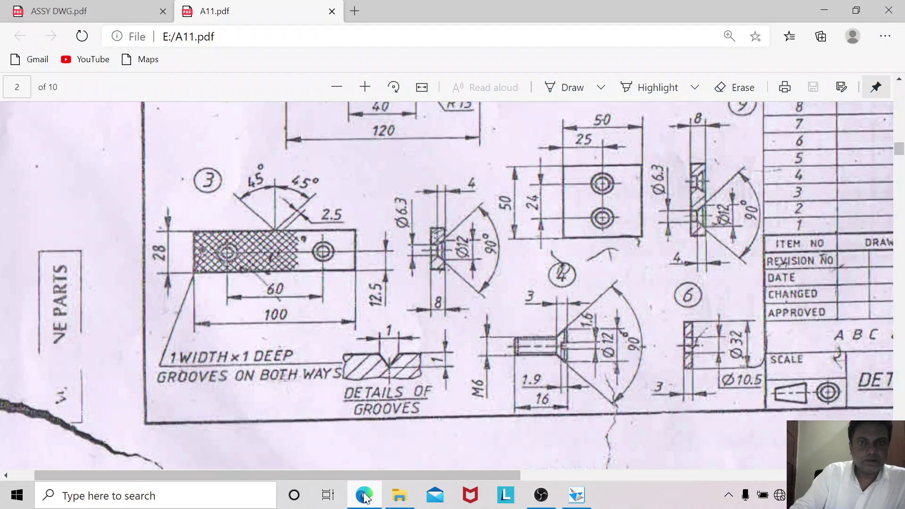
left_click(364, 495)
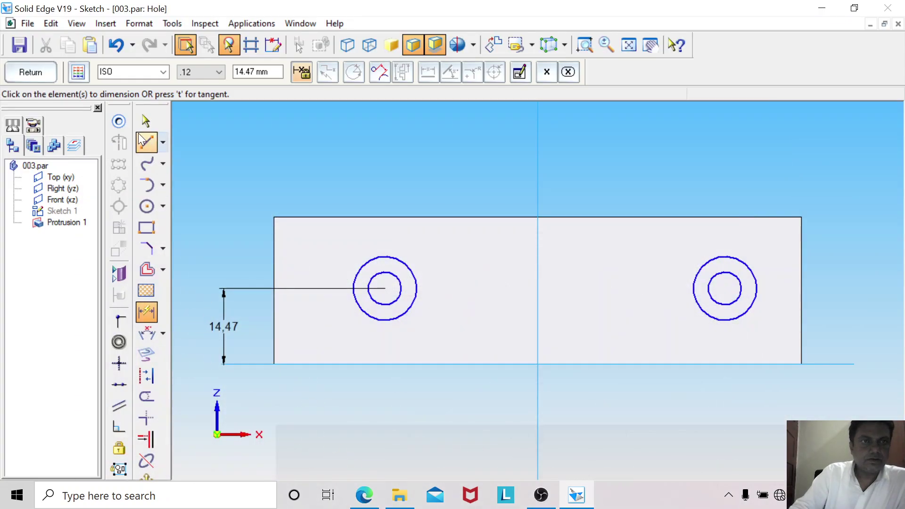
left_click(254, 72)
double_click(254, 71)
type("12.5")
key("Return")
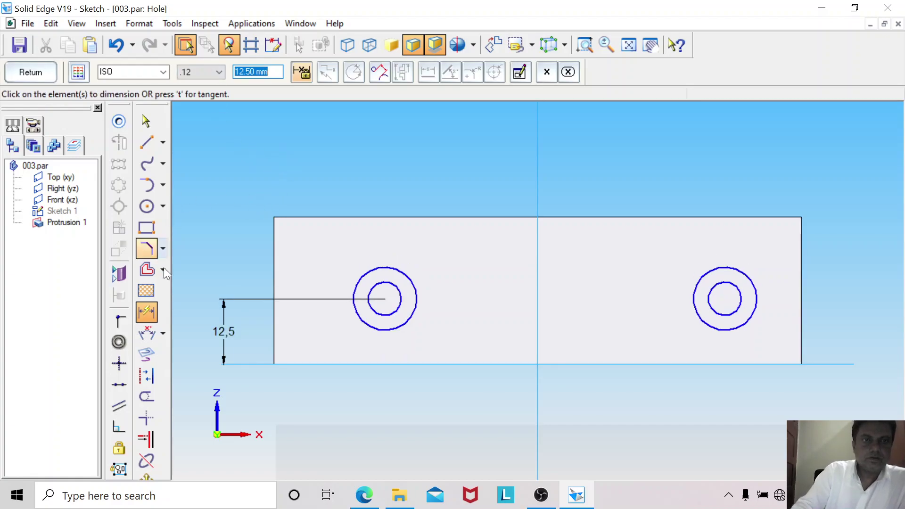
left_click(538, 307)
left_click(385, 299)
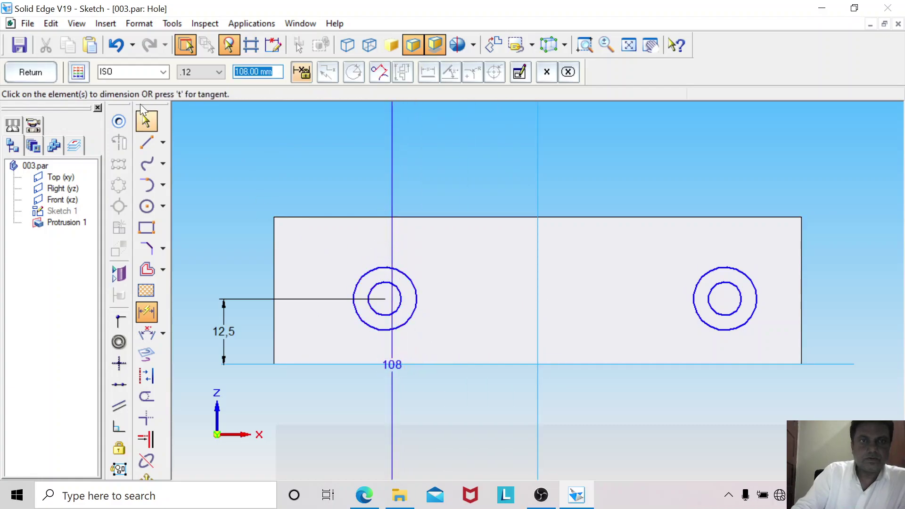
left_click(116, 44)
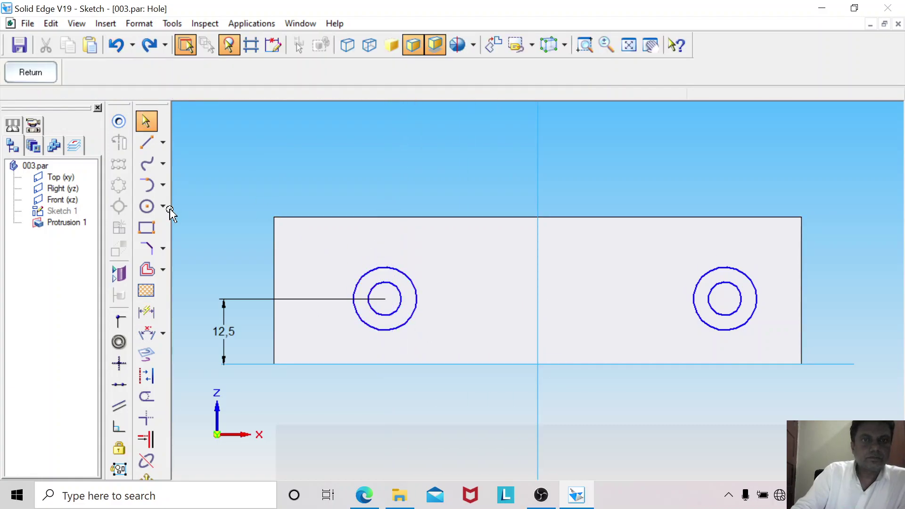
Dimension the left hole's centre 30 mm horizontally from the vertical centre plane.
left_click(147, 312)
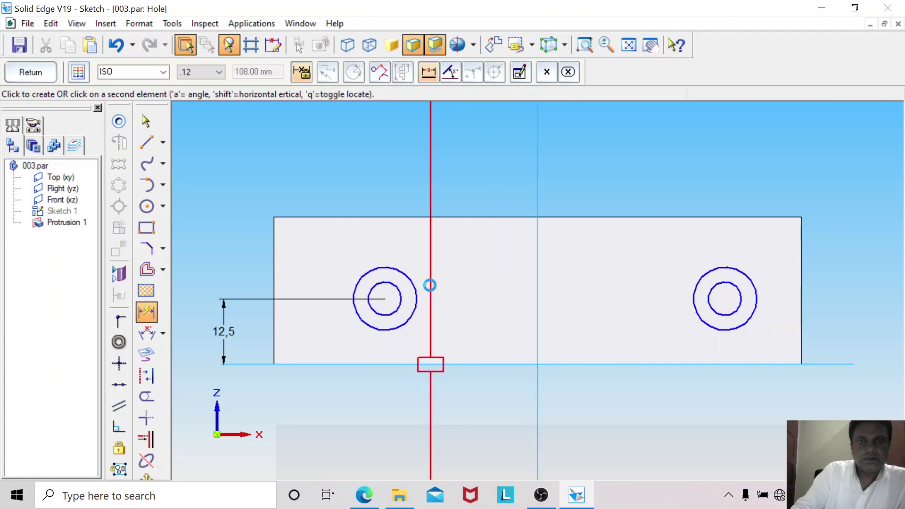
left_click(387, 301)
left_click(390, 182)
type("30")
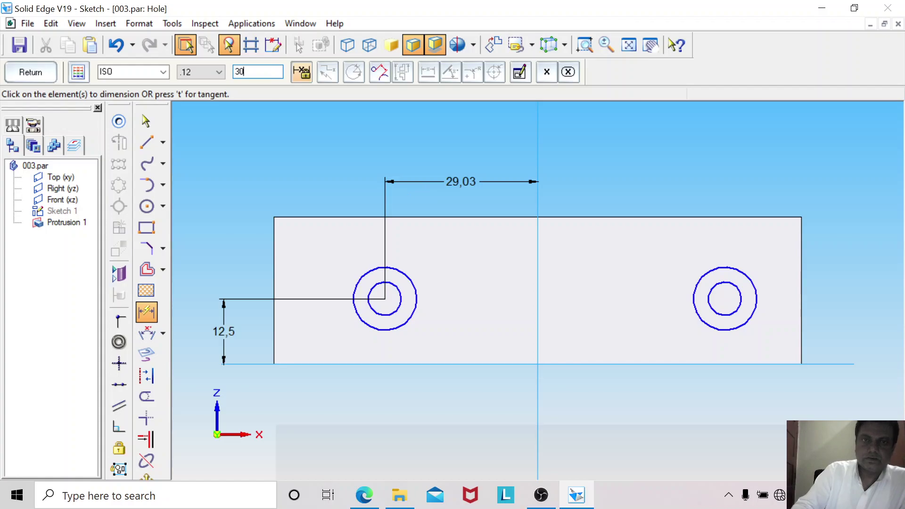
key("Return")
Dimension the horizontal spacing between the two hole centres and set it to 60 mm.
left_click(401, 274)
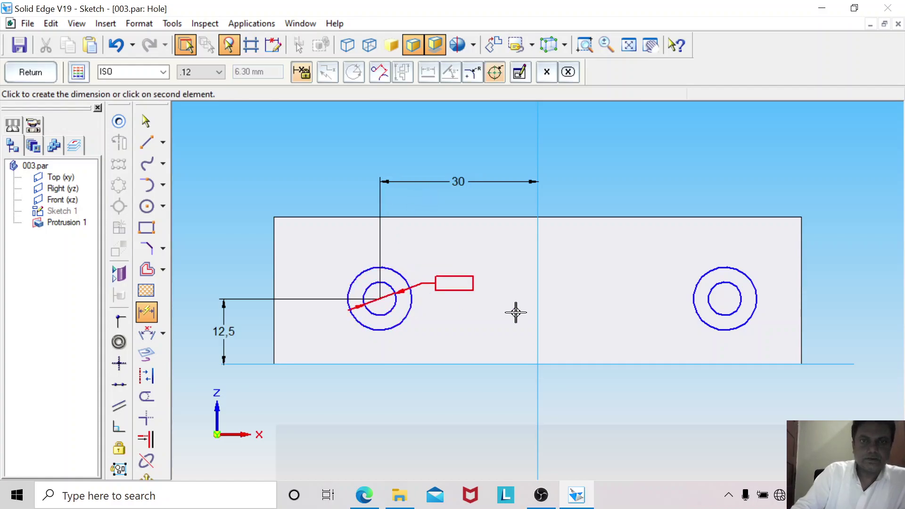
left_click(725, 299)
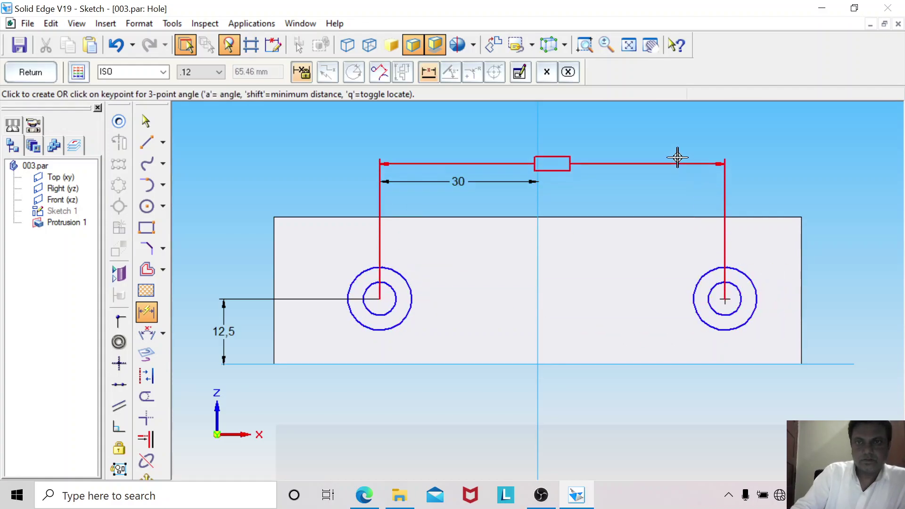
left_click(674, 148)
type("6")
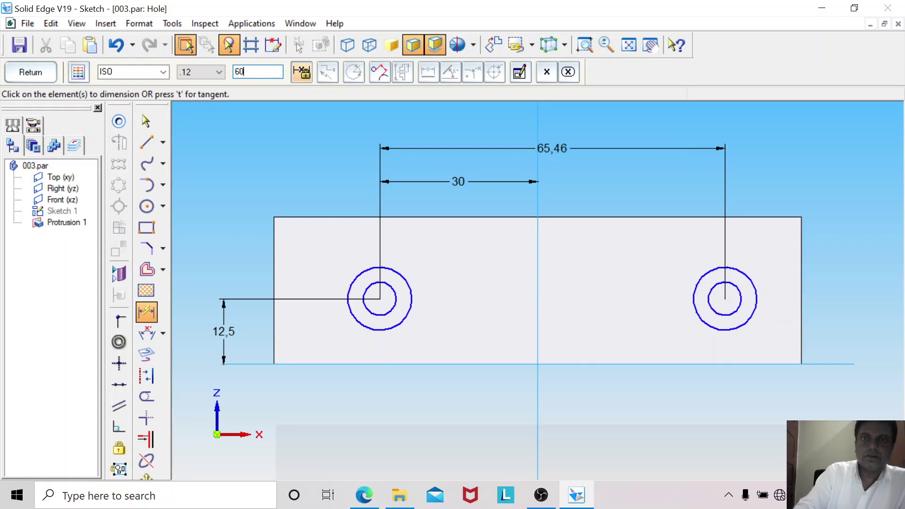
type("0")
key("Return")
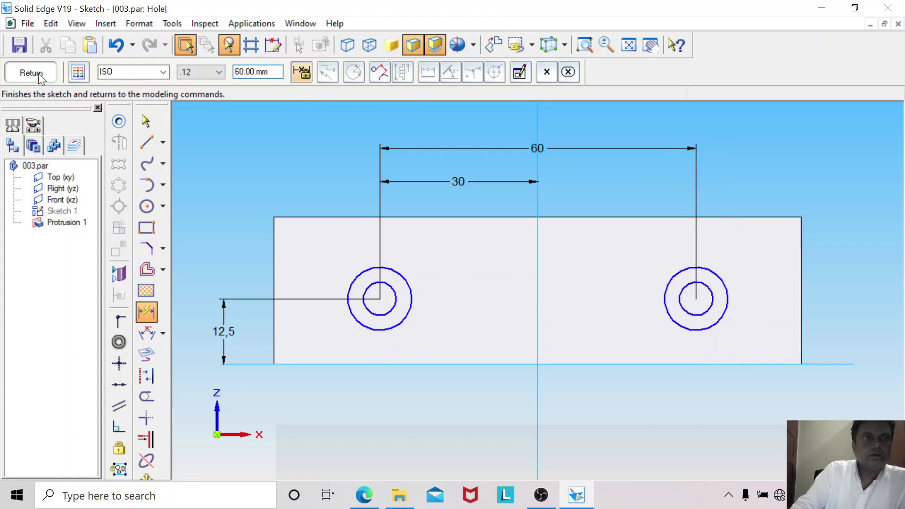
Close the hole profile, finish the countersunk hole feature and switch to the A11.pdf drawing to check part 3's groove details.
left_click(39, 72)
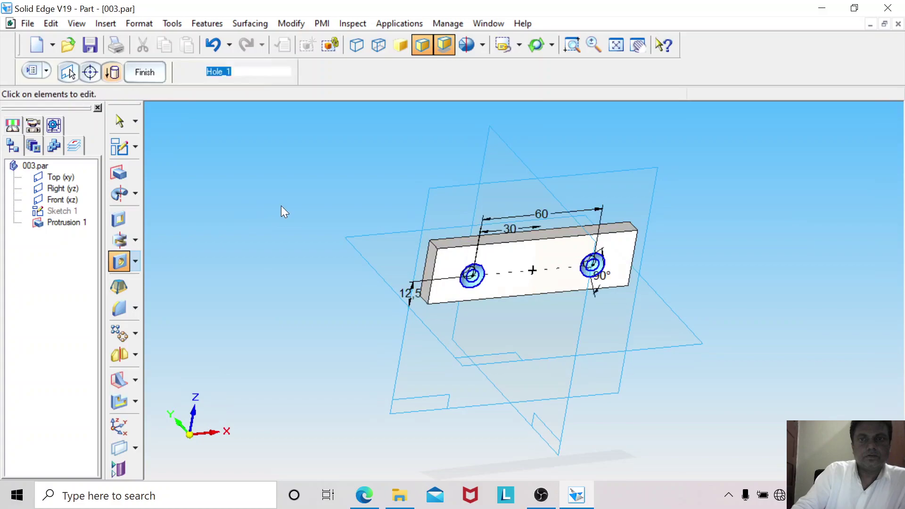
right_click(281, 205)
middle_click_drag(298, 277, 276, 333)
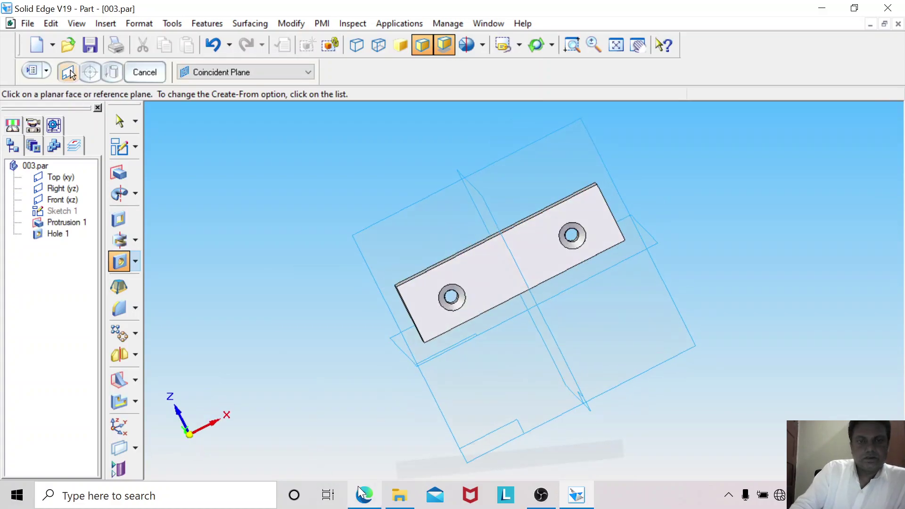
left_click(364, 495)
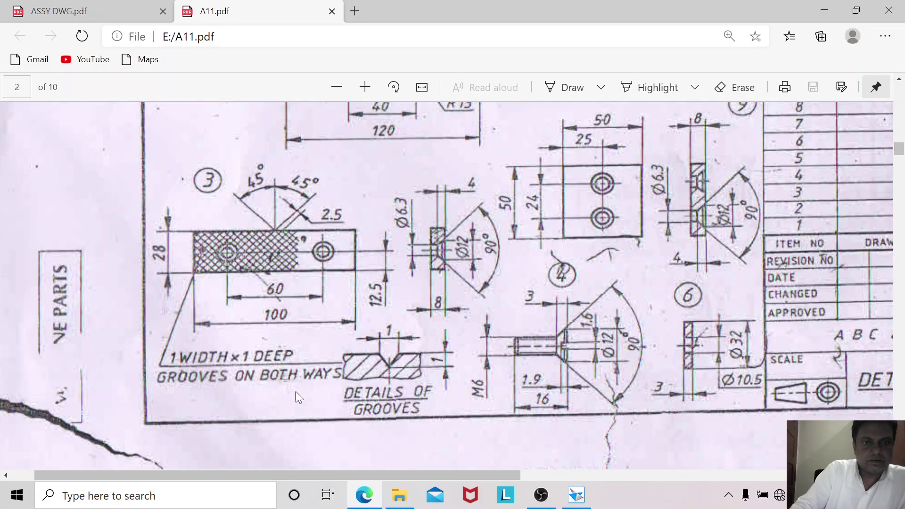
Switch back to Solid Edge, leave the hole command and hide all reference planes of the part.
left_click(576, 495)
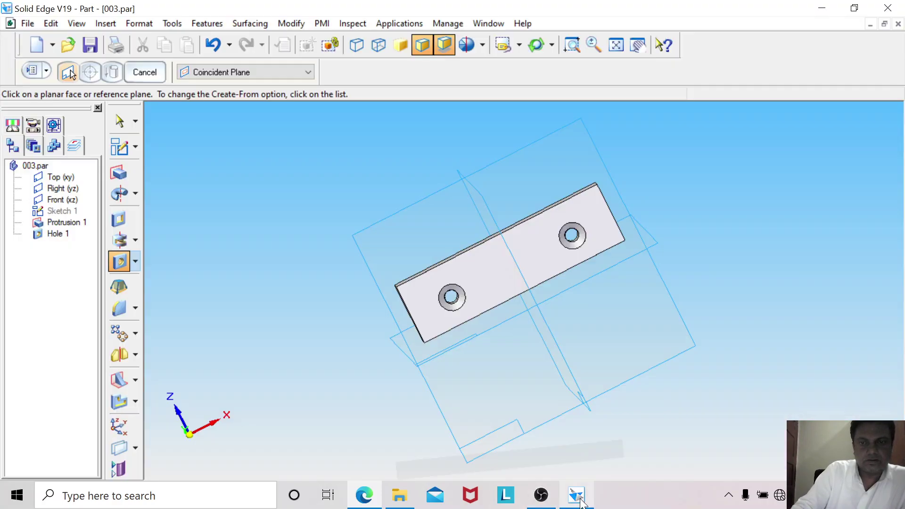
middle_click_drag(324, 291, 248, 256)
key("ctrl+i")
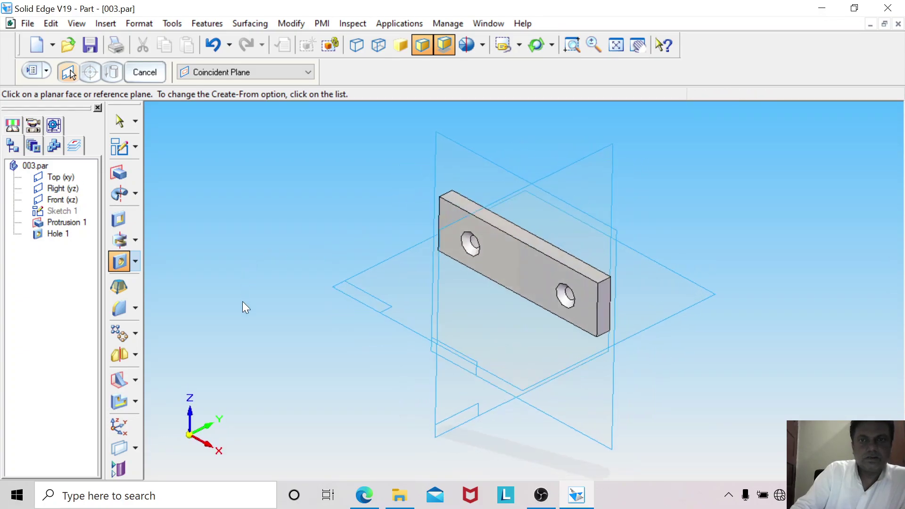
key("Escape")
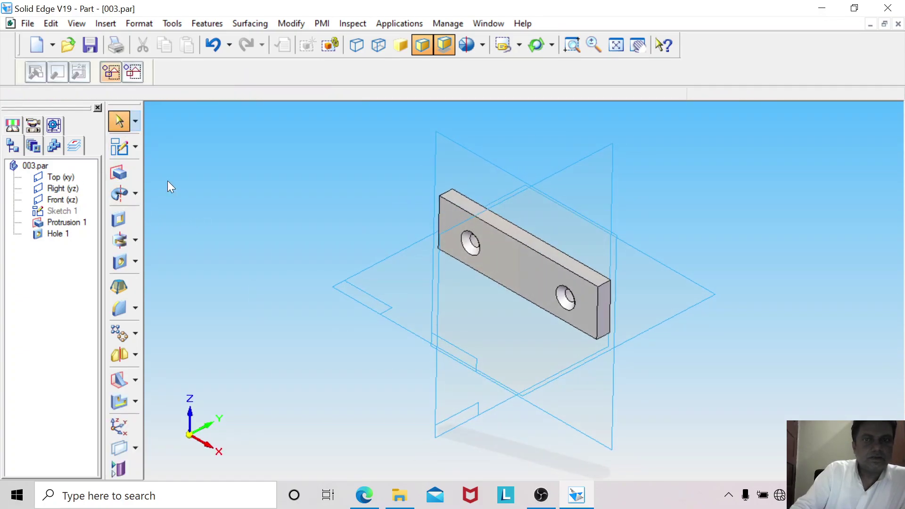
left_click(170, 24)
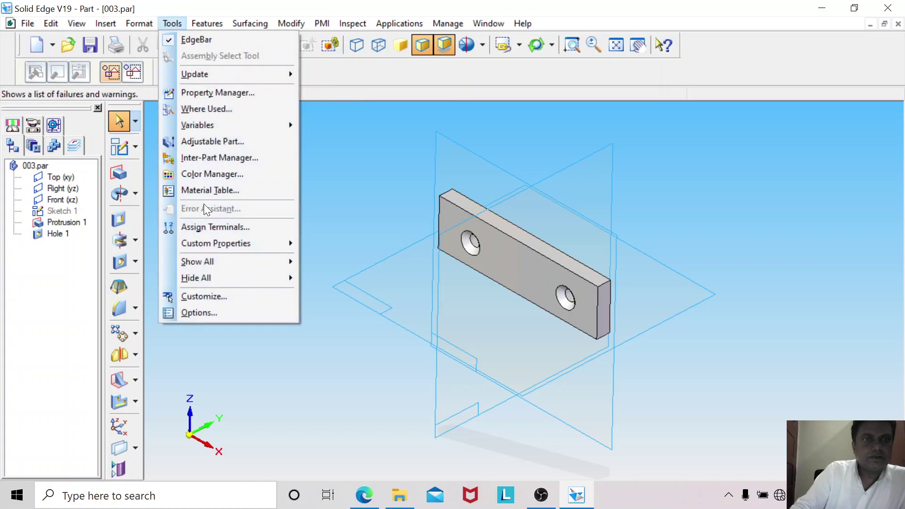
mouse_move(268, 283)
left_click(335, 294)
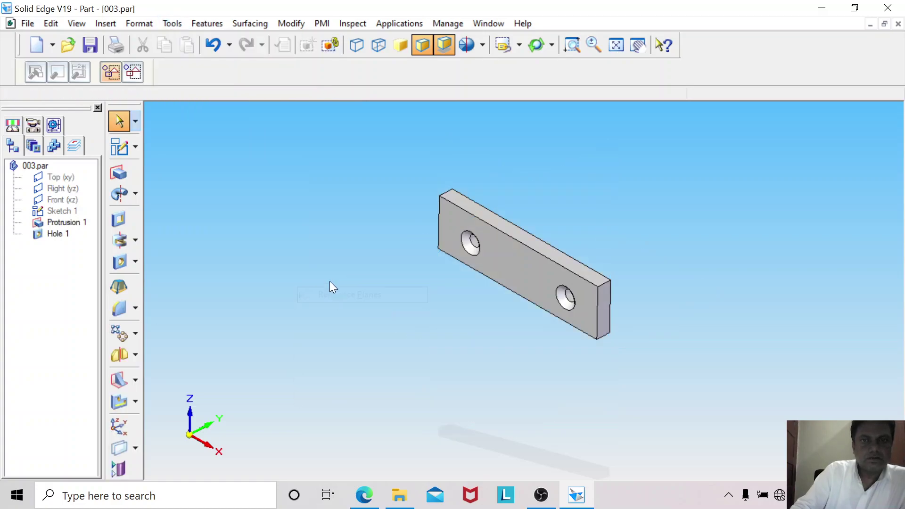
Compare the plate and its countersunk holes with part 3 in the A11.pdf drawing, and return to the Solid Edge model.
middle_click_drag(482, 259, 514, 330)
left_click(364, 495)
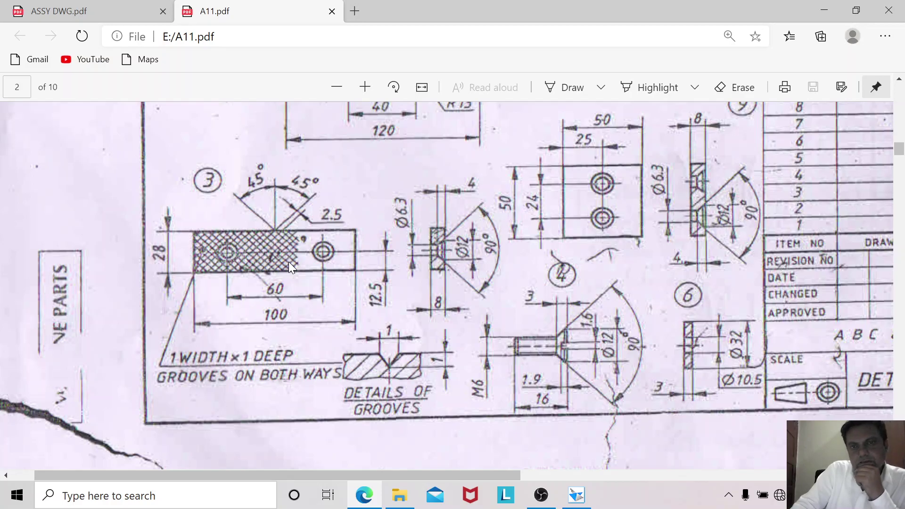
left_click(576, 495)
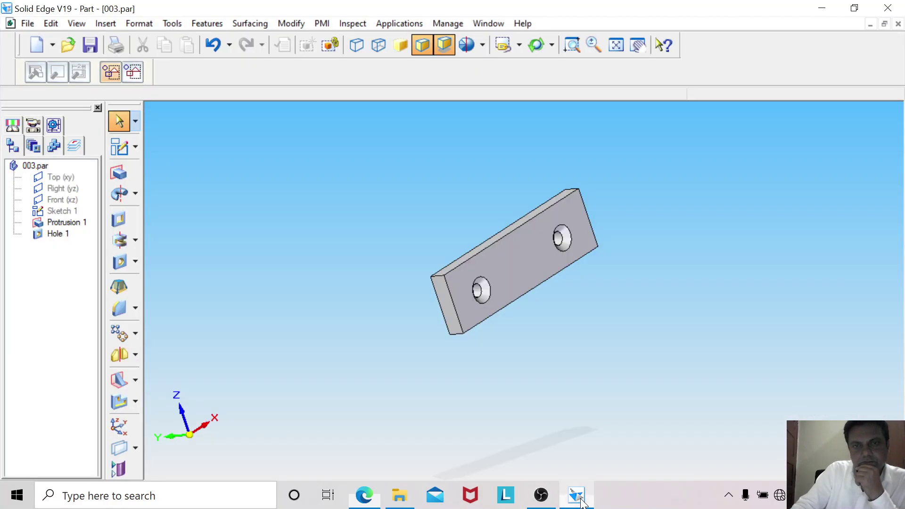
middle_click_drag(446, 243, 378, 305)
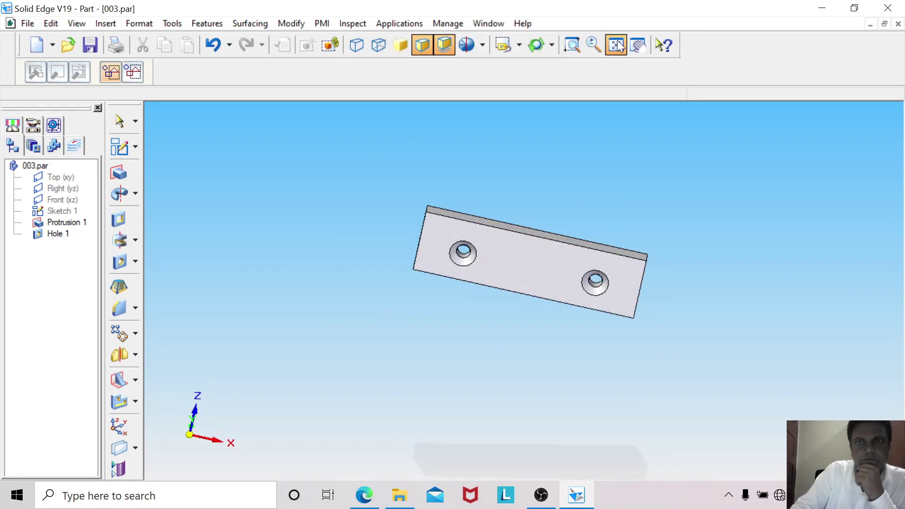
Save the finished plate in its existing file, 003.par.
left_click(614, 47)
left_click(28, 23)
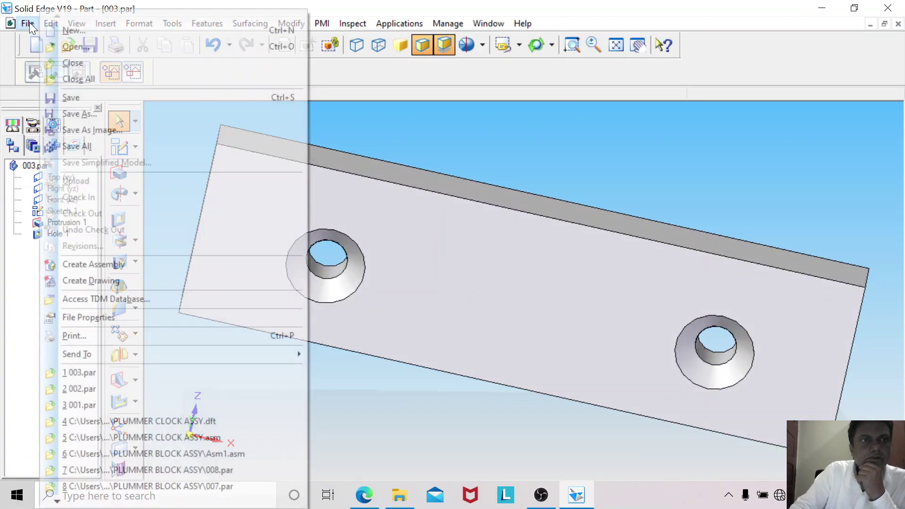
left_click(63, 97)
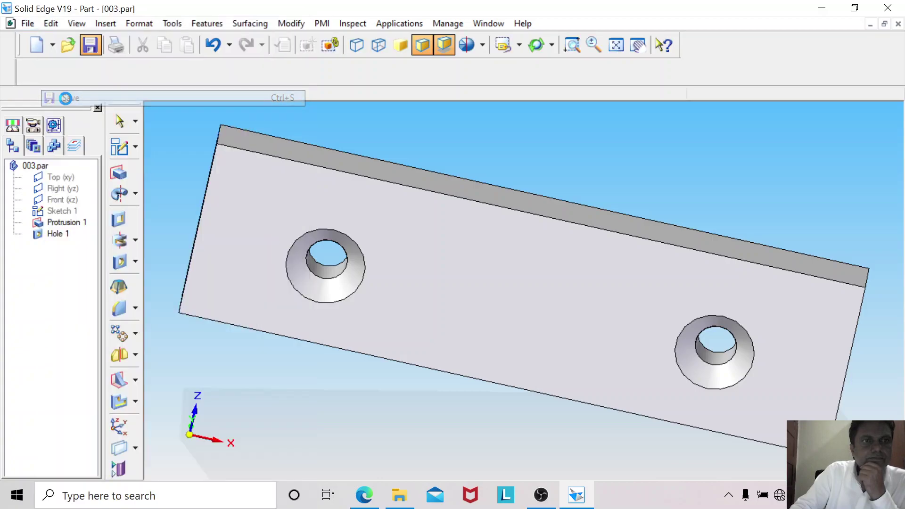
Set the part's base style to Yellow in the Color Manager.
left_click(181, 25)
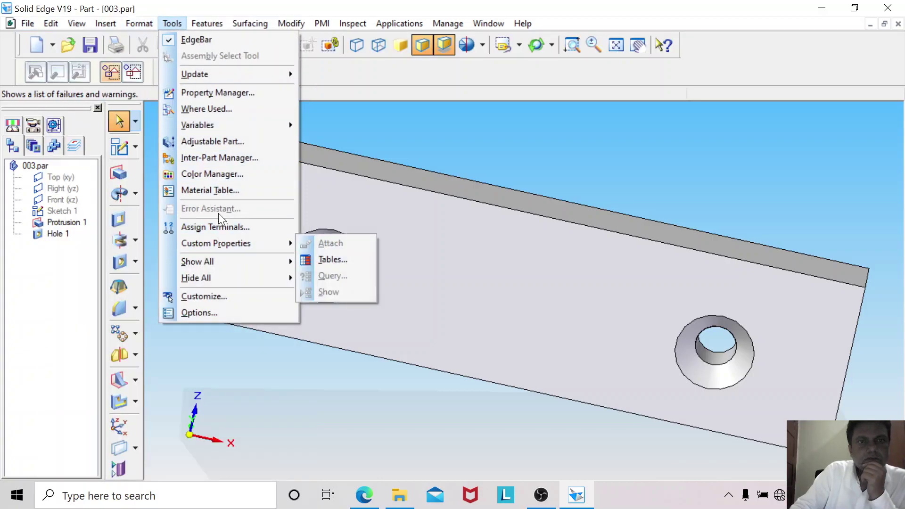
left_click(219, 174)
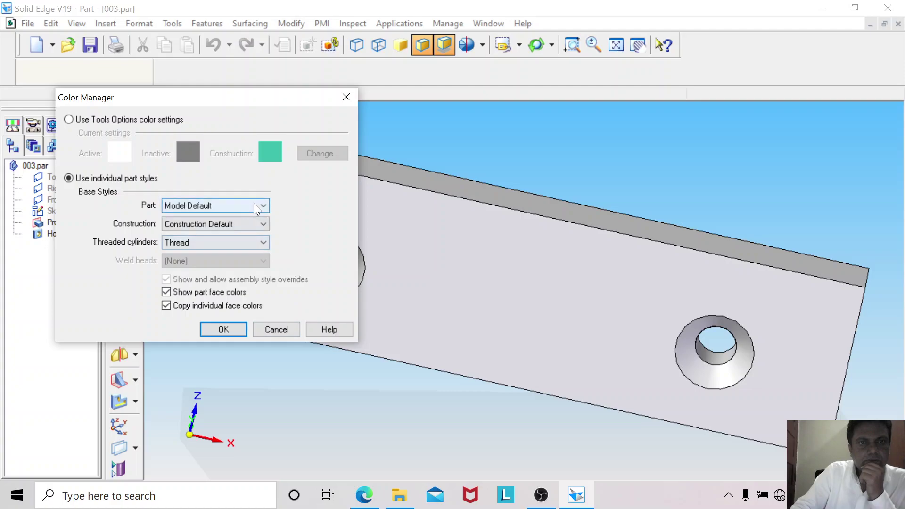
left_click(253, 206)
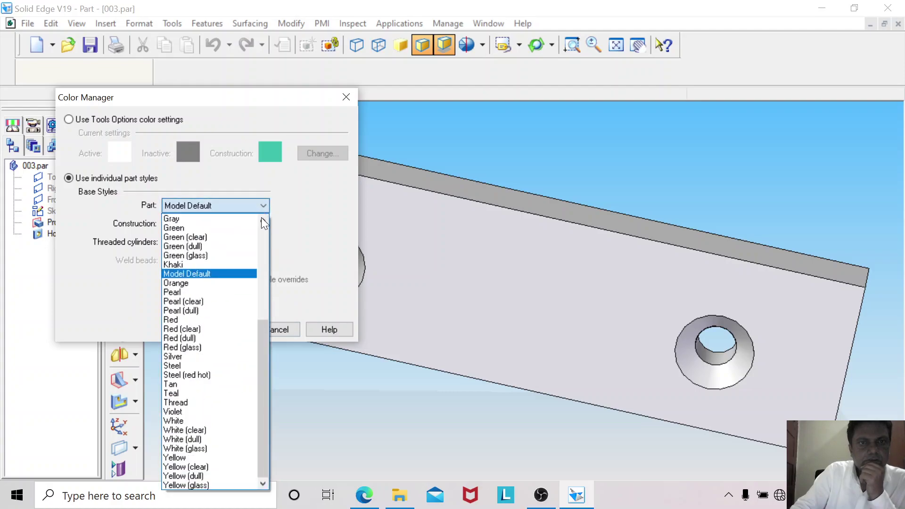
left_click(195, 460)
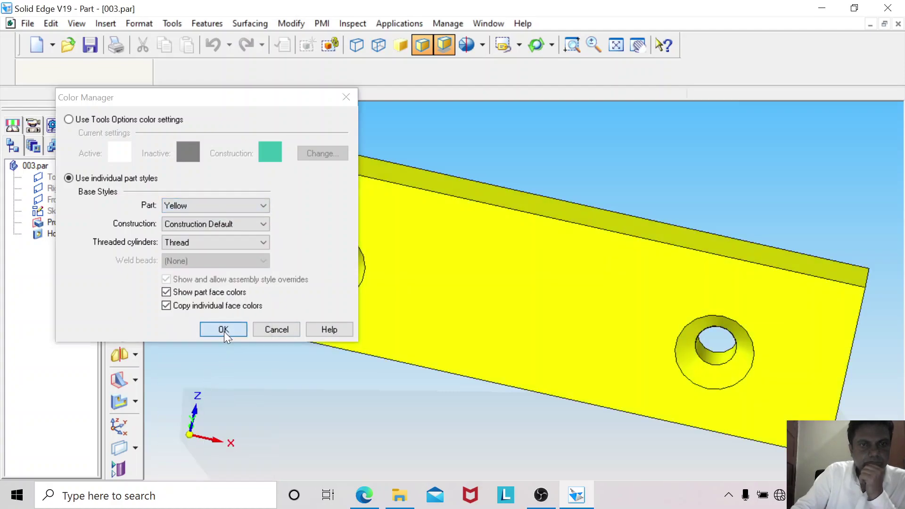
left_click(224, 329)
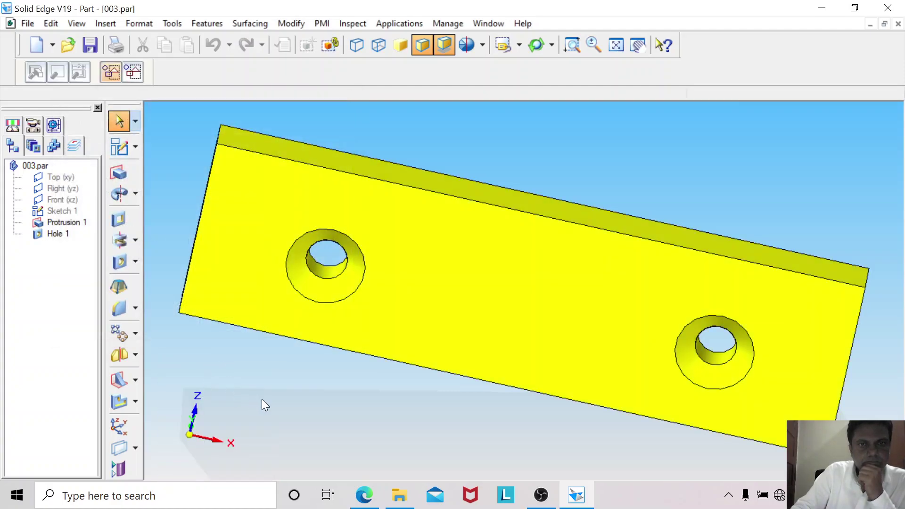
Save the recoloured plate, show it in isometric view and close Solid Edge.
left_click(22, 23)
left_click(50, 99)
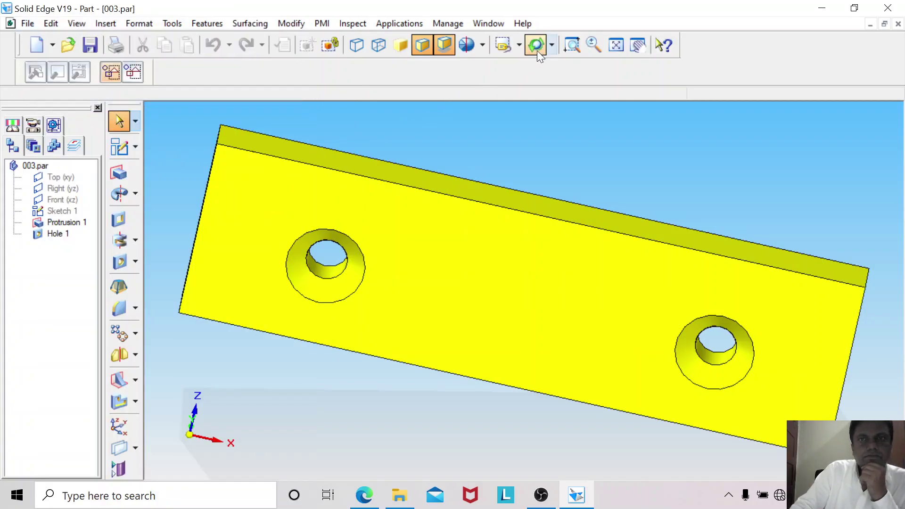
left_click(519, 47)
left_click(511, 101)
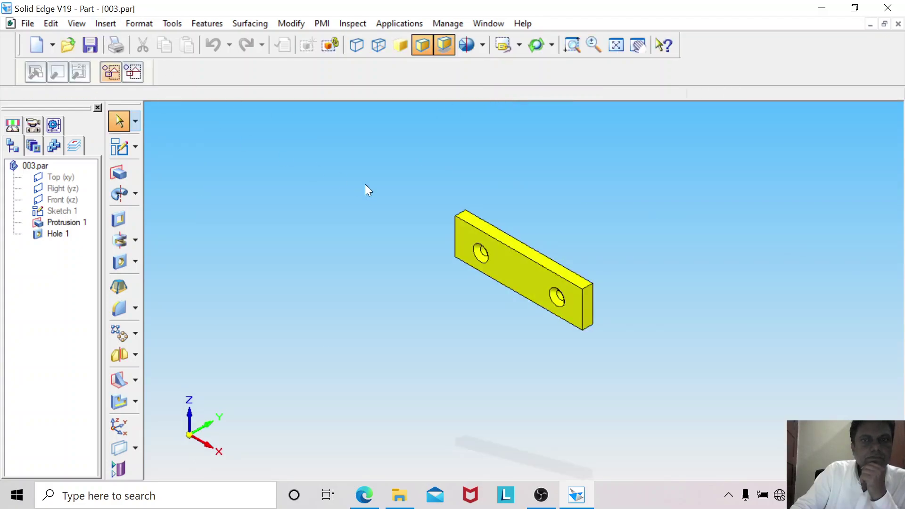
left_click(888, 8)
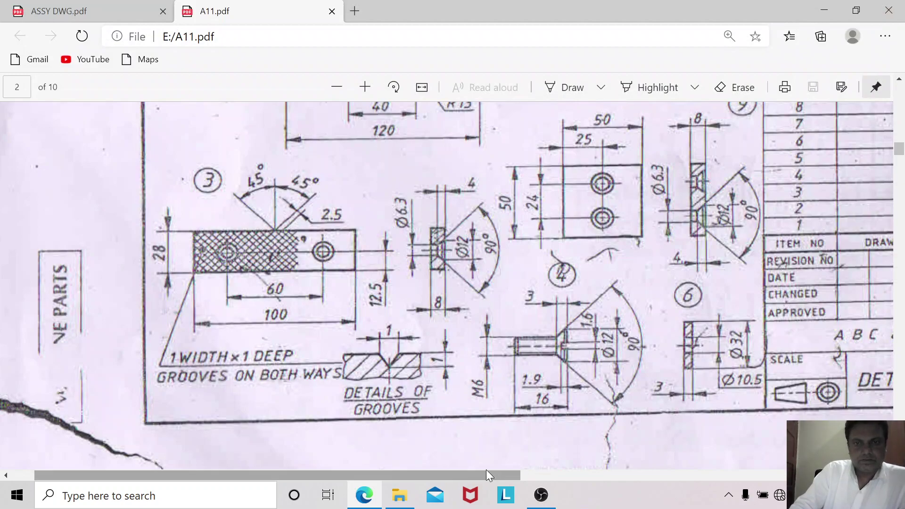
Examine the parts list in A11.pdf for item 4's description and enlarge the detail view of that screw.
left_click_drag(486, 473, 726, 477)
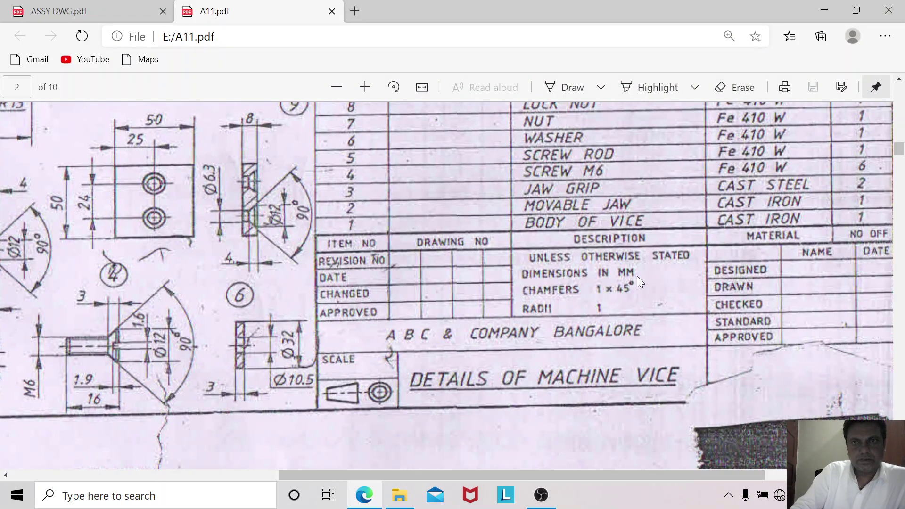
scroll(636, 270, "up", 1)
scroll(635, 274, "up", 1)
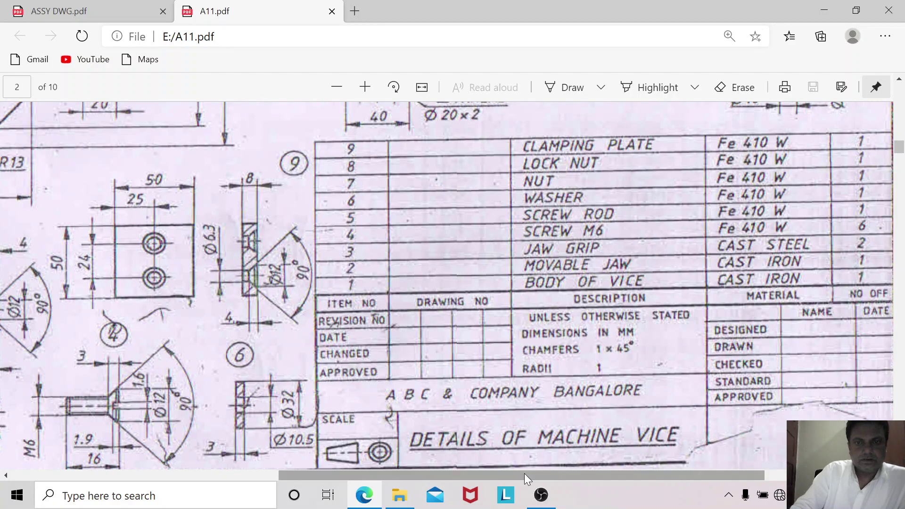
left_click_drag(524, 476, 443, 479)
scroll(341, 326, "down", 1)
scroll(344, 332, "down", 3)
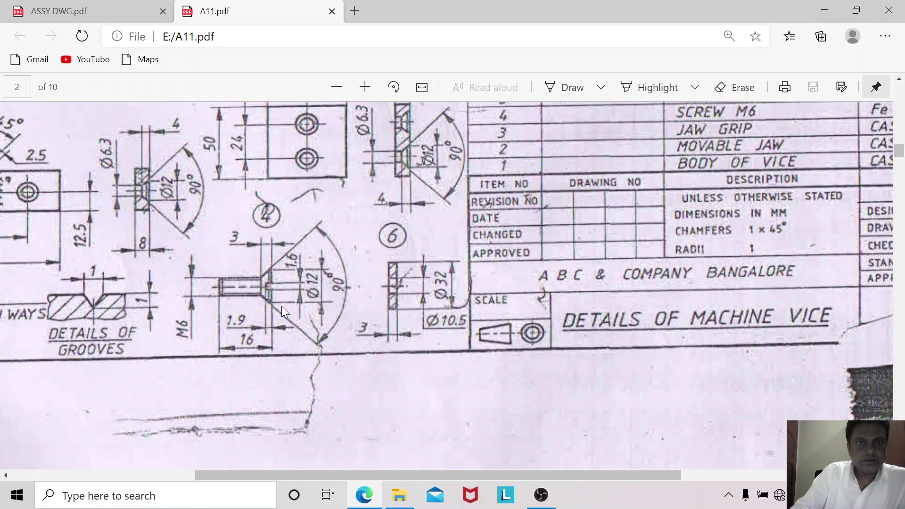
scroll(282, 307, "down", 2)
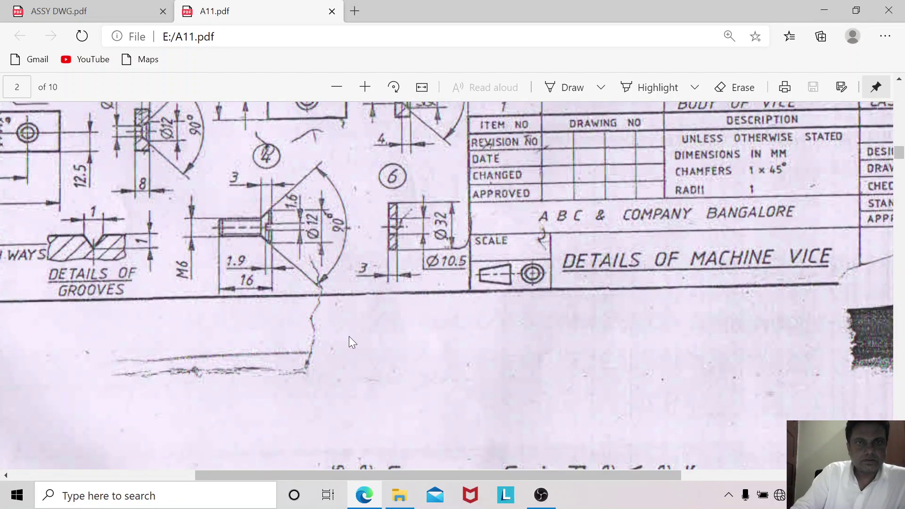
left_click(365, 87)
left_click(365, 87)
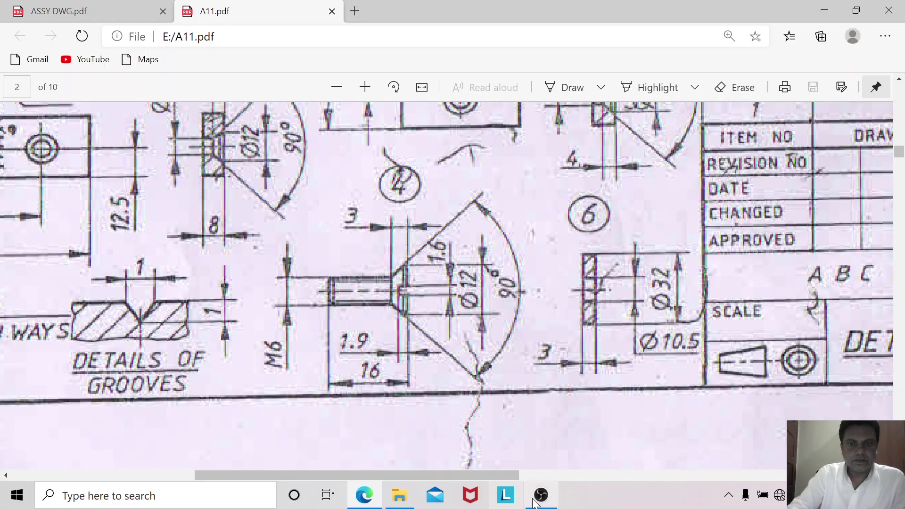
Minimize the browser, launch Solid Edge V19 from the desktop and create a new solid part.
left_click(824, 8)
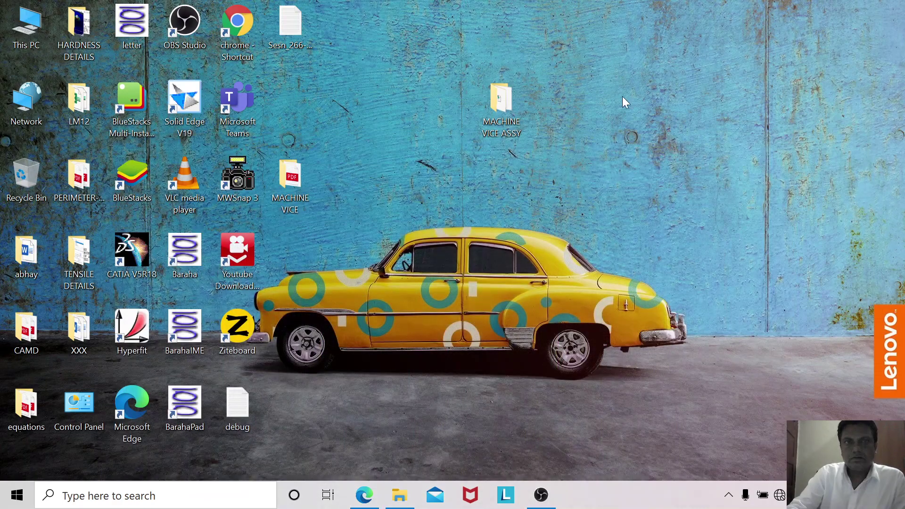
double_click(185, 86)
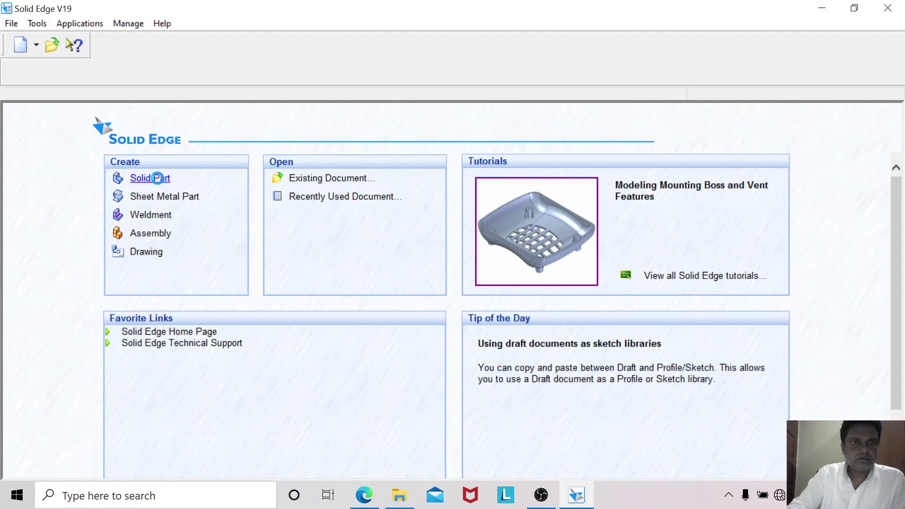
left_click(158, 177)
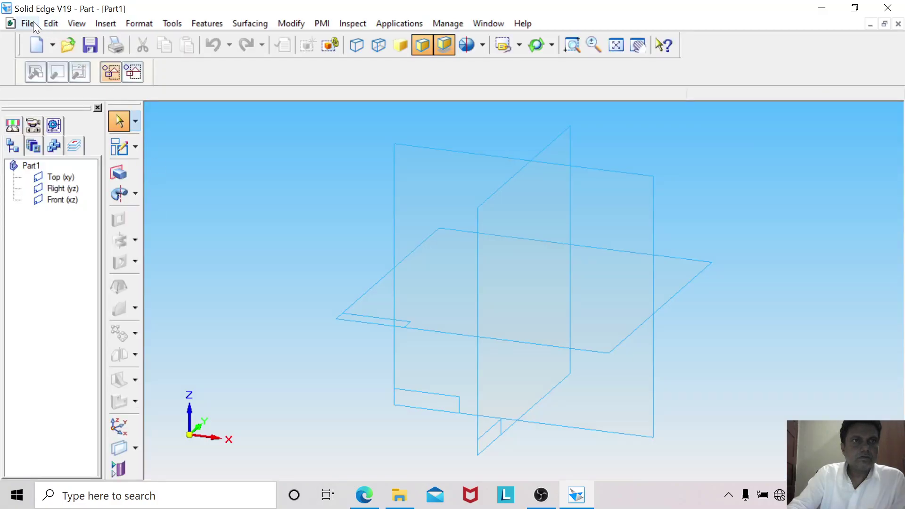
Start saving the new part and set its title to SCREW M6 and its document number to 4.
left_click(27, 24)
left_click(71, 99)
left_click(75, 38)
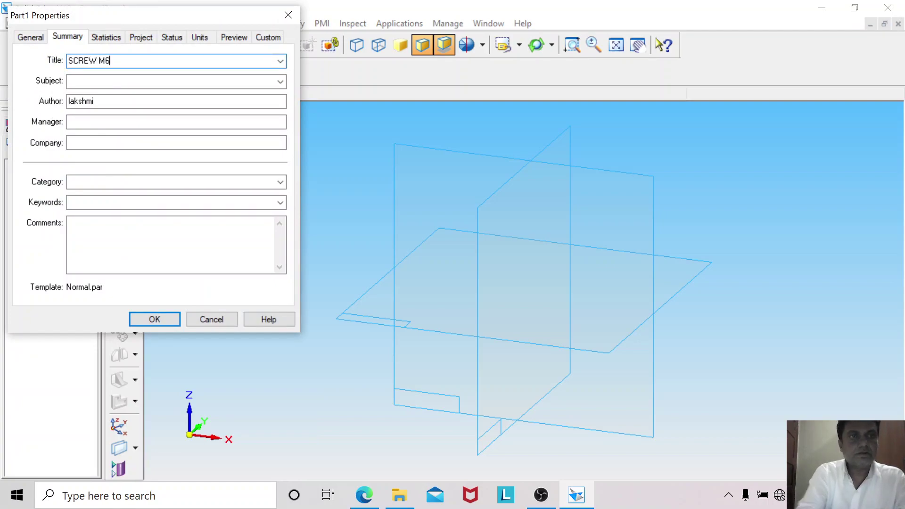
left_click(153, 40)
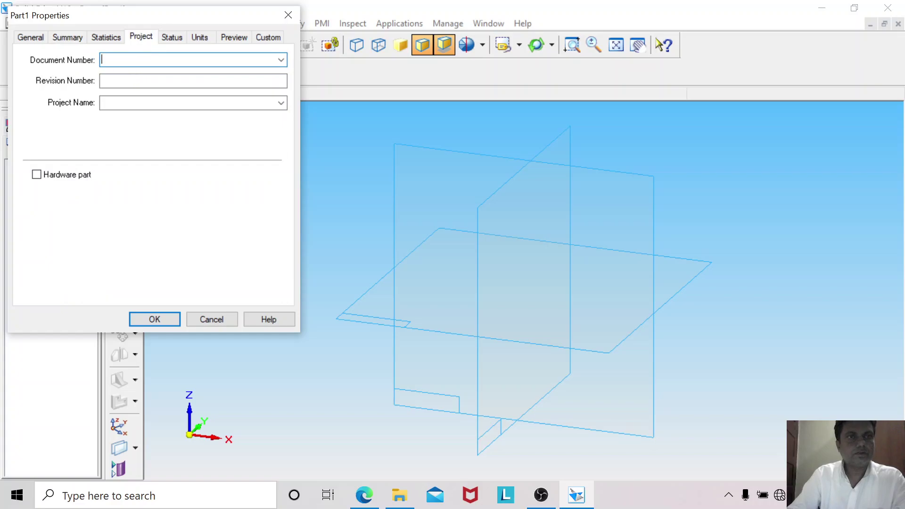
left_click(174, 319)
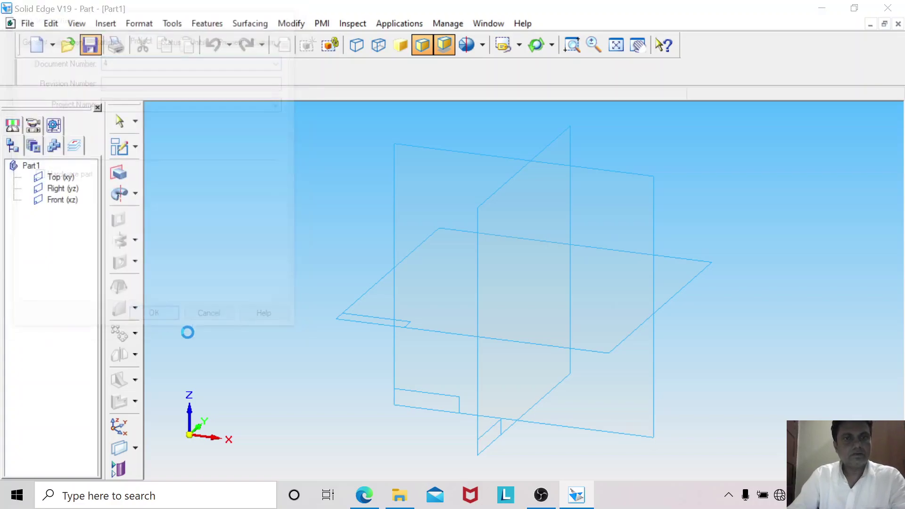
Save the part as 004.par in the MACHINE VICE ASSY folder.
left_click(373, 302)
double_click(364, 303)
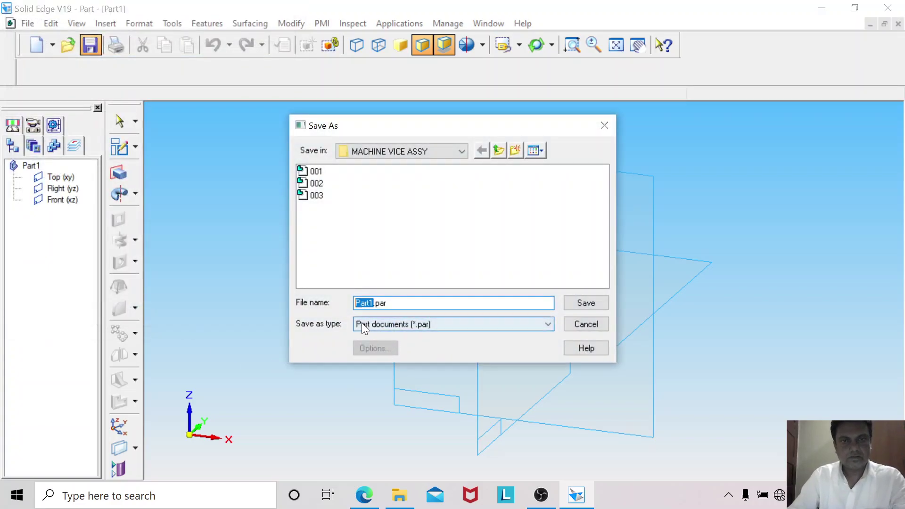
type("004")
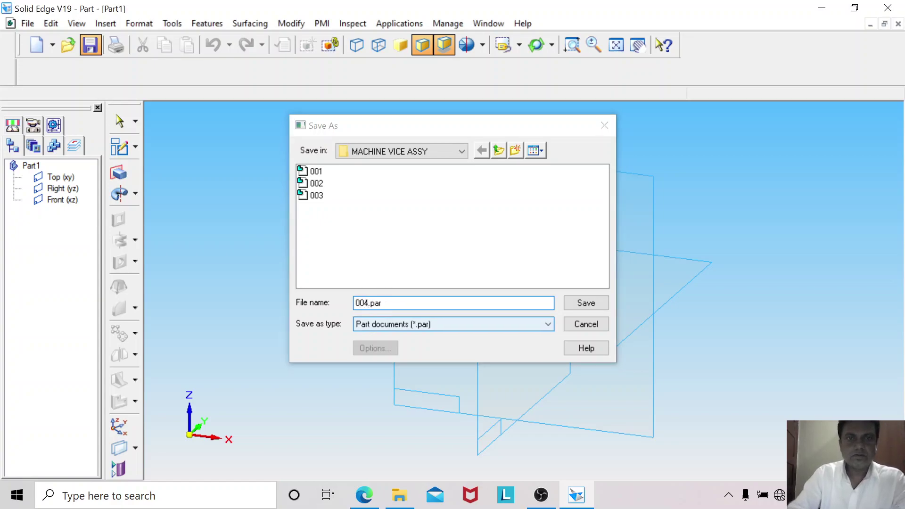
key("Return")
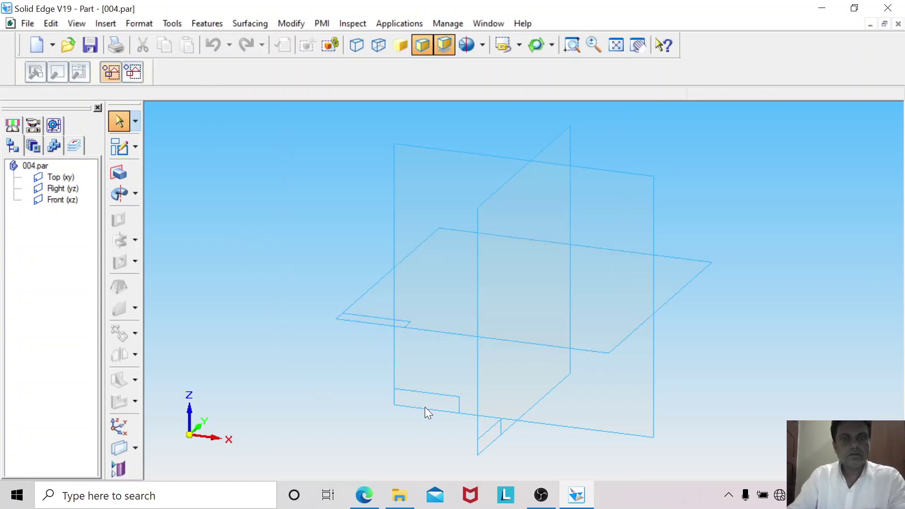
Switch to the A11.pdf drawing and examine the M6 screw's shank, head and slot dimensions in the part 4 view.
left_click(364, 495)
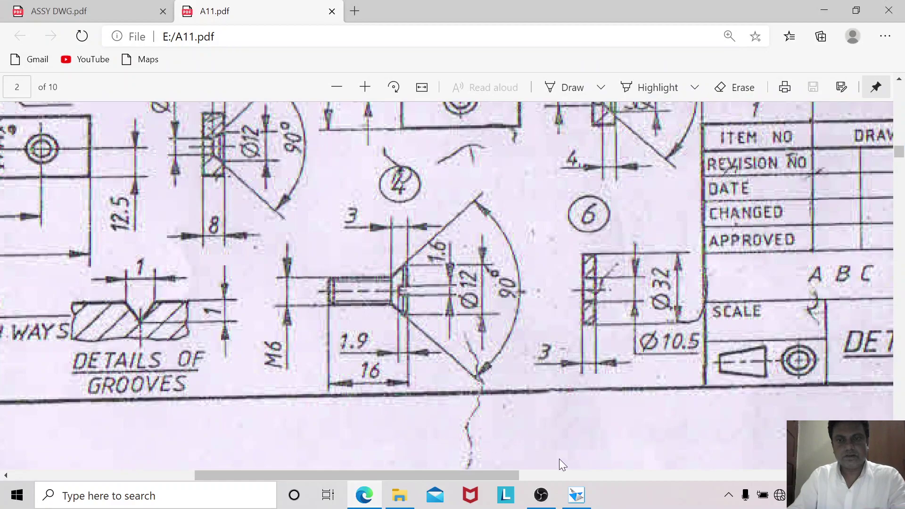
left_click_drag(509, 476, 648, 468)
scroll(630, 346, "up", 1)
scroll(627, 341, "up", 5)
mouse_move(577, 474)
left_mouse_down()
mouse_move(650, 469)
mouse_move(389, 474)
left_mouse_up()
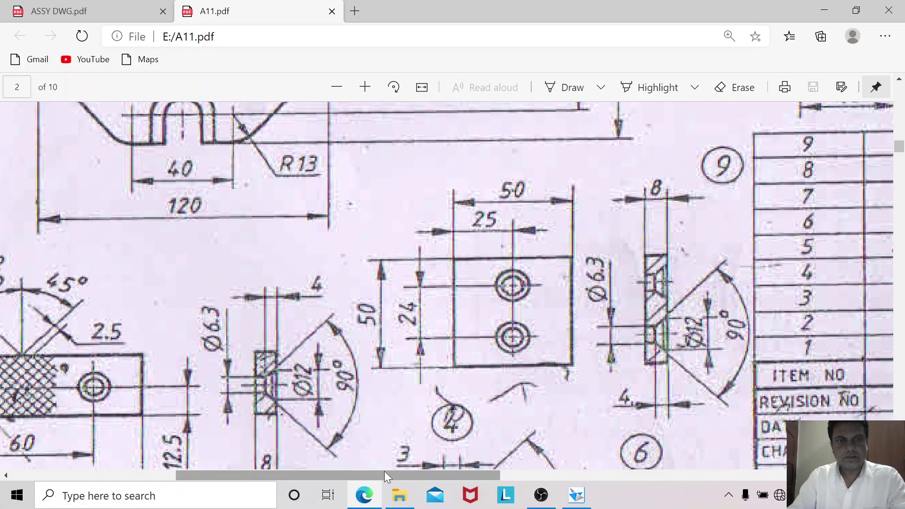
scroll(401, 326, "down", 3)
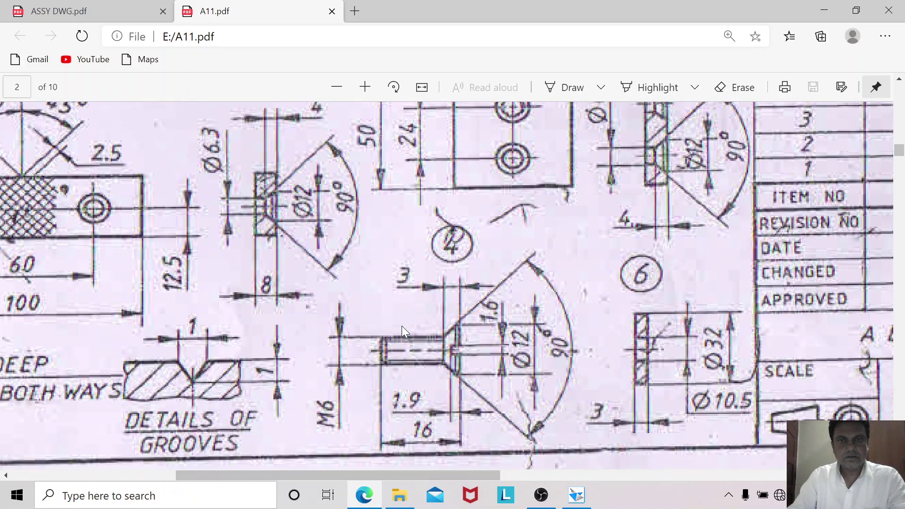
Switch back to Solid Edge and assign the material FE-410W to the part.
left_click(578, 500)
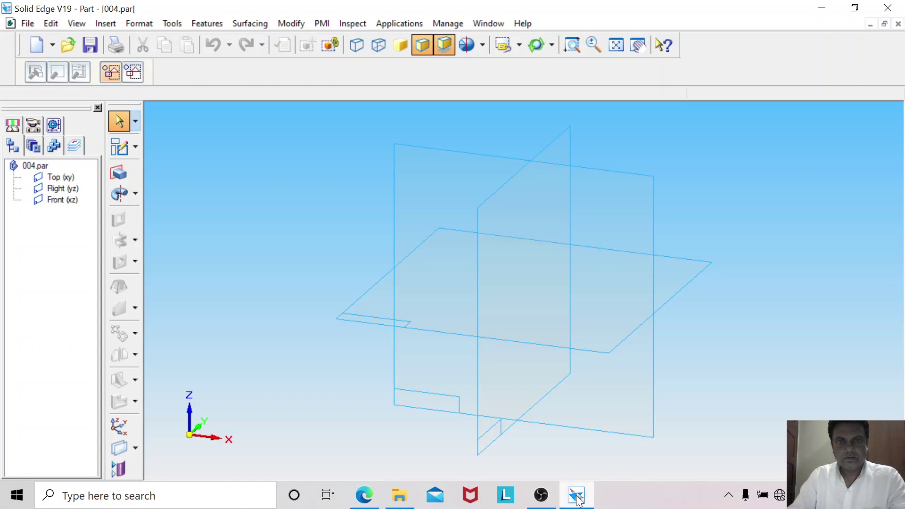
left_click(173, 24)
left_click(211, 192)
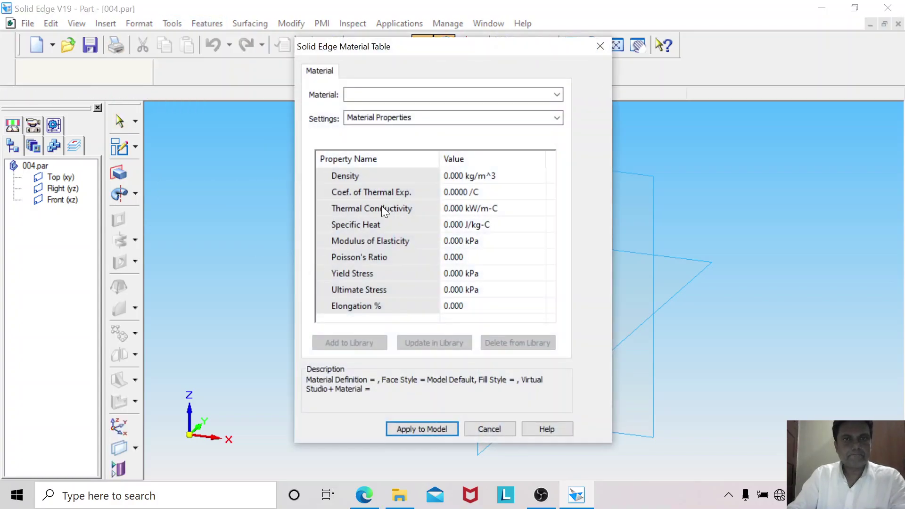
type("FE")
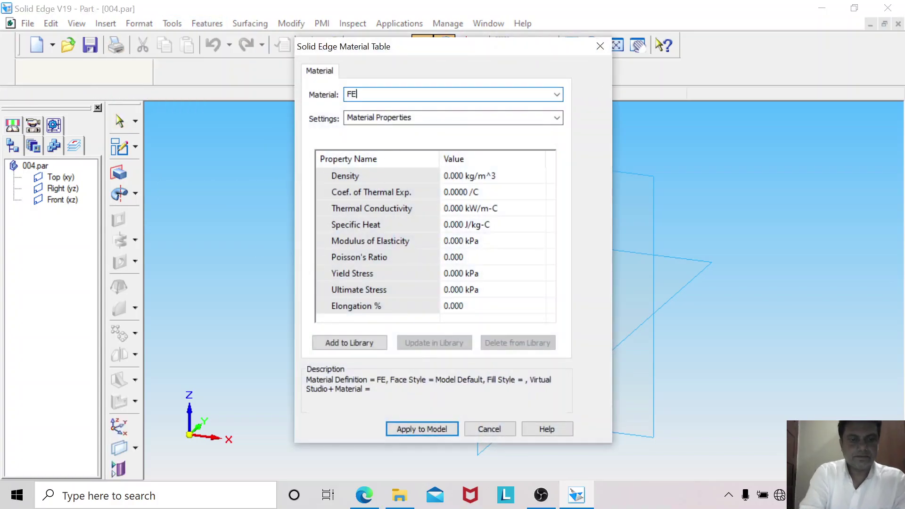
type("-410W")
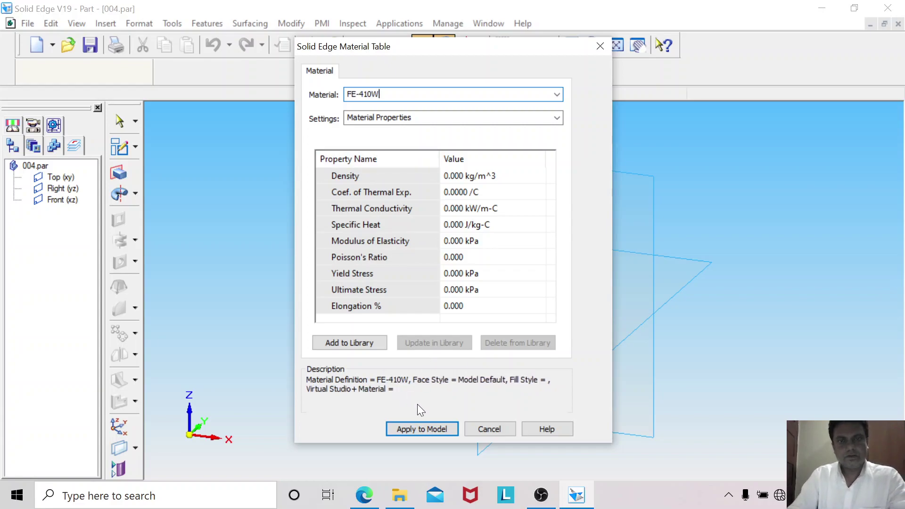
left_click(429, 431)
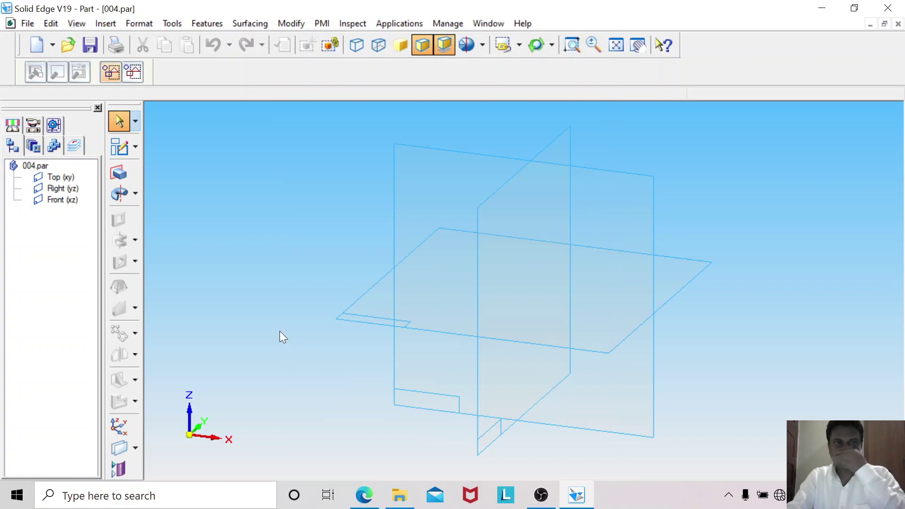
Sketch a 12 mm diameter circle centred on the origin of the Right (yz) plane and finish the sketch.
left_click(123, 149)
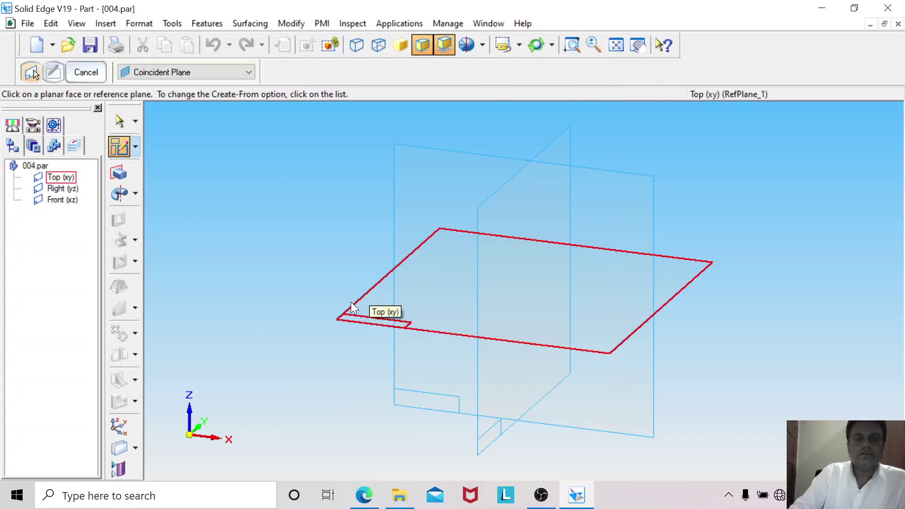
left_click(485, 446)
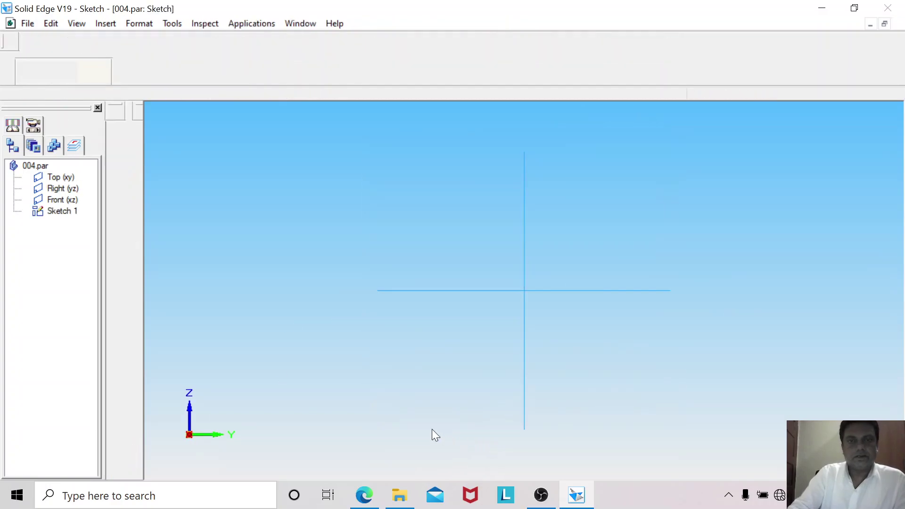
left_click(149, 205)
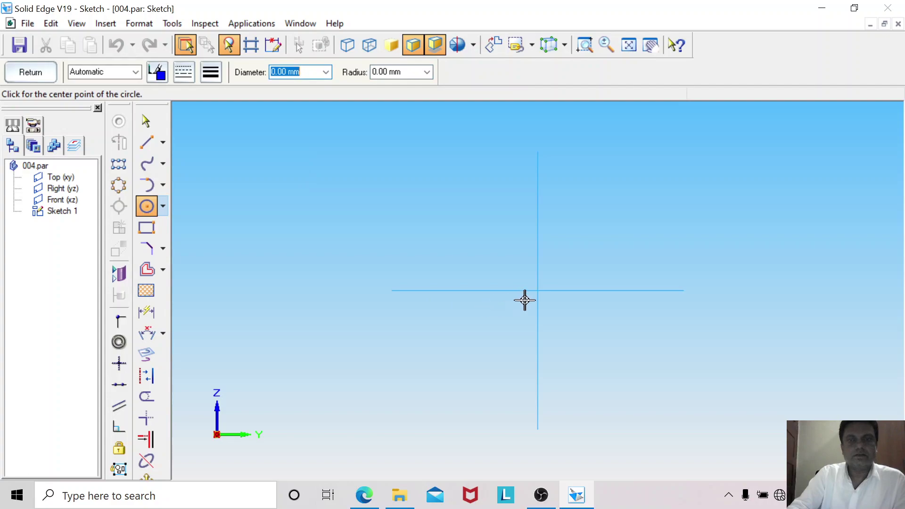
left_click(538, 291)
type("12")
key("Return")
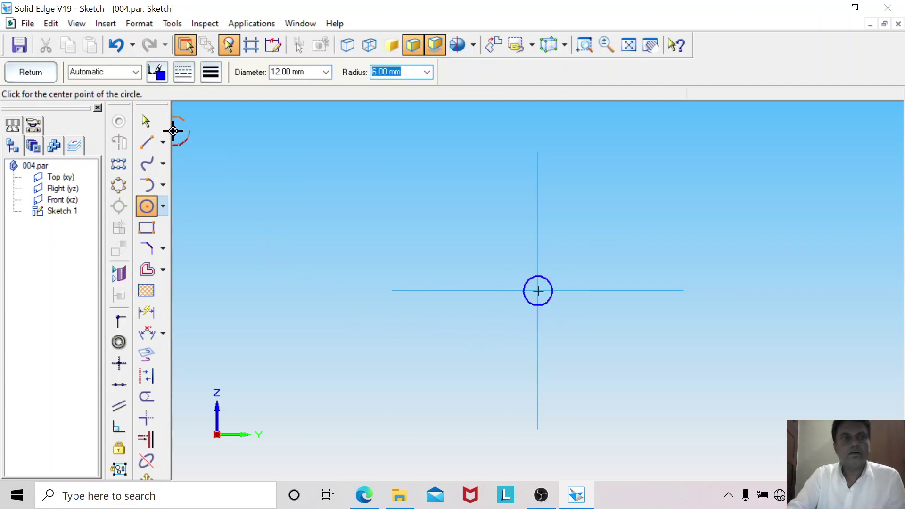
left_click(146, 122)
left_click(27, 73)
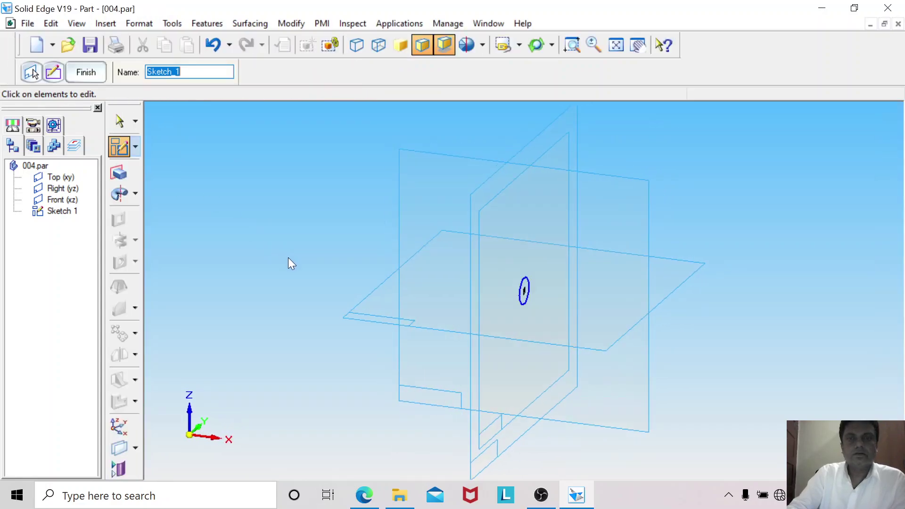
Extrude the circle symmetrically to a total length of 16 mm, checking the screw length in the A11.pdf drawing.
left_click(118, 173)
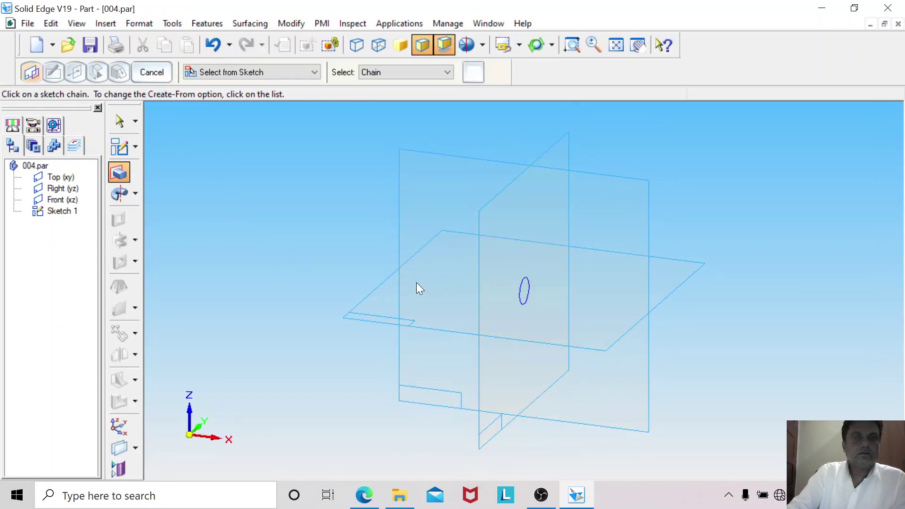
left_click(526, 304)
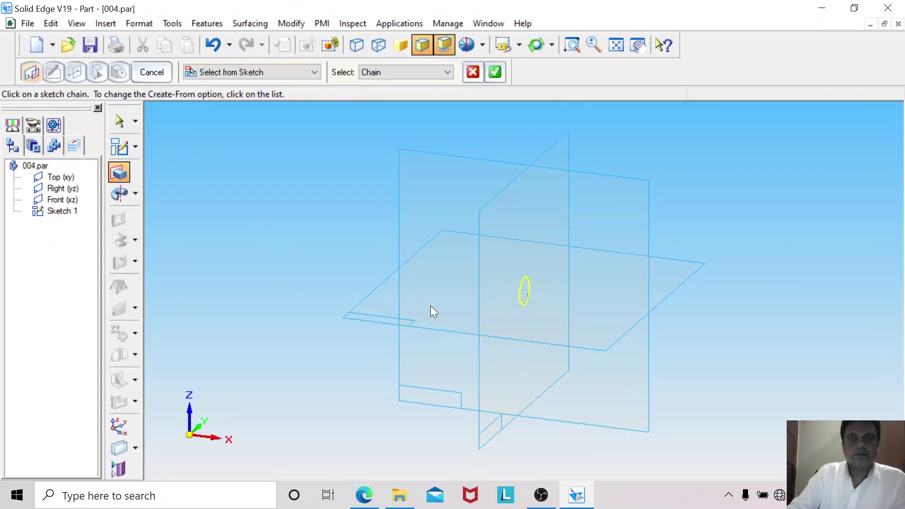
right_click(207, 148)
left_click(216, 73)
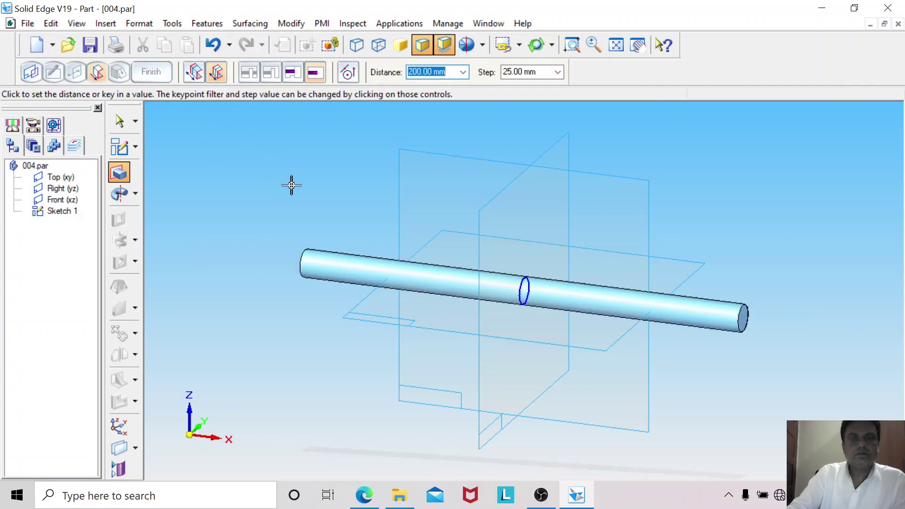
left_click(365, 495)
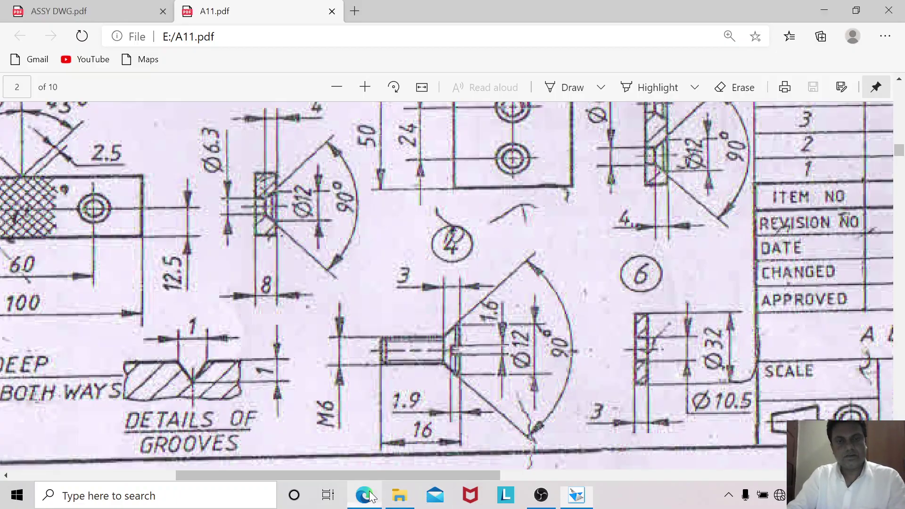
left_click(364, 495)
type("16")
key("Return")
key("Return")
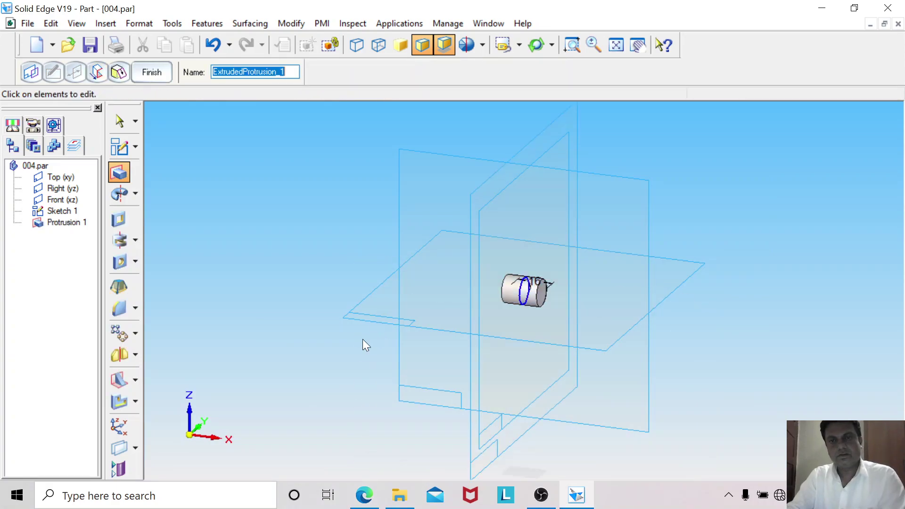
End the extrusion command and hide the circle sketch, Sketch 1.
left_click(119, 120)
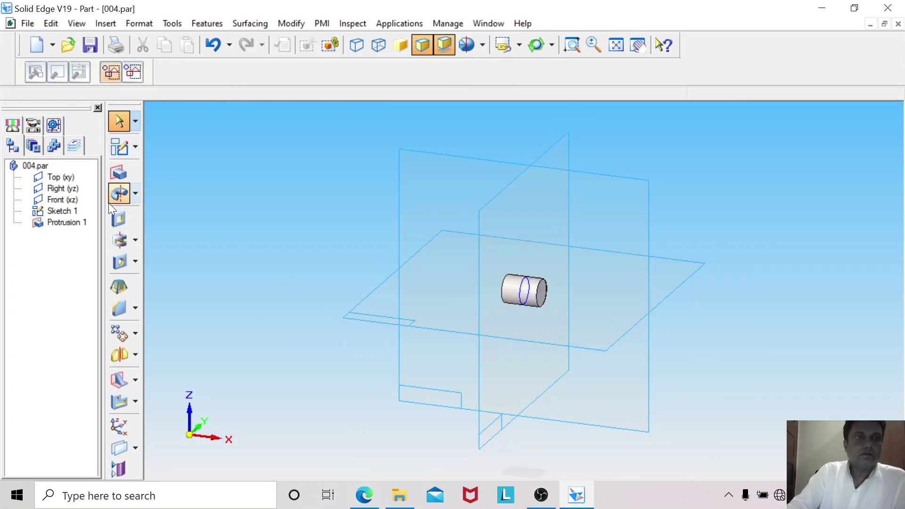
right_click(70, 210)
left_click(104, 335)
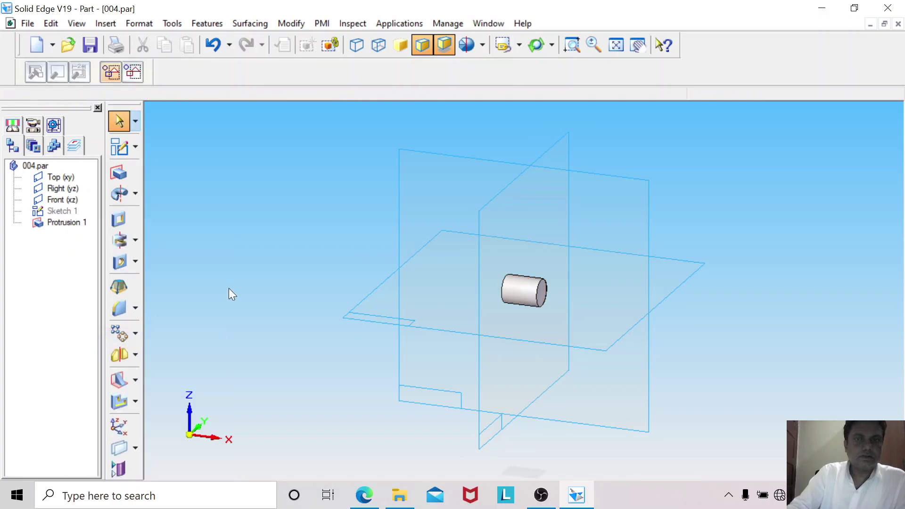
Start a sketch on the Front (xz) plane and include the cylinder's +X end edge and the horizontal reference axis.
left_click(398, 233)
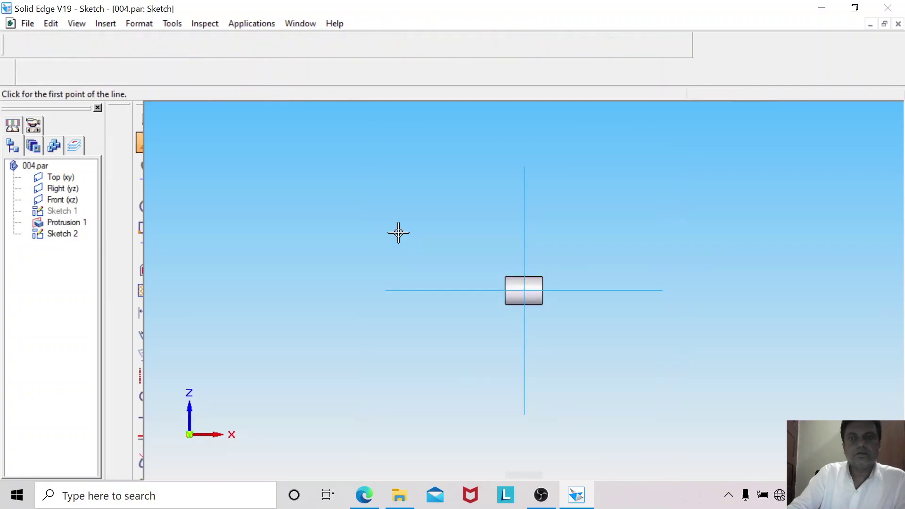
left_click(587, 44)
left_click_drag(489, 248, 596, 325)
left_click(156, 354)
left_click(598, 279)
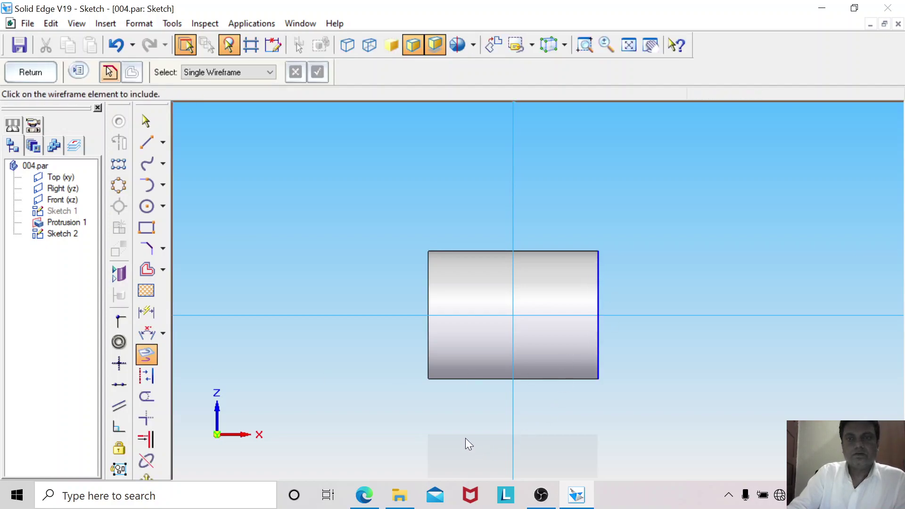
left_click(389, 315)
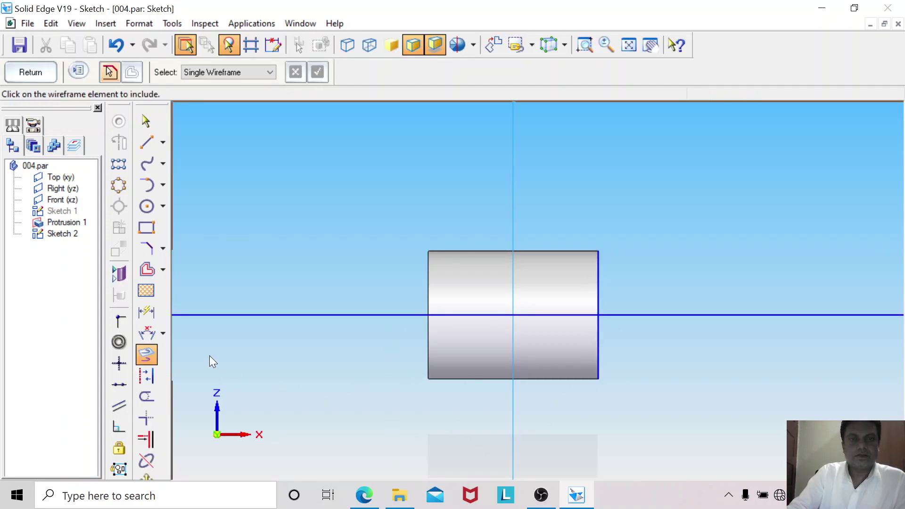
Offset the included horizontal axis line 3 mm upward to mark the M6 shank radius.
left_click(146, 269)
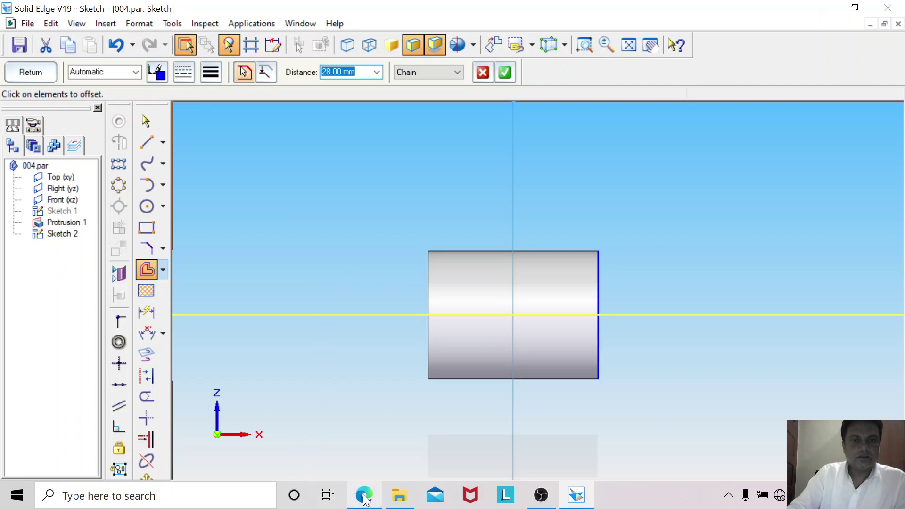
left_click(365, 499)
left_click(365, 499)
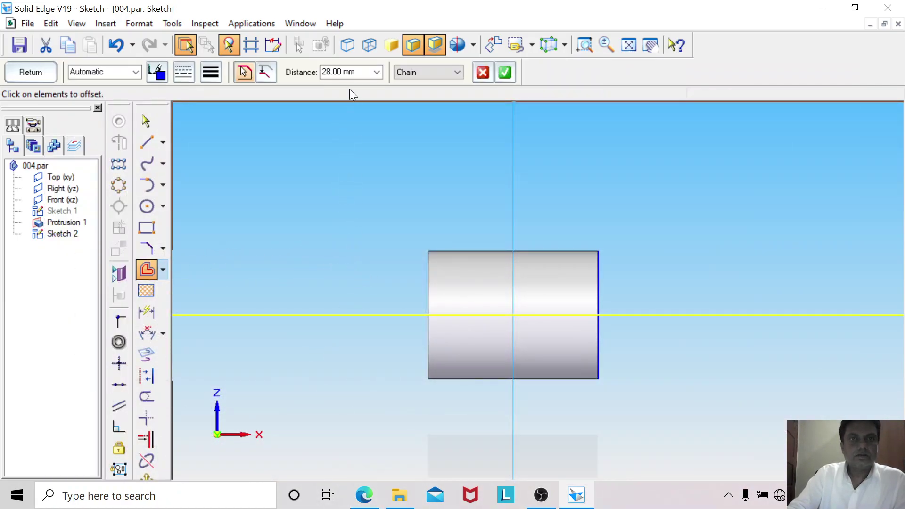
left_click(339, 72)
type("3")
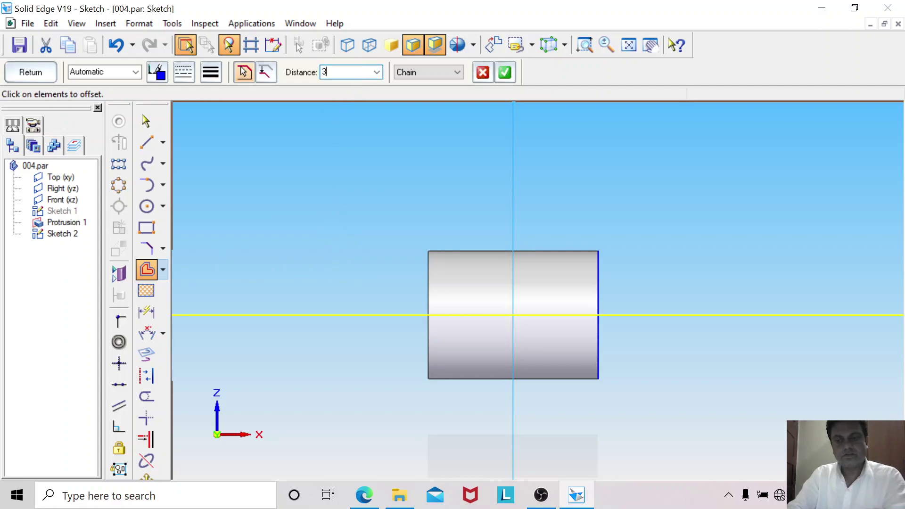
key("Return")
left_click(357, 300)
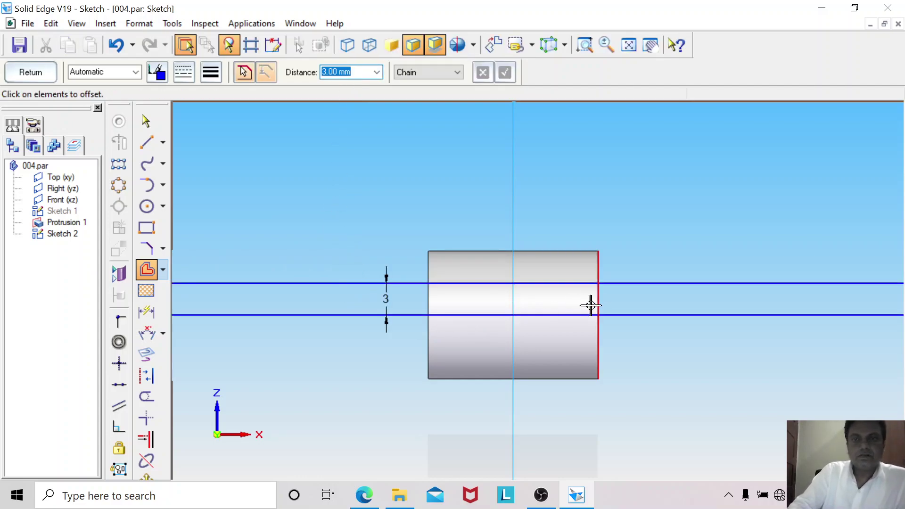
Check the head length in the A11.pdf drawing and offset the cylinder's end edge 3 mm inward.
left_click(365, 496)
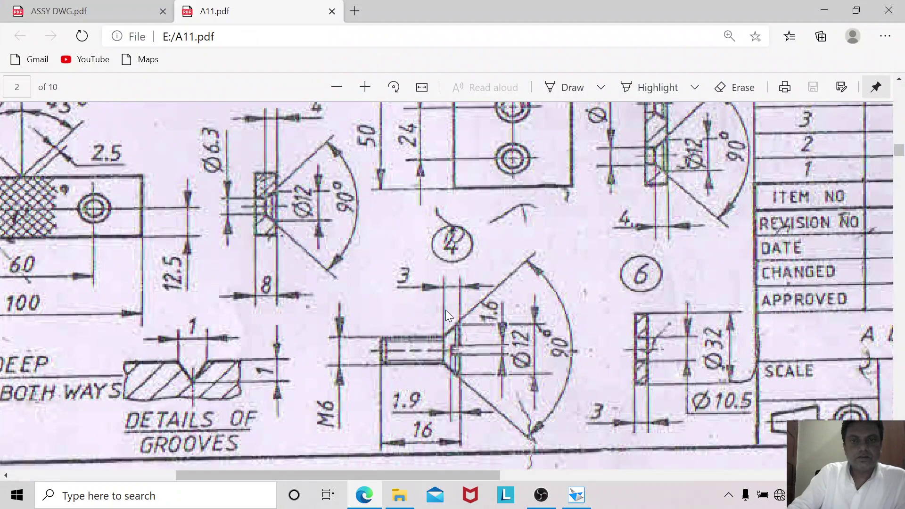
left_click(577, 495)
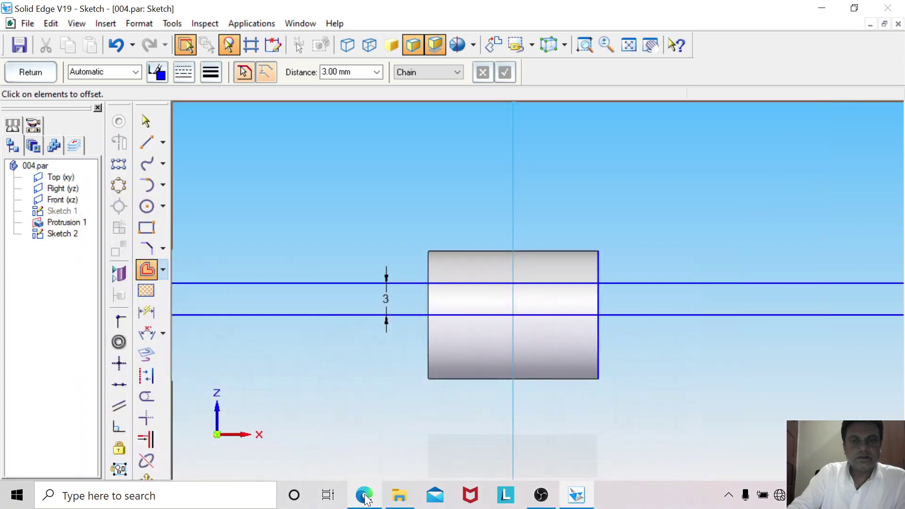
left_click(599, 351)
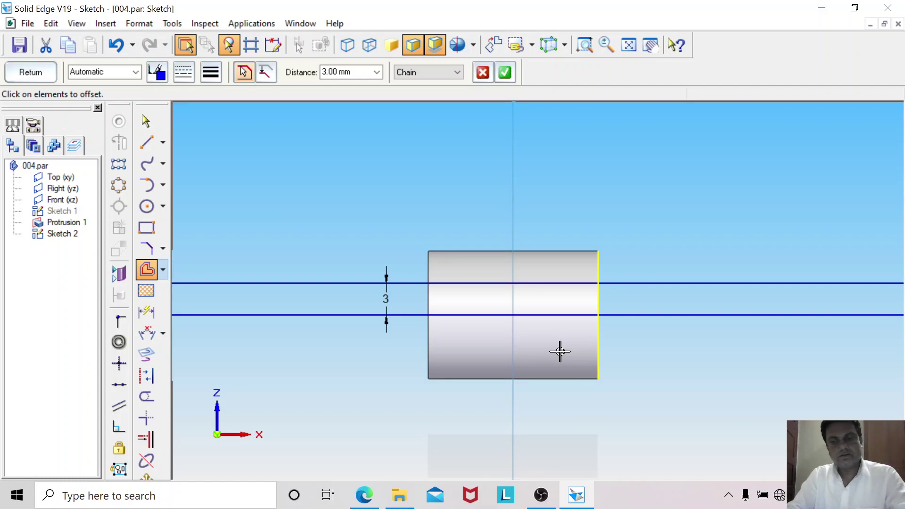
right_click(561, 352)
left_click(560, 352)
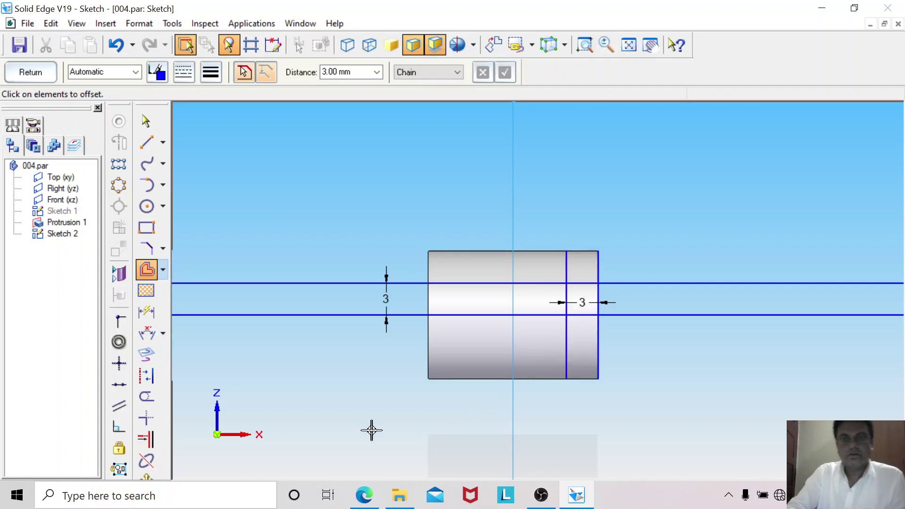
Draw a slanted line at about 39° inward from the end edge's upper corner and dimension its angle to the horizontal axis.
left_click(146, 142)
left_click(598, 252)
left_click(532, 305)
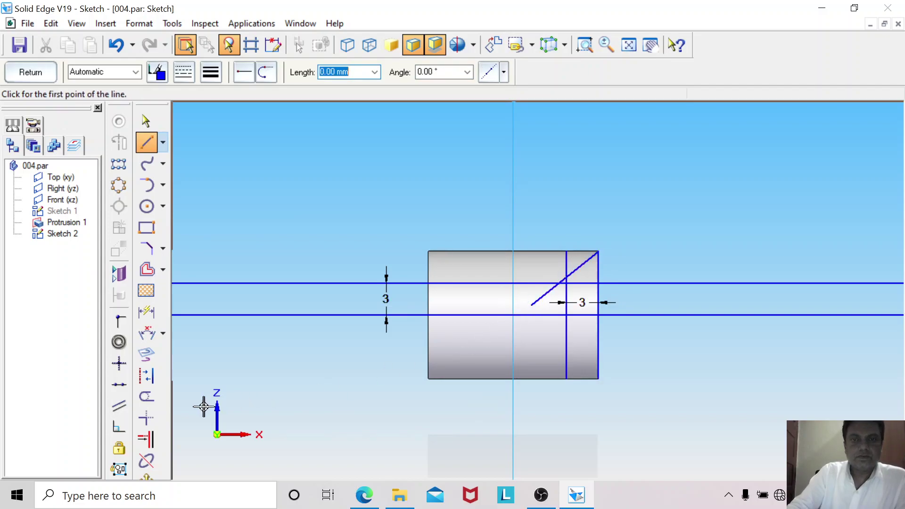
left_click(147, 311)
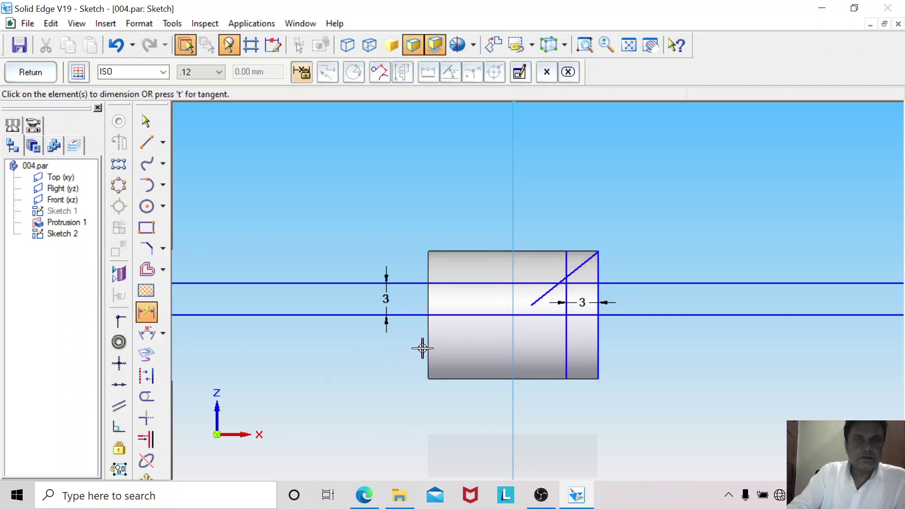
left_click(147, 333)
left_click(543, 296)
left_click(551, 314)
left_click(649, 267)
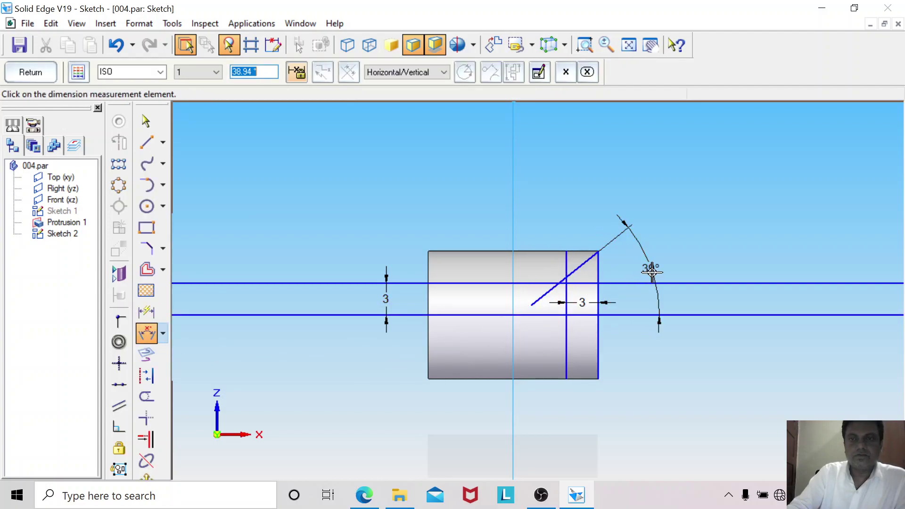
Try setting the slanted line's angle to 45° and undo the change.
type("45.00")
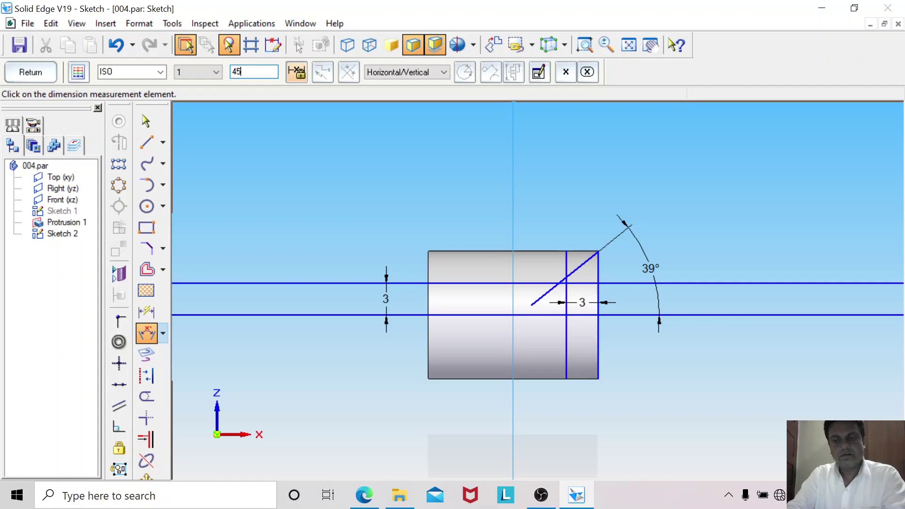
key("Return")
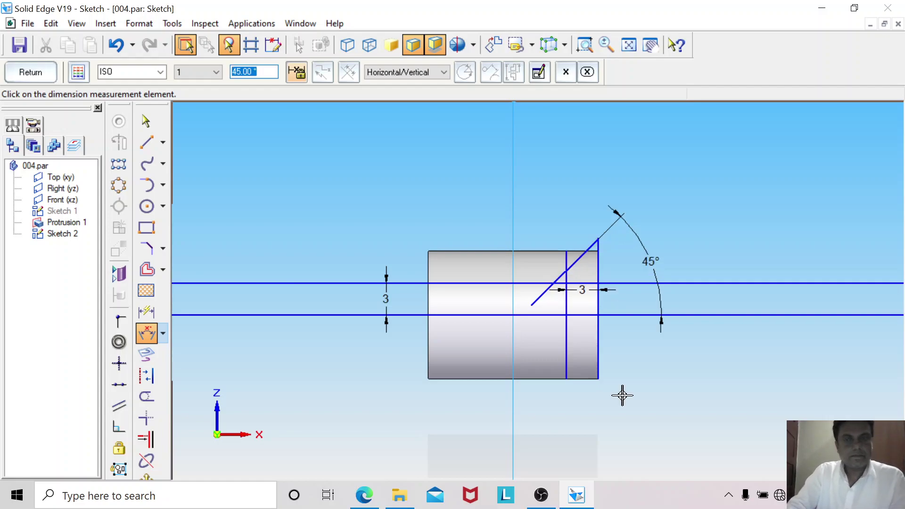
key("ctrl+z")
Dimension the full length of the cylinder's included end edge.
left_click(147, 311)
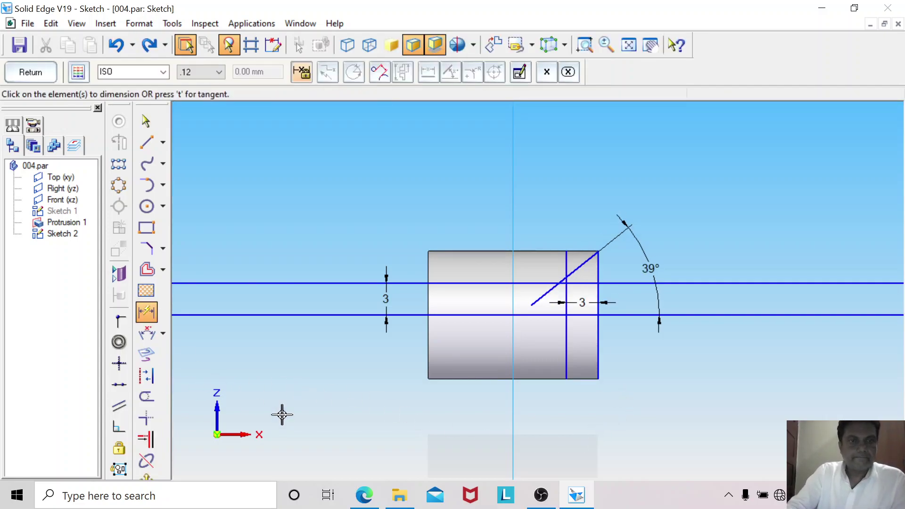
left_click(599, 348)
left_click(704, 359)
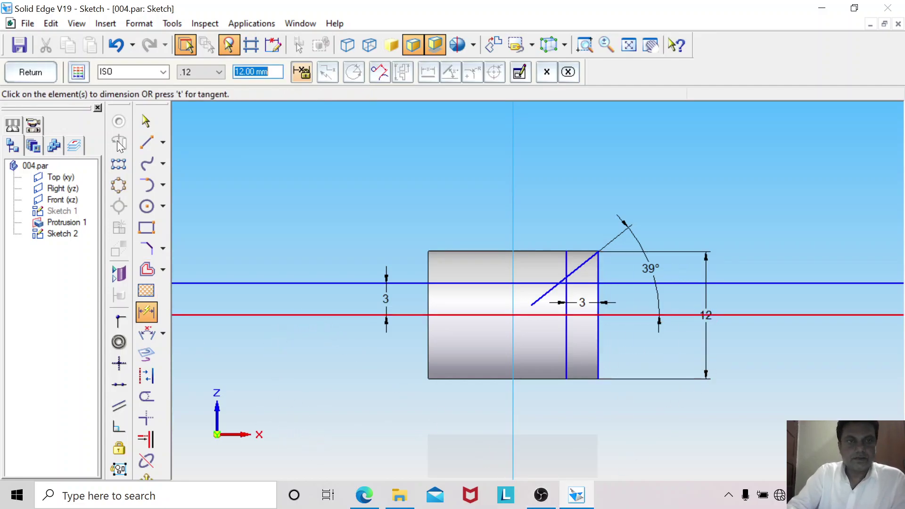
Set the angle between the slanted line and the horizontal axis to 45°.
left_click(146, 121)
left_click(647, 267)
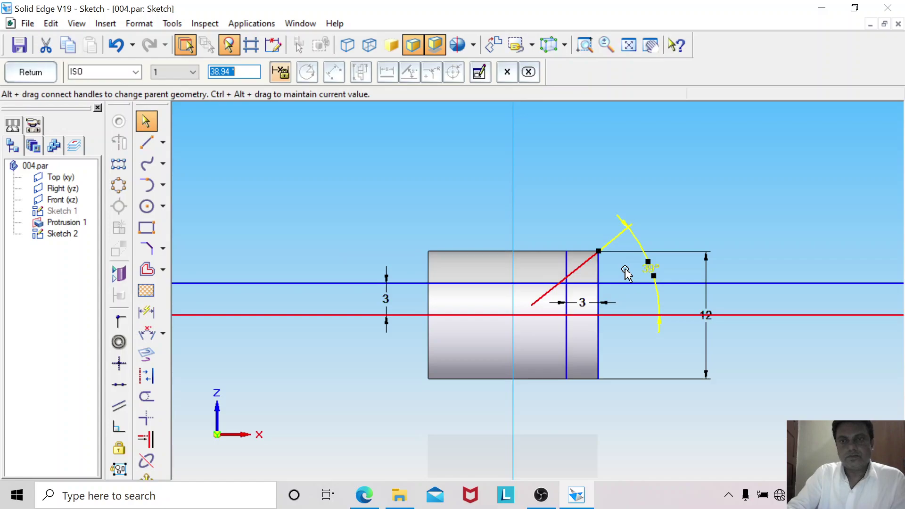
type("45")
key("Return")
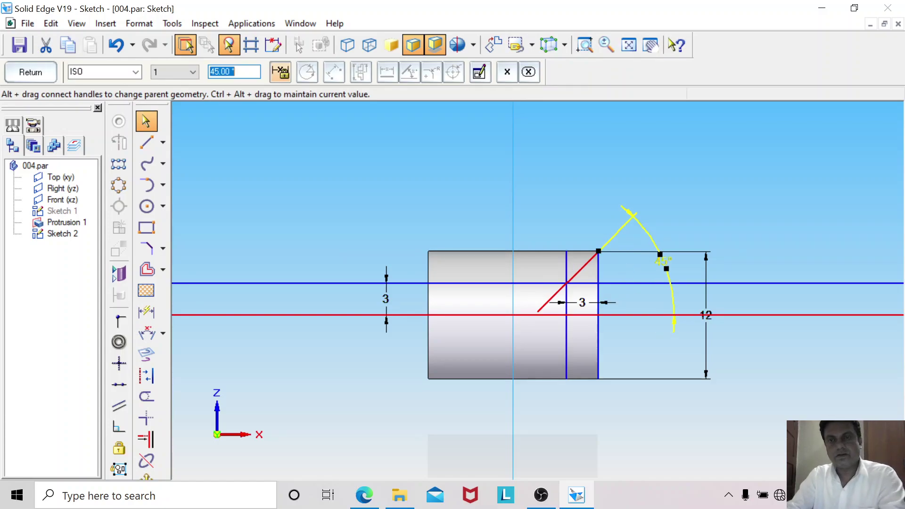
left_click(622, 379)
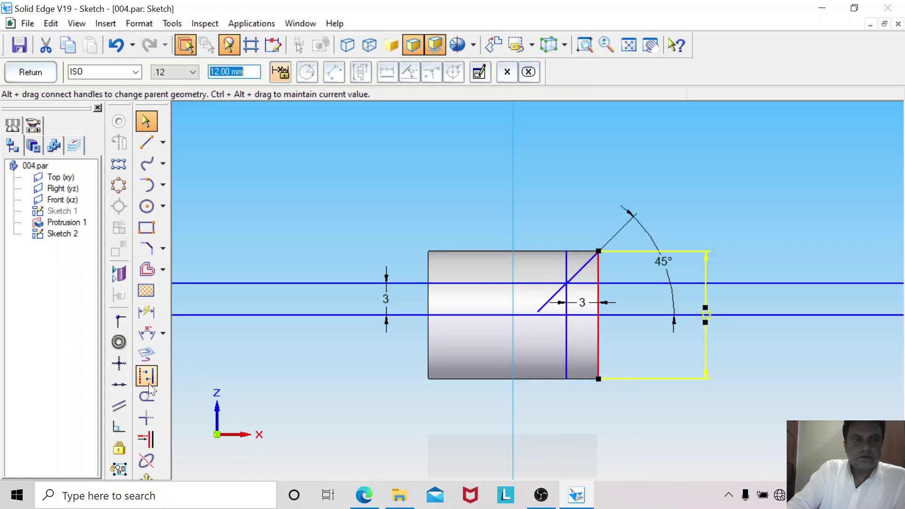
Trim the sketch down to the upper shank line, the 45° slanted line and the centre axis, and close the sketch.
left_click(151, 397)
mouse_move(522, 313)
left_mouse_down()
mouse_move(550, 296)
mouse_move(541, 287)
mouse_move(561, 263)
left_mouse_up()
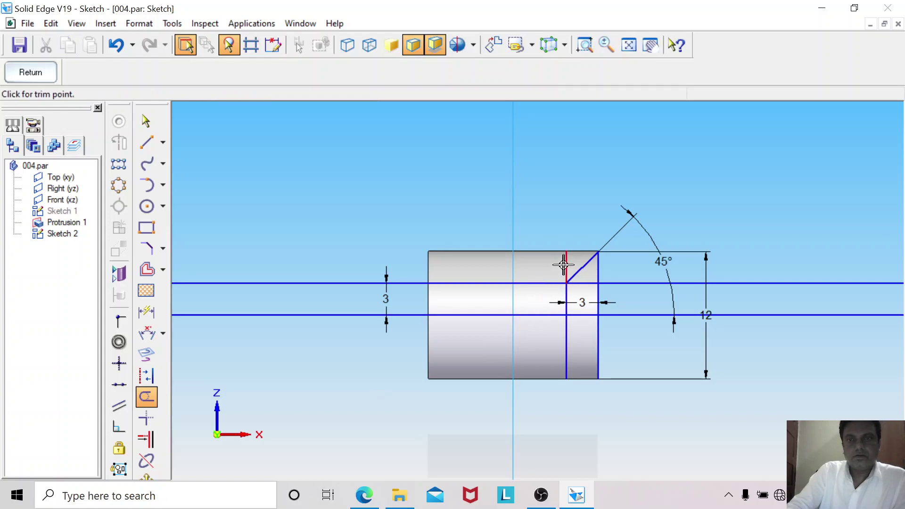
left_click(578, 283)
left_click_drag(572, 297, 575, 347)
left_click(616, 283)
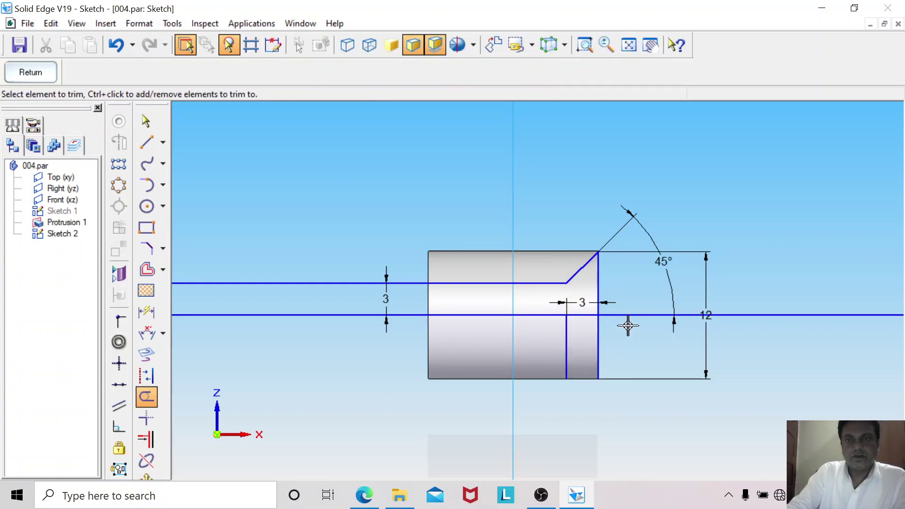
left_click(596, 337)
left_click(597, 302)
left_click(565, 347)
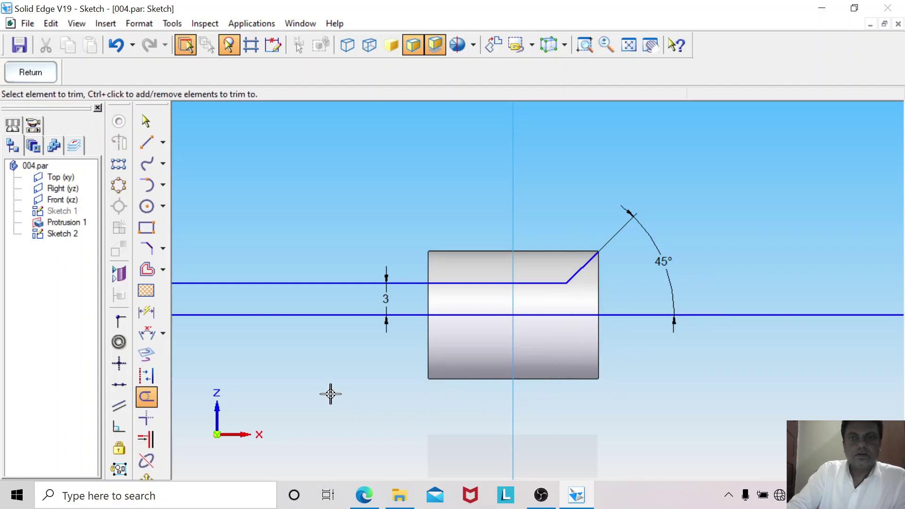
left_click(49, 79)
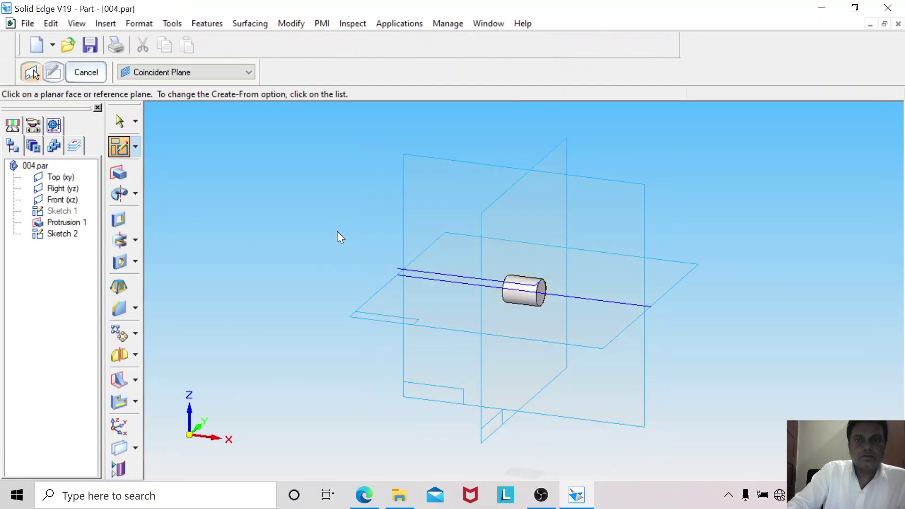
Cut the cylinder with a 360° Revolved Cutout of the shank-and-head profile around the centre axis, removing the outer material.
left_click(571, 46)
left_click_drag(468, 255, 571, 335)
left_click(120, 240)
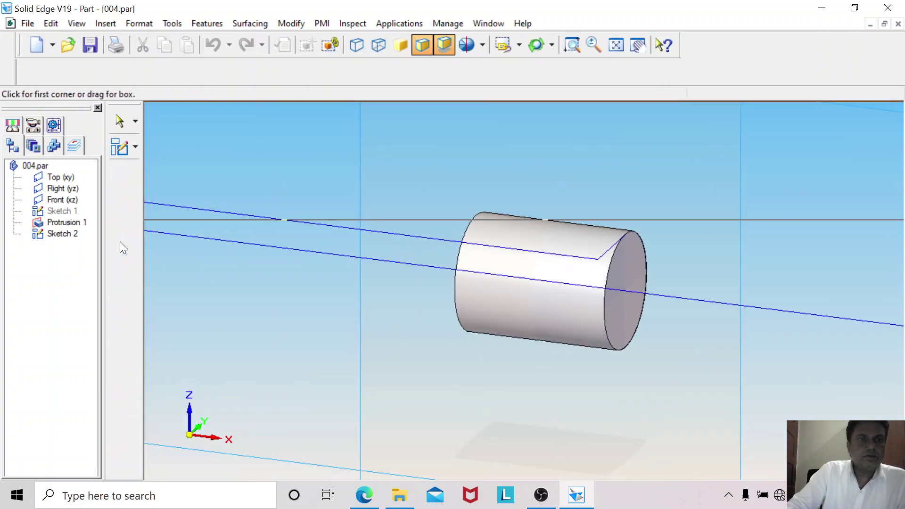
left_click(444, 238)
right_click(431, 177)
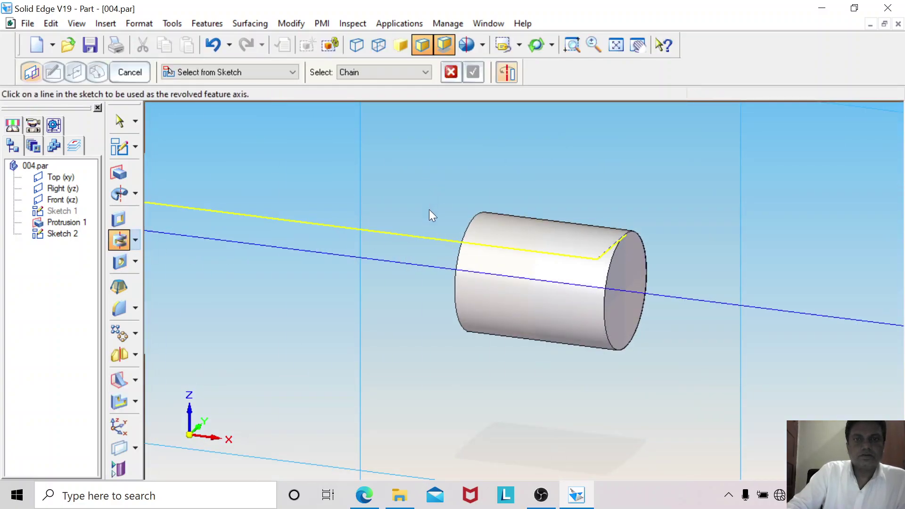
left_click(422, 265)
left_click(425, 202)
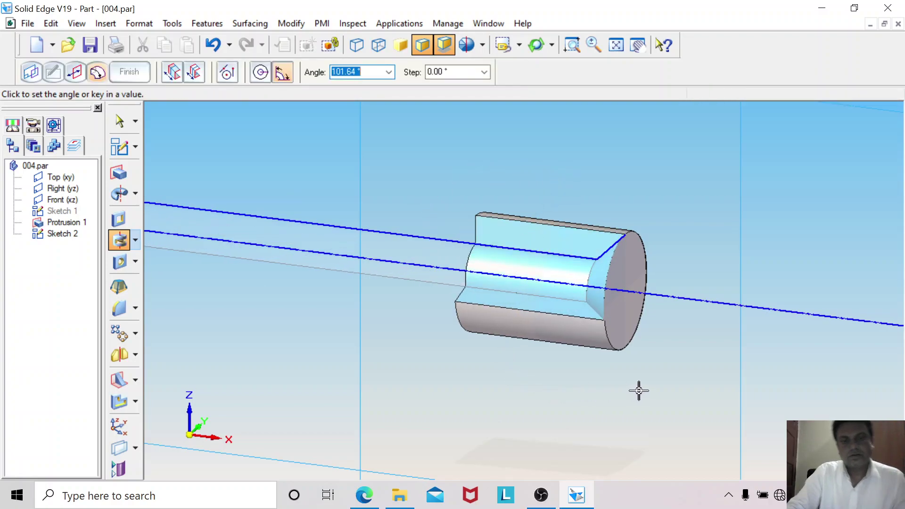
key("Return")
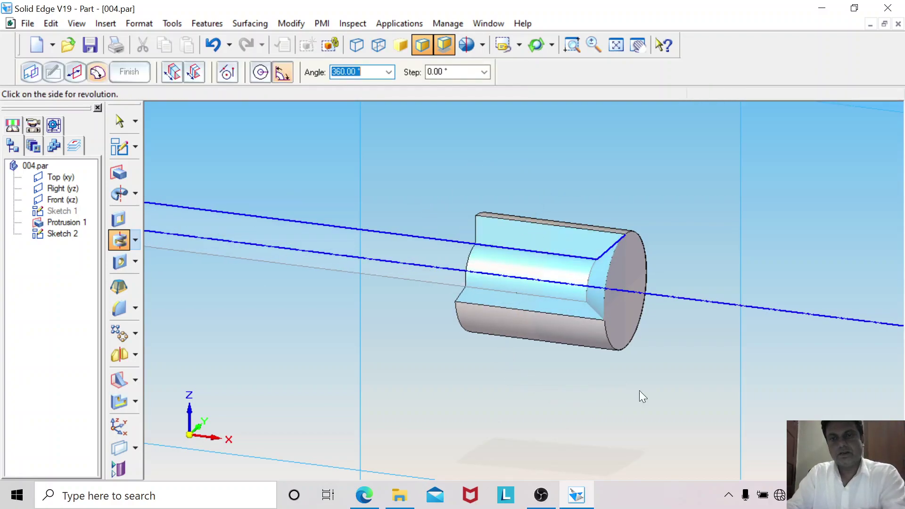
left_click(639, 391)
key("Return")
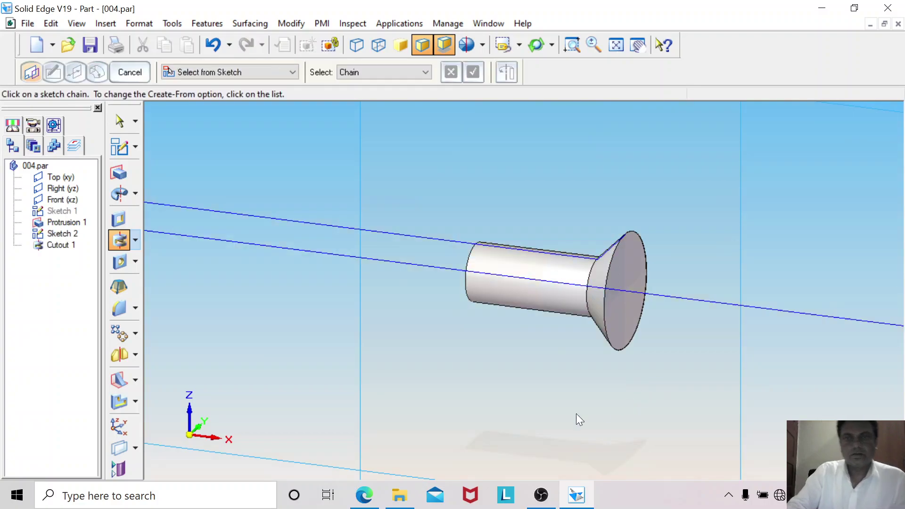
left_click(119, 121)
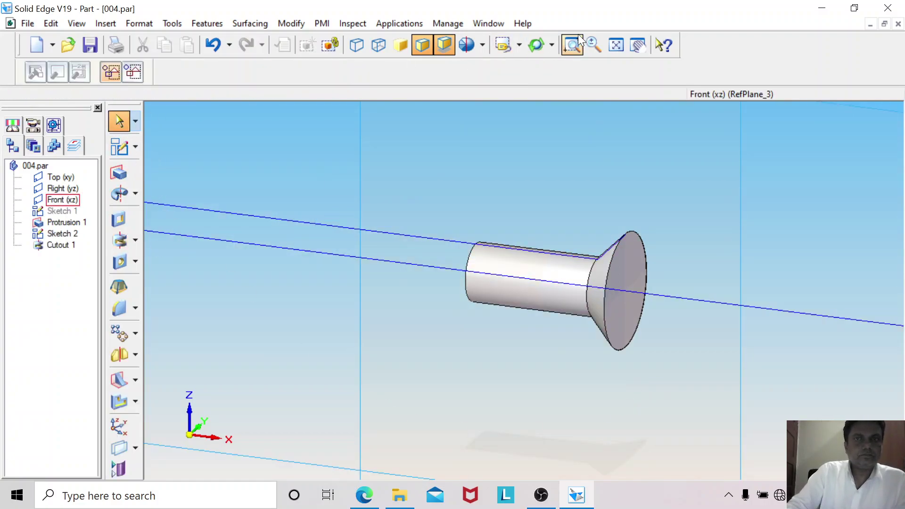
Hide all sketches in the part.
left_click(613, 47)
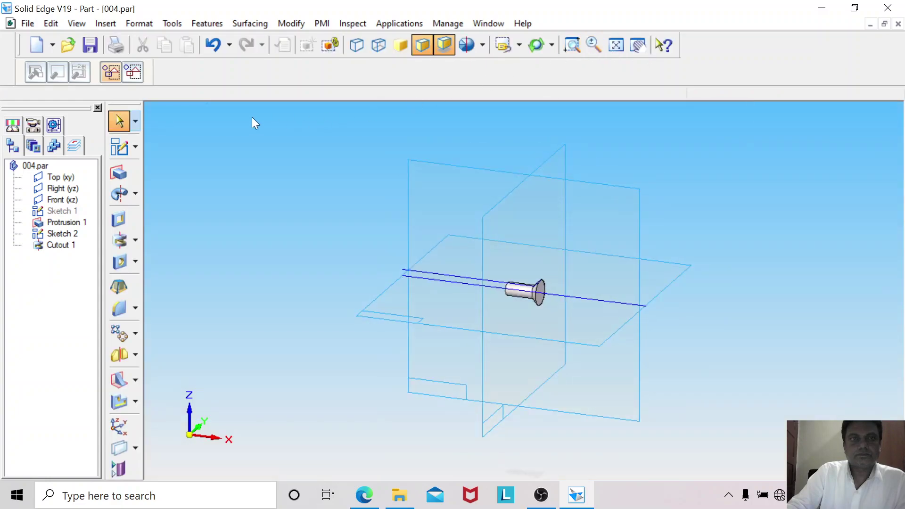
left_click(172, 23)
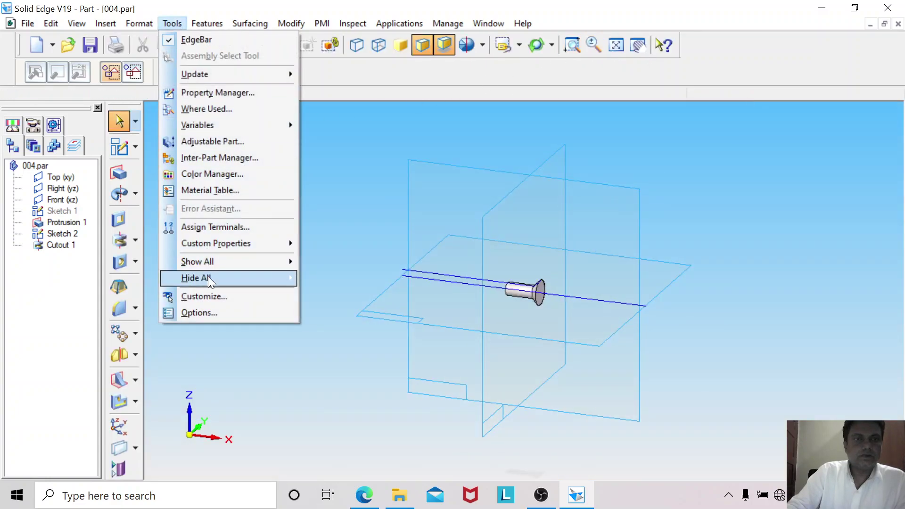
mouse_move(208, 278)
left_click(342, 311)
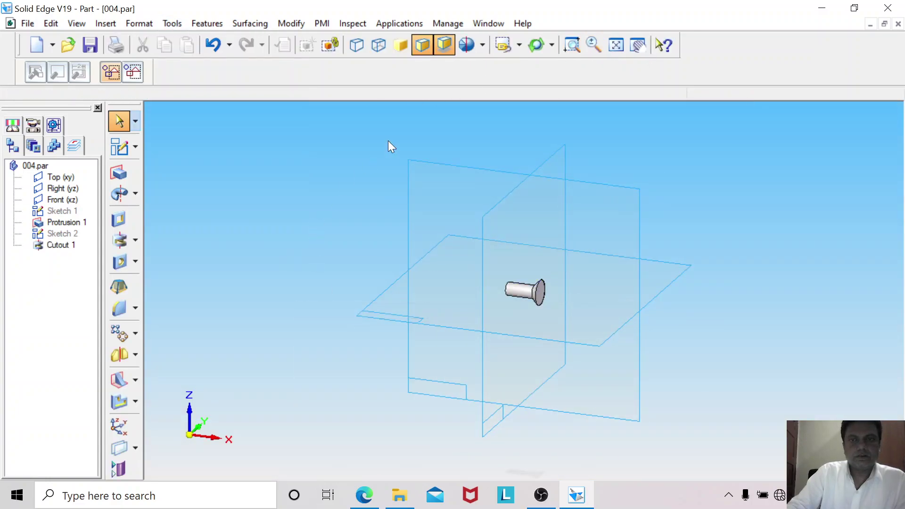
Check the slot dimensions in A11.pdf and sketch a rectangle about 2.8 by 1.5 mm across the head's end edge on the Front (xz) plane.
left_click(364, 494)
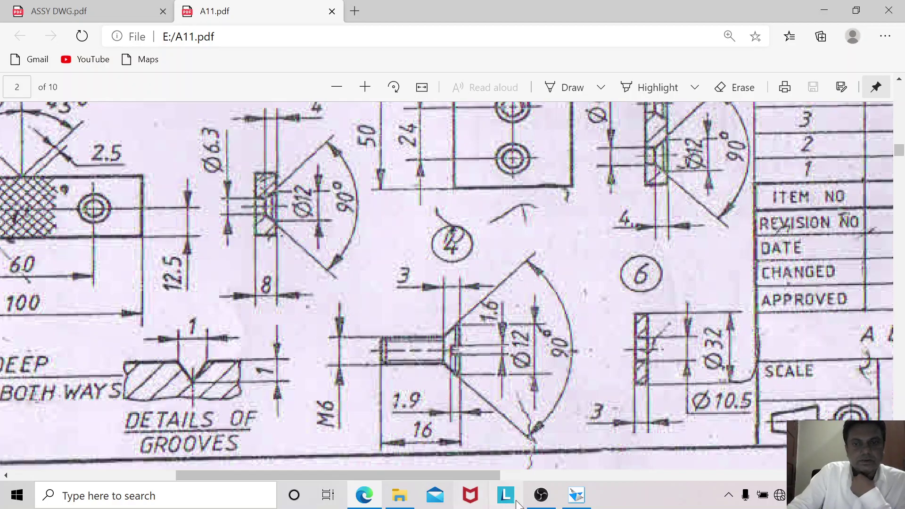
left_click(575, 496)
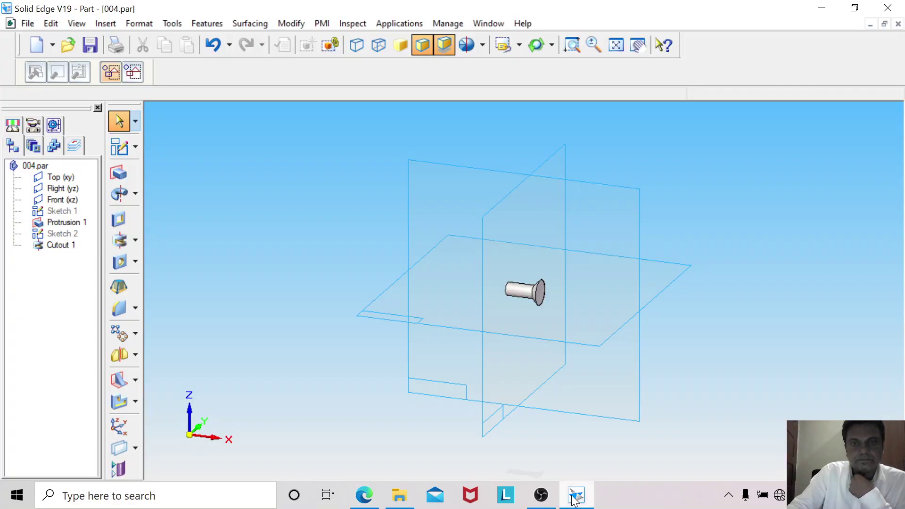
left_click(120, 146)
left_click(408, 210)
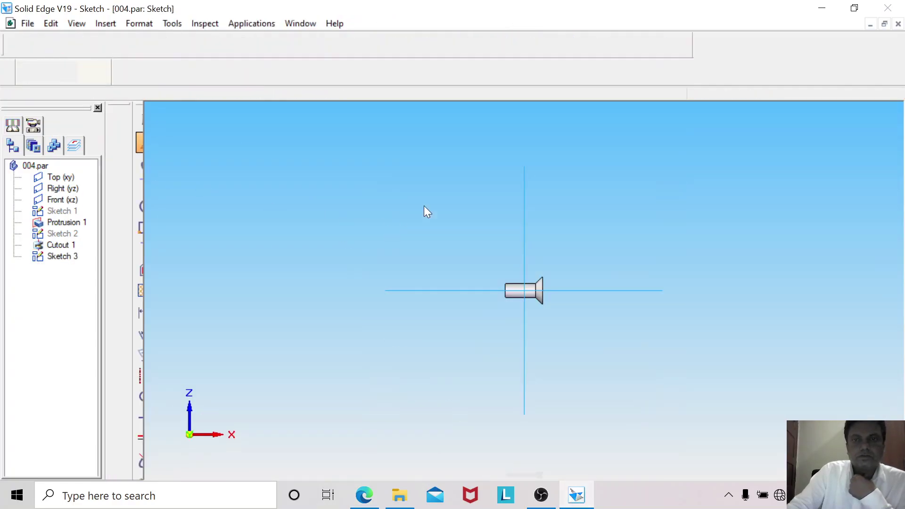
left_click(590, 45)
left_click_drag(533, 269, 580, 312)
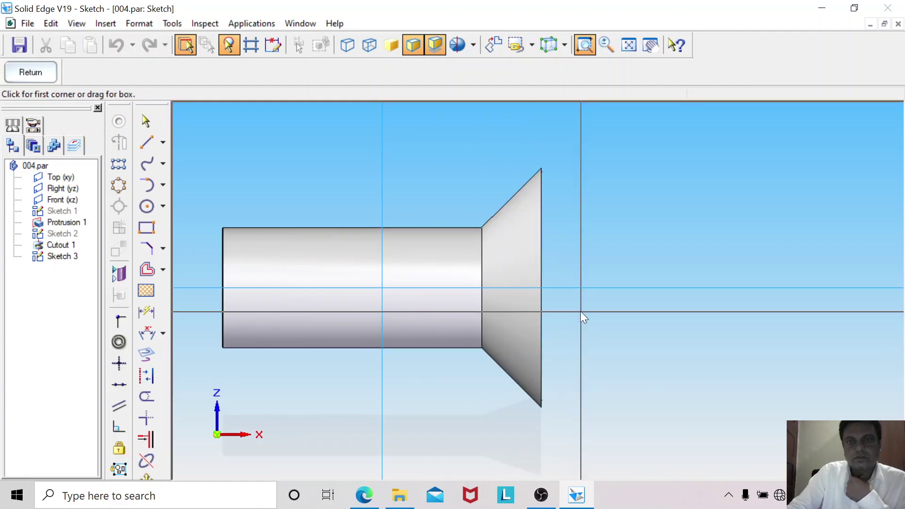
left_click(145, 229)
left_click(517, 273)
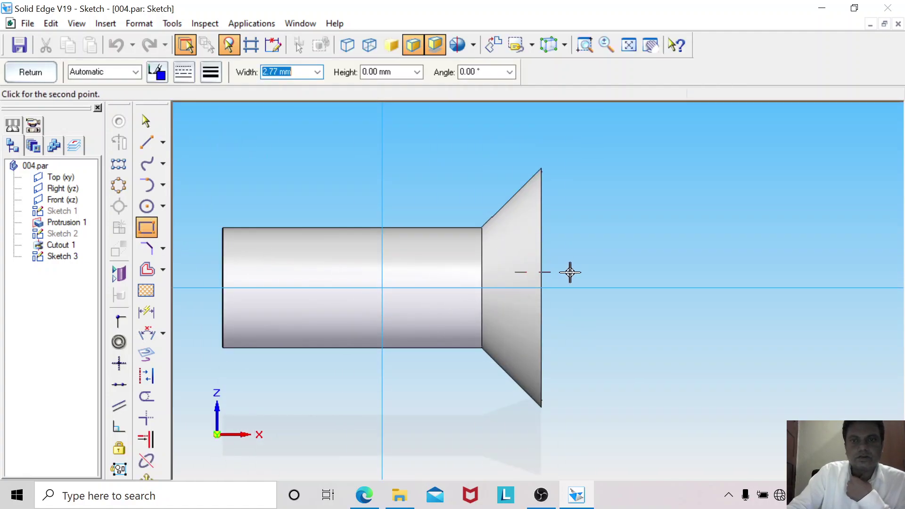
left_click(571, 300)
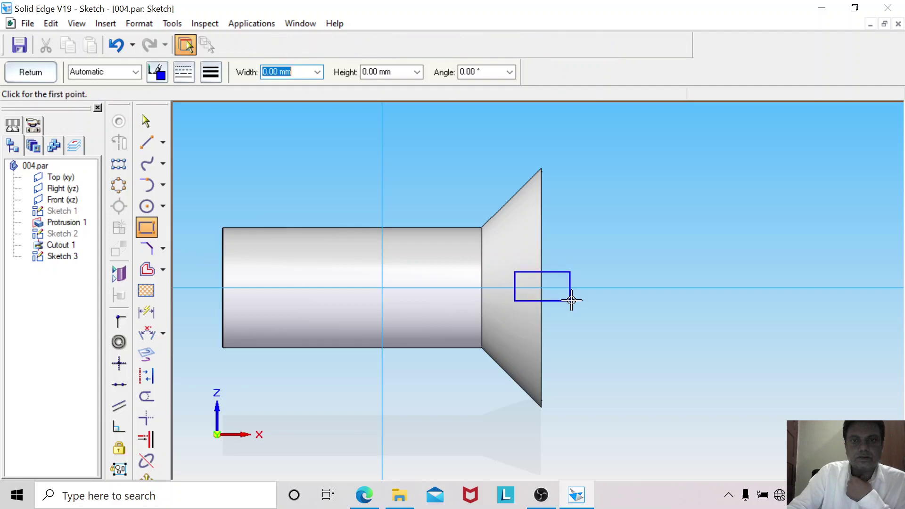
Dimension the rectangle's upper edge 0.8 mm from the horizontal reference plane and set the rectangle's height to 1.6 mm.
left_click(146, 312)
left_click(554, 287)
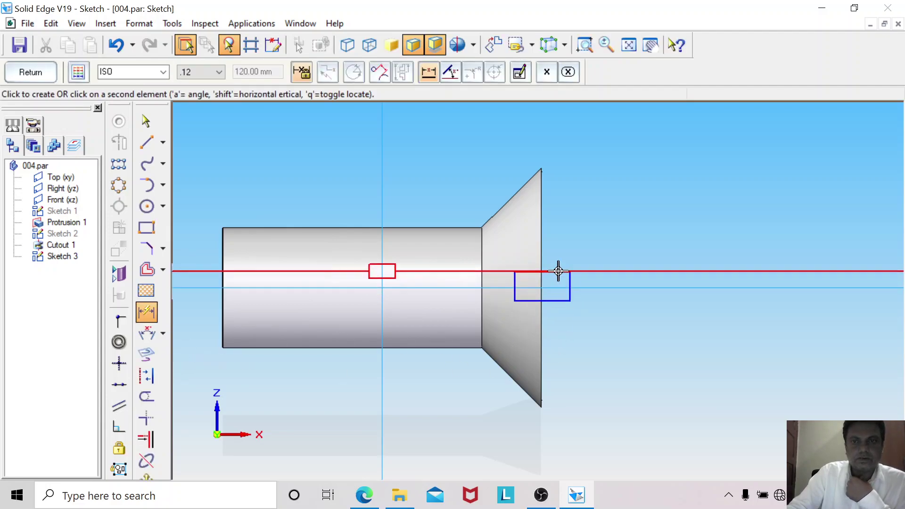
left_click(558, 271)
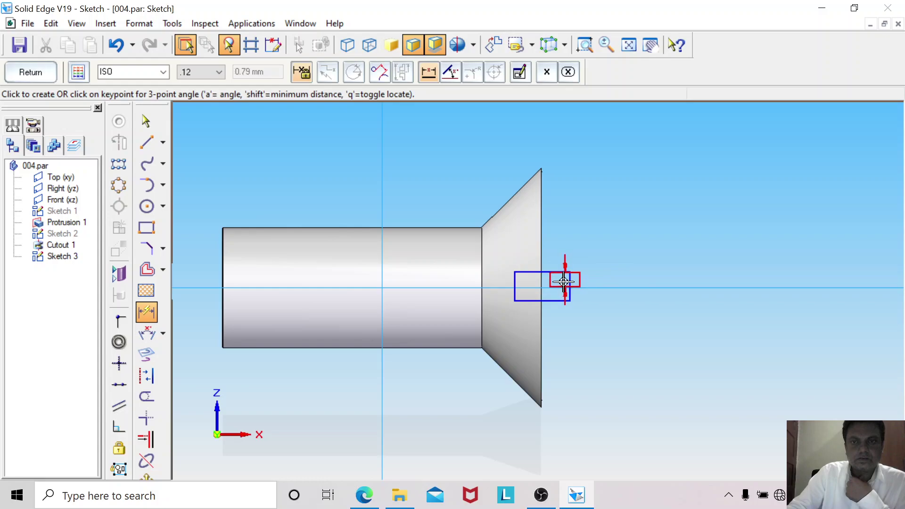
left_click(597, 295)
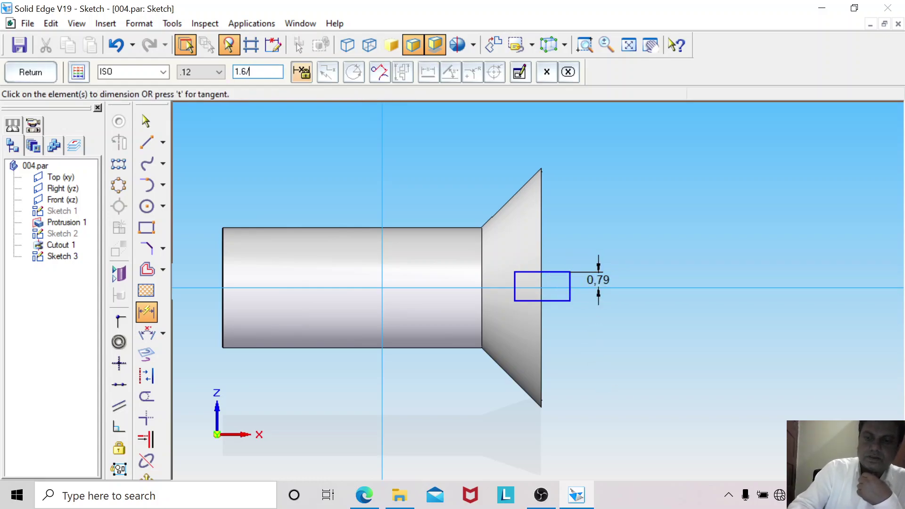
key("Return")
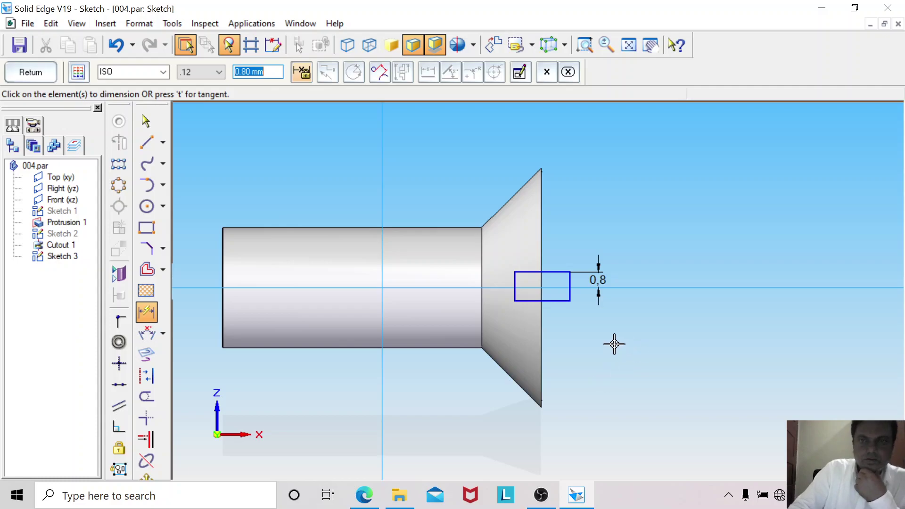
left_click(571, 294)
left_click(651, 304)
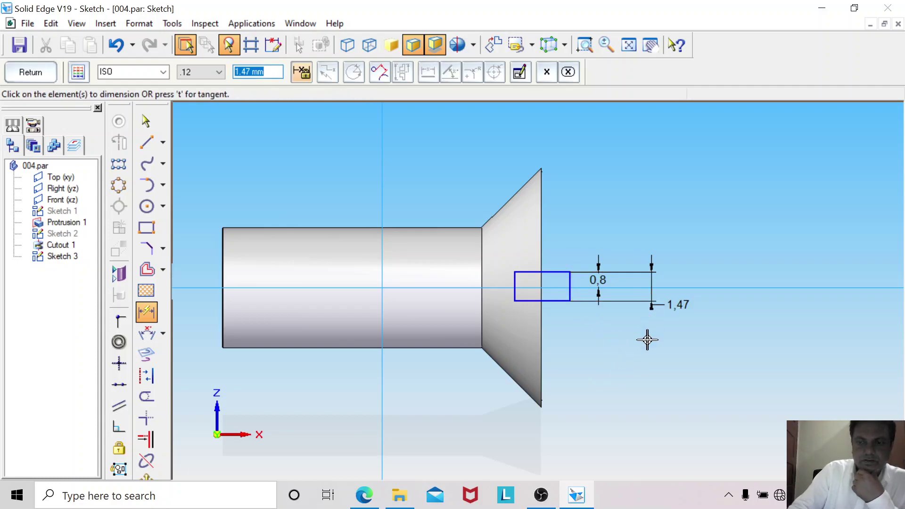
type("1.6")
key("Return")
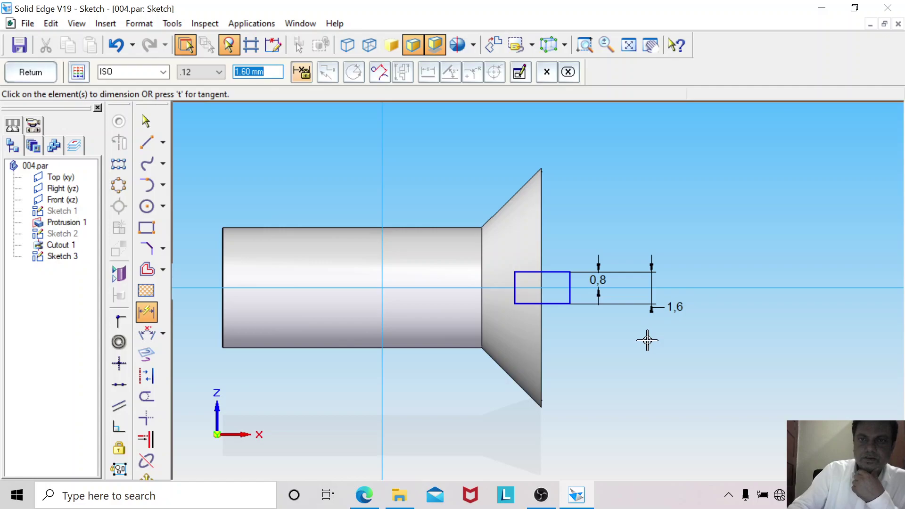
Dimension the rectangle's inner edge 1.9 mm from the head's end edge and close the sketch.
left_click(542, 333)
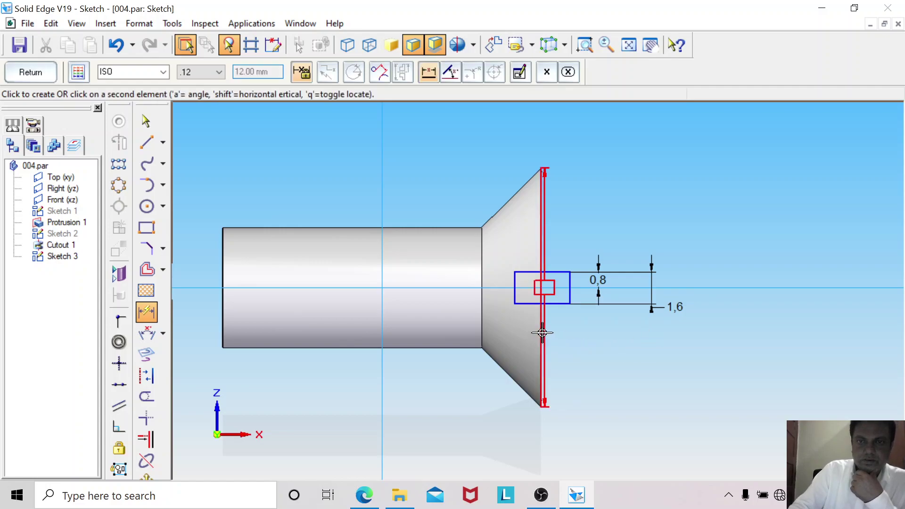
left_click(514, 280)
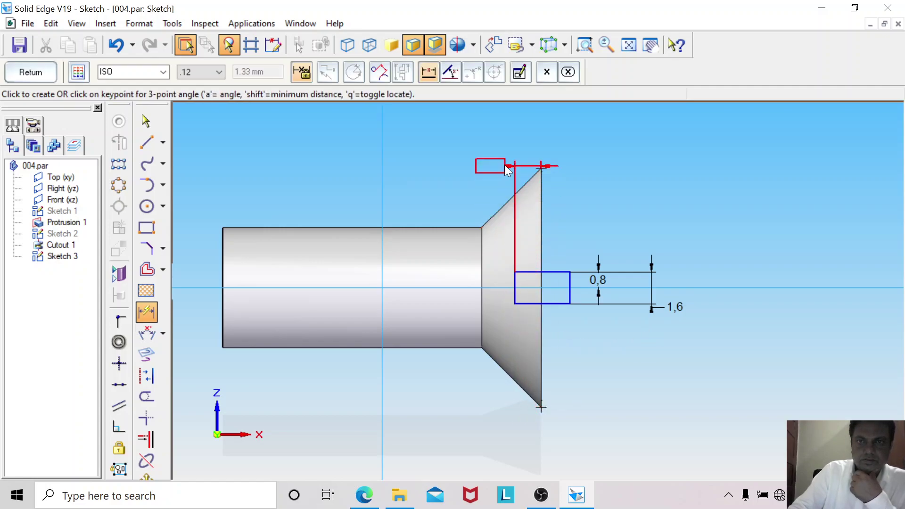
left_click(496, 143)
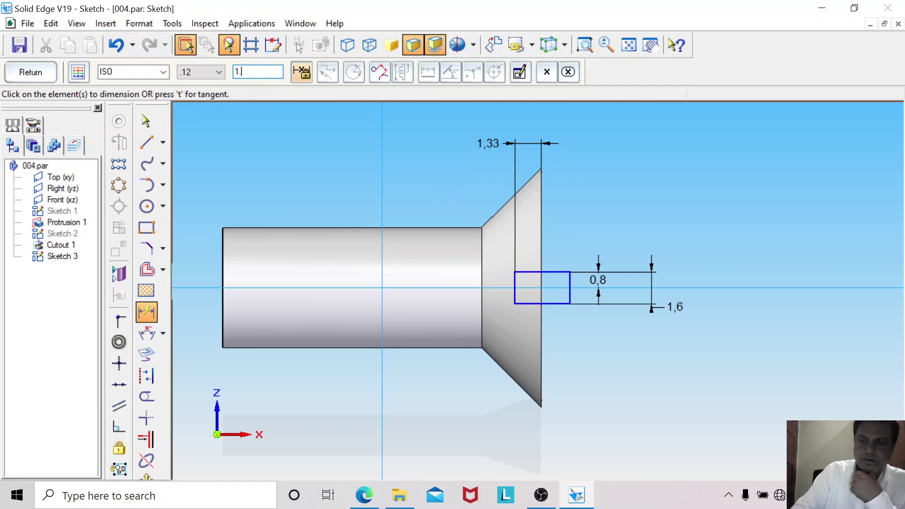
key("Return")
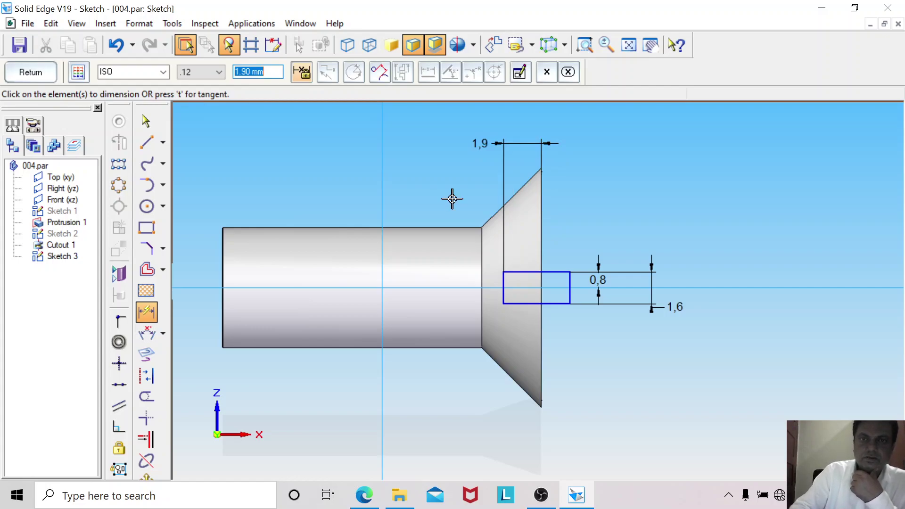
left_click(41, 78)
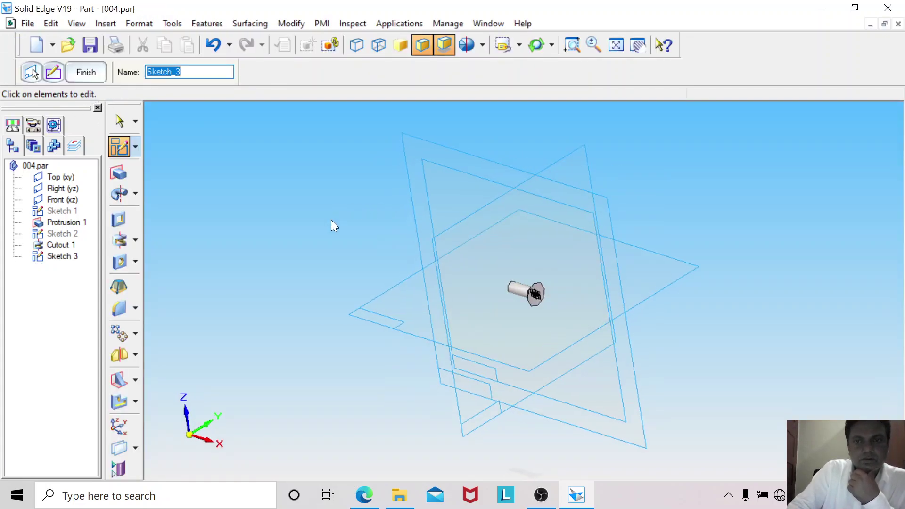
Cut the screwdriver slot across the head from the rectangle sketch with a symmetric 14 mm extent, and hide the slot sketch.
left_click(572, 45)
left_click_drag(520, 257, 557, 321)
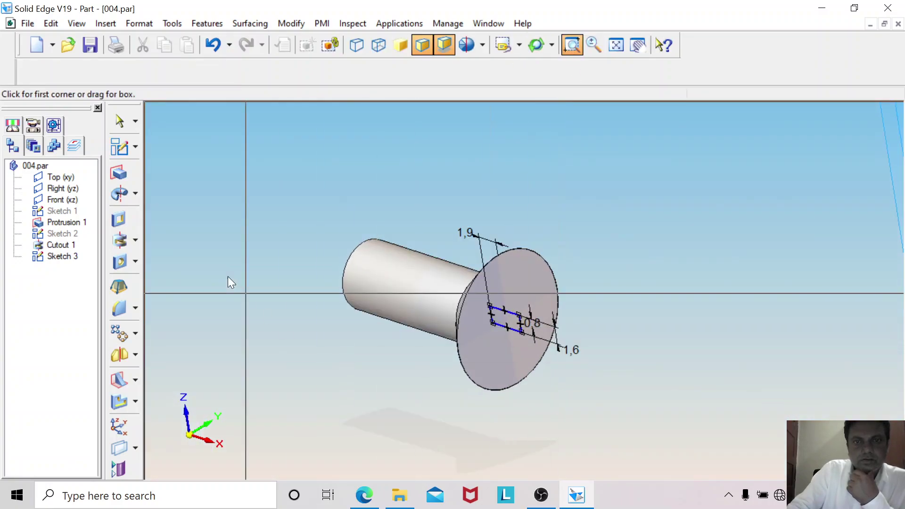
left_click(120, 123)
left_click(124, 218)
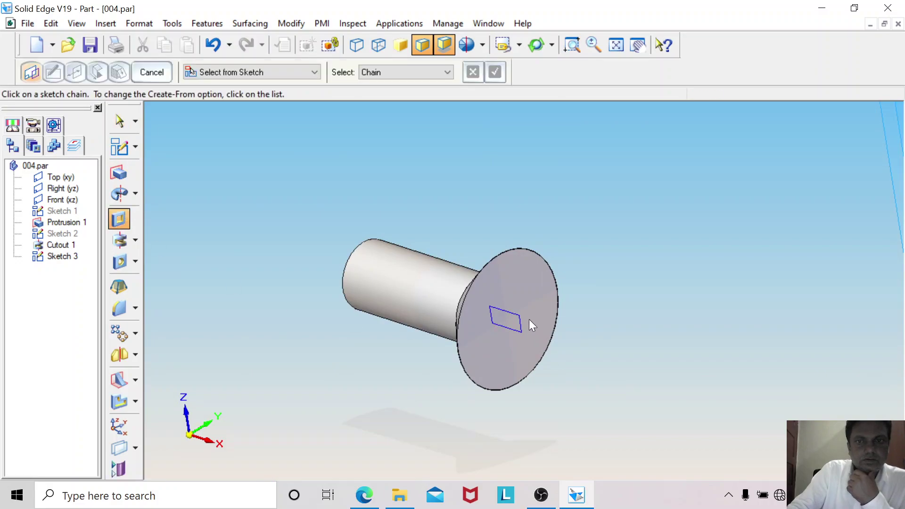
left_click(520, 313)
right_click(369, 361)
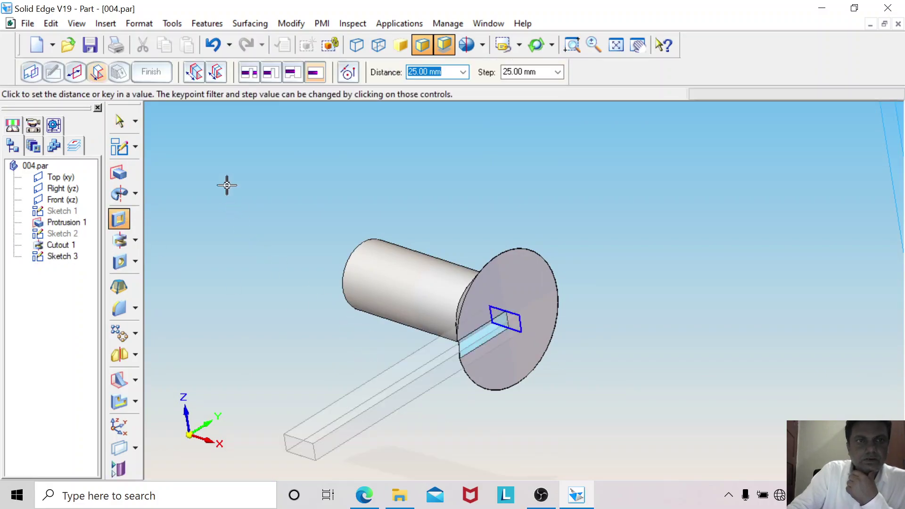
left_click(213, 75)
type("14")
key("Return")
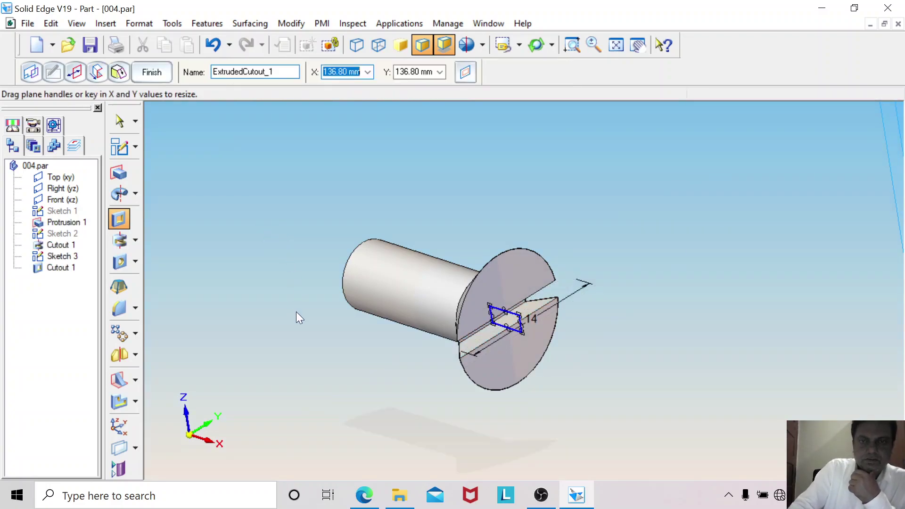
left_click(124, 124)
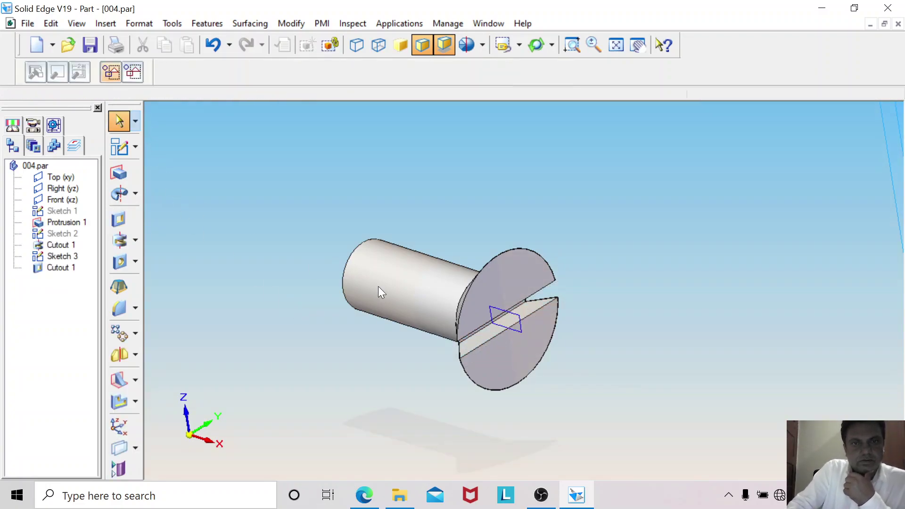
right_click(516, 320)
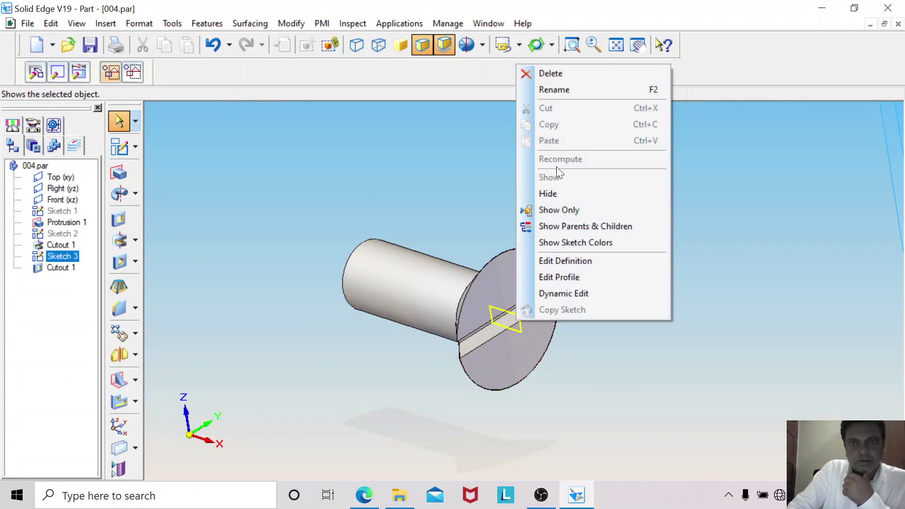
left_click(549, 193)
Chamfer the circular edge at the shank's free end with a 0.5 mm setback.
middle_click_drag(388, 384, 476, 364)
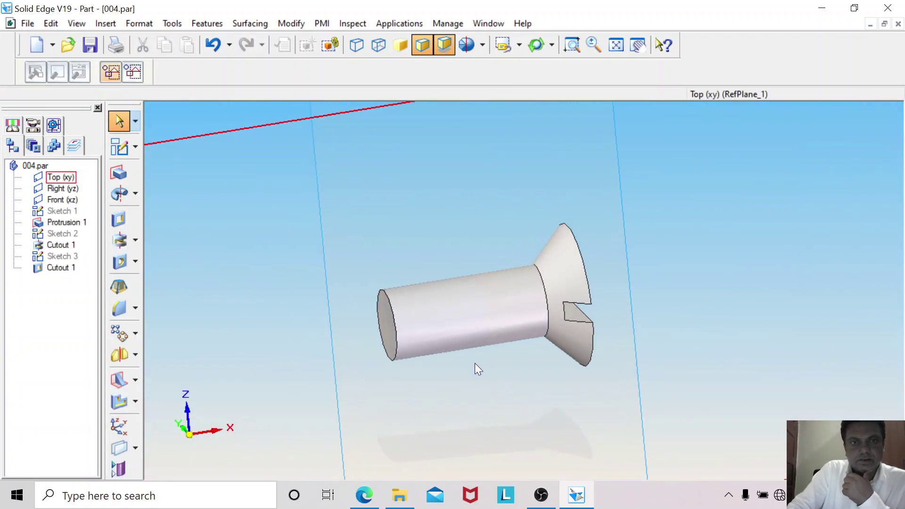
left_click(135, 308)
left_click(156, 322)
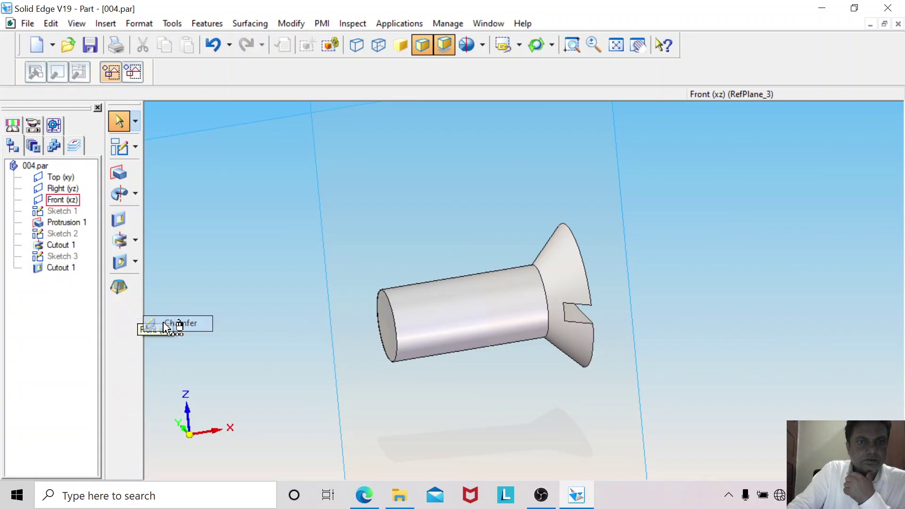
left_click(395, 310)
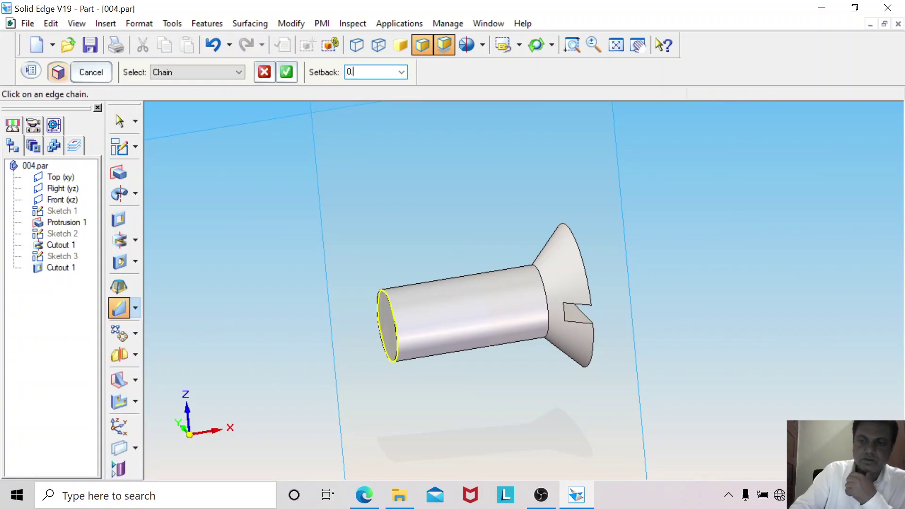
key("Return")
key("Return")
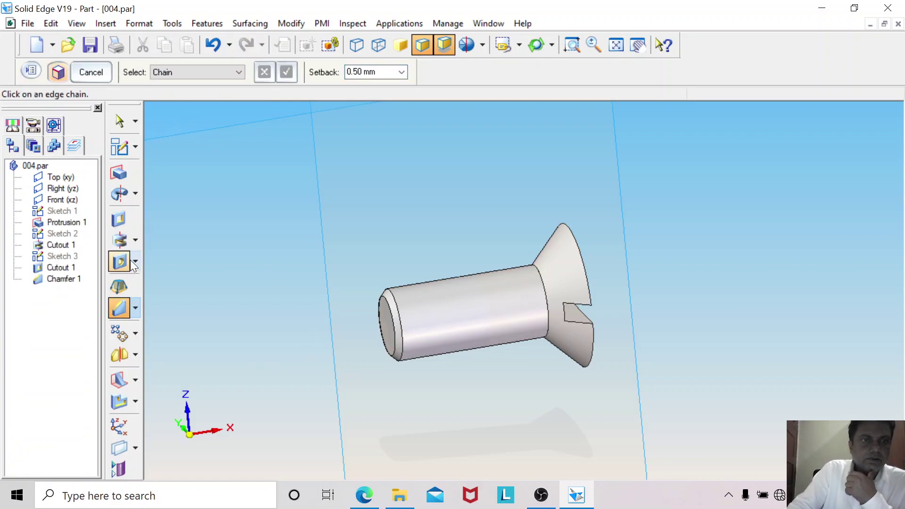
Add a straight M6 thread to the shank, starting at the chamfered end with depth To cylinder extent.
left_click(135, 262)
left_click(174, 273)
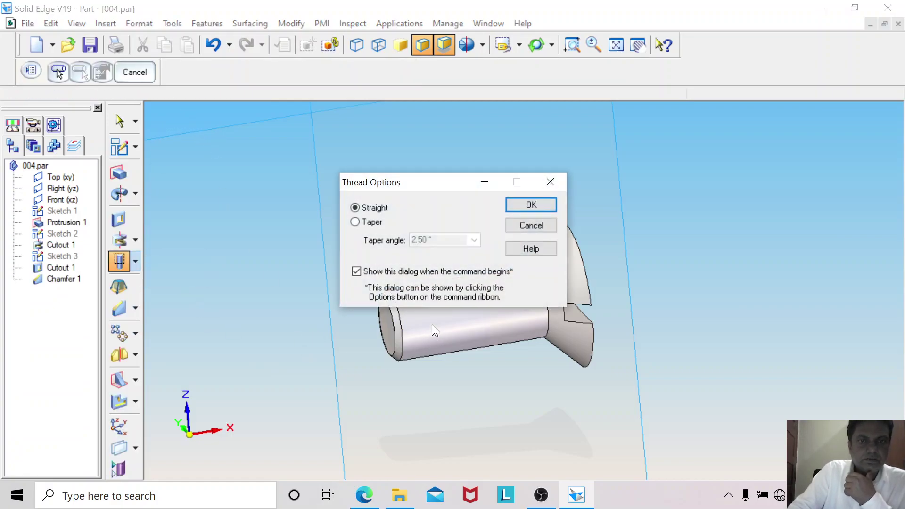
left_click(531, 206)
left_click(426, 315)
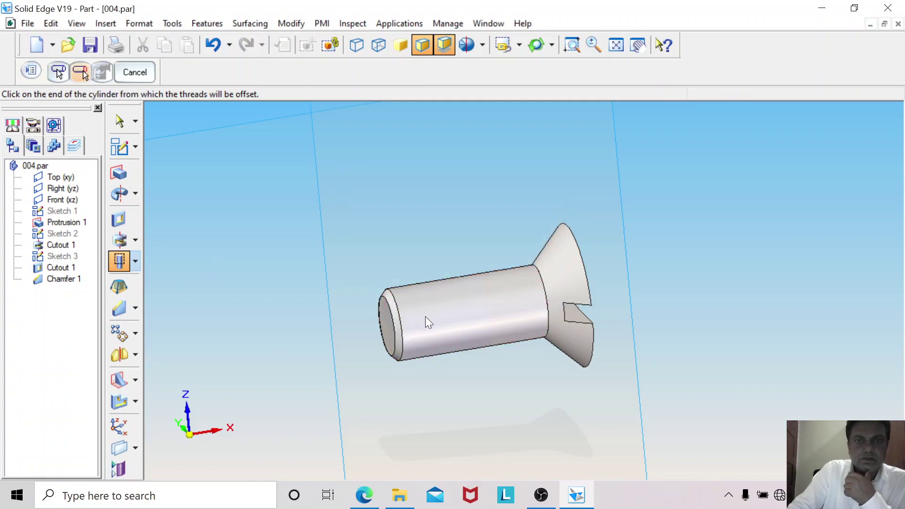
left_click(402, 354)
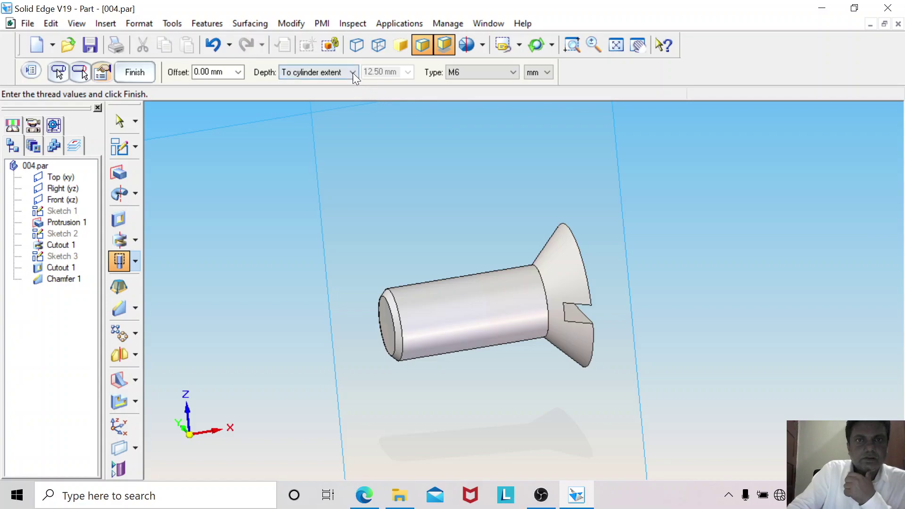
left_click(352, 72)
left_click(339, 94)
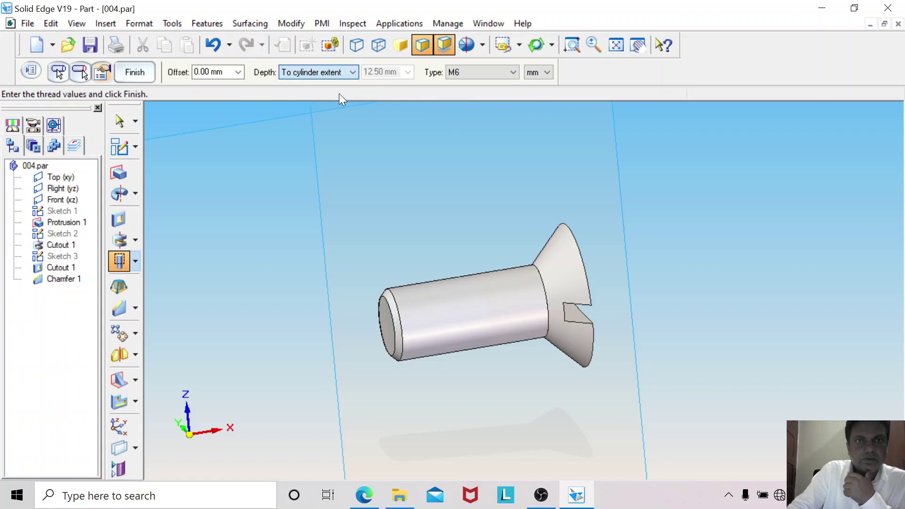
key("Return")
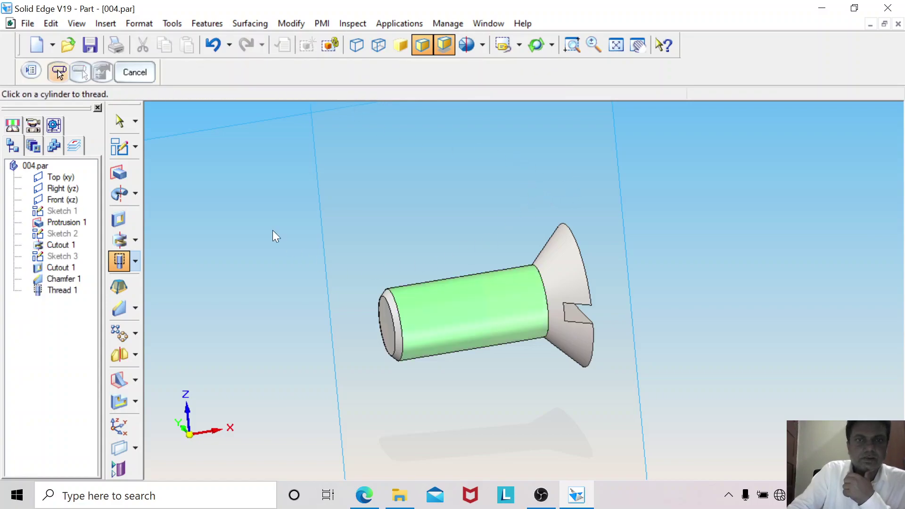
Hide all reference planes, fit the finished screw in view and save the part.
left_click(616, 45)
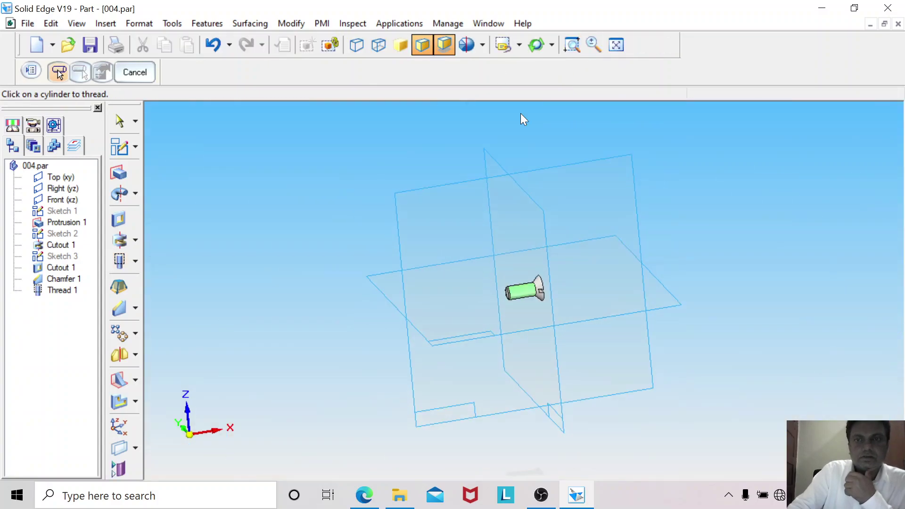
left_click(173, 25)
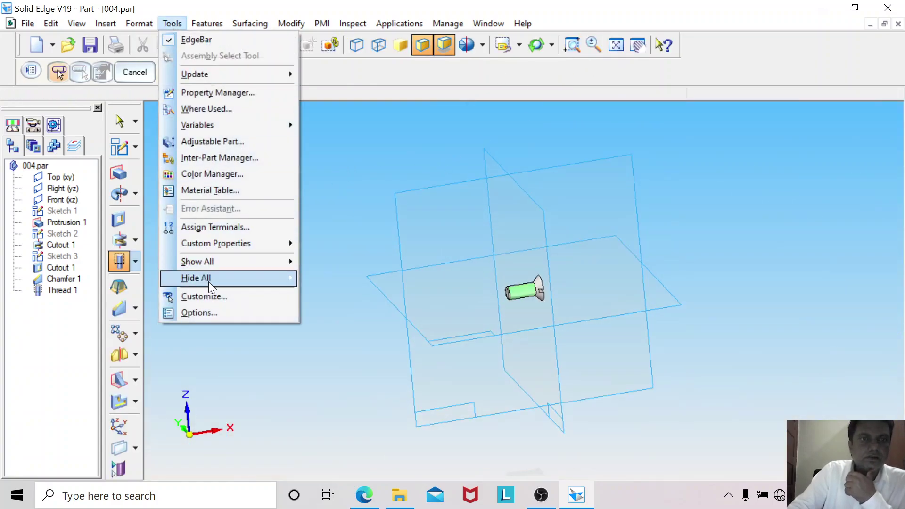
mouse_move(260, 280)
left_click(328, 296)
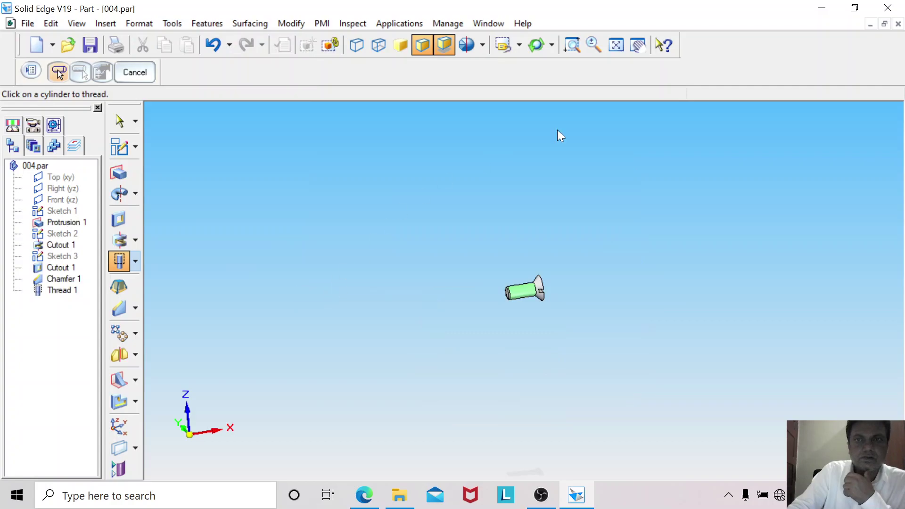
left_click(621, 42)
middle_click_drag(471, 208, 420, 175)
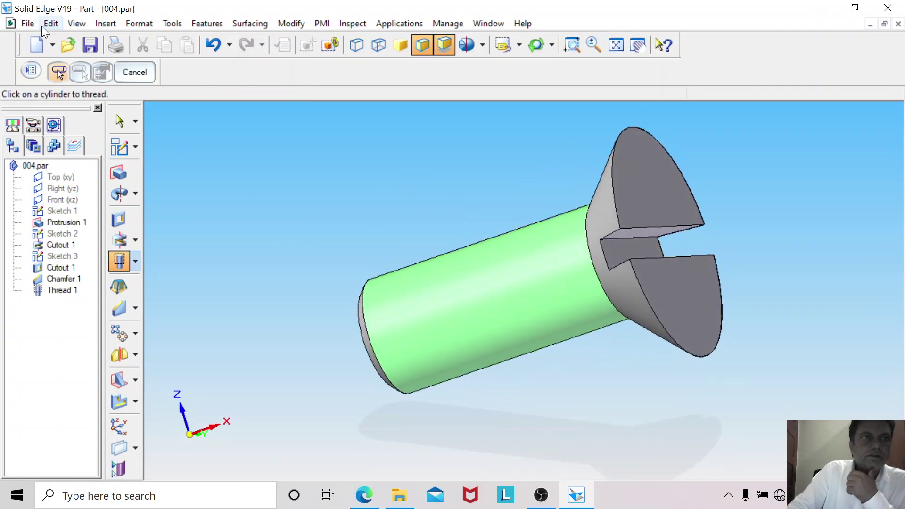
left_click(27, 23)
left_click(69, 96)
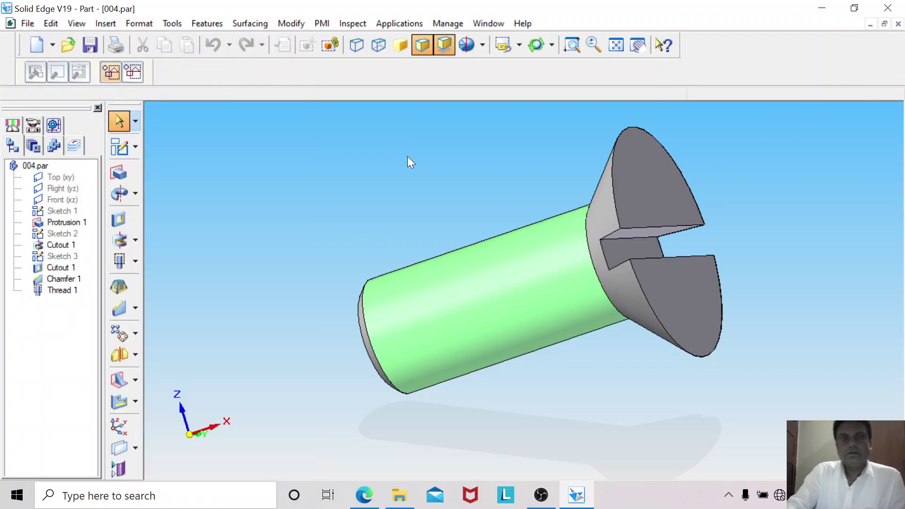
Switch to A11.pdf and examine the parts list and the dimensions of item 5, the screw rod.
left_click(365, 496)
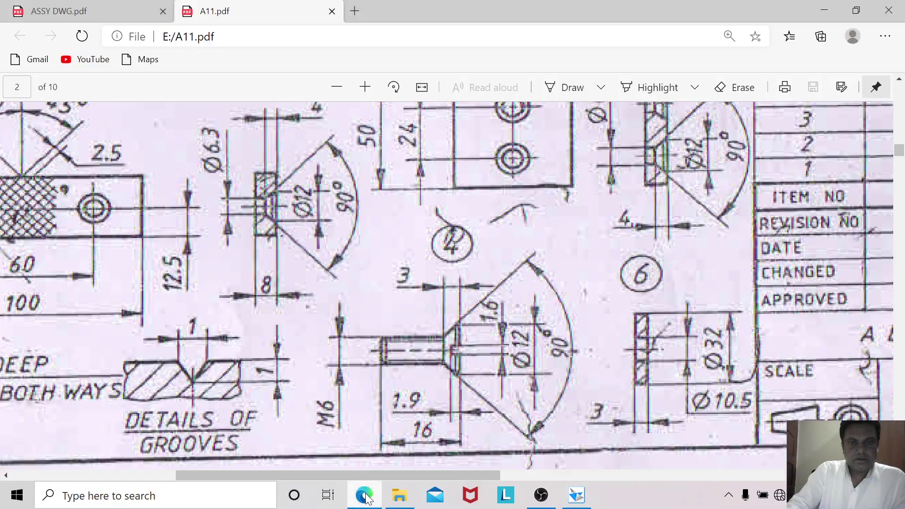
left_click_drag(486, 475, 703, 476)
scroll(649, 319, "up", 3)
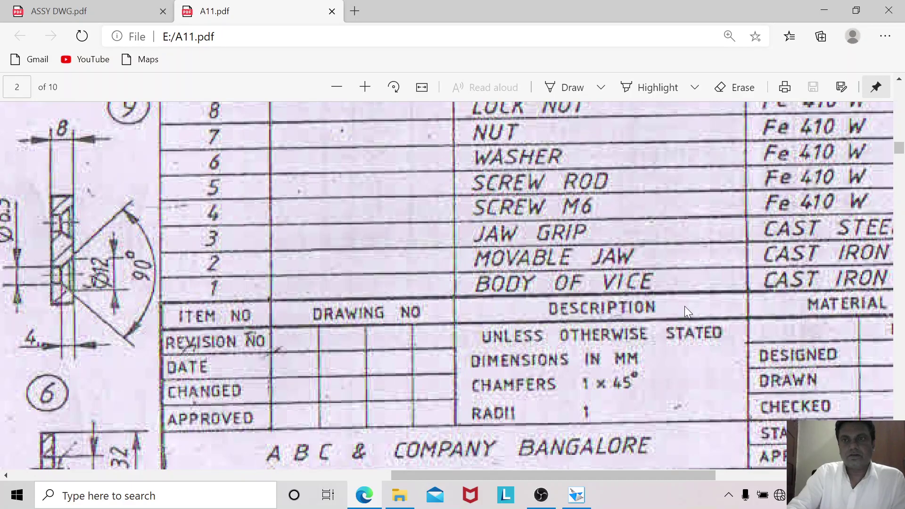
scroll(696, 299, "up", 3)
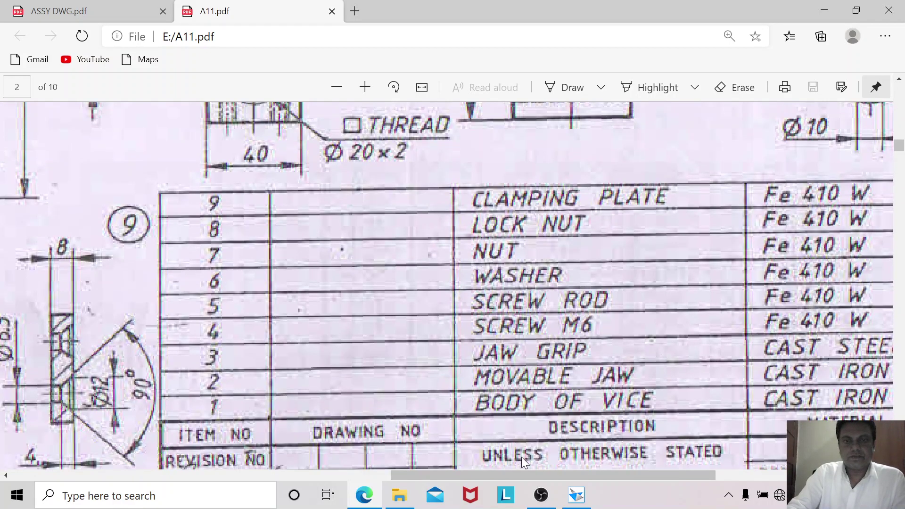
left_click_drag(502, 472, 559, 474)
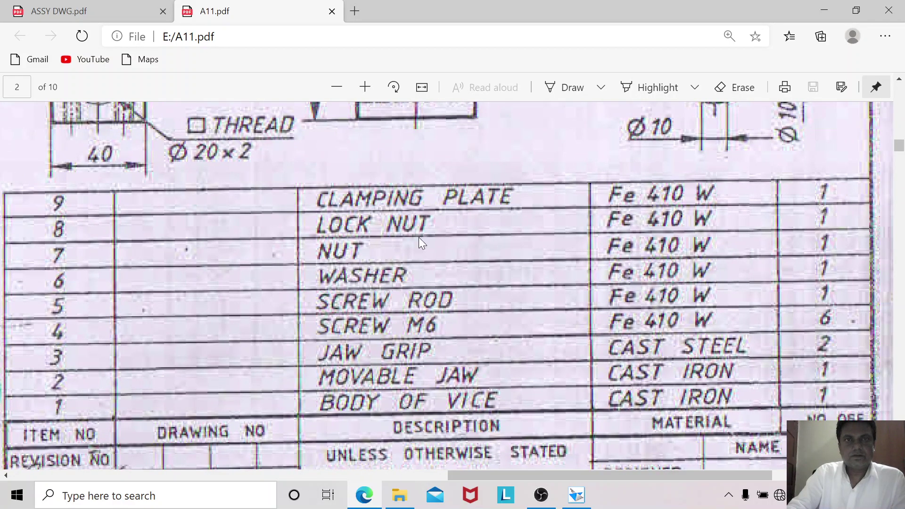
left_click(336, 87)
scroll(455, 298, "up", 5)
scroll(460, 301, "up", 1, "ctrl")
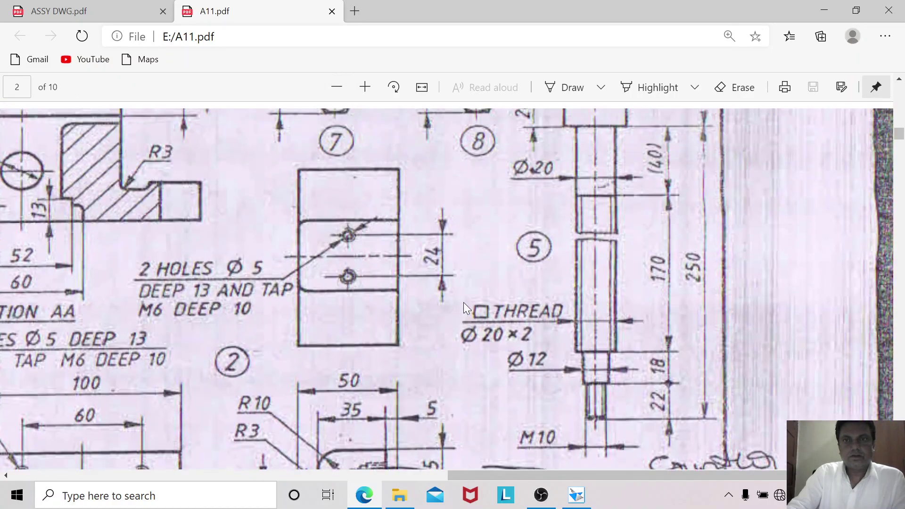
scroll(464, 308, "up", 2)
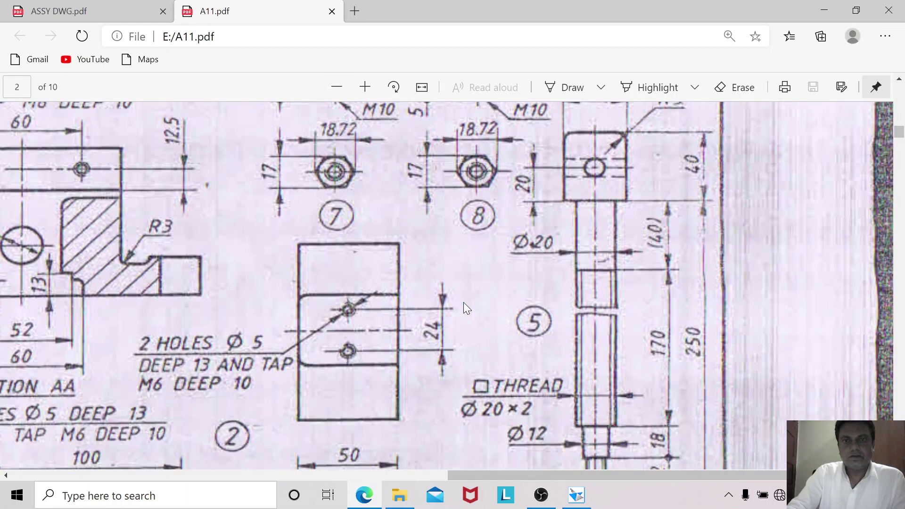
scroll(465, 307, "down", 2)
scroll(465, 308, "up", 3)
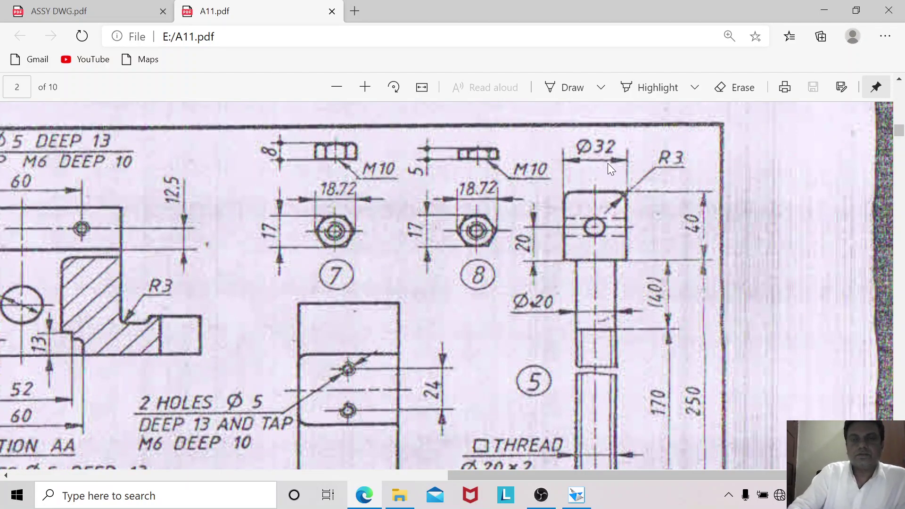
scroll(546, 244, "down", 2)
scroll(546, 243, "up", 1)
scroll(546, 243, "down", 1)
scroll(546, 243, "up", 1)
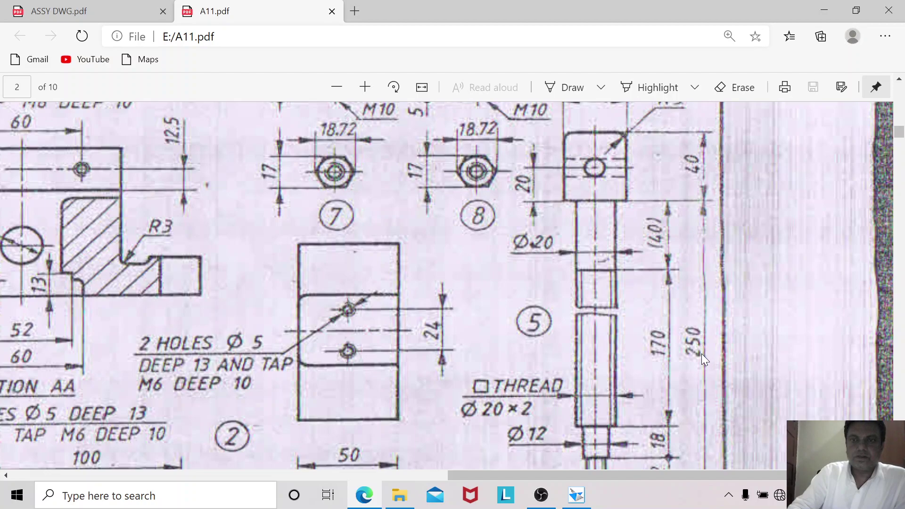
scroll(548, 312, "down", 1)
scroll(548, 312, "up", 1)
scroll(547, 312, "down", 1)
scroll(547, 312, "up", 1)
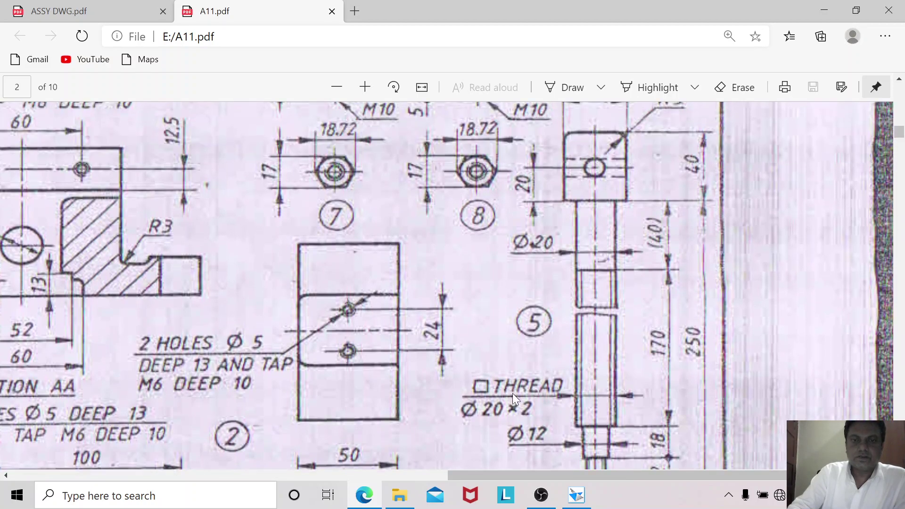
Switch back to Solid Edge, fit the screw in view, then save and close 004.par.
left_click(583, 498)
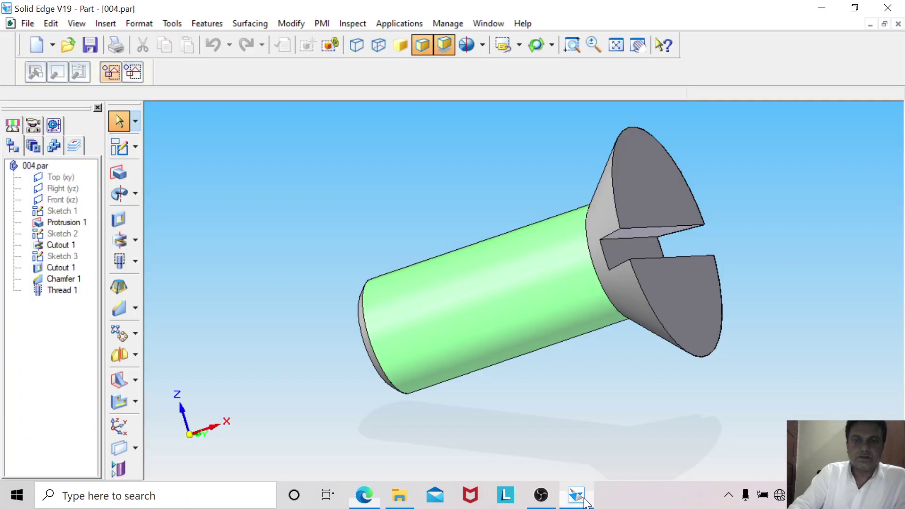
left_click(612, 52)
left_click(28, 23)
left_click(66, 97)
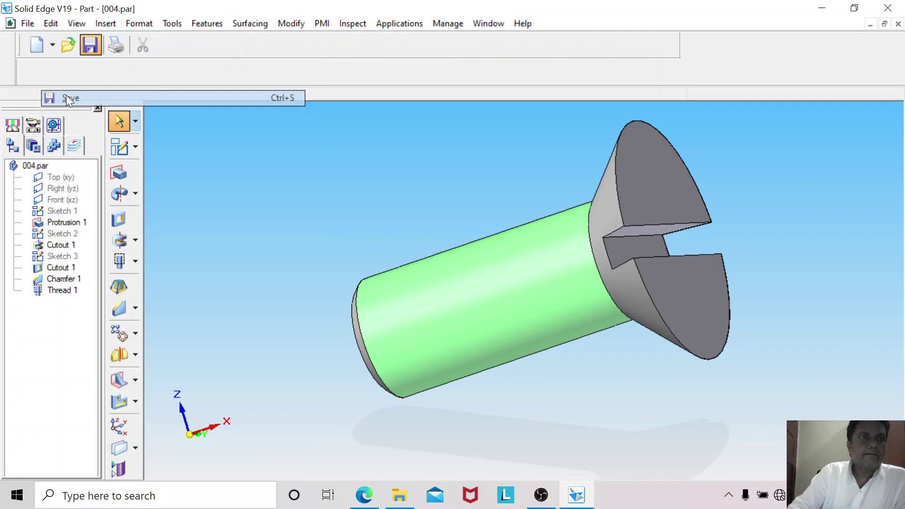
left_click(898, 24)
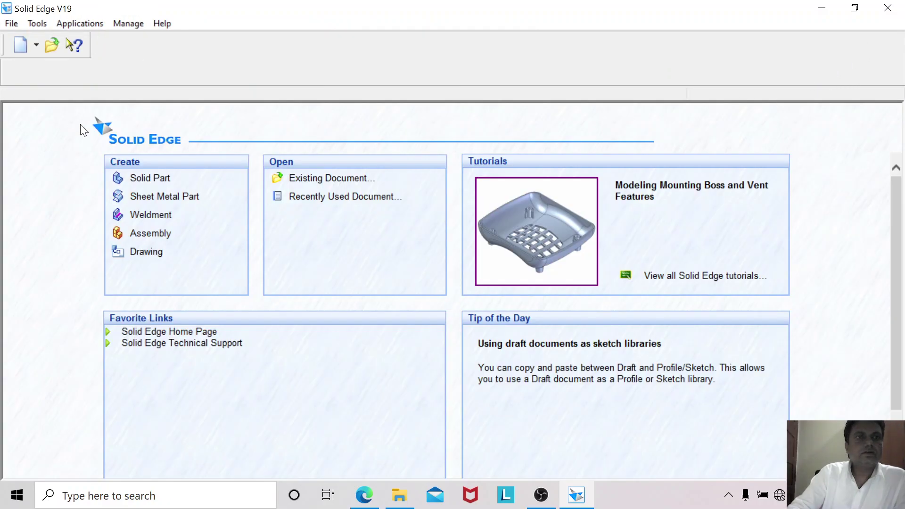
Create a new solid part, enter its screw rod title and document number 5, and save it as 005.
left_click(141, 180)
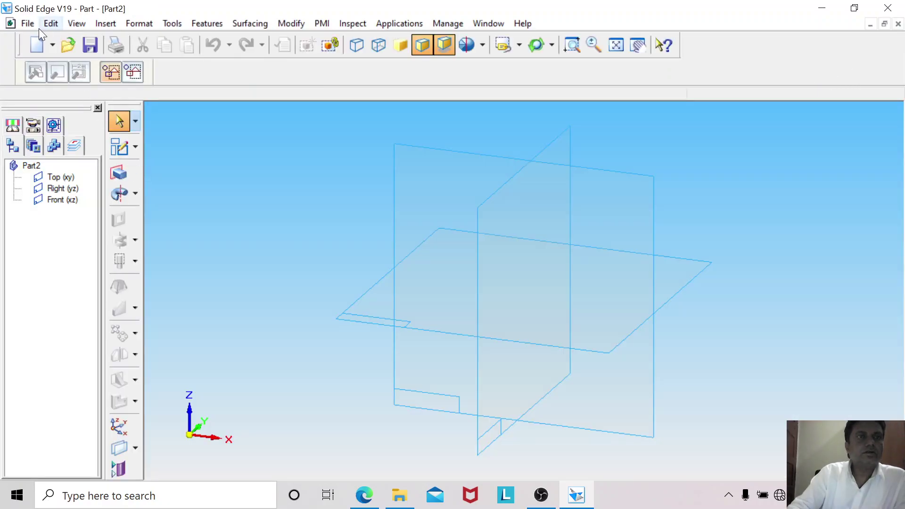
left_click(25, 23)
left_click(77, 98)
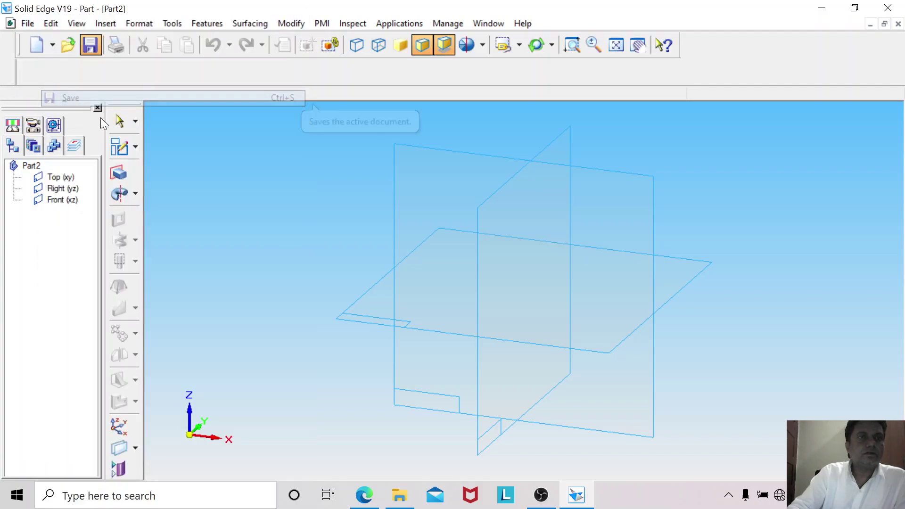
left_click(71, 39)
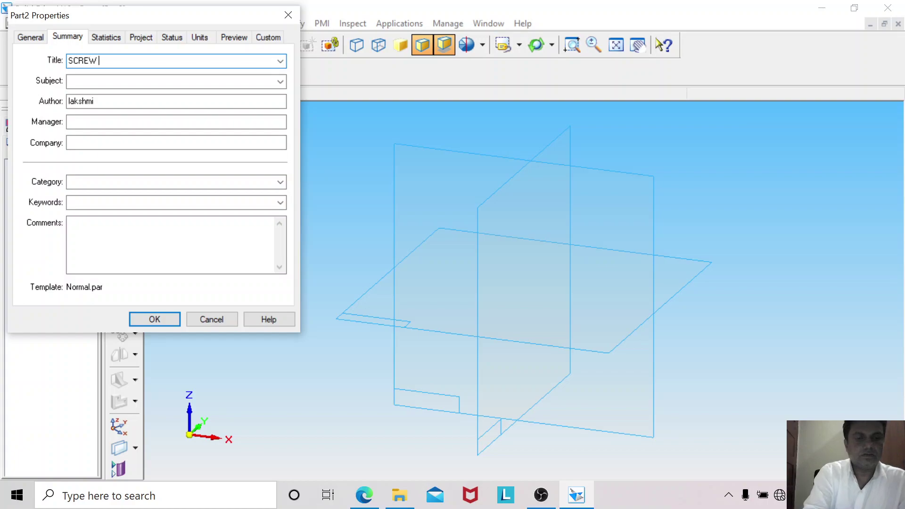
left_click(141, 37)
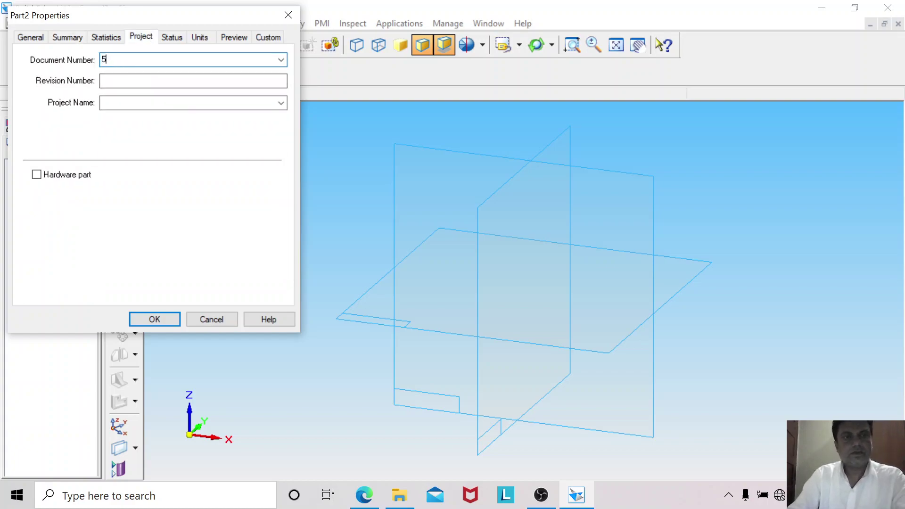
left_click(155, 319)
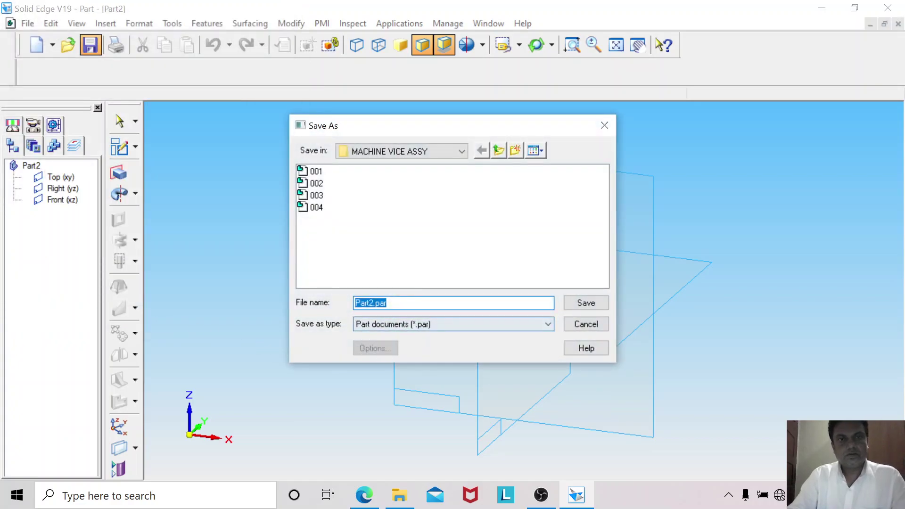
type("005")
key("Return")
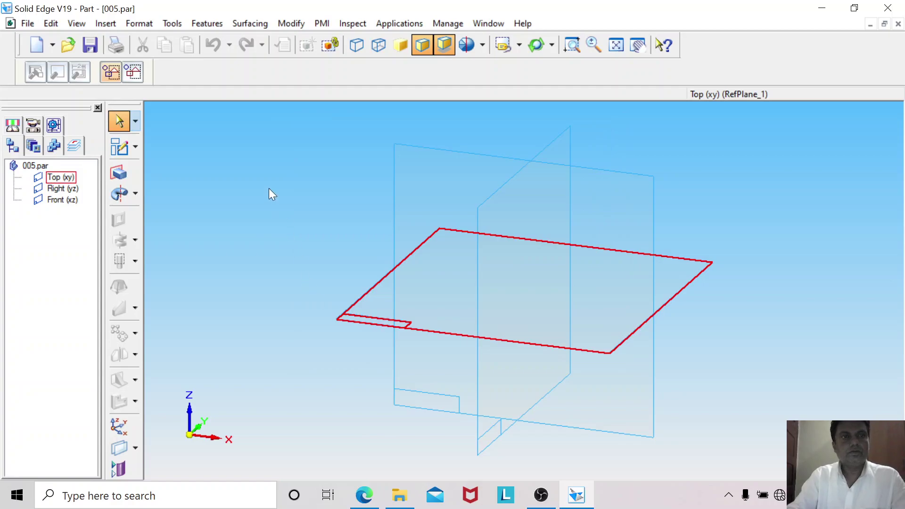
Assign the material FE-410W to the part.
left_click(172, 23)
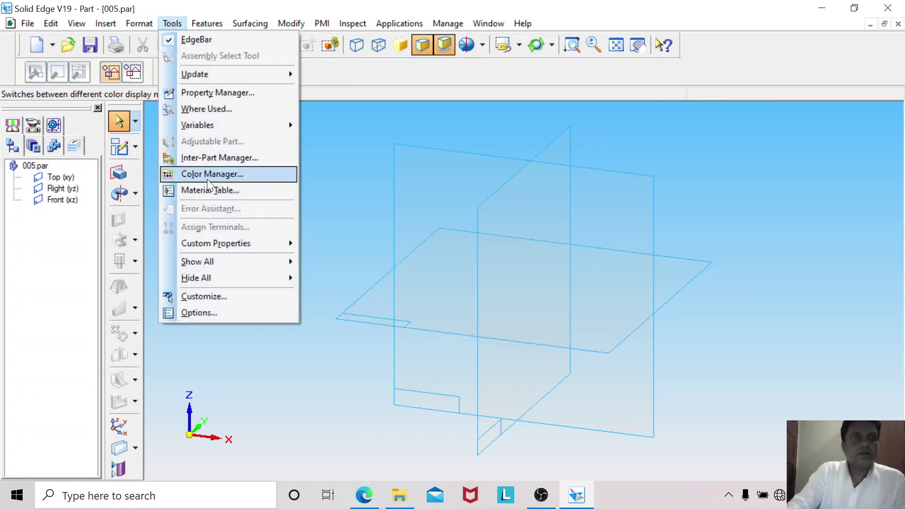
left_click(359, 95)
type("FE-410W")
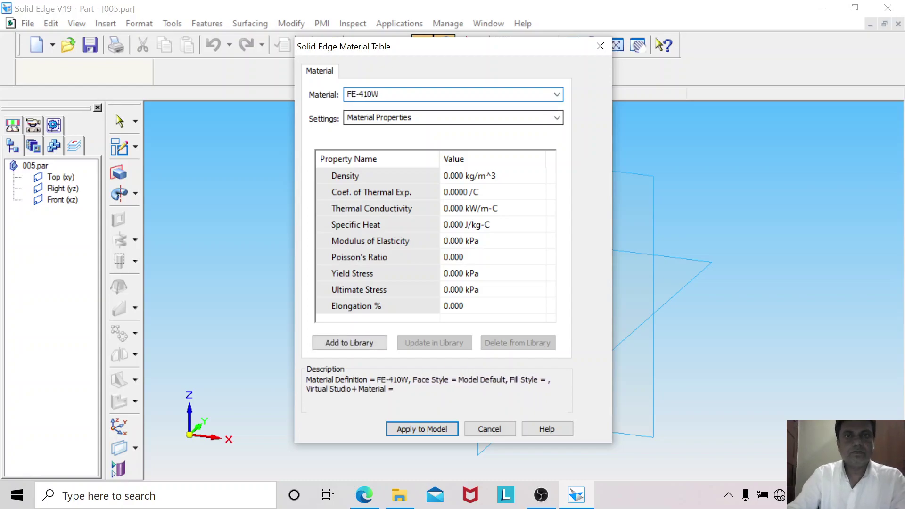
left_click(416, 429)
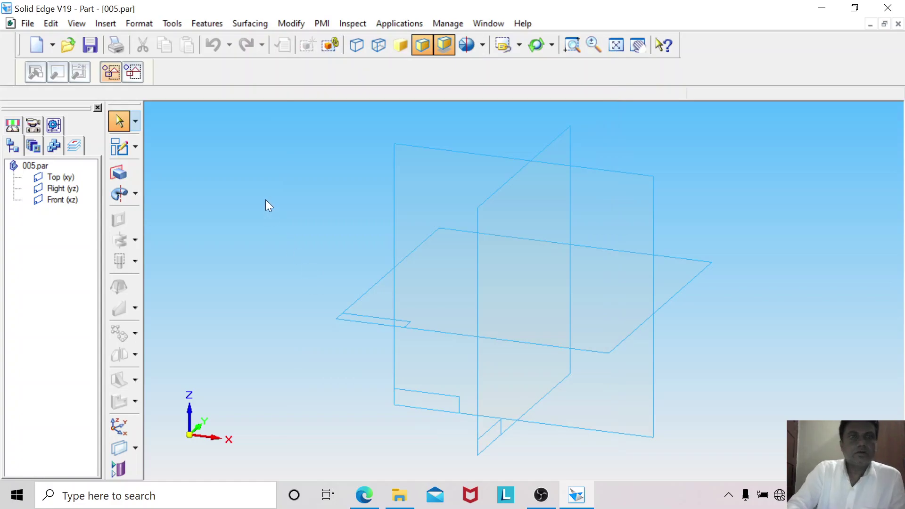
Sketch a 32 mm diameter circle centred on the origin of the Top (xy) plane and finish the sketch.
left_click(120, 147)
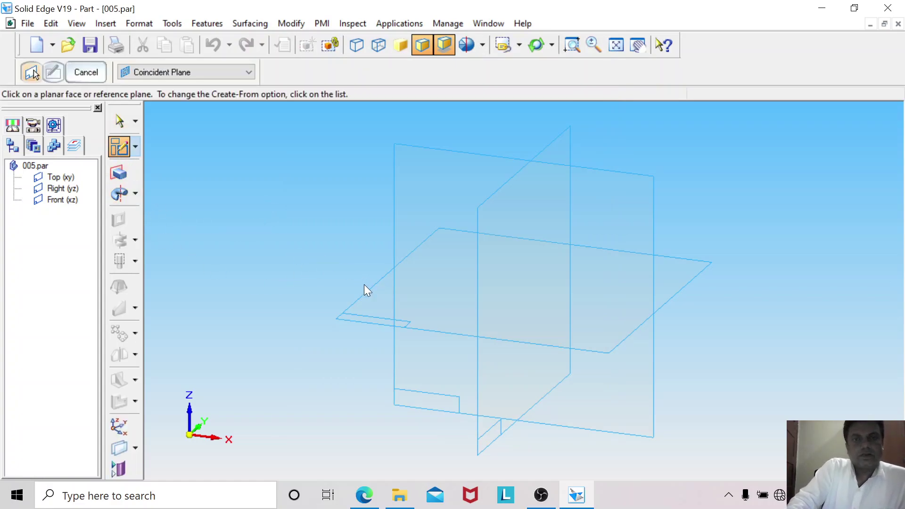
left_click(375, 295)
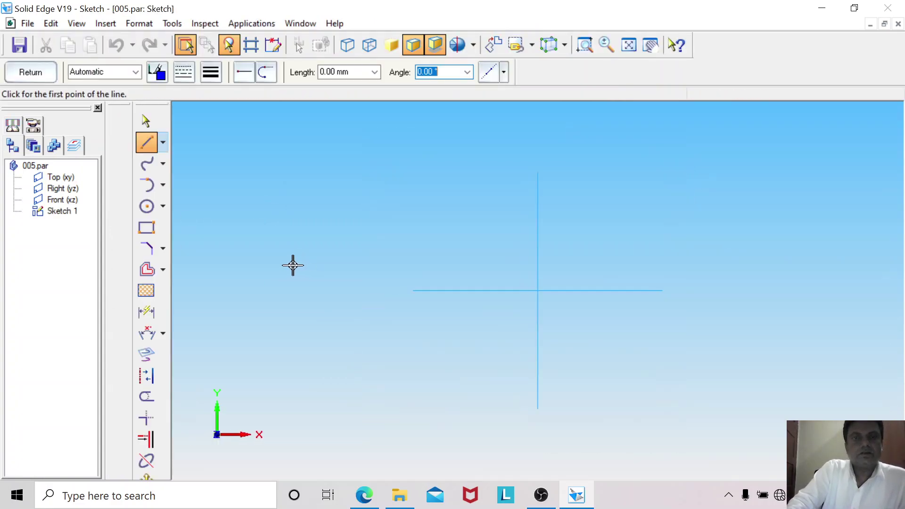
left_click(146, 206)
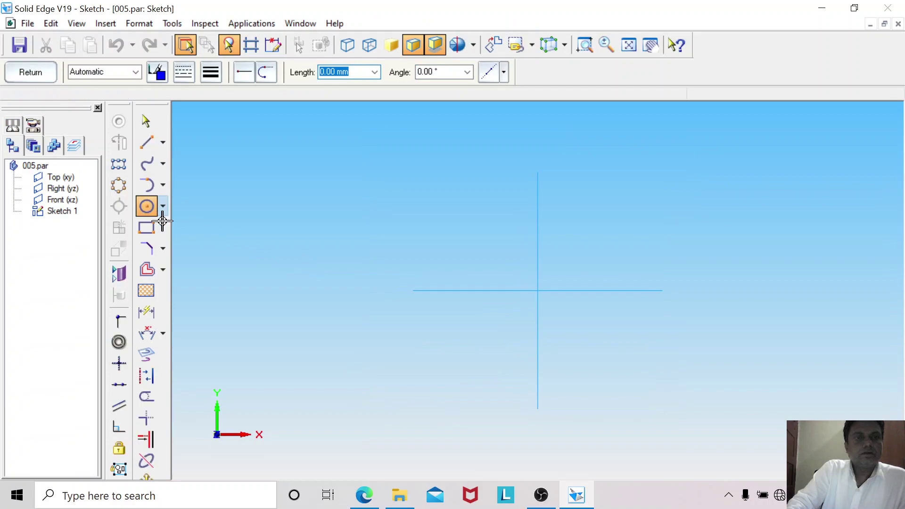
left_click(538, 291)
type("32")
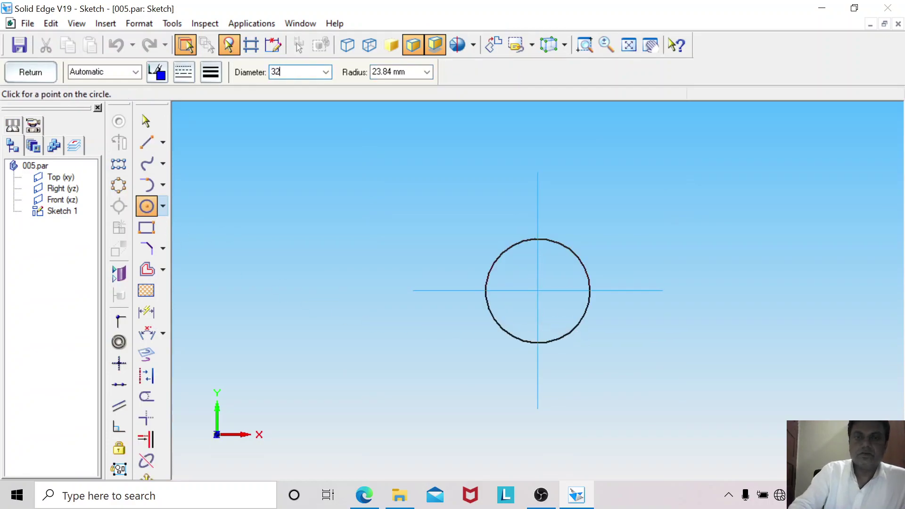
key("Return")
left_click(145, 121)
left_click(31, 72)
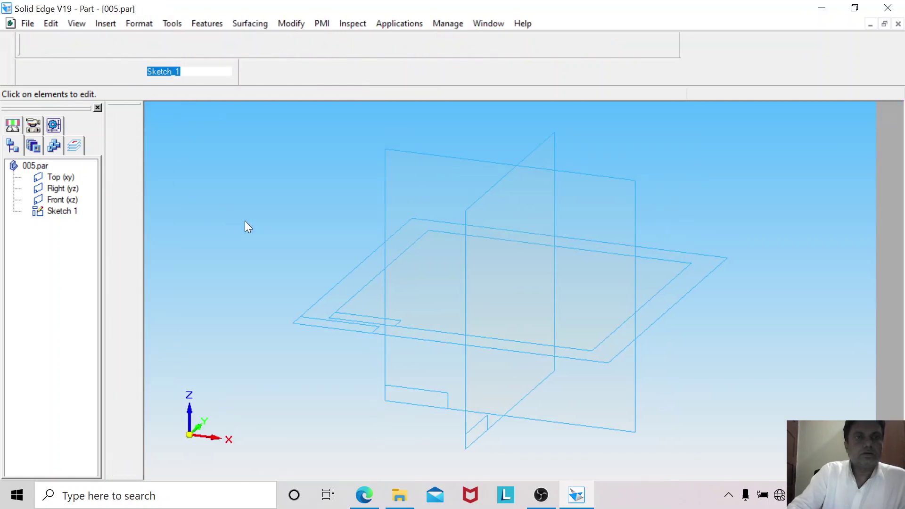
Extrude the 32 mm circle symmetrically about its plane to a total length of 290 mm.
left_click(124, 175)
left_click(511, 304)
key("Return")
left_click(216, 72)
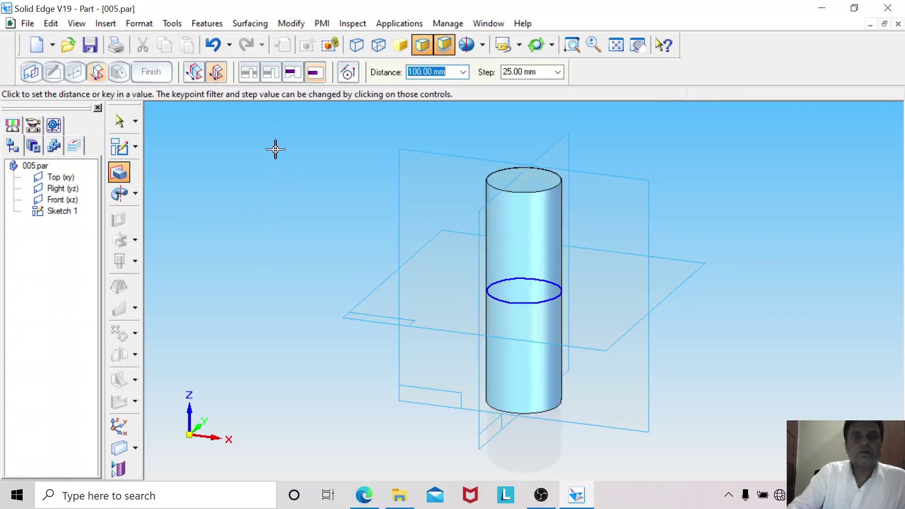
type("29")
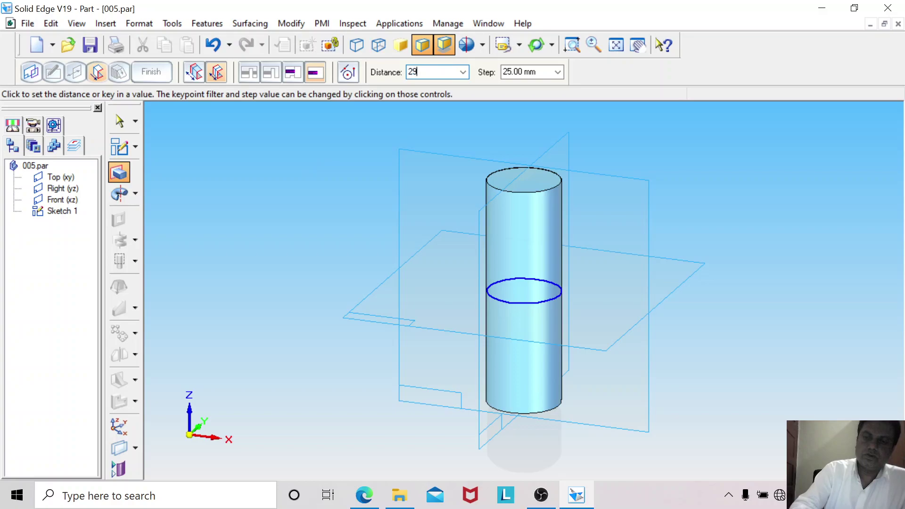
key("Return")
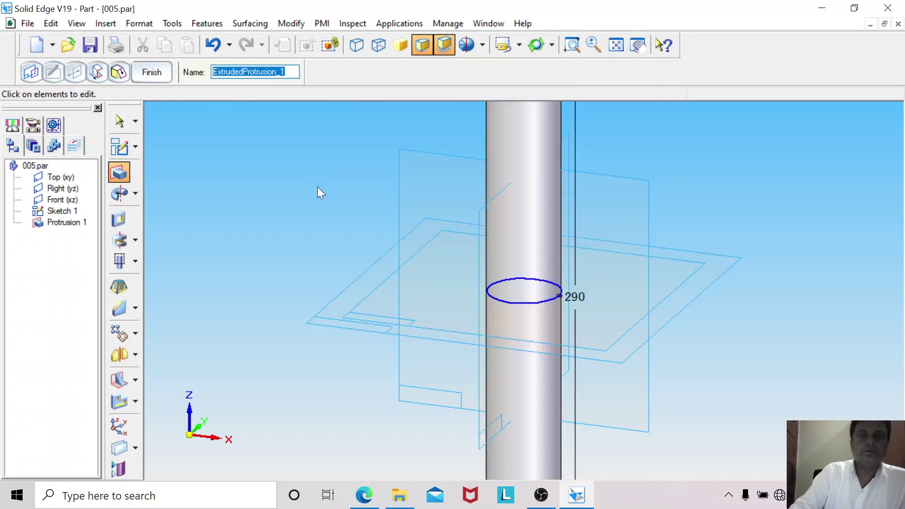
key("Return")
Fit the cylinder in view and hide its circle sketch.
left_click(618, 46)
left_click(119, 121)
right_click(533, 293)
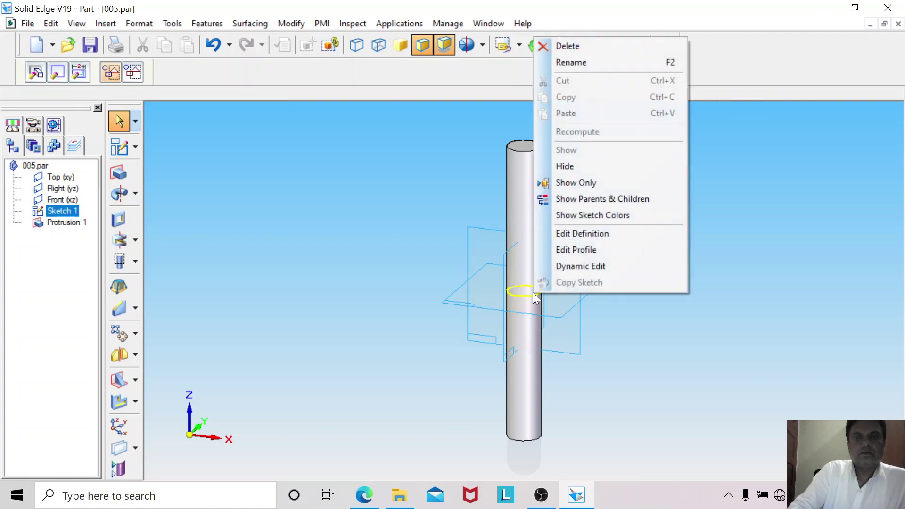
left_click(572, 167)
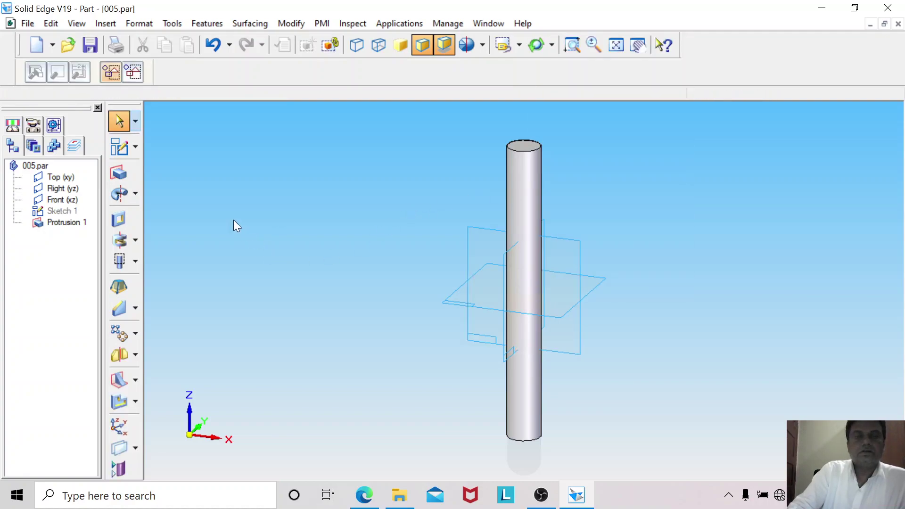
Switch to A11.pdf to examine the diameters and lengths of item 5, and return to Solid Edge.
middle_click_drag(390, 334, 413, 225)
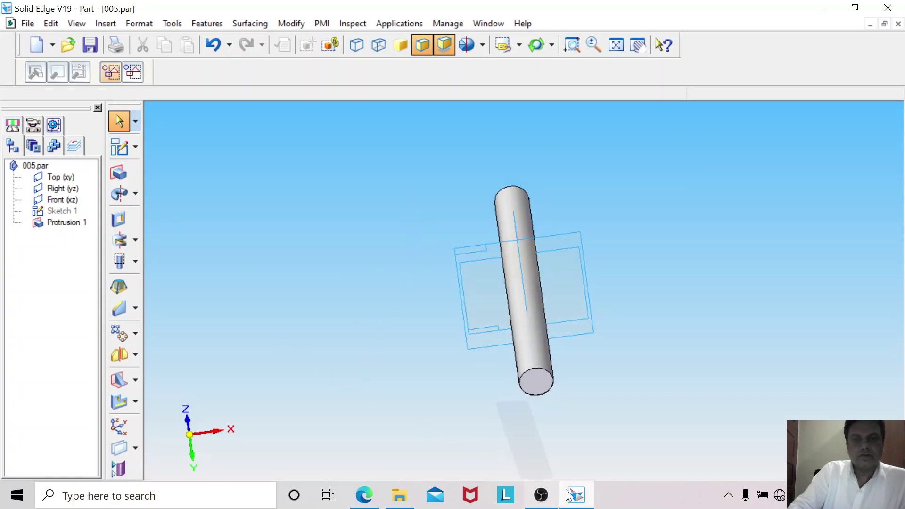
left_click(368, 495)
scroll(625, 369, "down", 3)
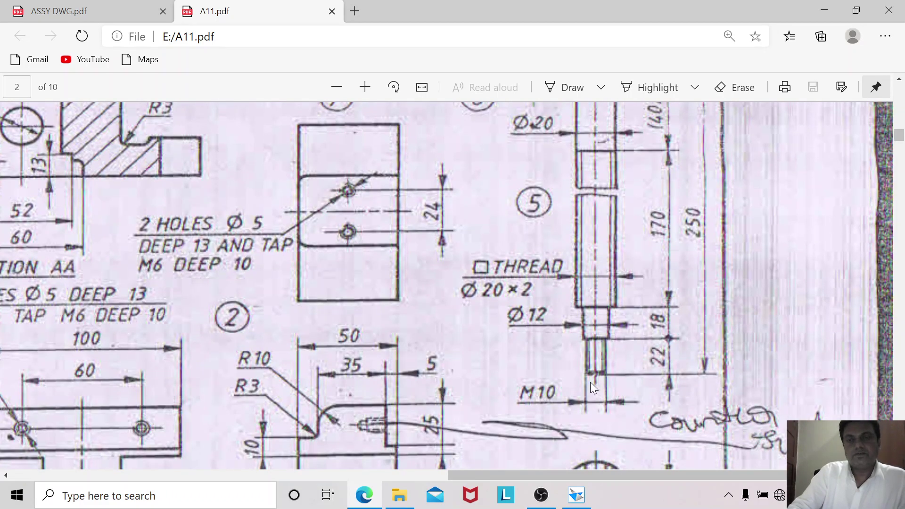
scroll(595, 395, "up", 4)
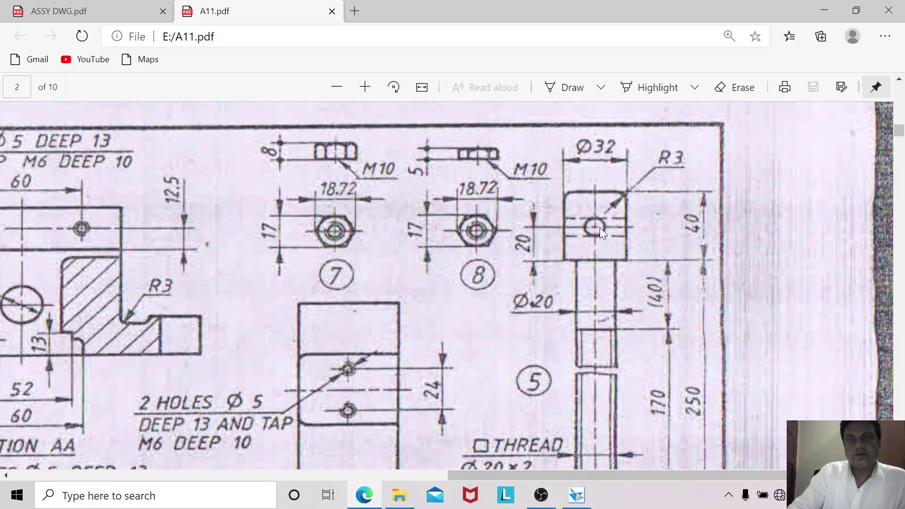
scroll(536, 373, "down", 4)
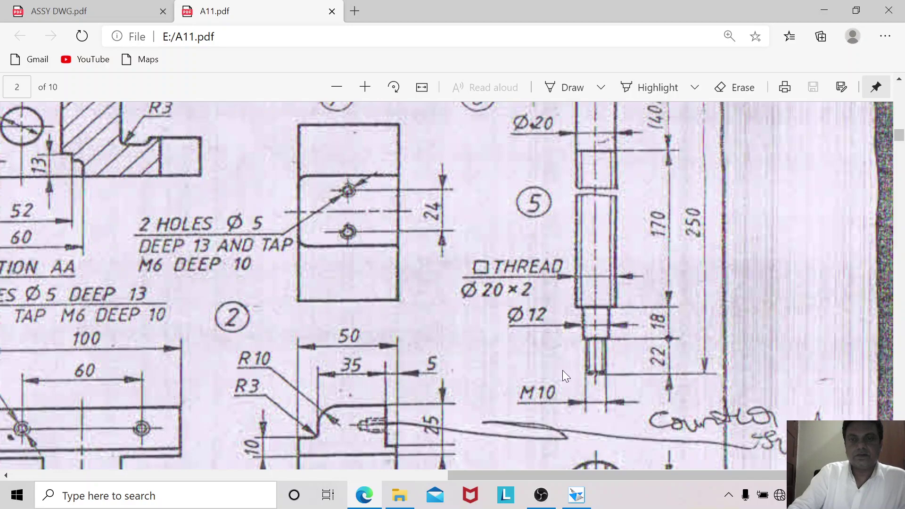
left_click(577, 495)
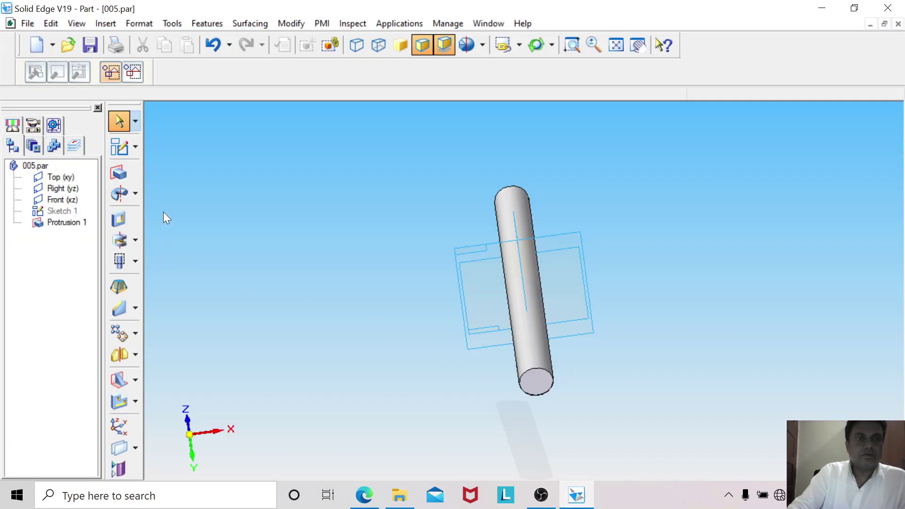
Sketch a 10 mm diameter circle centred on the cylinder's lower end face and finish the sketch.
left_click(123, 144)
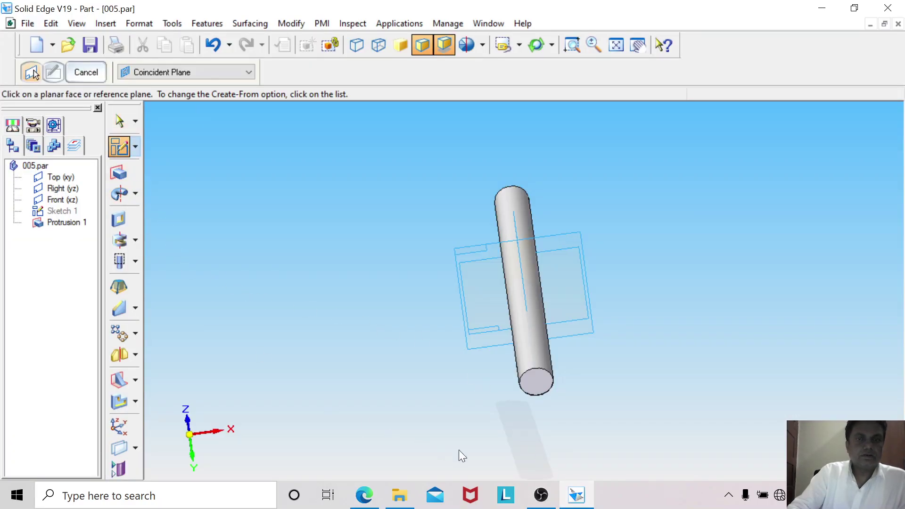
left_click(541, 388)
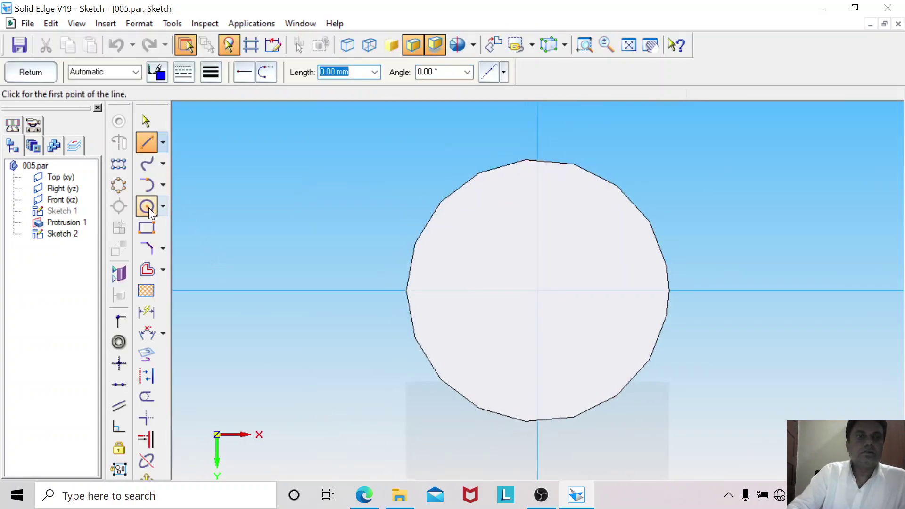
left_click(147, 207)
left_click(538, 291)
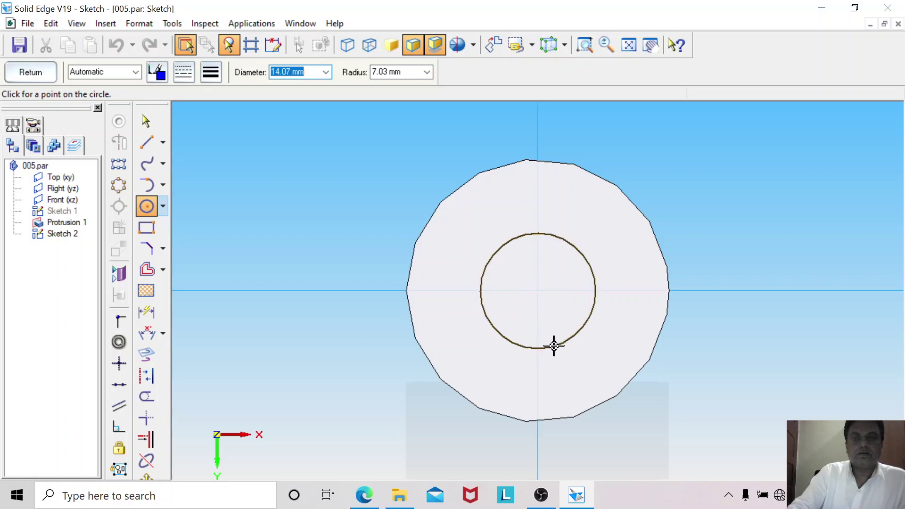
type("10")
key("Return")
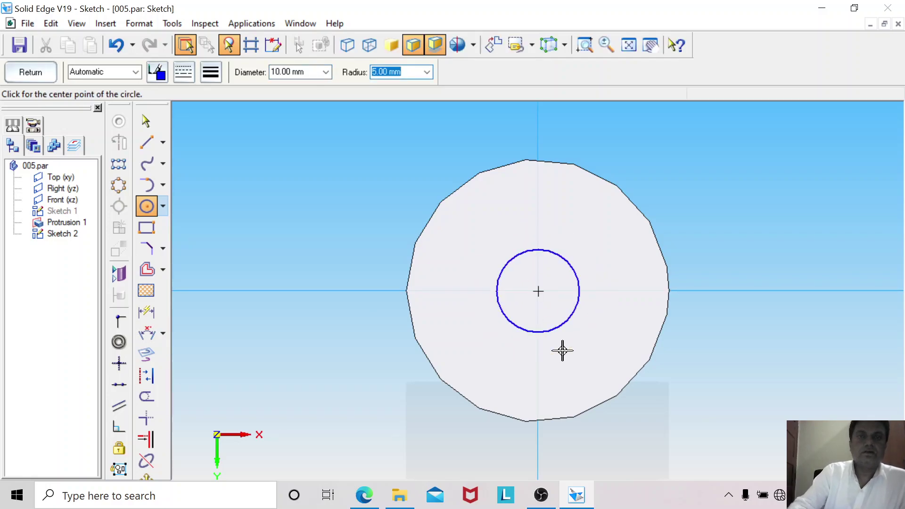
left_click(145, 121)
left_click(43, 77)
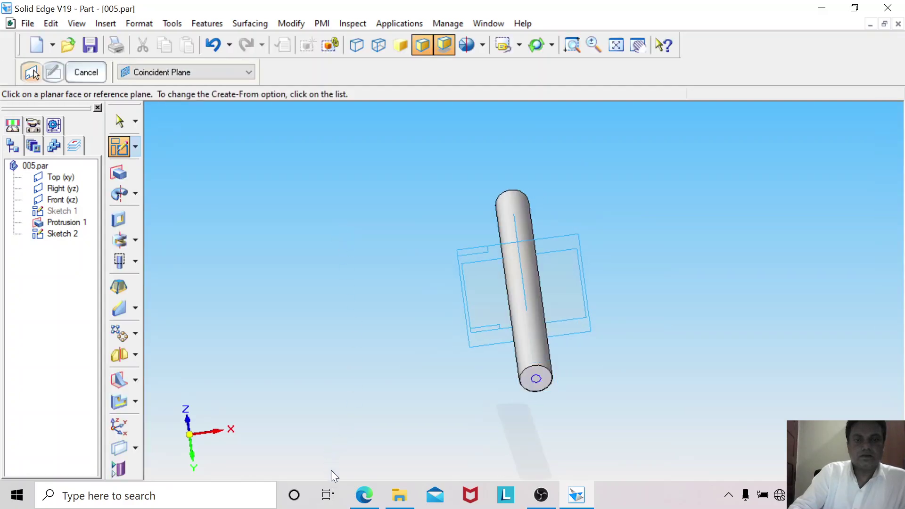
Check the end length of item 5 in A11.pdf, then cut away the material outside the 10 mm circle to 22 mm depth.
left_click(364, 495)
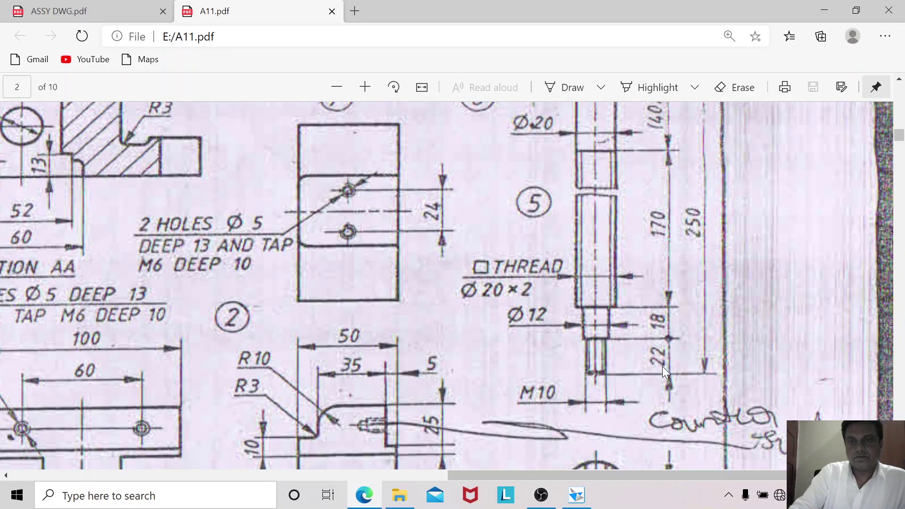
left_click(577, 495)
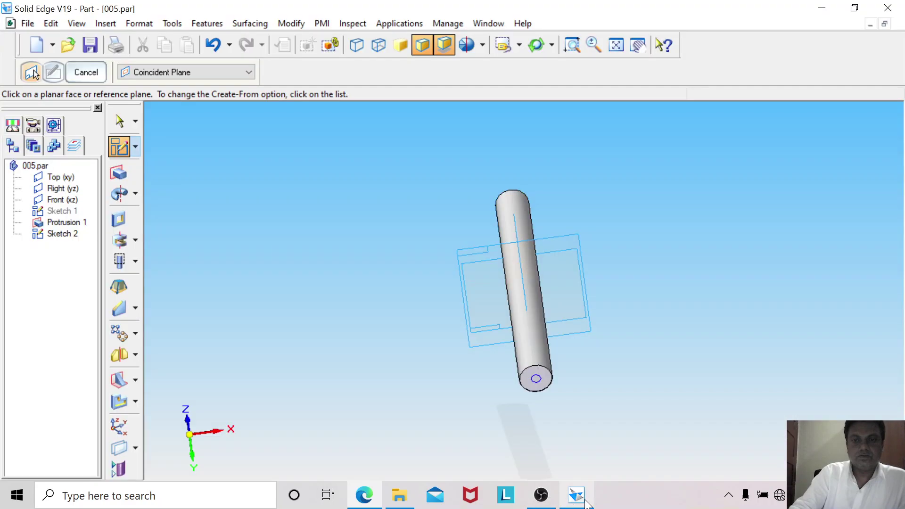
left_click(121, 217)
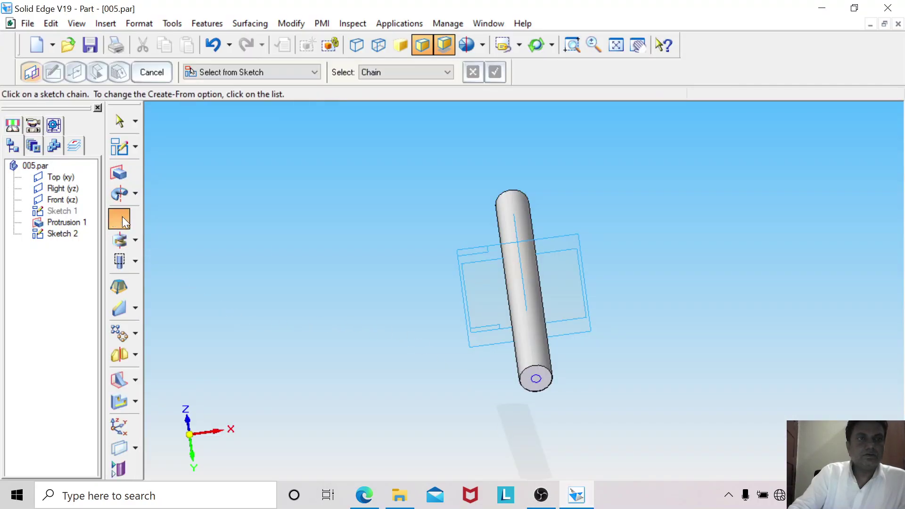
left_click(541, 381)
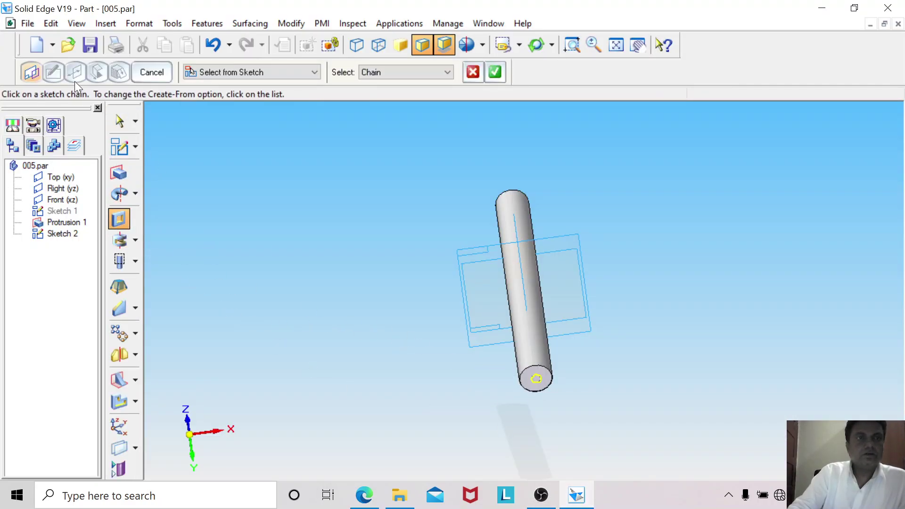
right_click(263, 205)
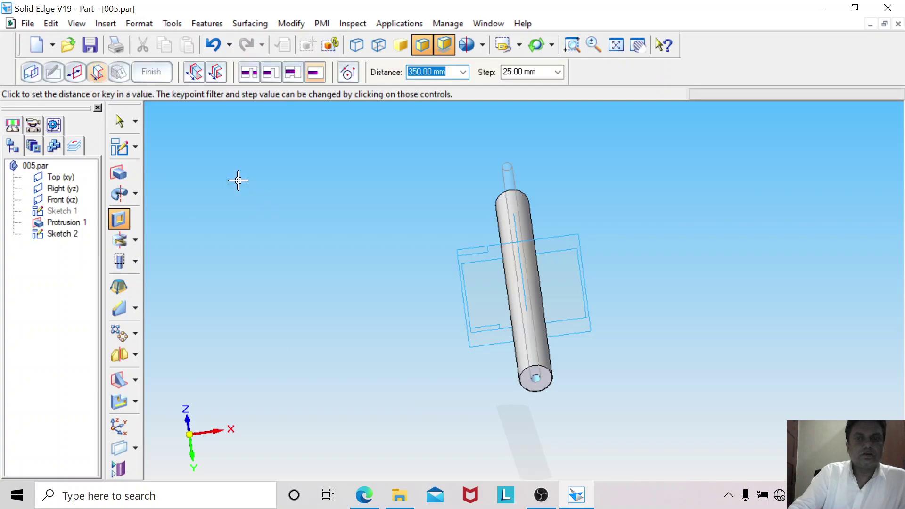
left_click(78, 72)
left_click(455, 373)
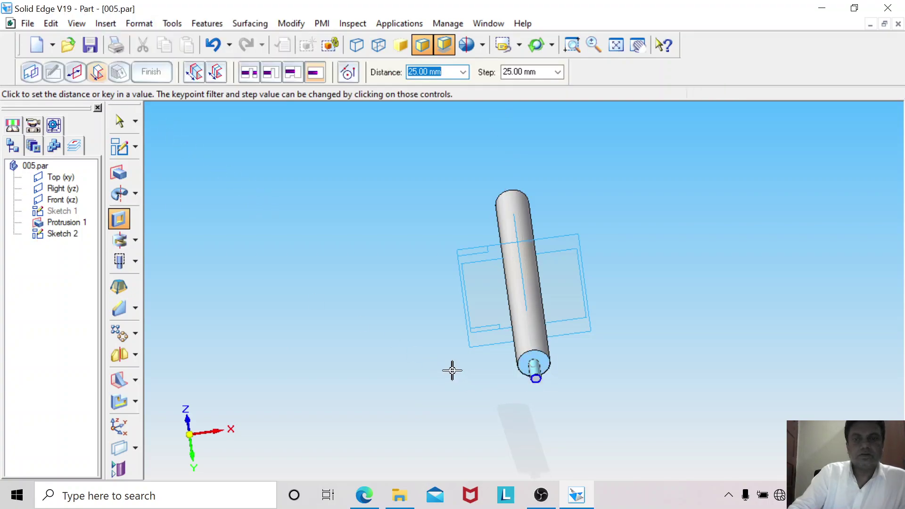
type("22")
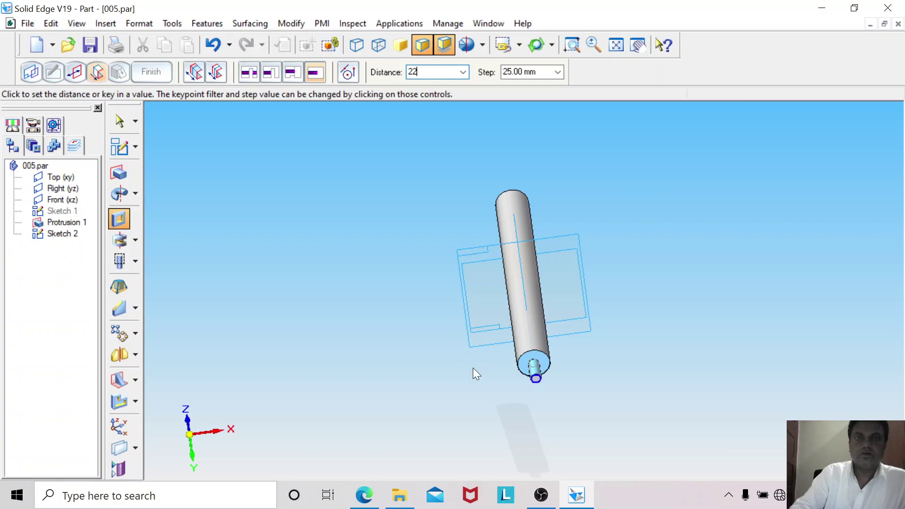
key("Return")
left_click(474, 368)
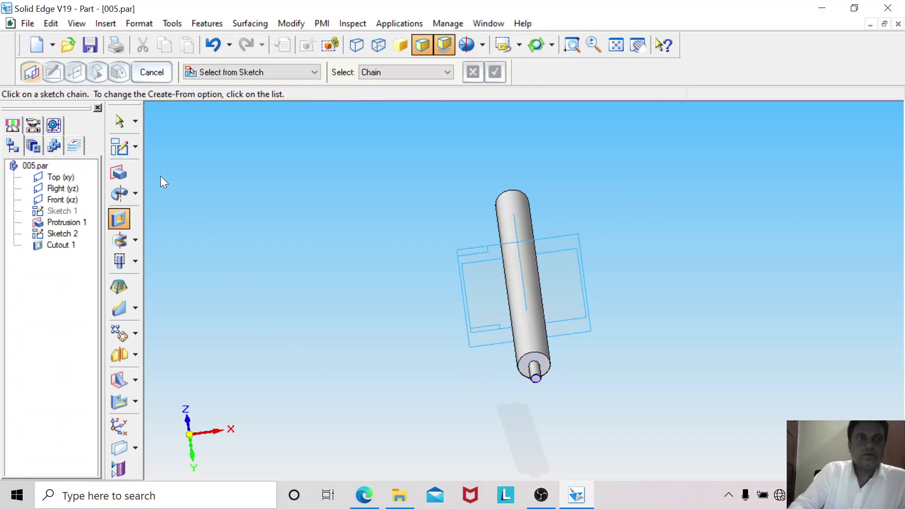
left_click(120, 121)
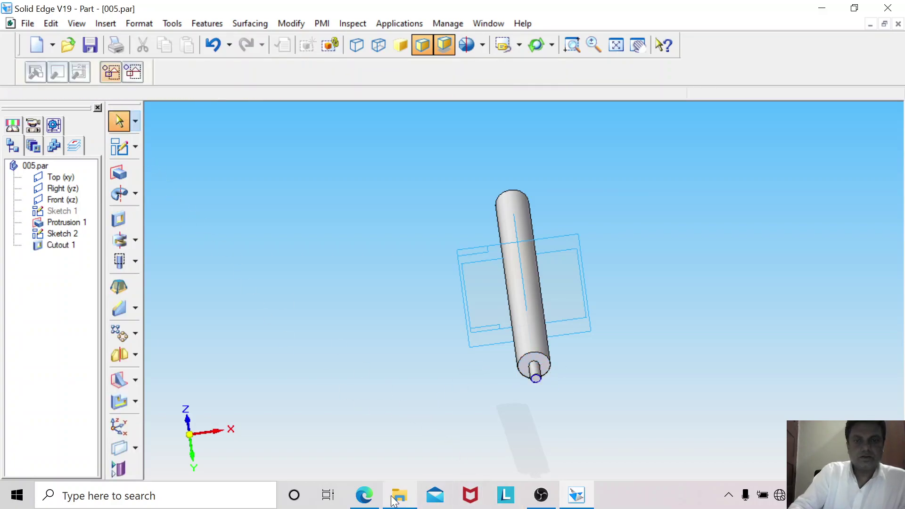
Consult item 5 in A11.pdf, return to Solid Edge and hide the 10 mm circle sketch at the rod's end.
left_click(364, 495)
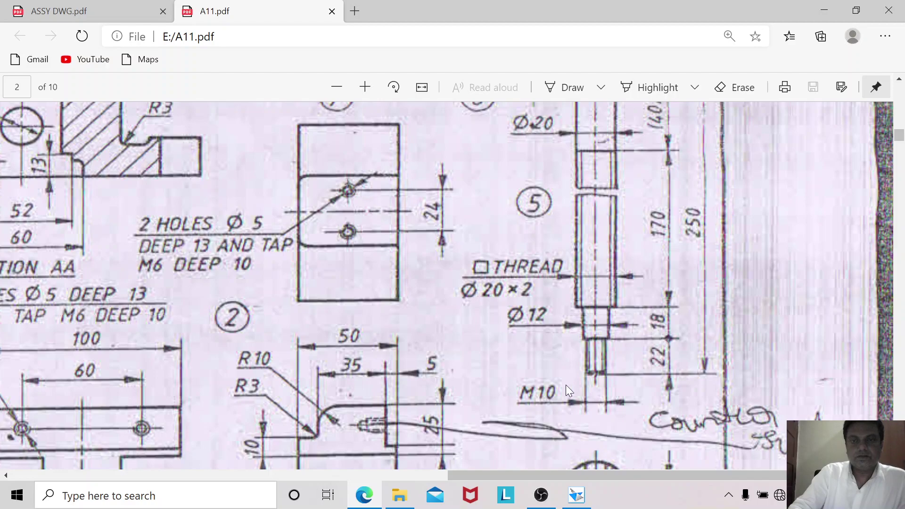
left_click(576, 495)
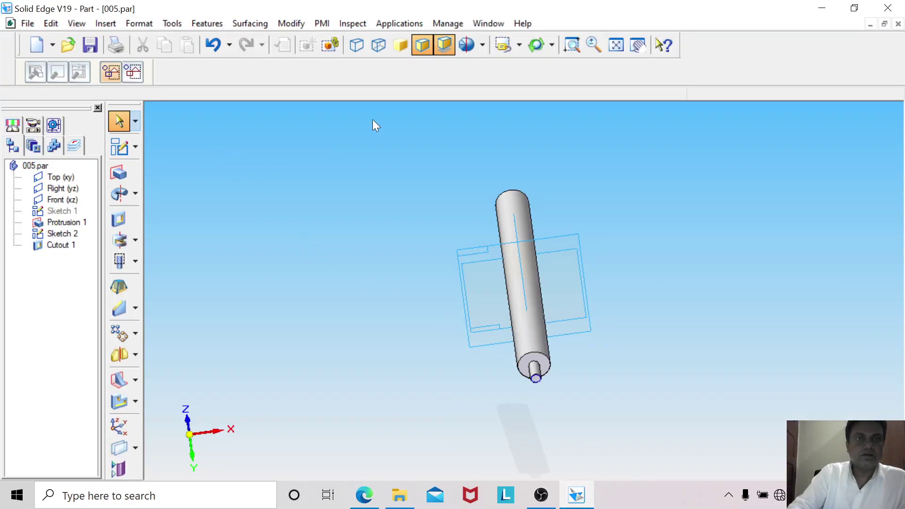
left_click(572, 45)
left_click_drag(478, 335, 578, 390)
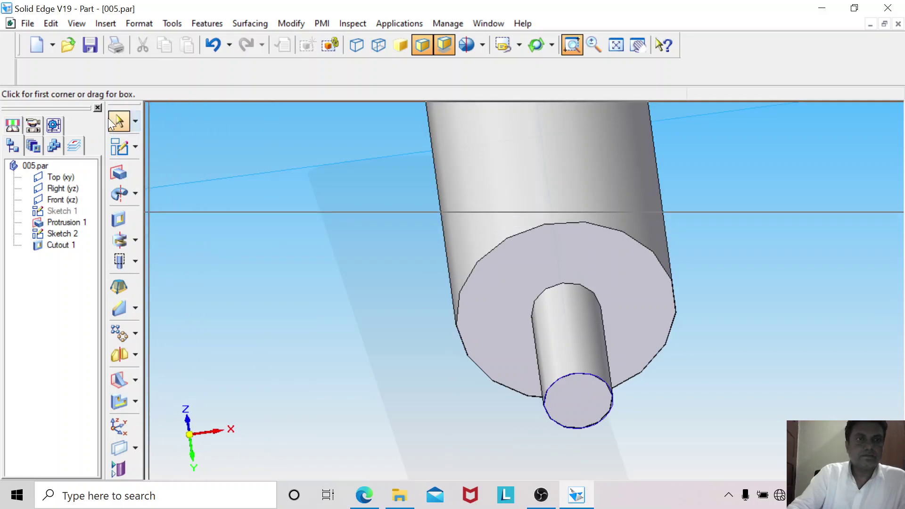
left_click(109, 119)
right_click(571, 375)
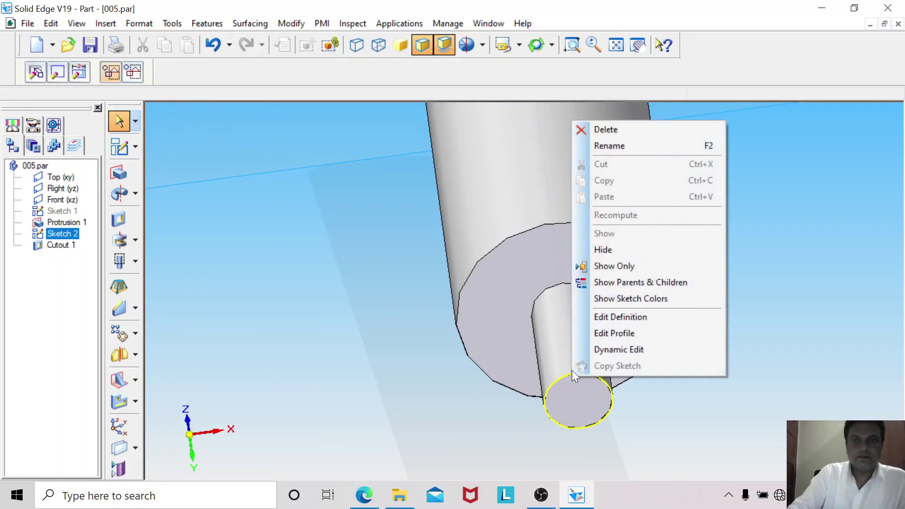
left_click(604, 250)
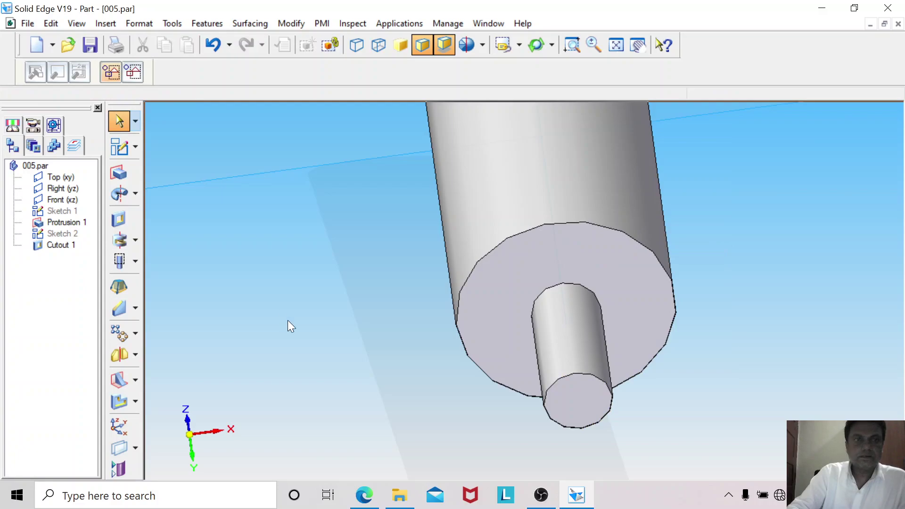
Sketch a 12 mm diameter circle on the shoulder face, concentric with the rod, and return from the sketch.
left_click(123, 149)
left_click(513, 276)
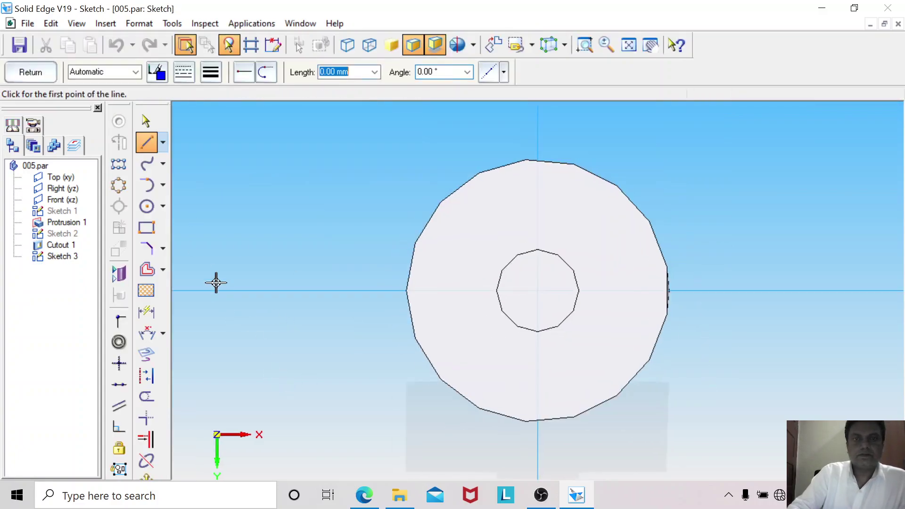
left_click(146, 206)
left_click(538, 291)
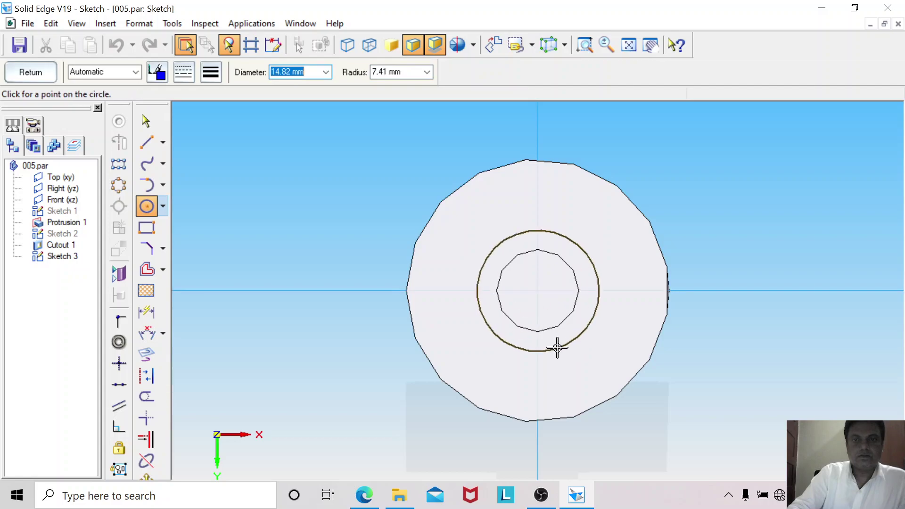
type("12")
key("Return")
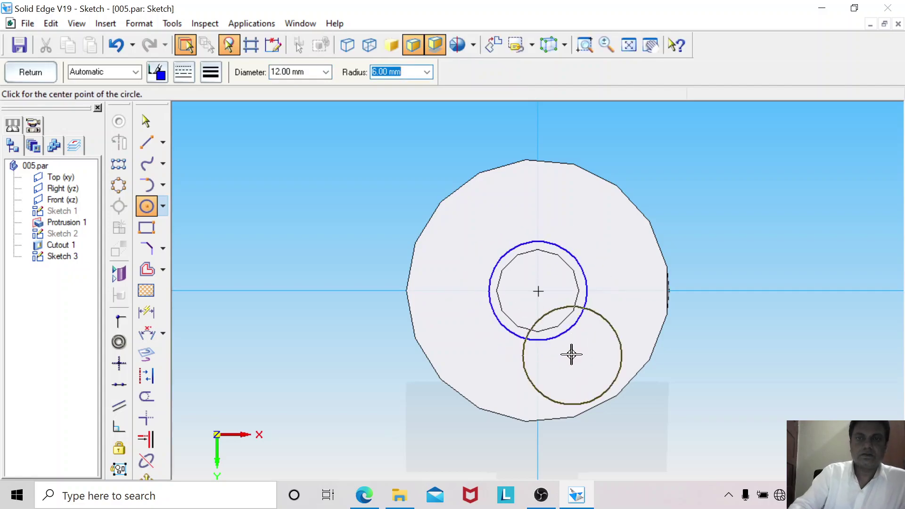
left_click(148, 120)
left_click(49, 72)
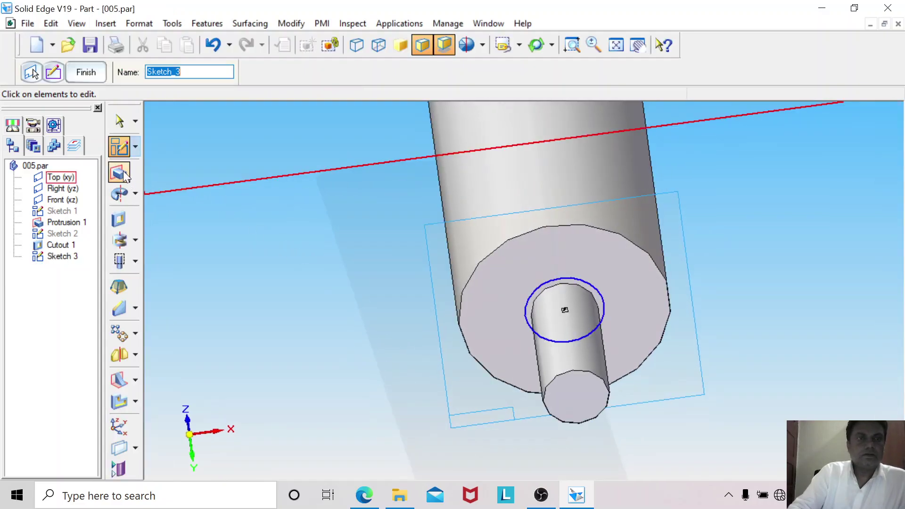
Cut away the material outside the 12 mm circle to a depth of 18 mm into the cylinder.
left_click(119, 218)
left_click(531, 293)
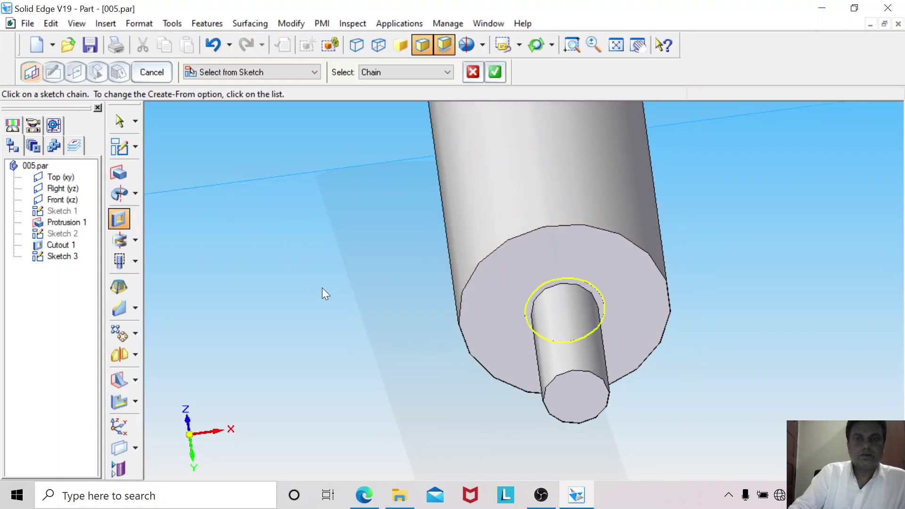
right_click(327, 289)
left_click(78, 72)
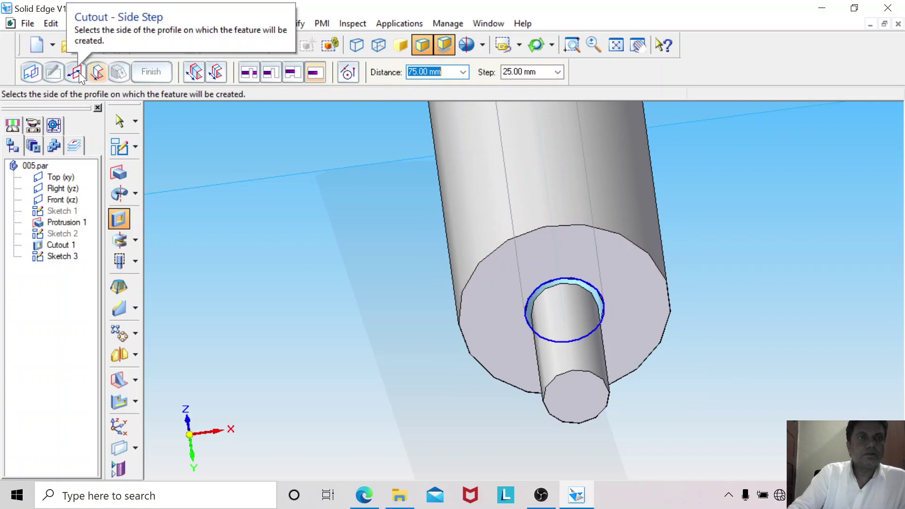
left_click(385, 322)
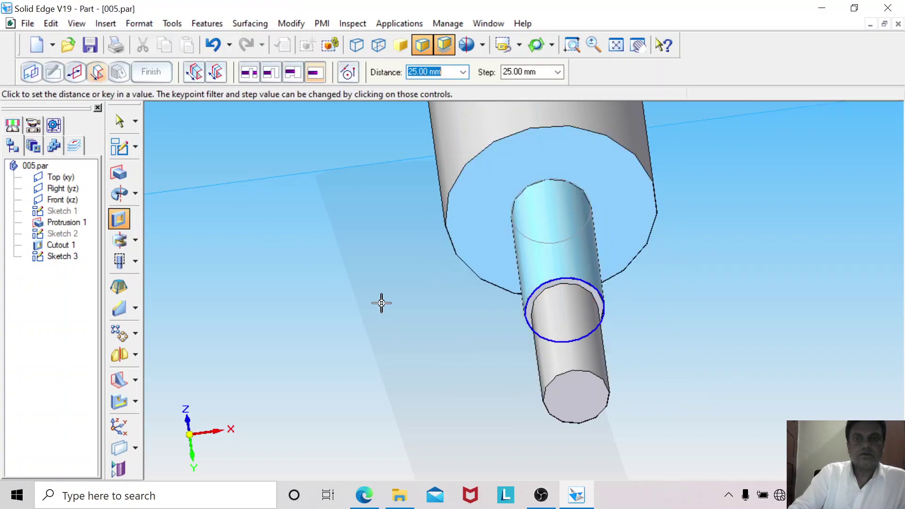
type("18")
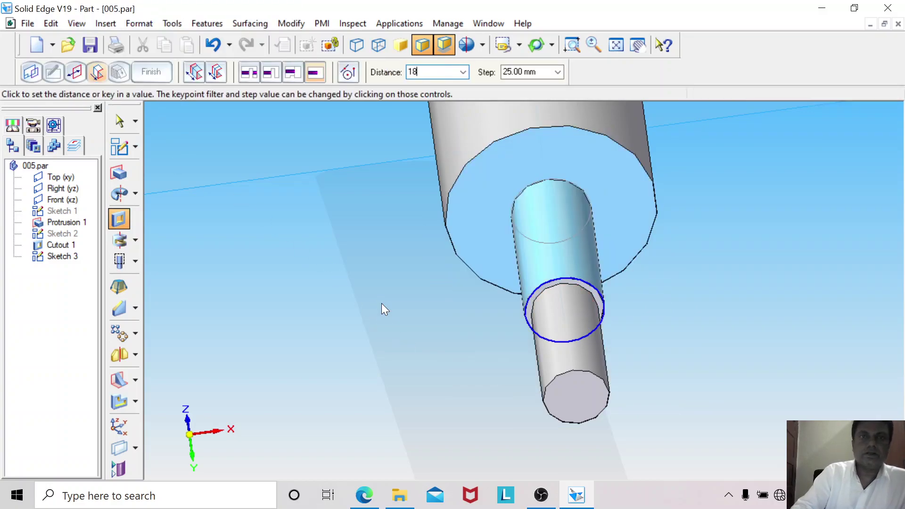
key("Return")
left_click(382, 303)
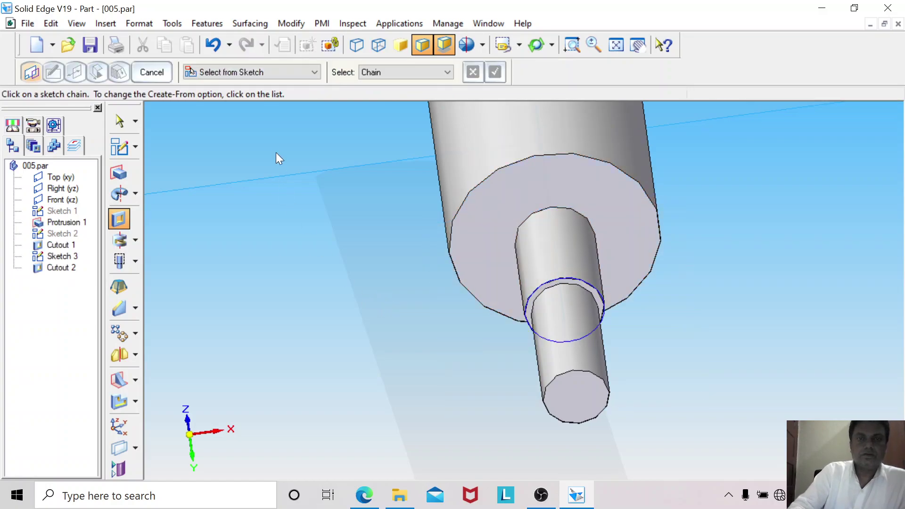
Switch to A11.pdf to examine the shank diameter and section lengths of item 5, and return to Solid Edge.
left_click(364, 495)
scroll(725, 396, "up", 1)
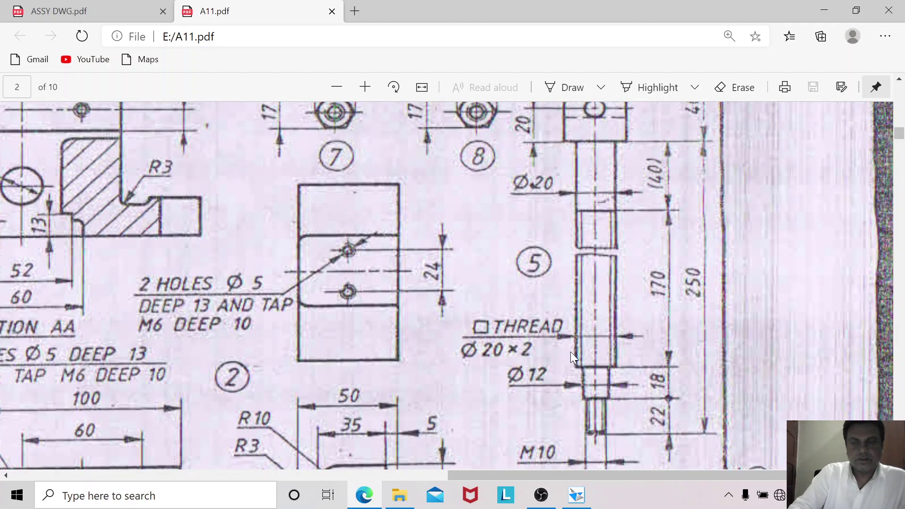
scroll(558, 375, "up", 1)
scroll(558, 375, "down", 1)
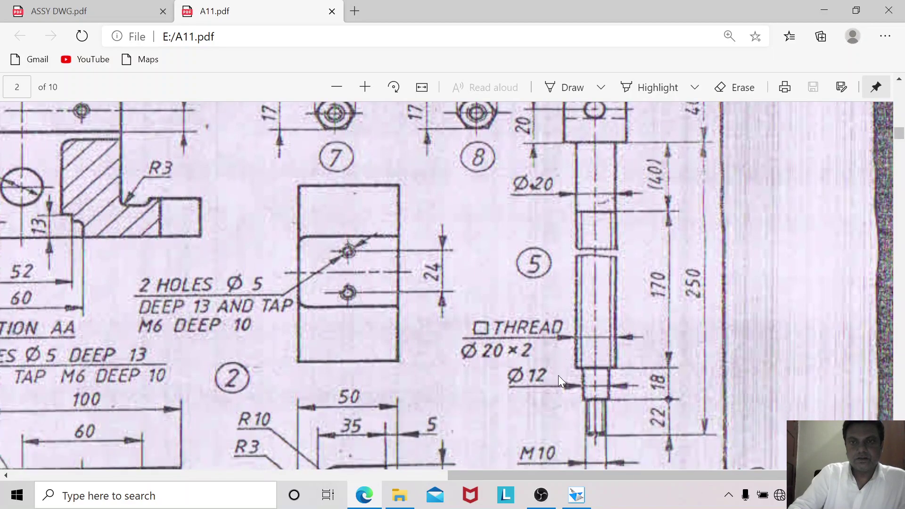
scroll(559, 375, "up", 1)
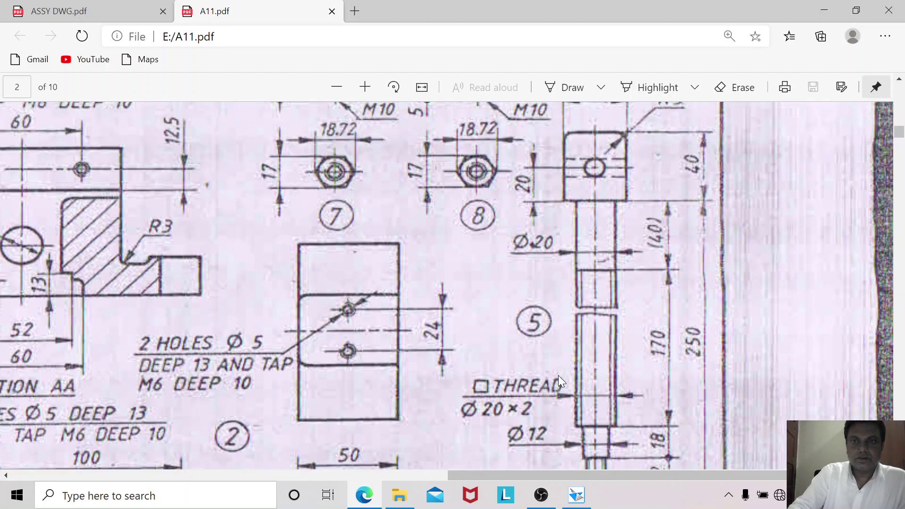
scroll(558, 375, "down", 1)
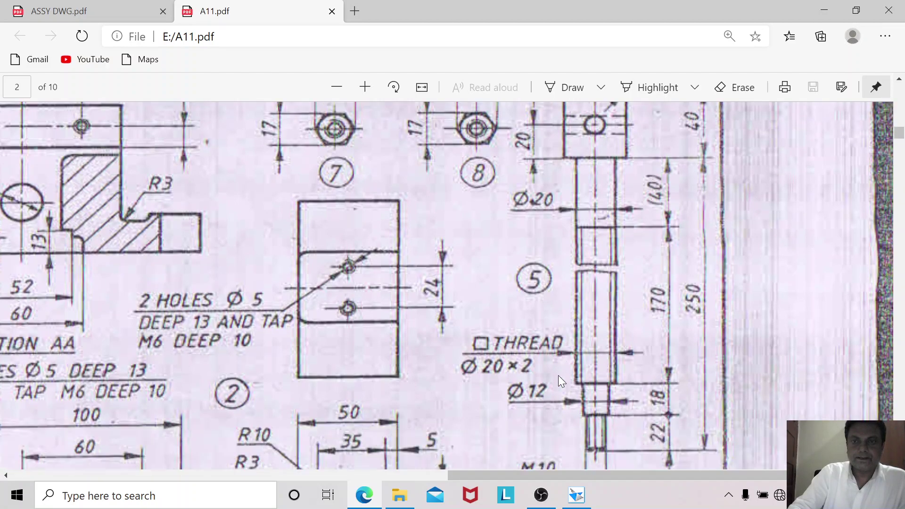
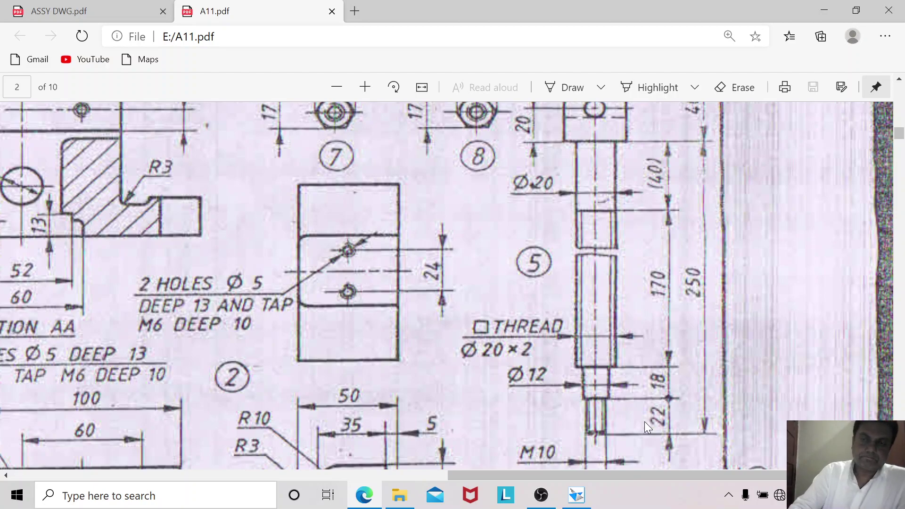
scroll(645, 422, "up", 1)
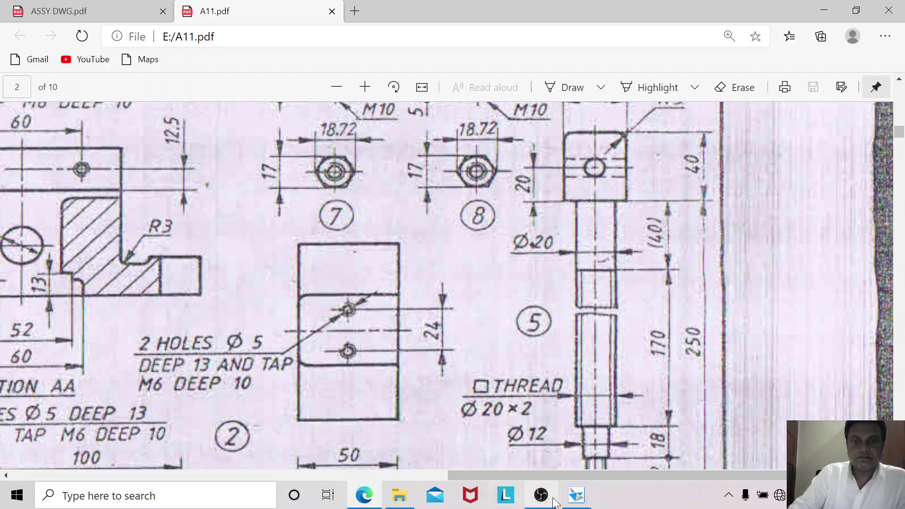
left_click(576, 496)
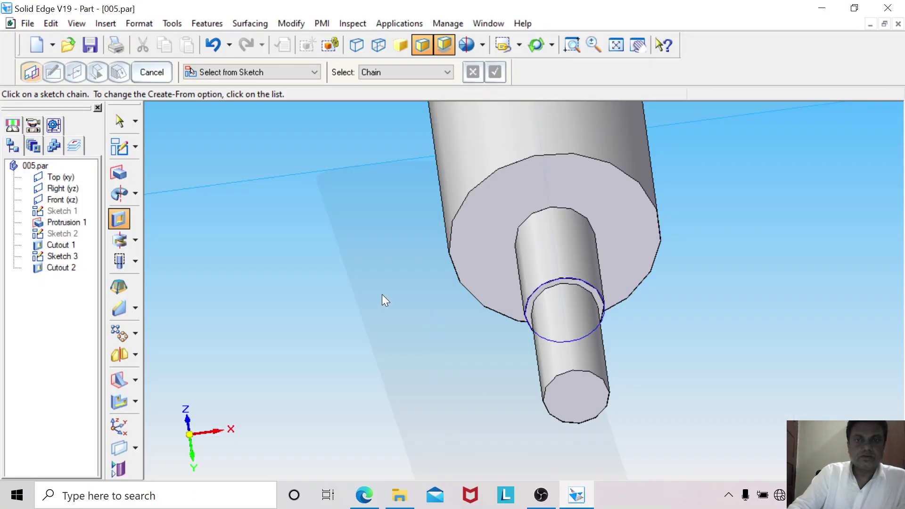
Hide the 12 mm circle sketch.
left_click(125, 148)
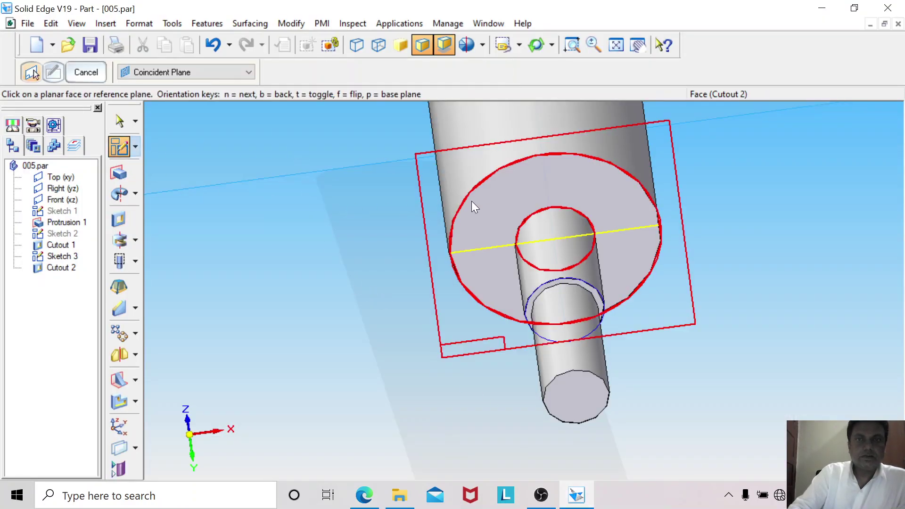
left_click(120, 122)
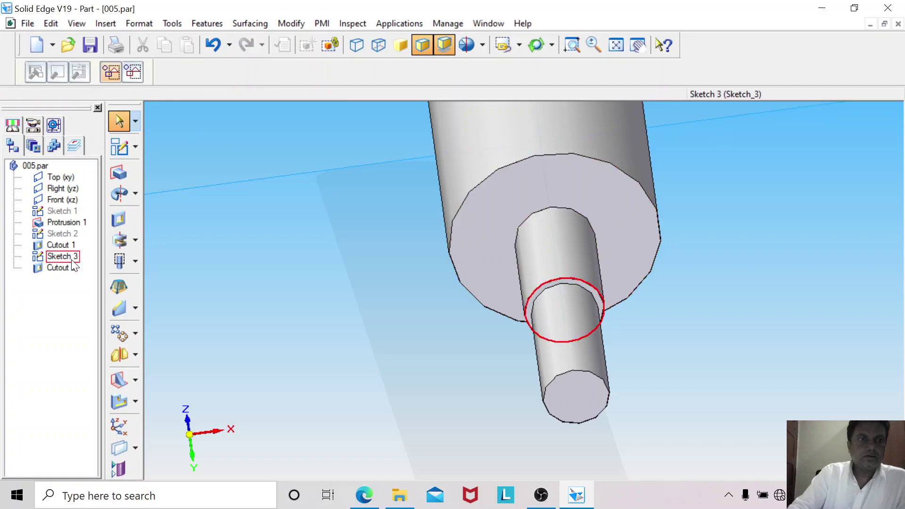
right_click(71, 256)
left_click(104, 336)
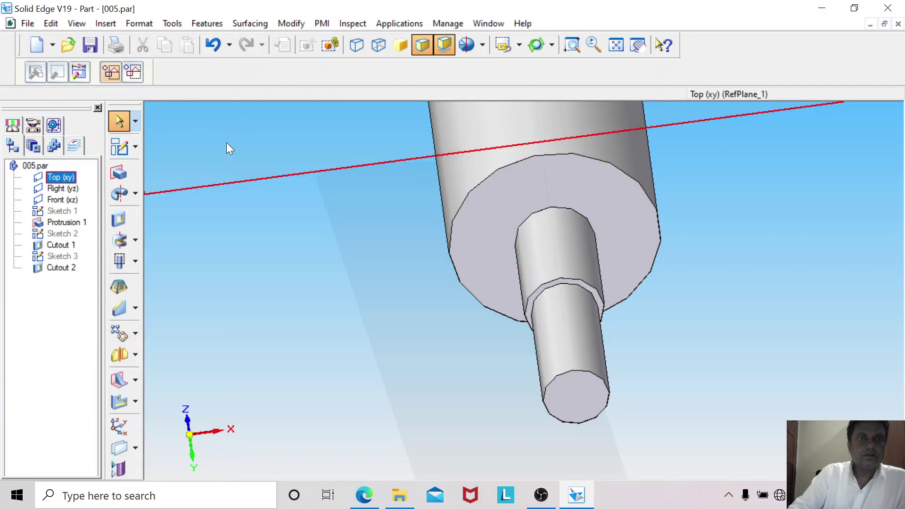
Sketch a 20 mm diameter circle on the rod's larger shoulder face, concentric with the rod, and finish the sketch.
left_click(134, 146)
left_click(517, 207)
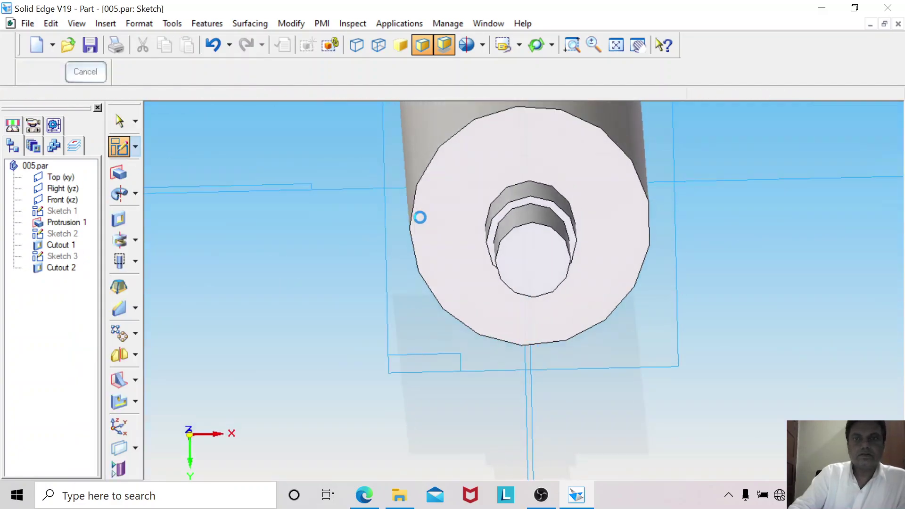
left_click(147, 206)
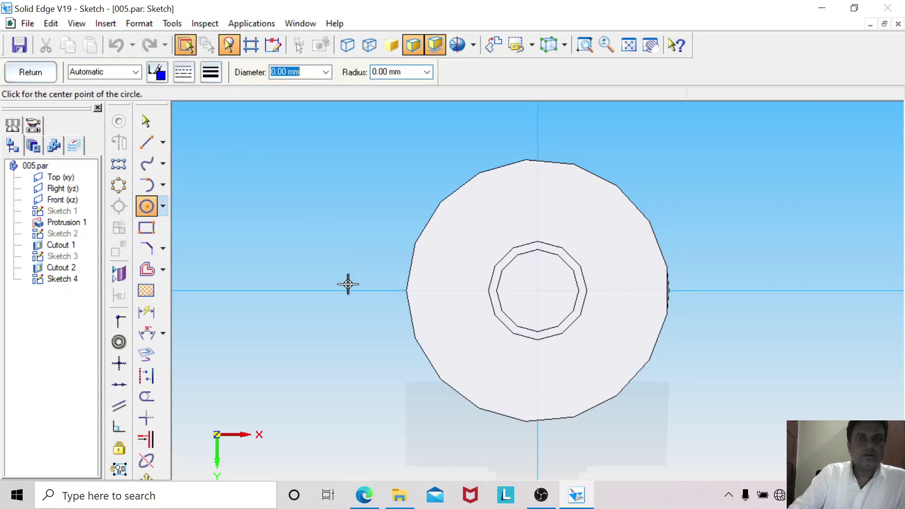
left_click(538, 291)
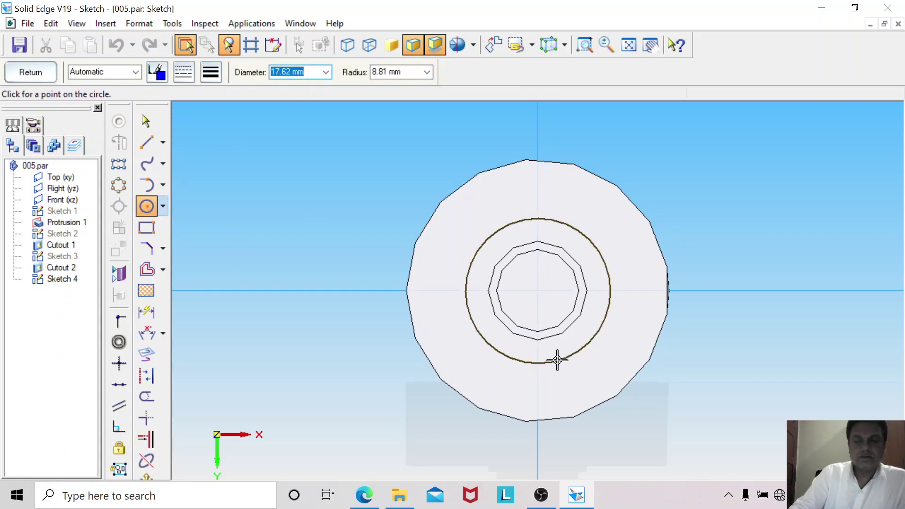
type("20")
key("Return")
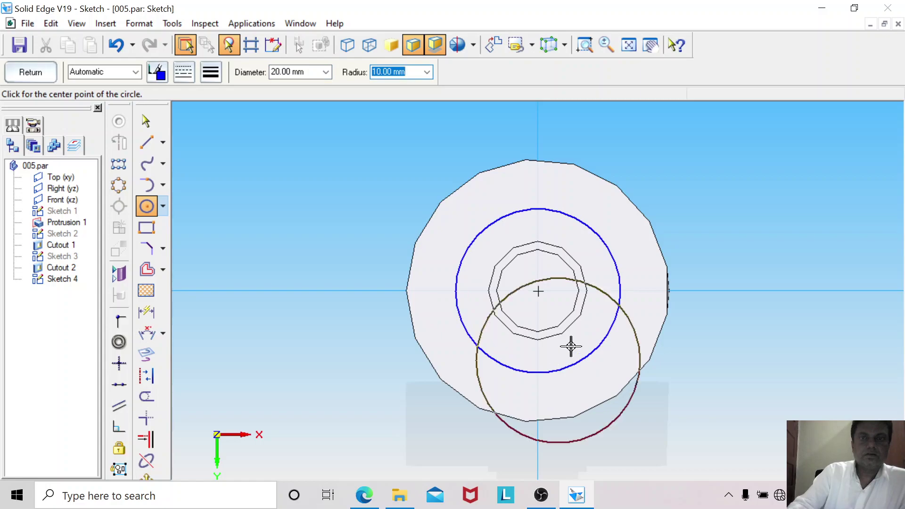
left_click(146, 121)
left_click(30, 72)
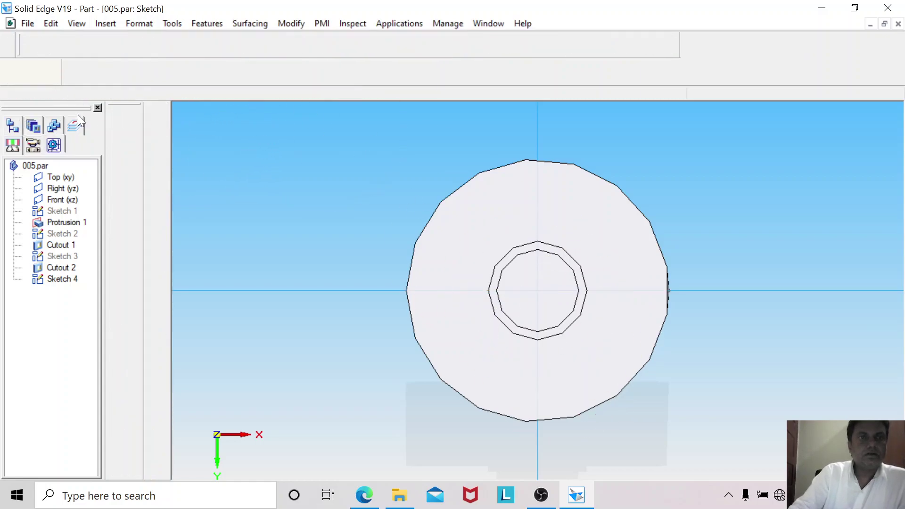
left_click(308, 137)
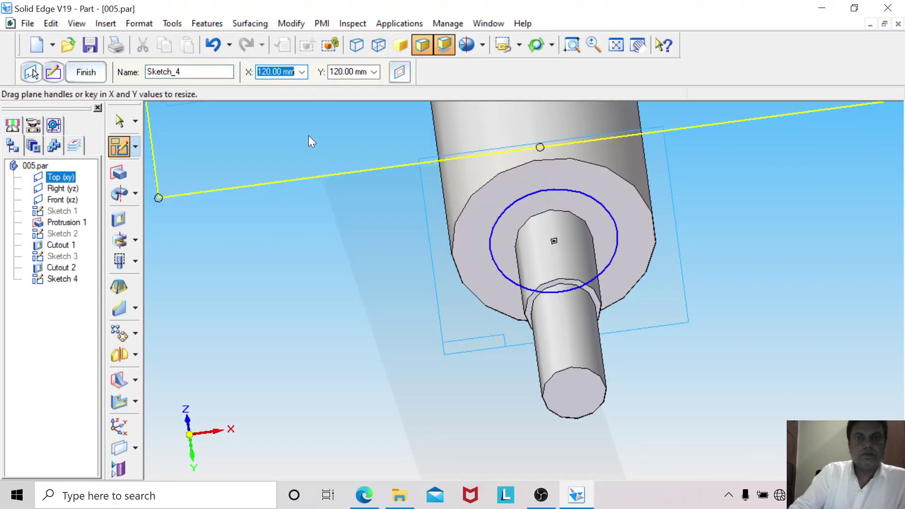
left_click(621, 48)
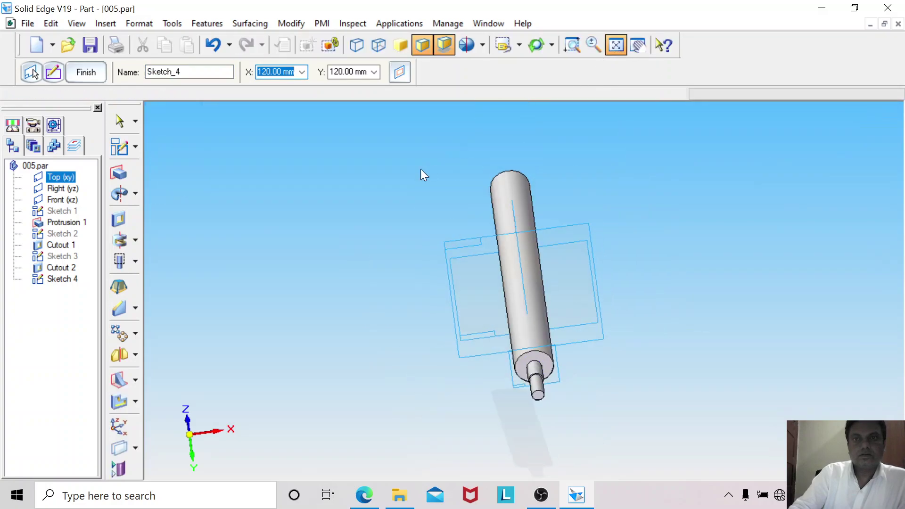
key("Escape")
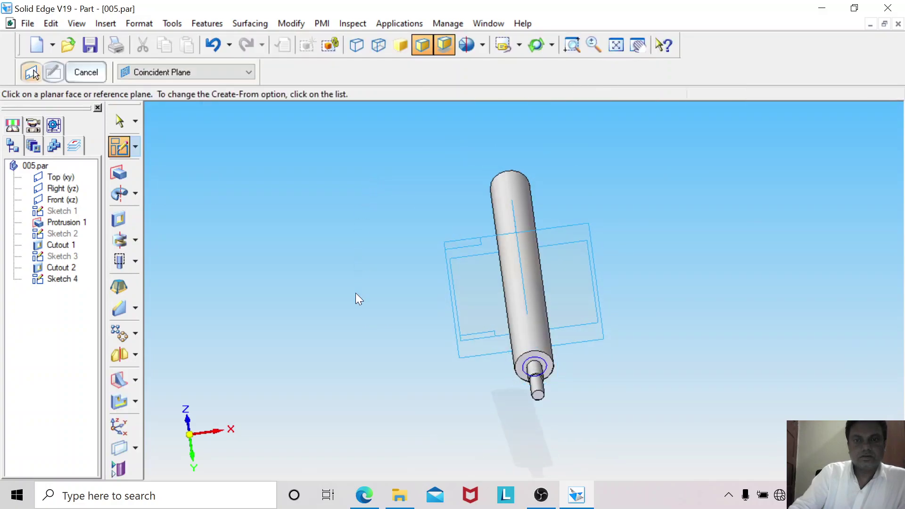
Start a cutout from the 20 mm circle sketch, removing the material on the outside of the circle.
left_click(121, 220)
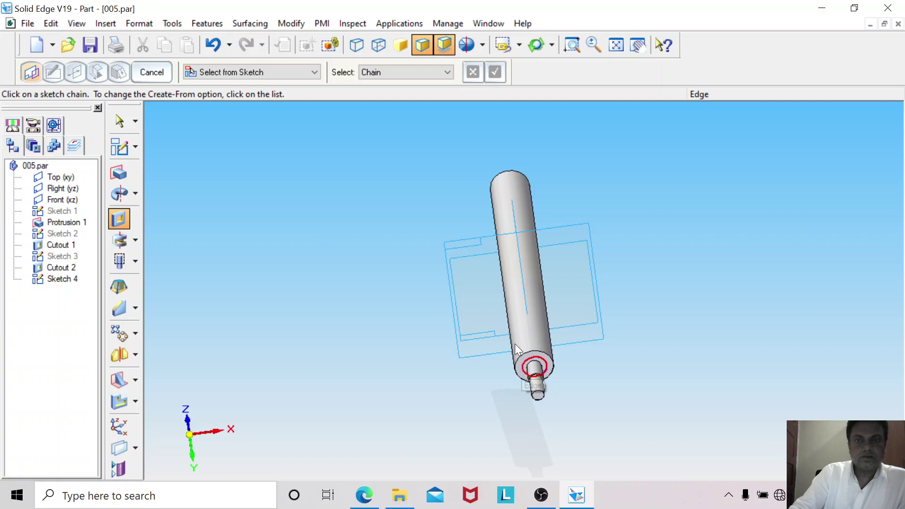
left_click(572, 45)
left_click_drag(500, 300, 587, 411)
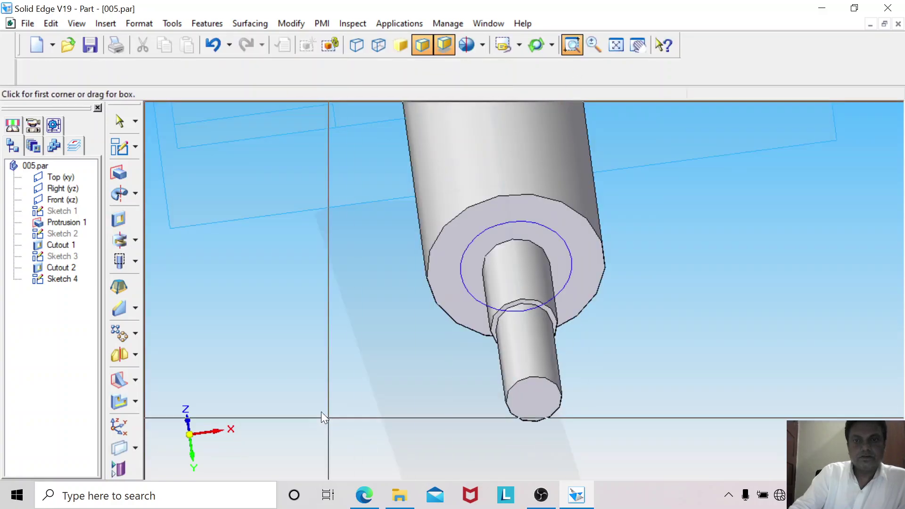
left_click(118, 218)
left_click(467, 253)
right_click(292, 293)
left_click(78, 72)
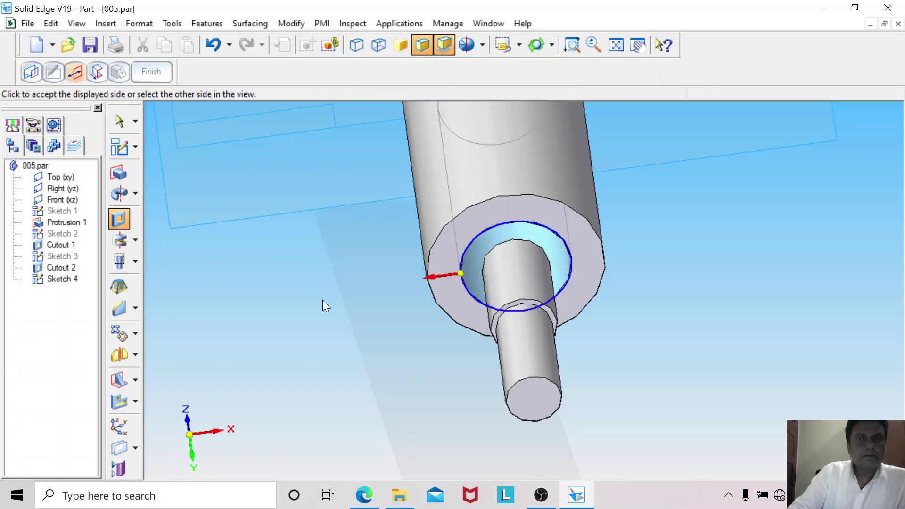
left_click(323, 301)
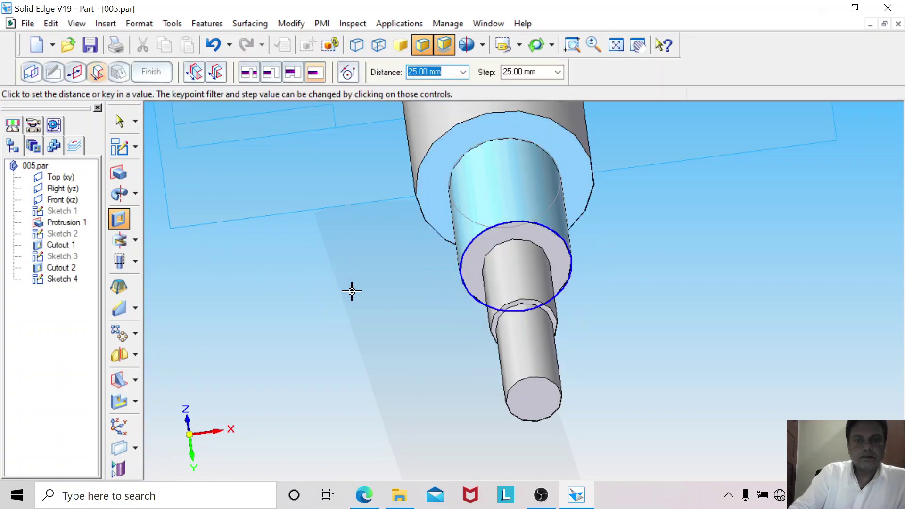
Switch to A11.pdf to read the overall and section lengths of item 5, and return to Solid Edge.
mouse_move(576, 495)
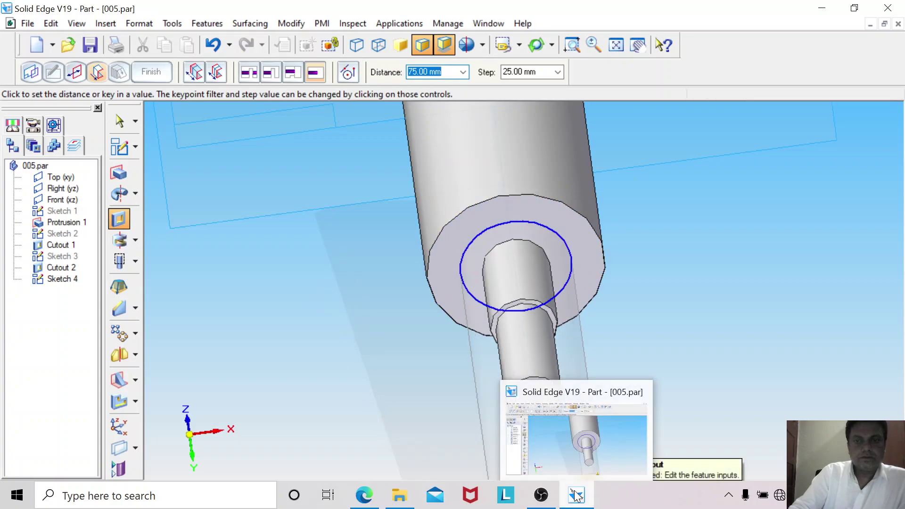
left_click(403, 472)
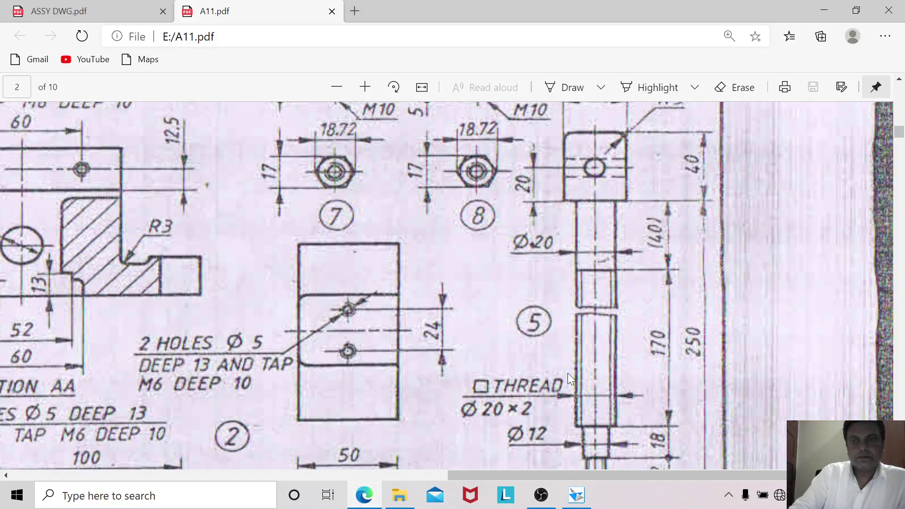
scroll(568, 373, "down", 1)
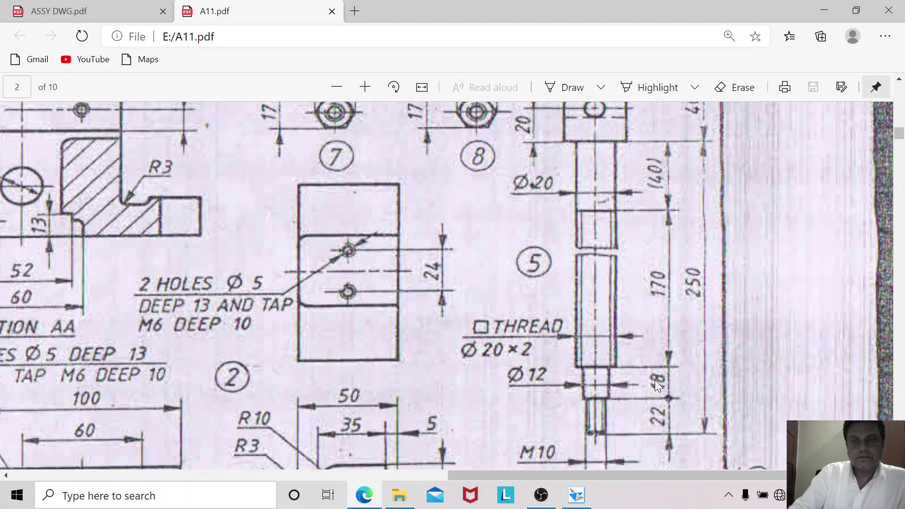
left_click(576, 495)
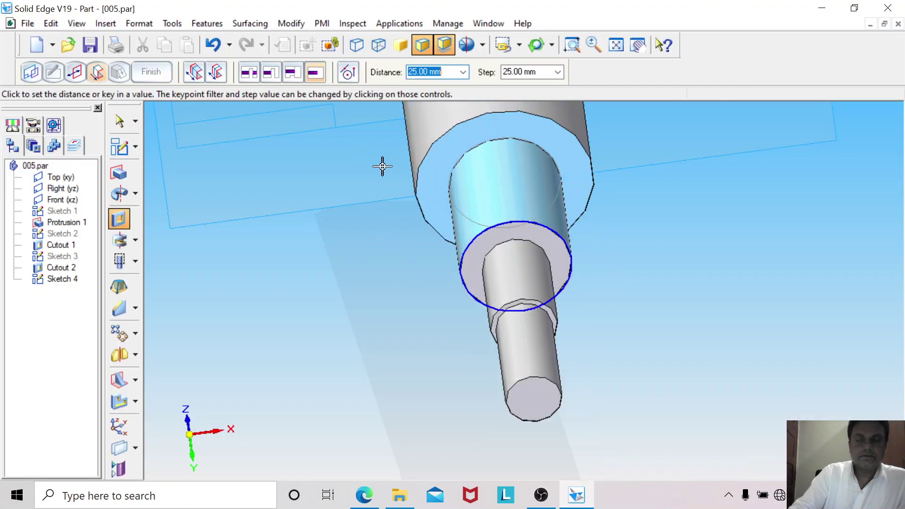
Set the cutout distance to 170 mm along the 32 mm cylinder and place the cut.
type("250-8")
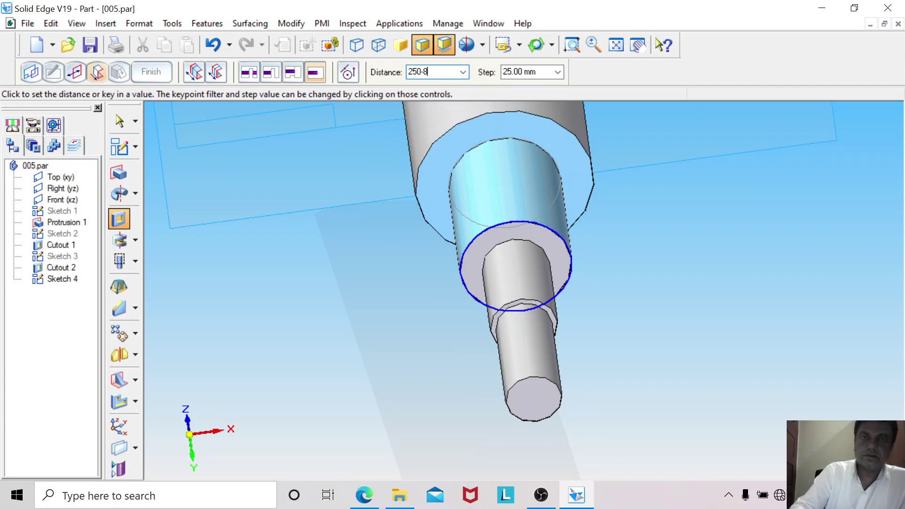
key("Return")
left_click(383, 166)
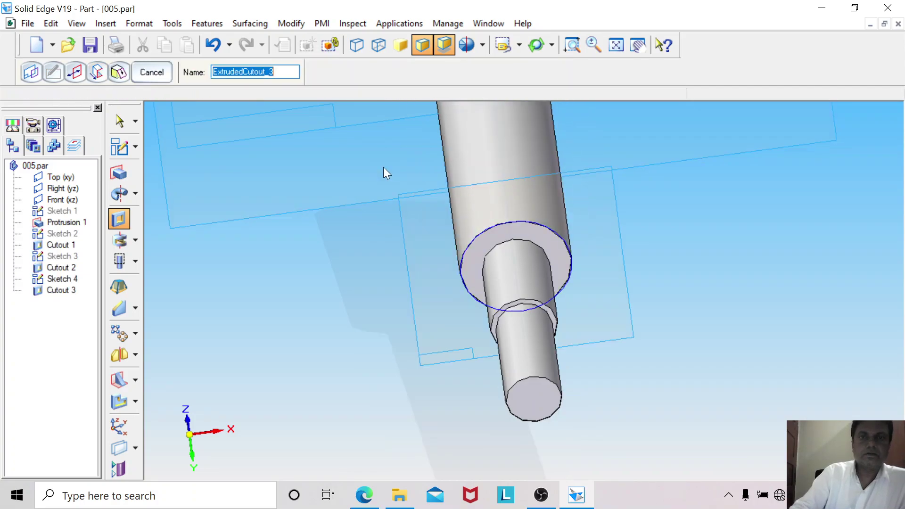
Compare the whole rod with item 5 in A11.pdf, examining its section lengths and head, and return to Solid Edge.
left_click(616, 45)
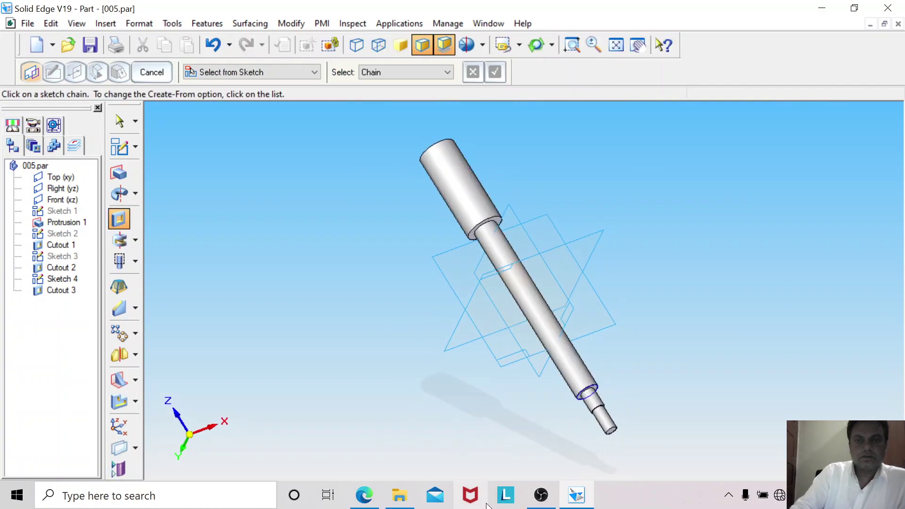
left_click(364, 495)
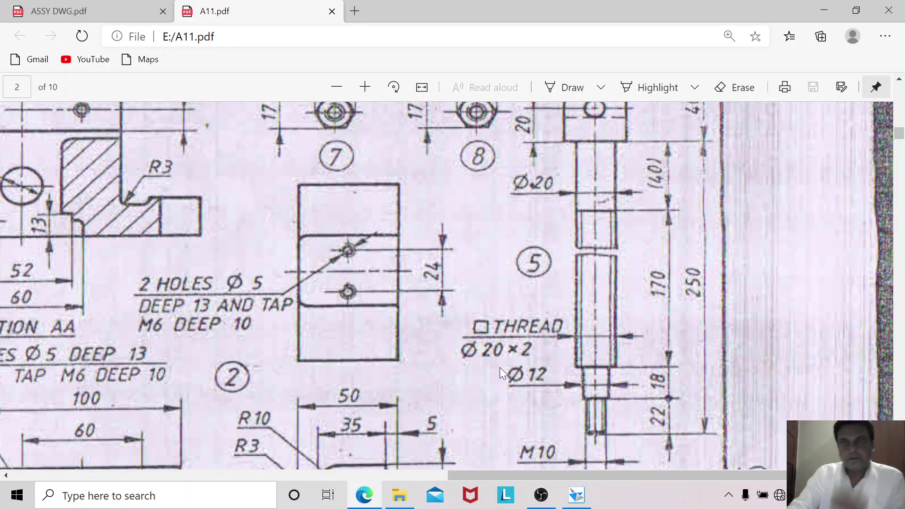
scroll(500, 367, "up", 1)
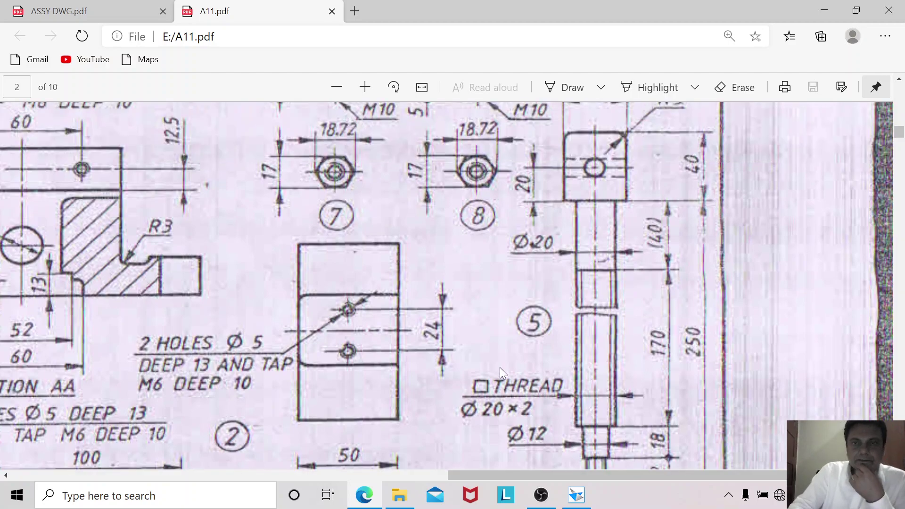
scroll(500, 366, "down", 1)
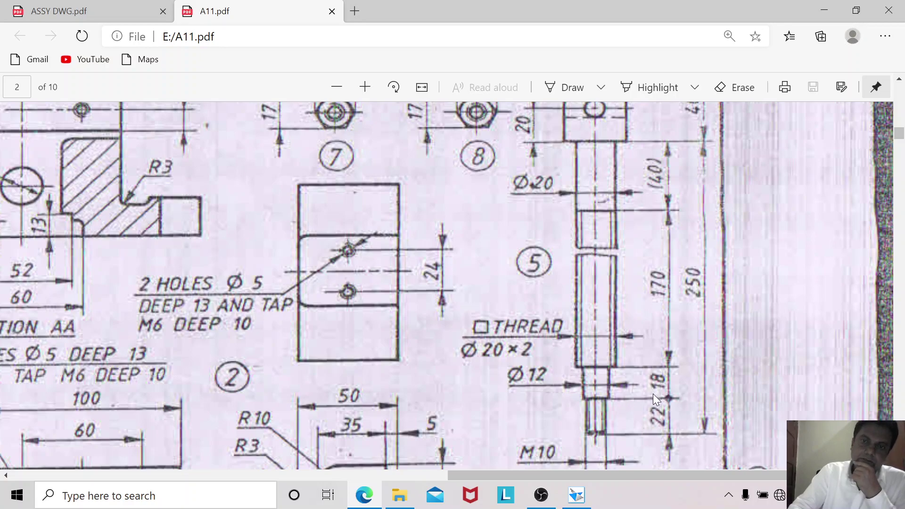
scroll(649, 415, "up", 1)
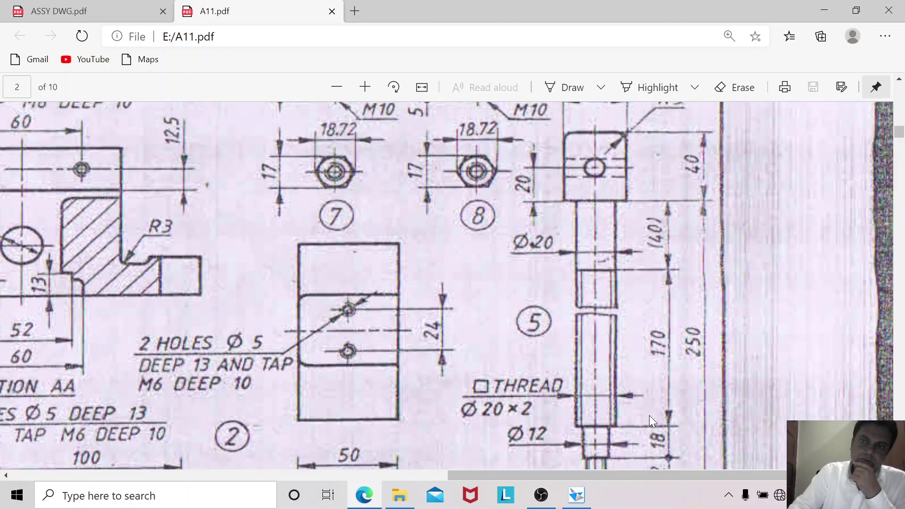
scroll(536, 345, "down", 1)
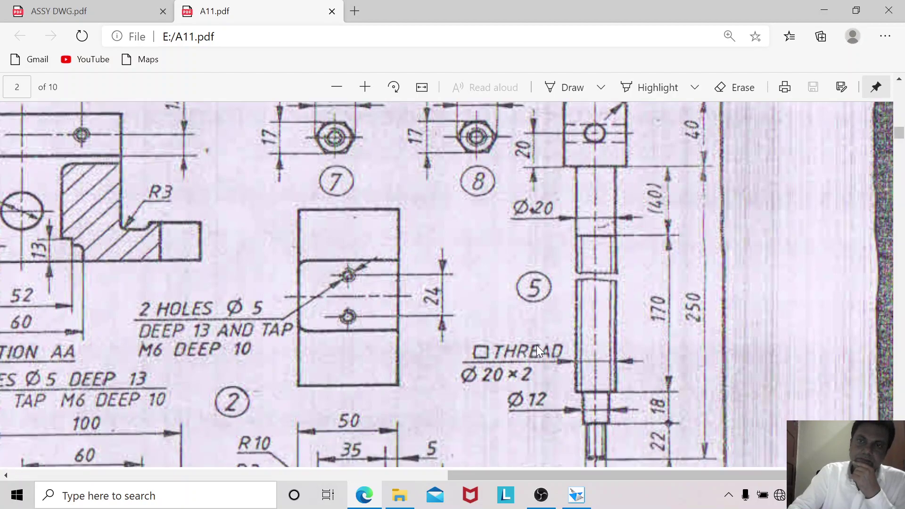
left_click(578, 498)
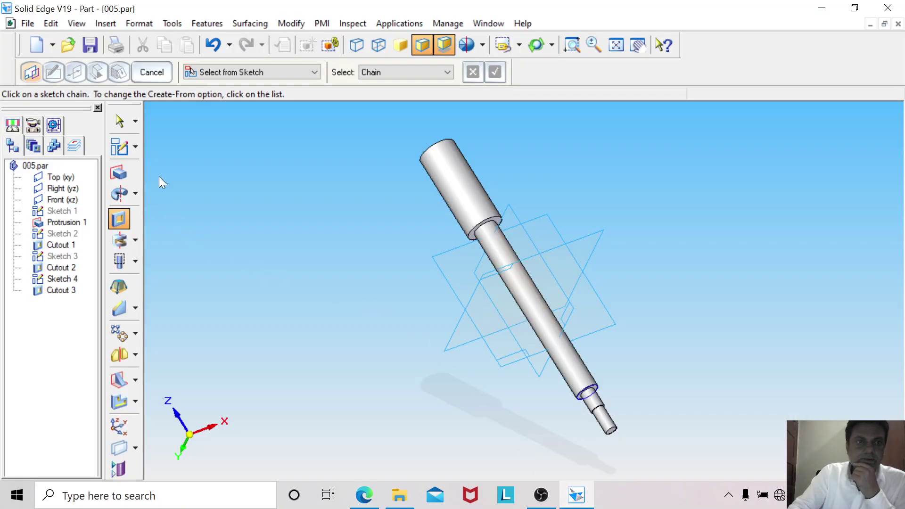
Edit the definition of the cutout around the 20 mm shank and enter 2 mm as its depth.
left_click(118, 122)
left_click(66, 292)
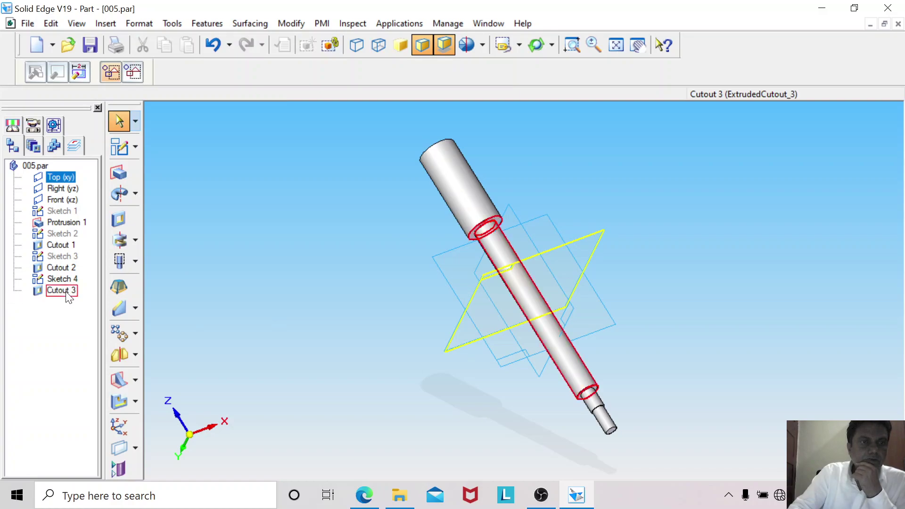
right_click(66, 292)
left_click(123, 230)
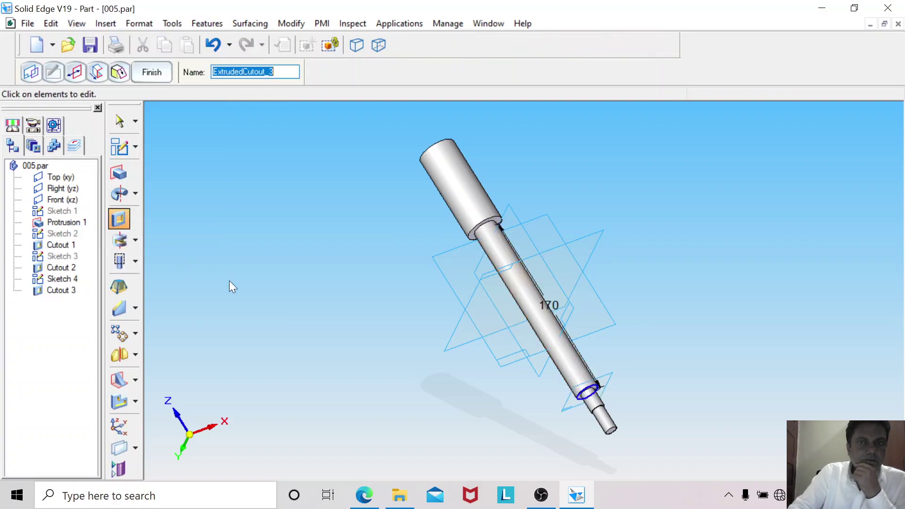
left_click(554, 307)
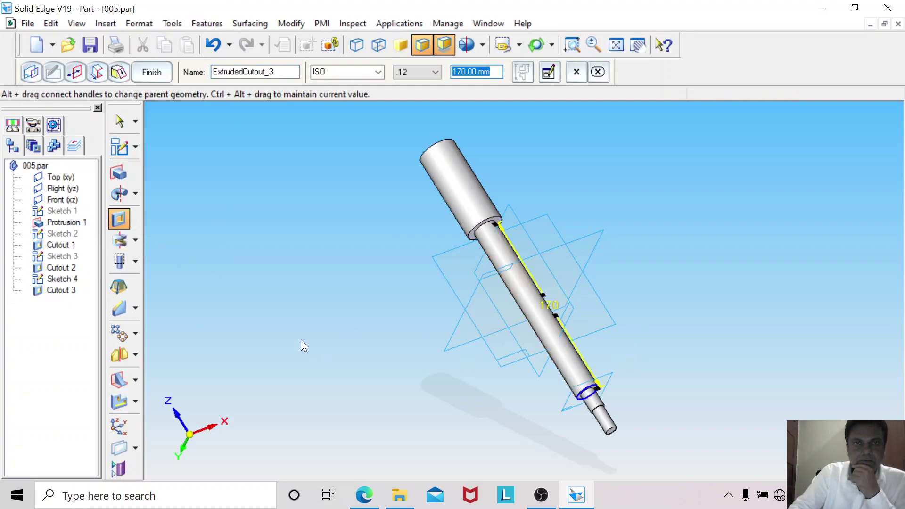
type("2")
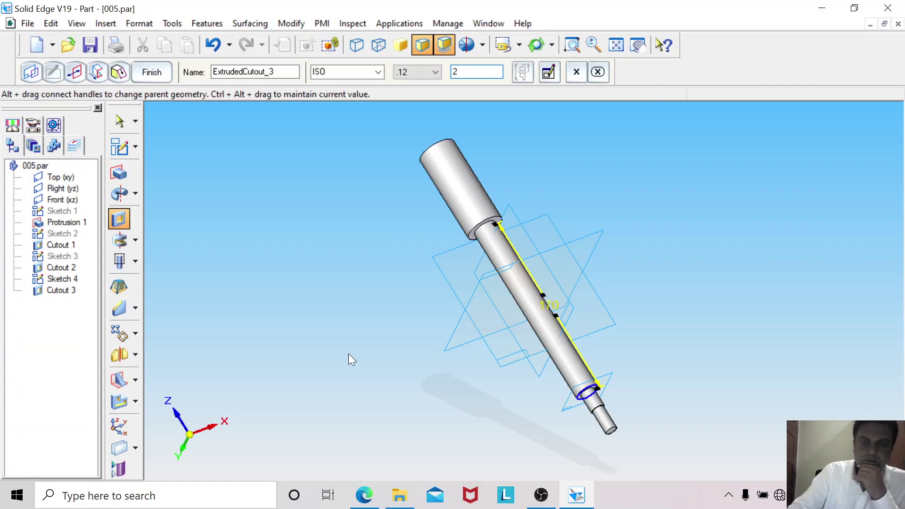
Recheck the lengths of item 5 in A11.pdf, return to Solid Edge and deselect the cutout's depth dimension.
left_click(367, 495)
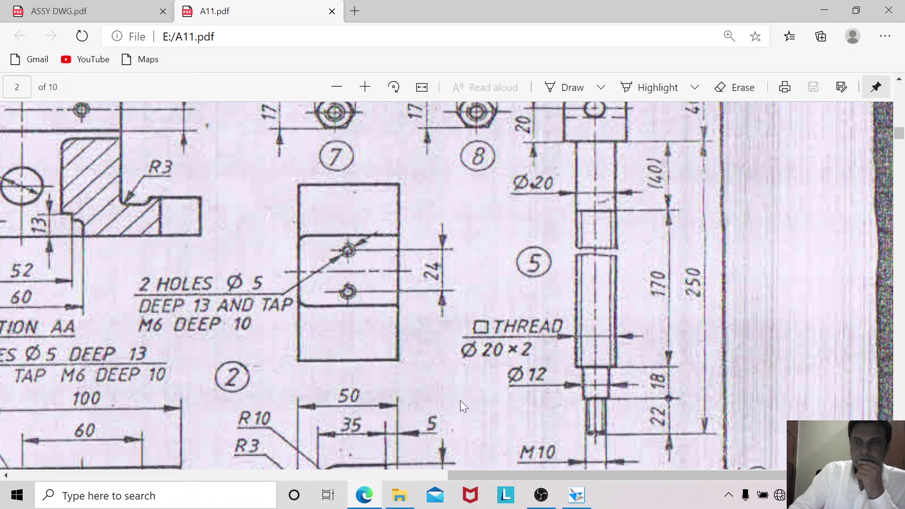
left_click(576, 495)
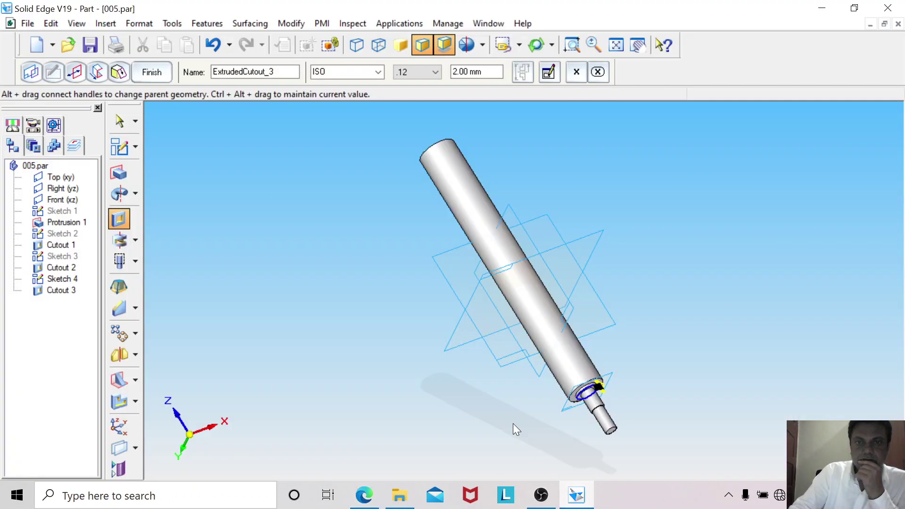
key("Escape")
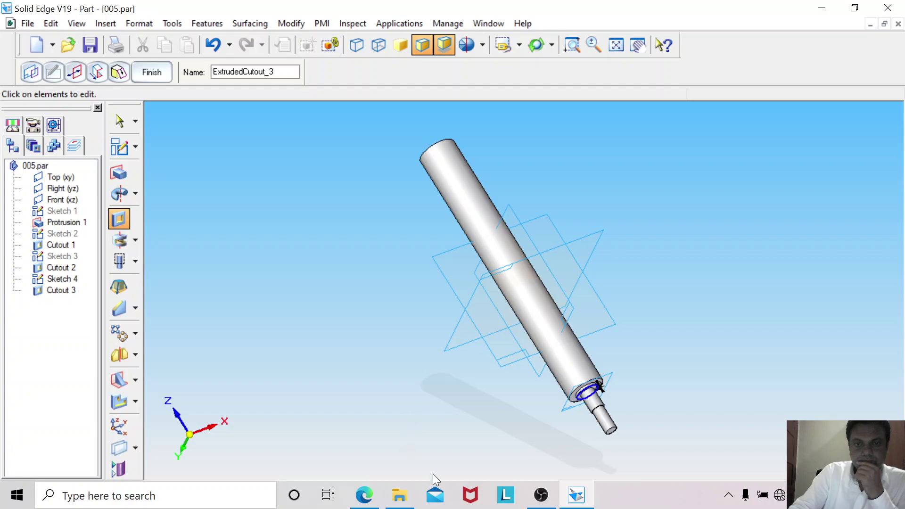
left_click(120, 121)
right_click(67, 291)
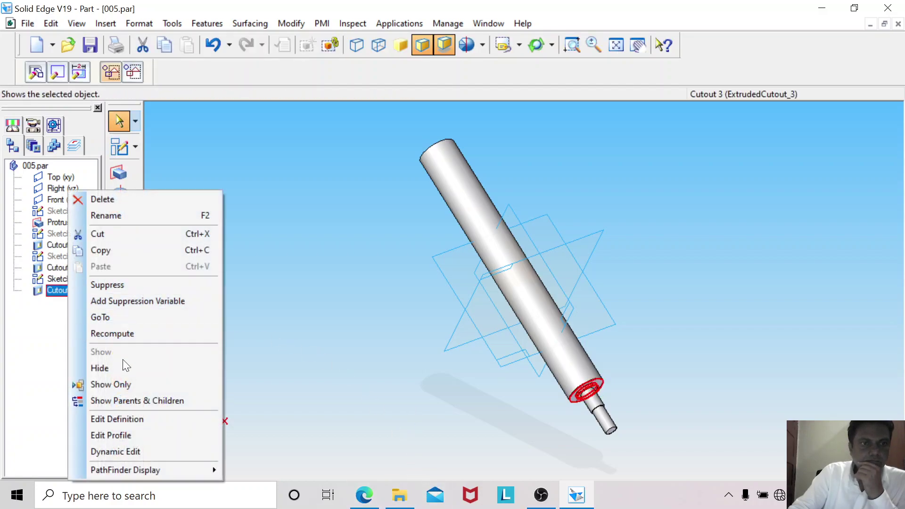
left_click(123, 418)
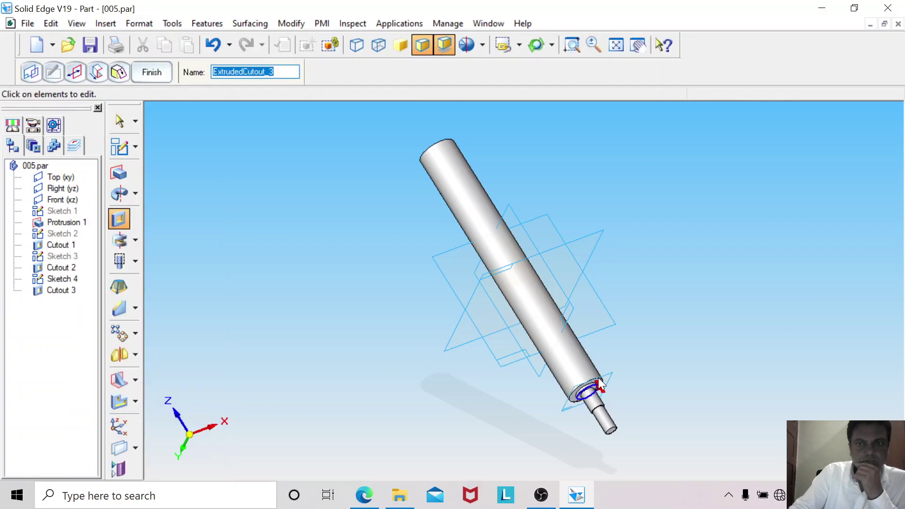
key("Escape")
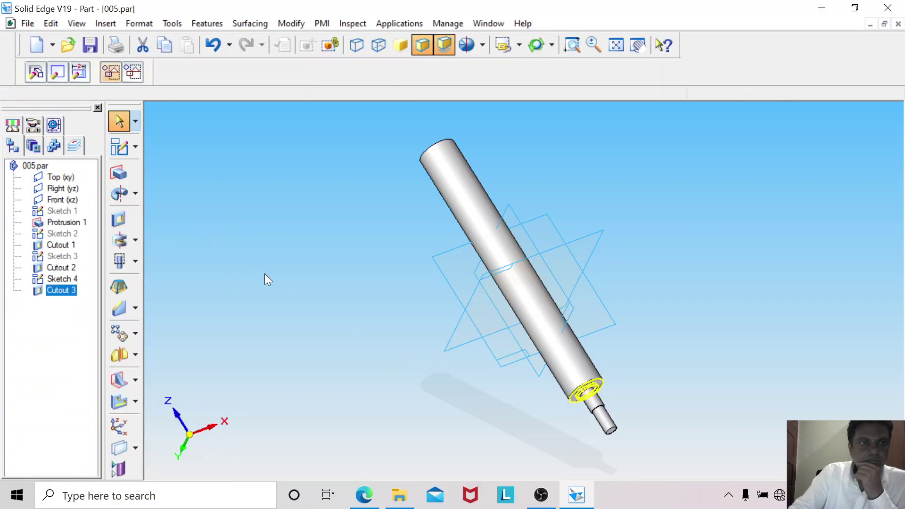
right_click(63, 291)
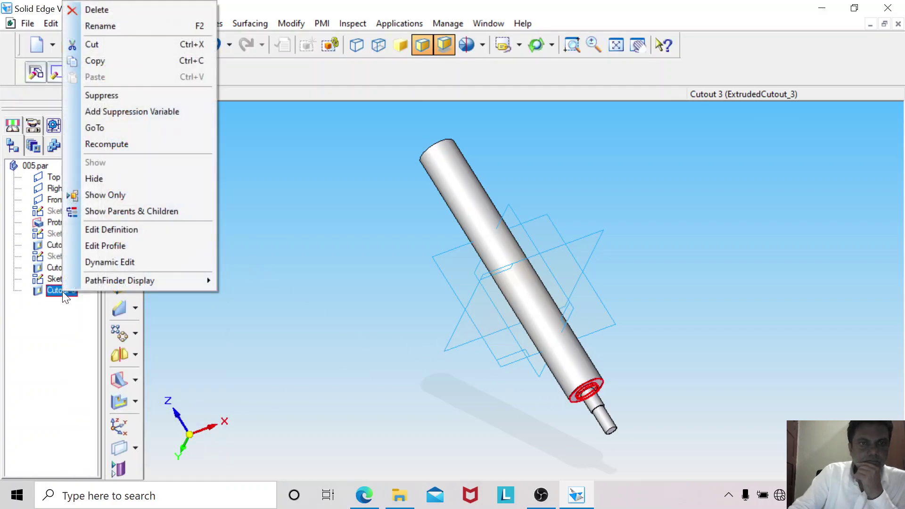
left_click(106, 230)
mouse_move(369, 330)
middle_mouse_down()
mouse_move(295, 275)
mouse_move(363, 315)
middle_mouse_up()
key("Escape")
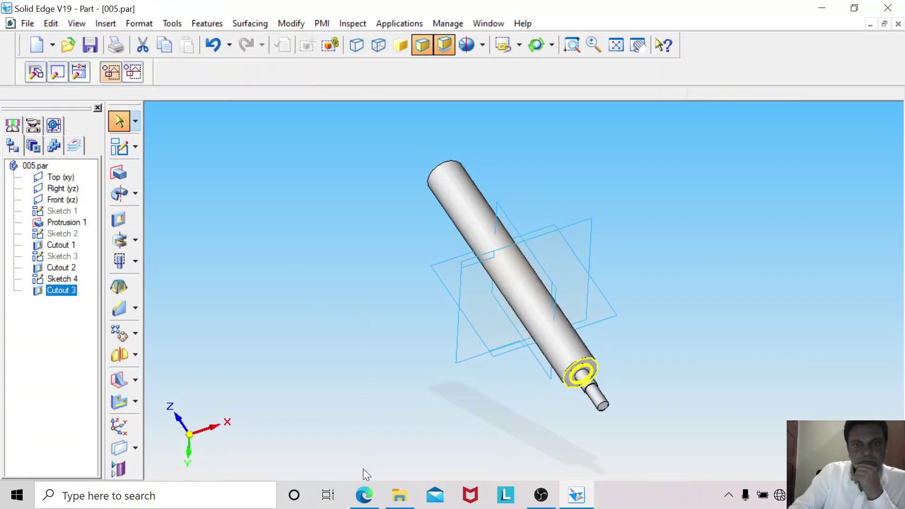
Switch to A11.pdf, recheck the section lengths of item 5, and return to Solid Edge.
left_click(364, 495)
scroll(532, 365, "up", 3)
scroll(531, 365, "down", 1)
scroll(632, 294, "down", 1)
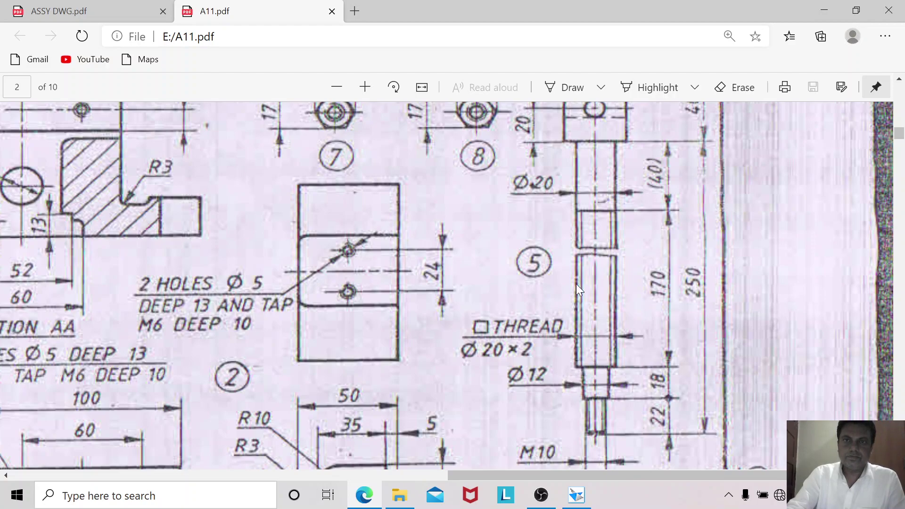
left_click(577, 495)
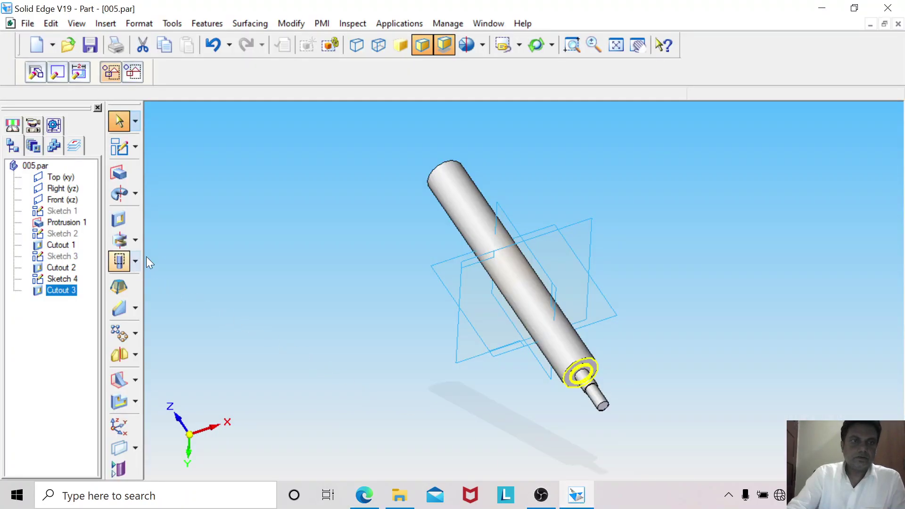
left_click(189, 243)
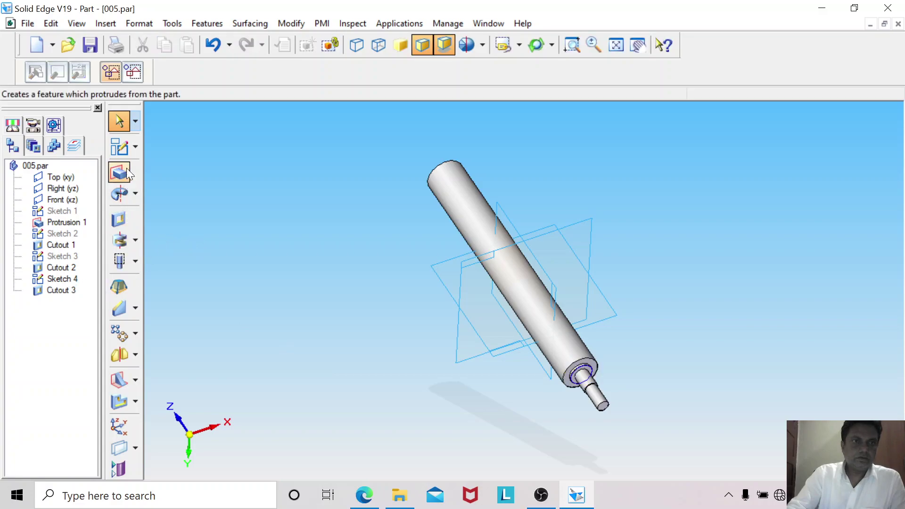
left_click(119, 219)
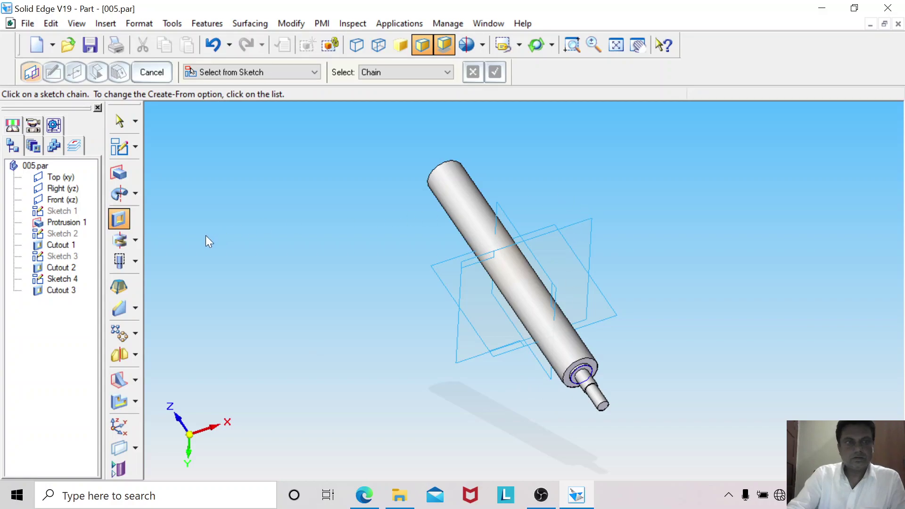
left_click(119, 121)
Edit the definition of the cutout around the 20 mm shank, set its depth to 250-40 mm and finish the feature.
right_click(60, 290)
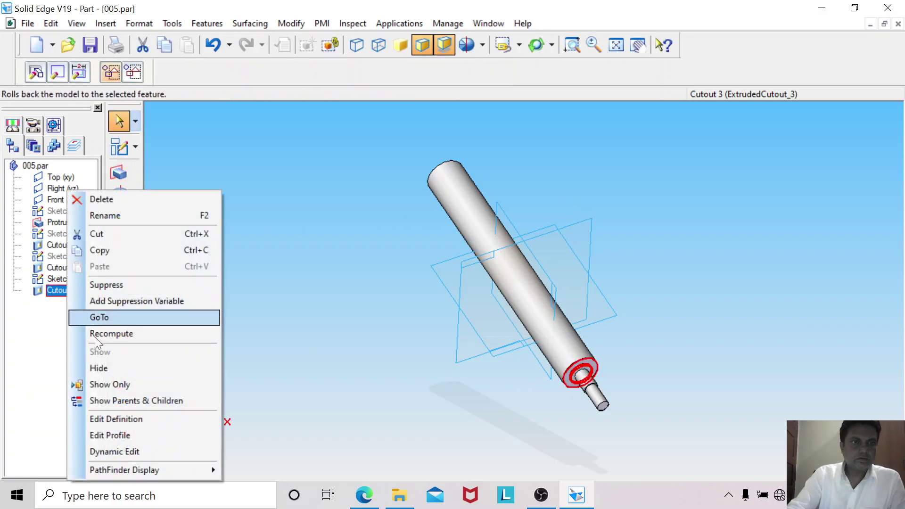
left_click(116, 419)
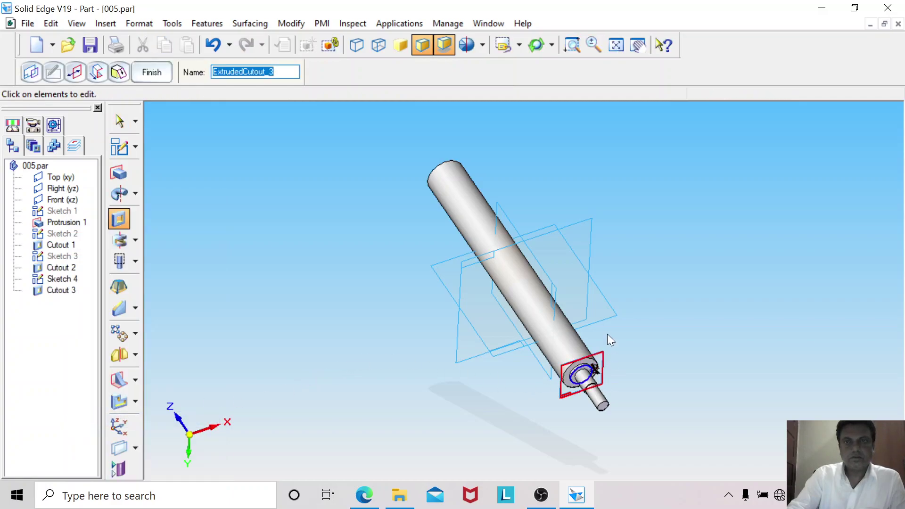
left_click(601, 373)
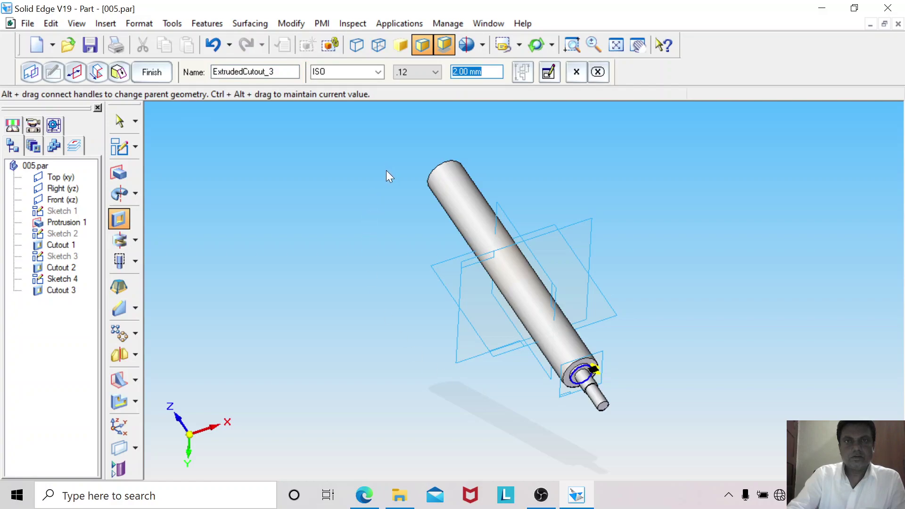
type("250-40")
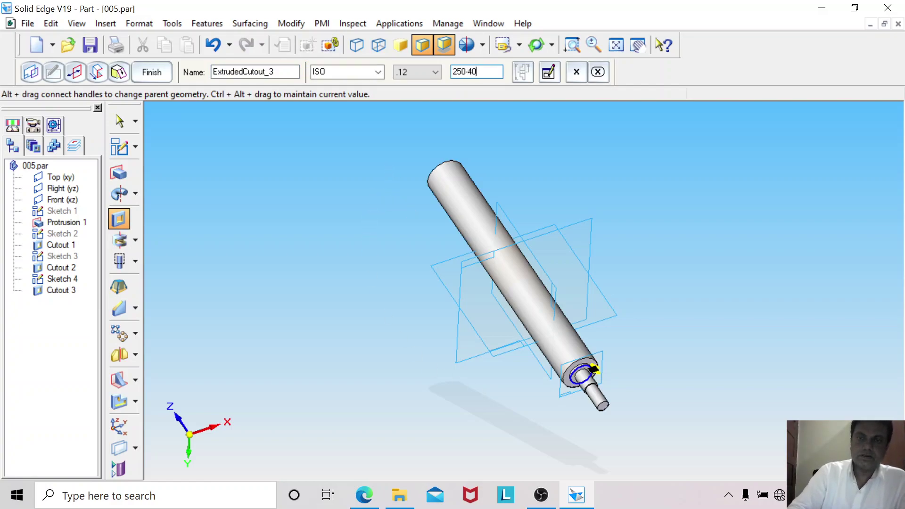
key("Return")
right_click(420, 209)
mouse_move(400, 202)
middle_mouse_down()
mouse_move(423, 252)
mouse_move(406, 276)
mouse_move(392, 253)
mouse_move(333, 259)
mouse_move(302, 227)
middle_mouse_up()
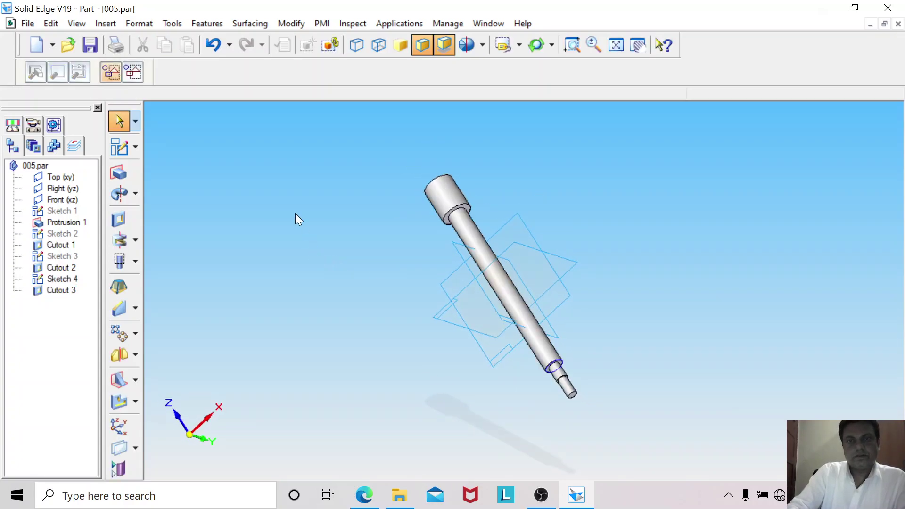
Hide Sketch 4, the profile of the shank cutout.
left_click(71, 280)
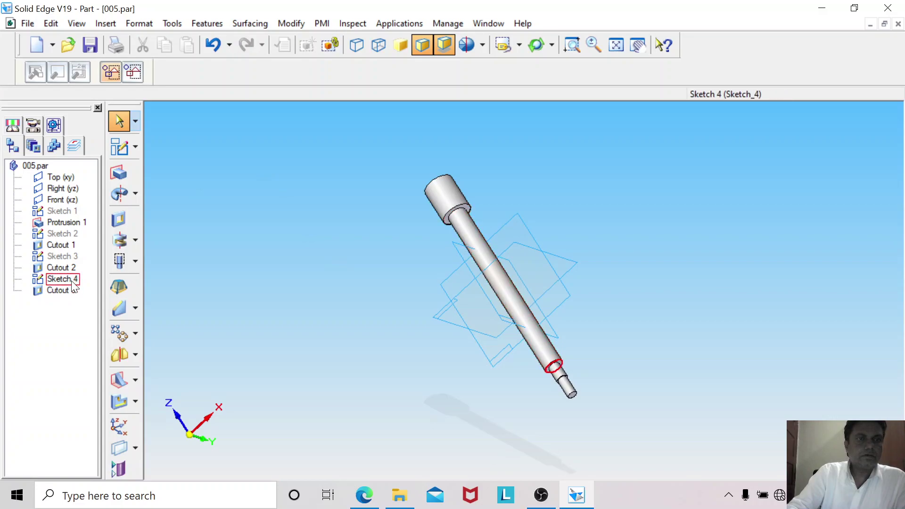
right_click(72, 281)
left_click(105, 335)
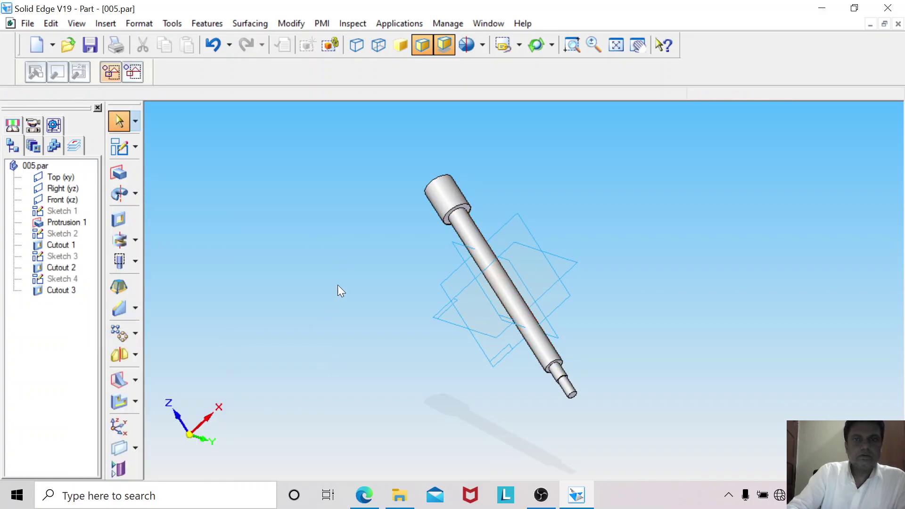
Chamfer the outer edge at the thin end of the rod with a 1 mm setback.
mouse_move(406, 267)
middle_mouse_down()
mouse_move(411, 299)
mouse_move(394, 231)
middle_mouse_up()
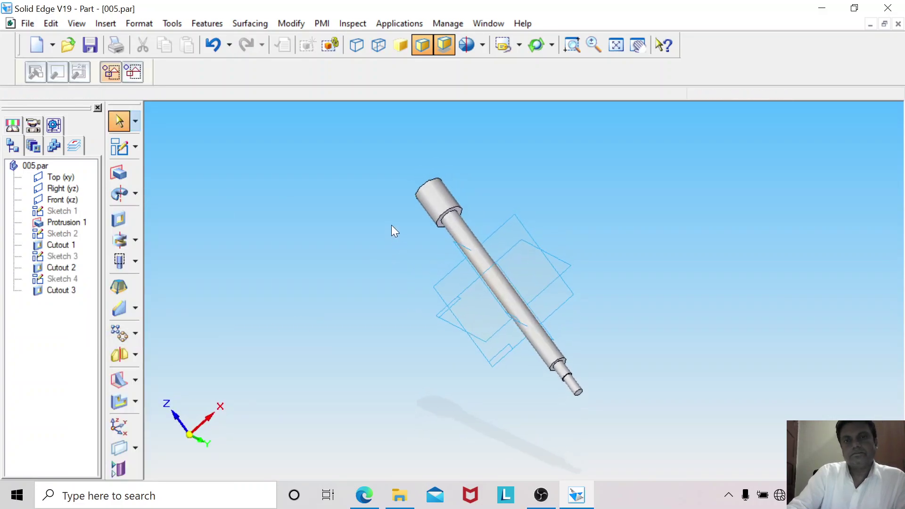
left_click(572, 45)
left_click_drag(424, 187, 657, 478)
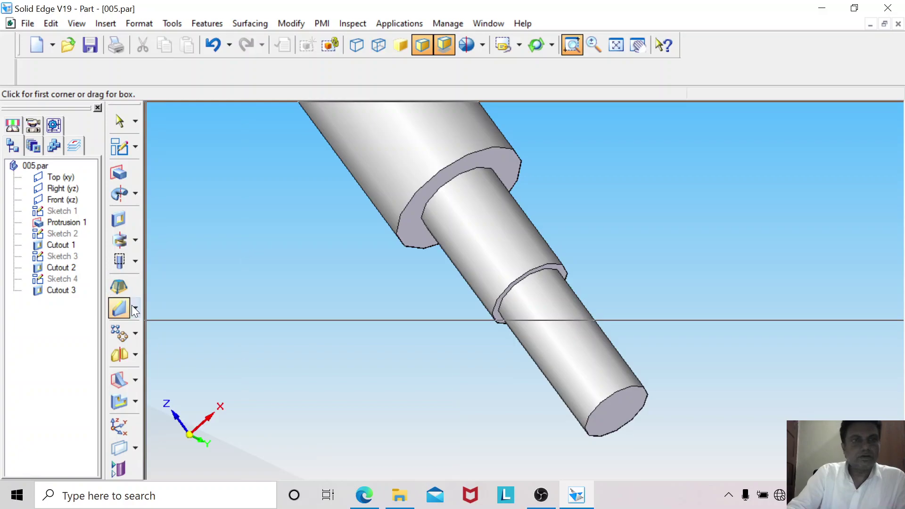
left_click(119, 308)
left_click(592, 409)
key("Return")
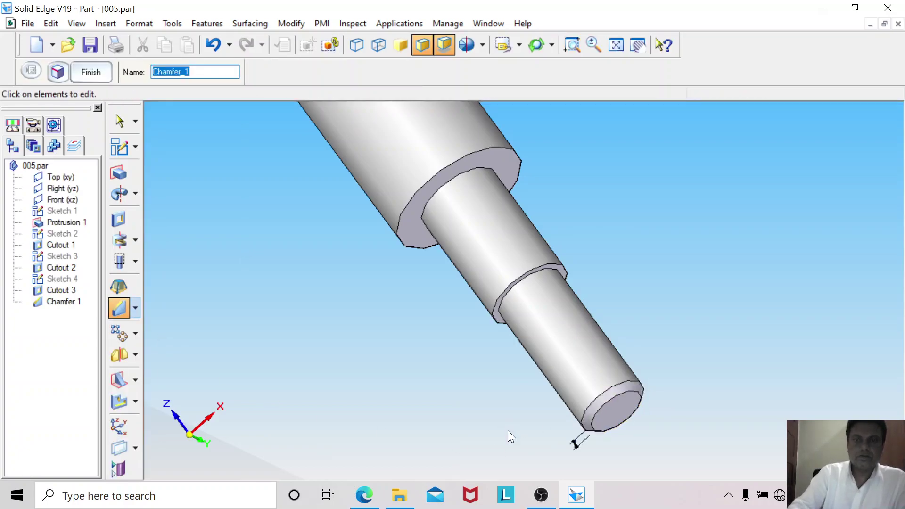
right_click(506, 420)
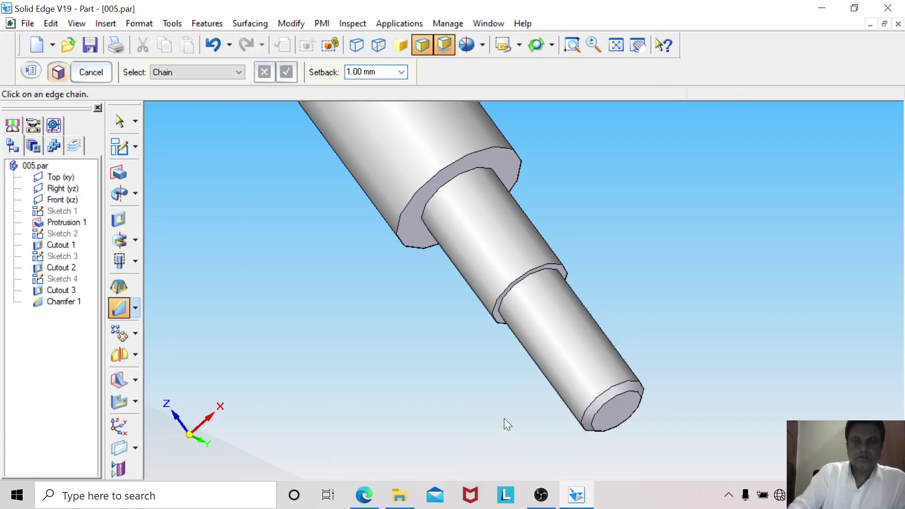
Add an M10 thread to the thin end section, starting from its chamfered end and running to the cylinder extent.
left_click(120, 261)
left_click(538, 208)
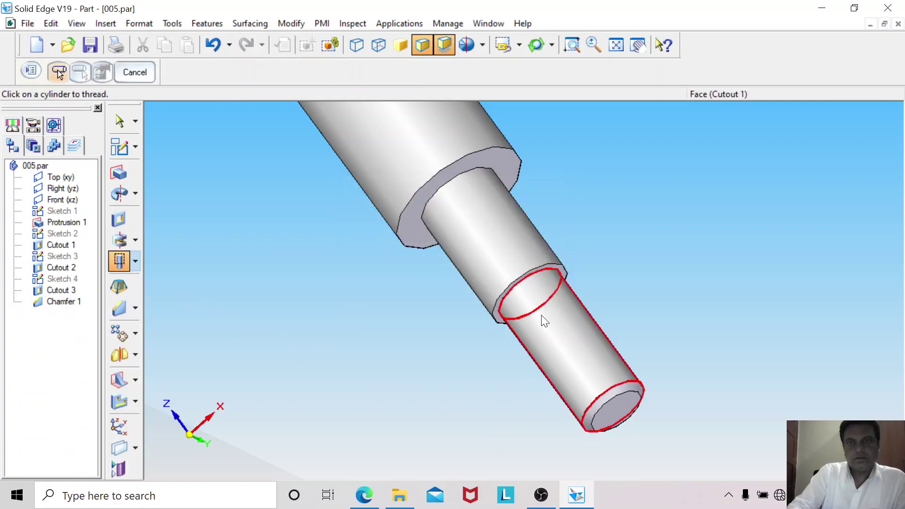
left_click(556, 326)
left_click(601, 396)
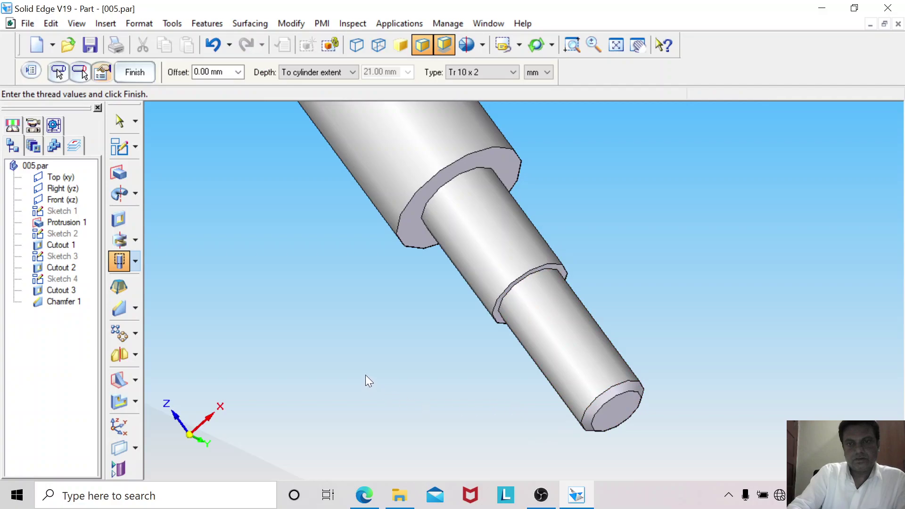
left_click(483, 72)
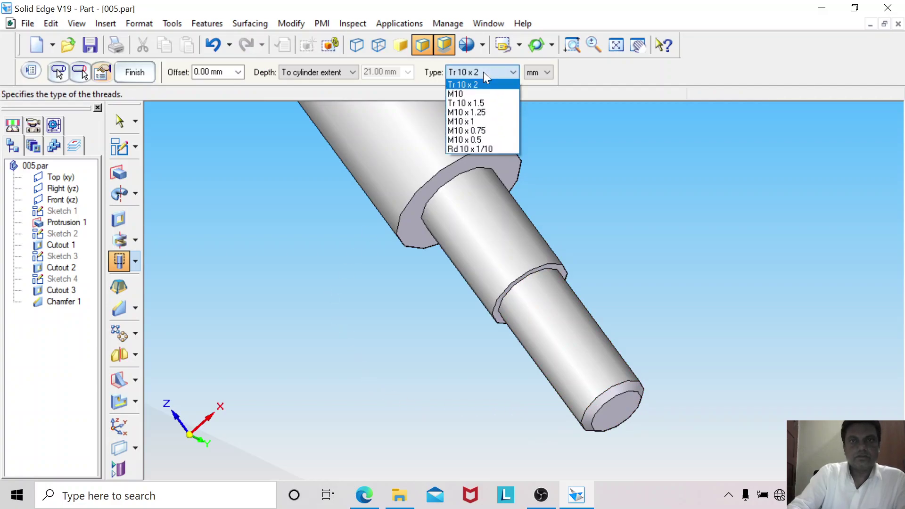
left_click(467, 90)
key("Return")
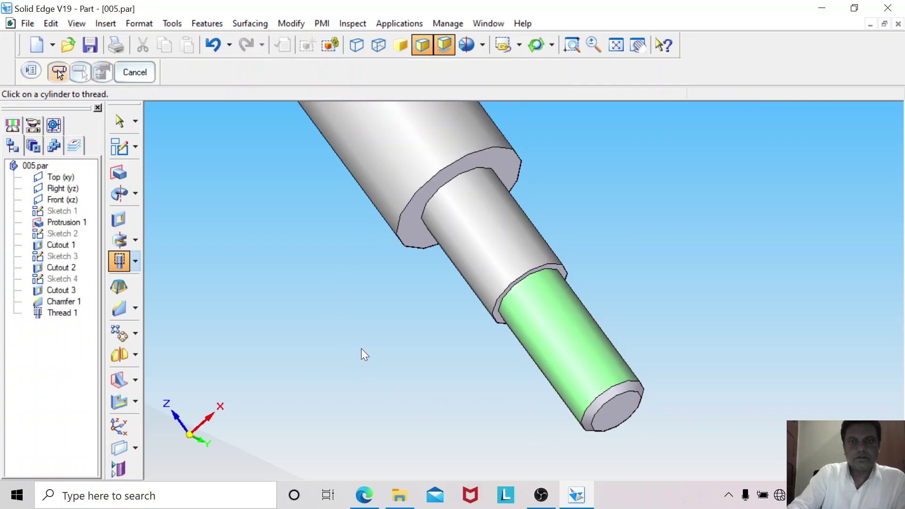
Check the thread callout of item 5 in A11.pdf and define a Tr 20 x 2 thread on the shank from its stepped end in Solid Edge.
left_click(364, 495)
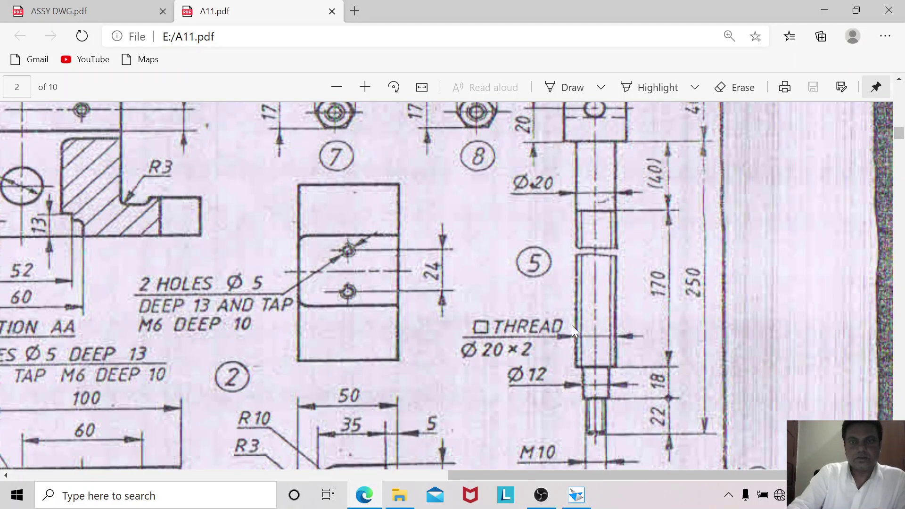
left_click(576, 495)
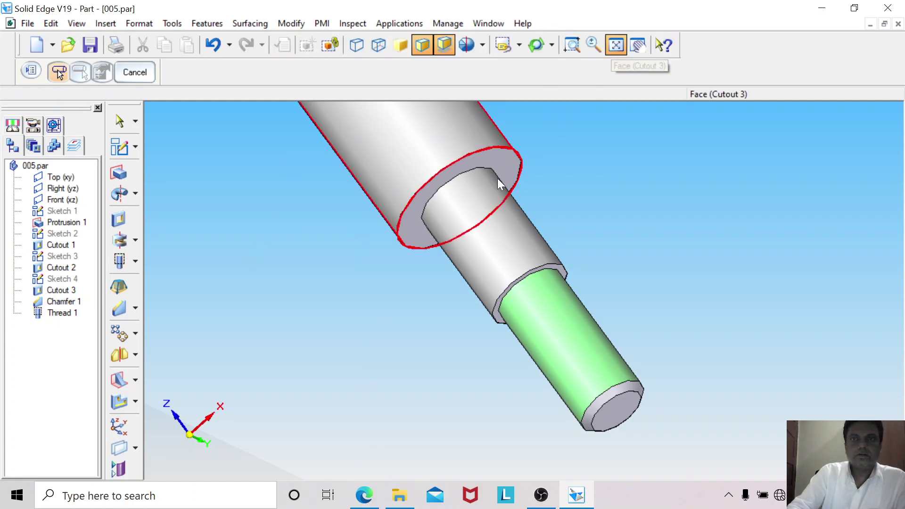
left_click(616, 44)
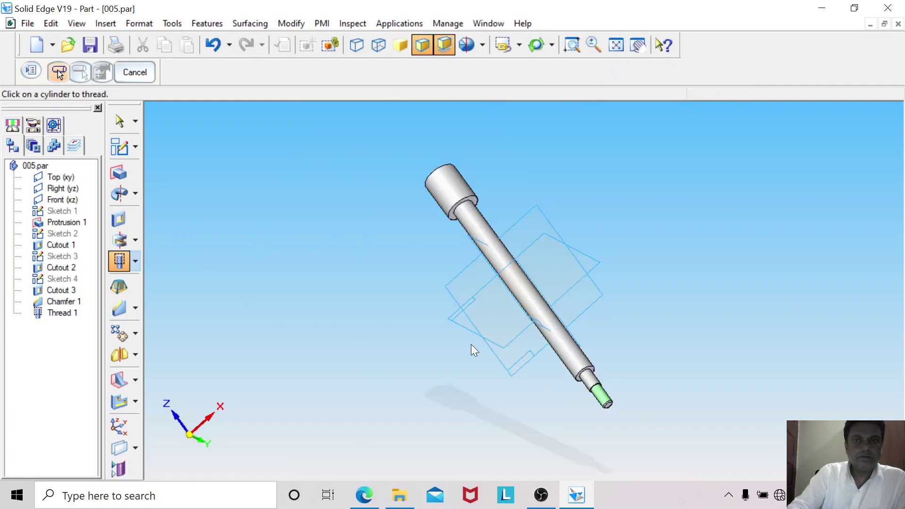
left_click(562, 339)
left_click(572, 44)
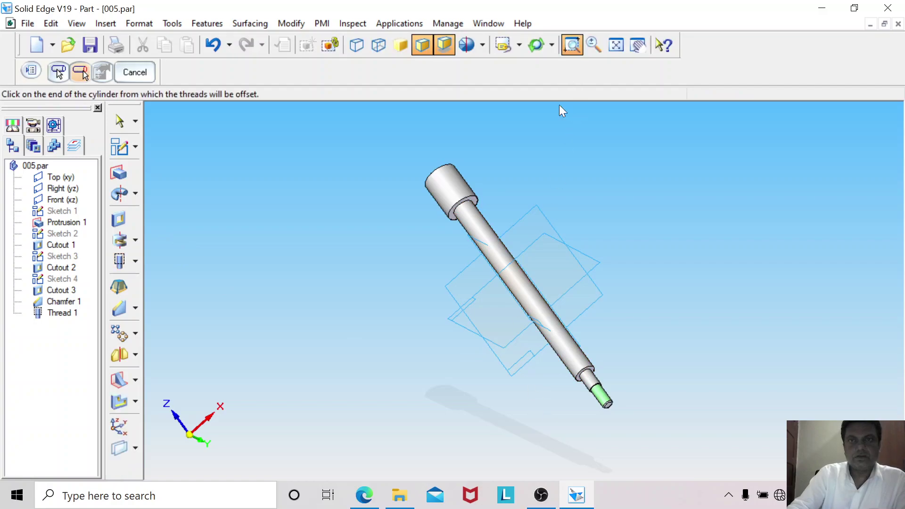
left_click_drag(529, 318, 629, 413)
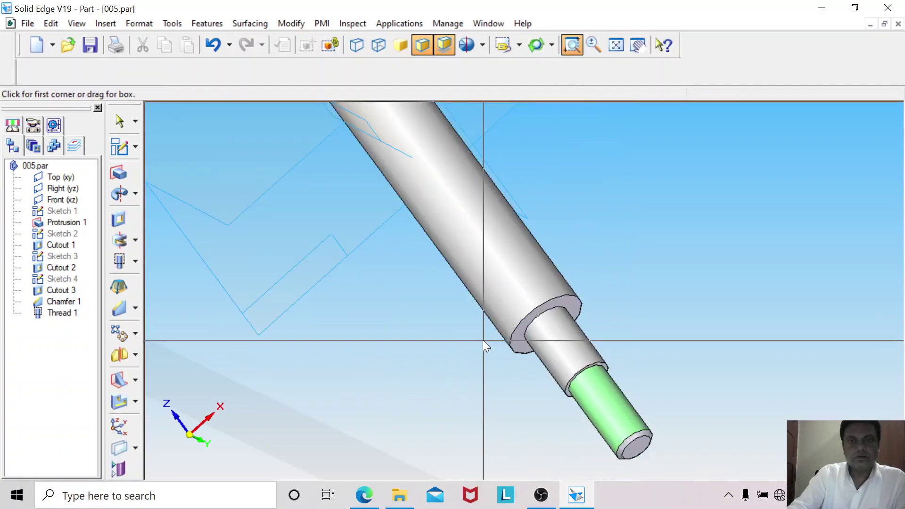
key("Escape")
left_click(511, 340)
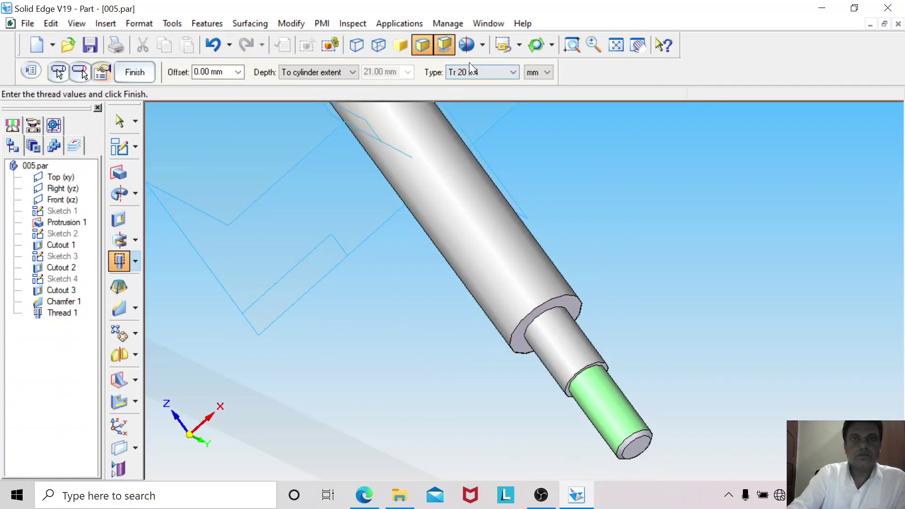
left_click(486, 73)
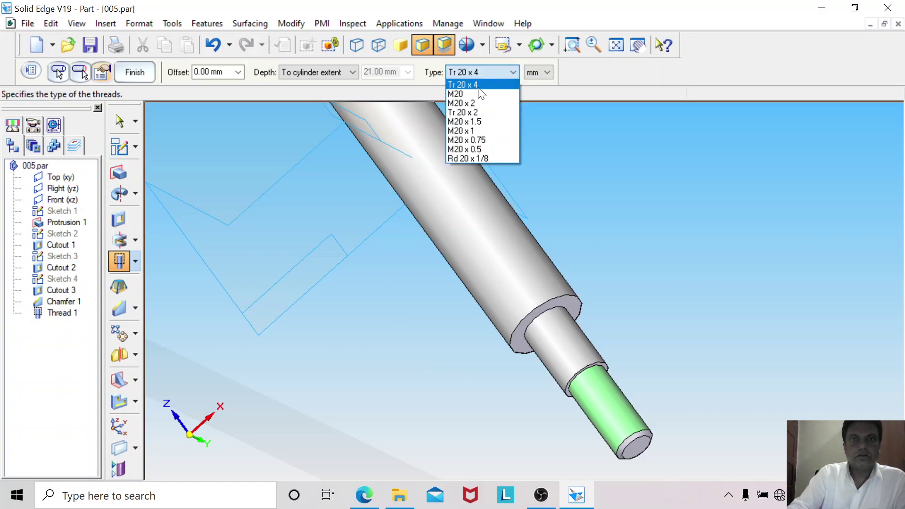
left_click(472, 113)
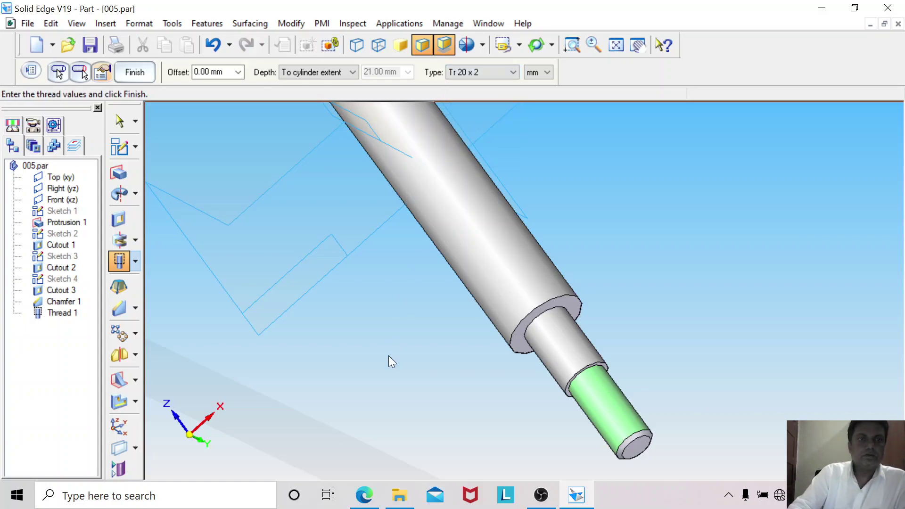
Limit the shank thread to a finite depth of 170 mm and finish it.
left_click(345, 75)
left_click(324, 82)
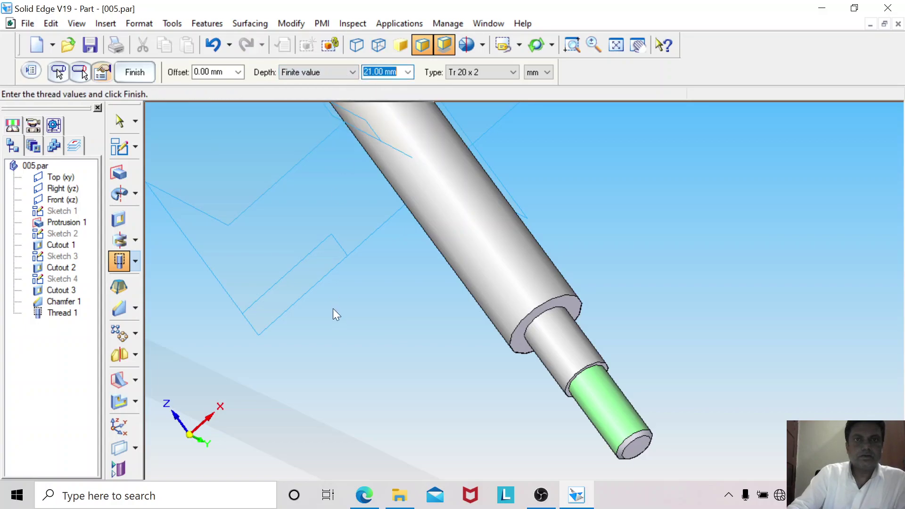
type("170")
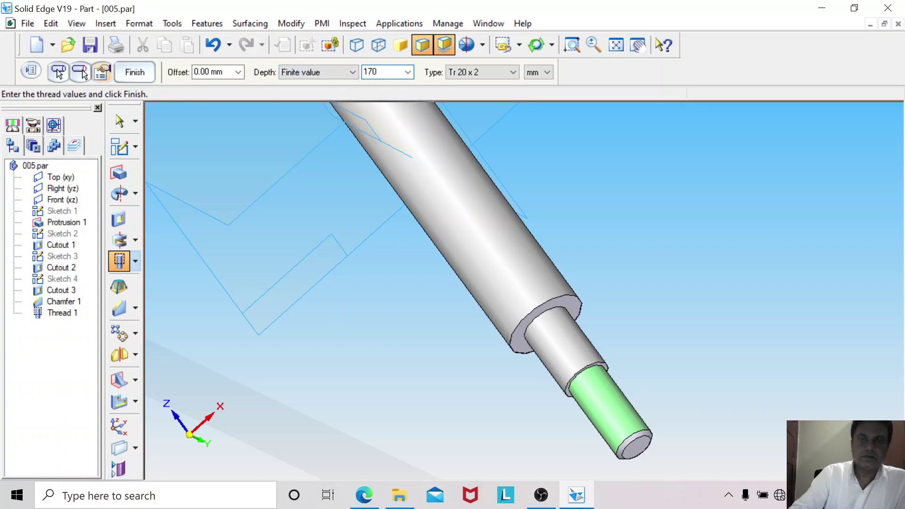
key("Return")
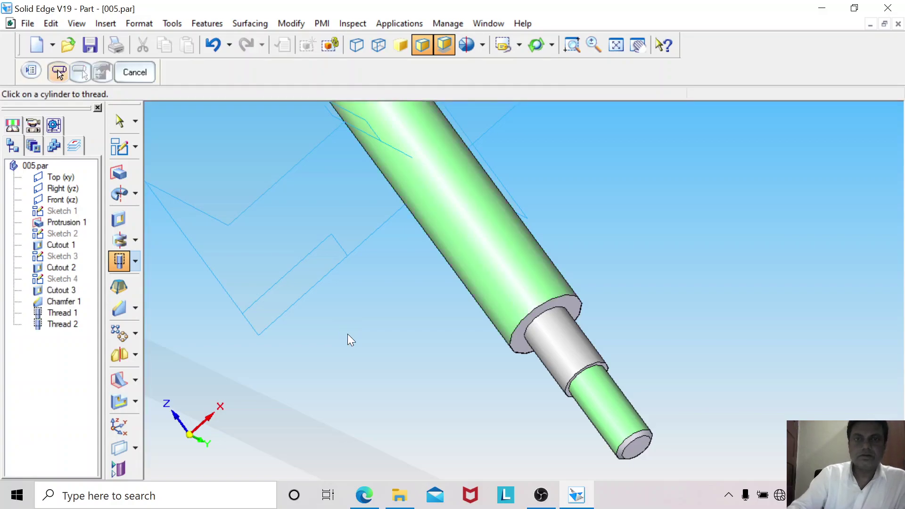
Switch to A11.pdf and examine item 5 from its M10 end up to the head, including the head's rounding and cross hole.
left_click(364, 495)
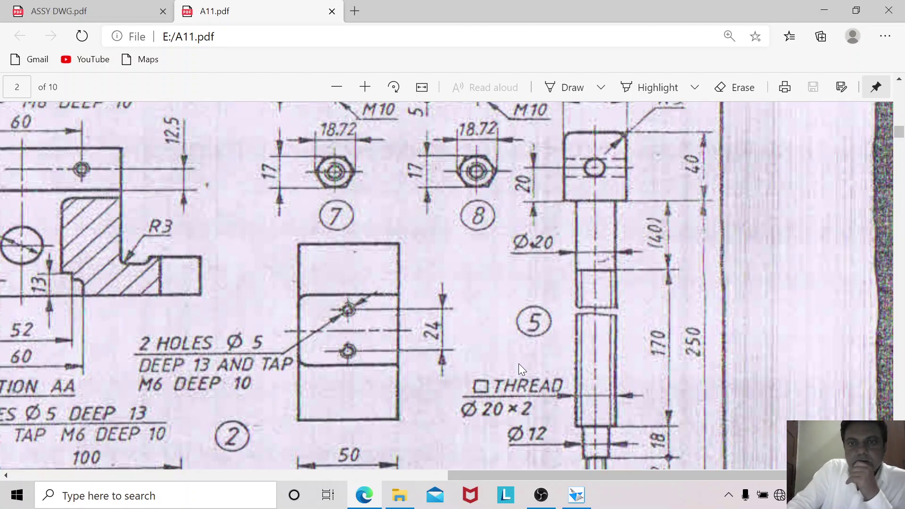
scroll(519, 364, "up", 1)
scroll(519, 364, "down", 1)
scroll(518, 363, "up", 1)
scroll(518, 364, "down", 3)
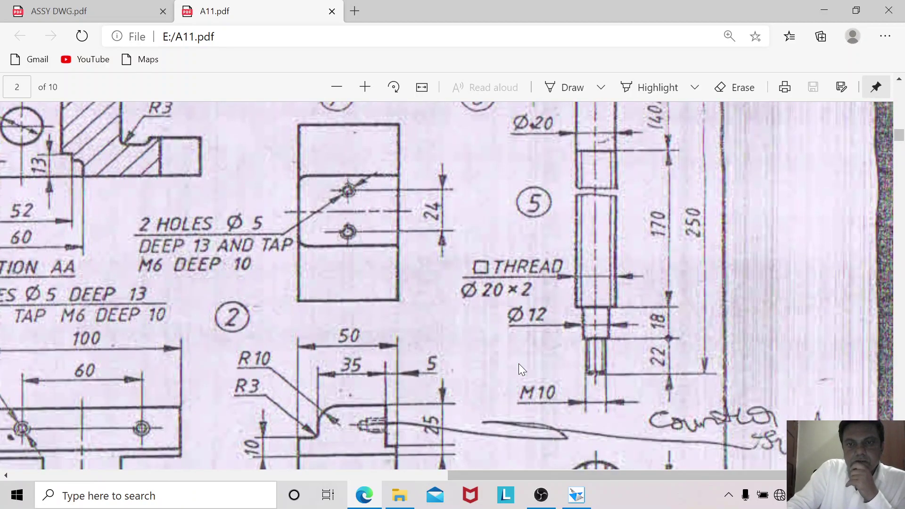
scroll(519, 363, "up", 3)
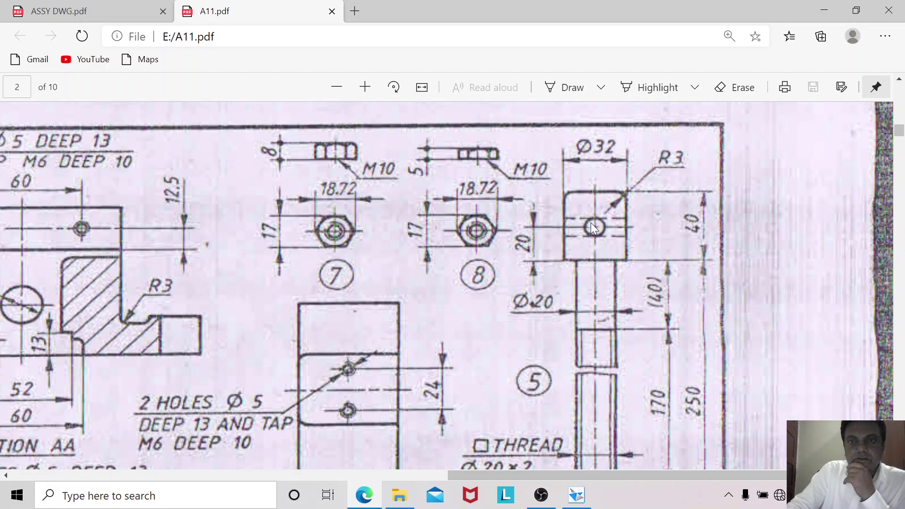
Check the cross-hole dimensions in both views of item 5's head in A11.pdf and switch back to Solid Edge.
scroll(510, 320, "down", 5)
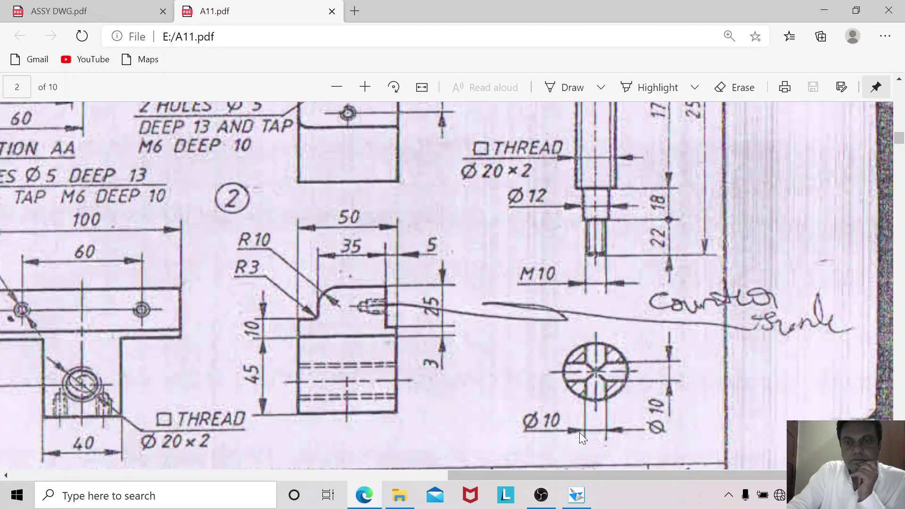
scroll(534, 406, "up", 6)
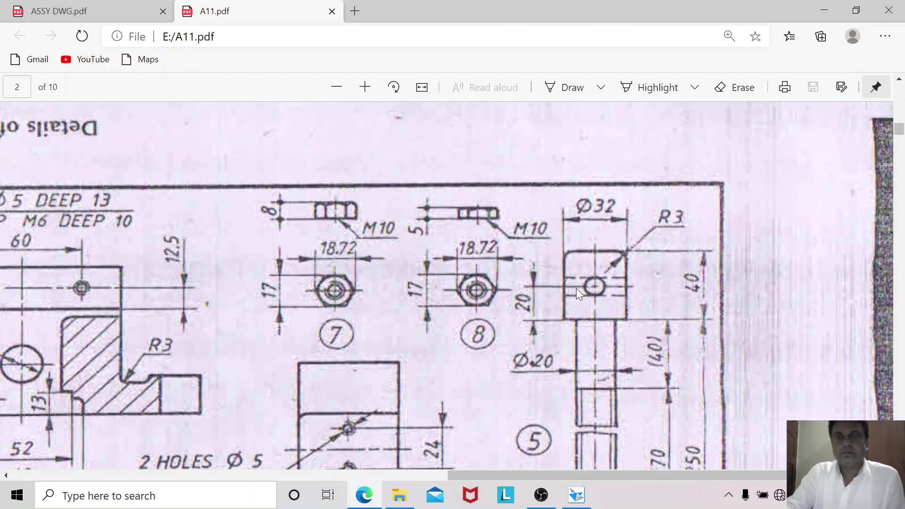
key("alt+Tab")
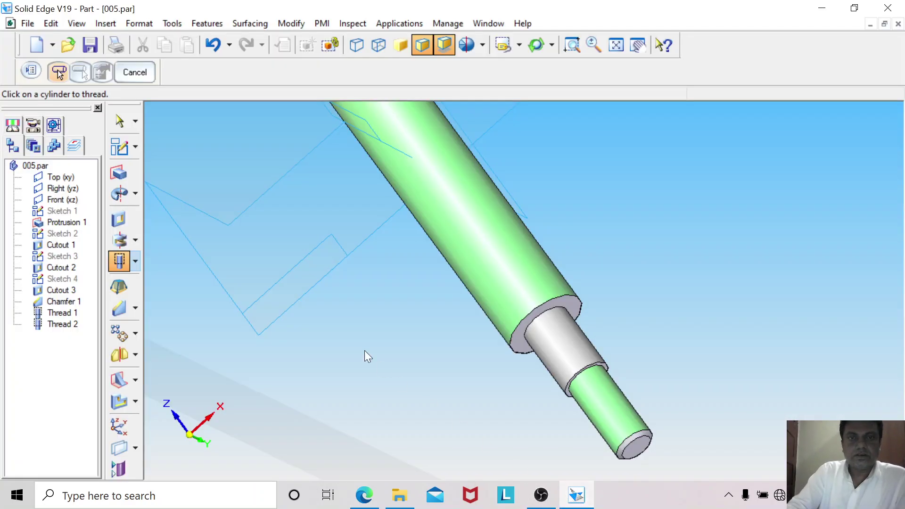
Open a new sketch on the Front (xz) plane, with the screw rod in front view and its head framed.
left_click(616, 45)
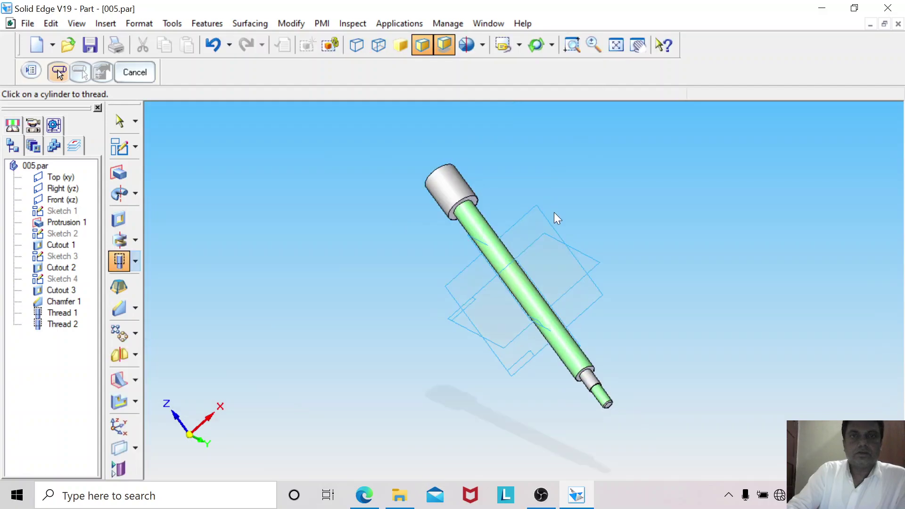
middle_click_drag(381, 222, 400, 285)
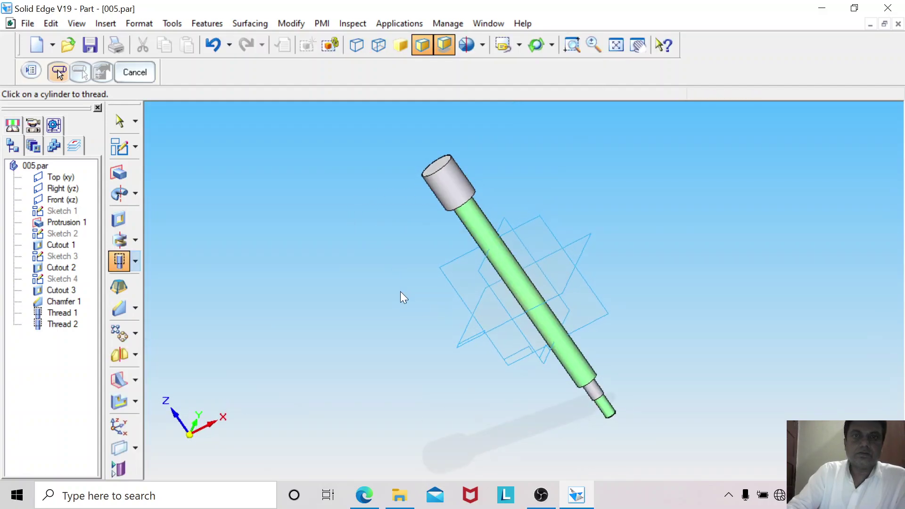
left_click(119, 147)
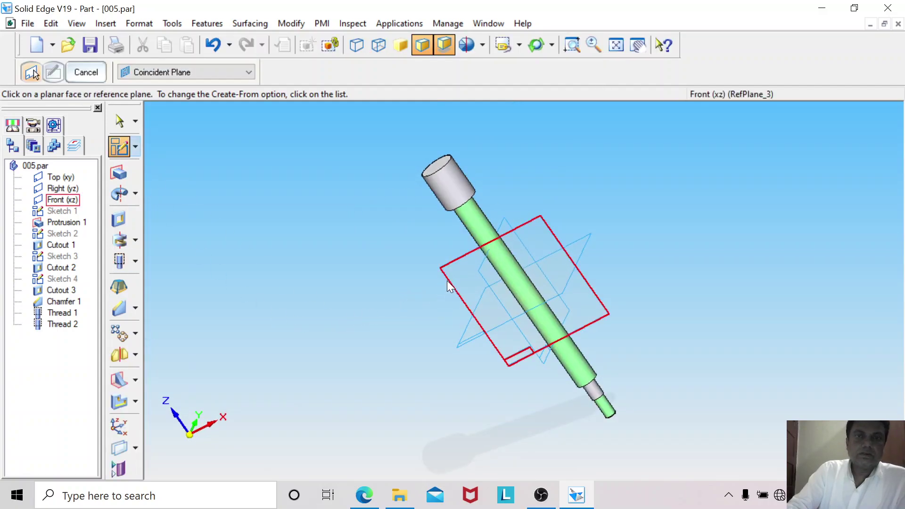
left_click(519, 45)
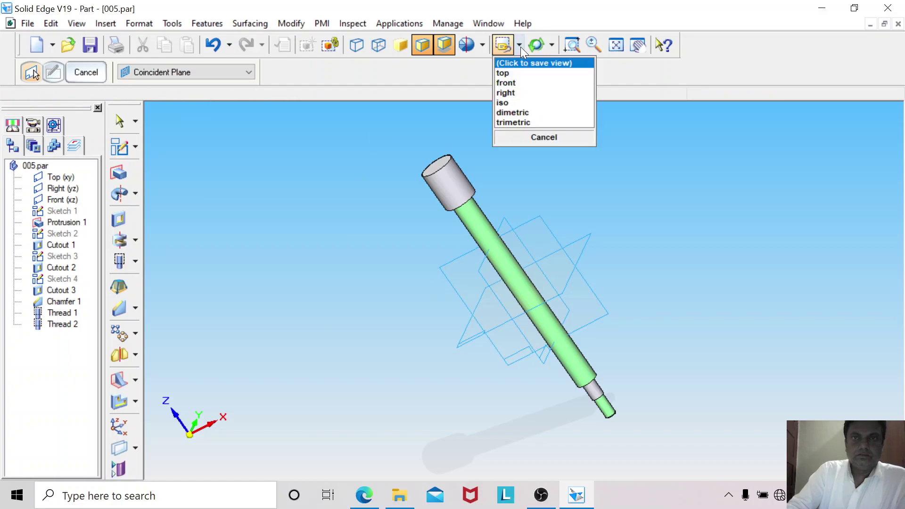
left_click(508, 80)
left_click(615, 45)
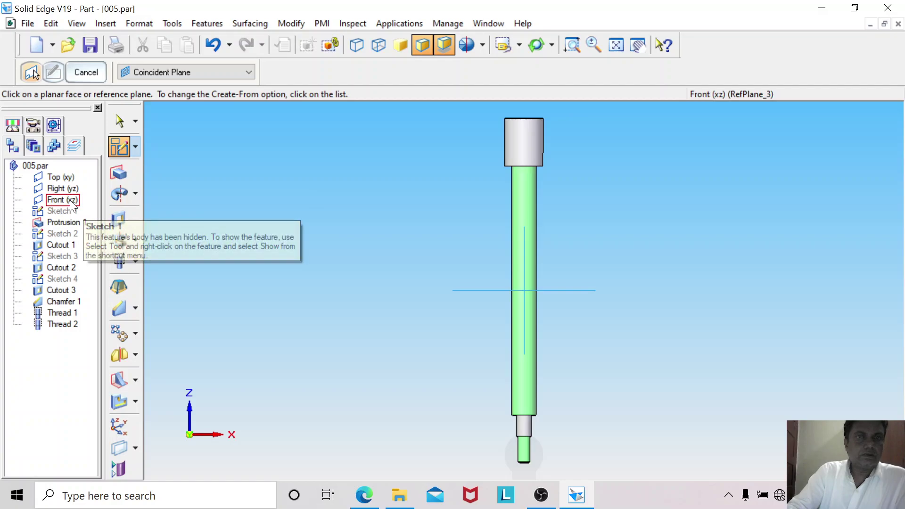
left_click(66, 200)
left_click(631, 46)
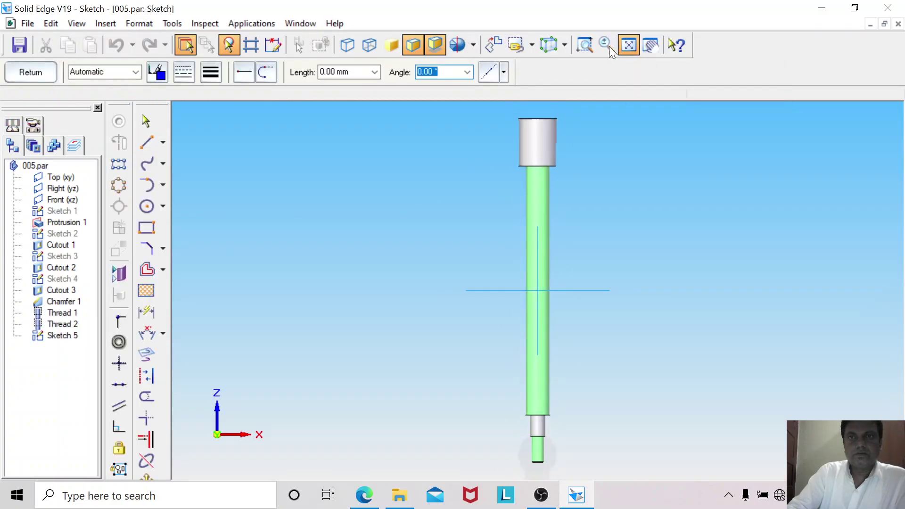
left_click(585, 44)
left_click_drag(491, 107, 583, 189)
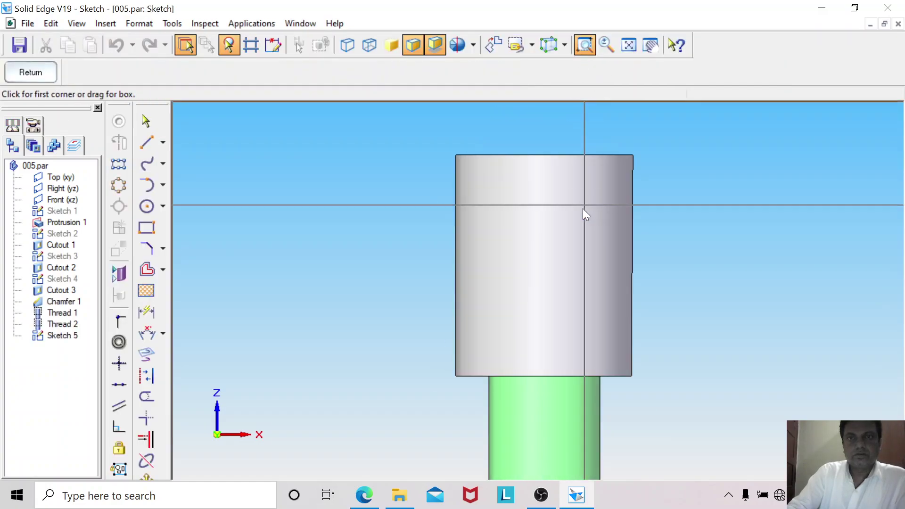
Include the top edge of the cylindrical head in the sketch as reference geometry.
left_click(147, 207)
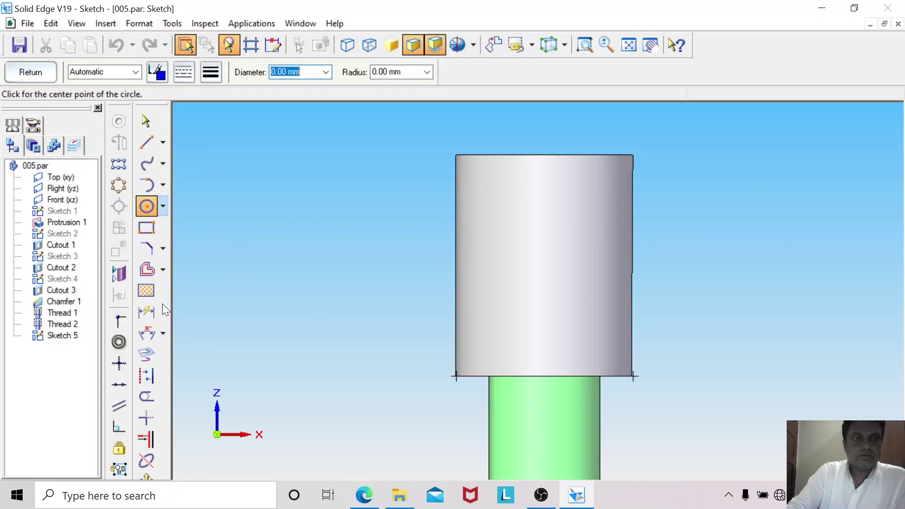
left_click(147, 354)
left_click(539, 155)
Draw a line from the included top edge down into the head.
left_click(147, 143)
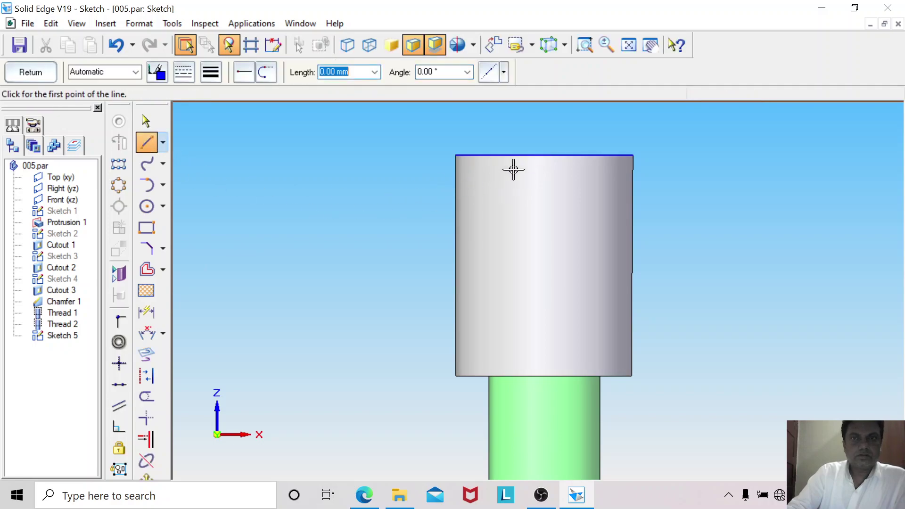
left_click(539, 156)
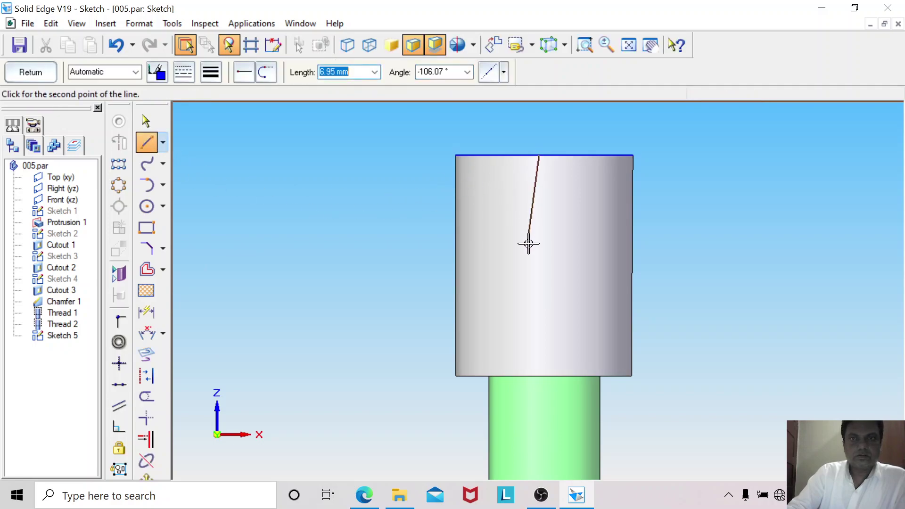
left_click(146, 122)
left_click(147, 143)
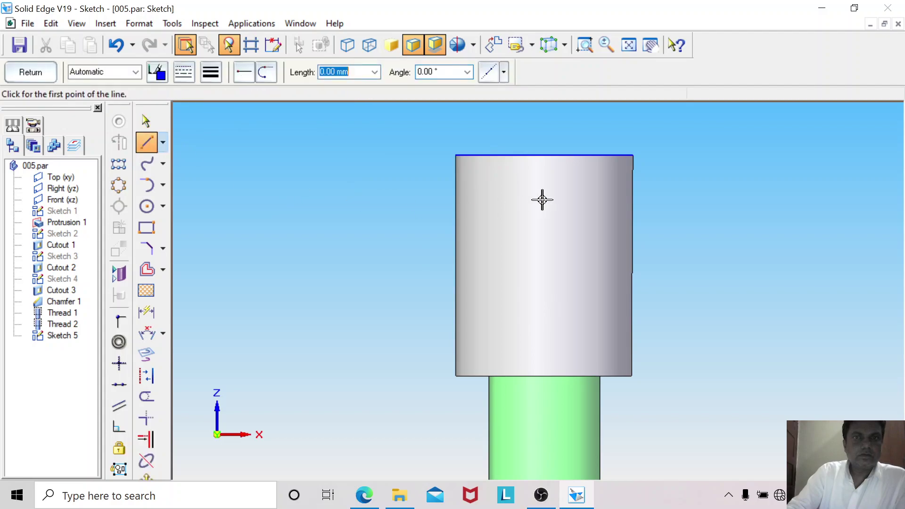
Draw a vertical line down the middle of the head from its top edge and centre a 10 mm diameter circle on it.
left_click(544, 156)
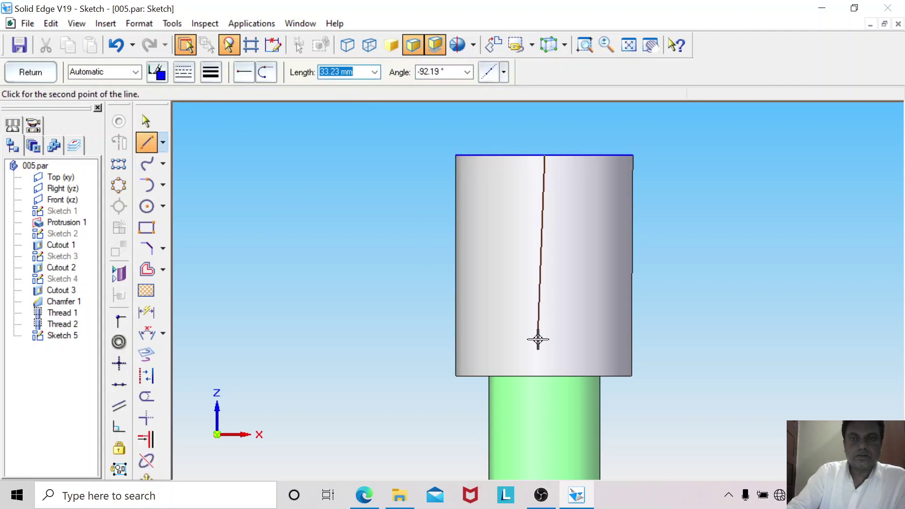
left_click(545, 370)
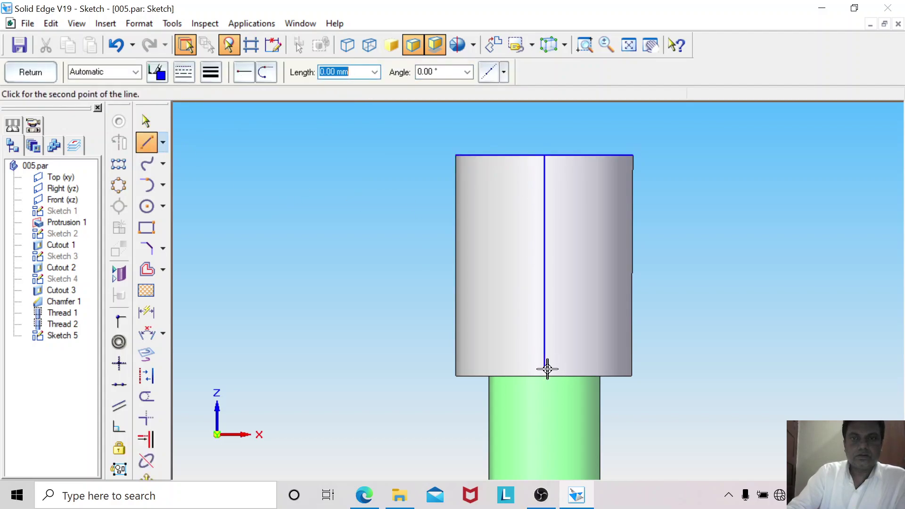
left_click(146, 206)
left_click(545, 253)
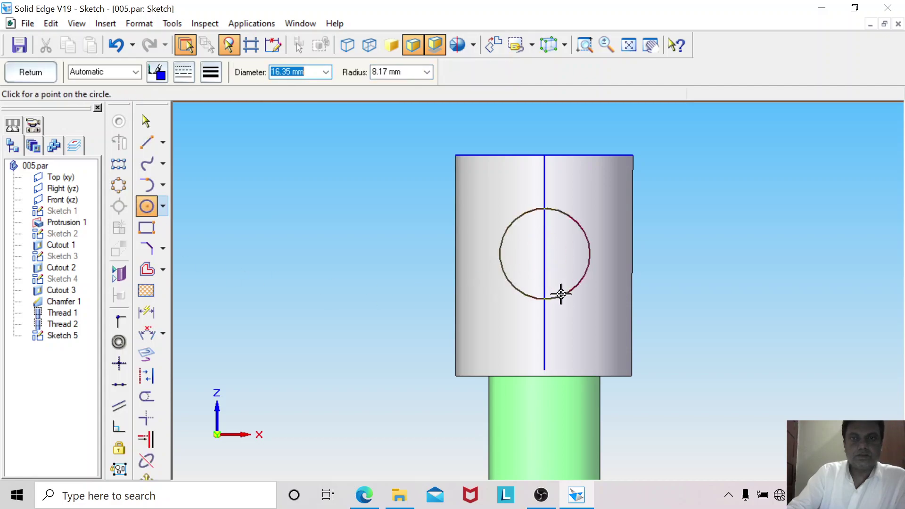
type("10")
key("Return")
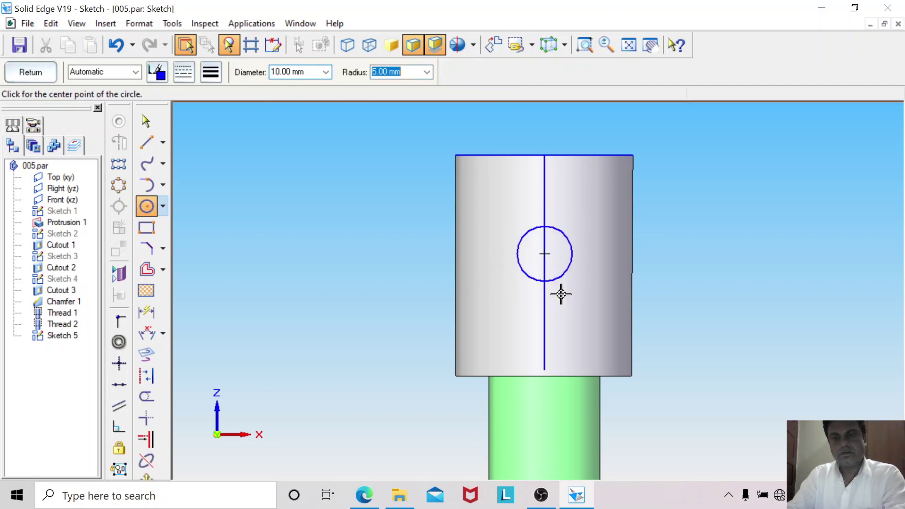
Check the hole position in the A11.pdf drawing and dimension the circle's centre 20 mm above the head's lower edge.
left_click(146, 312)
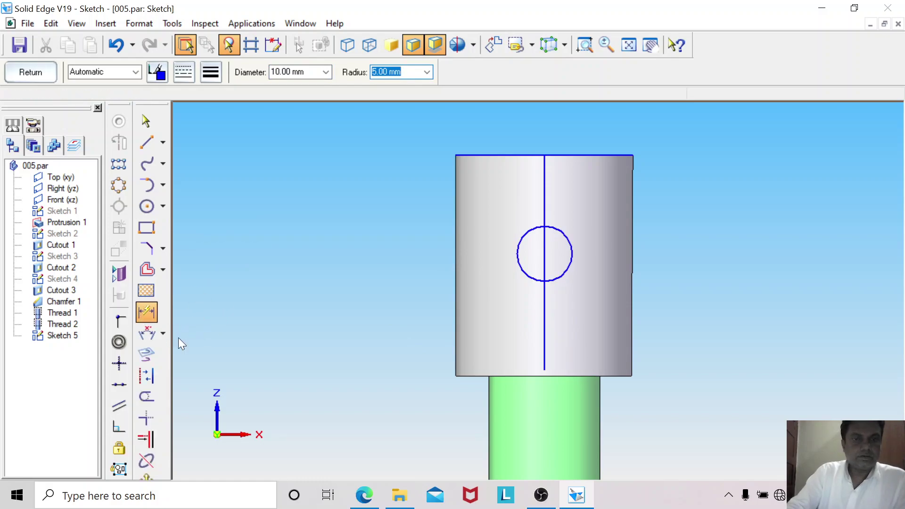
left_click(364, 495)
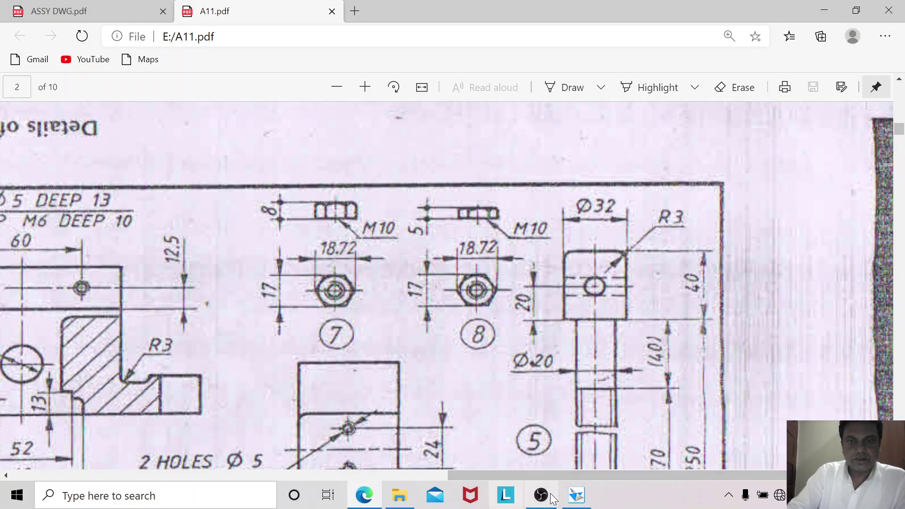
left_click(576, 495)
left_click(520, 376)
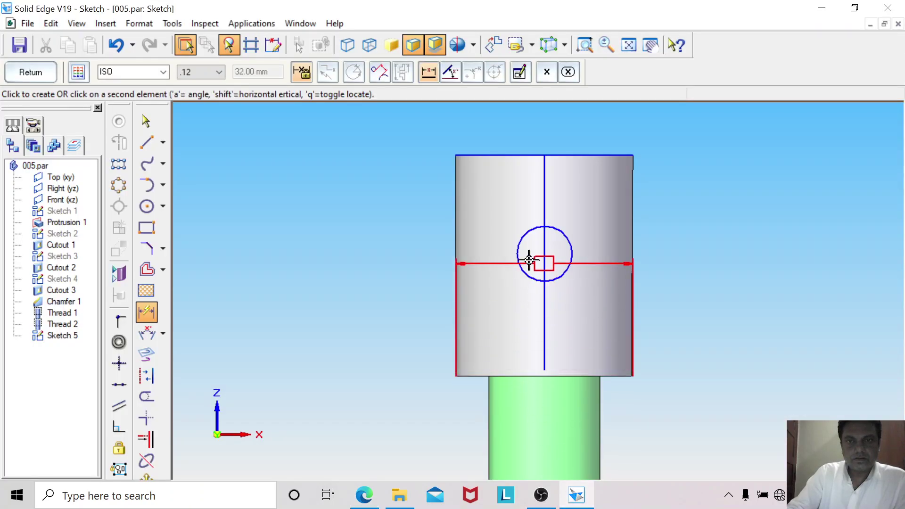
left_click(543, 255)
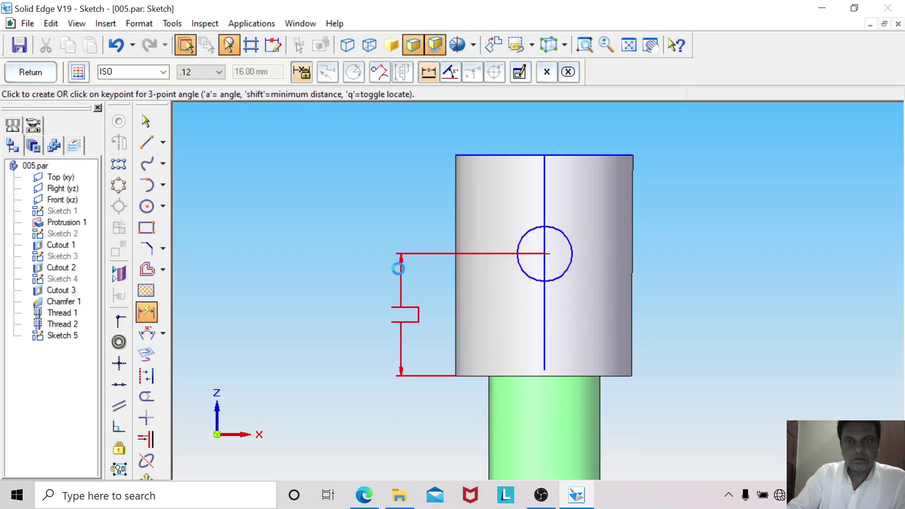
left_click(389, 267)
type("20")
key("Return")
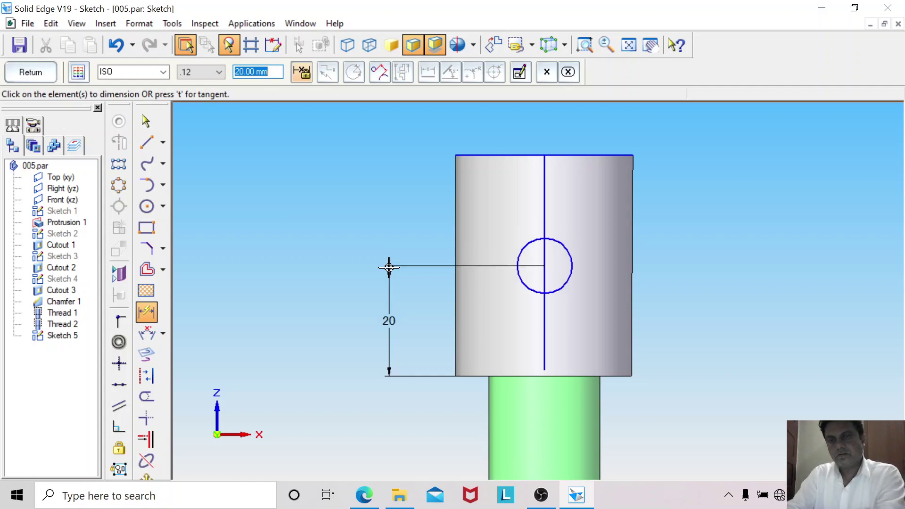
Delete the vertical centre line and the line along the head's top edge, leaving only the circle, and close the sketch.
left_click(146, 121)
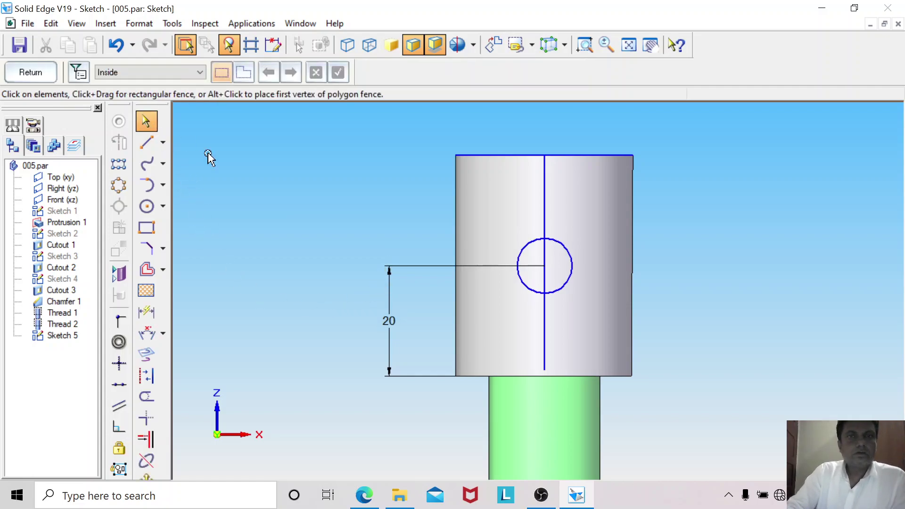
left_click(546, 175)
right_click(548, 178)
left_click(553, 180)
right_click(550, 153)
left_click(562, 158)
left_click(50, 74)
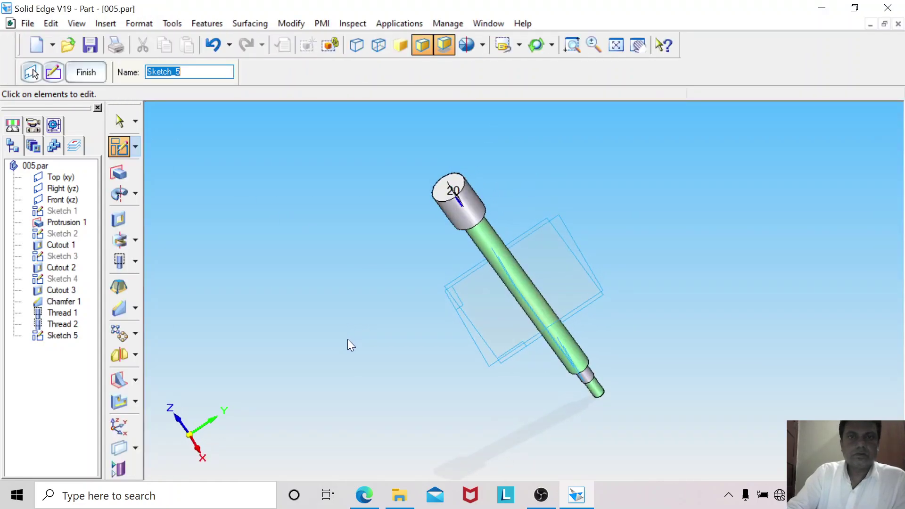
Cut the circle symmetrically through the head with a total distance of 33 mm.
left_click(119, 219)
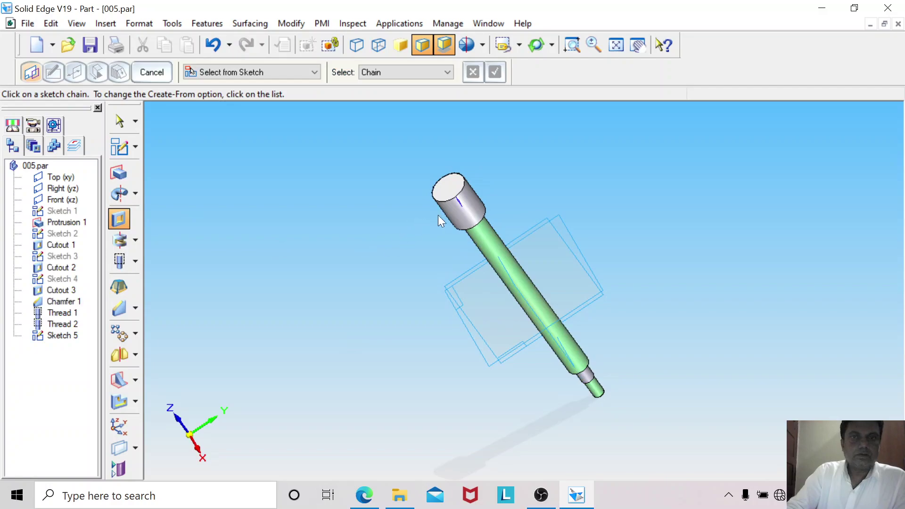
left_click(460, 202)
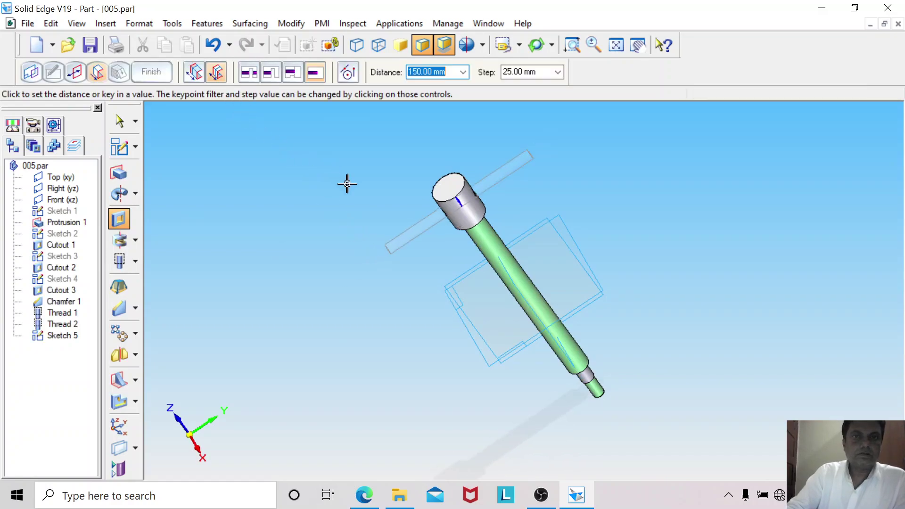
type("3")
key("Return")
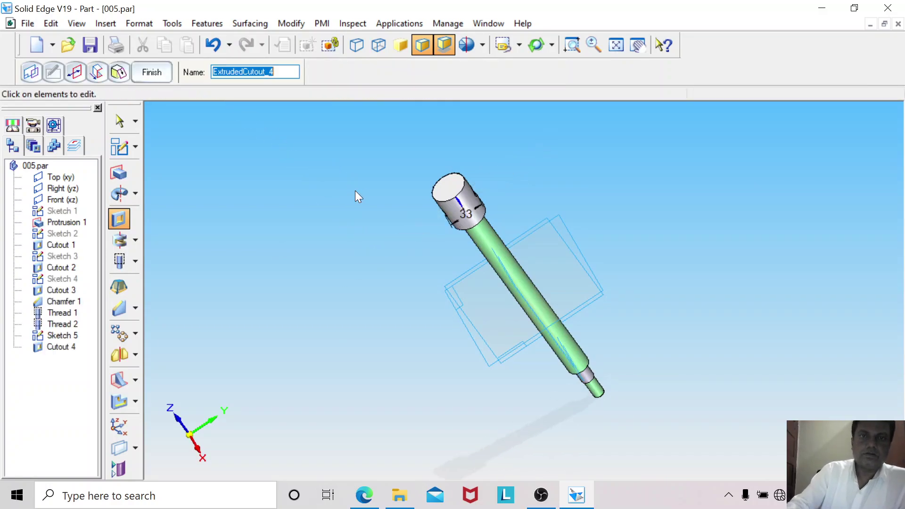
left_click(119, 122)
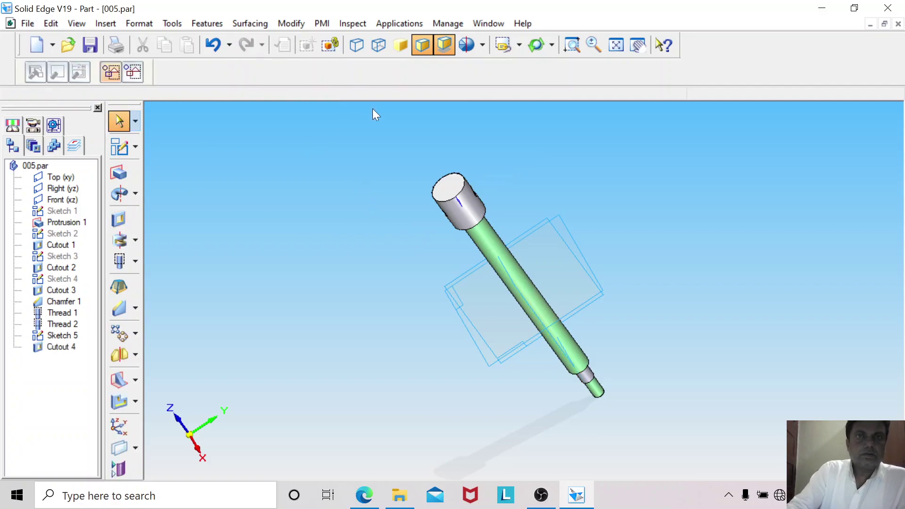
Hide Sketch 5 so only the cut hole remains displayed on the head.
left_click(611, 48)
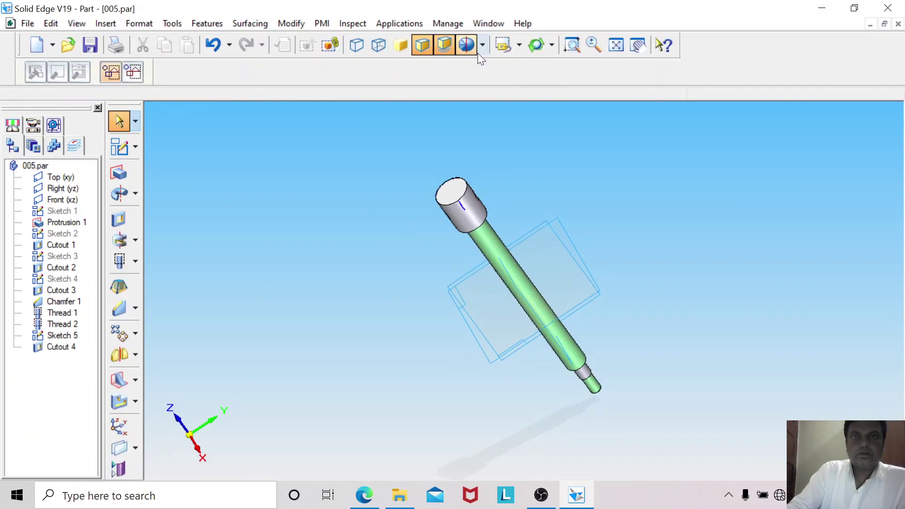
middle_click_drag(358, 195, 392, 171)
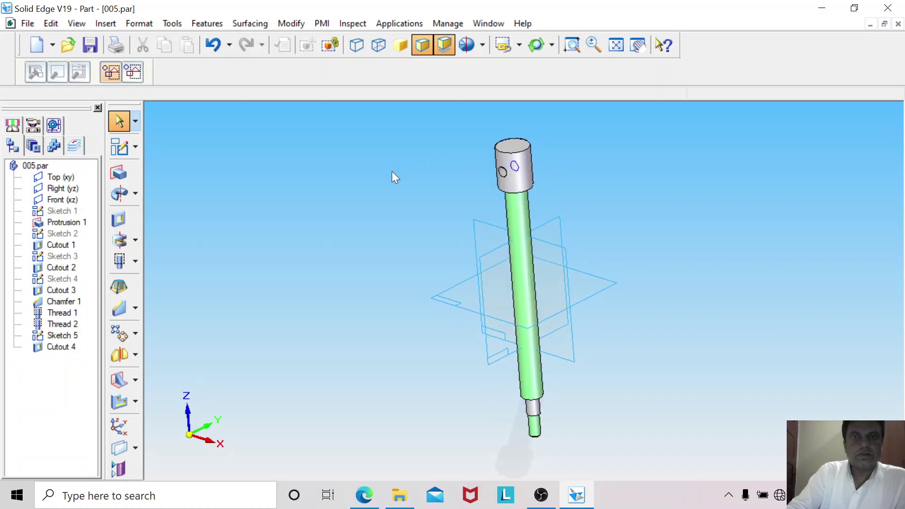
left_click(69, 334)
right_click(69, 334)
left_click(120, 190)
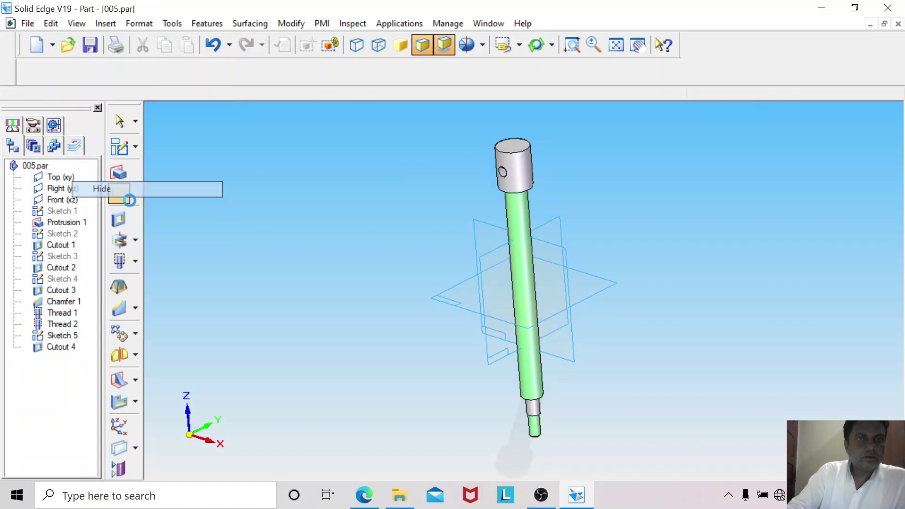
Start a new sketch on the Right (yz) reference plane, with the head of the part in view.
left_click(122, 150)
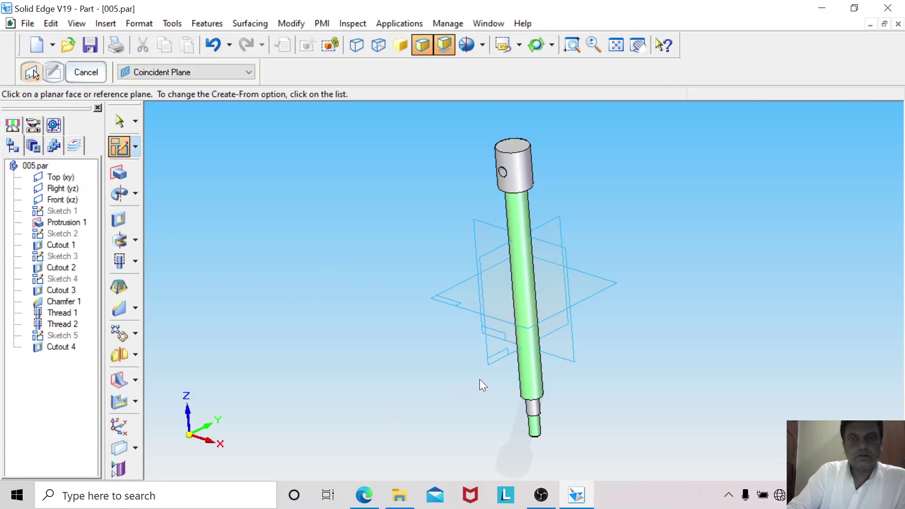
left_click(491, 363)
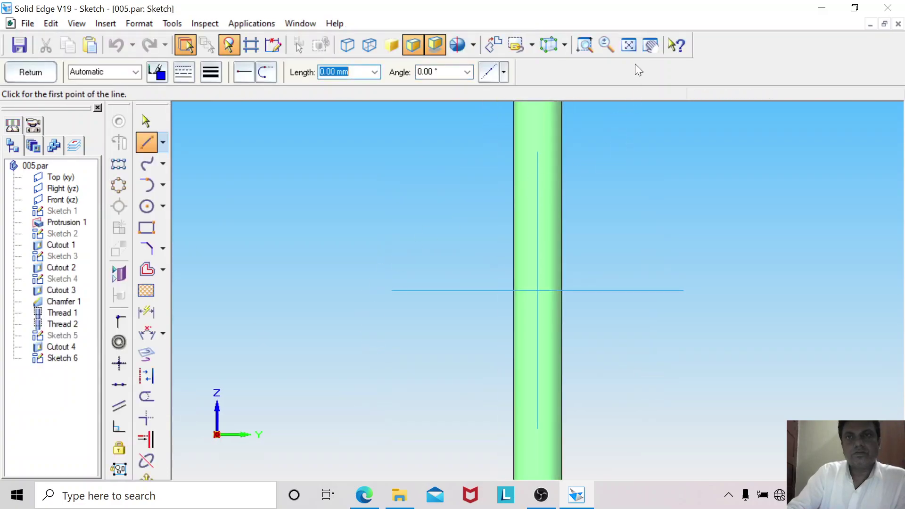
left_click(650, 44)
left_click_drag(549, 215, 543, 418)
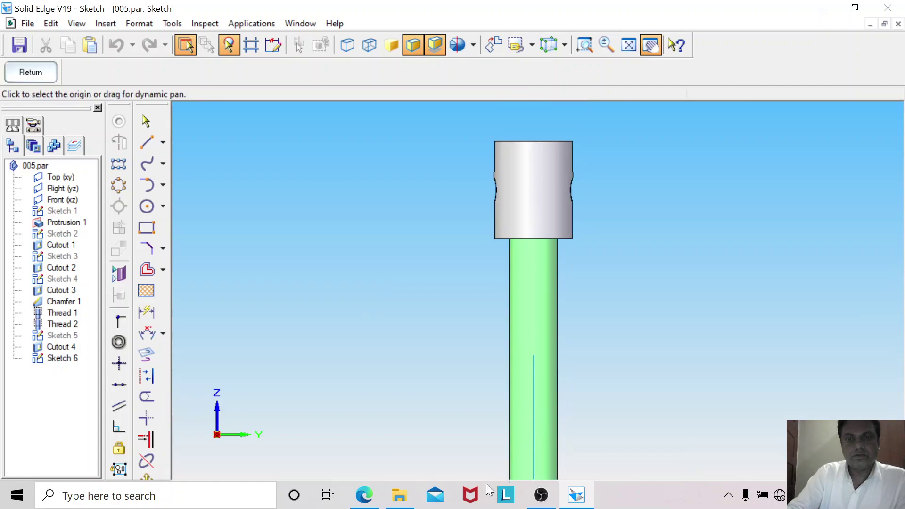
Check the cross hole in the A11.pdf drawing's end view and draw a 10 mm diameter circle on the head's vertical axis.
left_click(364, 495)
scroll(567, 390, "down", 10)
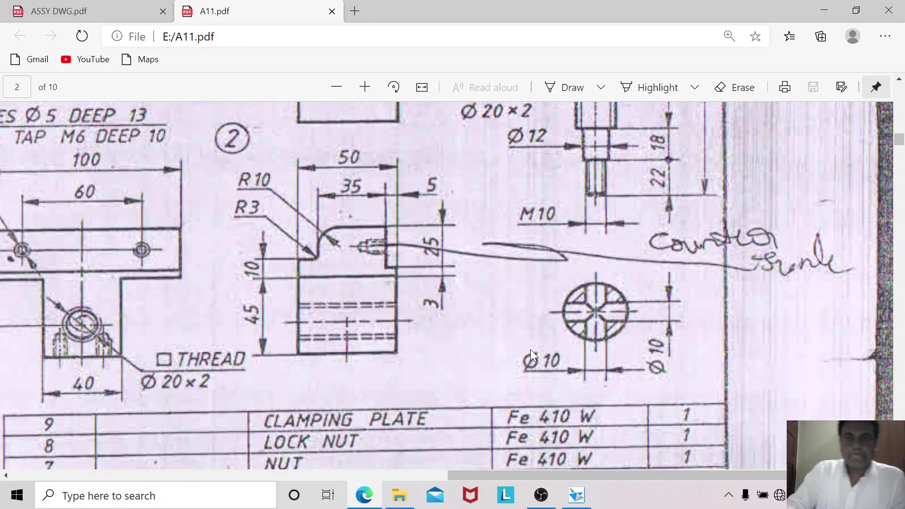
left_click(577, 496)
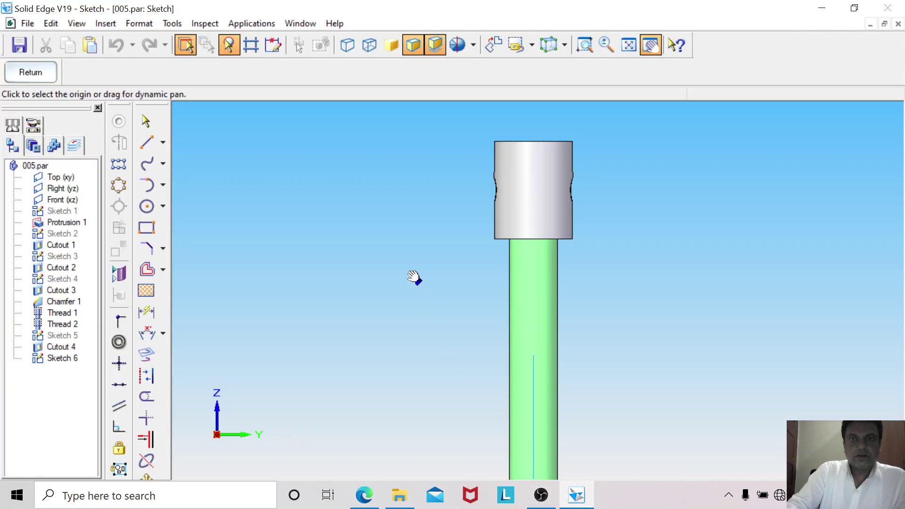
left_click(147, 206)
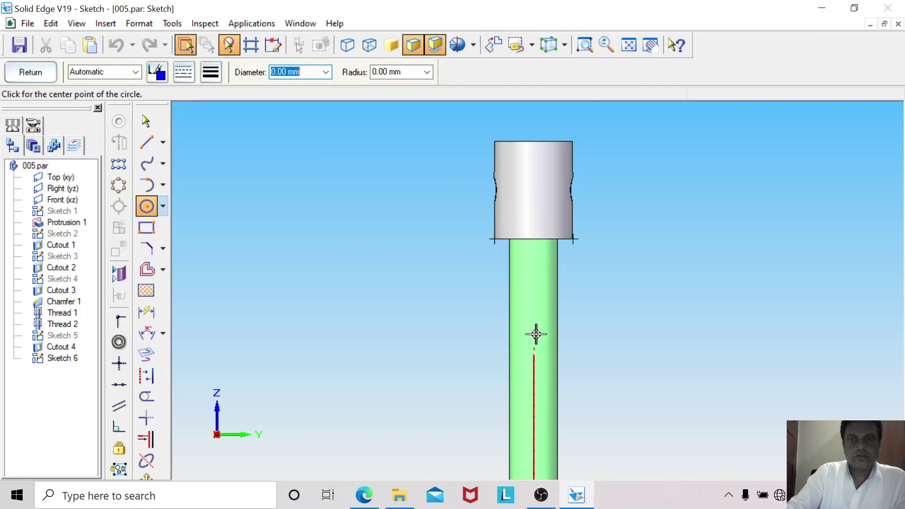
left_click(533, 215)
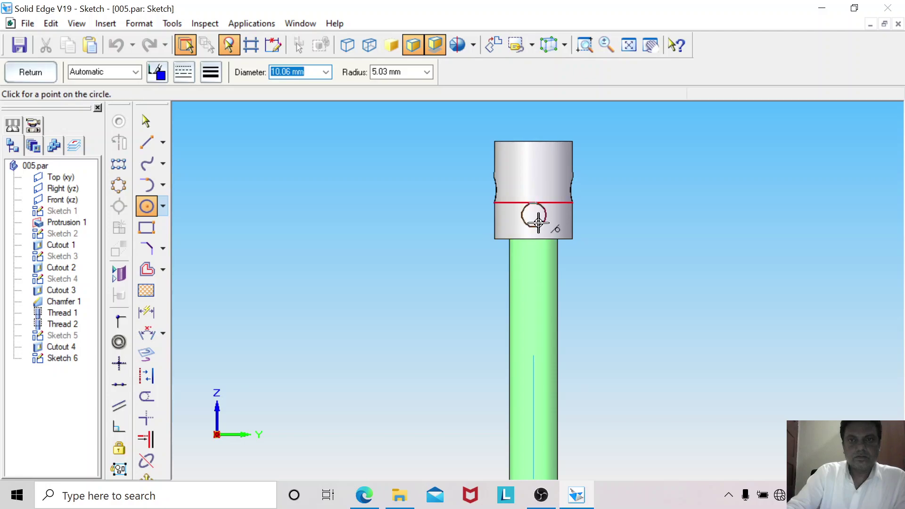
type("10")
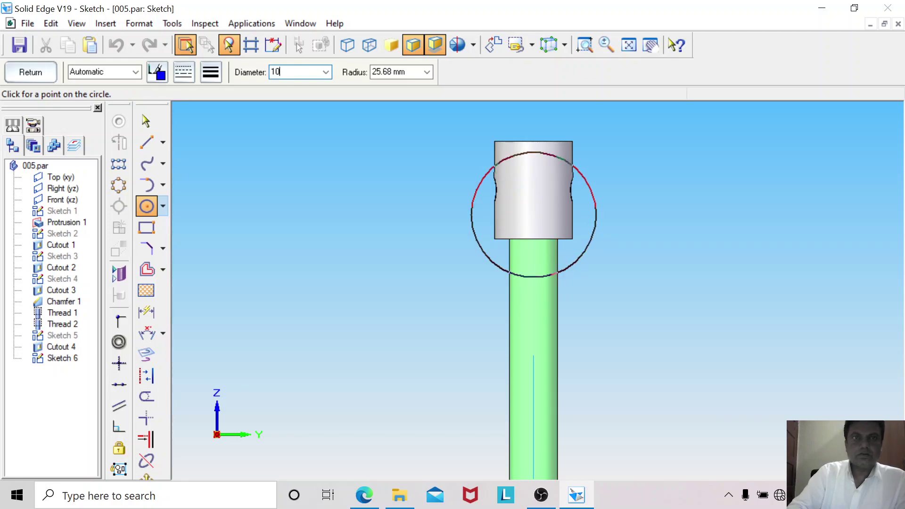
key("Return")
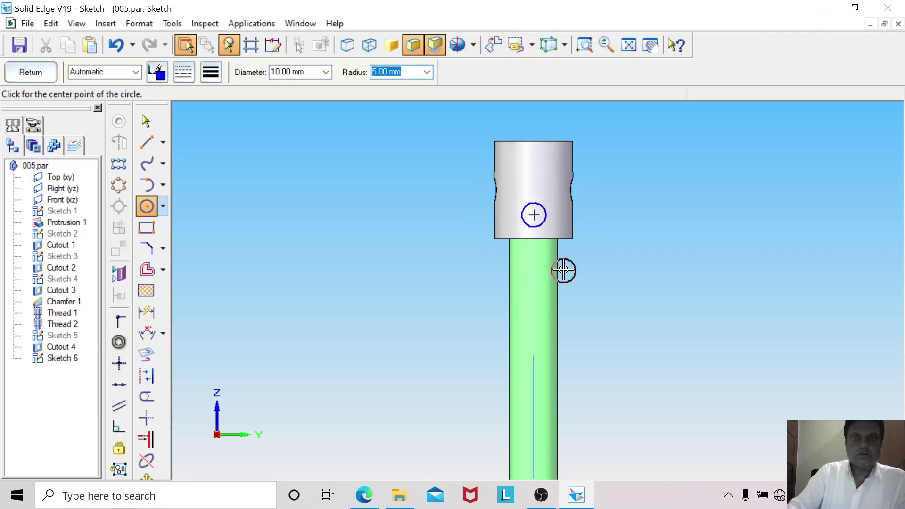
Set the new yz-plane circle's centre 20 mm above the head's lower edge with a dimension and close the sketch.
left_click(146, 312)
left_click(530, 239)
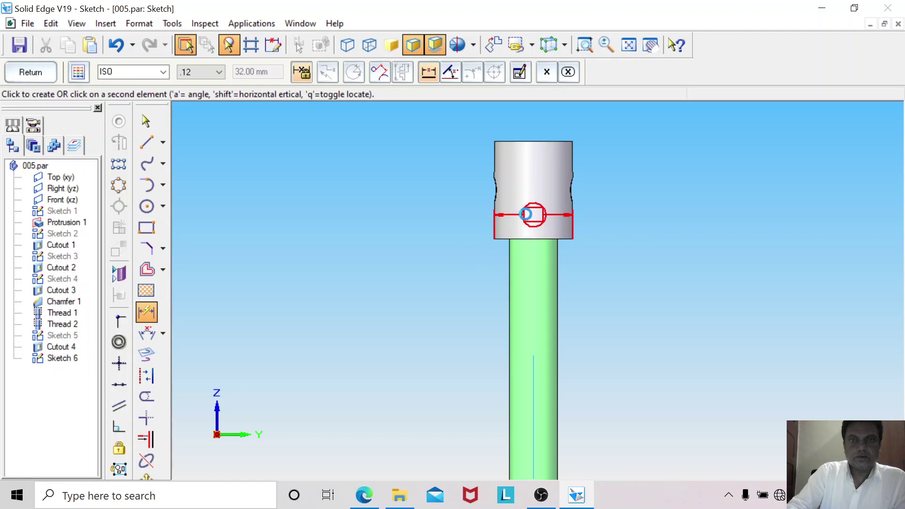
left_click(532, 215)
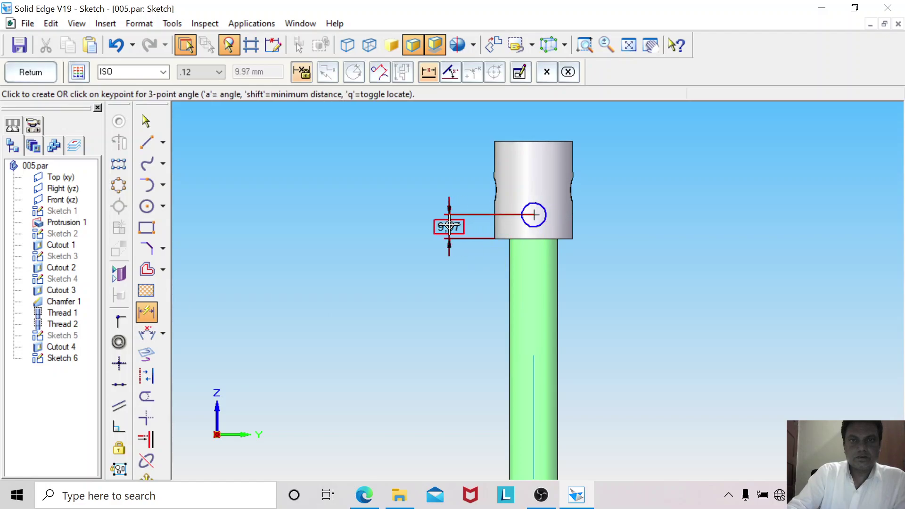
left_click(448, 226)
key("Return")
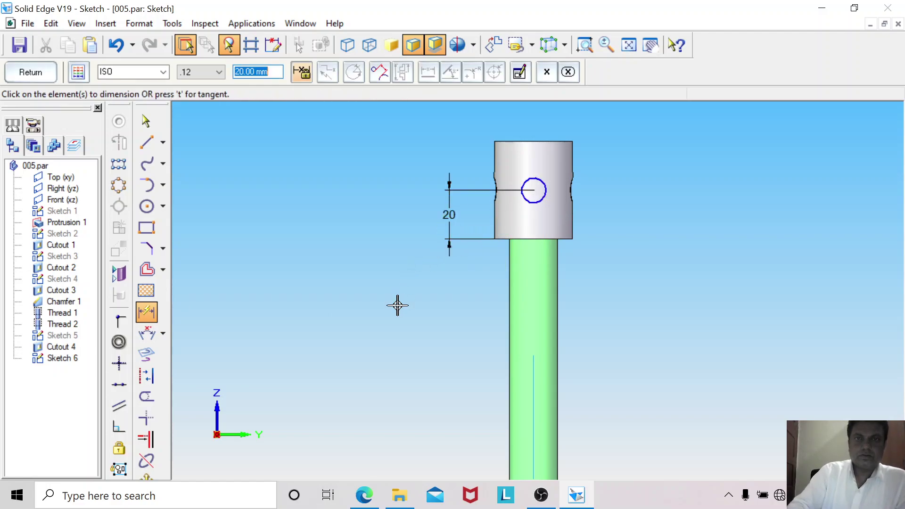
left_click(43, 75)
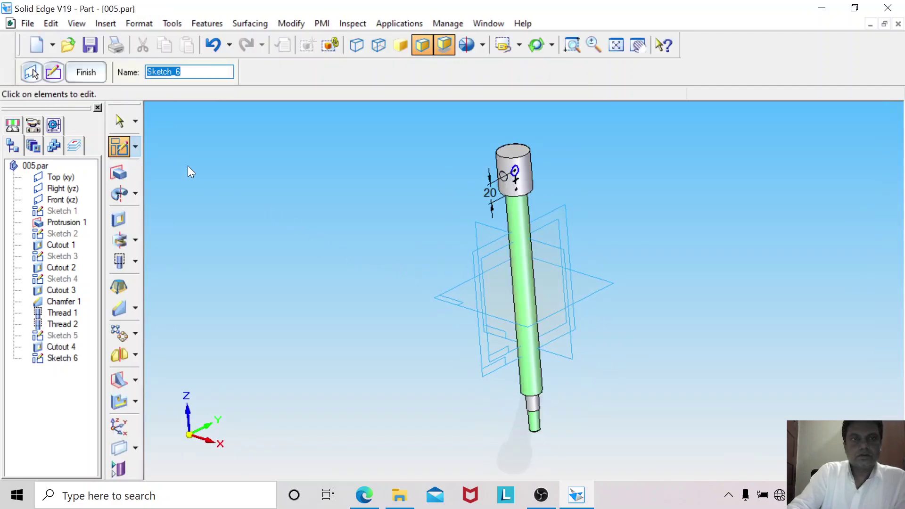
Cut the second circle symmetrically through the head over 33 mm, crossing the first hole.
left_click(119, 218)
left_click(517, 182)
right_click(348, 179)
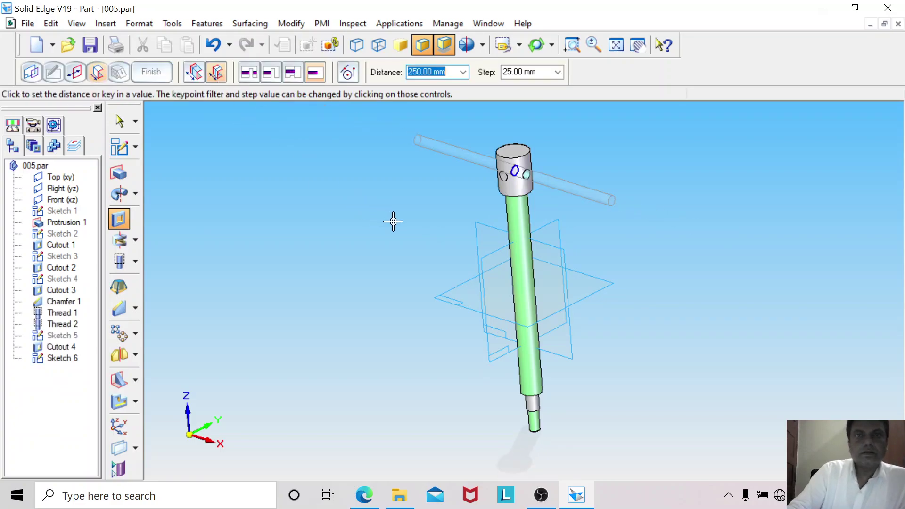
type("33")
key("Return")
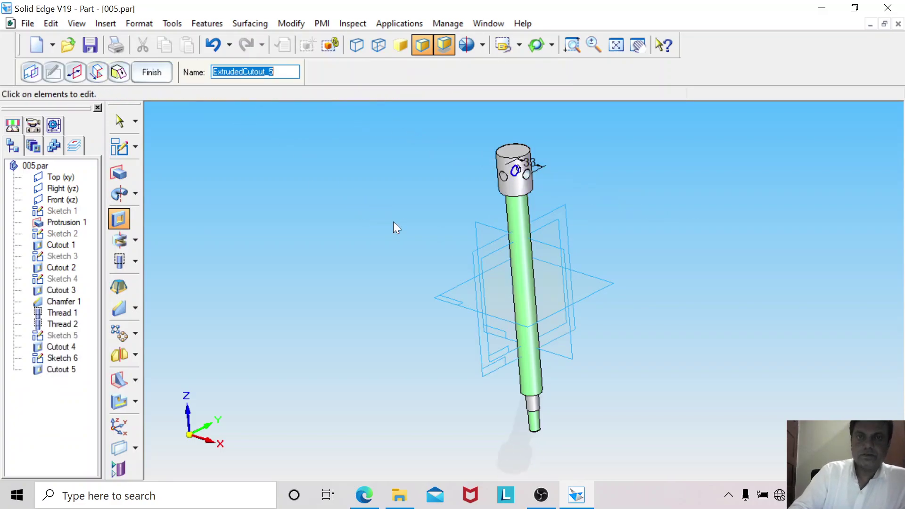
key("Return")
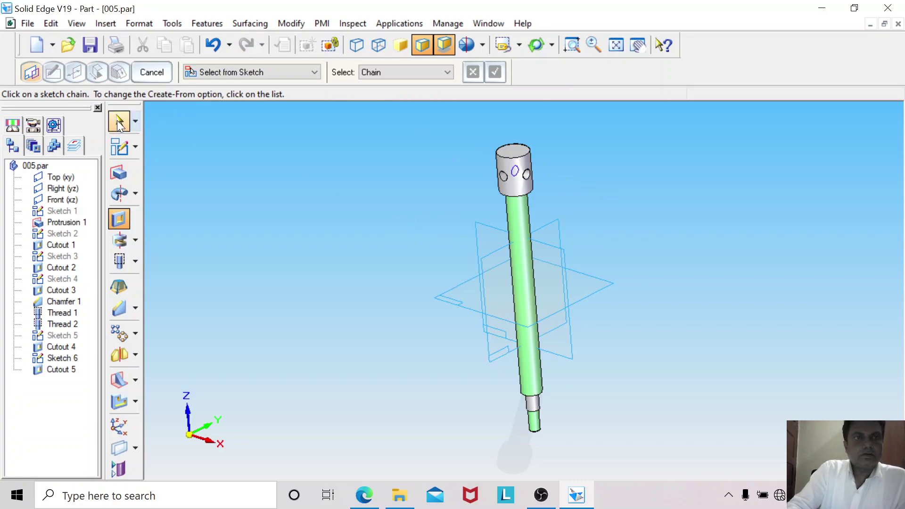
left_click(119, 121)
Hide the second hole's circle sketch on the head, leaving only its cutout in view.
left_click(72, 358)
right_click(72, 358)
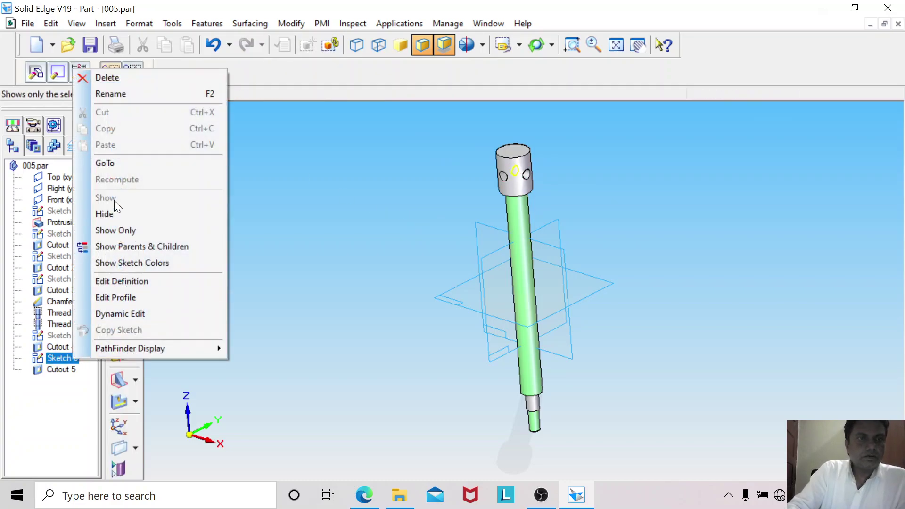
left_click(115, 215)
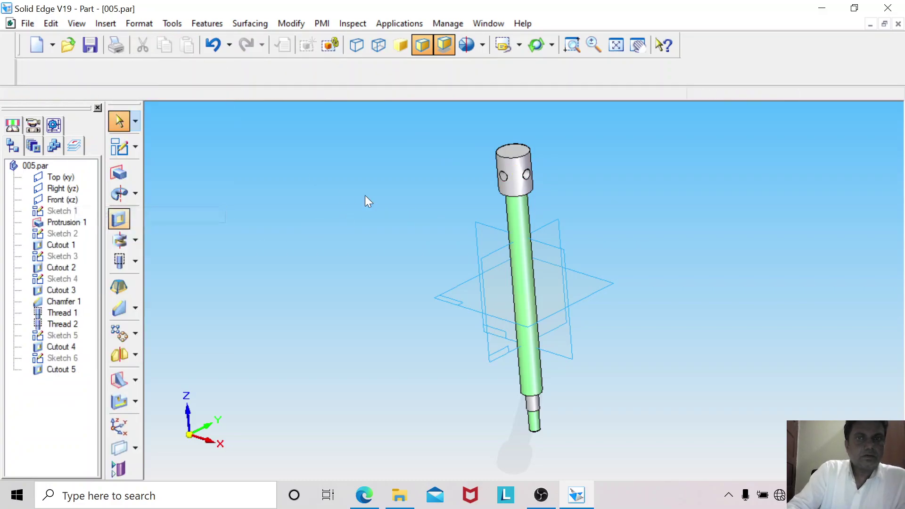
Check the head's corner radius in the A11.pdf drawing and round the top edge of the 32 mm head with a 3 mm radius.
left_click(572, 45)
left_click_drag(502, 165, 564, 229)
left_click(364, 495)
scroll(562, 352, "up", 8)
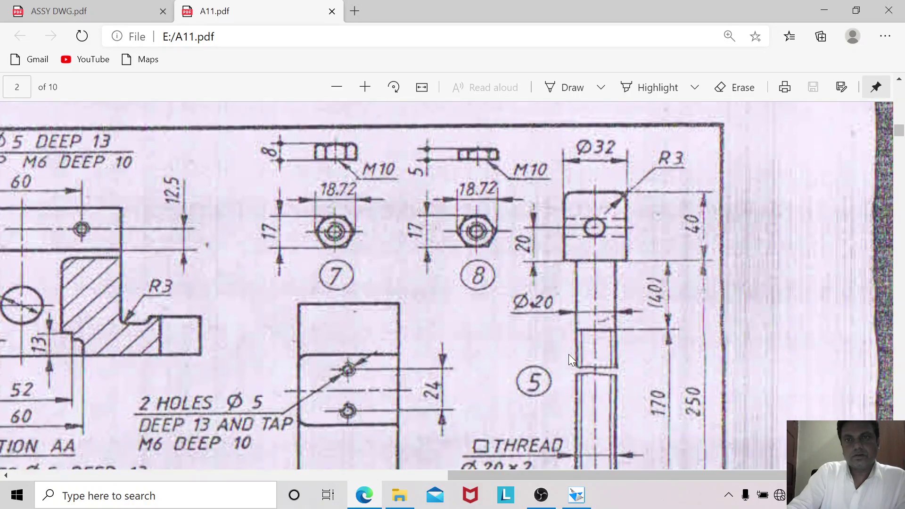
scroll(569, 354, "down", 3)
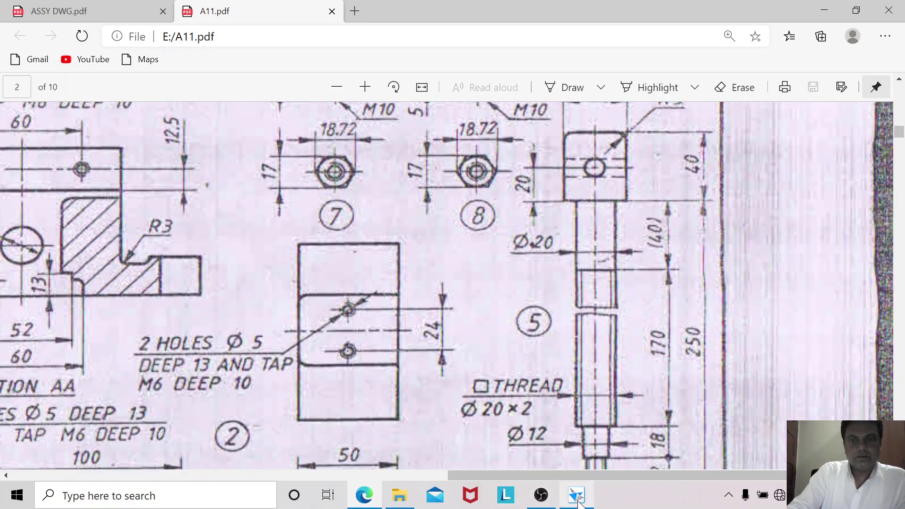
left_click(578, 502)
left_click(135, 308)
left_click(184, 306)
left_click(440, 205)
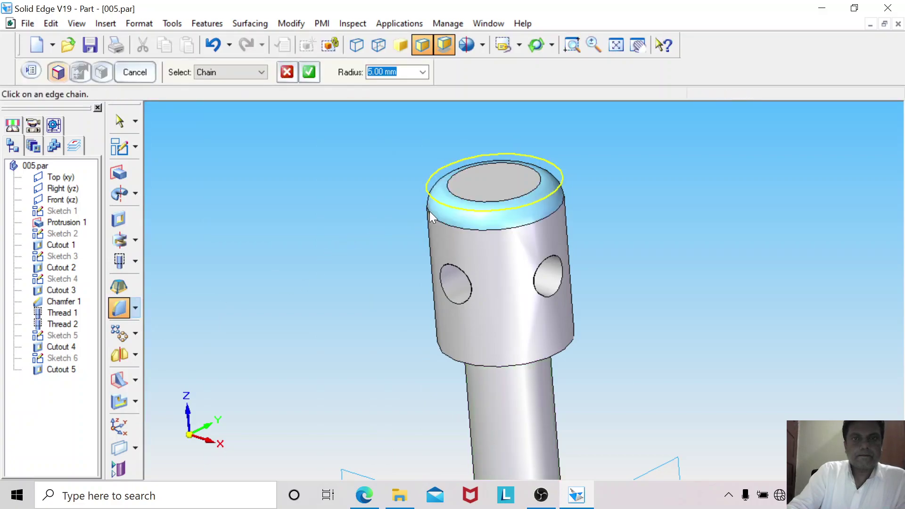
right_click(296, 255)
right_click(279, 258)
right_click(276, 259)
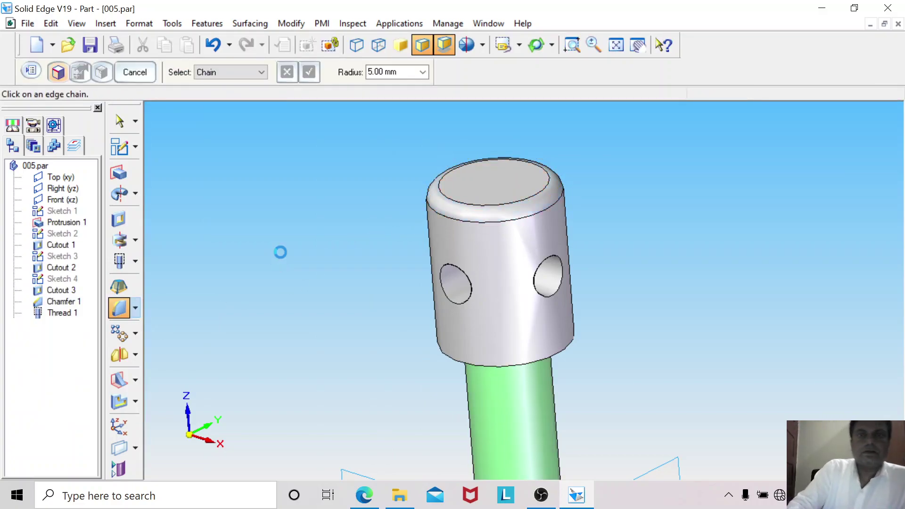
Hide all reference planes, fit the whole screw in the window and save the part.
left_click(620, 48)
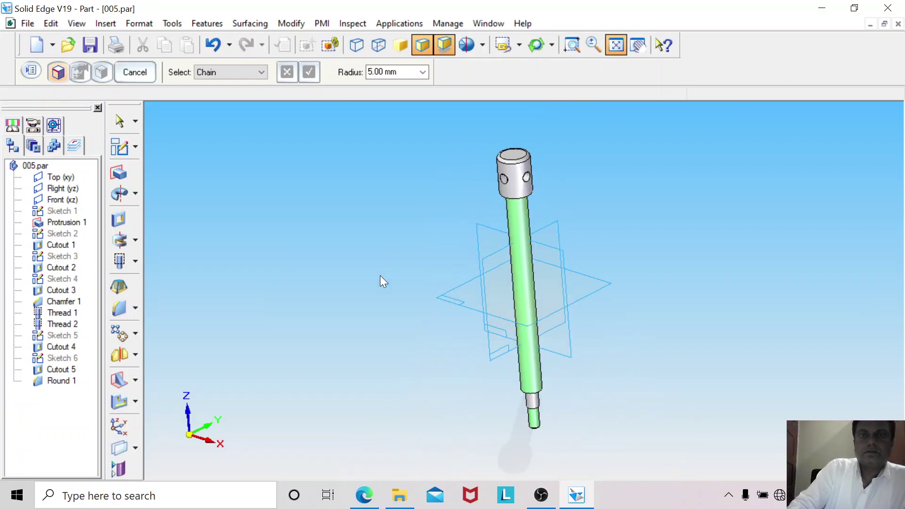
left_click(173, 25)
mouse_move(219, 278)
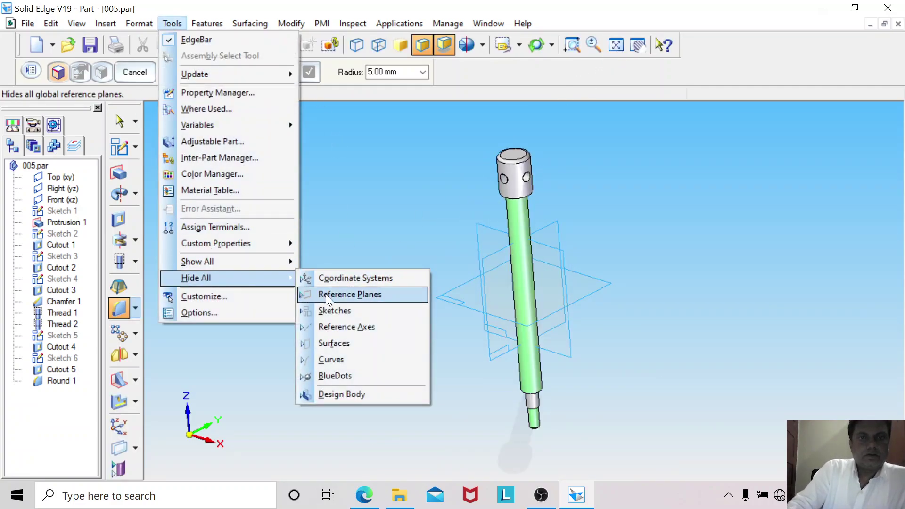
left_click(326, 295)
left_click(616, 45)
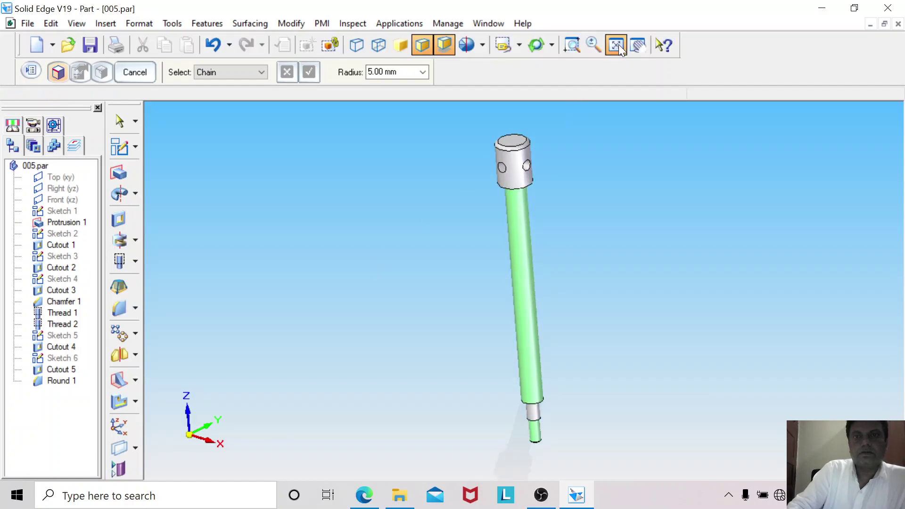
left_click(31, 24)
left_click(70, 97)
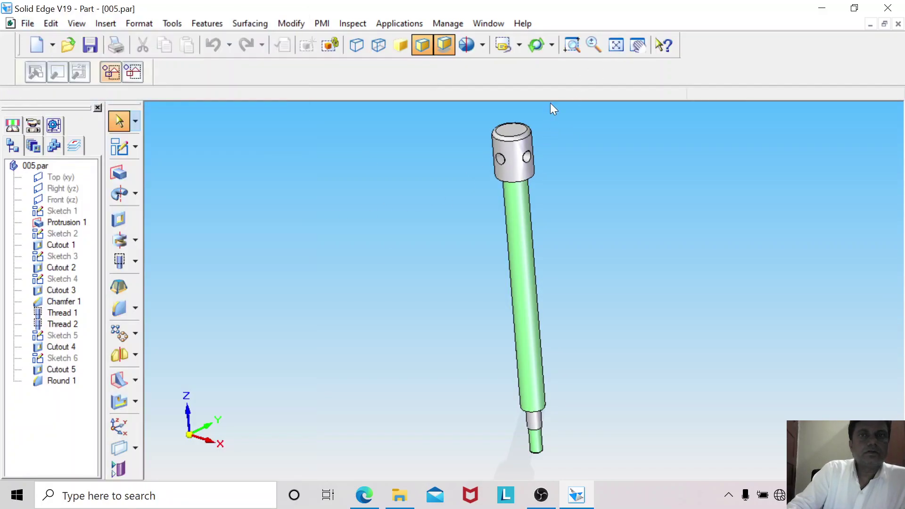
Set an isometric view of the whole screw and save the part again.
left_click(519, 47)
left_click(508, 102)
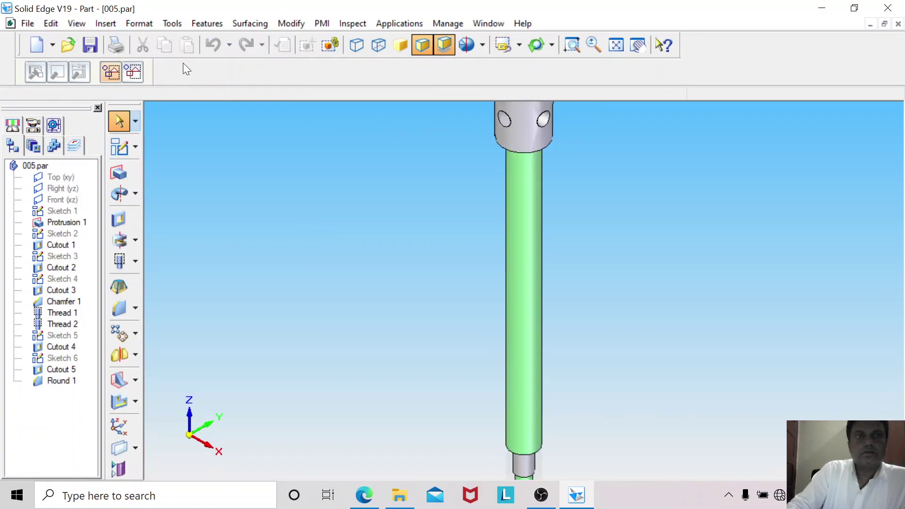
left_click(624, 46)
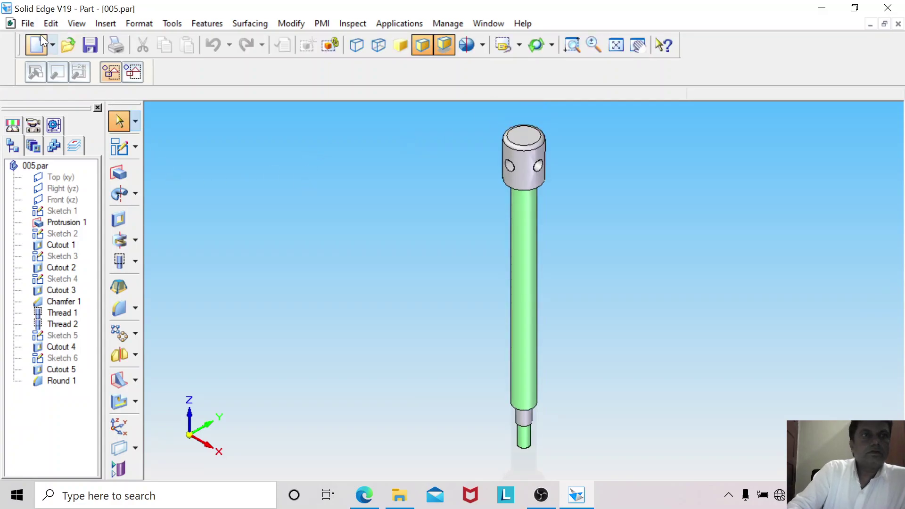
left_click(26, 24)
left_click(64, 96)
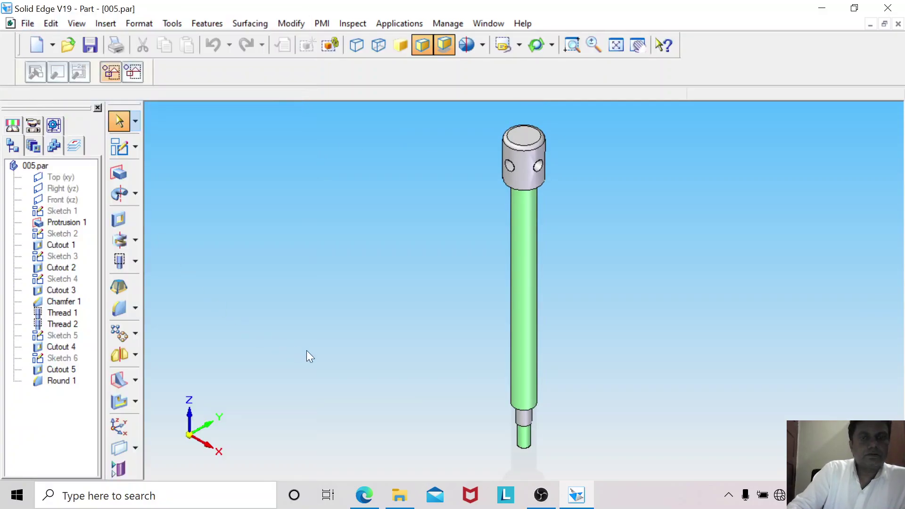
Examine the screw drawing, the parts list and the detail of item 6 in A11.pdf.
left_click(364, 495)
scroll(545, 386, "down", 3)
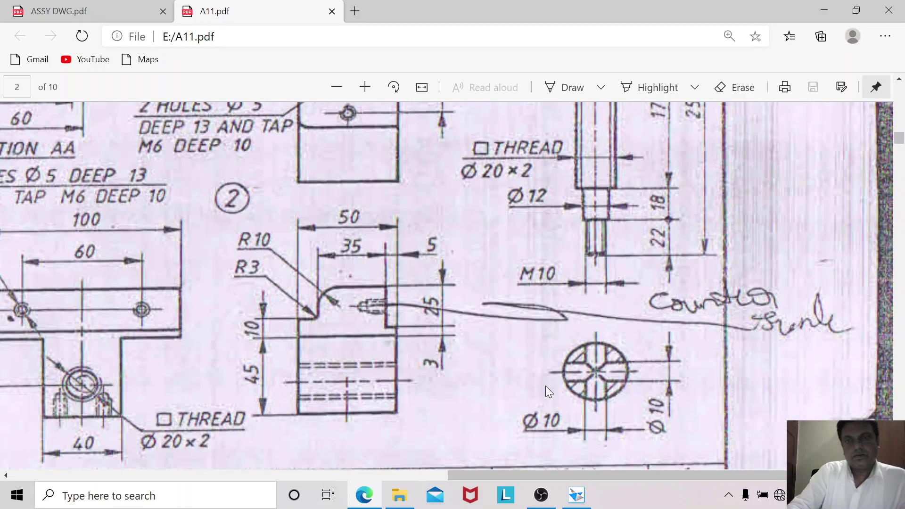
scroll(546, 388, "up", 5)
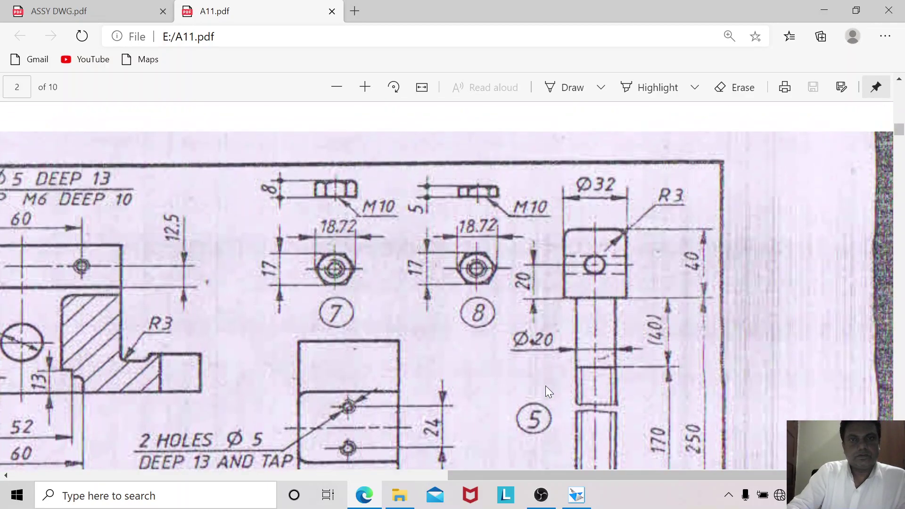
scroll(547, 392, "down", 13)
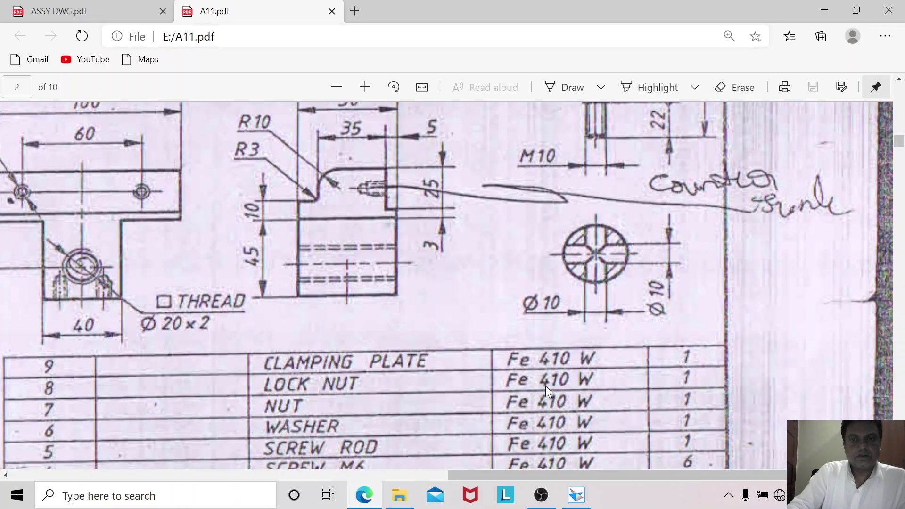
scroll(472, 474, "left", 2)
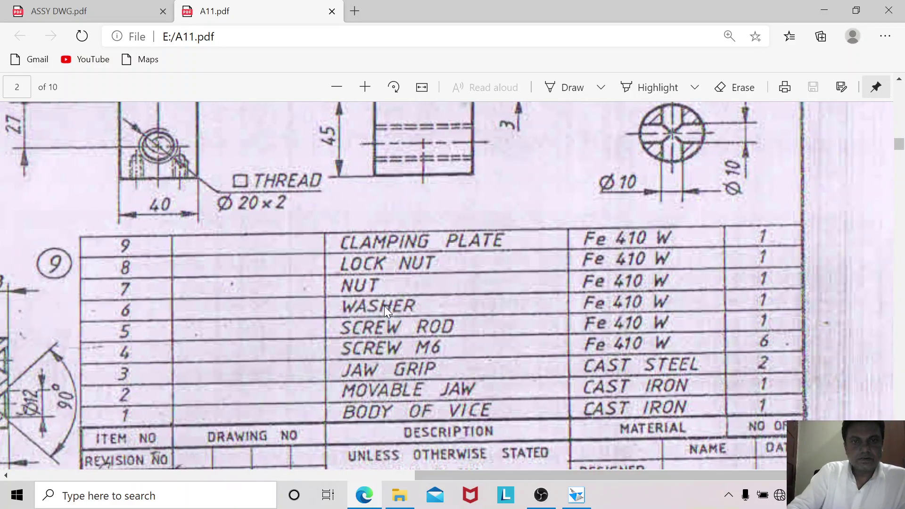
left_click_drag(492, 476, 370, 457)
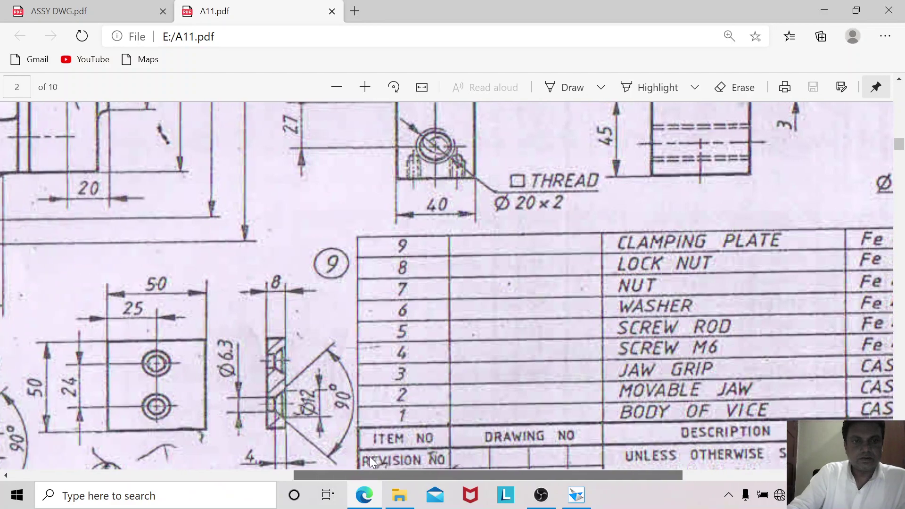
scroll(314, 326, "down", 2)
scroll(312, 361, "down", 2)
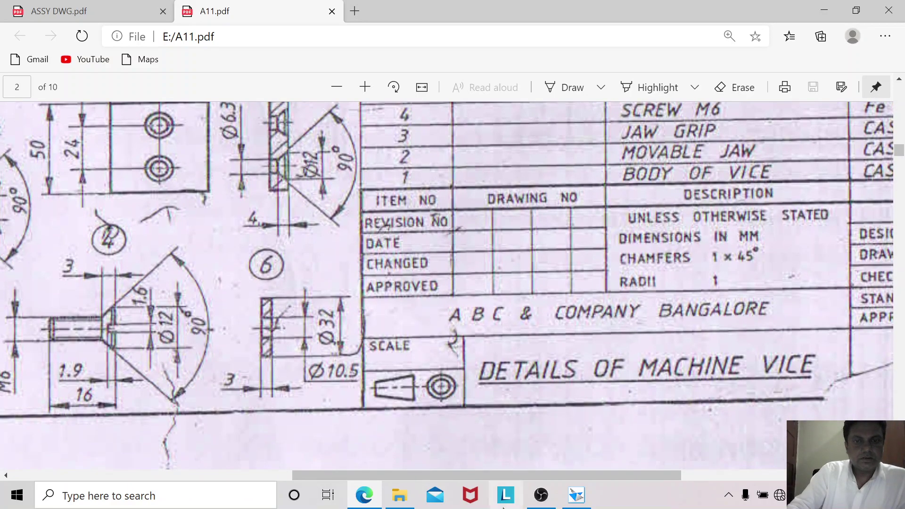
left_click(576, 496)
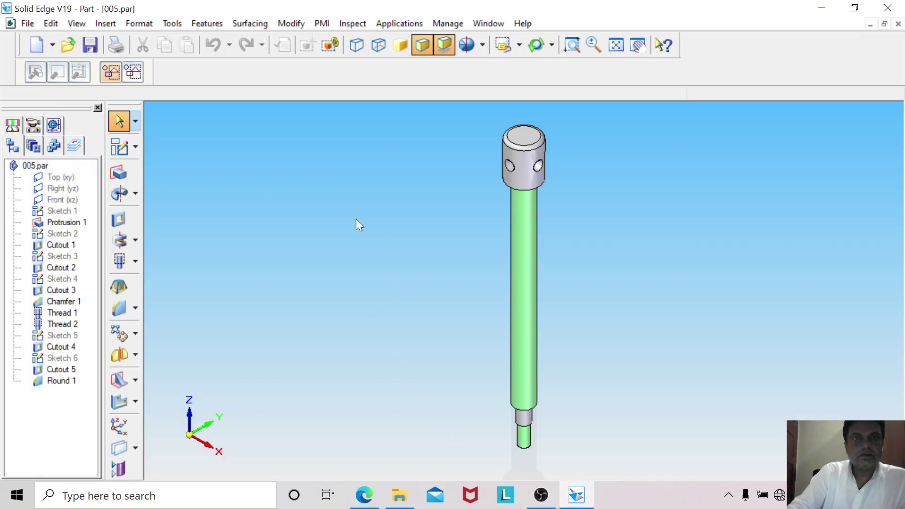
Close 005.par and create a new solid part.
left_click(30, 24)
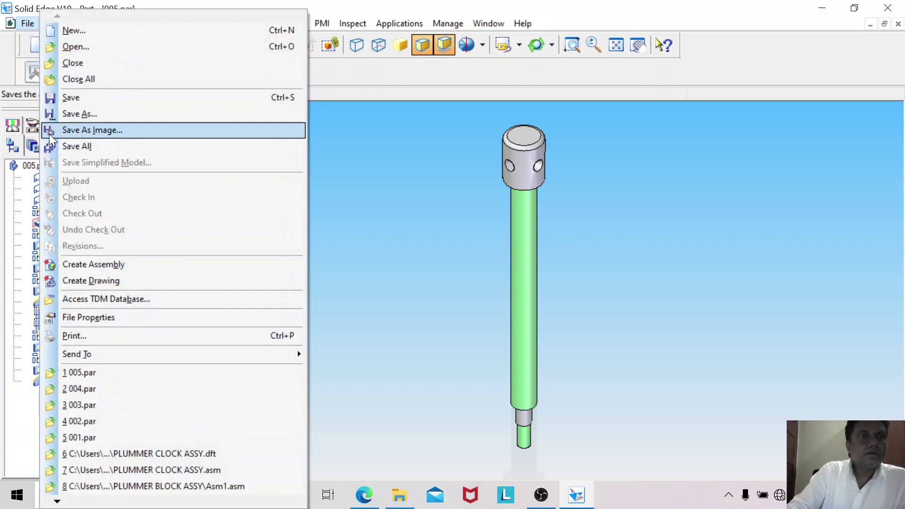
left_click(67, 63)
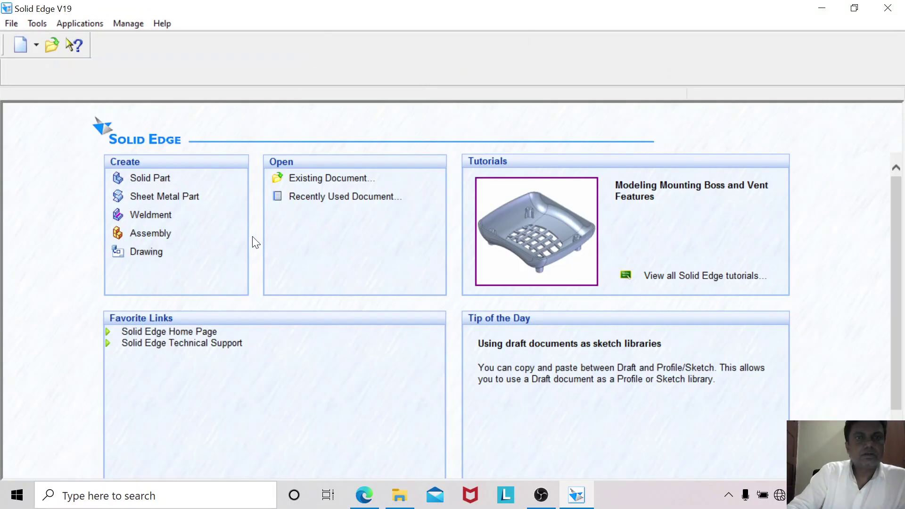
left_click(164, 181)
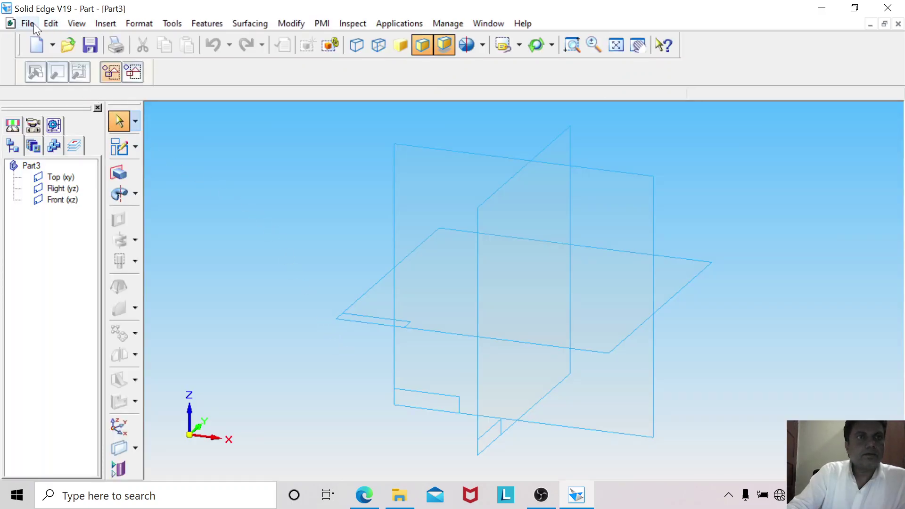
Check item 6 in the A11.pdf drawing and set the new part's title property to WASHER.
left_click(33, 24)
left_click(71, 316)
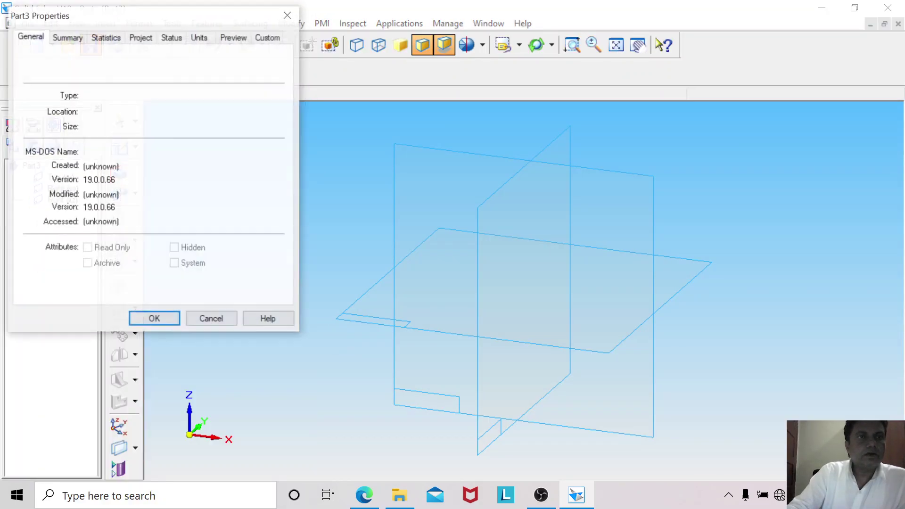
left_click(71, 39)
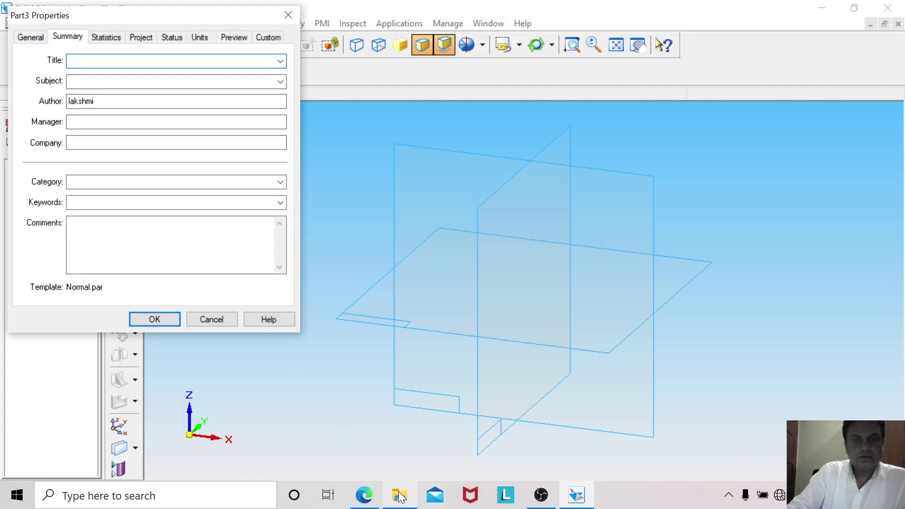
left_click(368, 496)
scroll(519, 415, "up", 3)
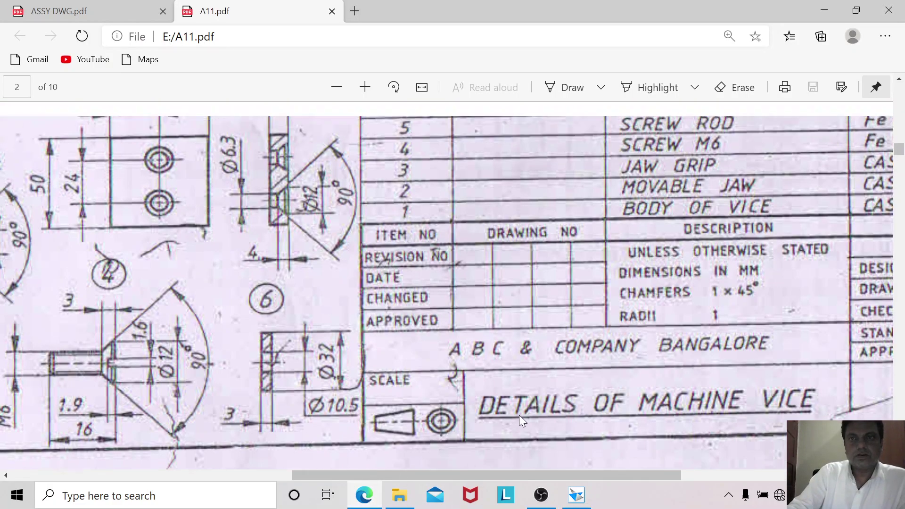
left_click(576, 495)
type("WASHER")
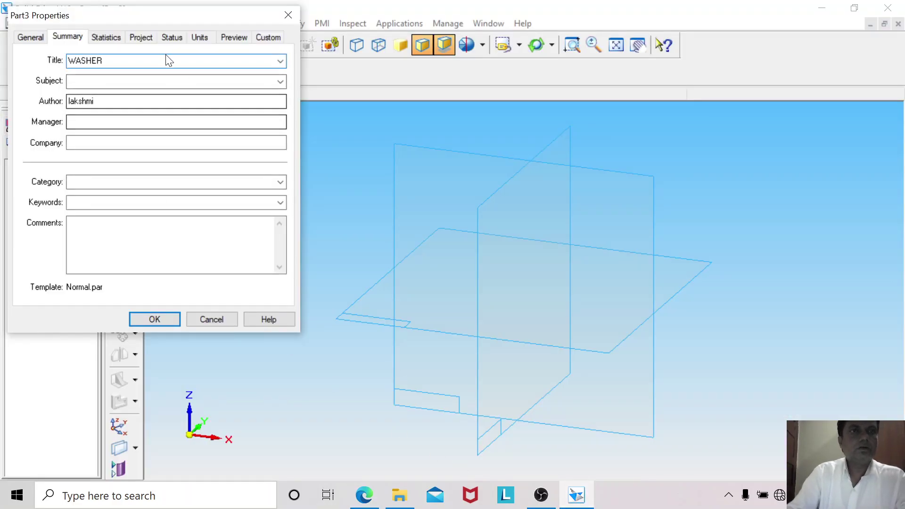
Fill in the project properties and save the part as 006.par in the MACHINE VICE ASSY folder.
left_click(142, 37)
type("N")
left_click(154, 319)
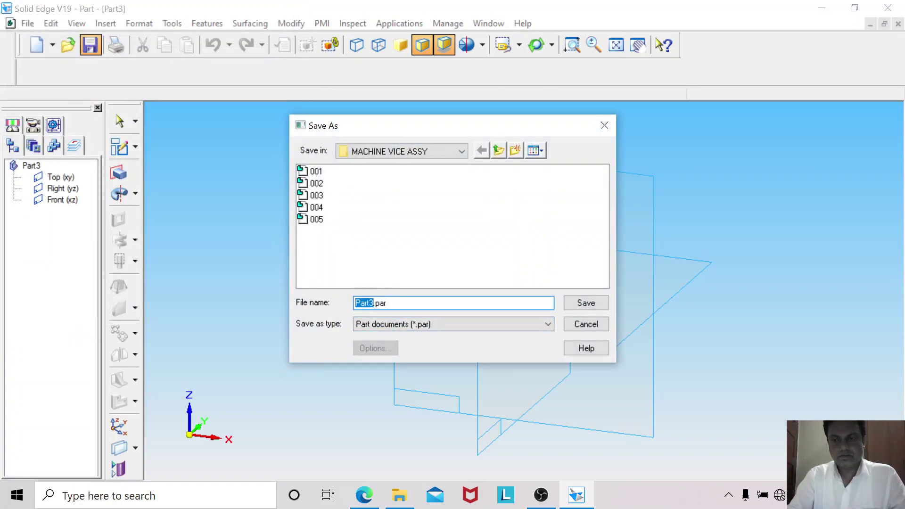
key("Return")
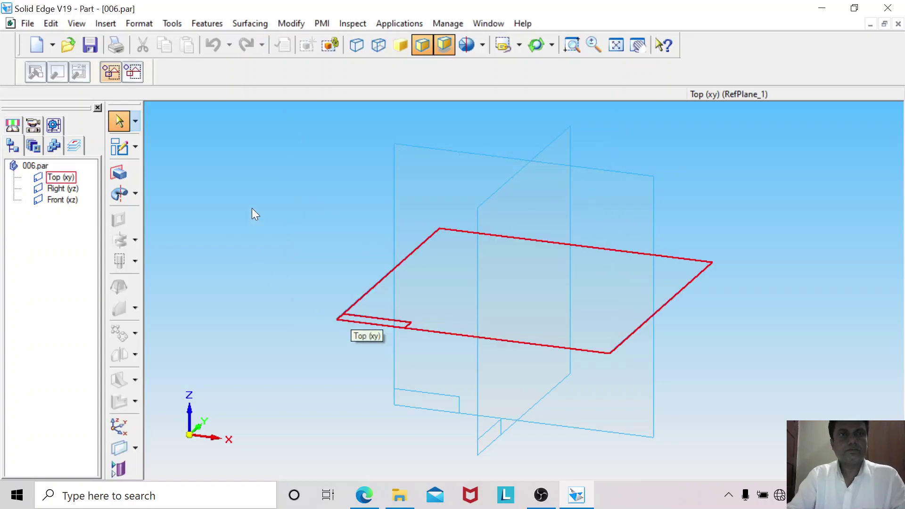
Enter FE-410W as the washer's material in the material table and apply it to the model.
left_click(172, 26)
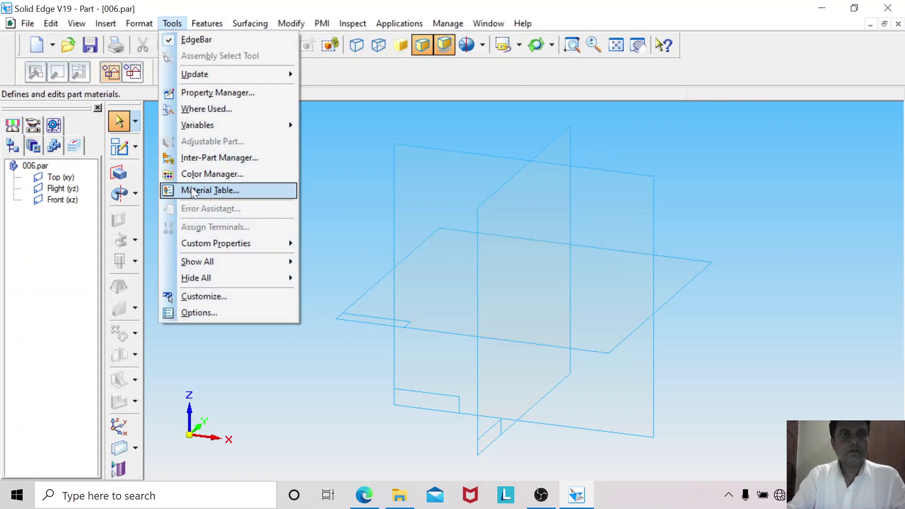
left_click(191, 189)
left_click(448, 95)
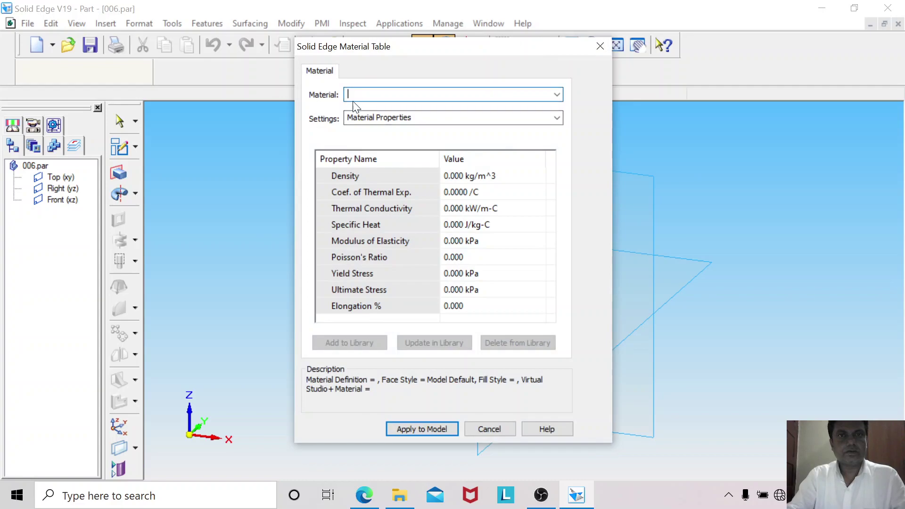
type("FE-")
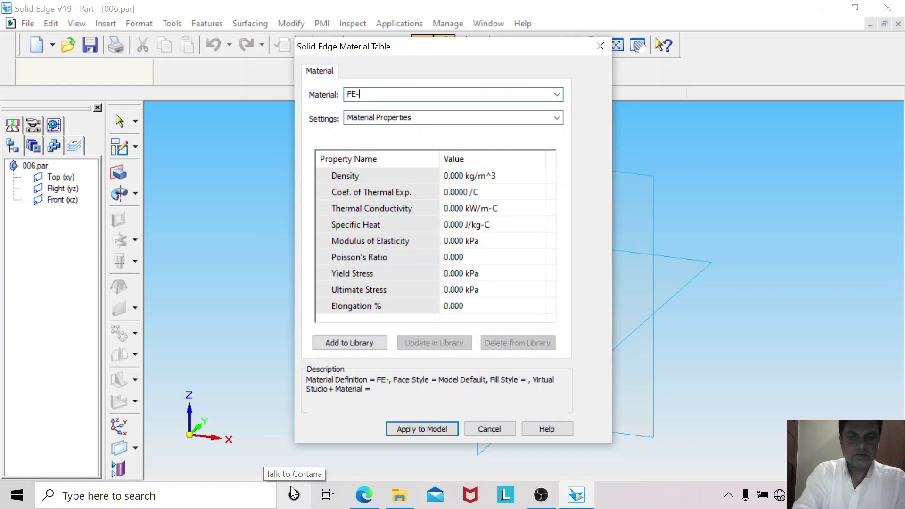
type("410W")
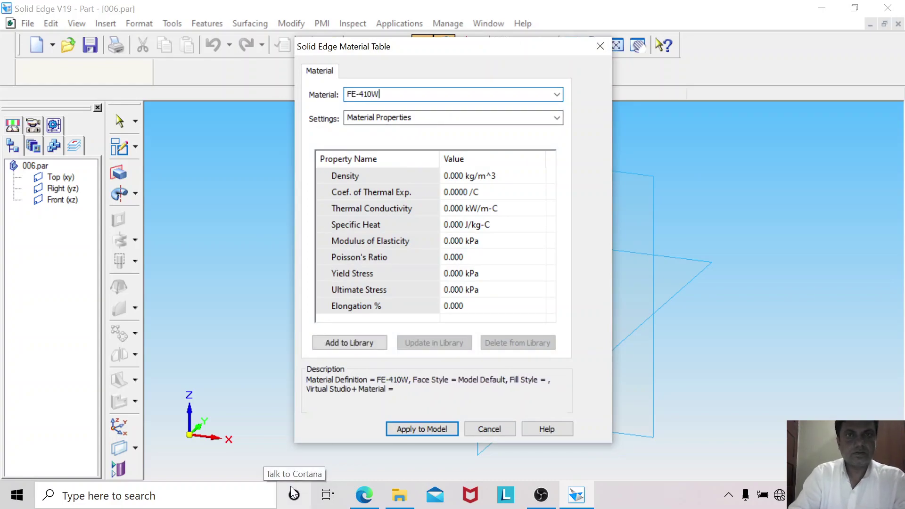
key("Return")
left_click(328, 495)
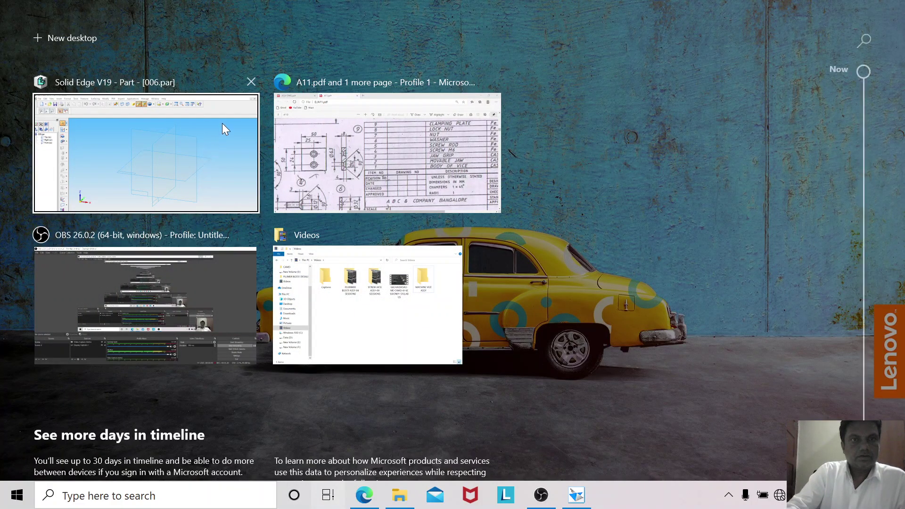
left_click(221, 129)
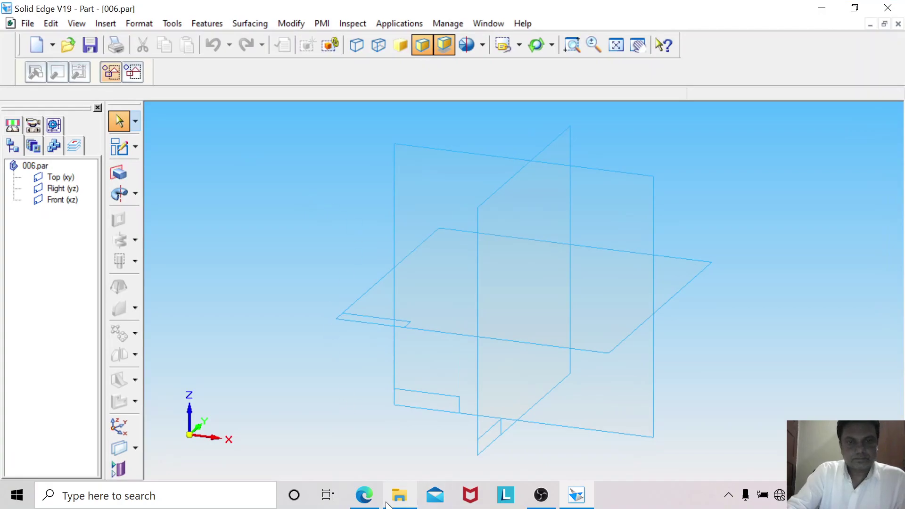
Check the item 6 dimensions in A11.pdf and sketch a 32 mm diameter circle centred on the origin of the Top (xy) plane.
left_click(364, 496)
scroll(315, 392, "down", 3)
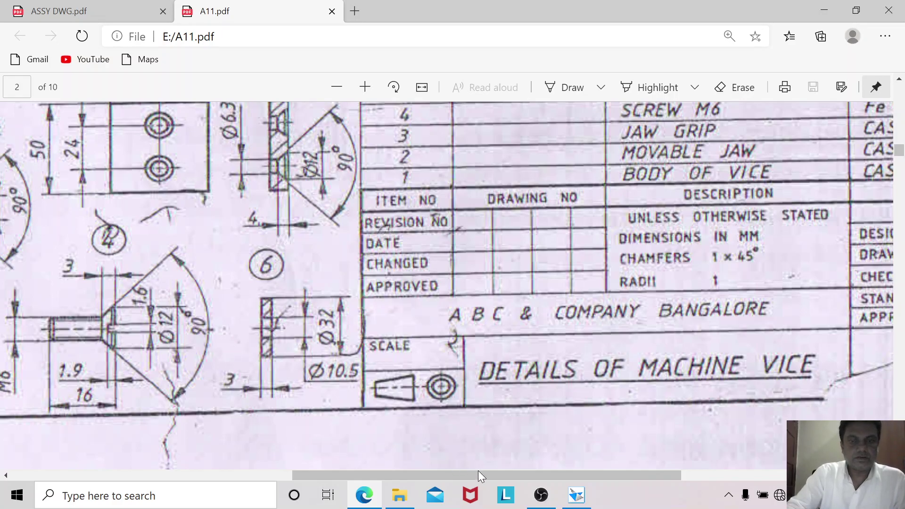
left_click(576, 495)
left_click(121, 148)
left_click(368, 304)
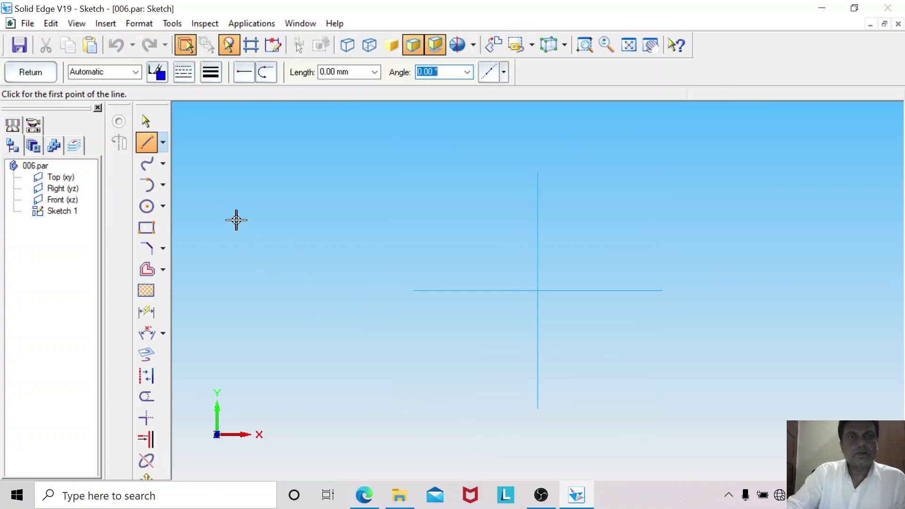
left_click(146, 206)
left_click(538, 290)
type("32")
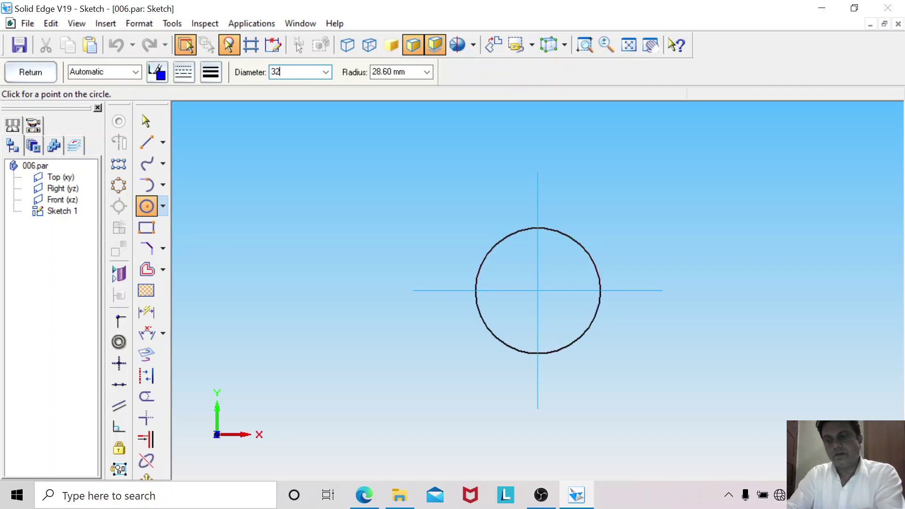
key("Return")
left_click(147, 121)
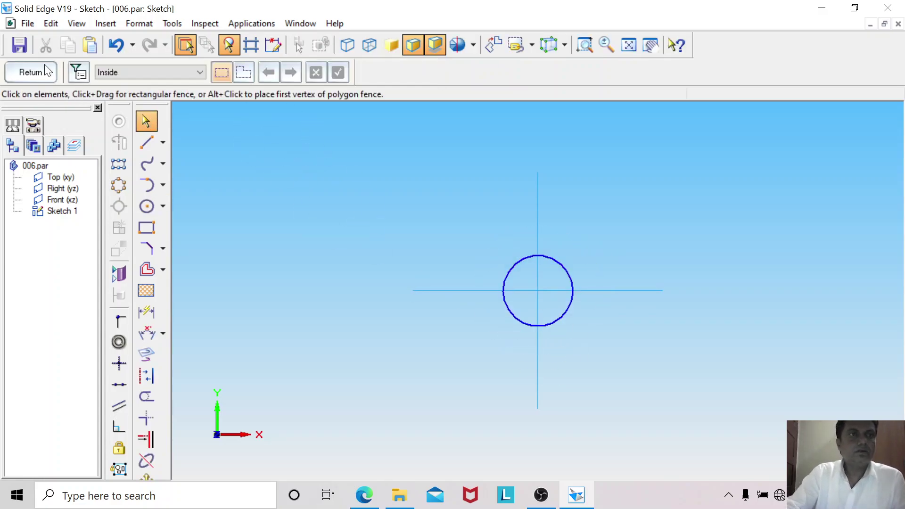
left_click(31, 72)
key("Return")
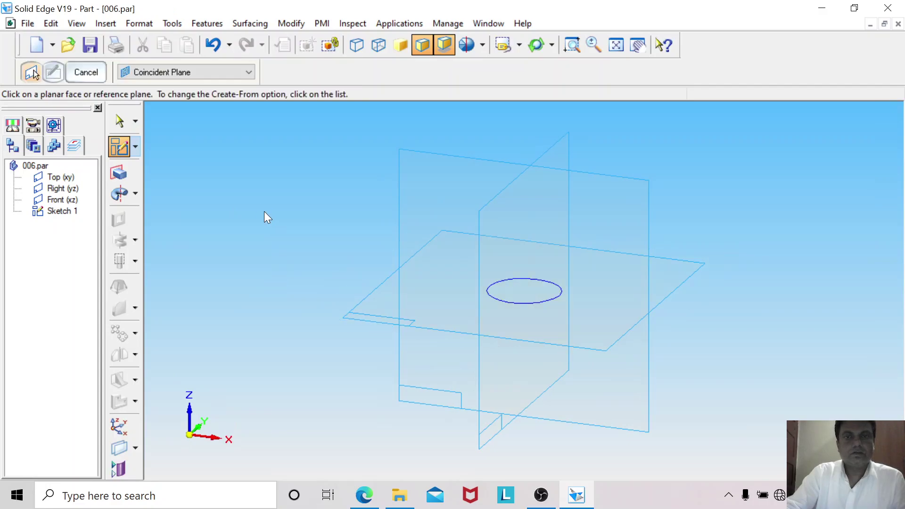
Extrude the circle sketch 3 mm to one side as the washer body and hide the sketch.
left_click(122, 176)
left_click(487, 296)
right_click(348, 227)
left_click(216, 79)
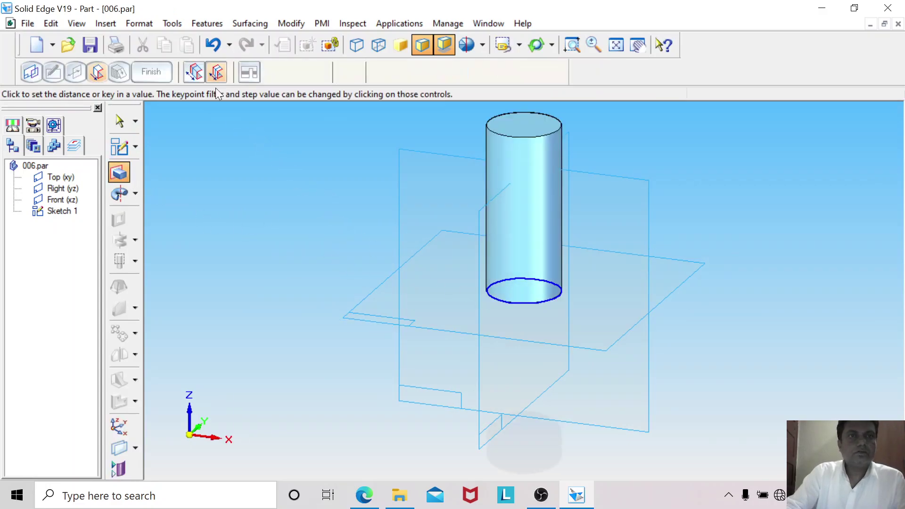
type("3")
key("Return")
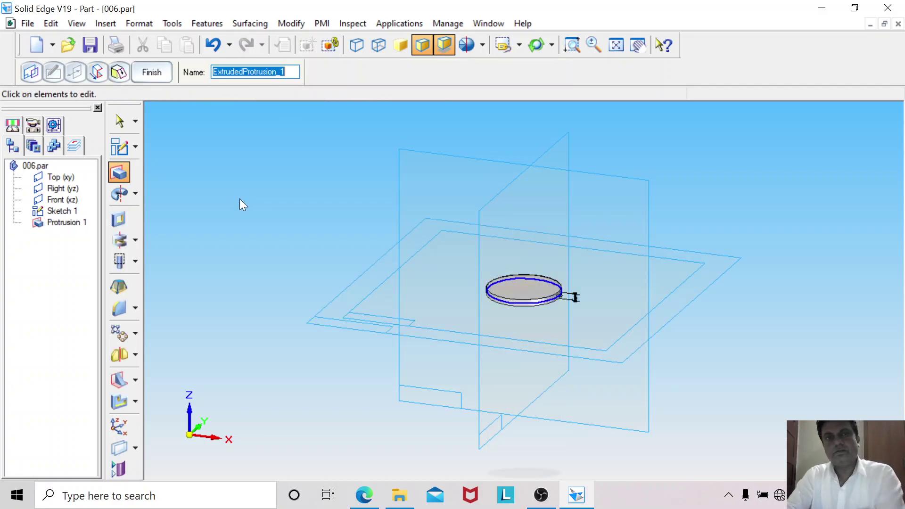
key("Return")
left_click(121, 122)
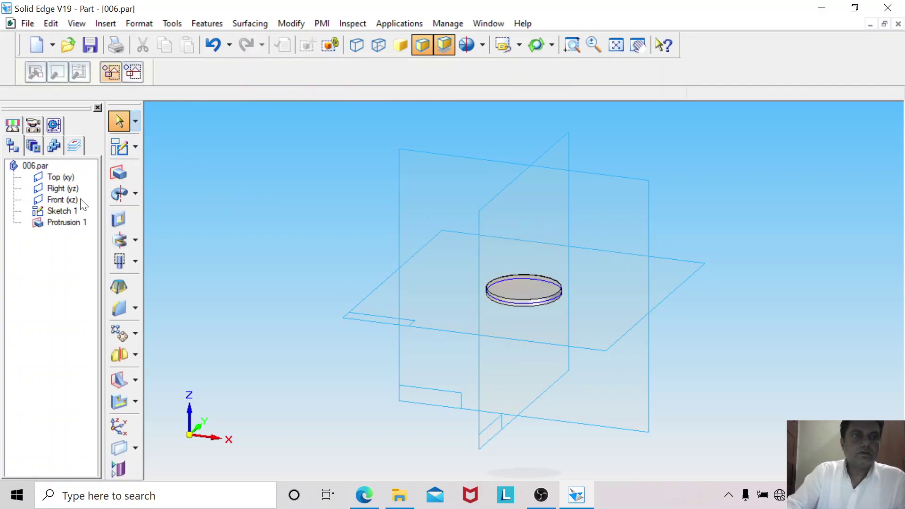
right_click(75, 210)
left_click(121, 336)
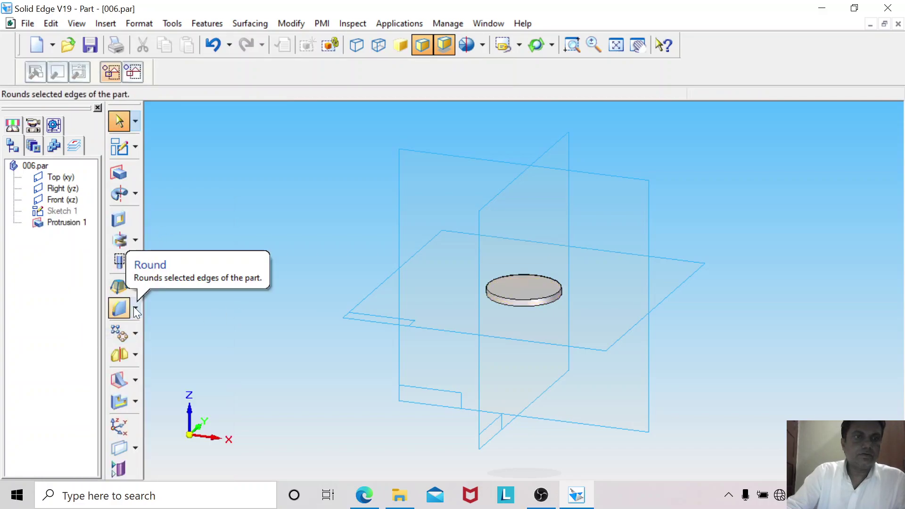
Start a hole on the disc's upper face and, per the A11.pdf drawing, define it as simple, 10.5 mm in diameter, with through-all extent.
left_click(136, 262)
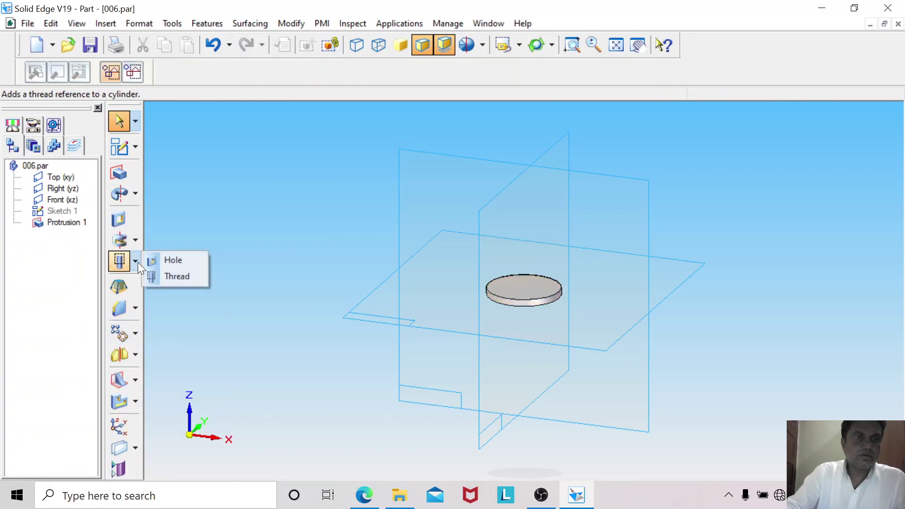
left_click(164, 264)
left_click(527, 296)
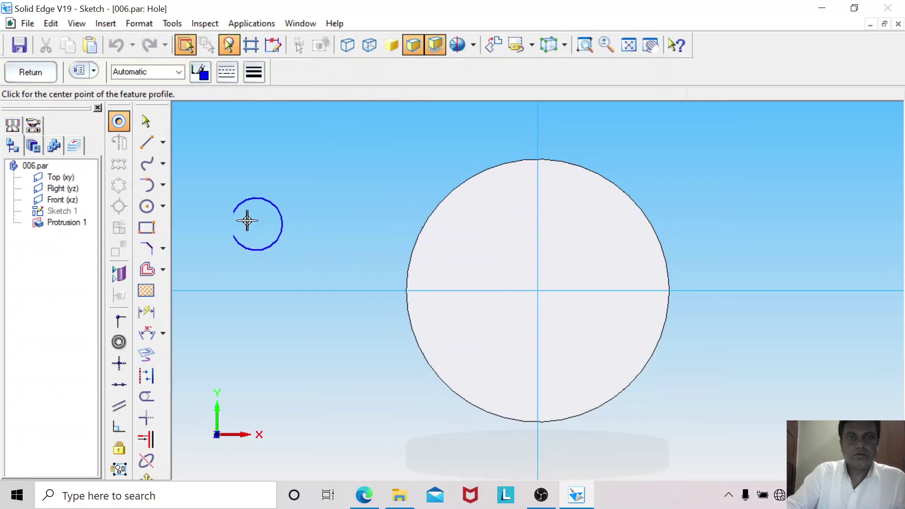
left_click(364, 496)
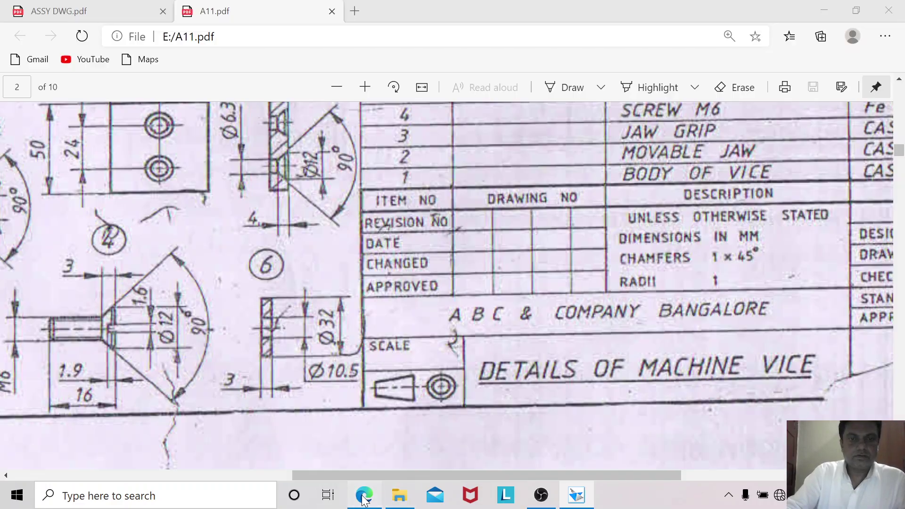
left_click(364, 496)
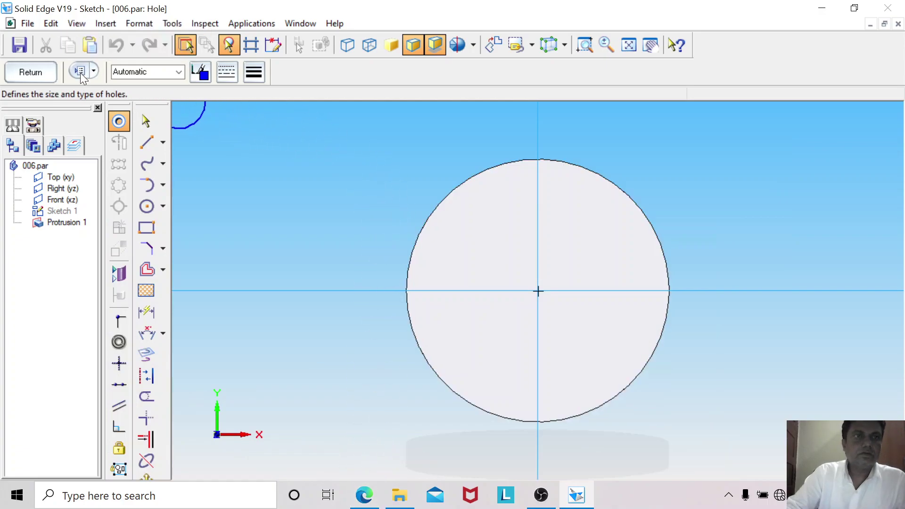
left_click(370, 220)
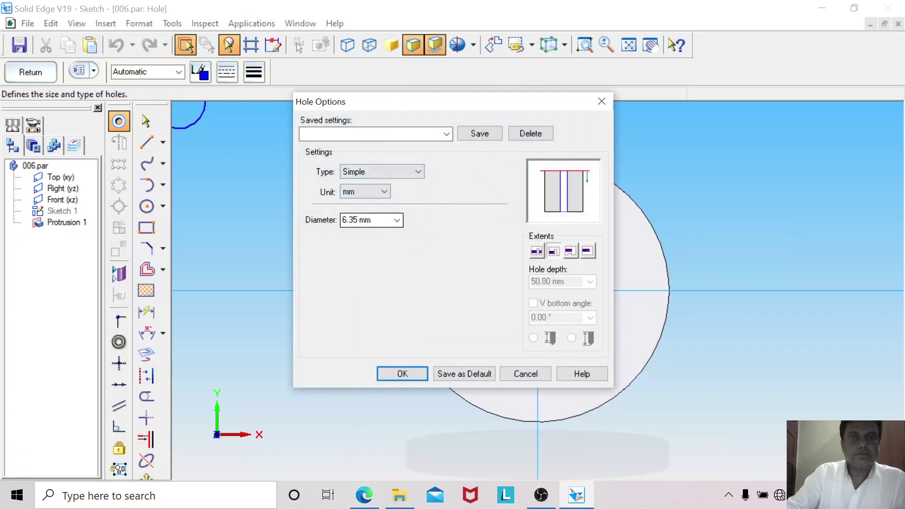
type("10.5")
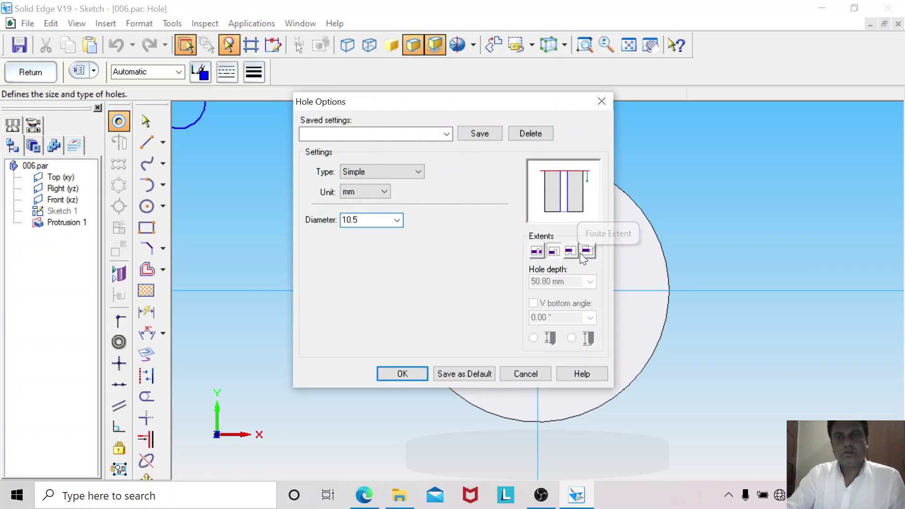
left_click(541, 252)
left_click(411, 377)
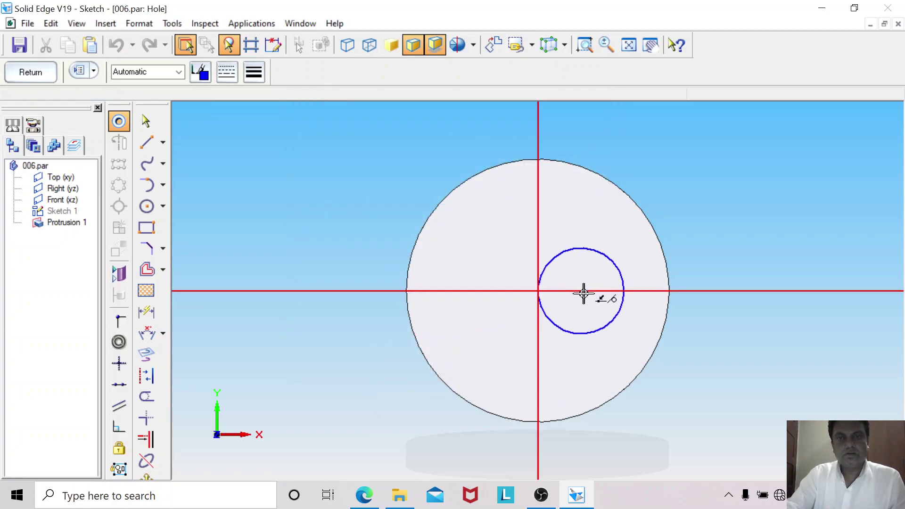
Place the hole at the disc's centre and finish cutting it through the washer.
left_click(538, 291)
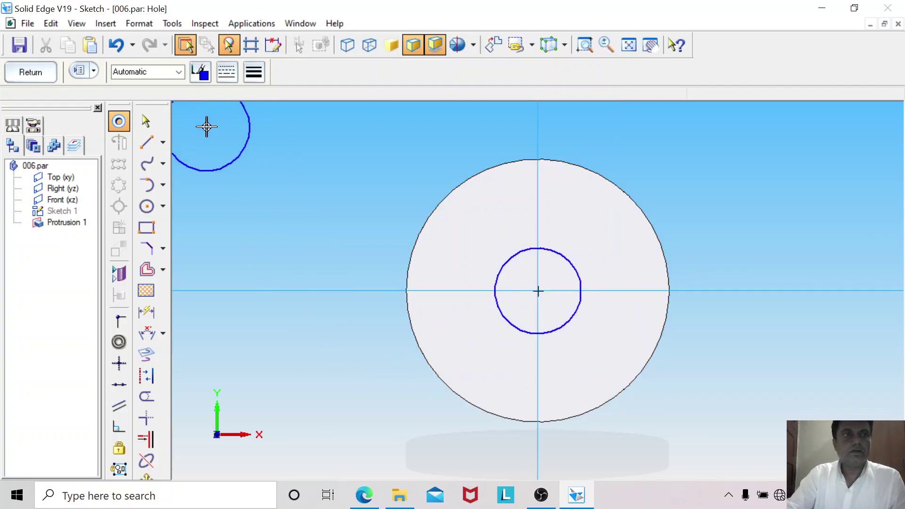
left_click(31, 74)
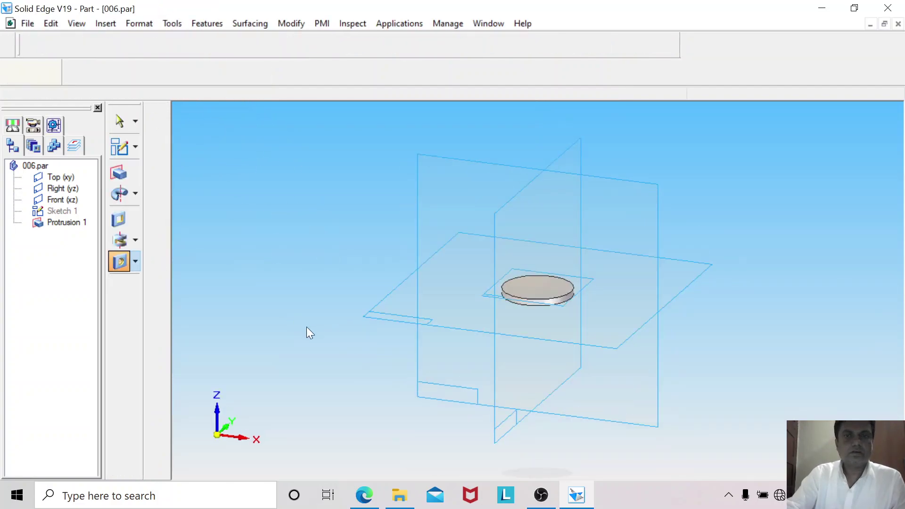
left_click(335, 378)
left_click(144, 72)
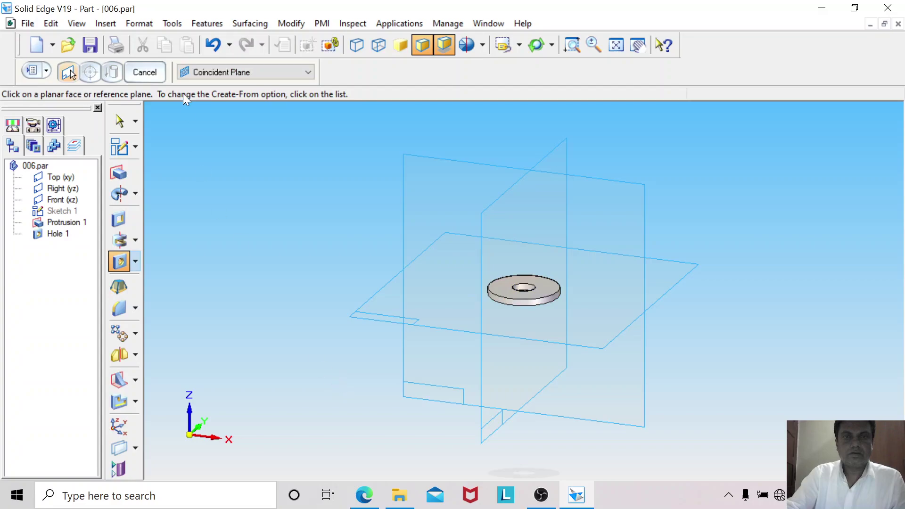
Hide all reference planes and save the washer part.
left_click(169, 23)
mouse_move(203, 279)
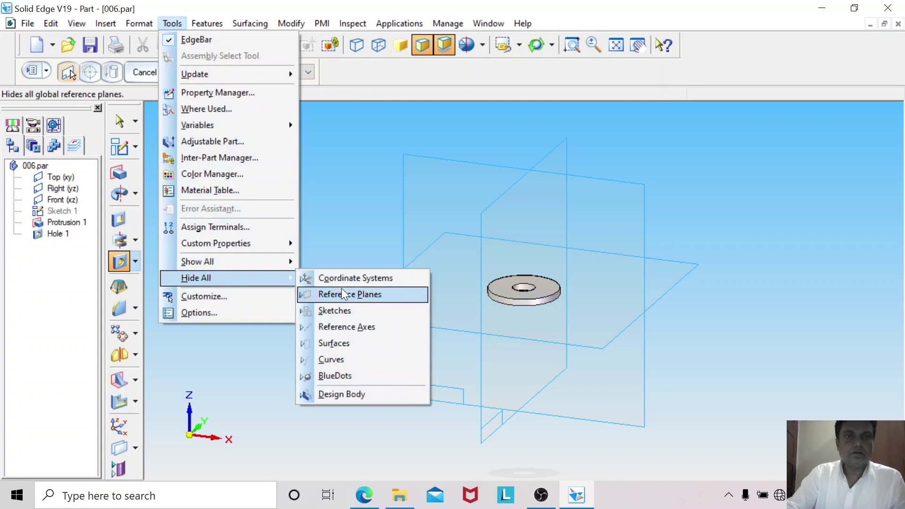
left_click(341, 294)
left_click(619, 46)
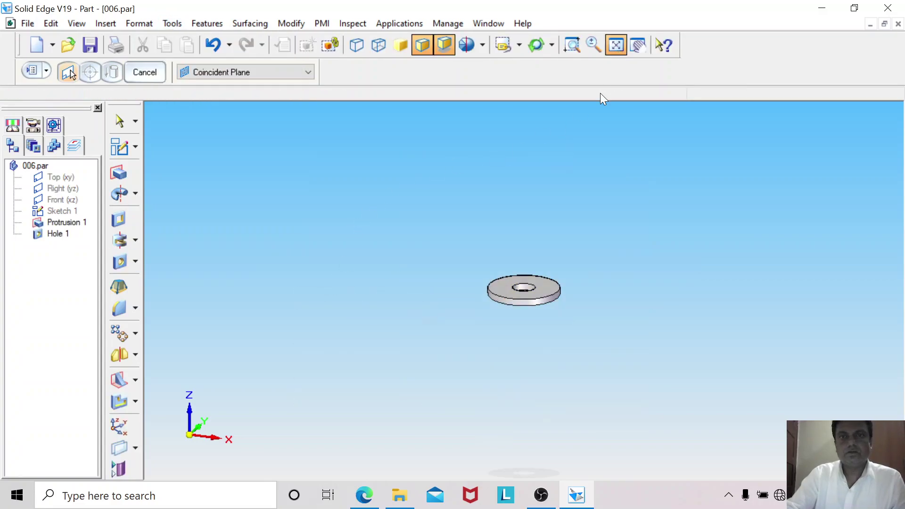
middle_click_drag(345, 154, 347, 174)
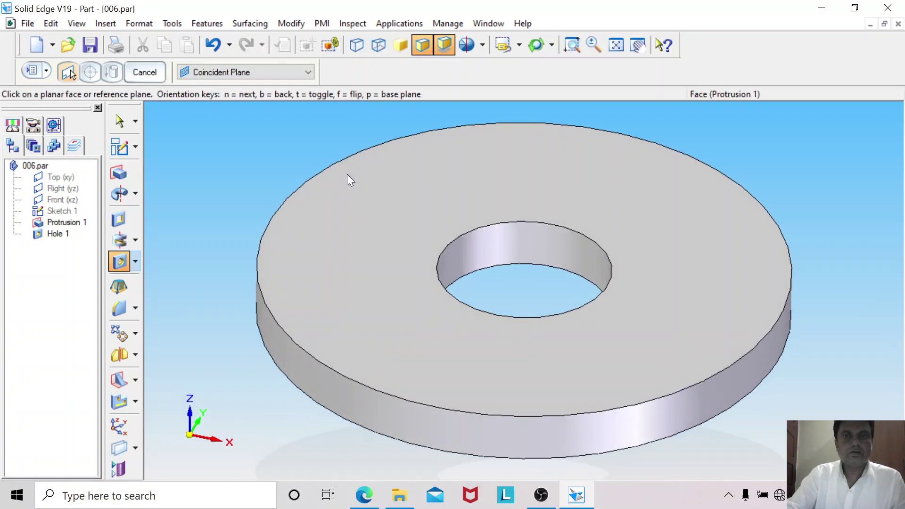
left_click(30, 24)
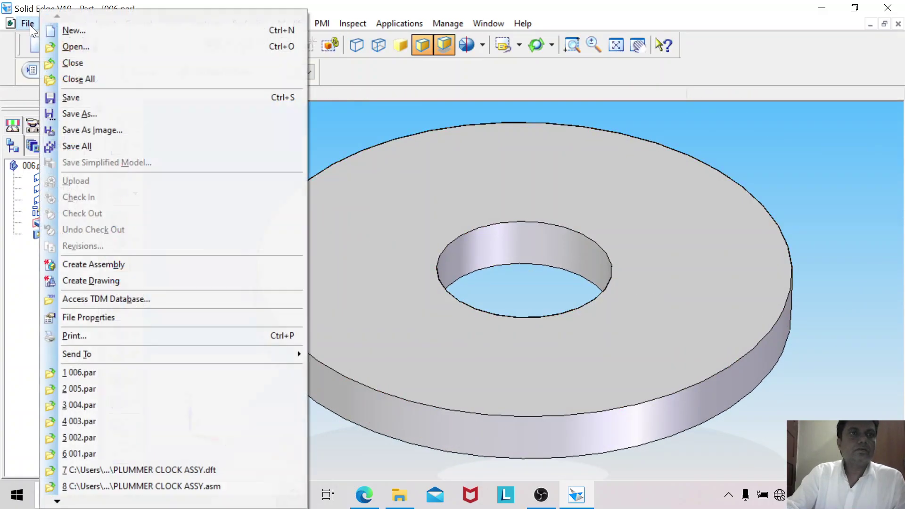
left_click(55, 98)
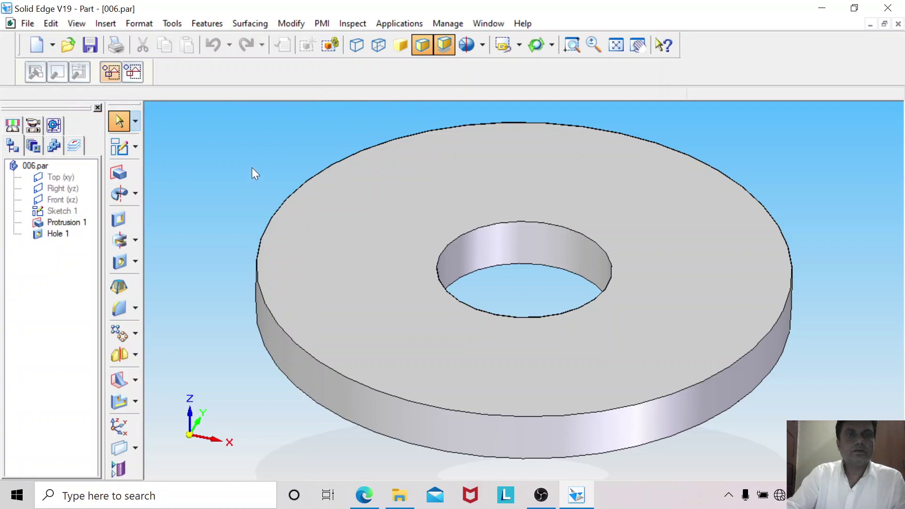
Set the washer's individual part style to Yellow and close 006.par.
left_click(162, 24)
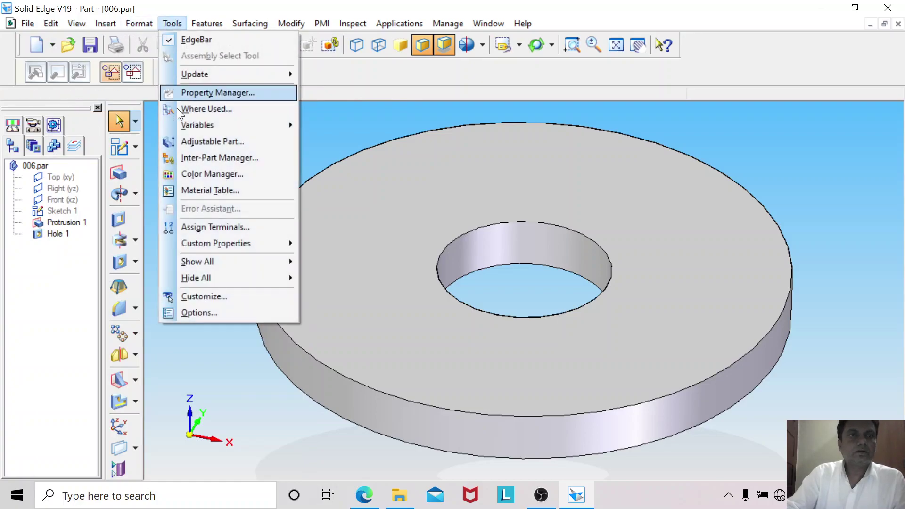
left_click(196, 172)
left_click(226, 205)
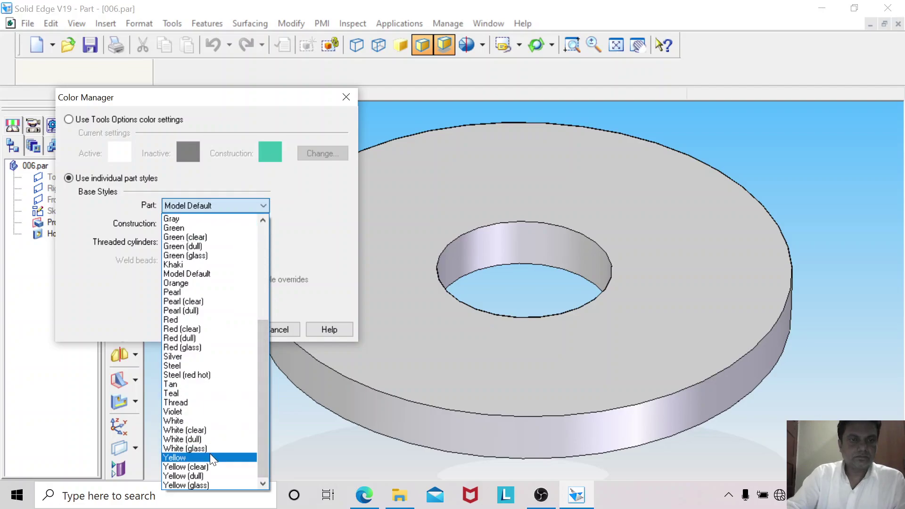
left_click(211, 457)
left_click(223, 330)
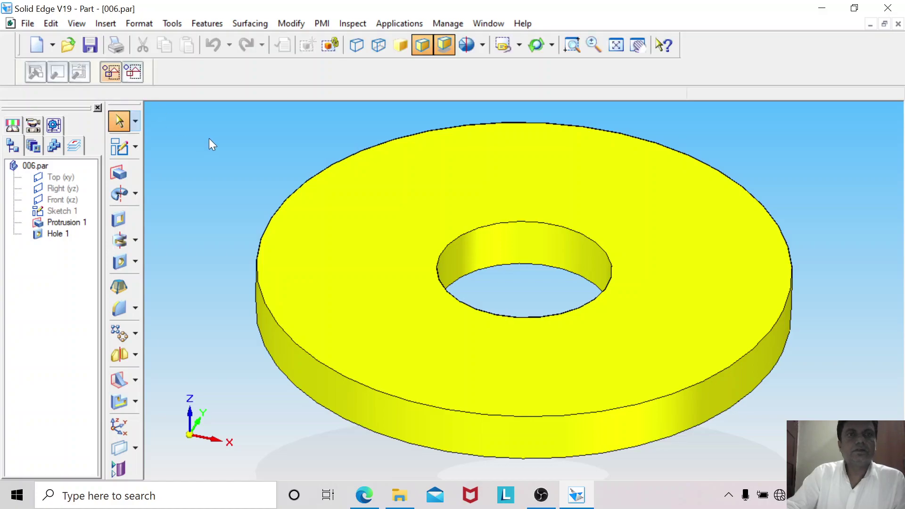
left_click(898, 24)
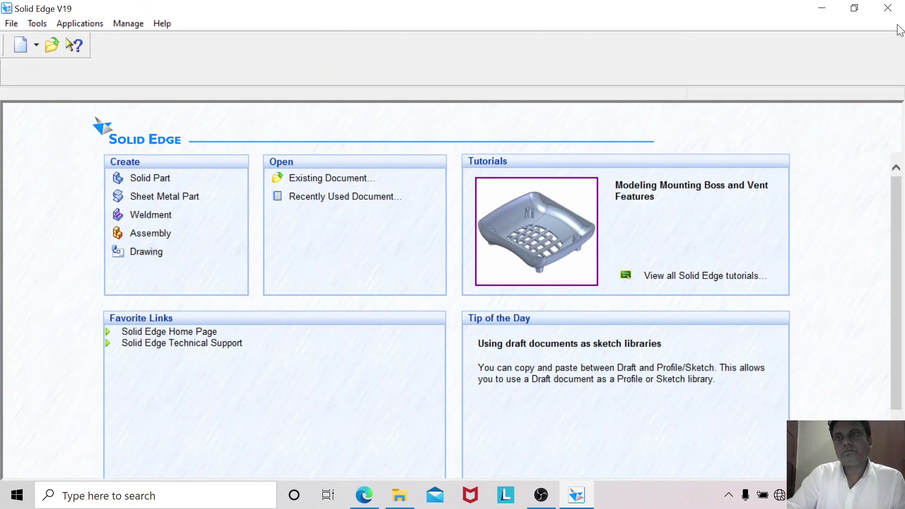
Check the nut views of items 7 and 8 in A11.pdf and create a new solid part in Solid Edge.
left_click(364, 495)
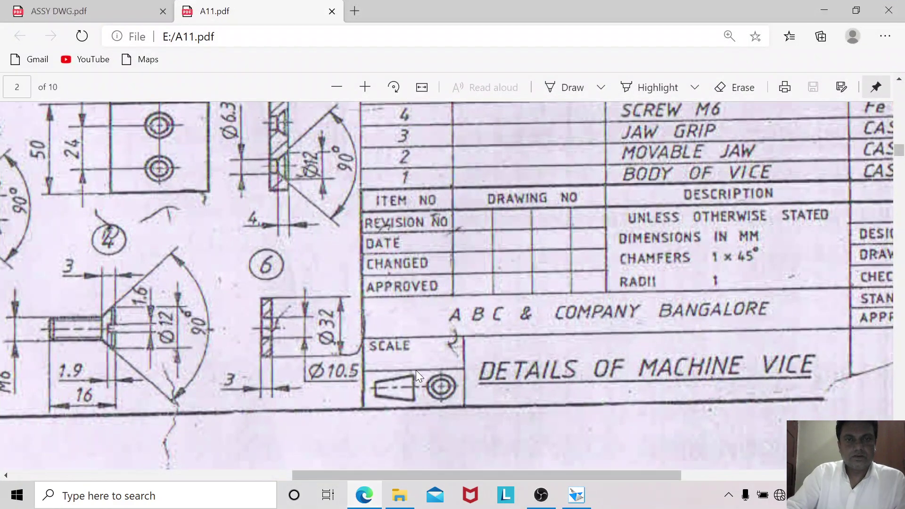
scroll(543, 381, "up", 3)
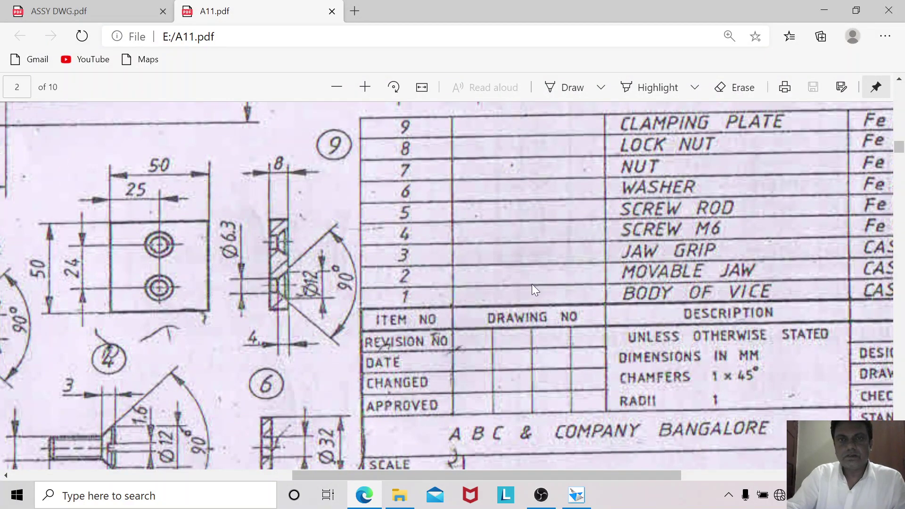
scroll(516, 434, "up", 5)
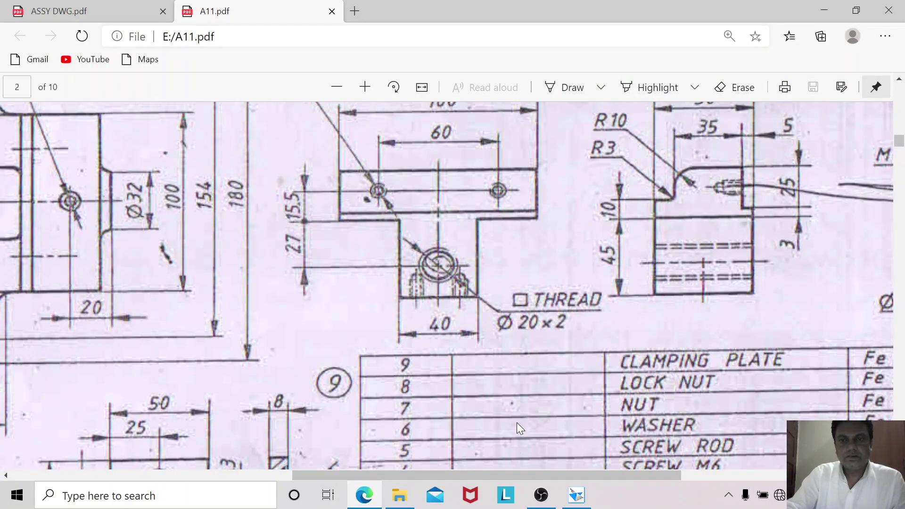
scroll(517, 423, "up", 15)
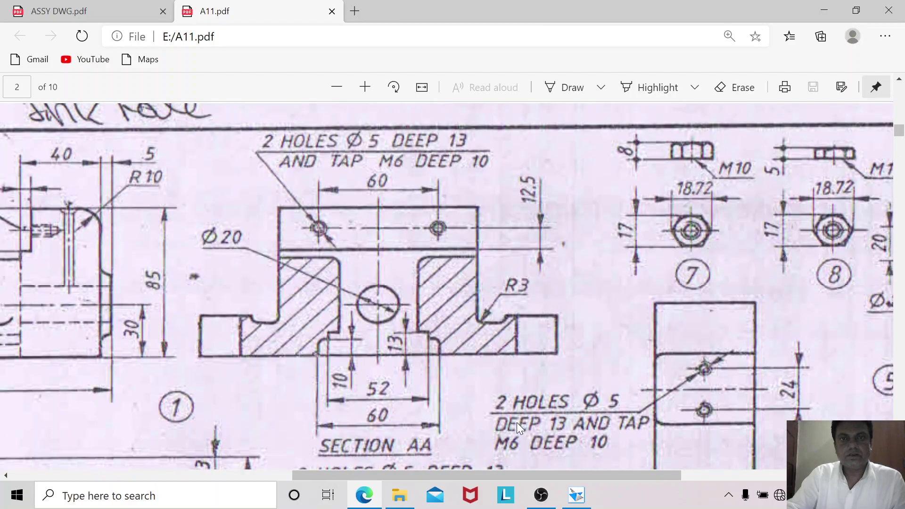
left_click_drag(514, 472, 629, 471)
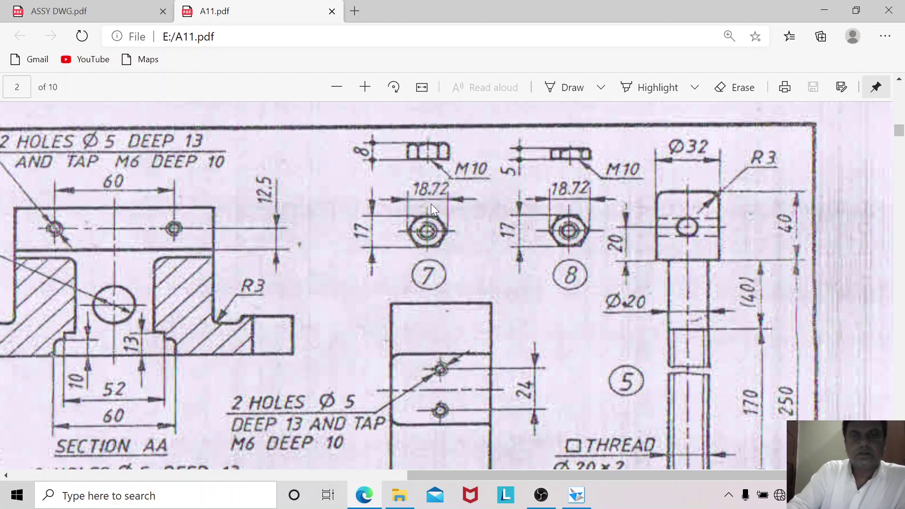
left_click(576, 496)
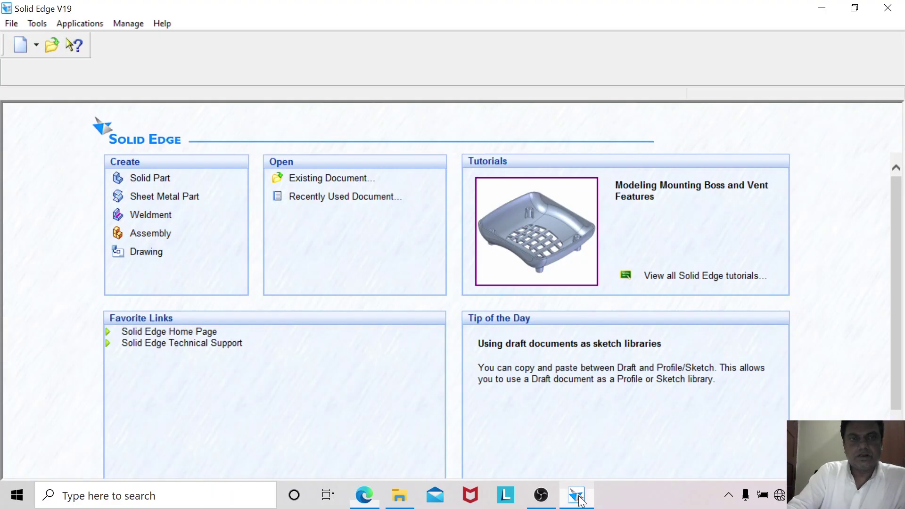
left_click(152, 178)
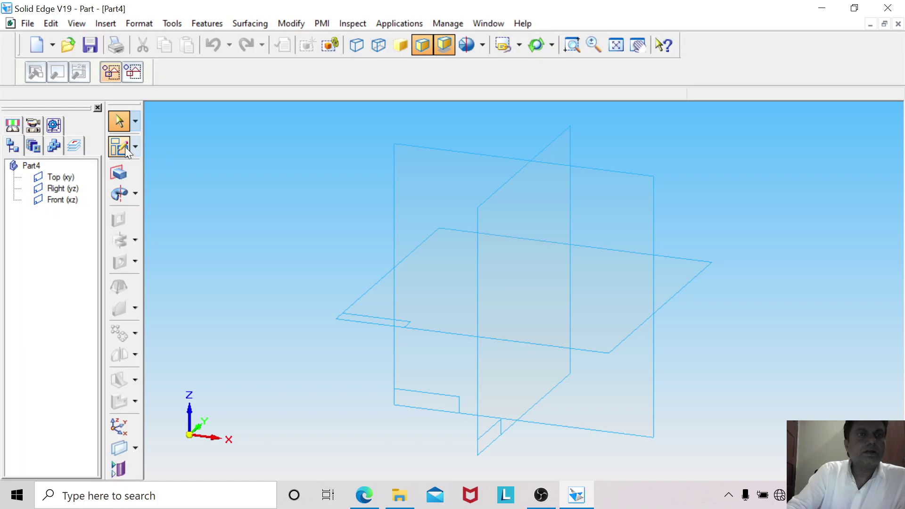
Give the new part the title NUT and save it as 007.par in the MACHINE VICE ASSY folder.
left_click(28, 24)
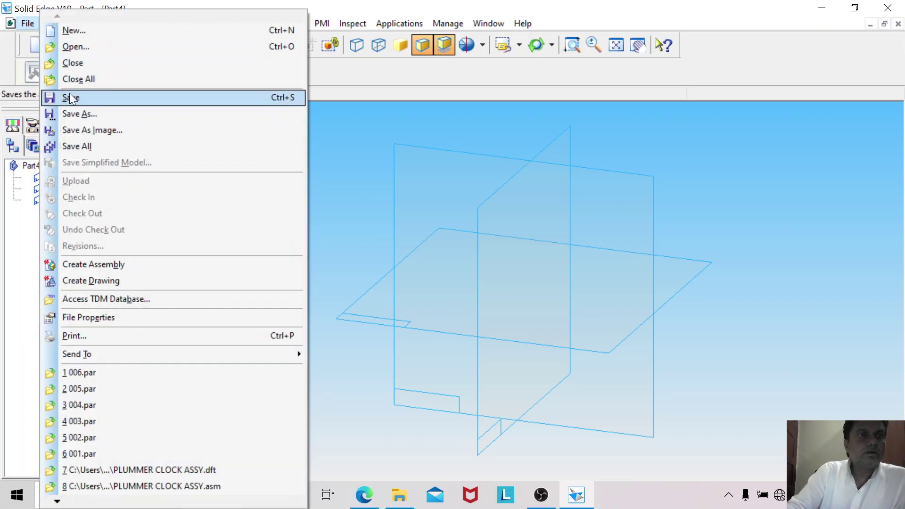
left_click(71, 98)
left_click(73, 37)
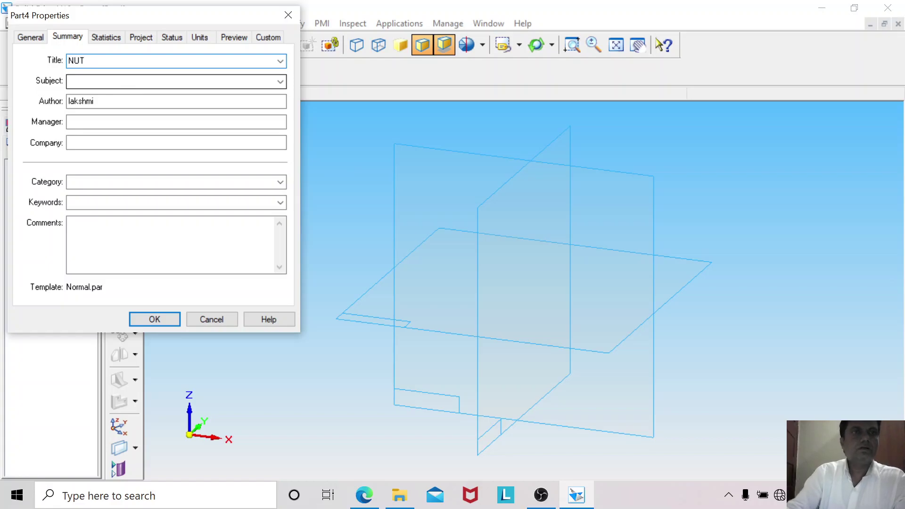
left_click(132, 39)
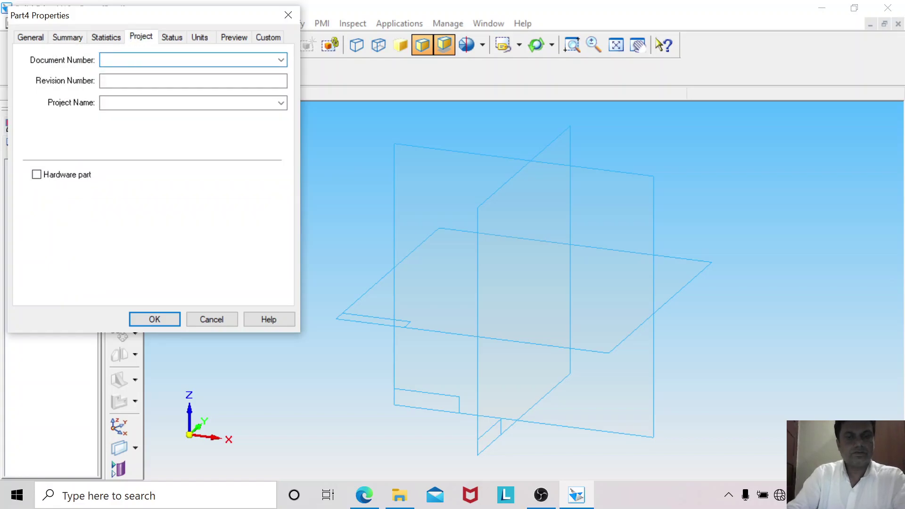
left_click(155, 322)
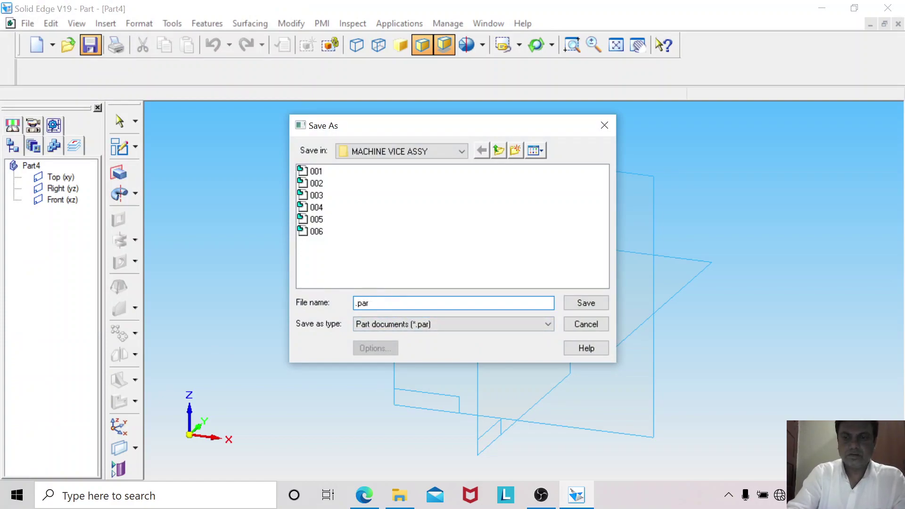
type("007")
left_click(577, 305)
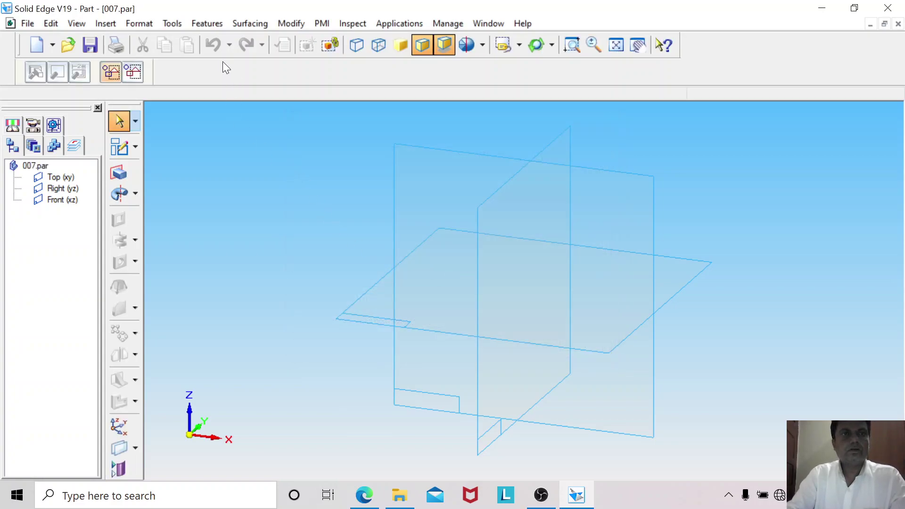
Assign the material FE-410W to the nut part and apply it to the model.
left_click(171, 24)
left_click(199, 188)
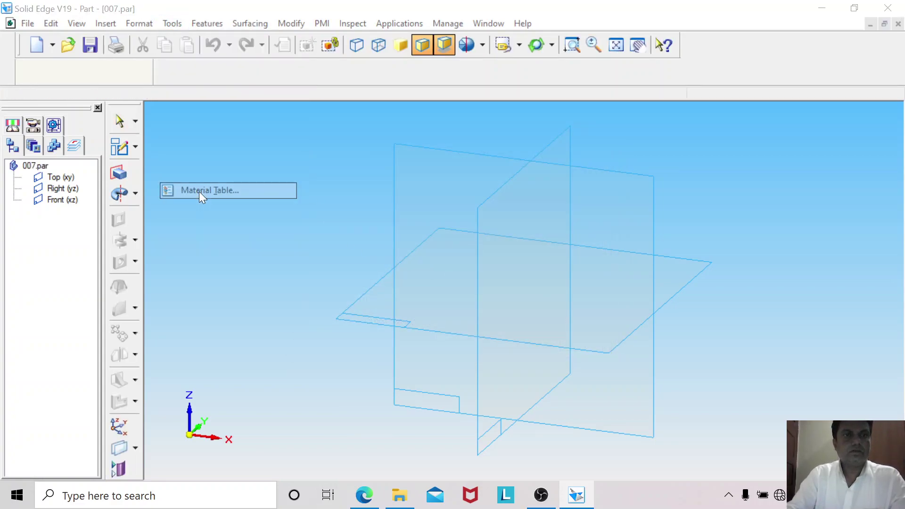
left_click(363, 95)
type("FE-41")
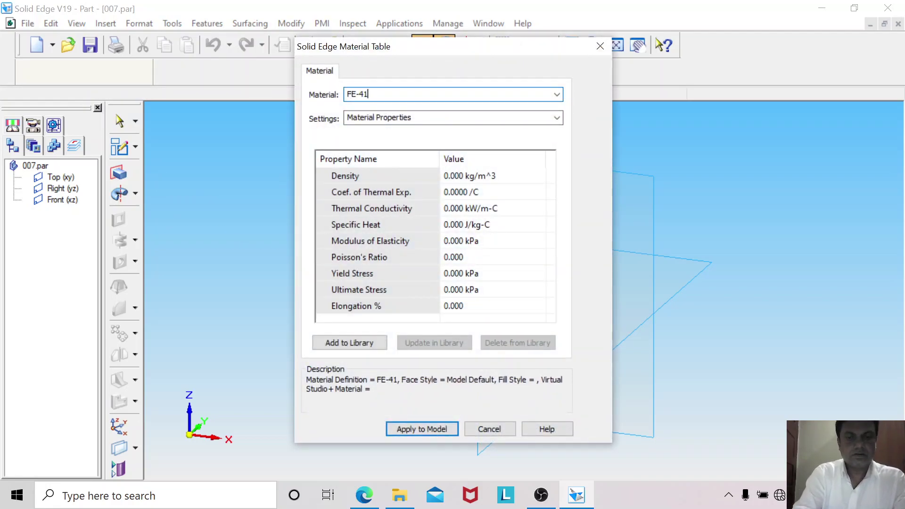
type("0W")
key("Return")
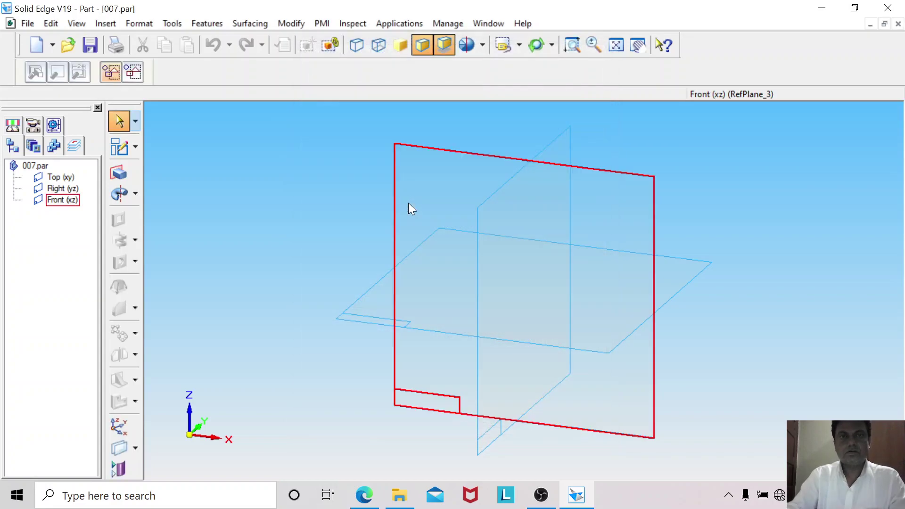
Start a sketch on the Top (xy) plane and draw an 18.72 mm diameter circle centred on the origin.
left_click(119, 147)
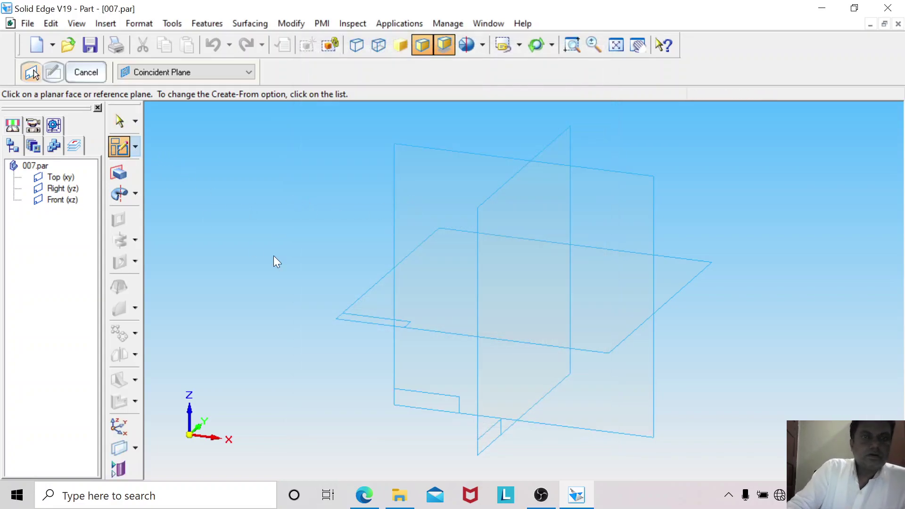
left_click(361, 297)
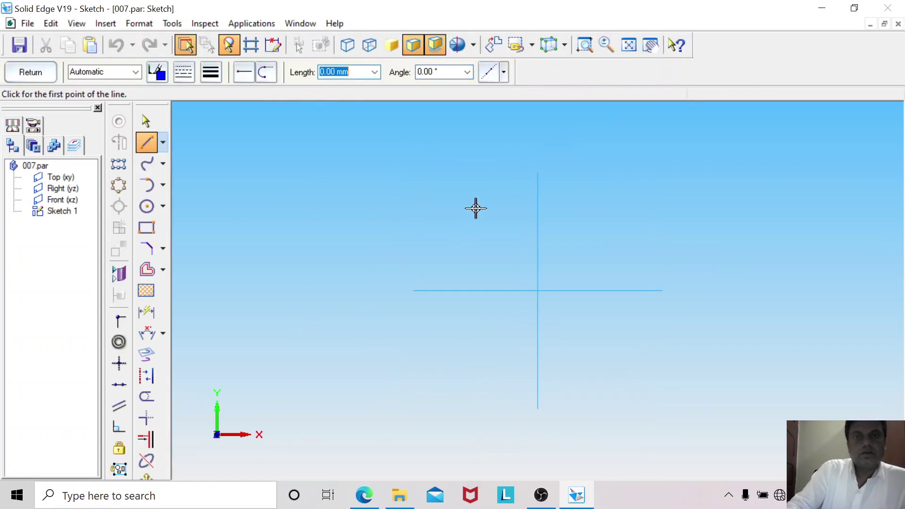
left_click(586, 45)
left_click_drag(491, 233, 628, 346)
left_click(146, 206)
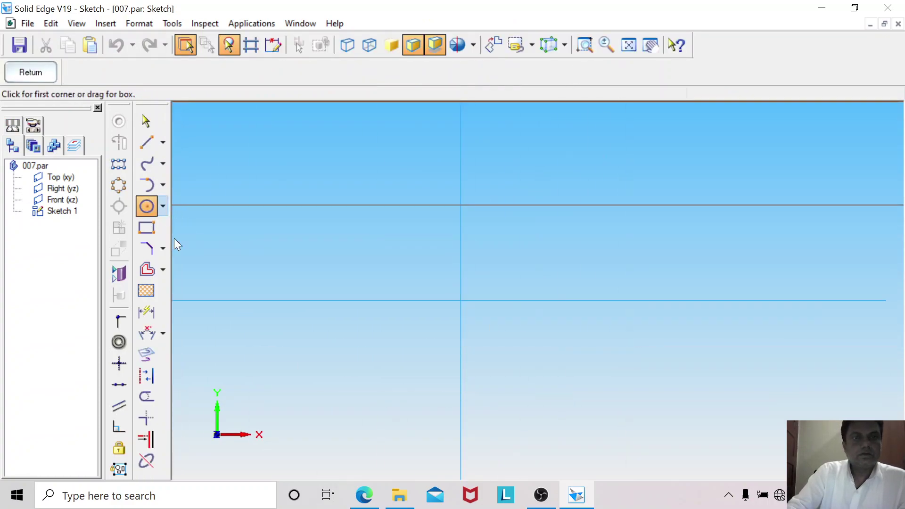
left_click(462, 301)
type("18.72")
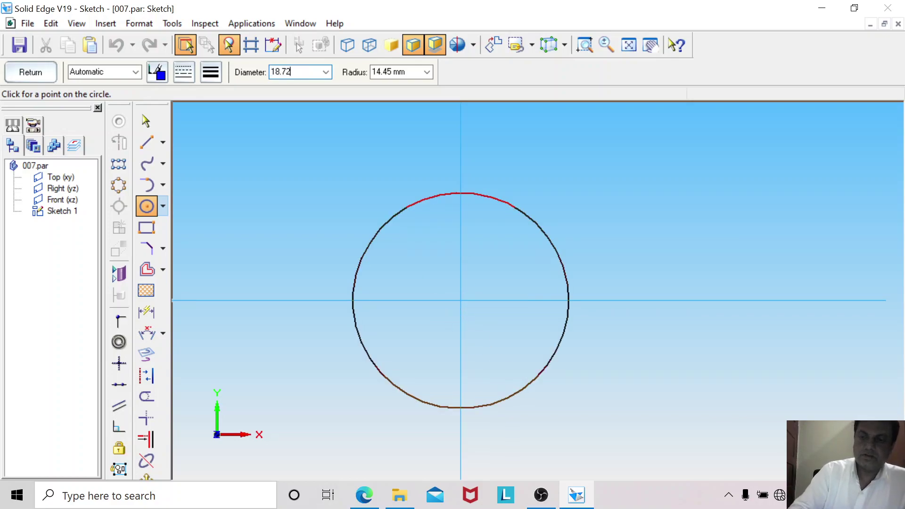
key("Return")
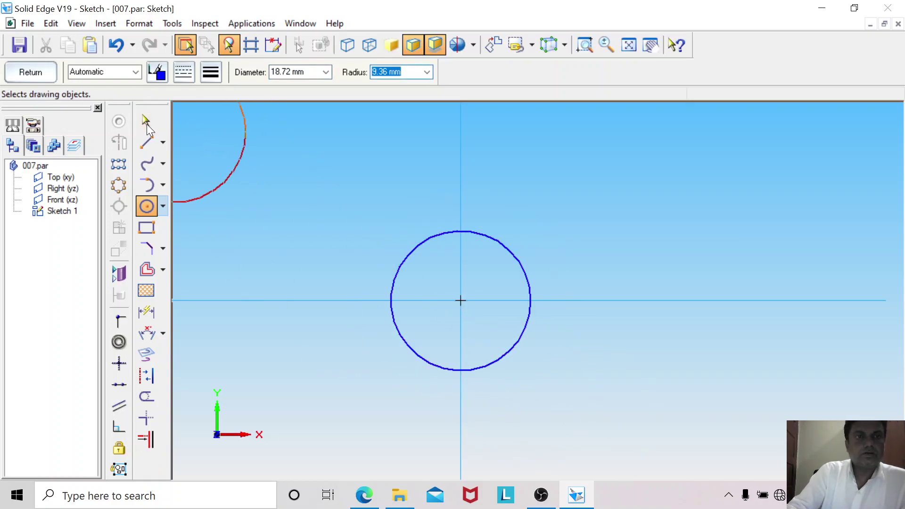
left_click(146, 124)
Draw an upward-slanting line about 15 mm long from the circle's lowest point and dimension it at 60° to the vertical axis.
left_click(150, 145)
left_click(462, 371)
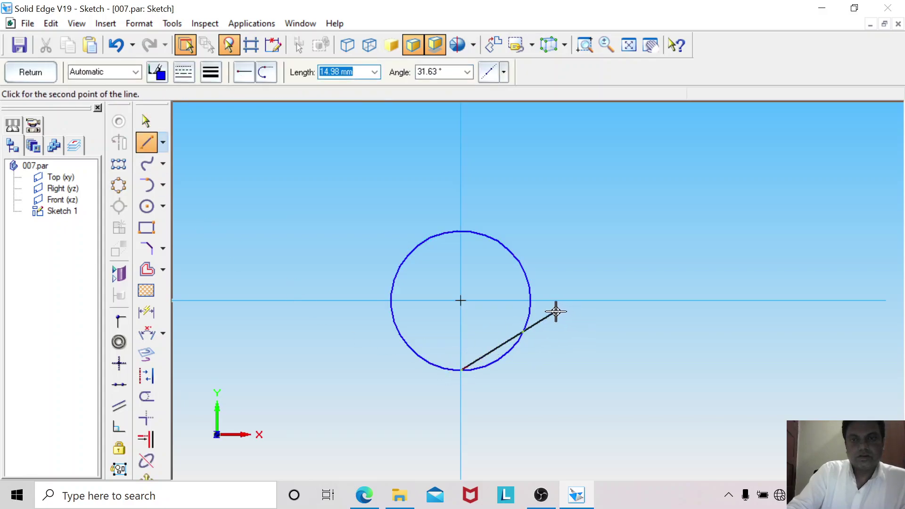
left_click(556, 312)
left_click(147, 334)
left_click(499, 347)
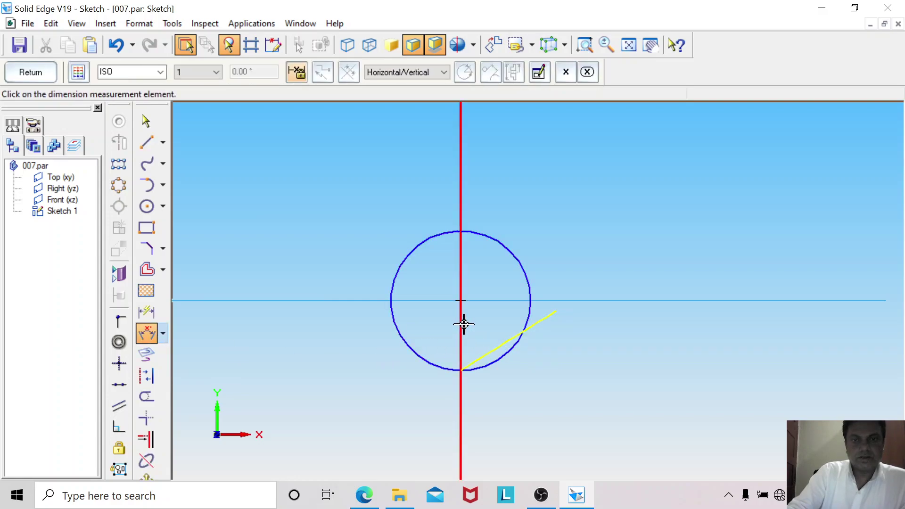
left_click(461, 325)
left_click(487, 321)
type("60")
key("Return")
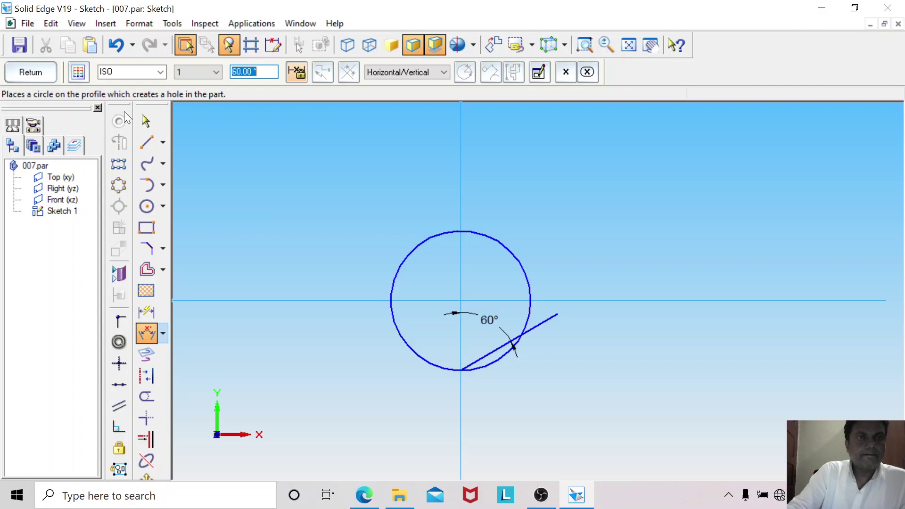
Mirror the slanted line about the vertical and horizontal axes, keeping copies, to form the four slanted sides of the hexagon.
mouse_move(139, 109)
left_mouse_down()
mouse_move(206, 128)
mouse_move(268, 174)
mouse_move(271, 156)
left_mouse_up()
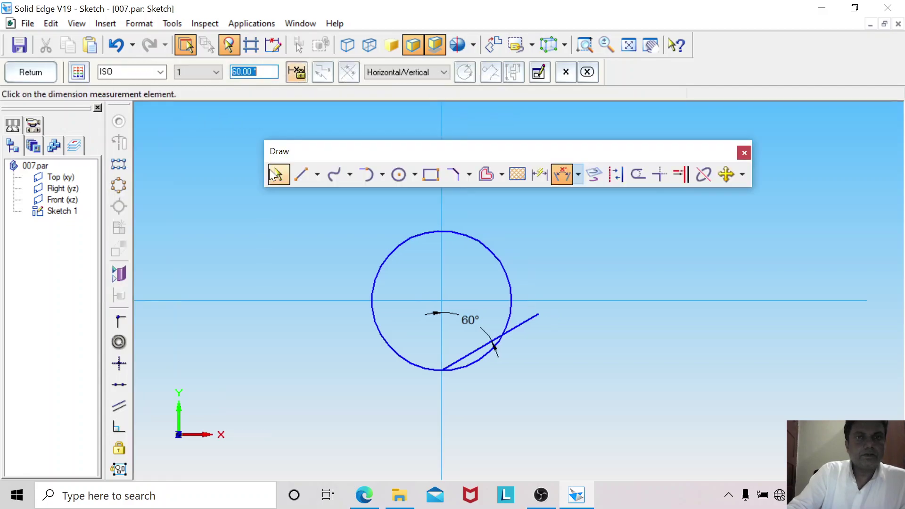
left_click(742, 174)
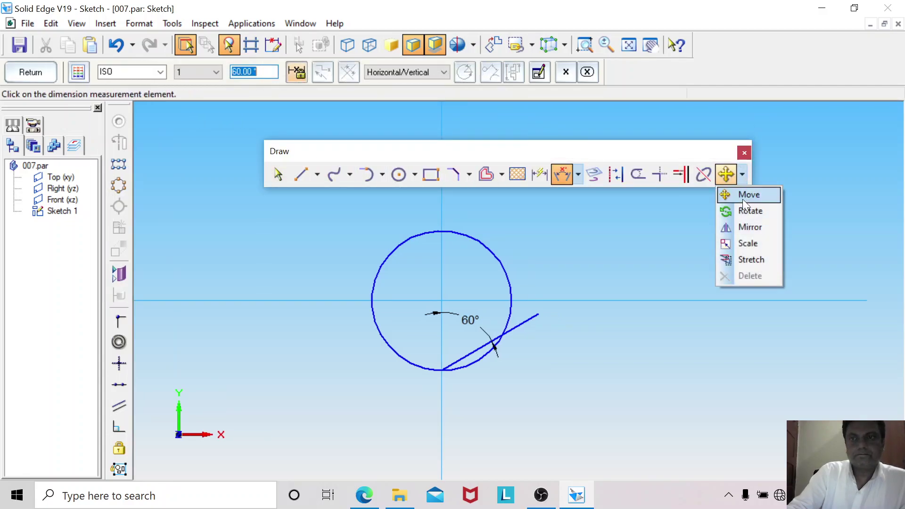
left_click(742, 226)
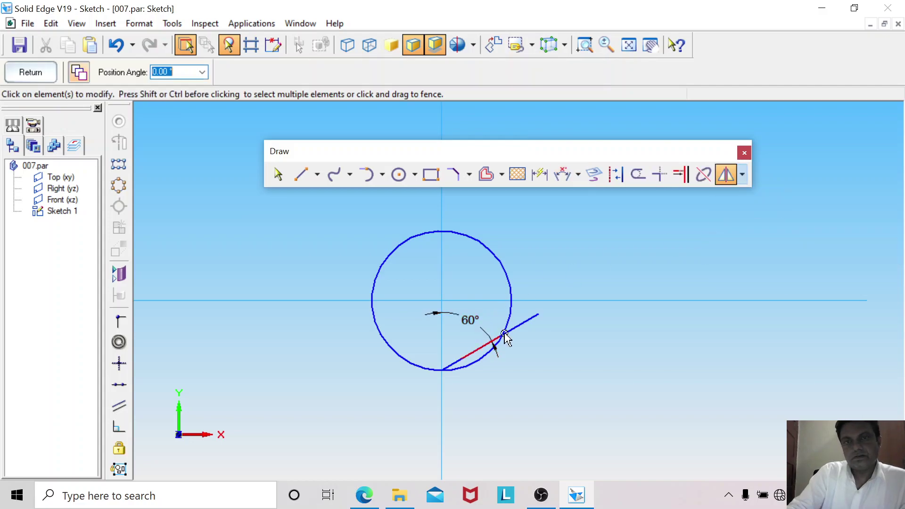
left_click(520, 327)
left_click(441, 325)
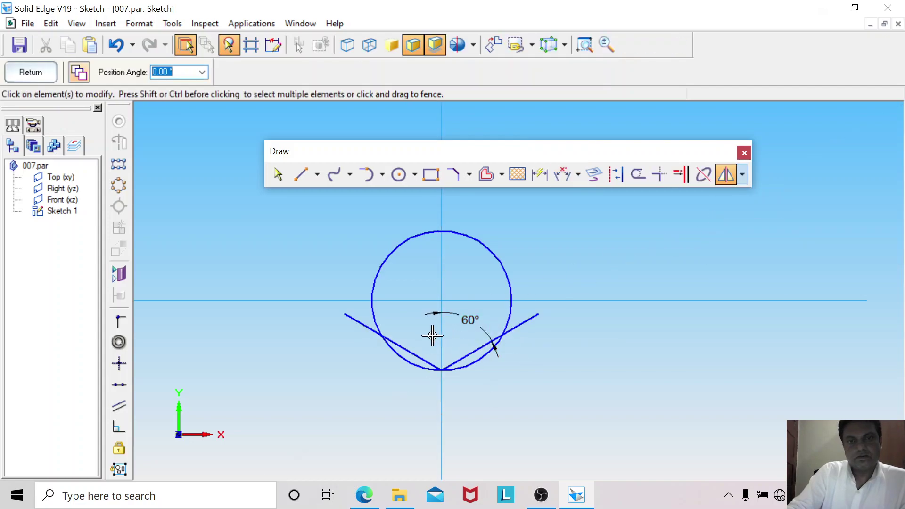
left_click(403, 349)
left_click(404, 300)
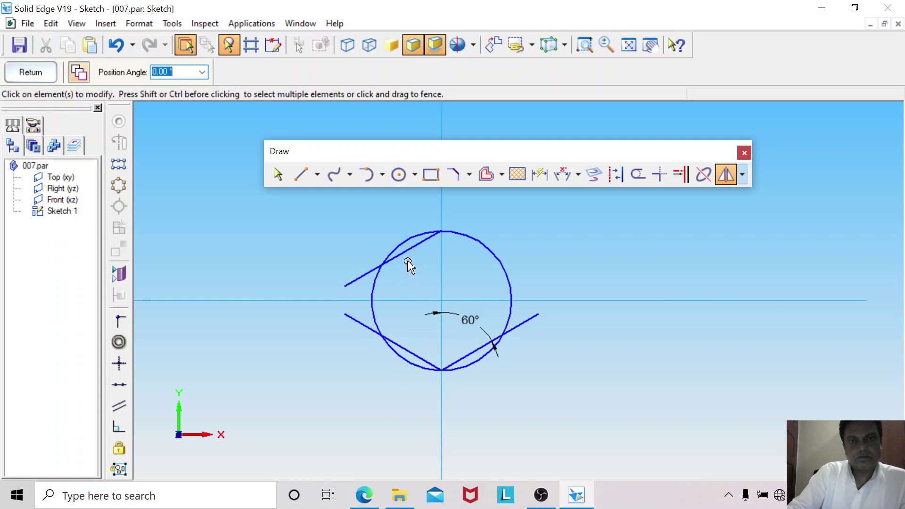
left_click(409, 249)
left_click(442, 259)
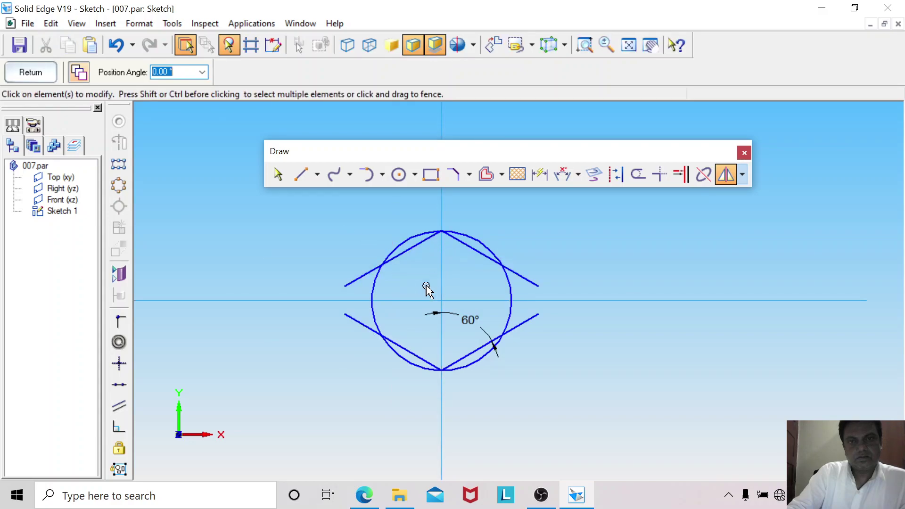
Trim the ends of the four slanted lines that extend beyond the circle.
left_click(640, 181)
left_click(529, 279)
left_click(529, 319)
left_click(361, 338)
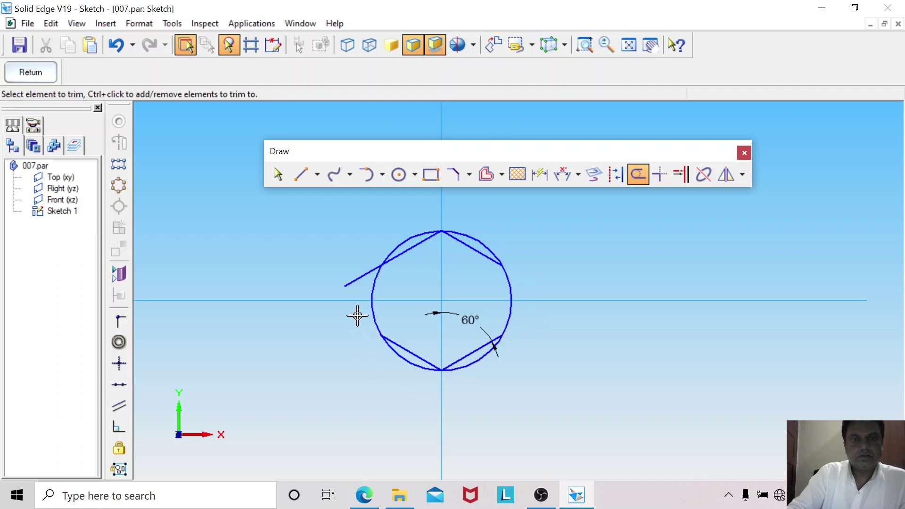
left_click(350, 277)
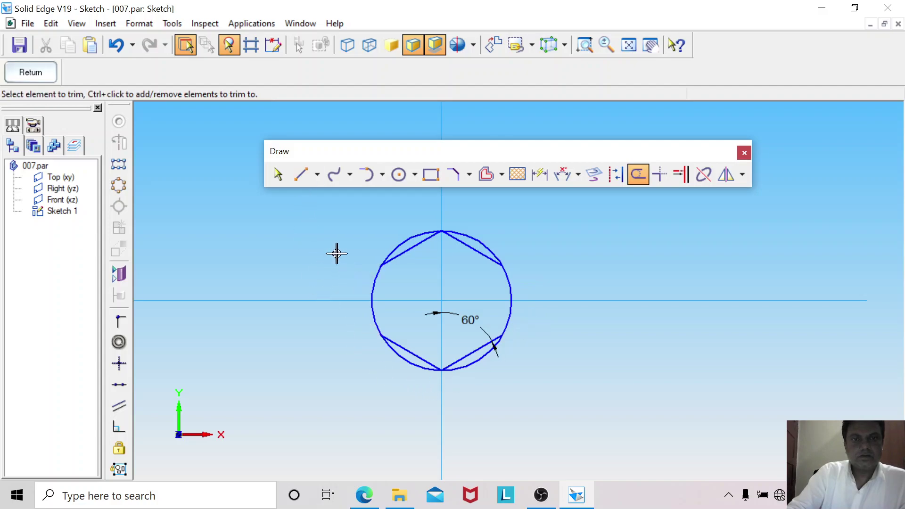
Draw the two vertical lines joining the trimmed line ends on both sides to close the hexagon.
left_click(302, 175)
left_click(379, 267)
left_click(381, 336)
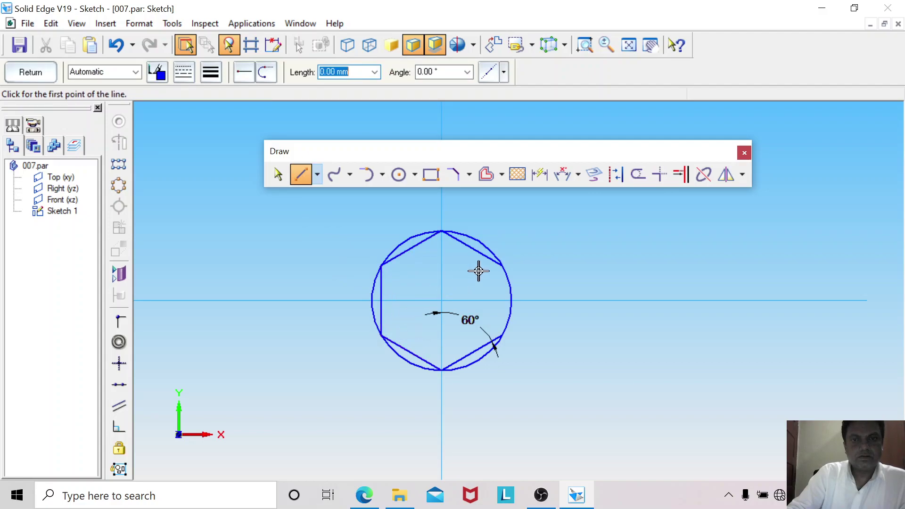
left_click(503, 264)
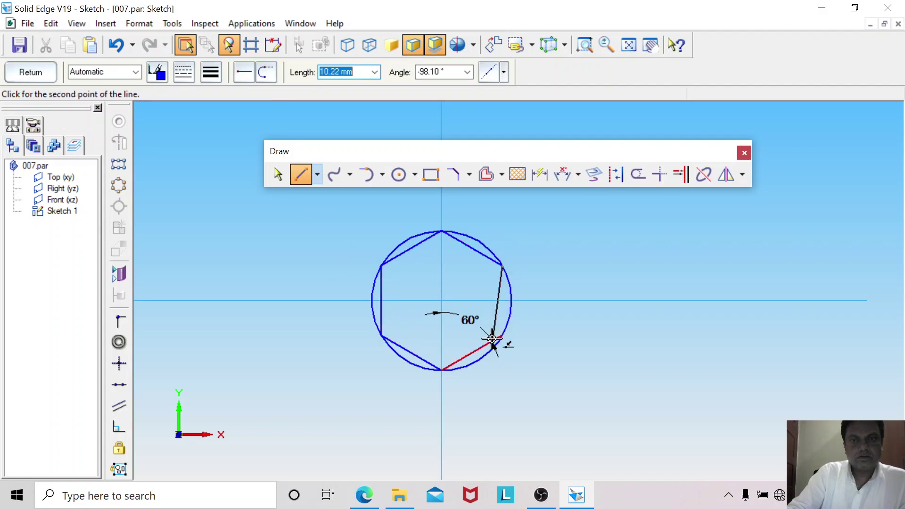
left_click(501, 336)
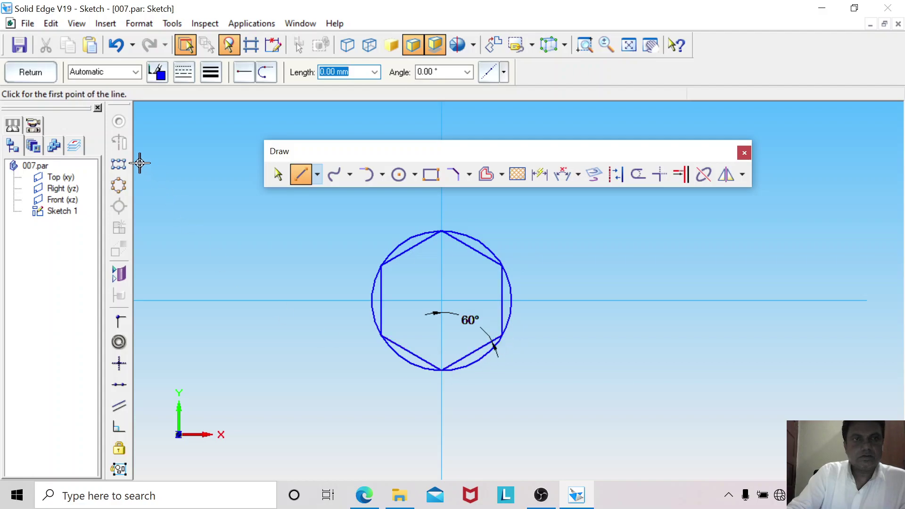
Delete the circle around the hexagon and exit the sketch.
left_click(278, 175)
right_click(407, 243)
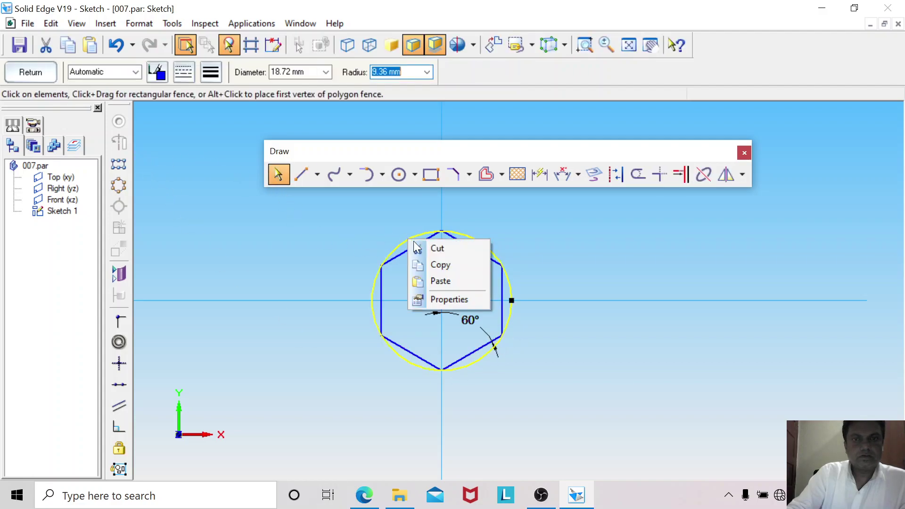
key("Delete")
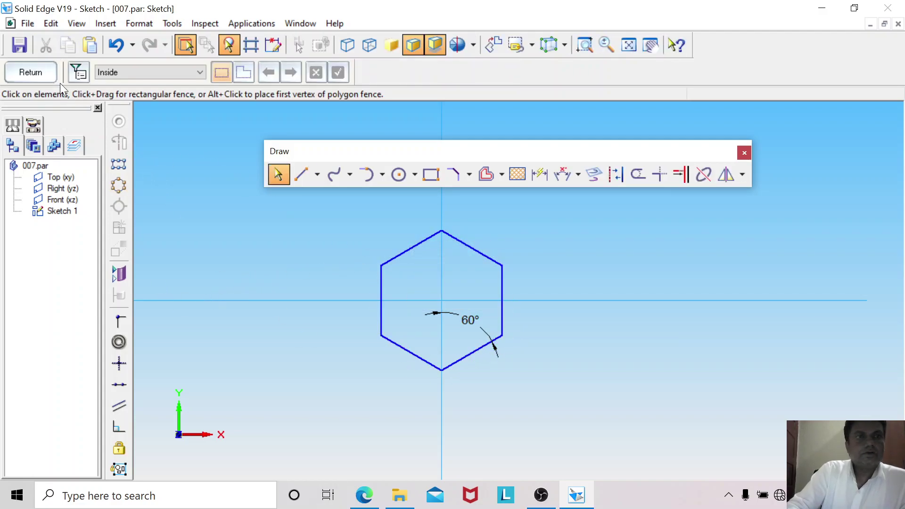
left_click(49, 75)
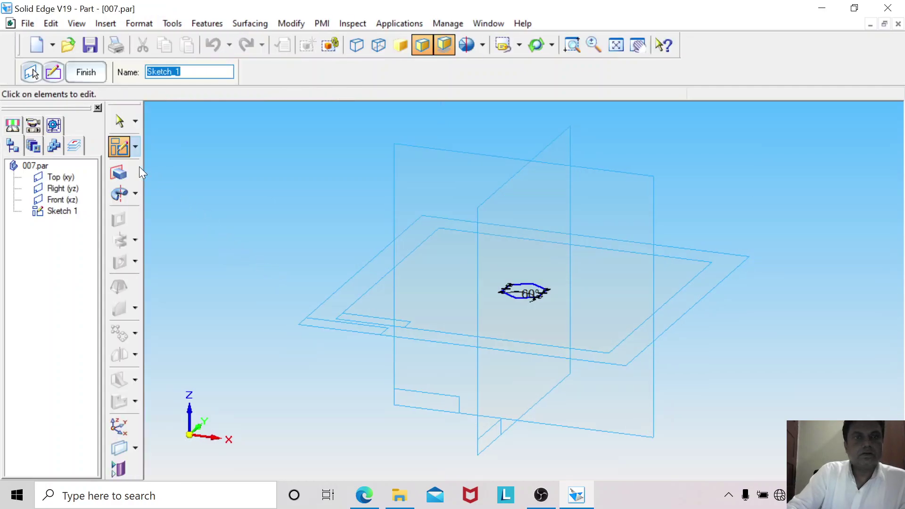
Extrude the hexagon sketch symmetrically to a total thickness of 8 mm, checking the nut's height in the A11.pdf drawing.
left_click(119, 172)
left_click(506, 294)
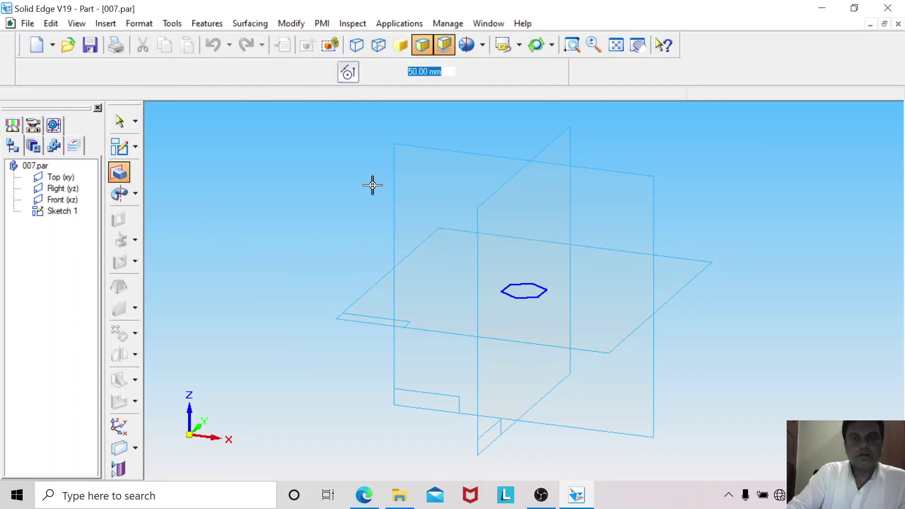
left_click(363, 494)
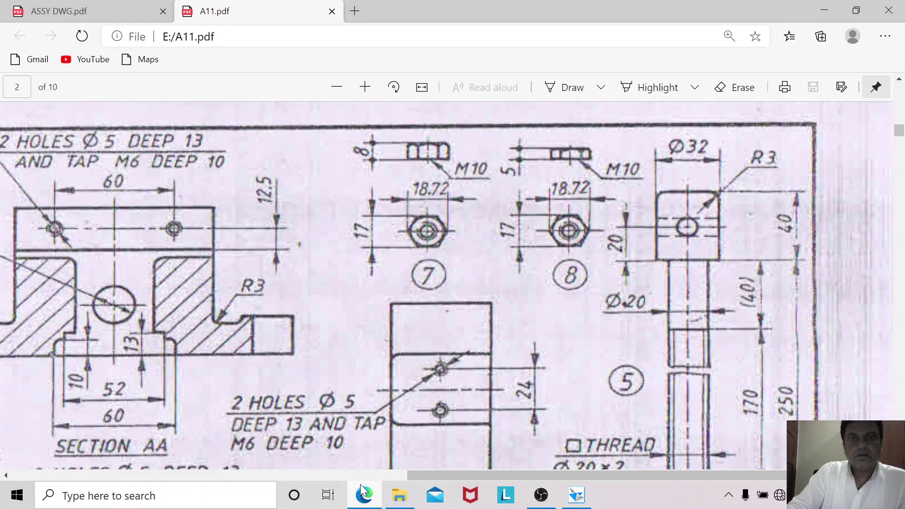
left_click(359, 484)
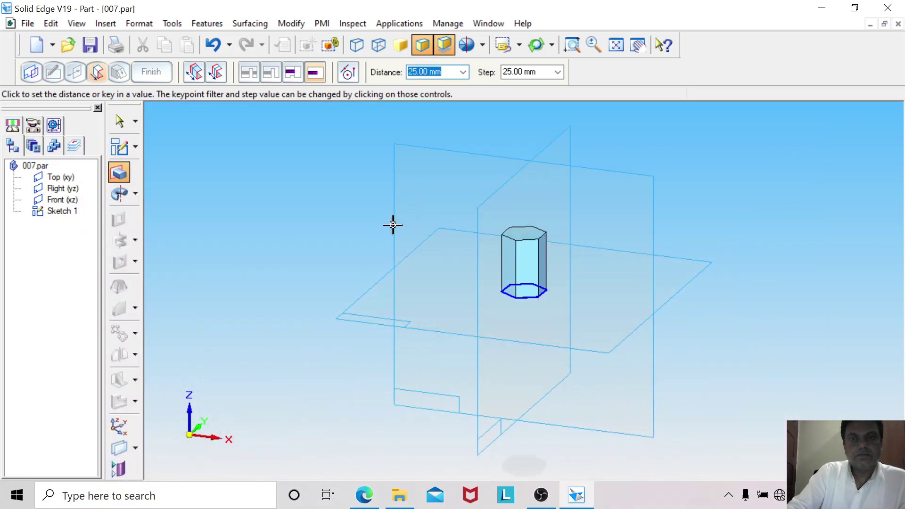
type("8")
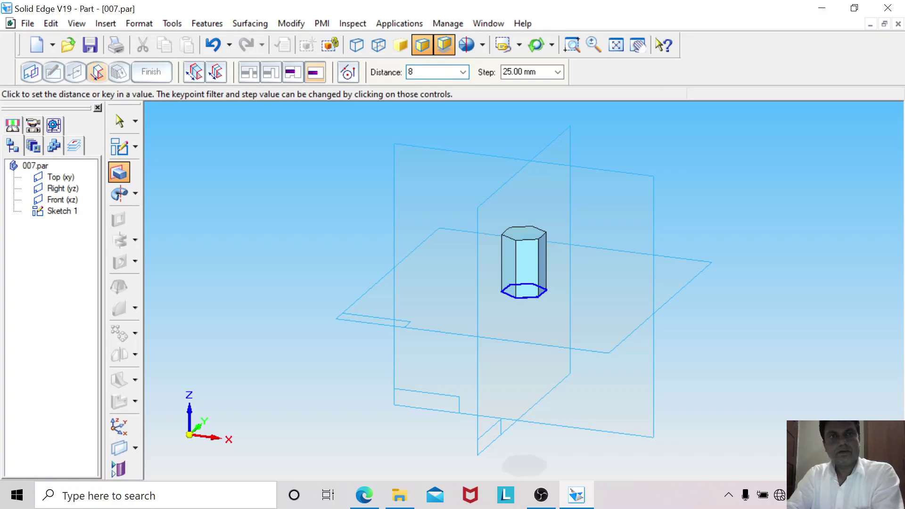
left_click(216, 71)
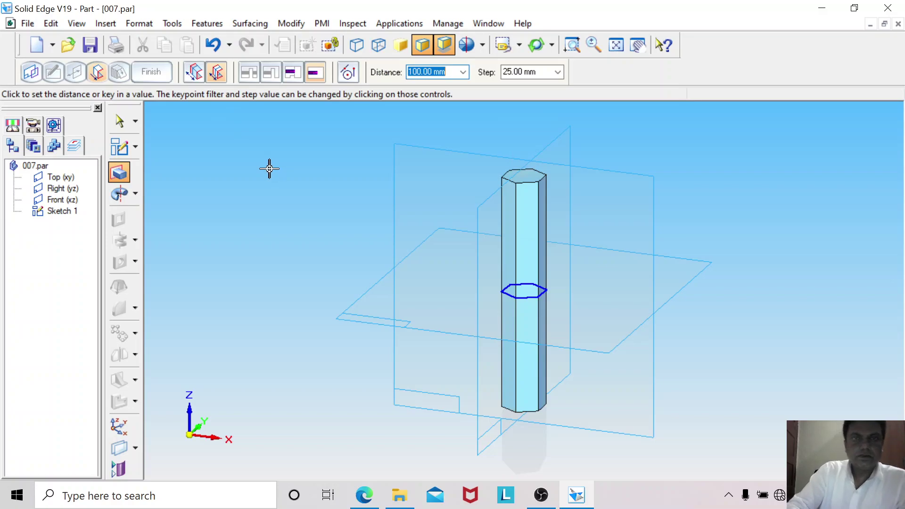
type("8")
key("Return")
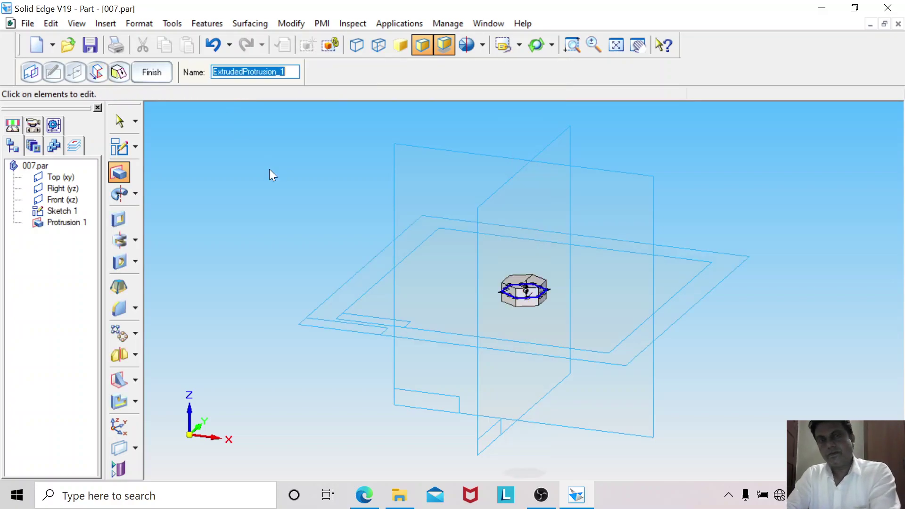
Hide the hexagon sketch used for the nut's extrusion.
left_click(122, 124)
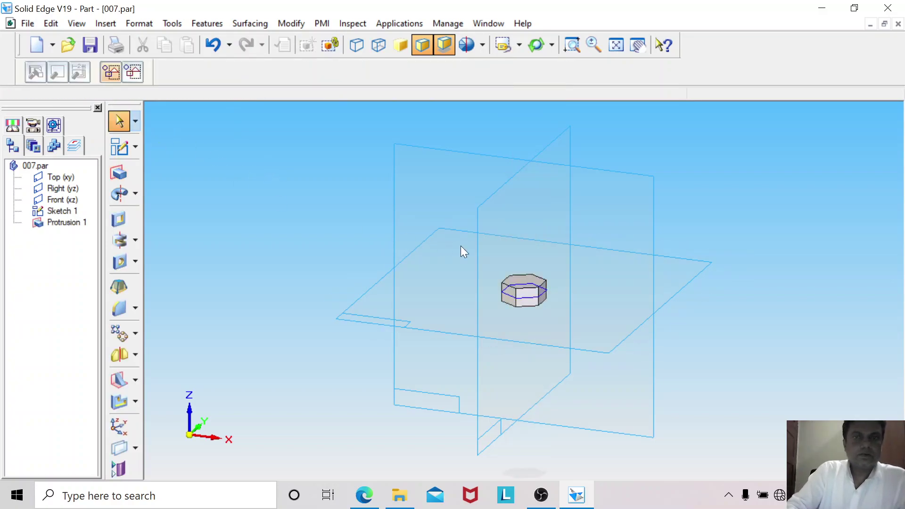
right_click(507, 293)
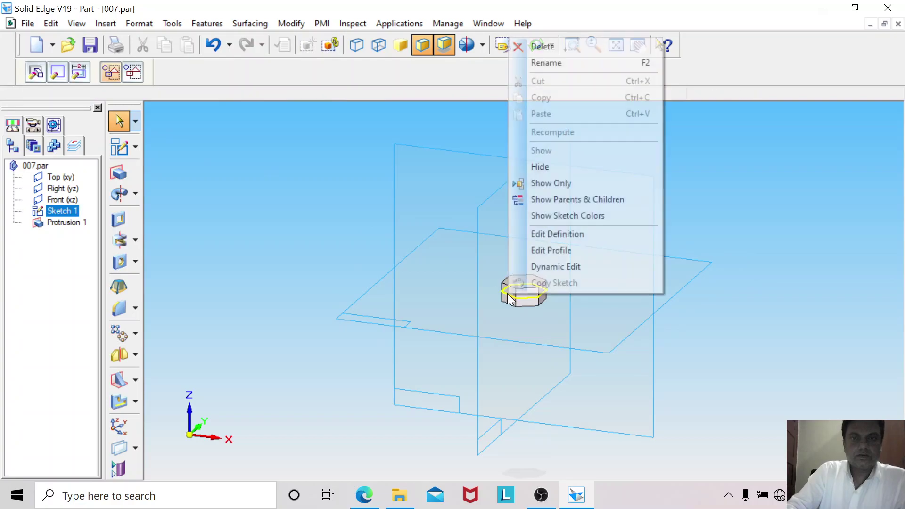
left_click(543, 166)
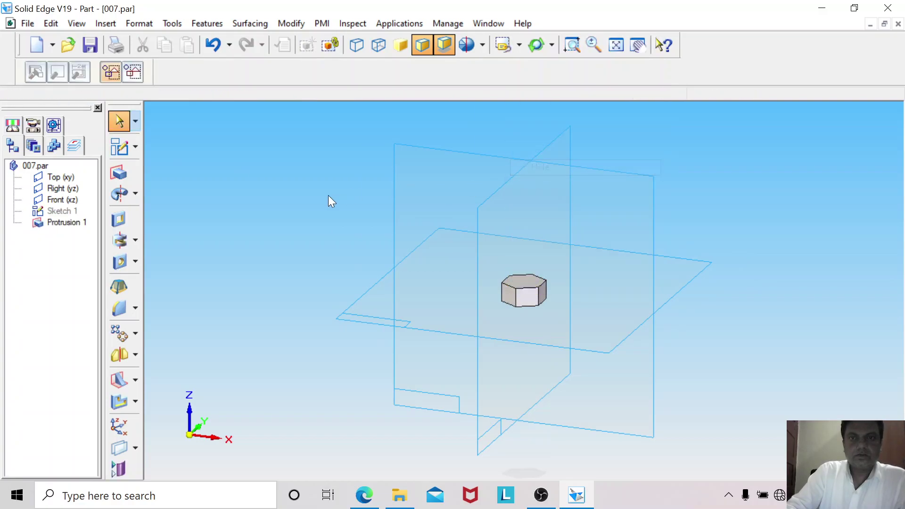
Start a hole on the nut's top face, check its size in the A11.pdf drawing, and square the sketch view to the X and Y axes.
left_click(120, 262)
left_click(367, 496)
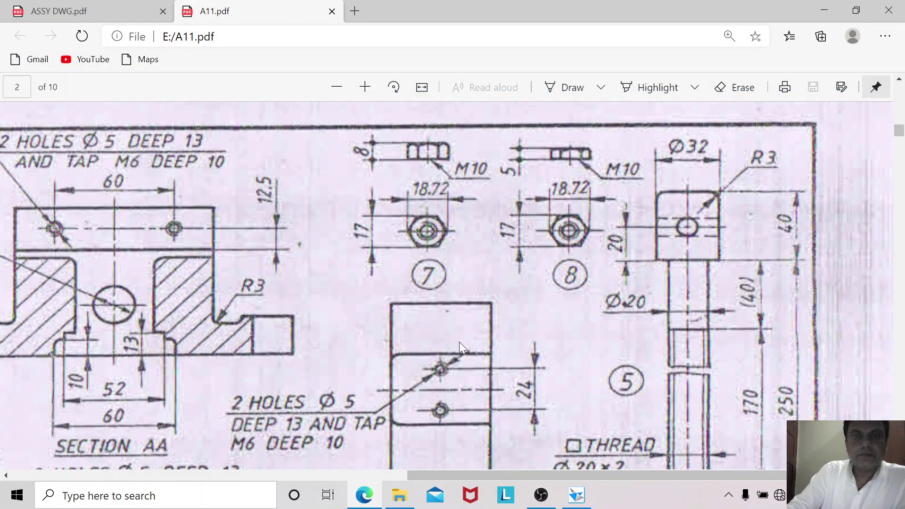
left_click(577, 496)
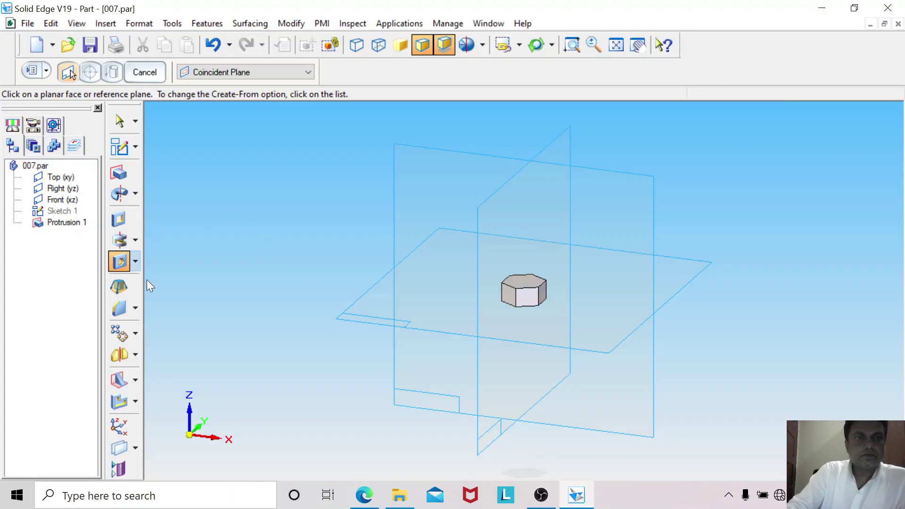
left_click(523, 279)
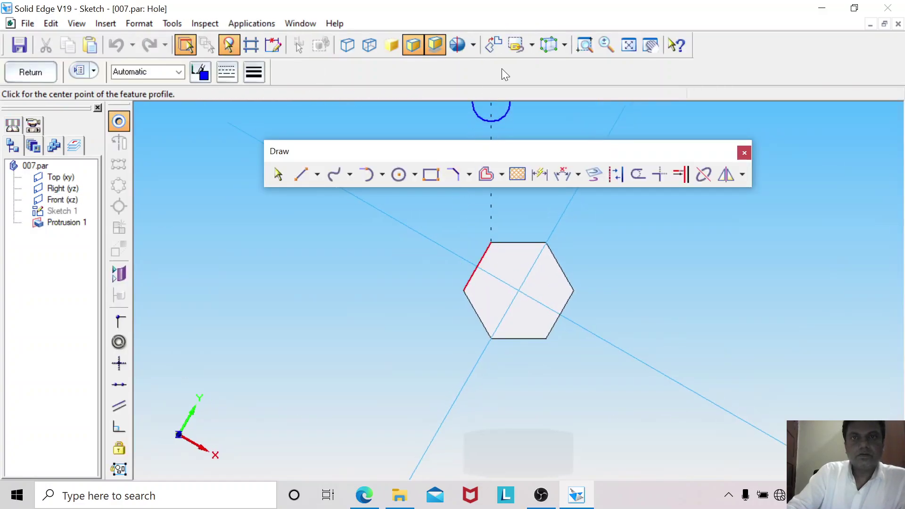
left_click(533, 46)
left_click(528, 74)
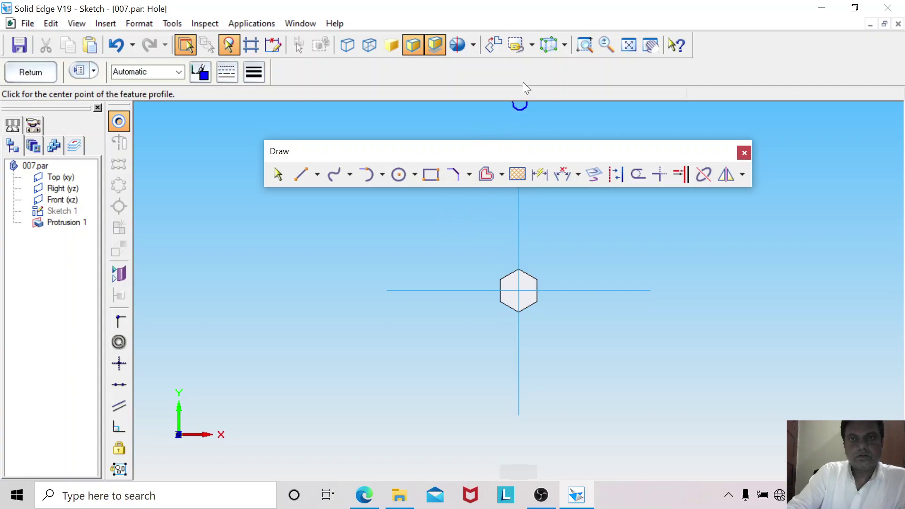
left_click(585, 45)
left_click_drag(486, 257, 580, 342)
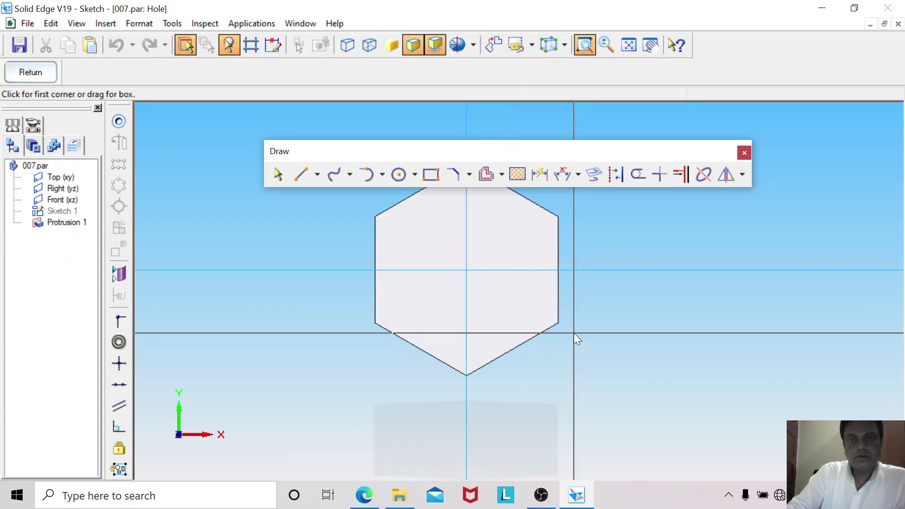
Define a 10 mm standard threaded M10 hole with the thread running to the hole extent, and place it at the hexagon's centre.
left_click(119, 122)
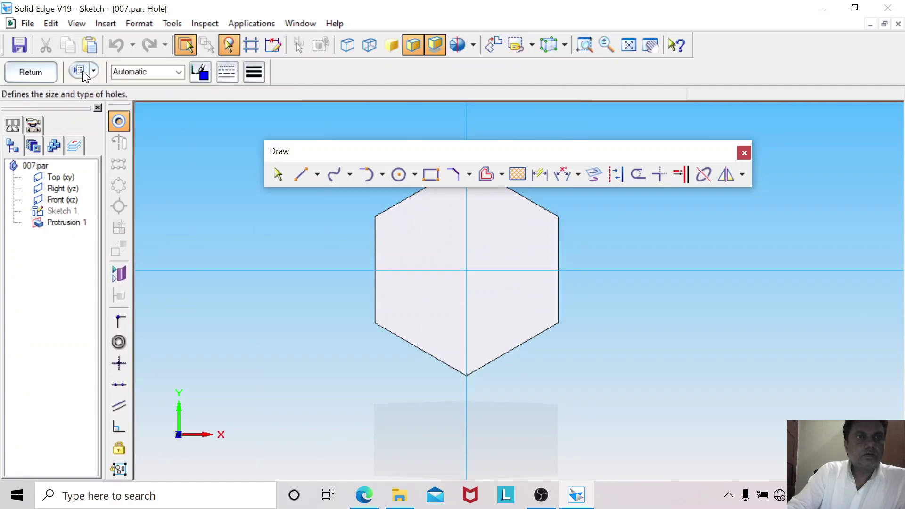
left_click(383, 172)
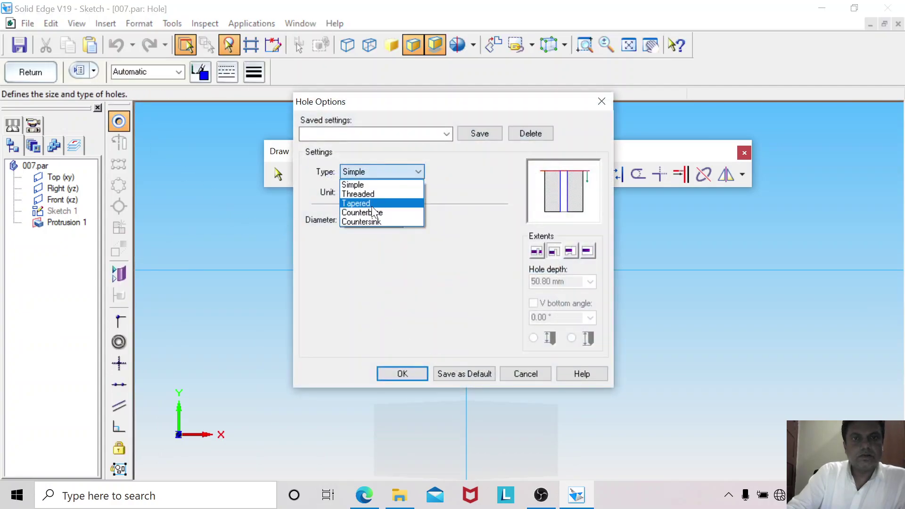
left_click(368, 196)
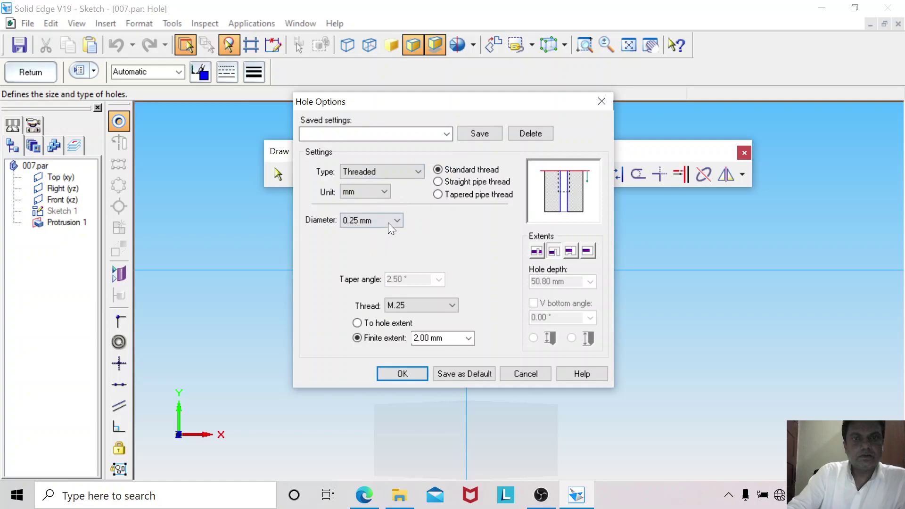
left_click(390, 223)
left_click_drag(398, 267, 394, 312)
left_click(358, 282)
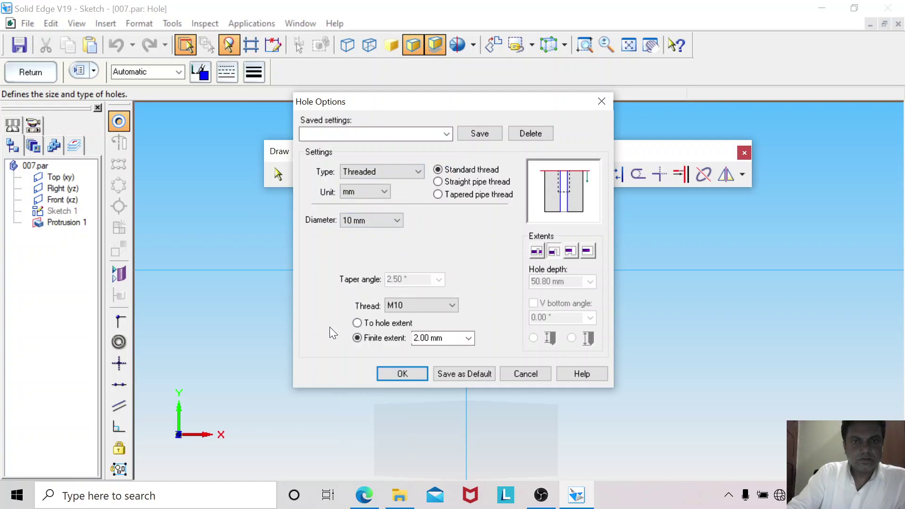
left_click(391, 324)
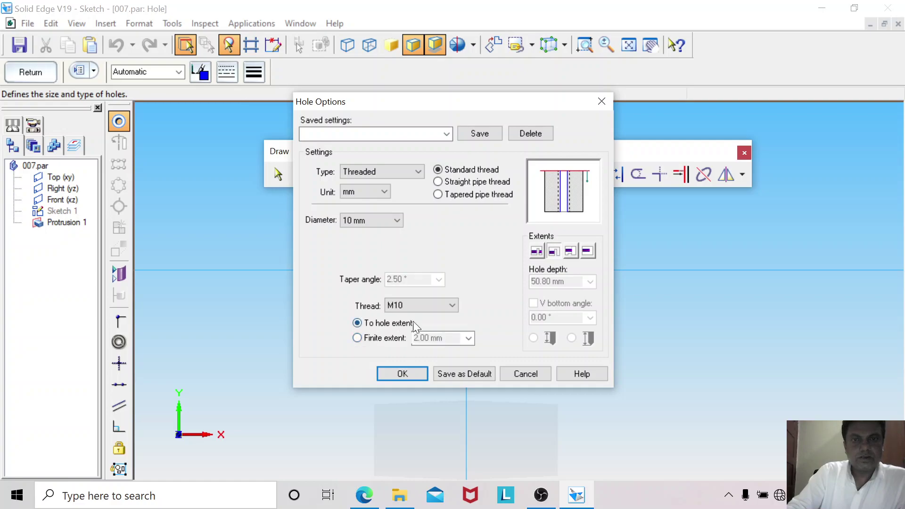
left_click(408, 374)
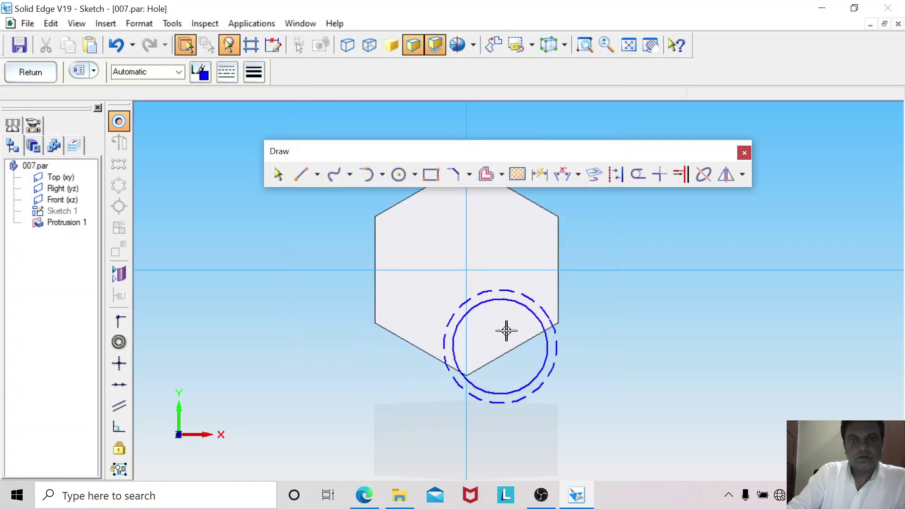
left_click(467, 269)
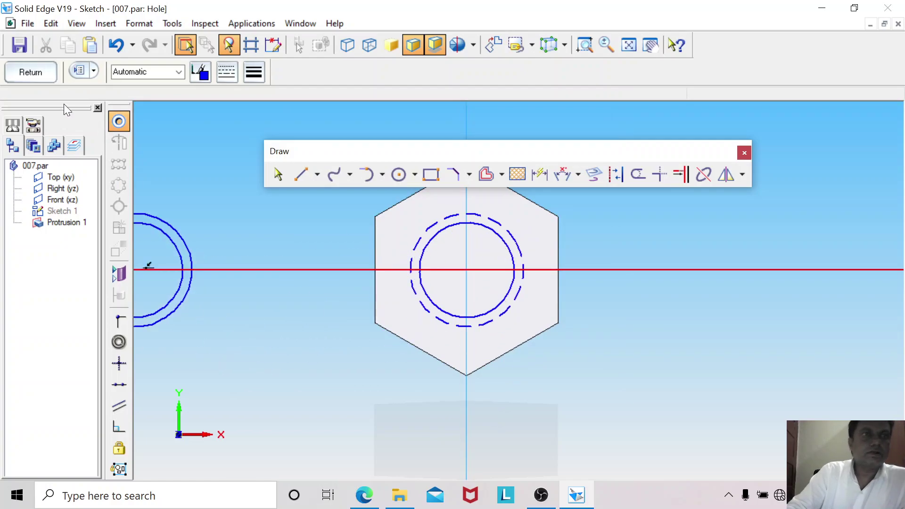
left_click(40, 71)
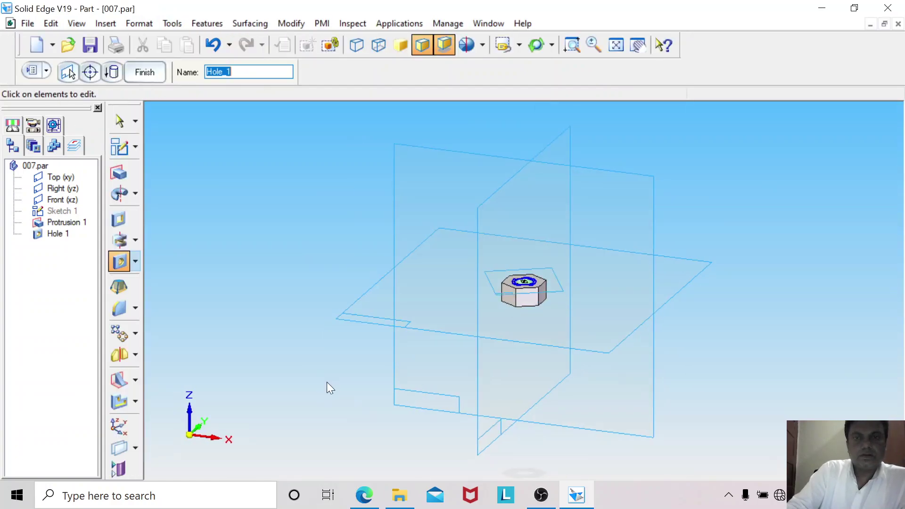
Start a sketch on the Right (yz) plane and dock the Draw toolbar beside the model area.
left_click(121, 148)
left_click(488, 440)
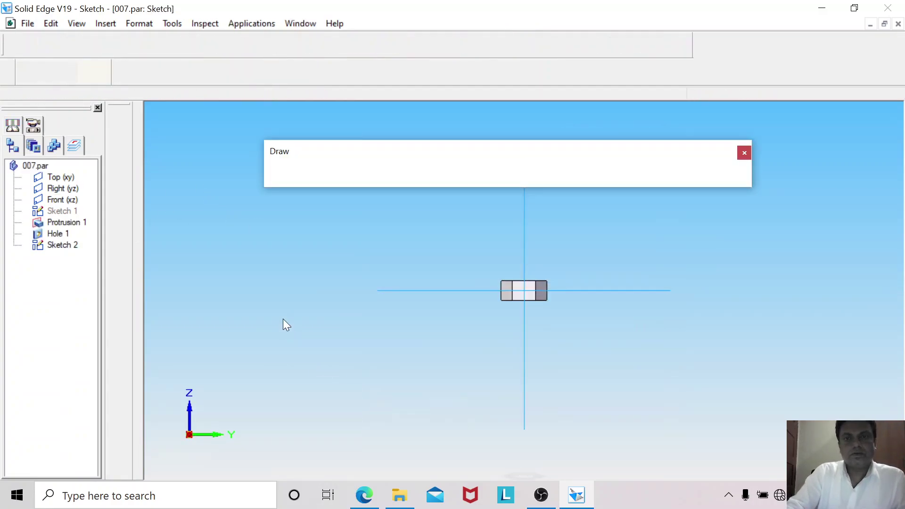
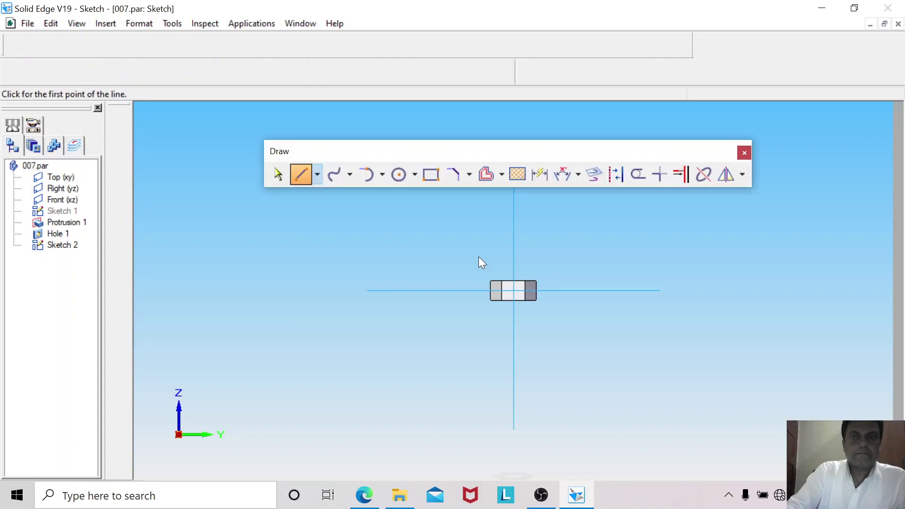
left_click_drag(478, 246, 565, 322)
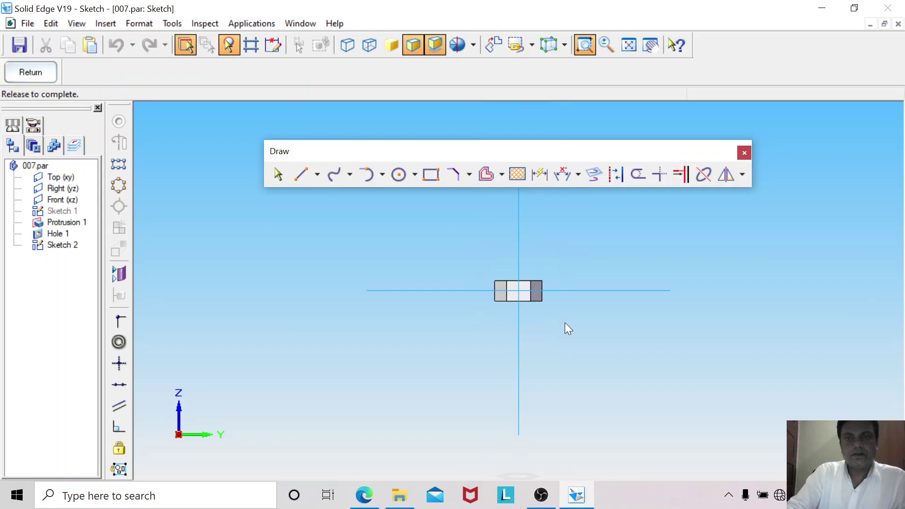
left_click_drag(375, 232, 642, 395)
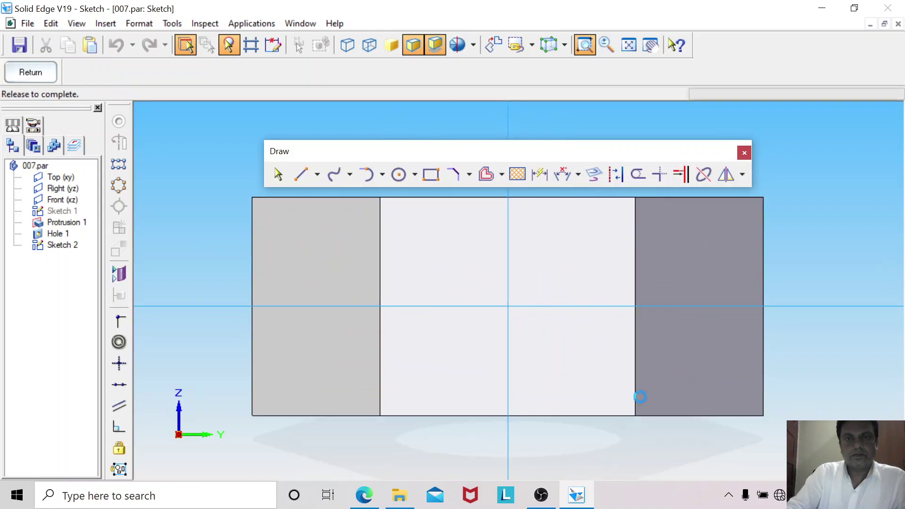
left_click_drag(358, 154, 158, 170)
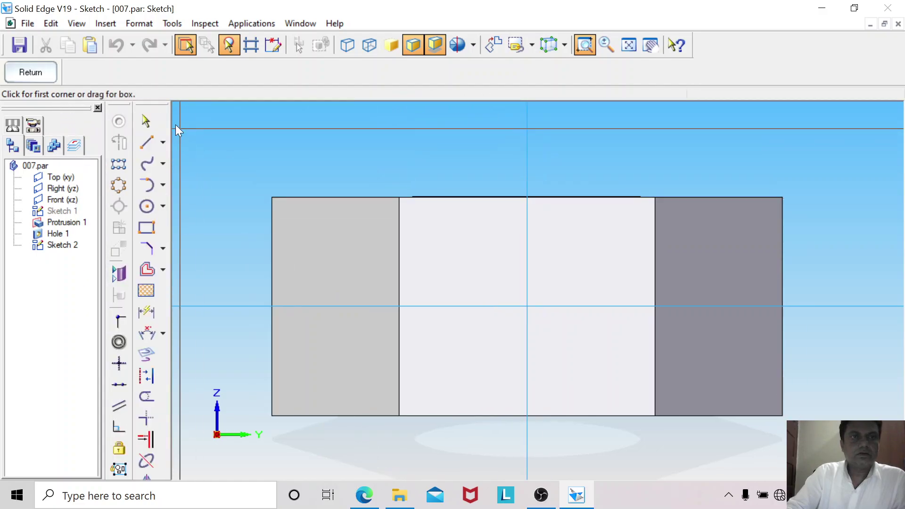
Draw a slanted line at about 22° across the nut's upper corner on the negative Y side.
left_click(146, 142)
left_click(246, 218)
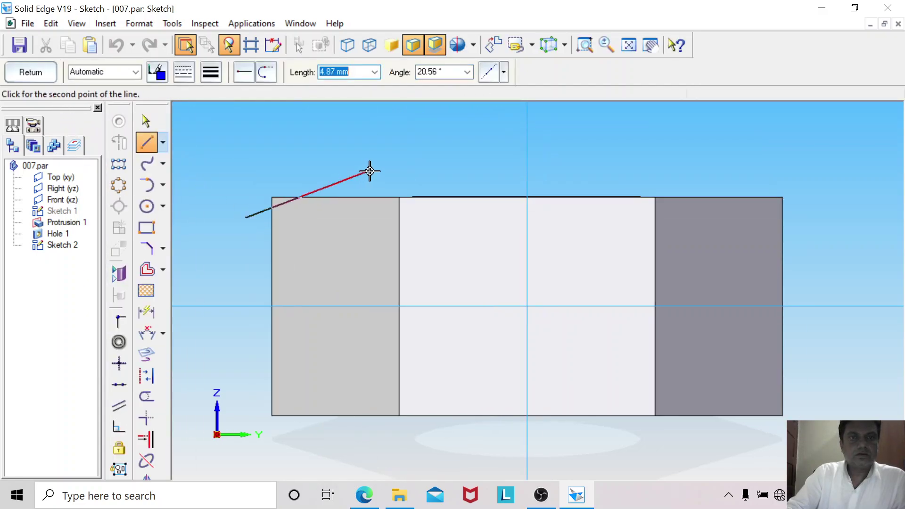
left_click(440, 140)
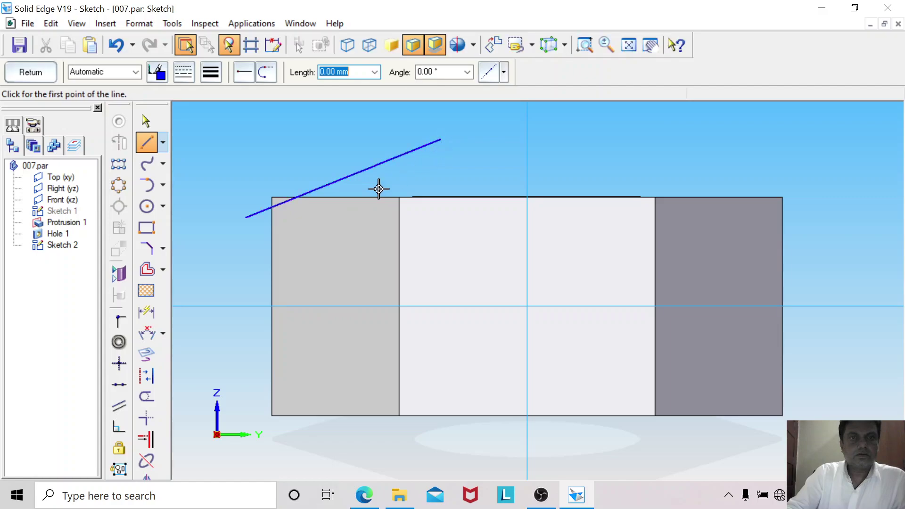
Dimension the angle between the slanted line and the nut's top edge, and set it to 30°.
left_click(146, 335)
left_click(410, 152)
left_click(432, 198)
left_click(436, 167)
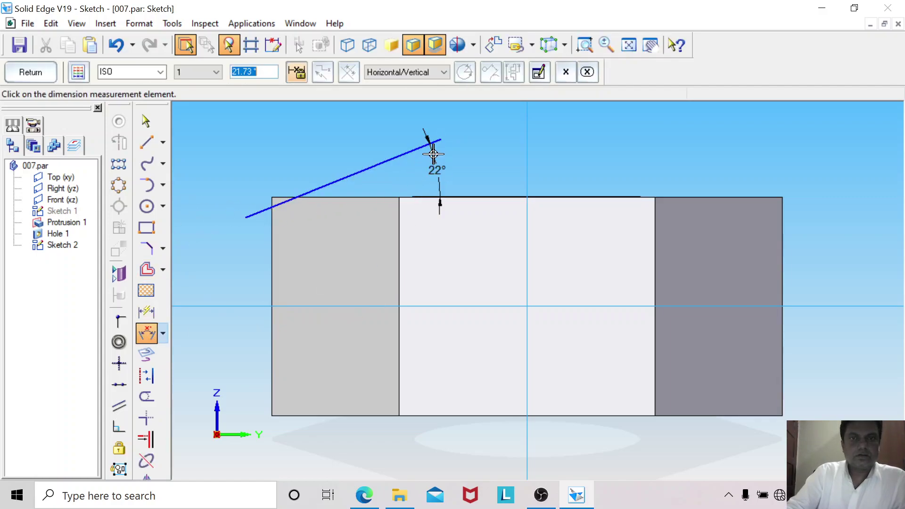
type("30")
key("Return")
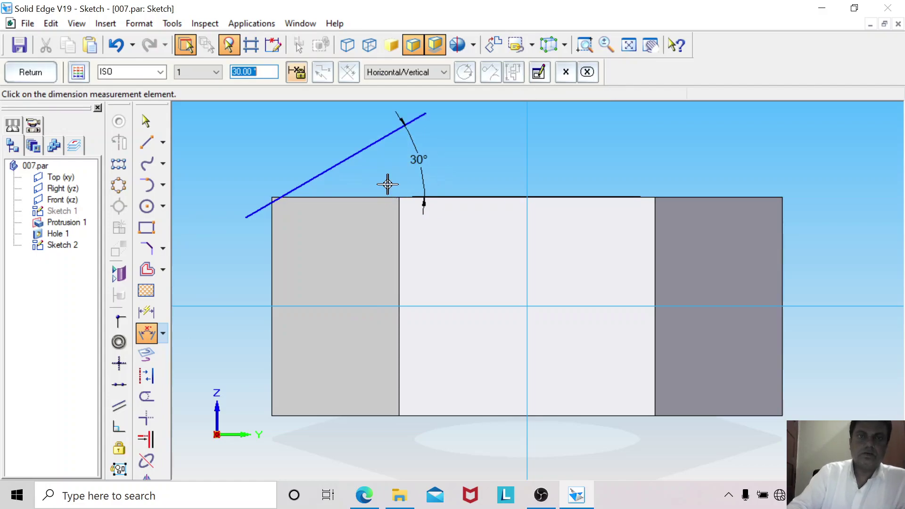
Shift the 30° line slightly so it cuts deeper across the nut's upper corner.
left_click(146, 121)
left_click_drag(259, 210, 261, 221)
left_click(214, 178)
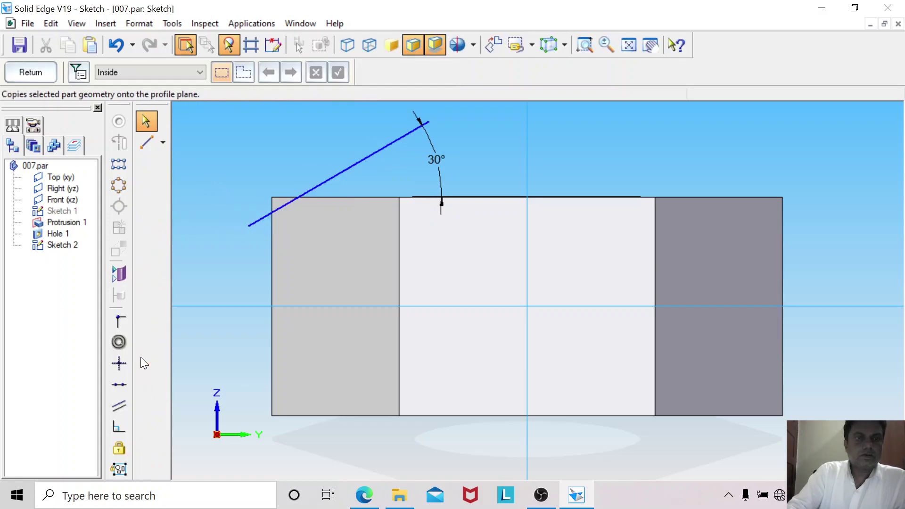
Include the vertical reference plane line through the nut's centre in the sketch, and exit the sketch.
left_click(146, 355)
left_click(528, 162)
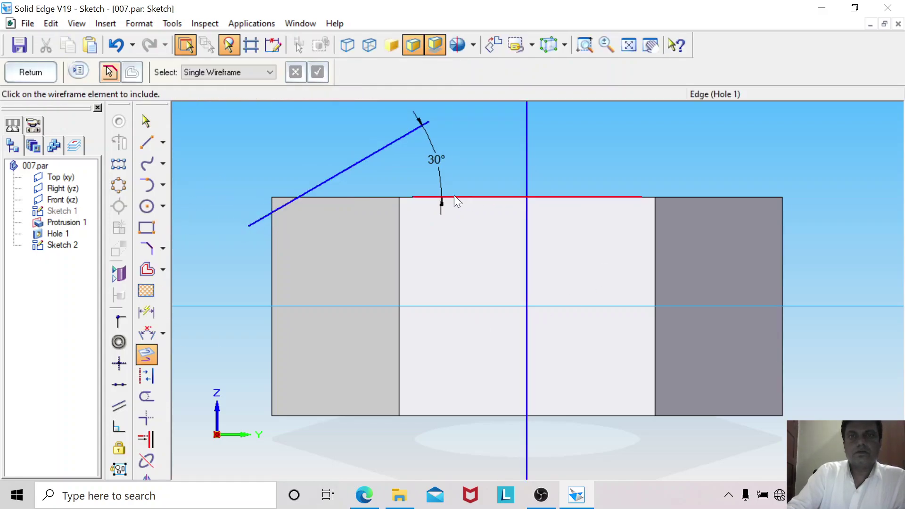
left_click(630, 46)
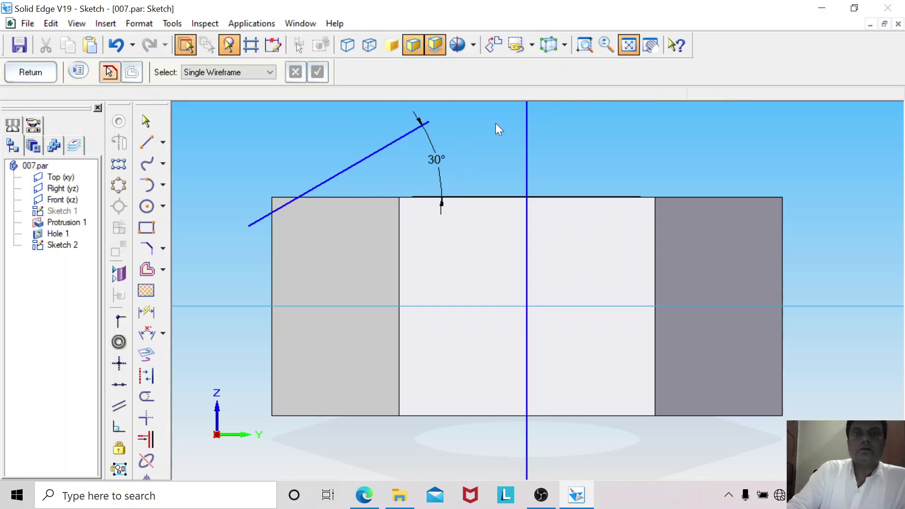
left_click(31, 72)
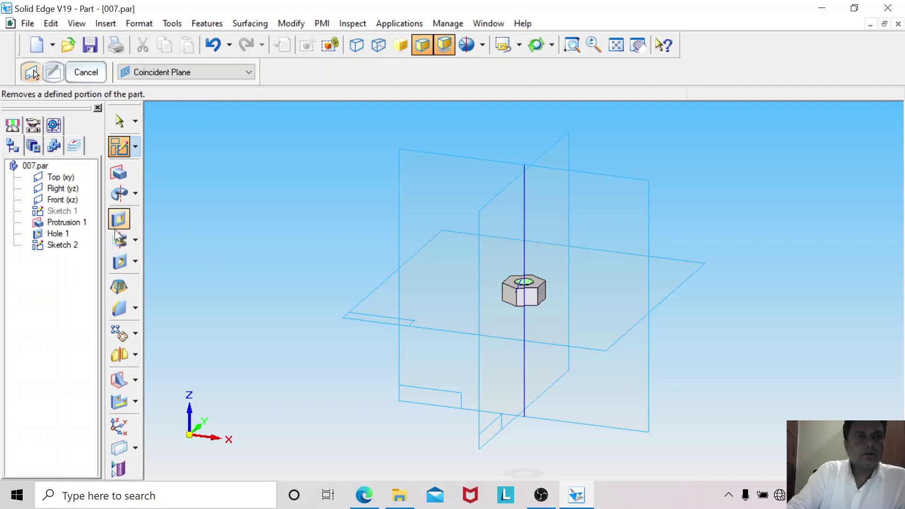
Make a 360° revolved cutout from the slanted sketch line about the nut's vertical centre axis, removing the material outside the line at the upper corners.
left_click(120, 241)
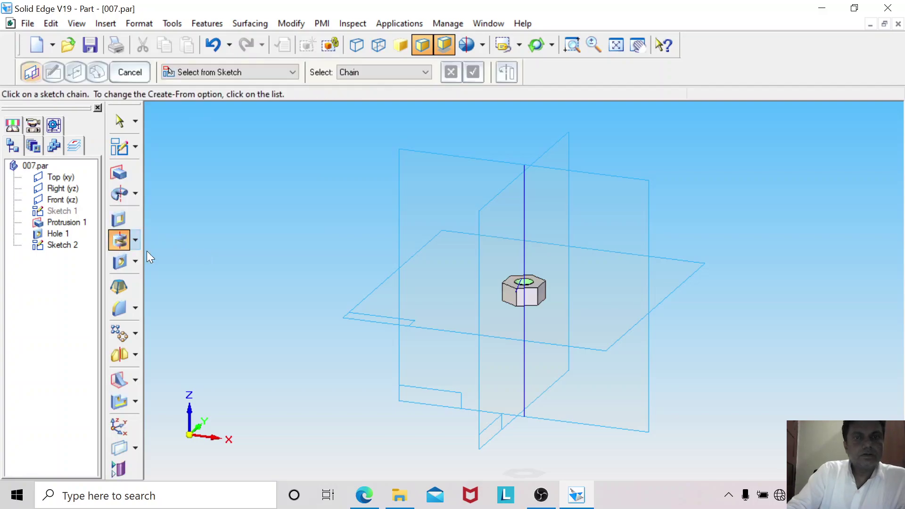
left_click(572, 45)
left_click_drag(498, 198, 556, 345)
key("Escape")
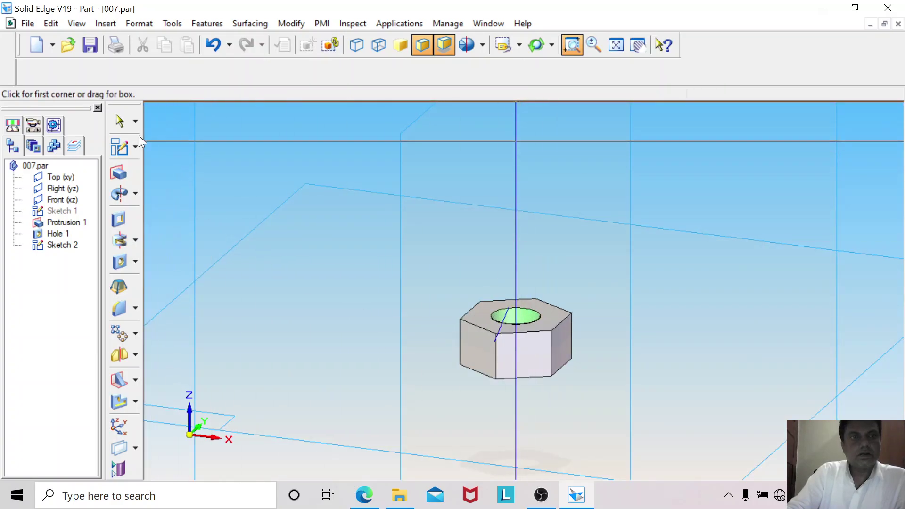
left_click(122, 240)
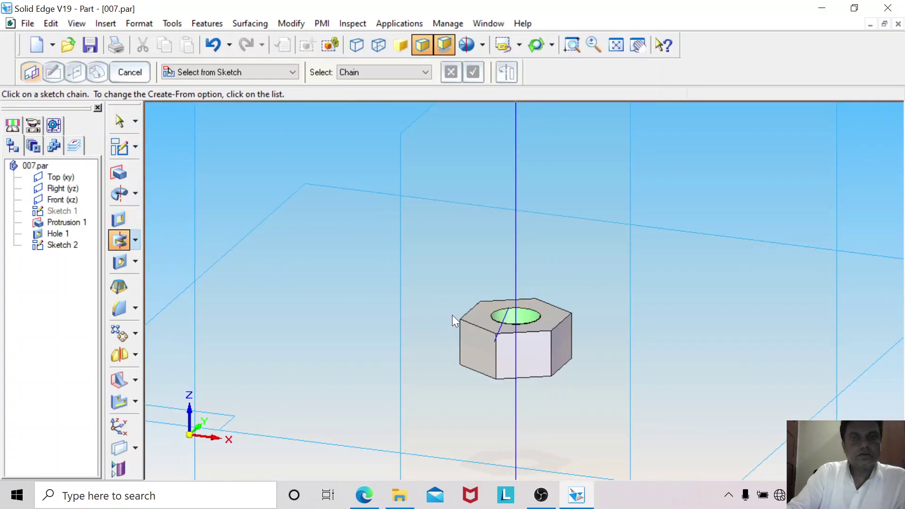
left_click(502, 323)
right_click(472, 292)
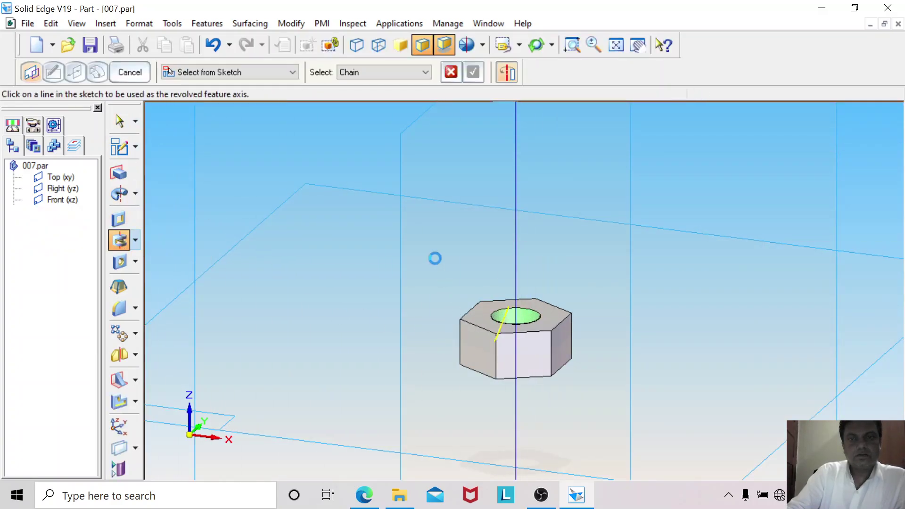
left_click(516, 248)
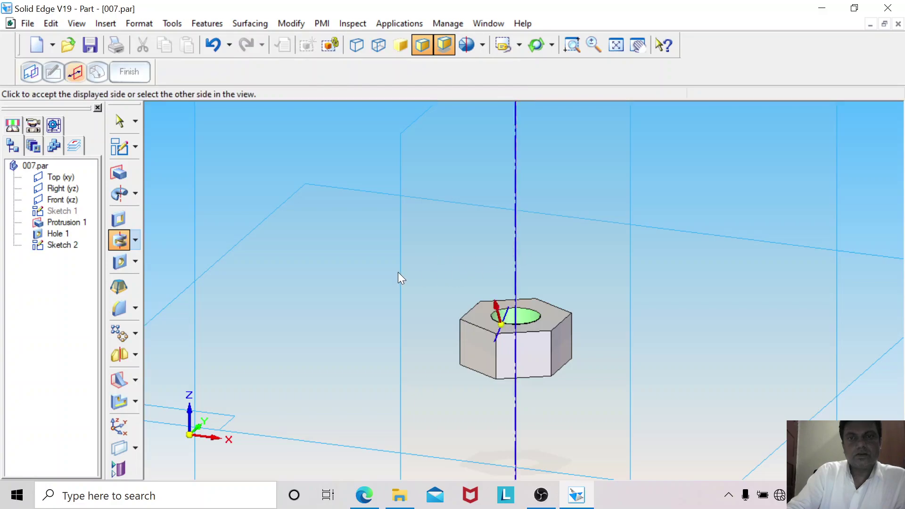
left_click(357, 291)
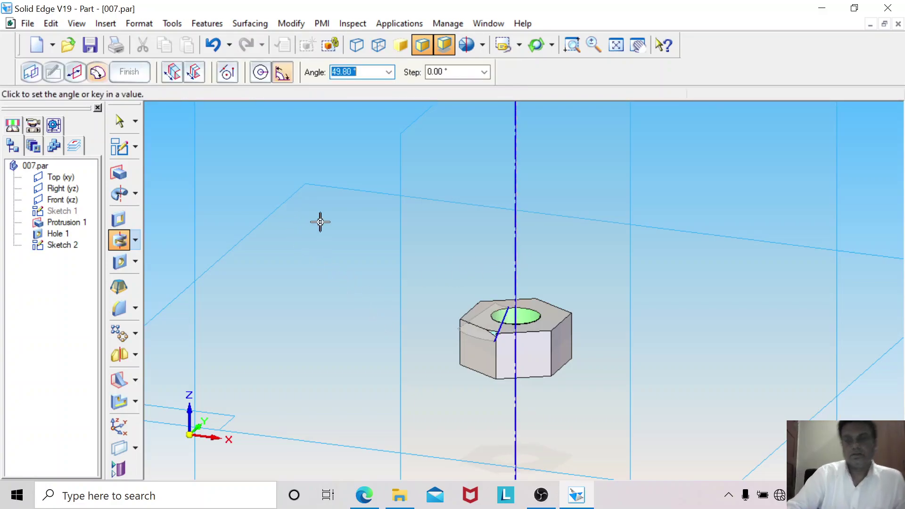
type("3")
key("Return")
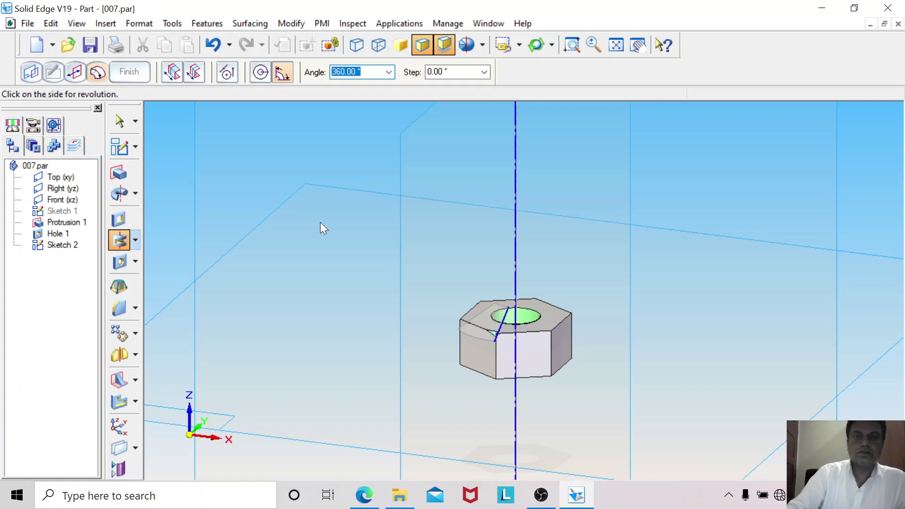
left_click(321, 222)
left_click(120, 122)
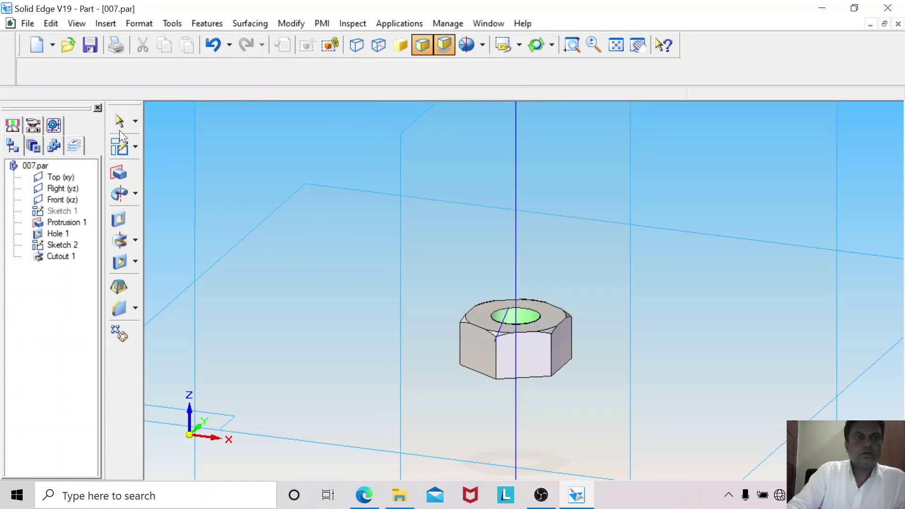
Hide the chamfer sketch and all reference planes so that only the nut body is shown.
right_click(503, 319)
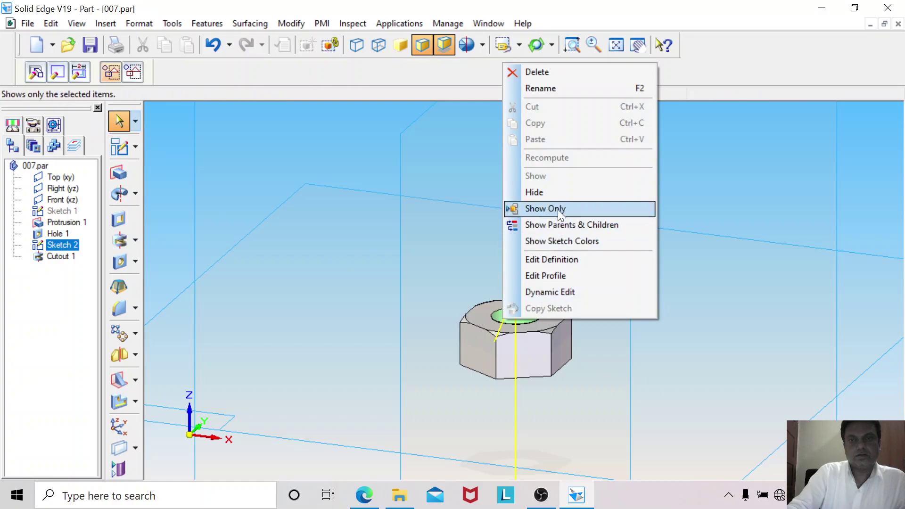
left_click(551, 192)
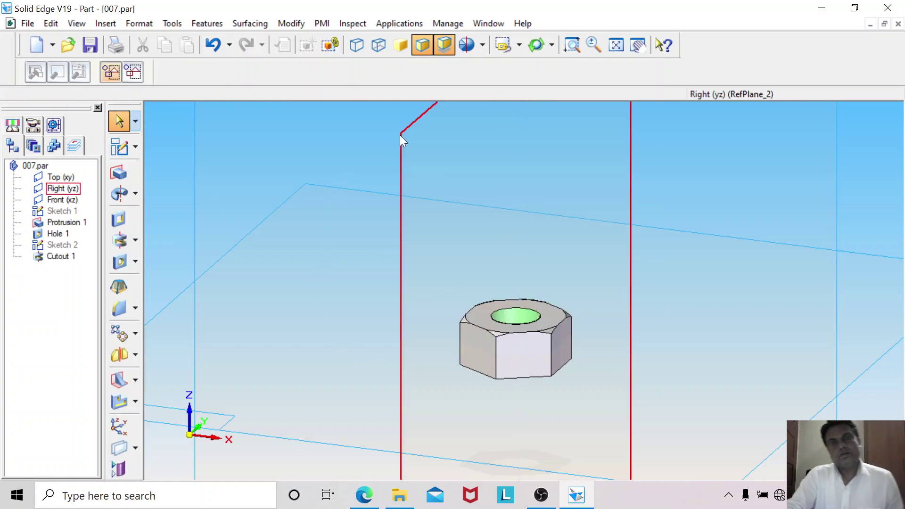
left_click(616, 45)
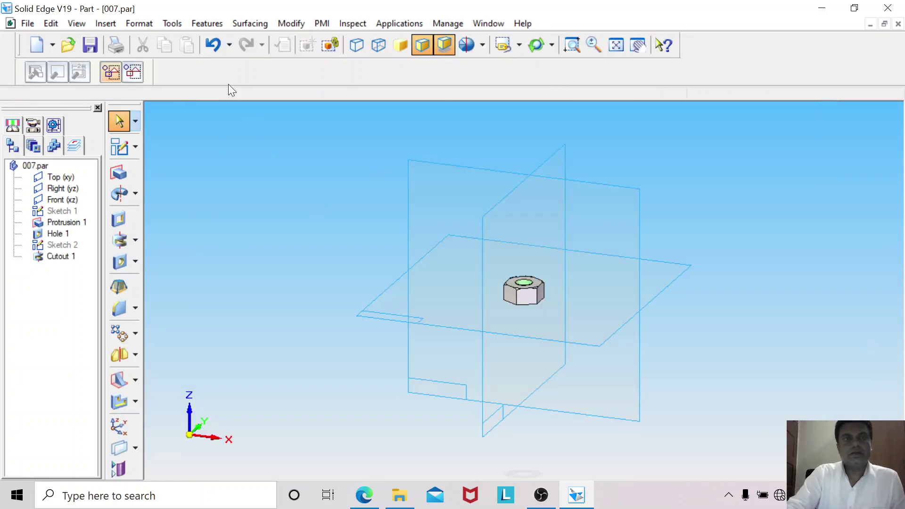
left_click(171, 26)
mouse_move(210, 278)
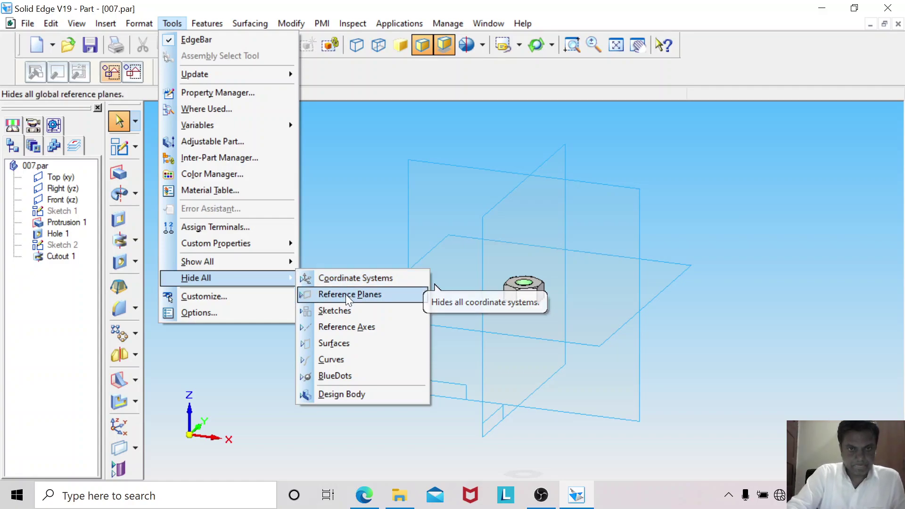
left_click(346, 294)
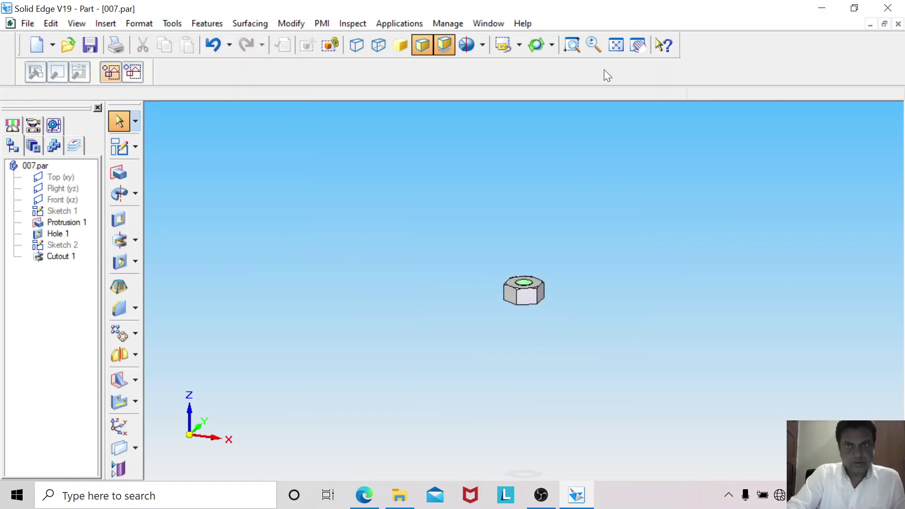
Fit the finished nut in the view and save the part.
left_click(614, 47)
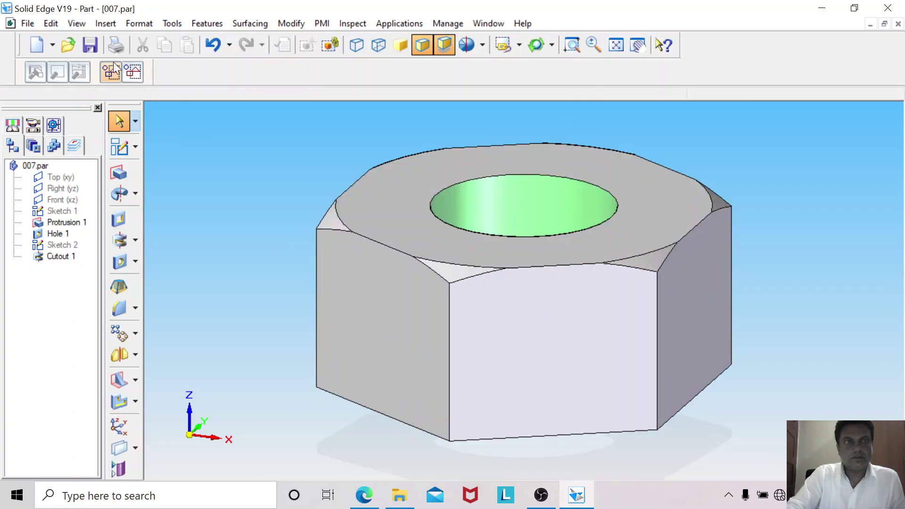
left_click(26, 24)
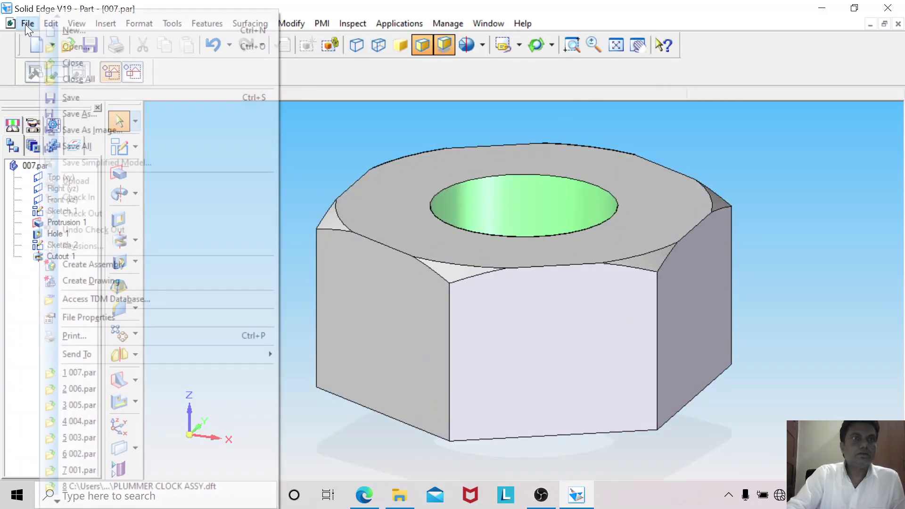
left_click(55, 98)
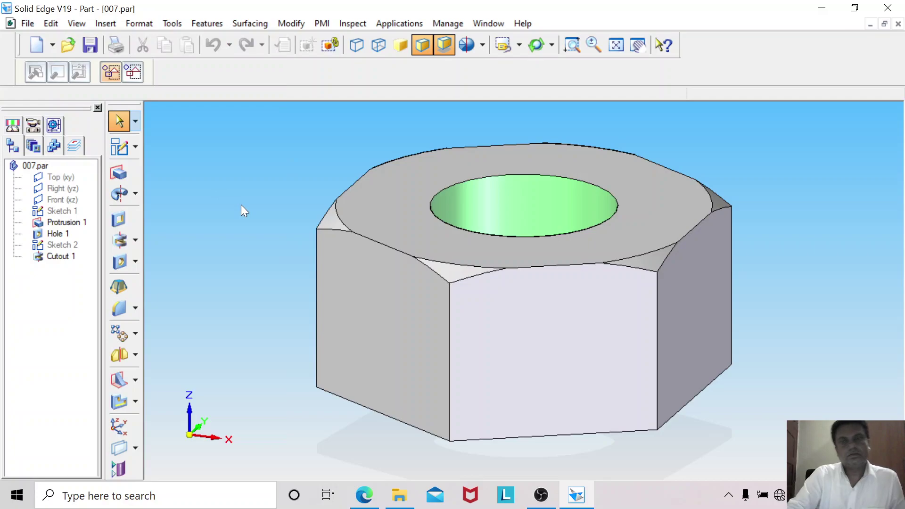
Check part 8 in the A11.pdf drawing, return to Solid Edge, and save a copy of the nut as 008.par.
left_click(575, 499)
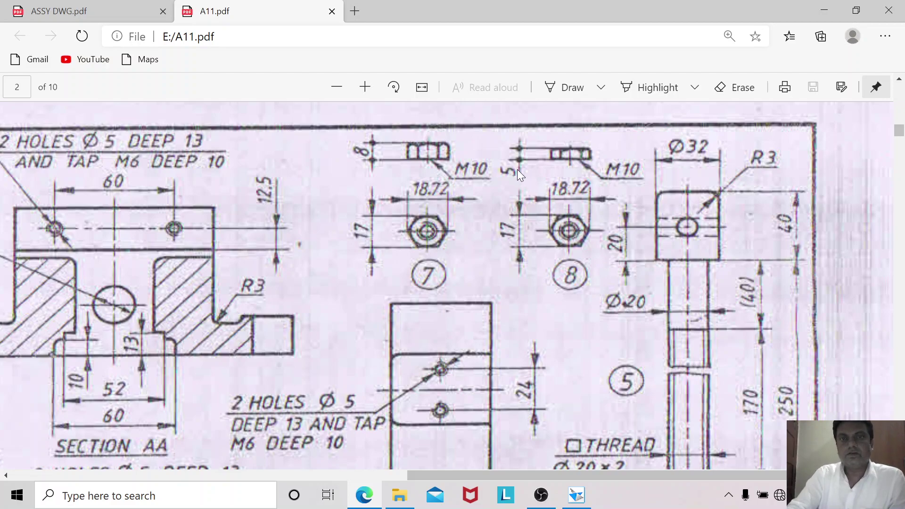
mouse_move(580, 502)
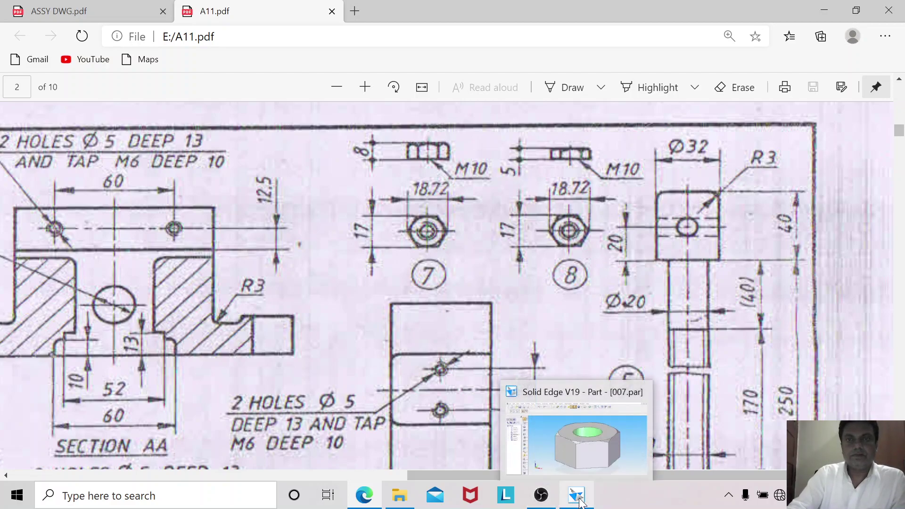
left_click(581, 503)
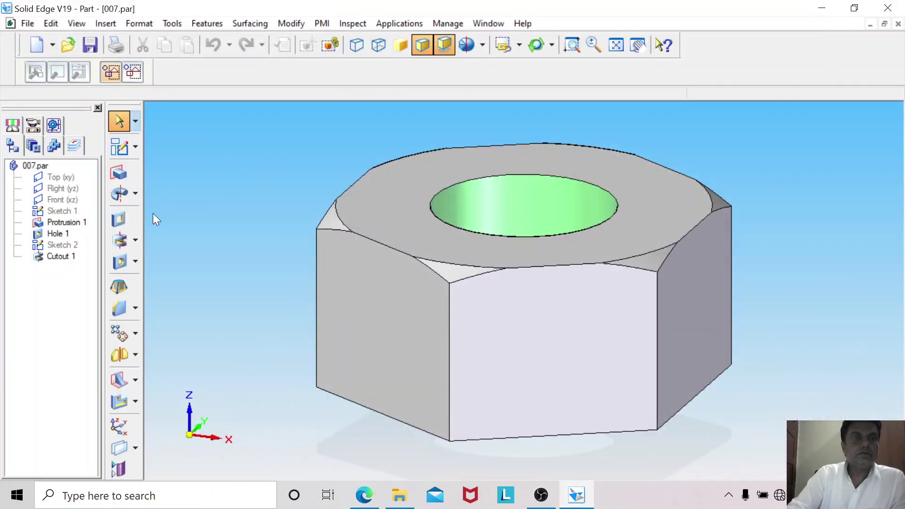
left_click(24, 22)
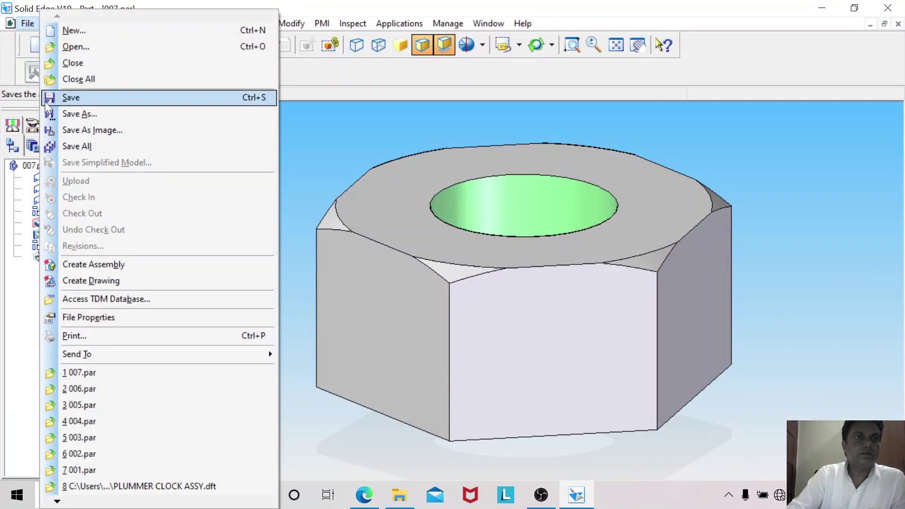
left_click(72, 115)
left_click(364, 302)
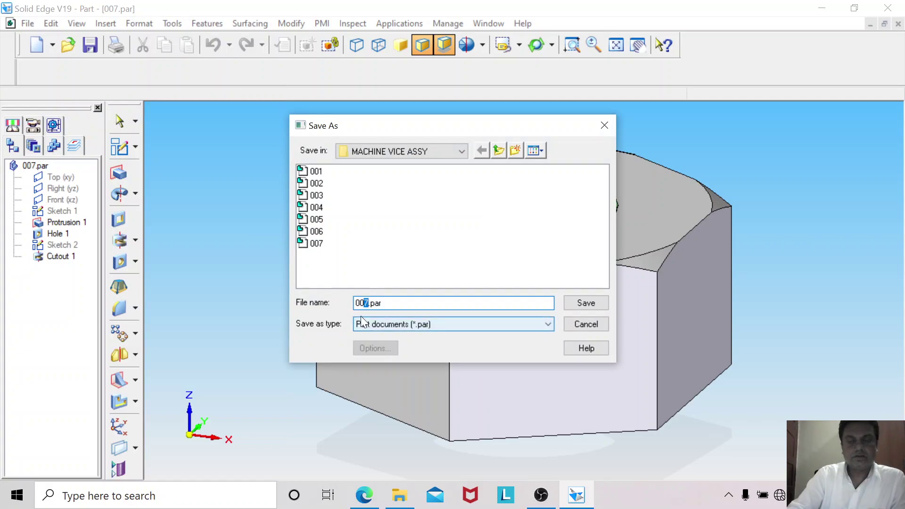
key("Return")
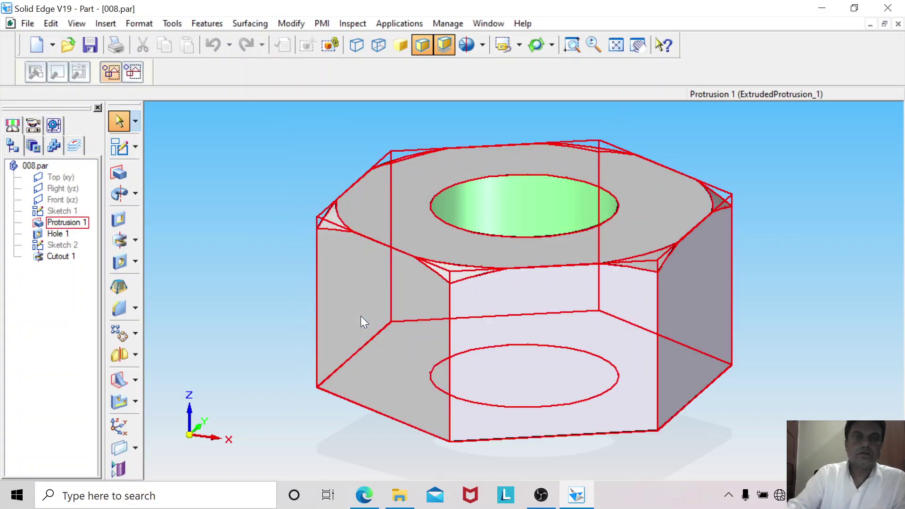
Look up item 8 in the A11.pdf parts list, then title the part LOCK NUT and update its document number in the file properties.
left_click(361, 491)
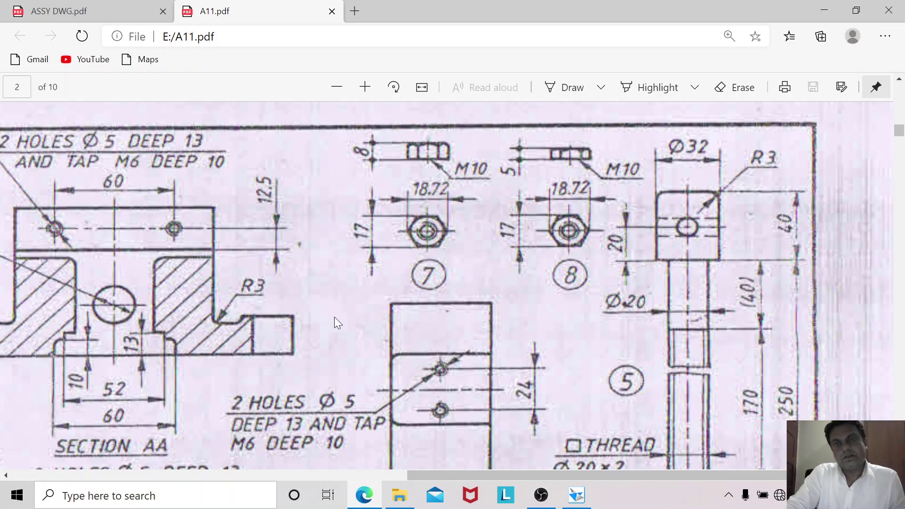
scroll(336, 322, "down", 10)
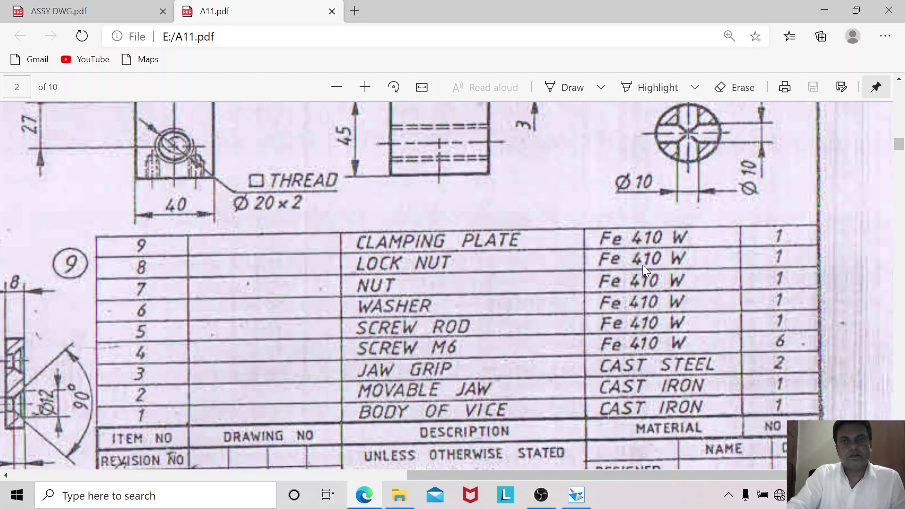
left_click(576, 495)
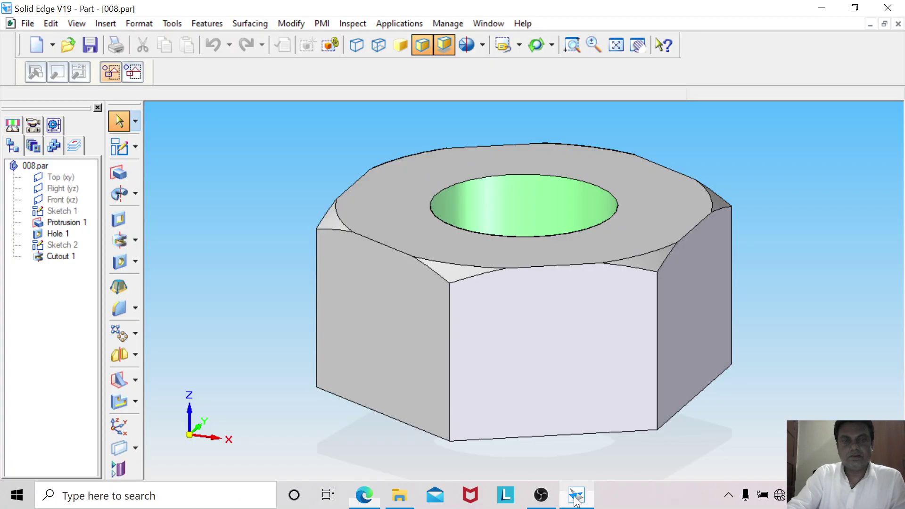
left_click(29, 26)
left_click(88, 317)
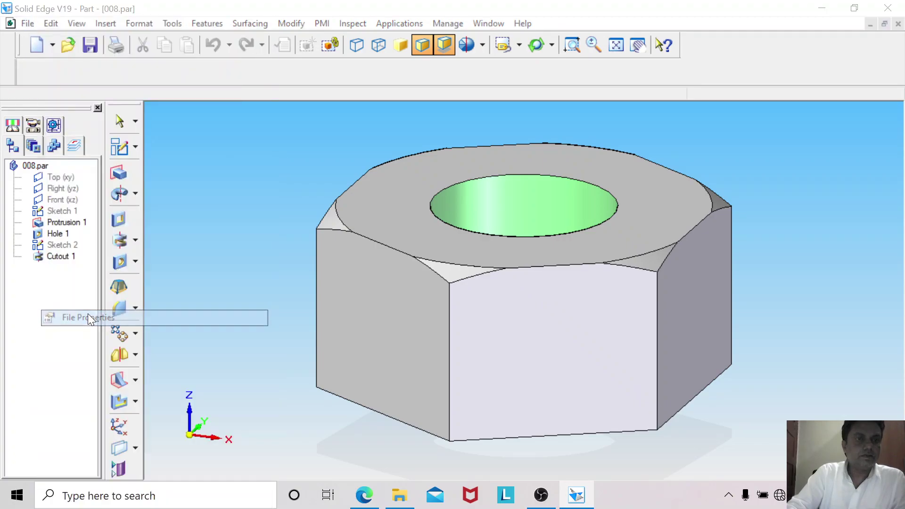
left_click(69, 38)
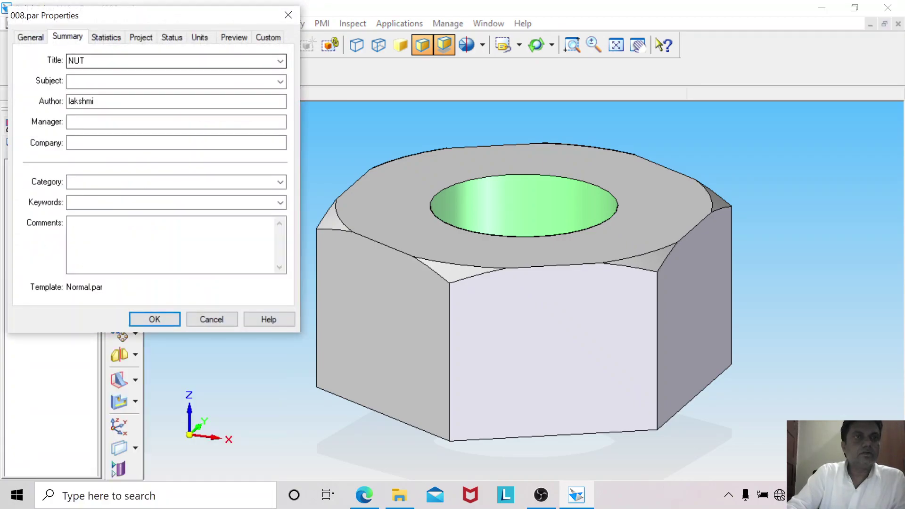
key("Tab")
type("LOC")
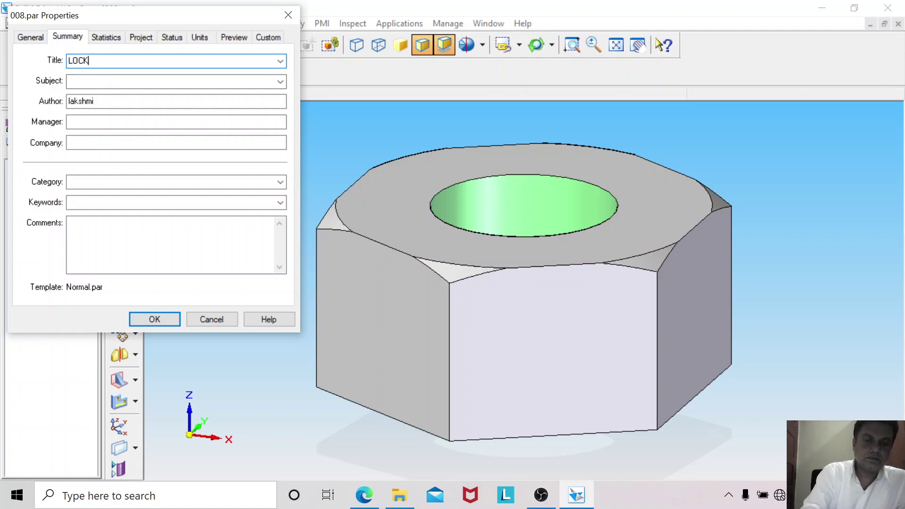
left_click(140, 37)
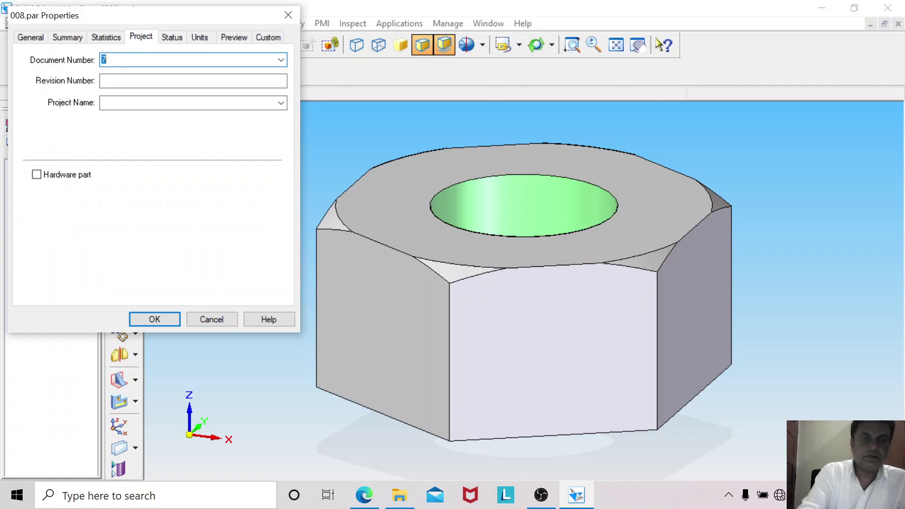
left_click(168, 315)
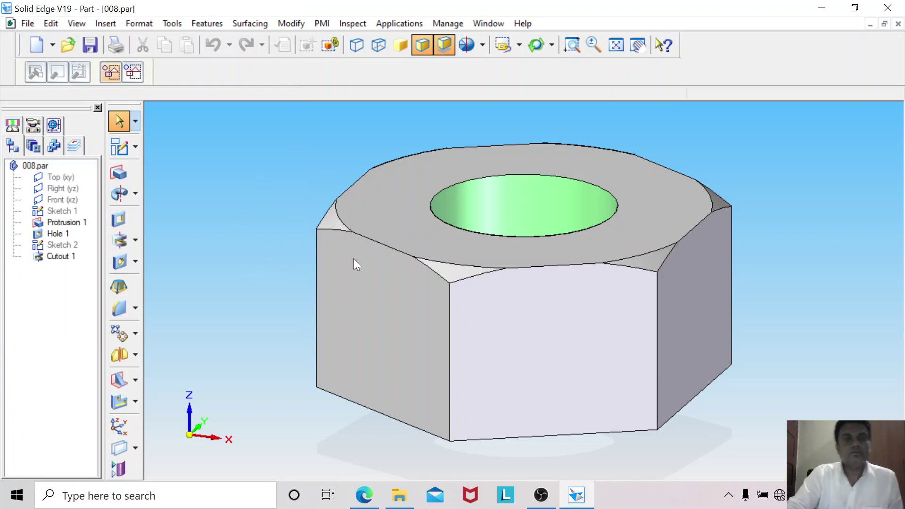
Delete the revolved chamfer cutout and set the hexagonal protrusion's thickness to 5 mm.
right_click(64, 257)
left_click(98, 199)
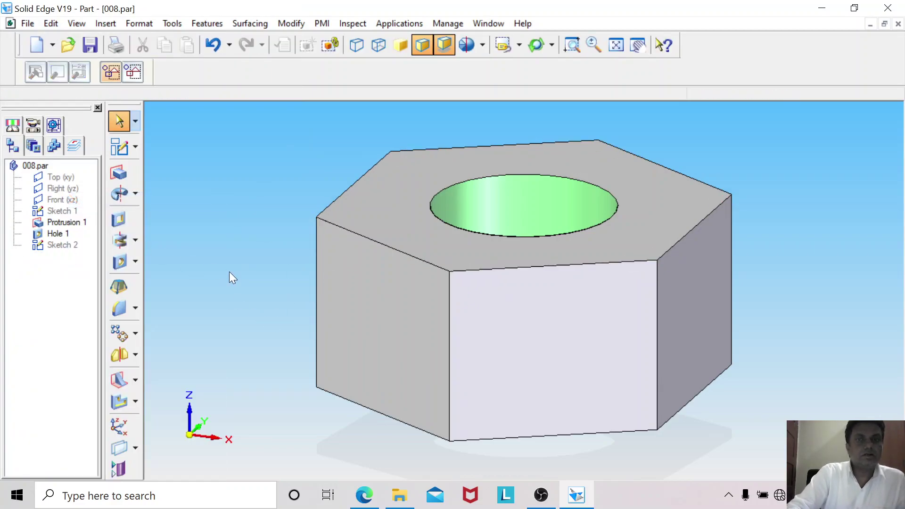
right_click(69, 222)
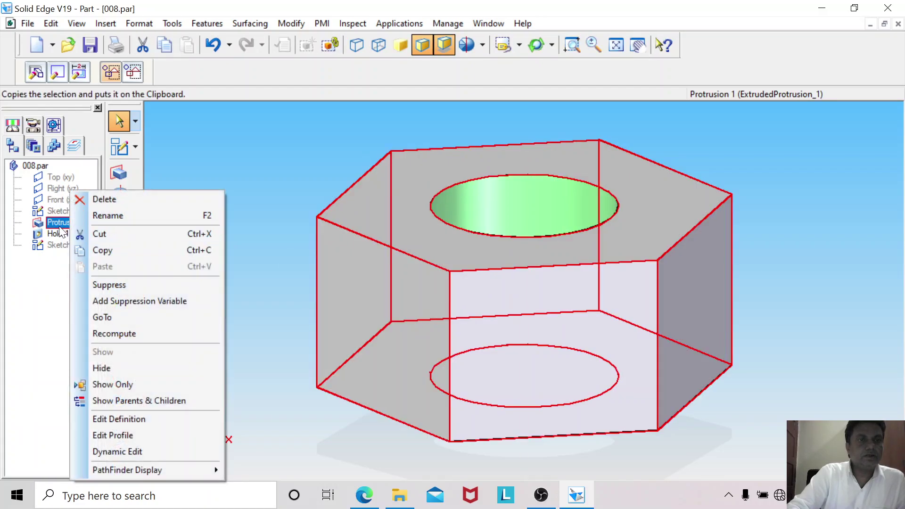
left_click(114, 418)
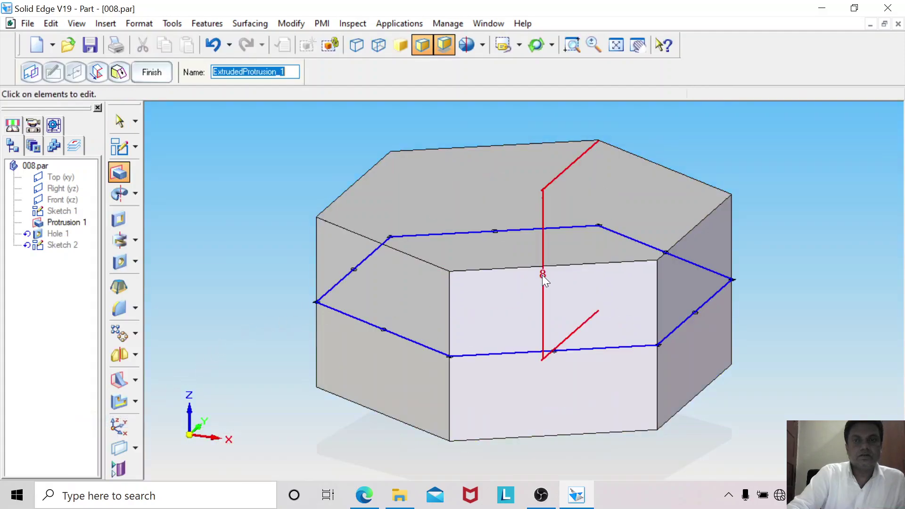
left_click(542, 275)
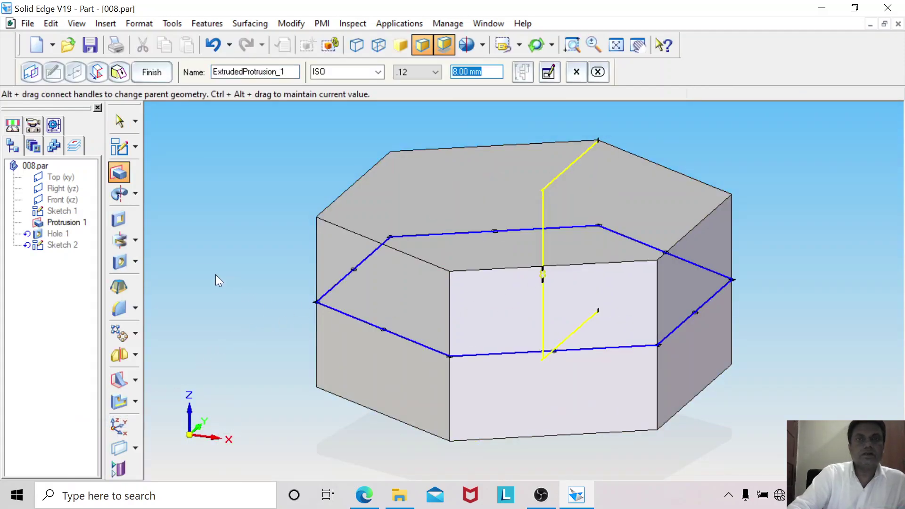
key("Return")
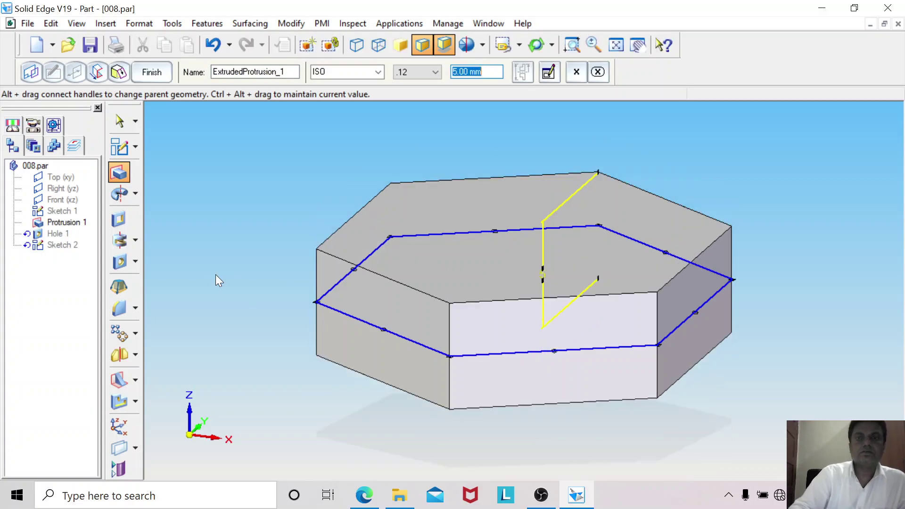
Finish the protrusion edit and show all reference planes around the lock nut.
left_click(222, 269)
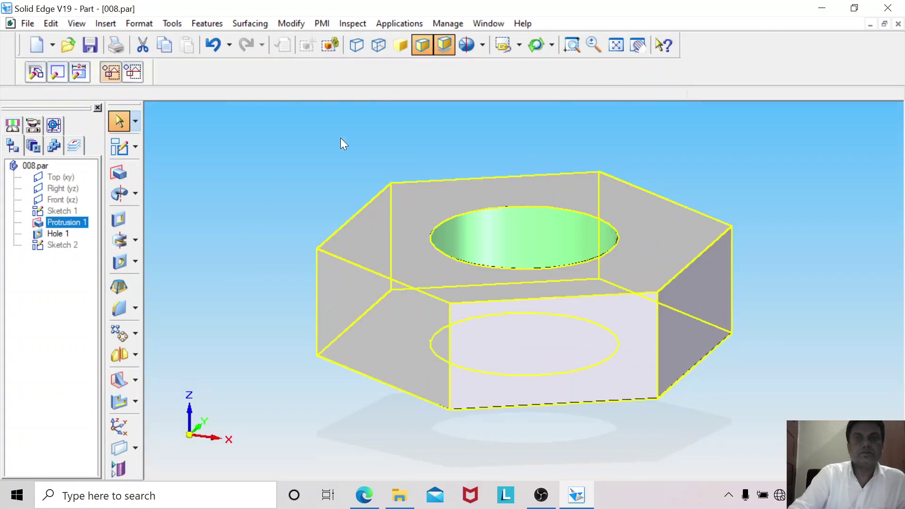
left_click(620, 47)
left_click(291, 165)
left_click(546, 42)
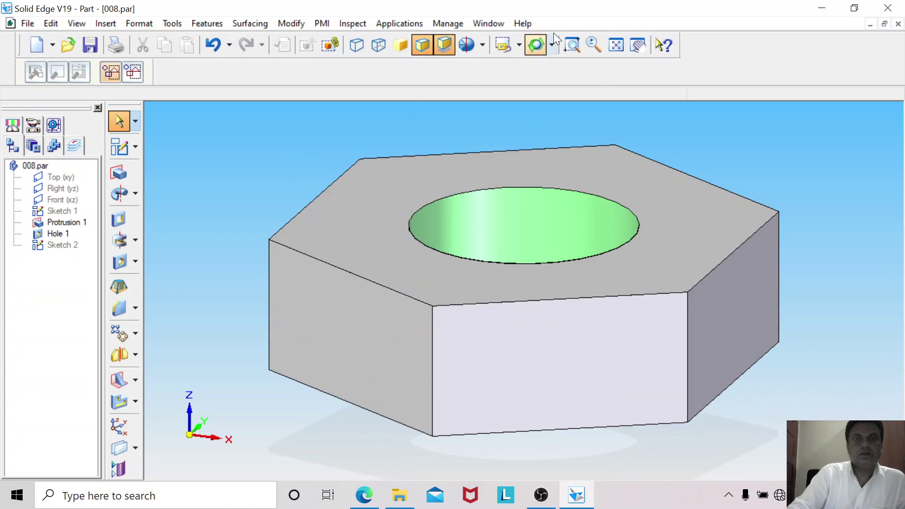
left_click(171, 23)
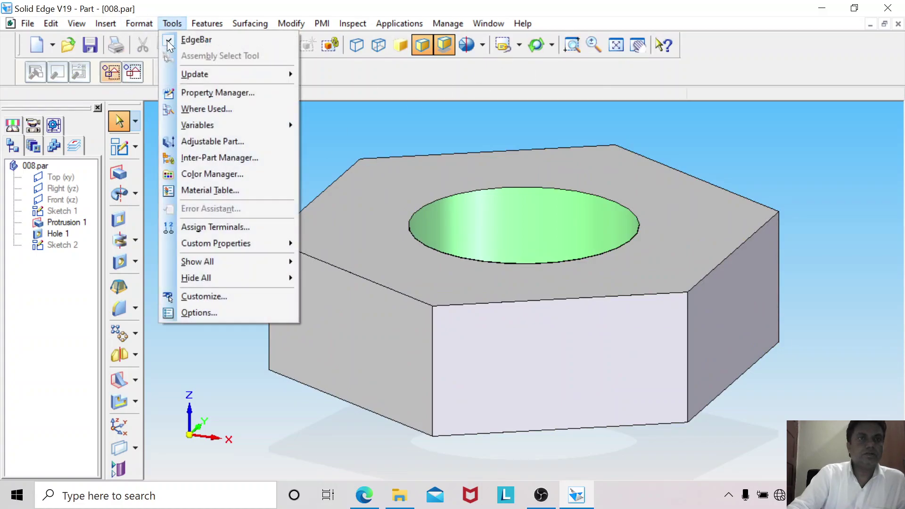
mouse_move(197, 262)
left_click(335, 278)
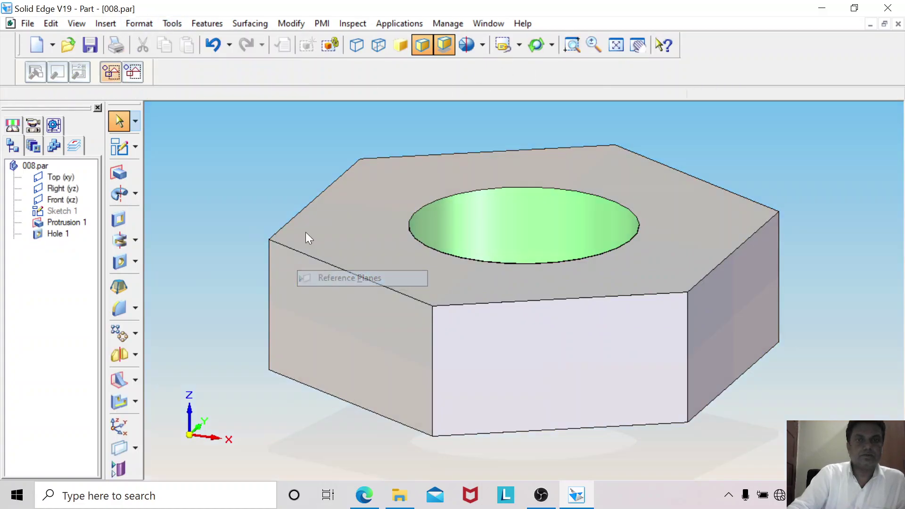
left_click(615, 45)
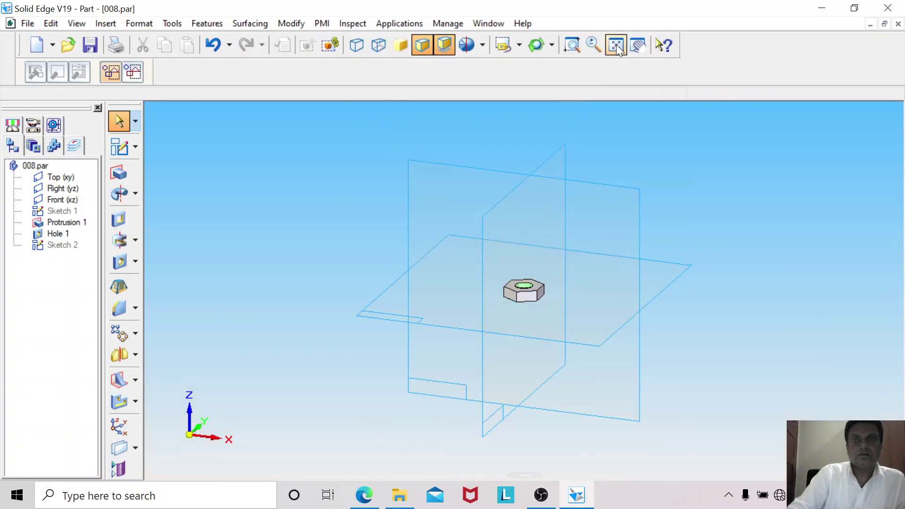
Start a sketch on the Right (yz) plane and draw a slanted line across one upper corner of the nut's profile.
left_click(119, 147)
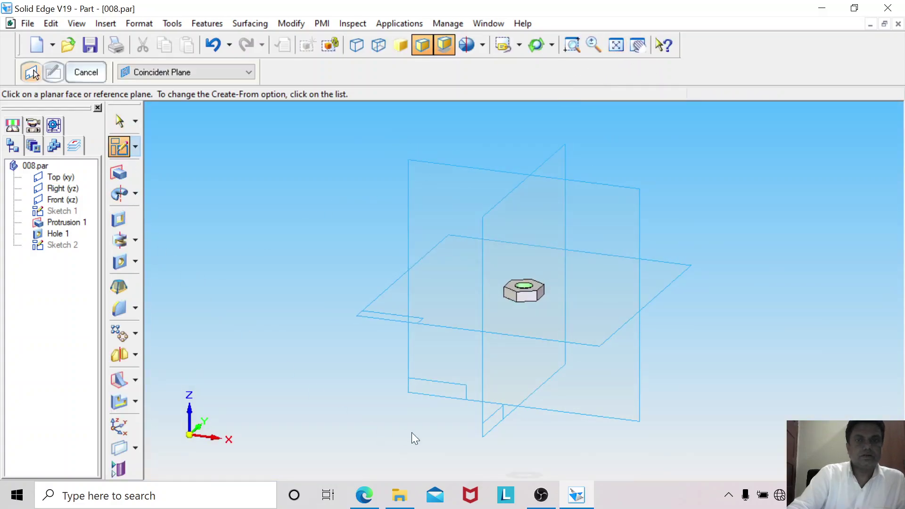
left_click(481, 431)
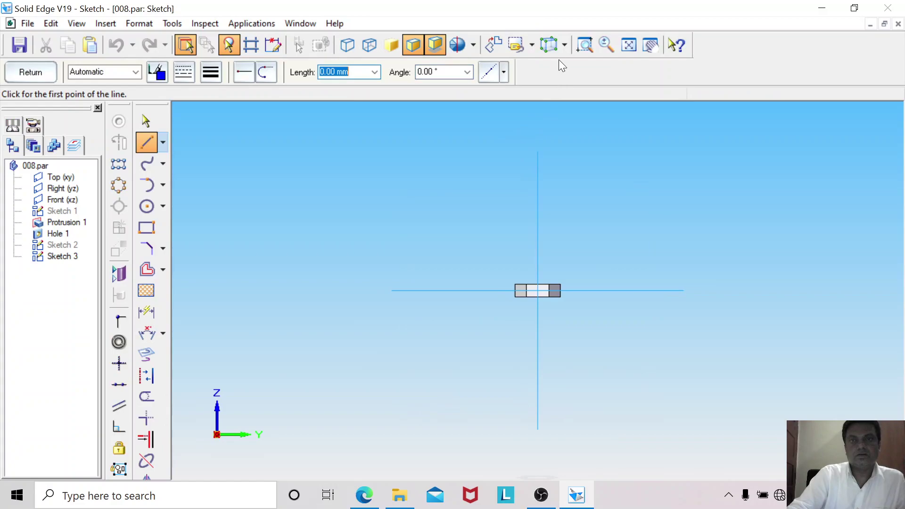
left_click(584, 44)
left_click_drag(503, 249, 578, 323)
left_click_drag(376, 237, 646, 388)
left_click(147, 142)
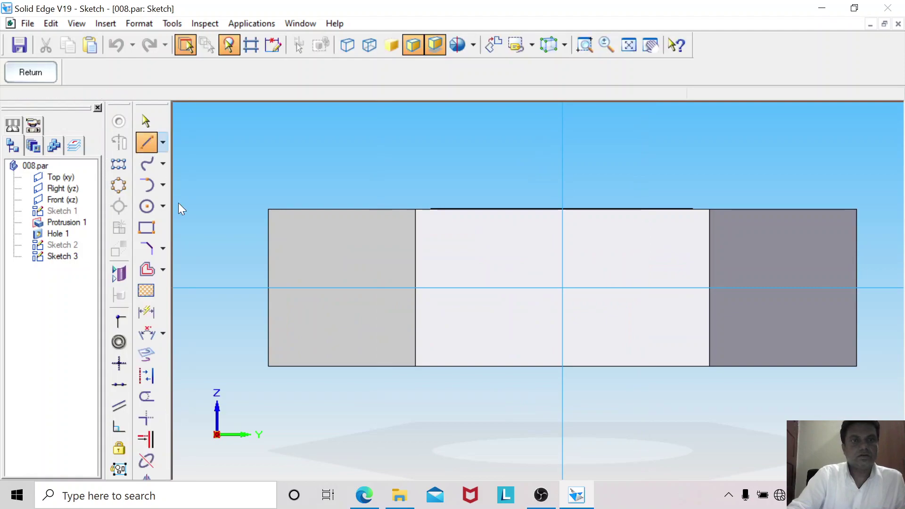
left_click(242, 249)
left_click(415, 145)
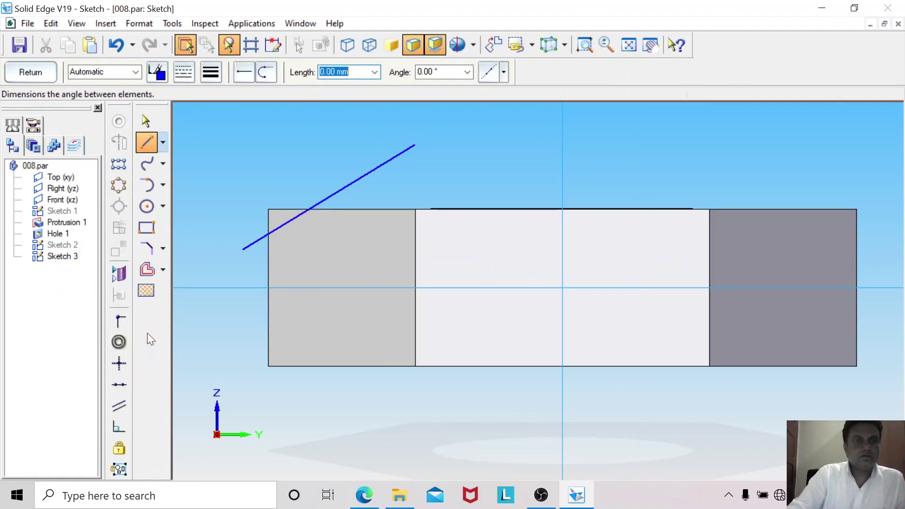
Dimension the slanted line's angle to the horizontal and set it to 30°.
left_click(147, 333)
left_click(359, 179)
left_click(371, 205)
left_click(411, 182)
type("30")
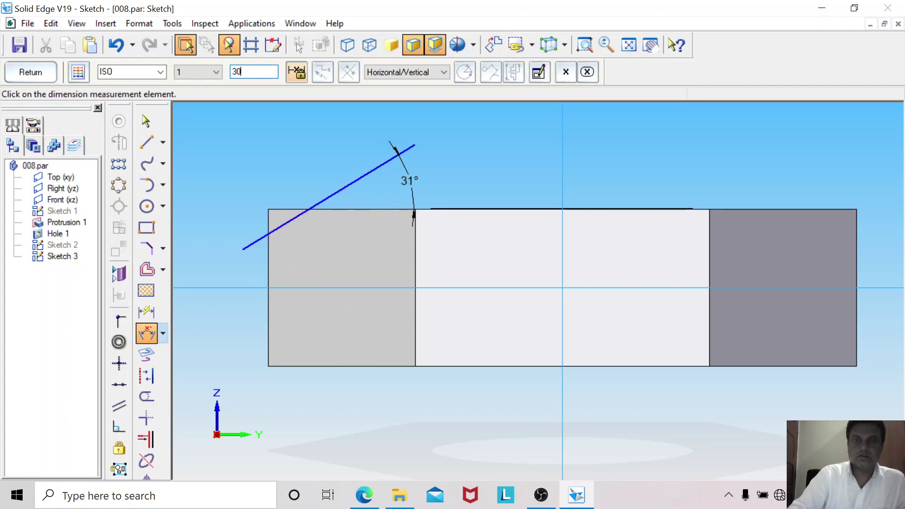
key("Return")
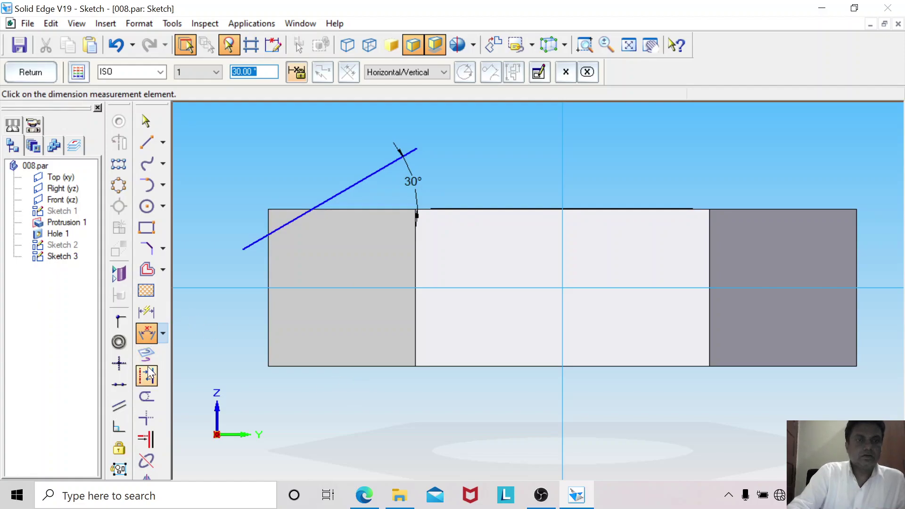
Include the vertical reference plane line through the nut's centre in the sketch and finish the sketch.
left_click(145, 353)
left_click(564, 170)
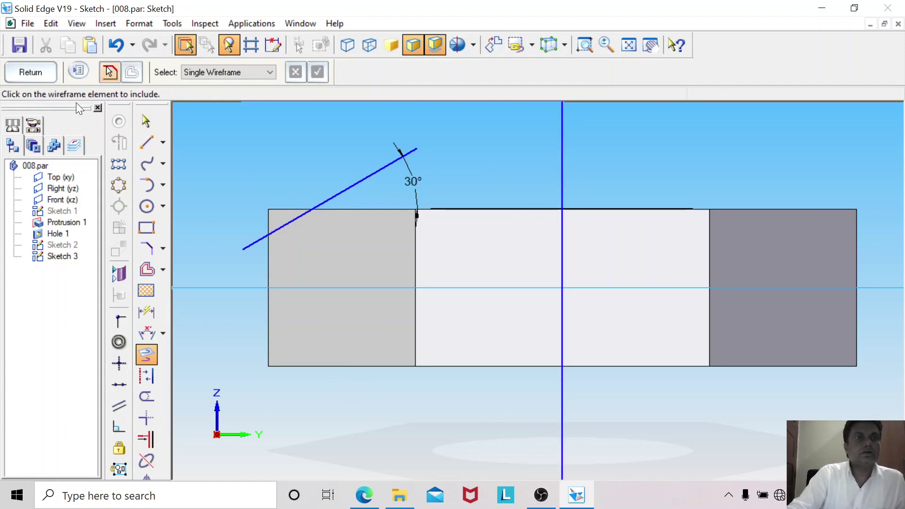
left_click(30, 72)
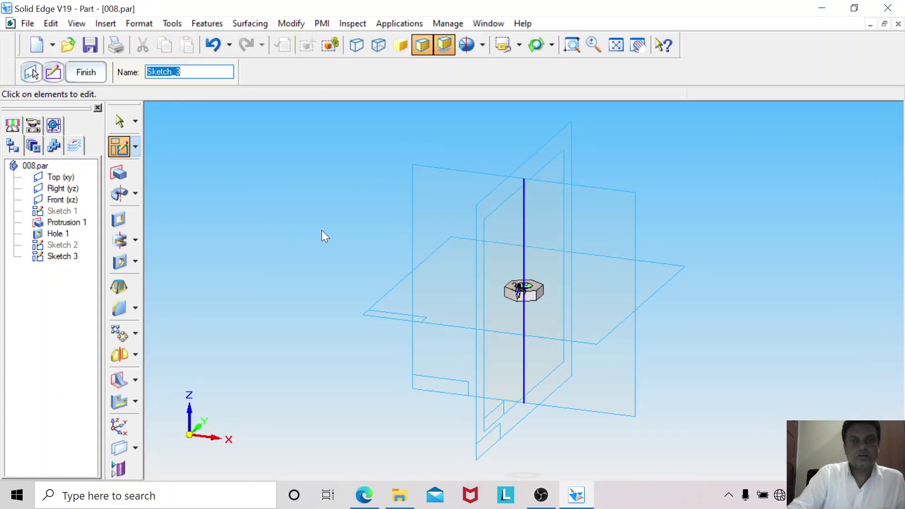
right_click(321, 236)
Make a 360° revolved cutout from the slanted line about the vertical centre line, removing the material outside it to chamfer the nut's upper corners.
left_click(572, 44)
left_click_drag(497, 264, 553, 313)
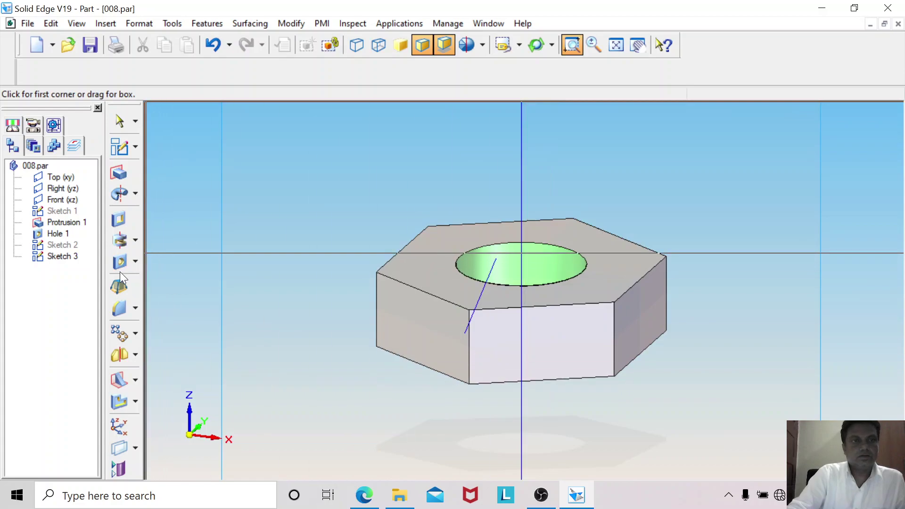
left_click(116, 247)
left_click(485, 290)
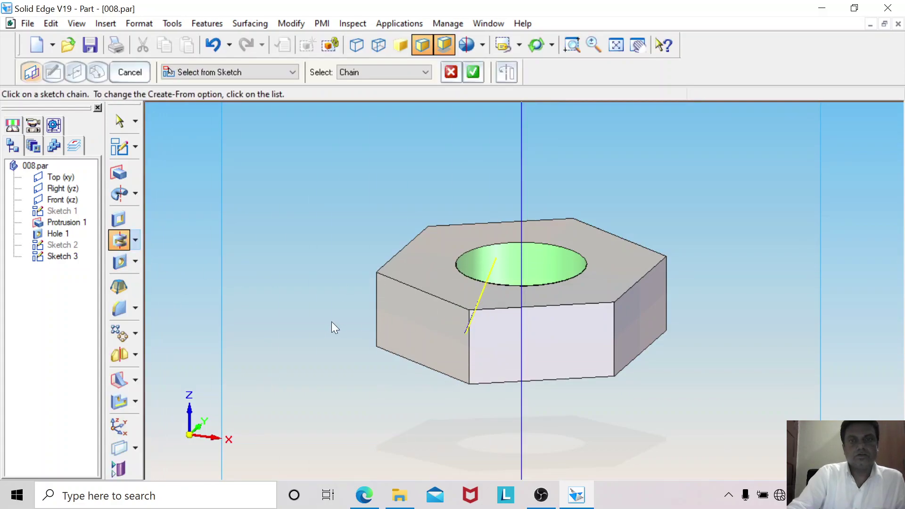
right_click(332, 307)
left_click(521, 202)
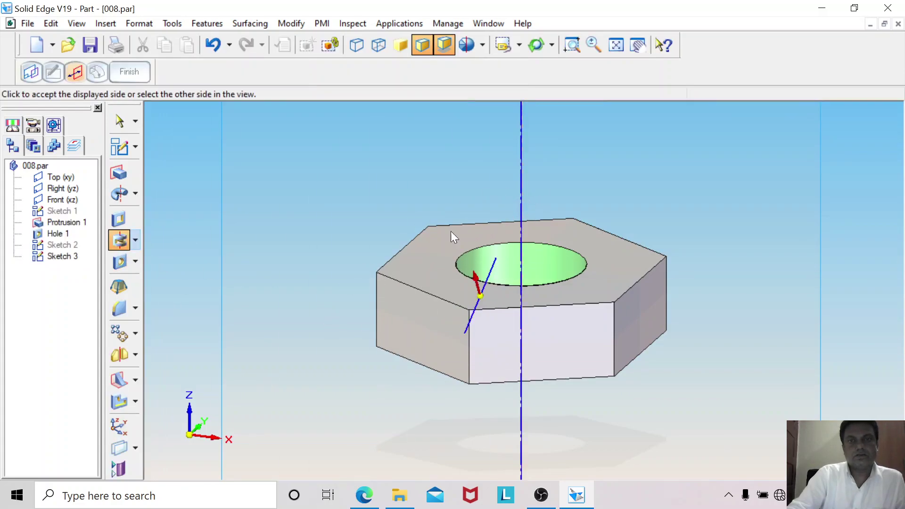
left_click(319, 253)
type("360")
key("Return")
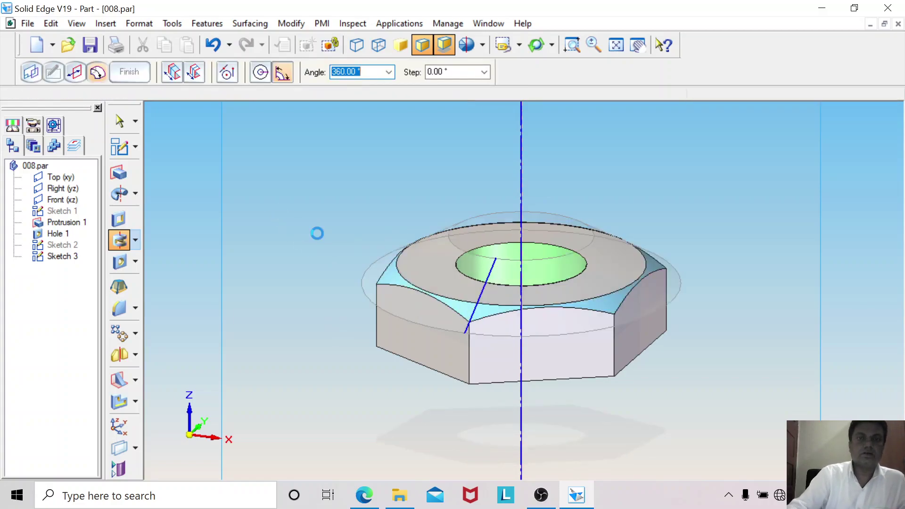
key("Escape")
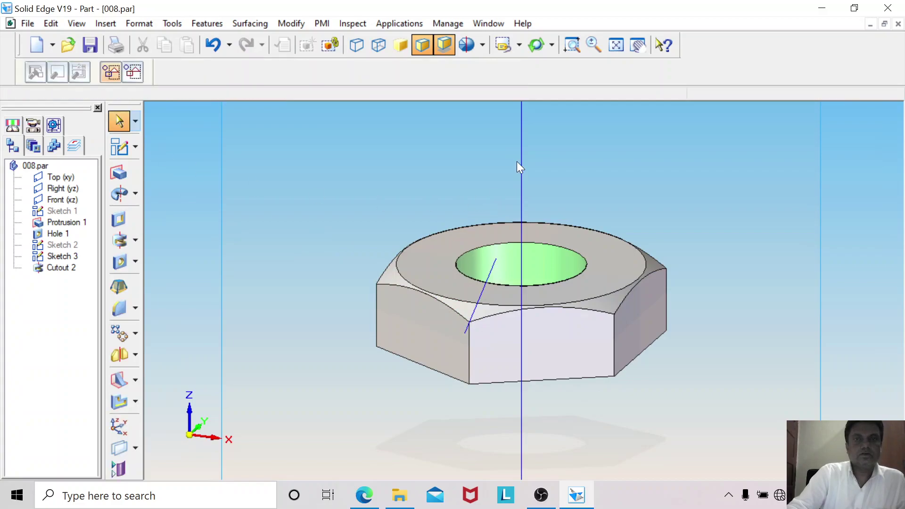
Hide the chamfer sketch and all reference planes, and fit the nut in the view.
right_click(519, 159)
left_click(553, 288)
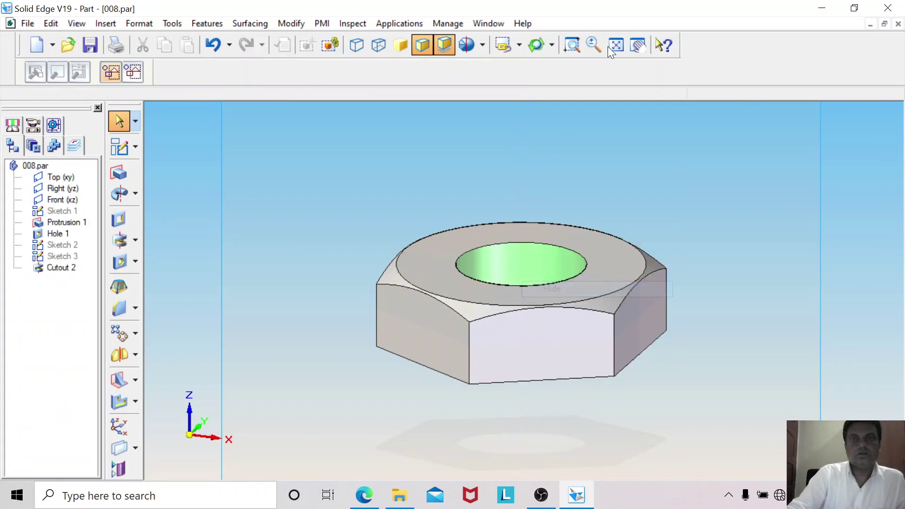
left_click(617, 45)
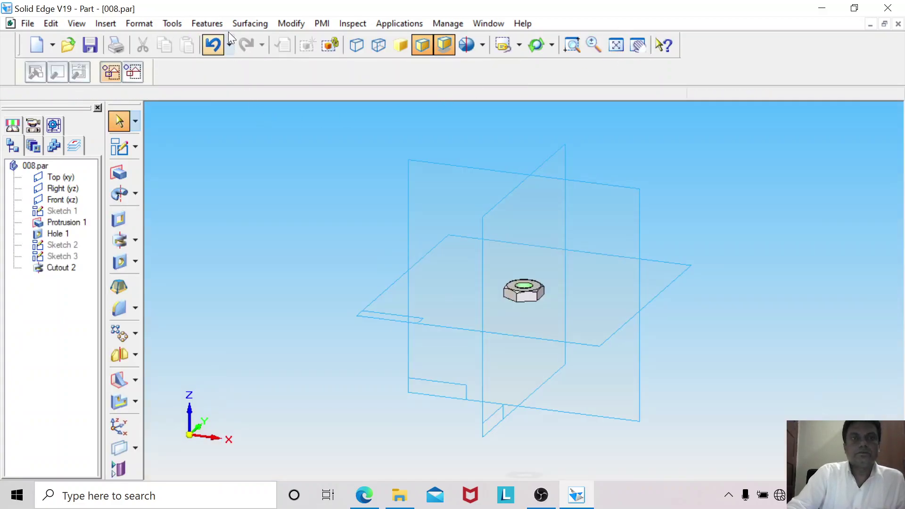
left_click(174, 23)
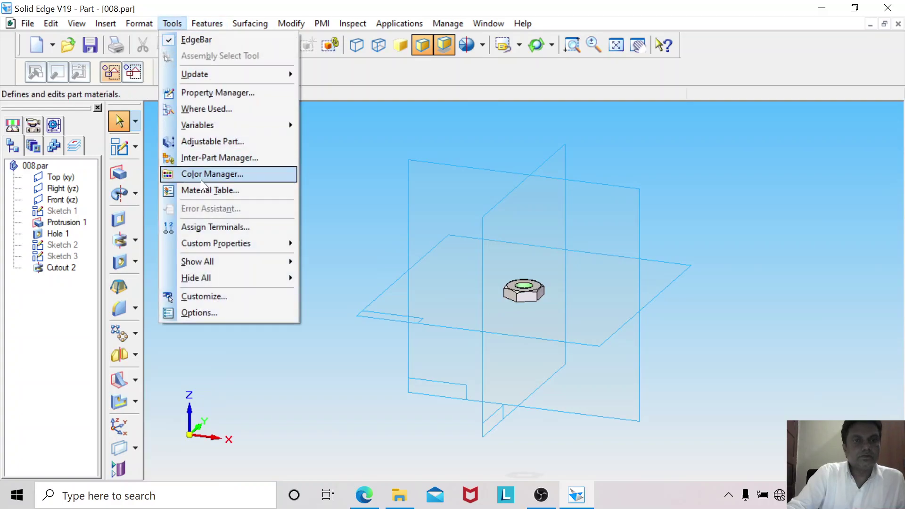
mouse_move(201, 278)
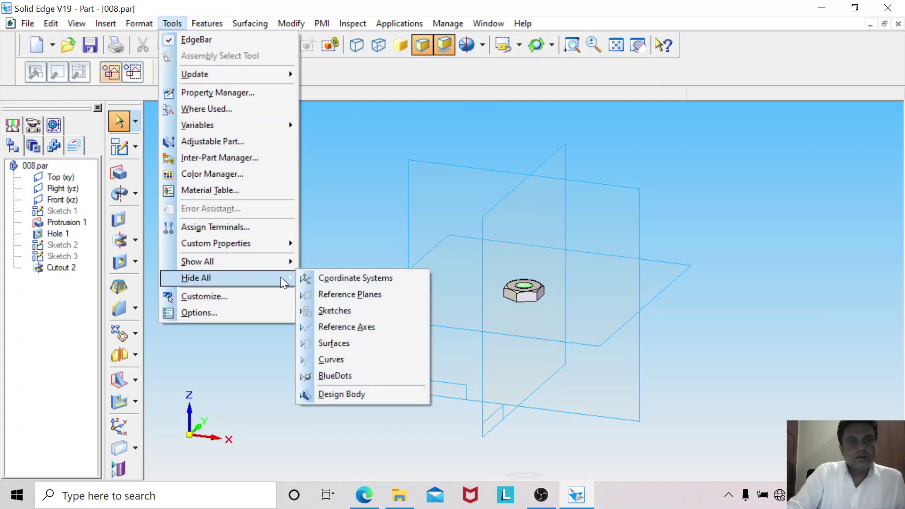
left_click(329, 296)
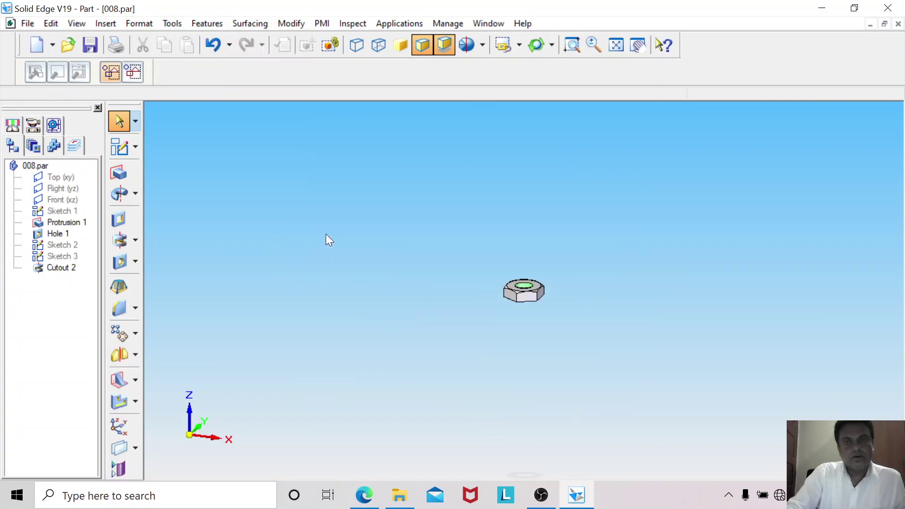
left_click(614, 55)
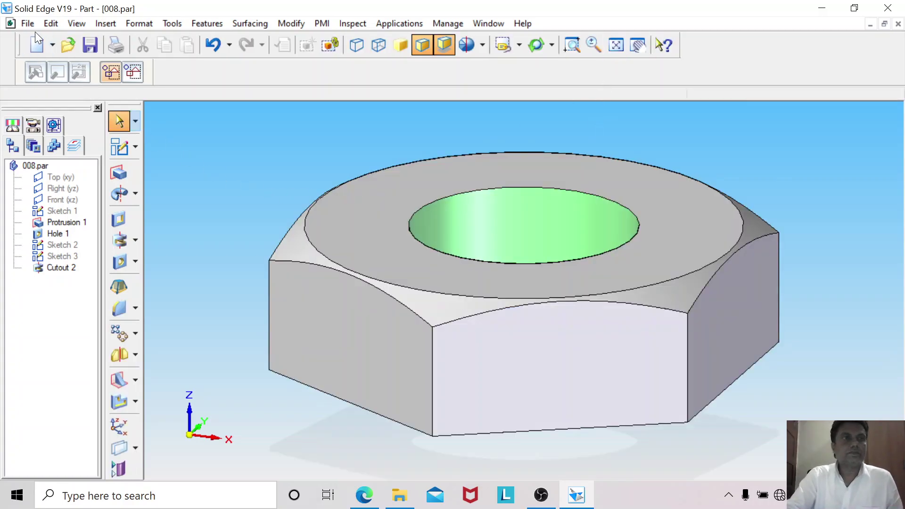
Save the finished lock nut 008.par and close the document.
left_click(25, 22)
left_click(71, 97)
right_click(232, 228)
left_click(216, 194)
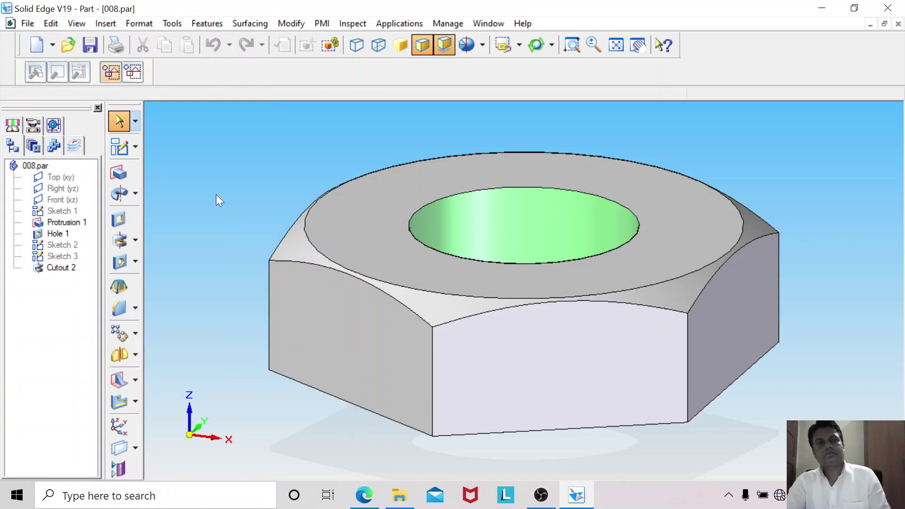
left_click(899, 23)
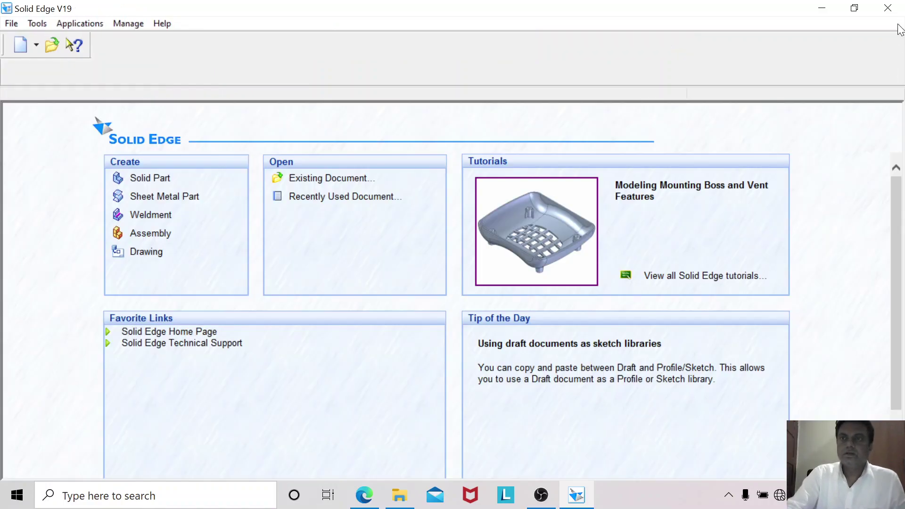
Check part 9, the clamping plate, in the A11.pdf drawing, then return to Solid Edge and create a new solid part.
left_click(364, 495)
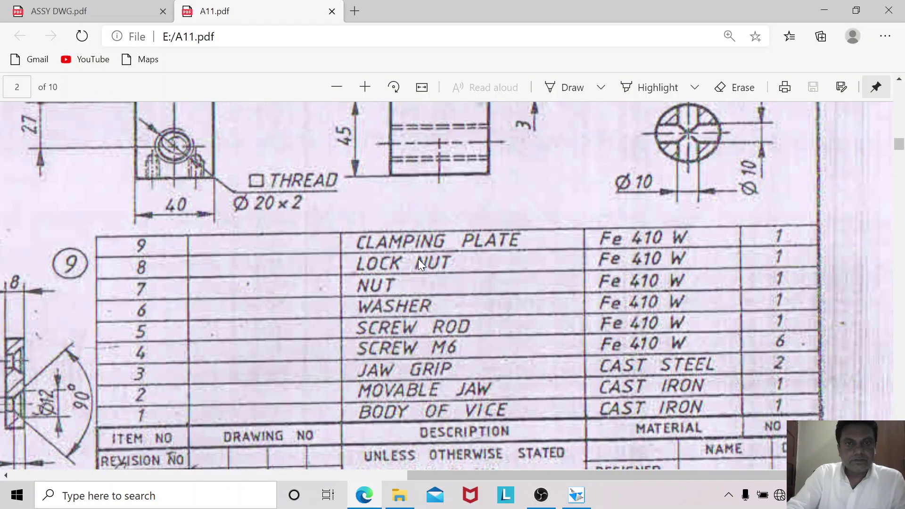
mouse_move(519, 474)
left_mouse_down()
mouse_move(343, 464)
mouse_move(502, 482)
mouse_move(306, 479)
left_mouse_up()
scroll(396, 363, "down", 3)
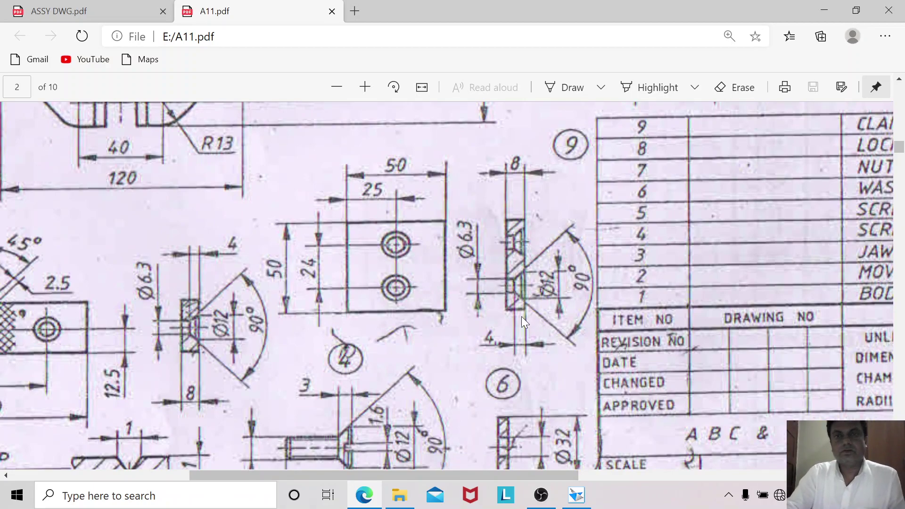
left_click(576, 495)
left_click(154, 184)
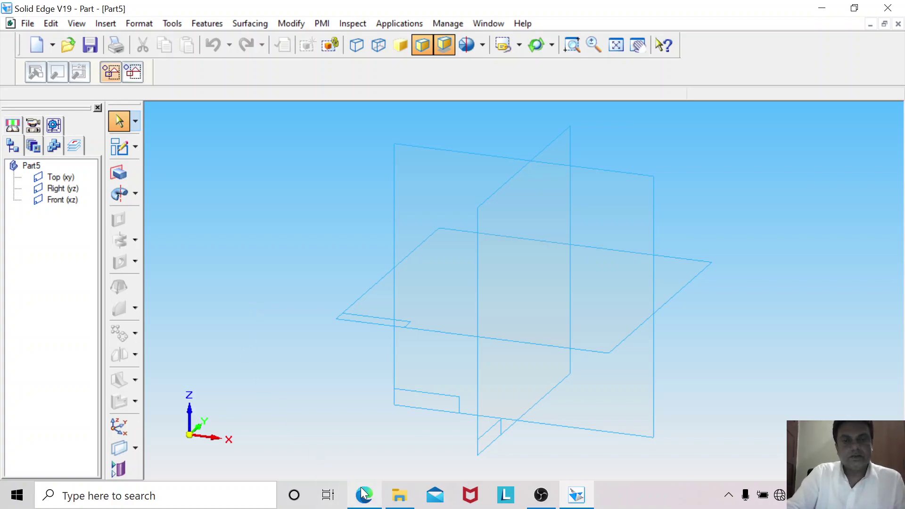
Enter the title CLAMPING PLATE and document number 9 in the new part's file properties.
left_click(28, 23)
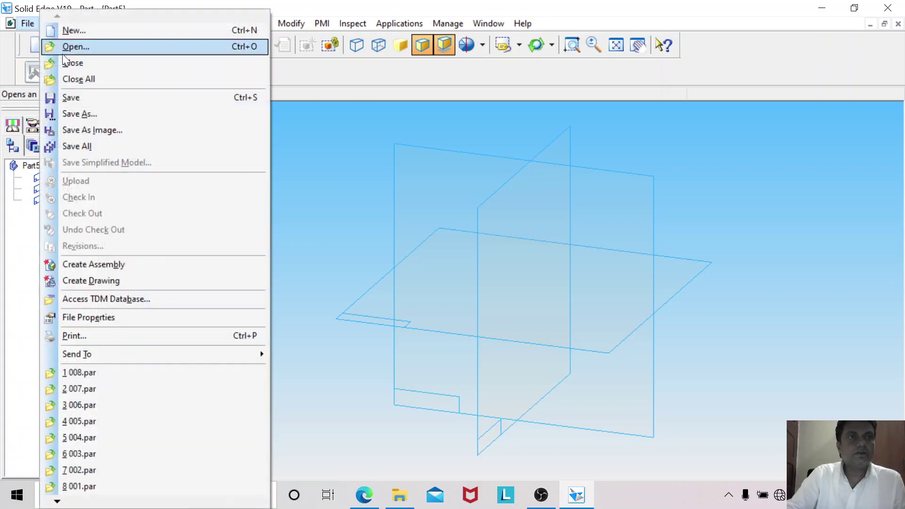
left_click(71, 97)
left_click(69, 38)
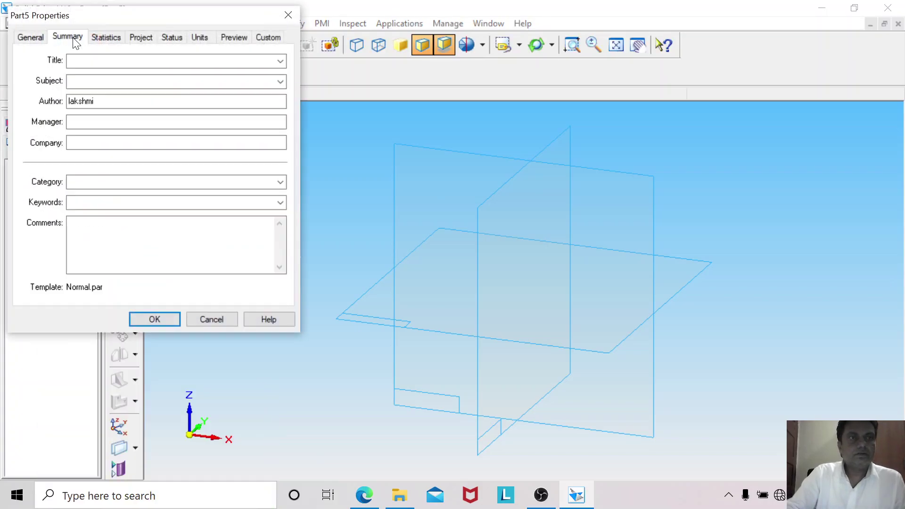
left_click(69, 61)
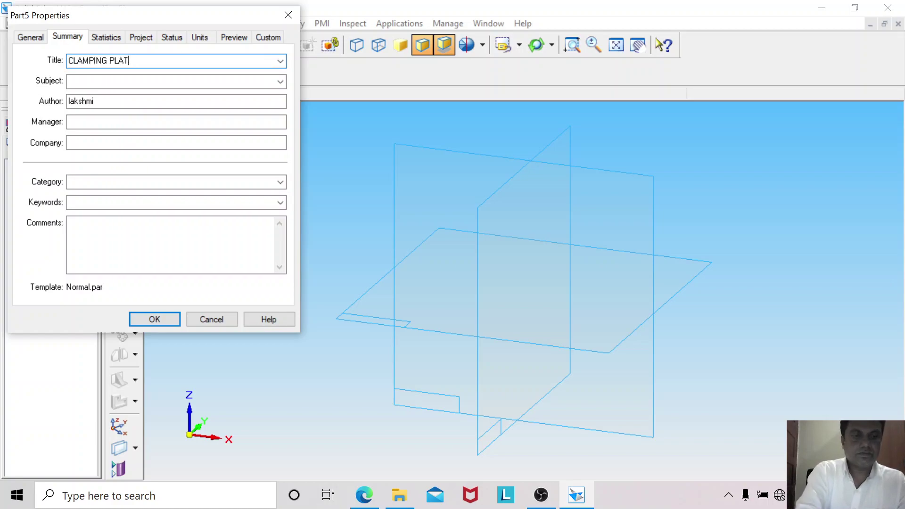
left_click(144, 40)
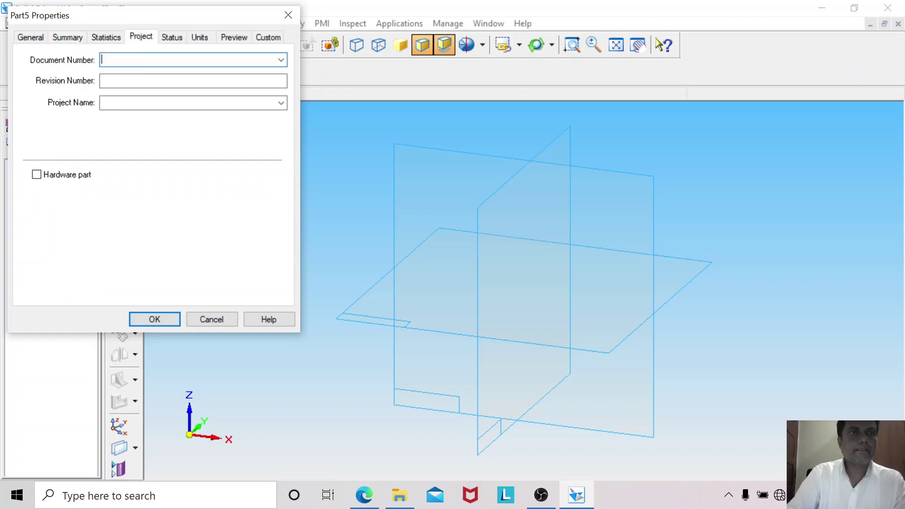
type("0")
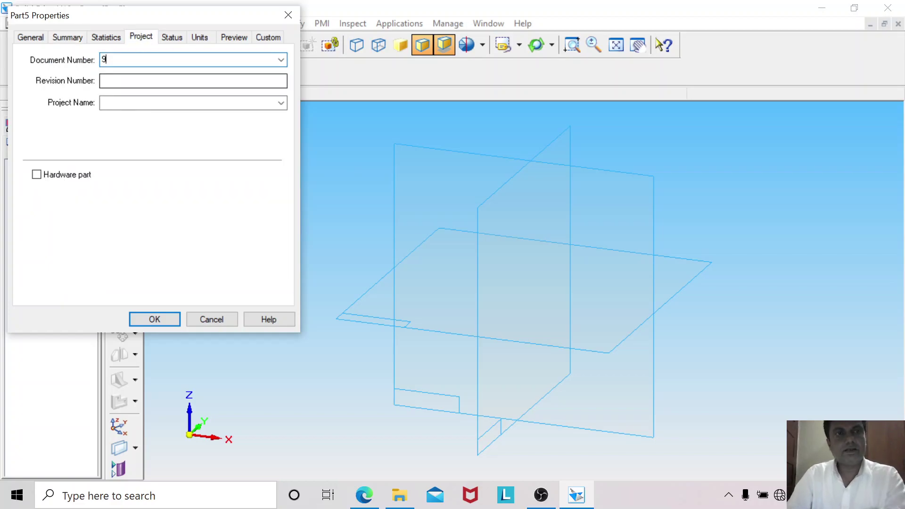
left_click(154, 320)
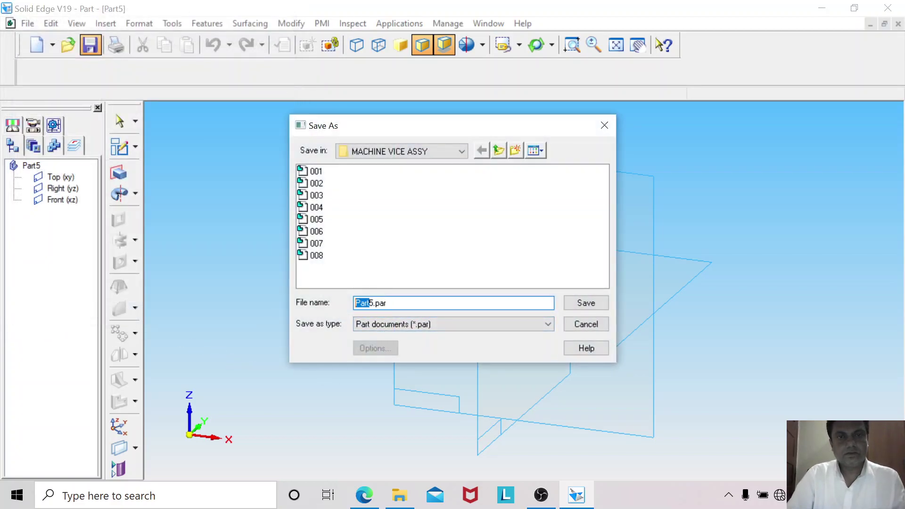
Save the new part as 009.par in the MACHINE VICE ASSY folder.
key("BackSpace")
type("009")
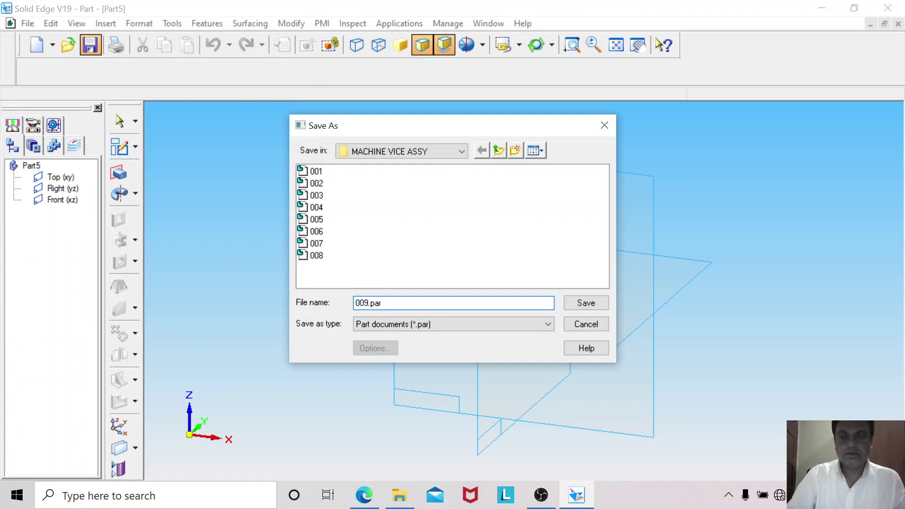
key("Return")
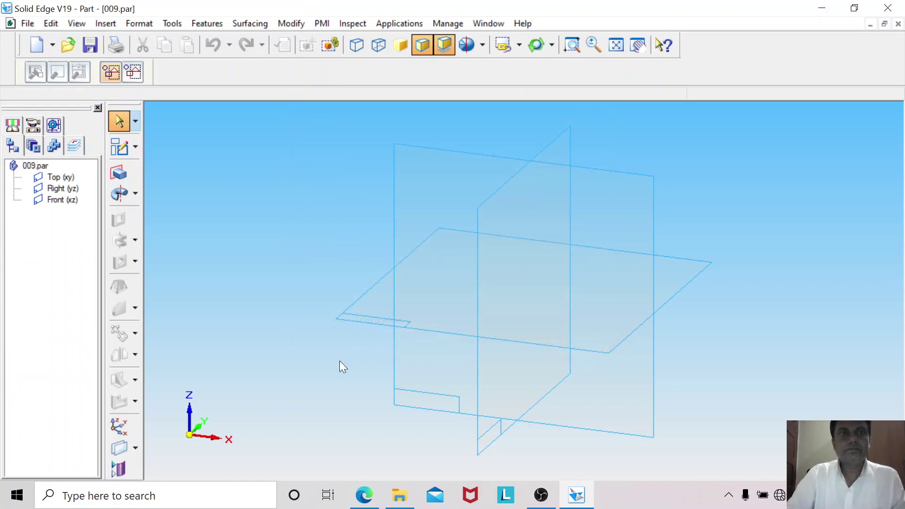
Check part 9 in the A11.pdf drawing, then return to Solid Edge and apply the material FE-410W to the model.
left_click(172, 23)
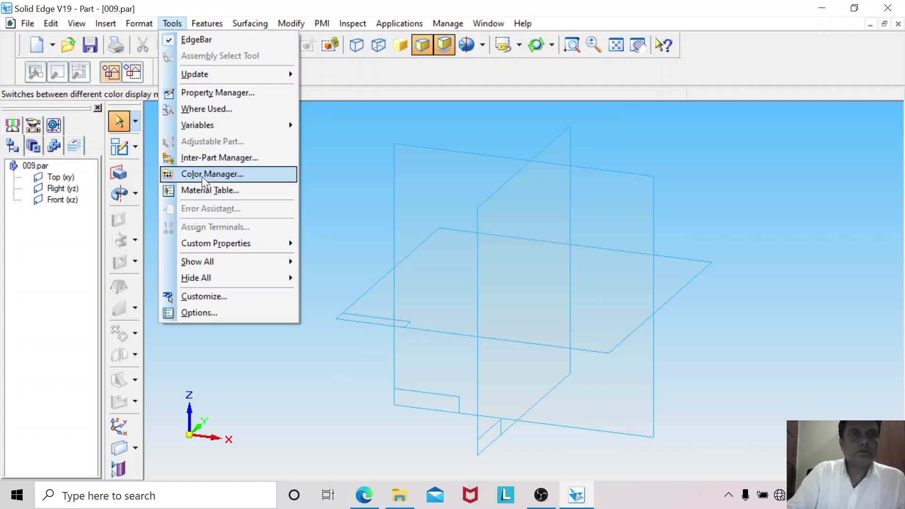
left_click(201, 189)
left_click(368, 495)
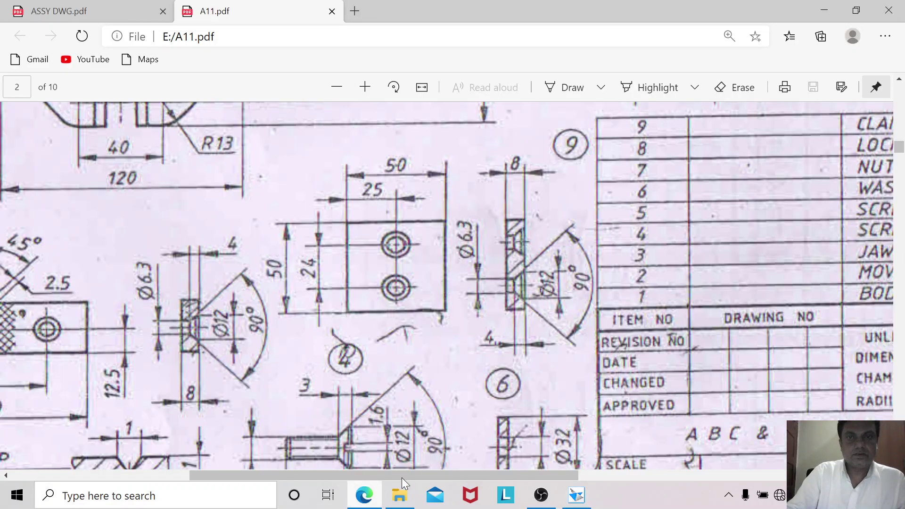
mouse_move(588, 477)
left_mouse_down()
mouse_move(764, 466)
mouse_move(535, 477)
left_mouse_up()
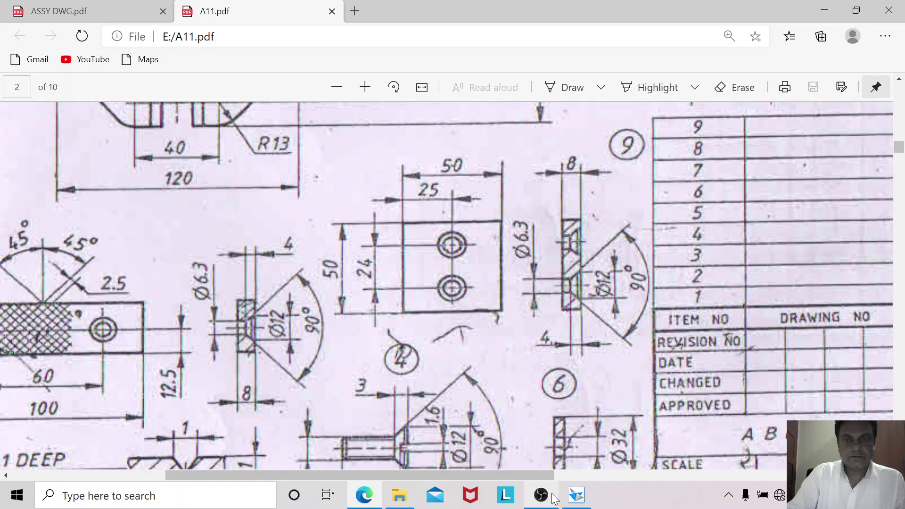
left_click(576, 496)
type("FE-410W")
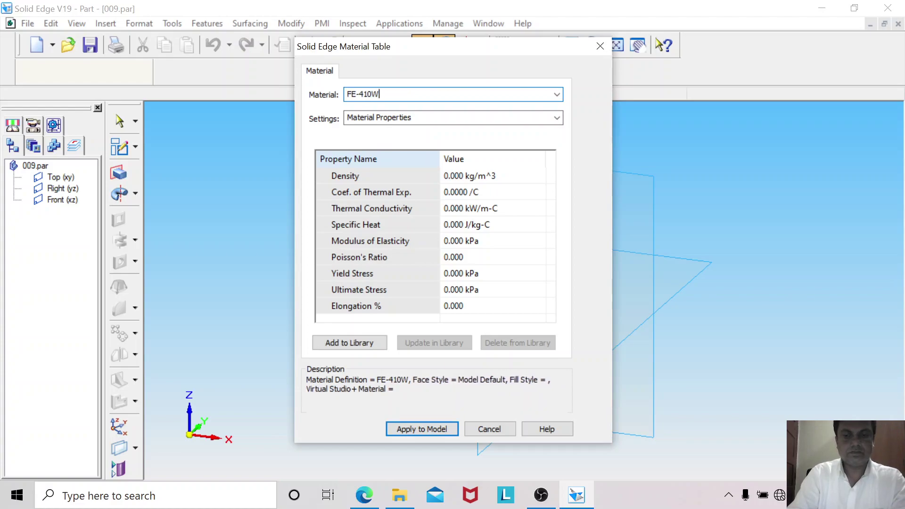
key("Return")
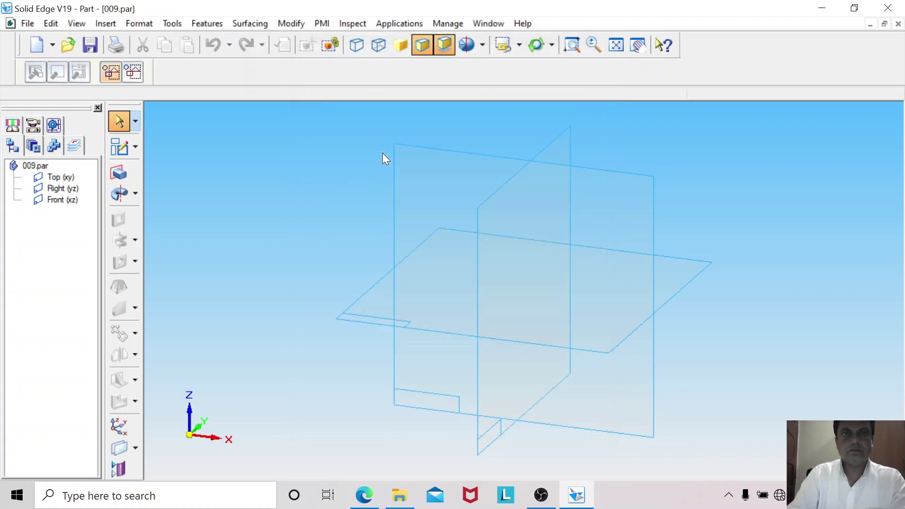
Start a sketch on the Top (xy) plane, check the plate in A11.pdf, and draw a rectangle around the origin in Solid Edge.
left_click(123, 146)
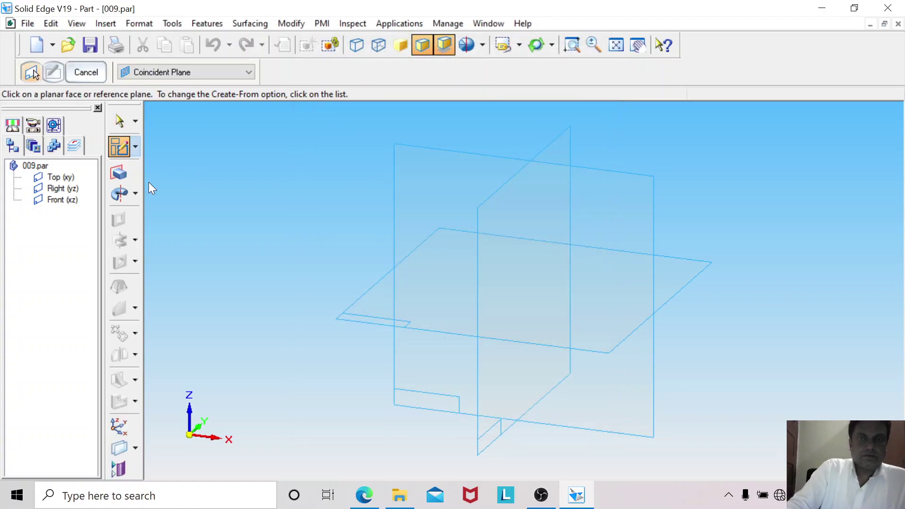
left_click(352, 307)
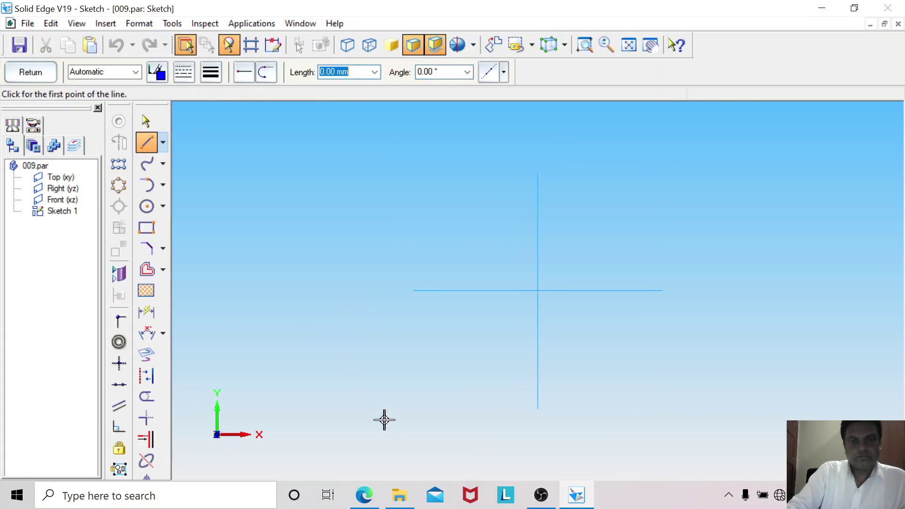
left_click(367, 499)
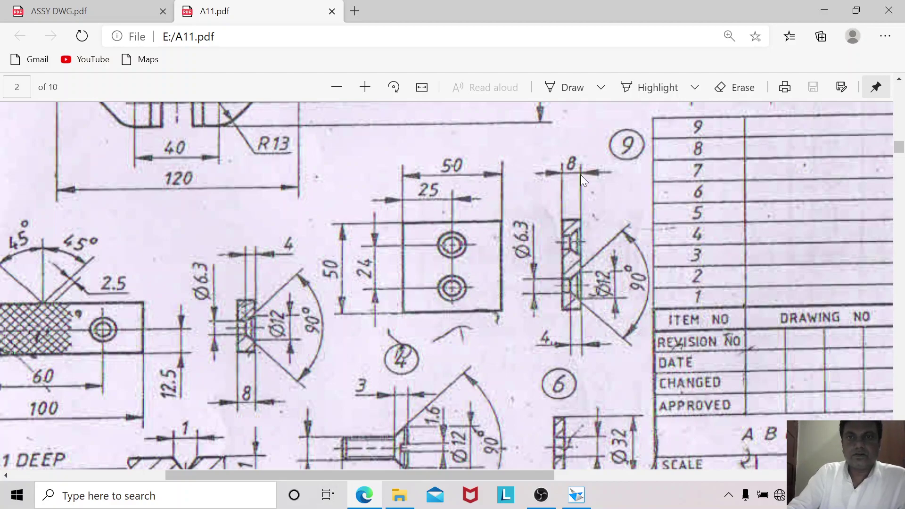
left_click(576, 496)
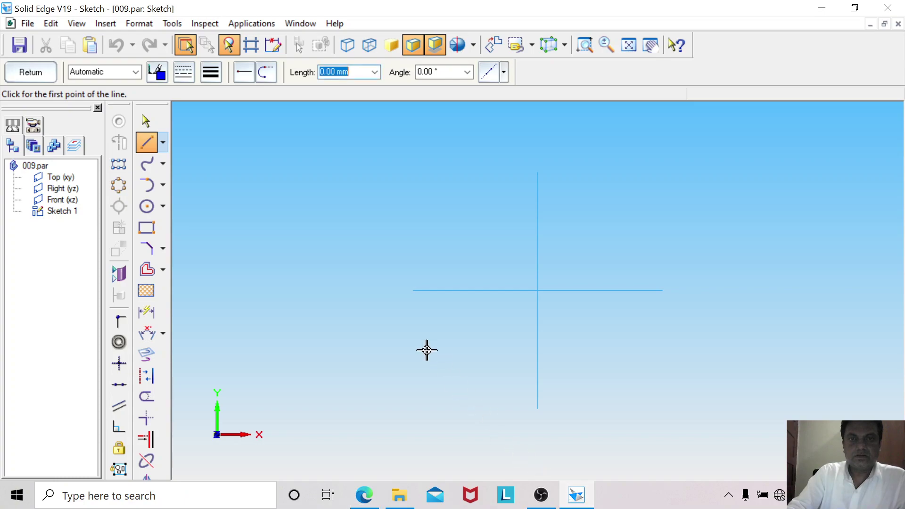
left_click(146, 228)
left_click(447, 228)
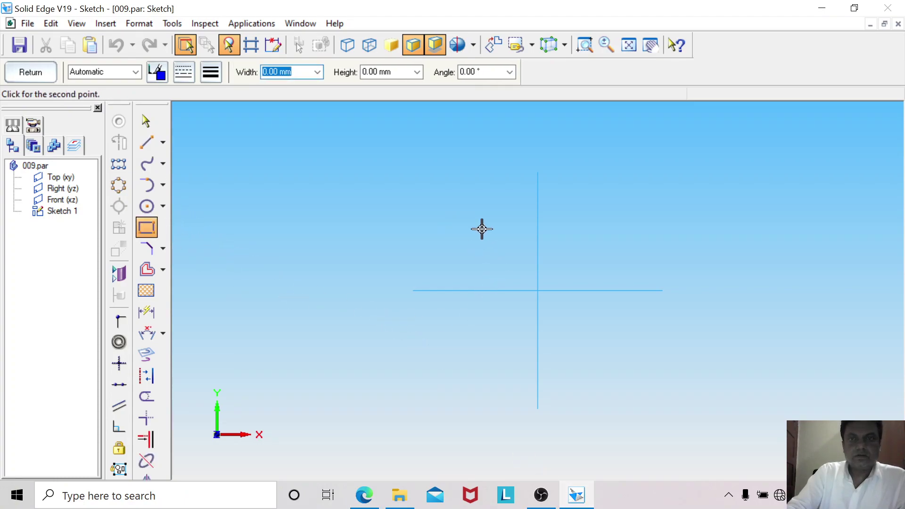
left_click(618, 228)
left_click(618, 371)
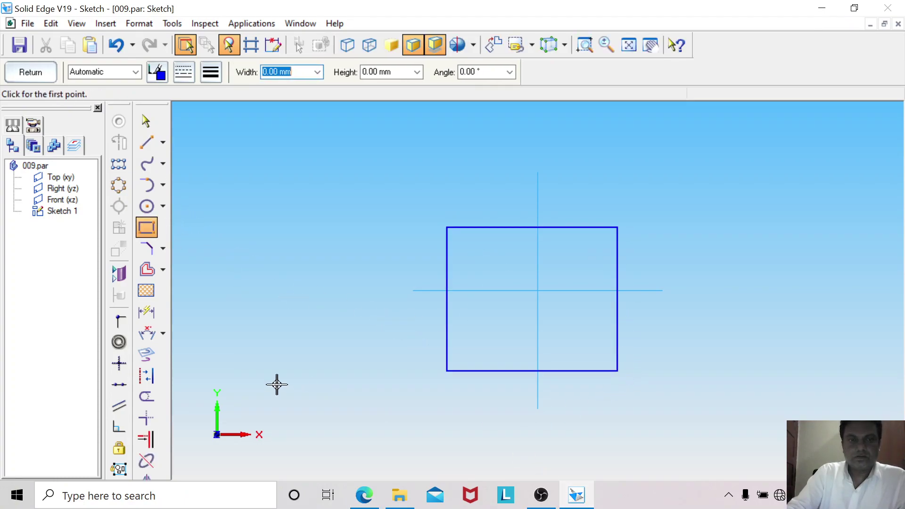
Dimension the rectangle 25 mm from its side edge to the vertical reference axis and 50 mm wide.
left_click(146, 311)
left_click(537, 334)
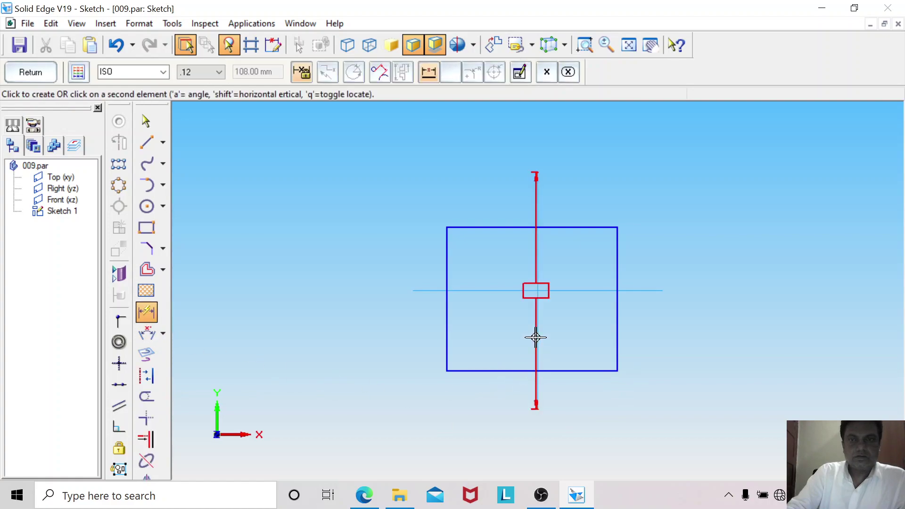
left_click(448, 334)
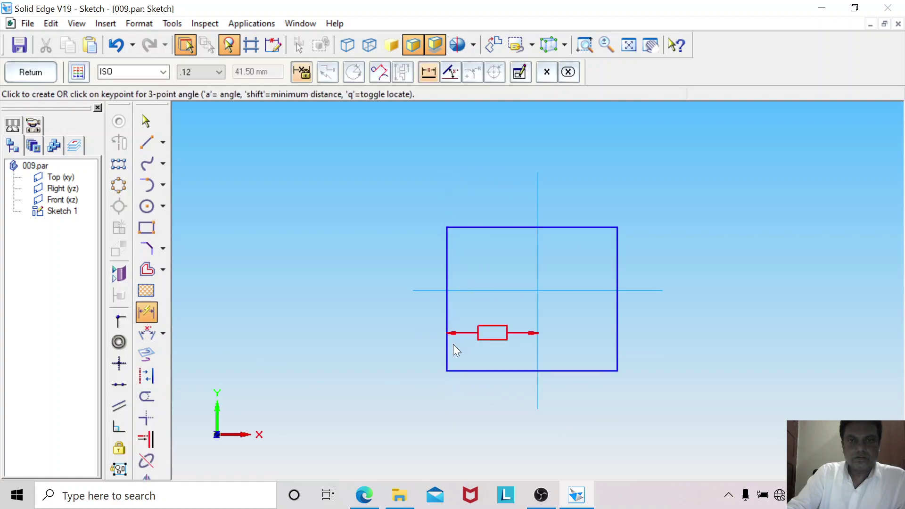
left_click(475, 389)
type("25")
key("Return")
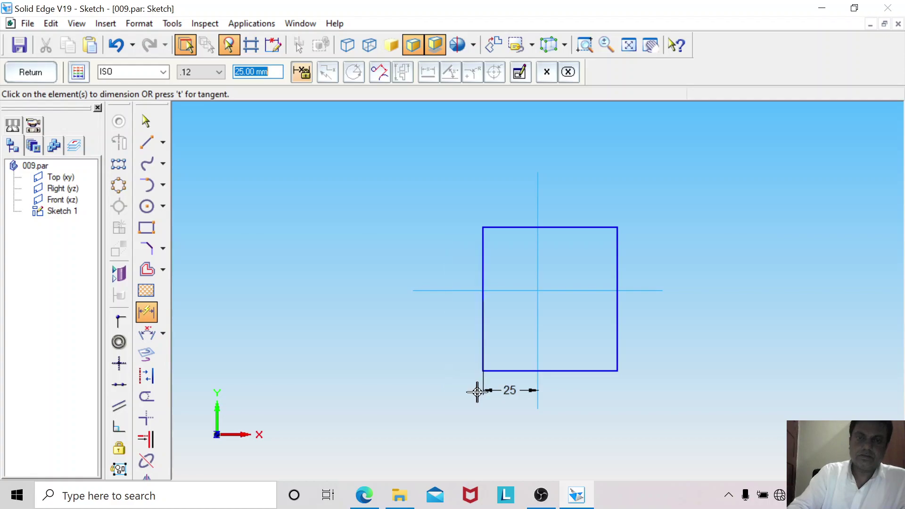
left_click(512, 375)
left_click(512, 434)
type("50")
key("Return")
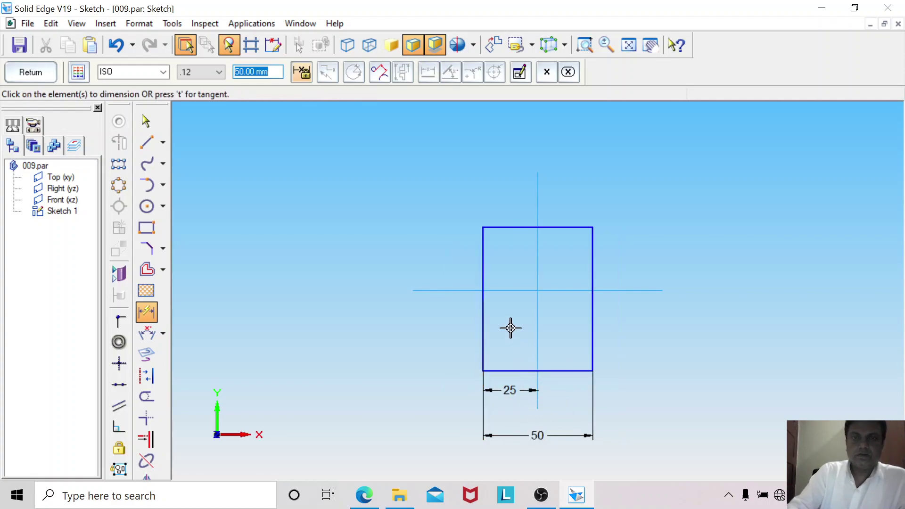
Dimension the rectangle 25 mm from its lower edge to the horizontal reference axis and 50 mm high, and finish the sketch.
left_click(501, 290)
left_click(514, 371)
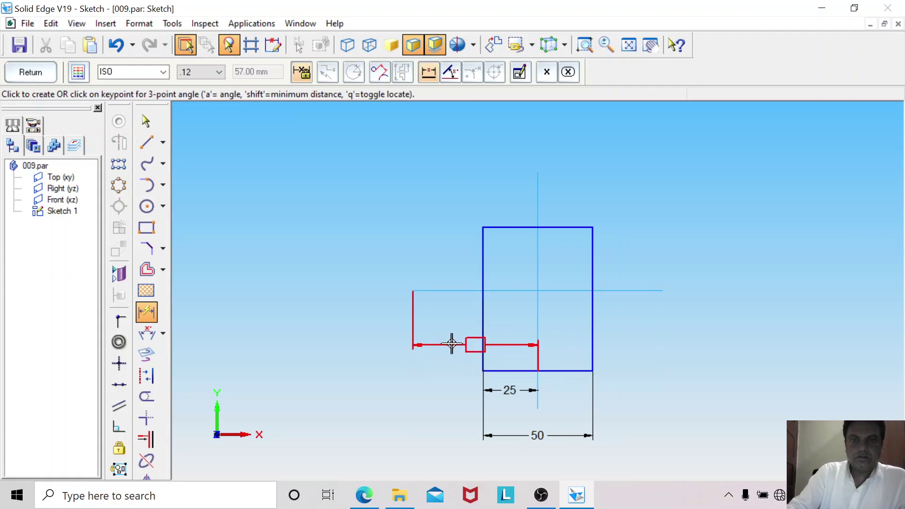
left_click(459, 337)
type("25")
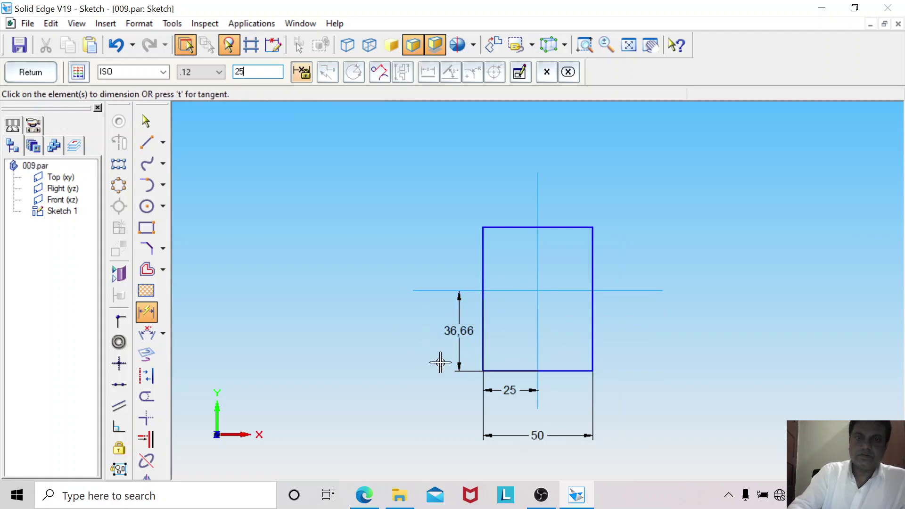
key("Return")
left_click(482, 303)
left_click(388, 313)
type("50")
key("Return")
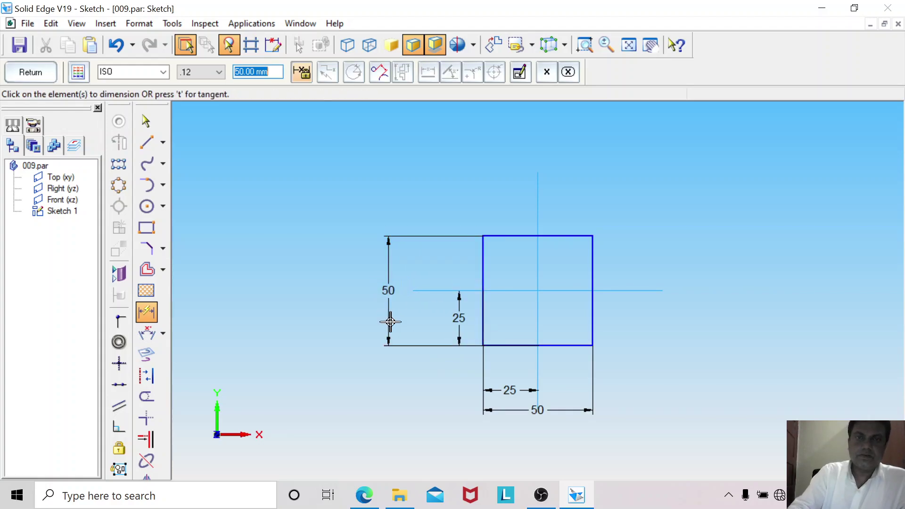
left_click(41, 76)
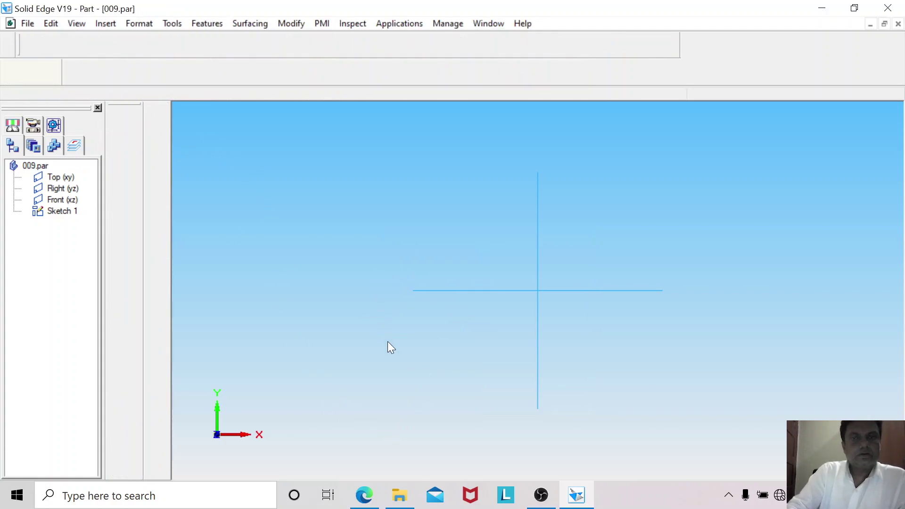
right_click(278, 281)
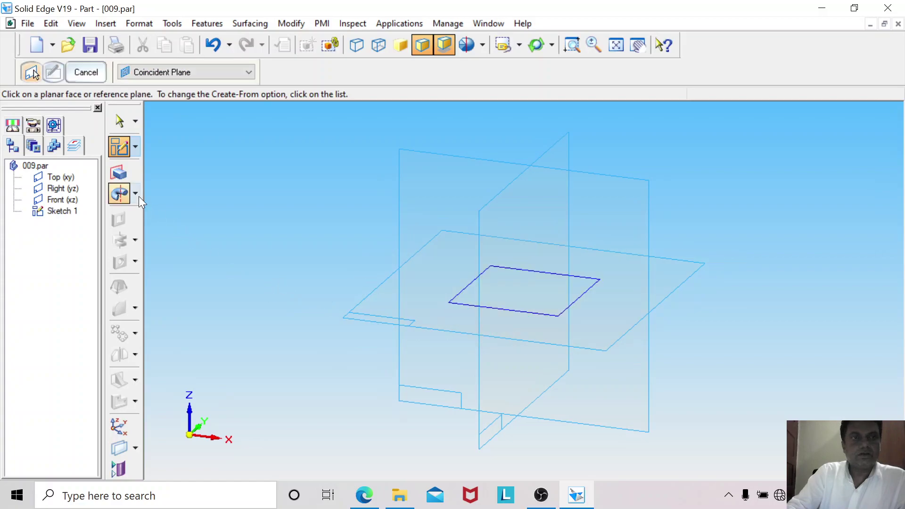
Extrude the square sketch symmetrically to a total thickness of 8 mm and finish the protrusion.
left_click(120, 174)
left_click(453, 299)
right_click(231, 190)
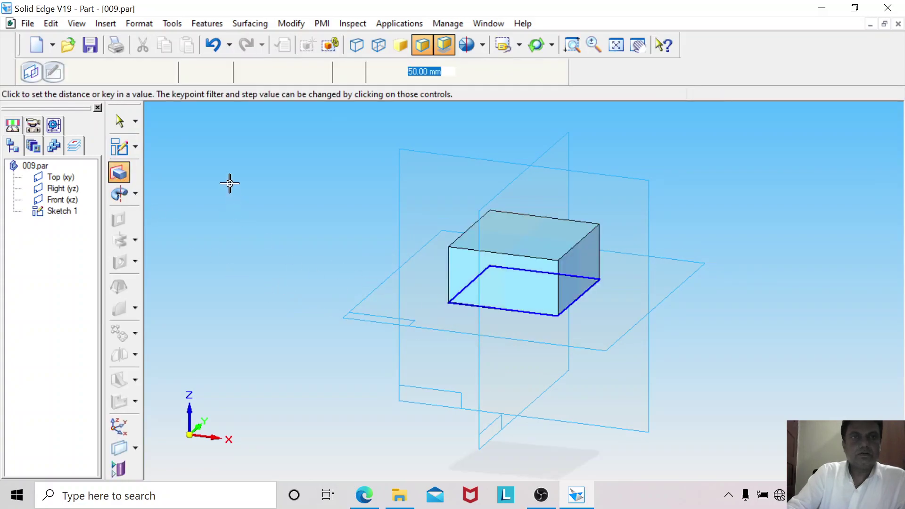
left_click(217, 76)
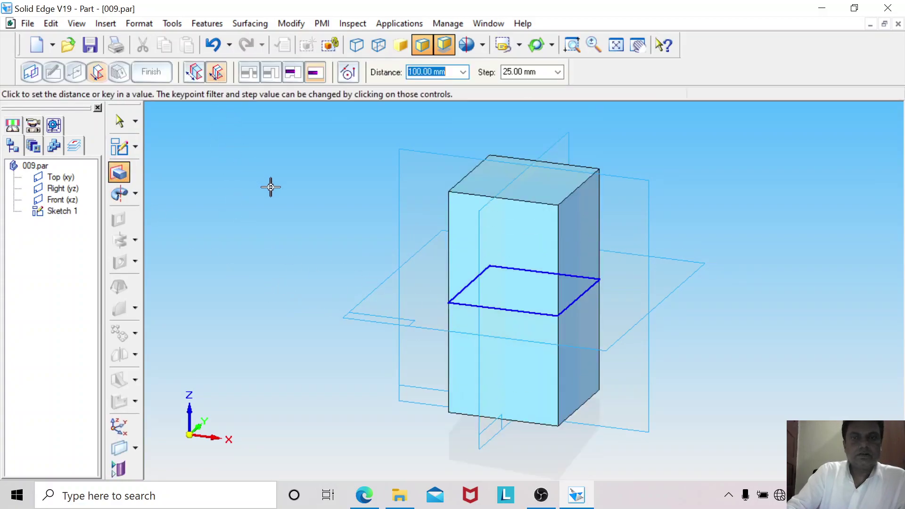
type("5")
key("Return")
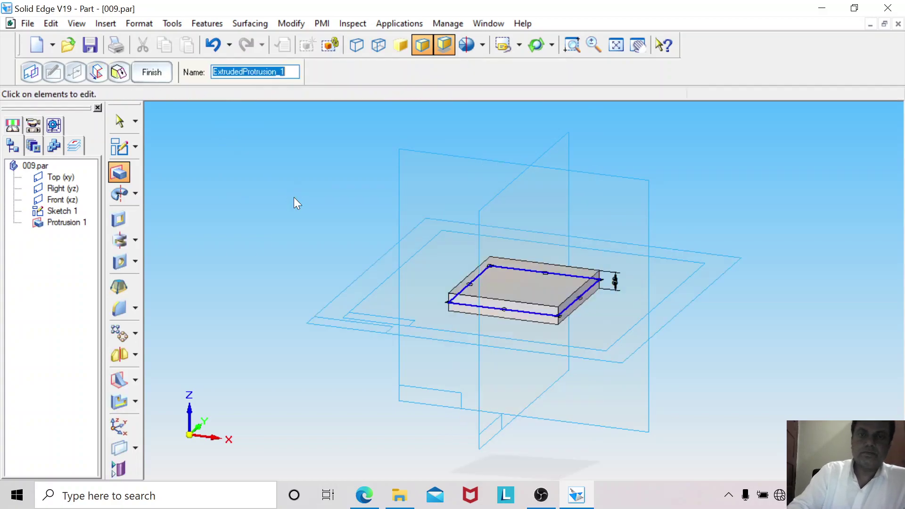
right_click(329, 211)
Hide the square base sketch, leaving the plate body shown.
left_click(119, 121)
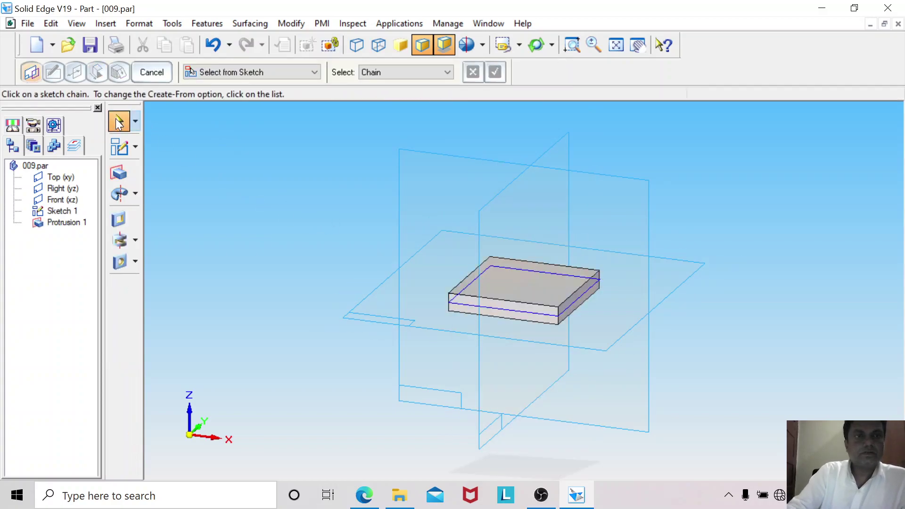
left_click(529, 271)
right_click(529, 270)
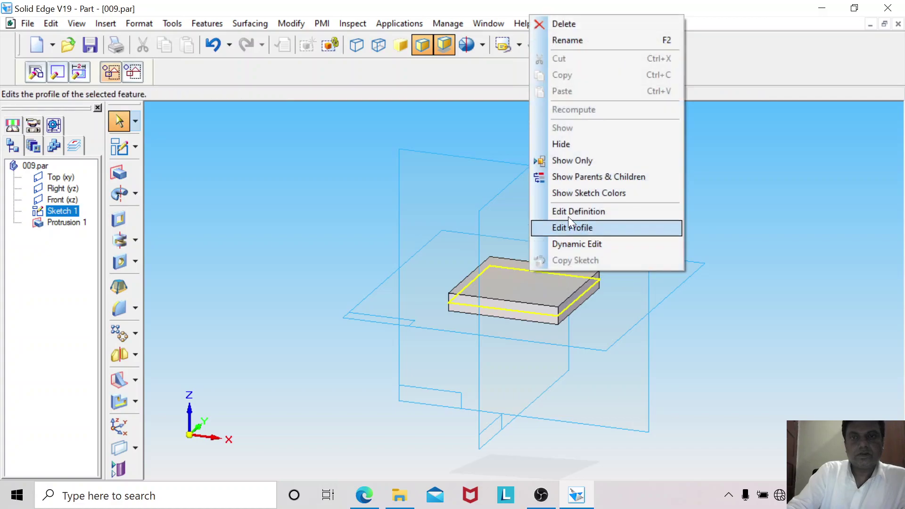
left_click(561, 144)
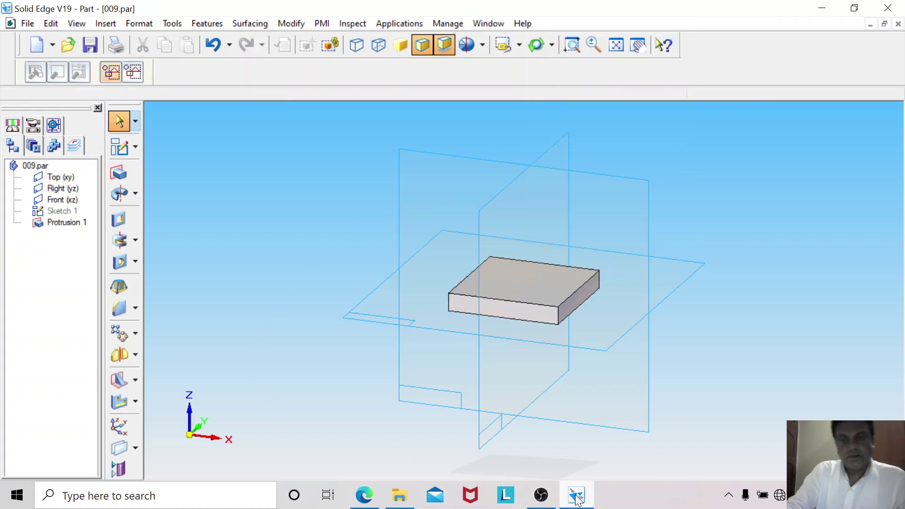
Start a hole profile on the plate's upper face following item 9 in A11.pdf, using the Countersink type with a 6.3 mm diameter.
left_click(372, 494)
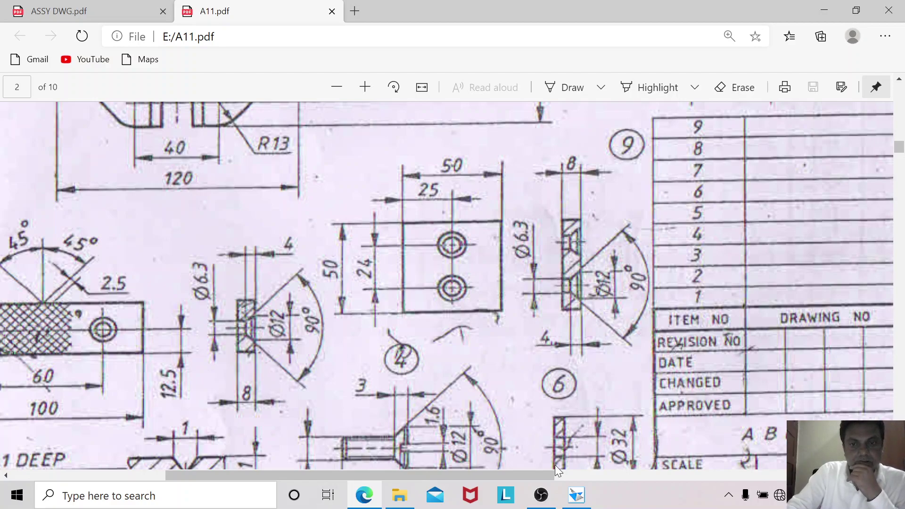
mouse_move(573, 494)
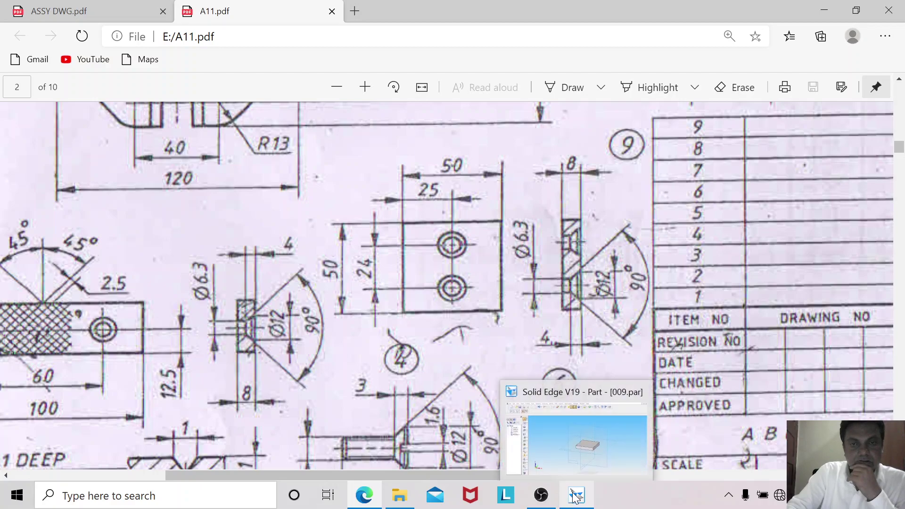
left_click(575, 495)
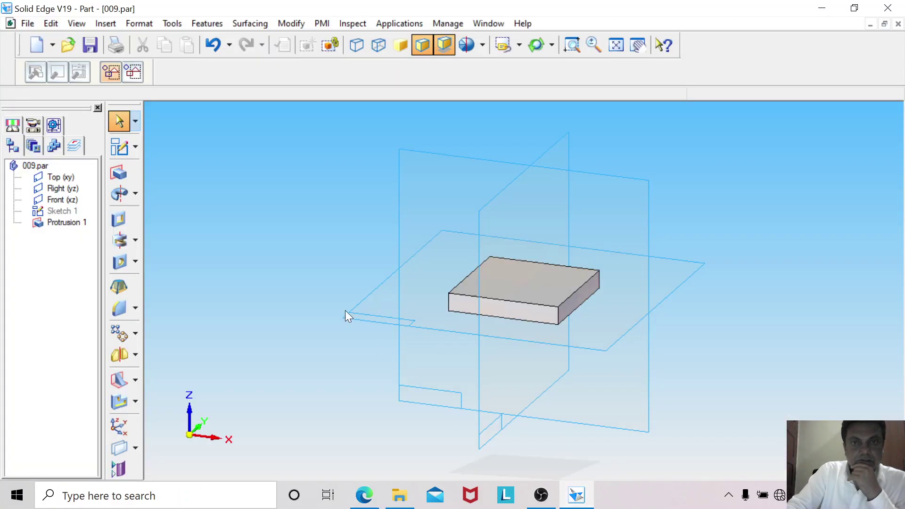
left_click(121, 264)
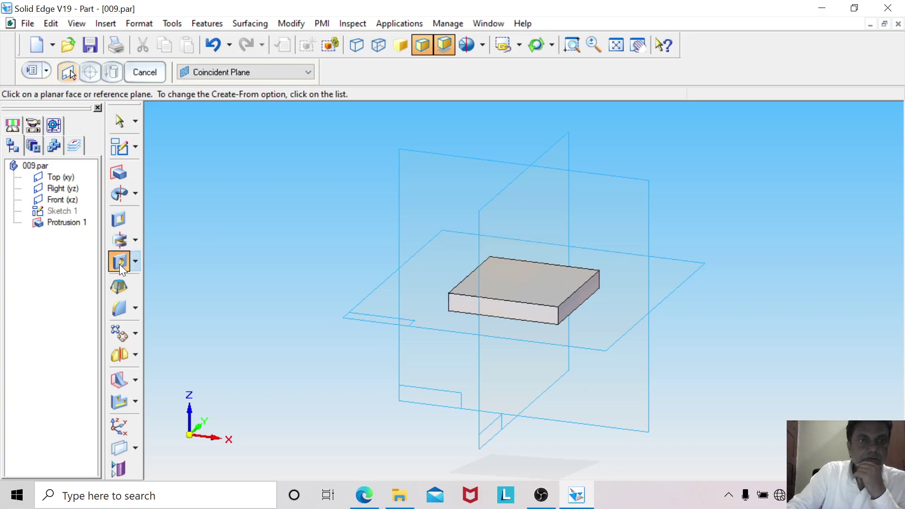
left_click(515, 285)
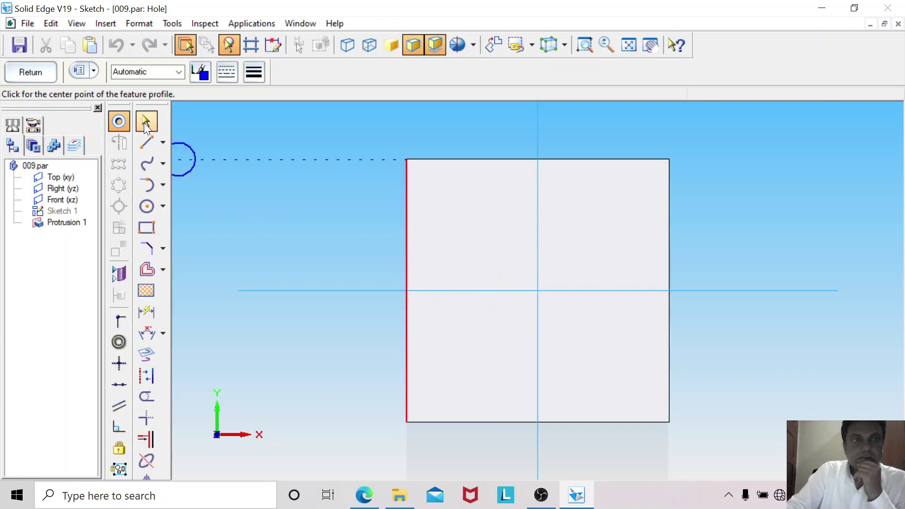
left_click(81, 71)
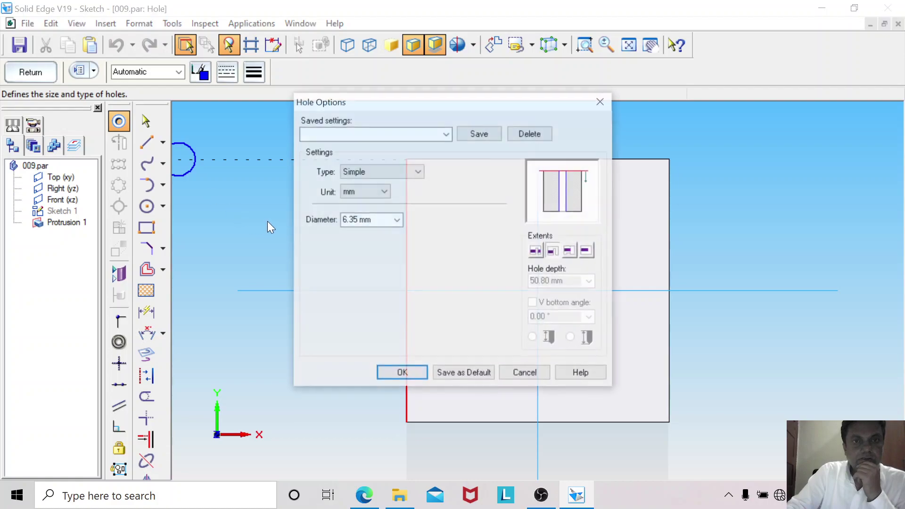
left_click(372, 171)
left_click(366, 220)
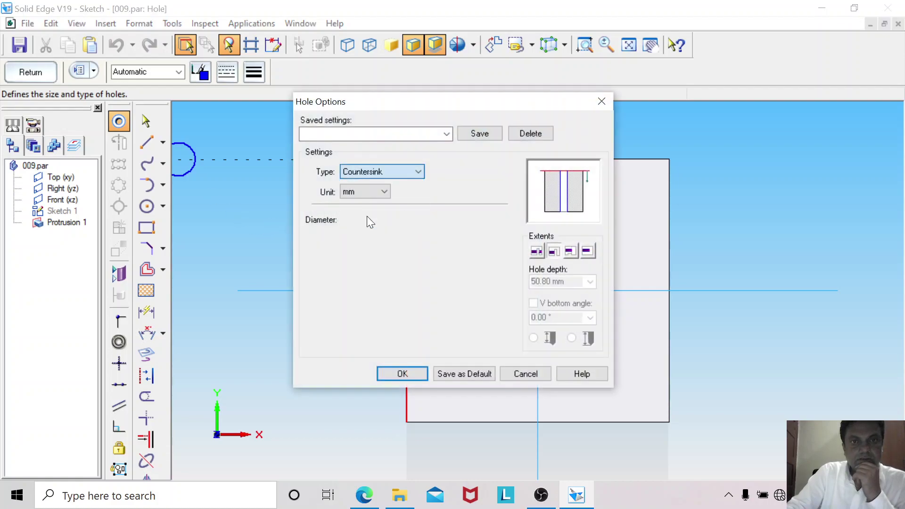
double_click(363, 220)
type("6.3")
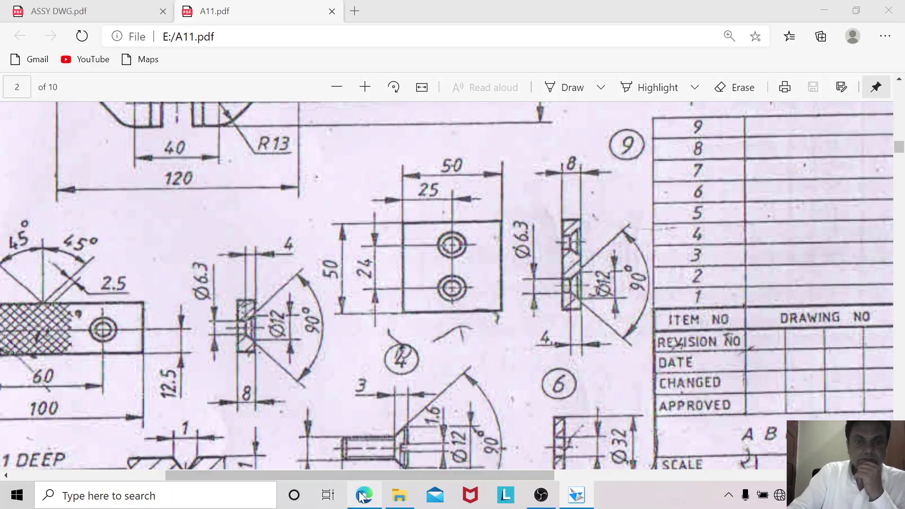
Set the countersink diameter to 12 mm and angle to 90°, and place two holes on the vertical centre line, one either side of the horizontal axis.
left_click(364, 496)
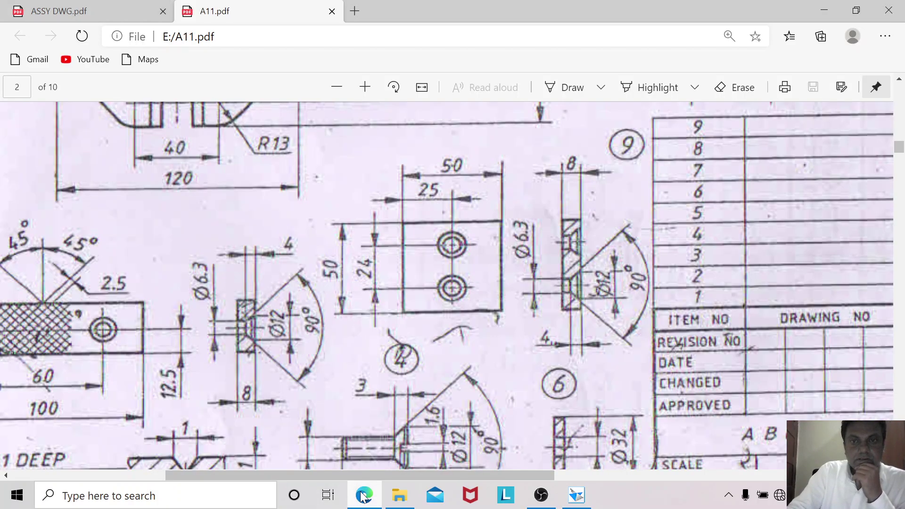
left_click(364, 495)
key("Tab")
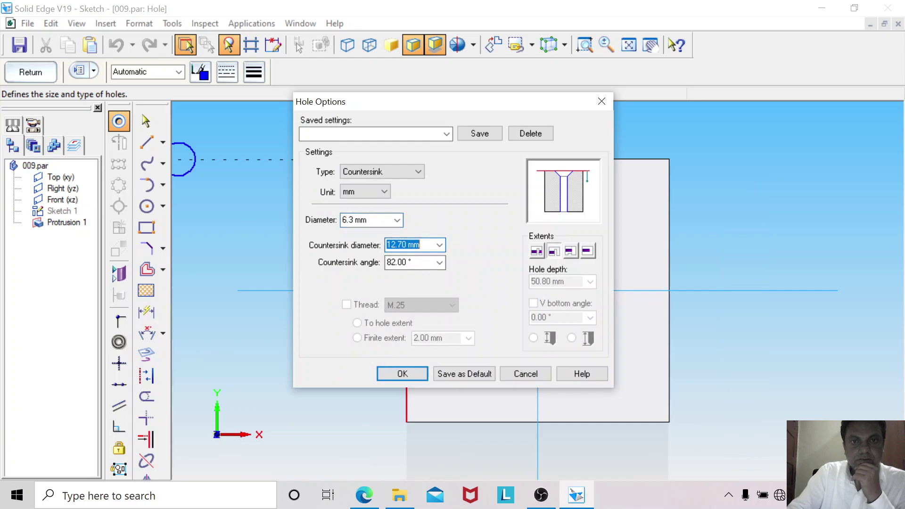
type("12")
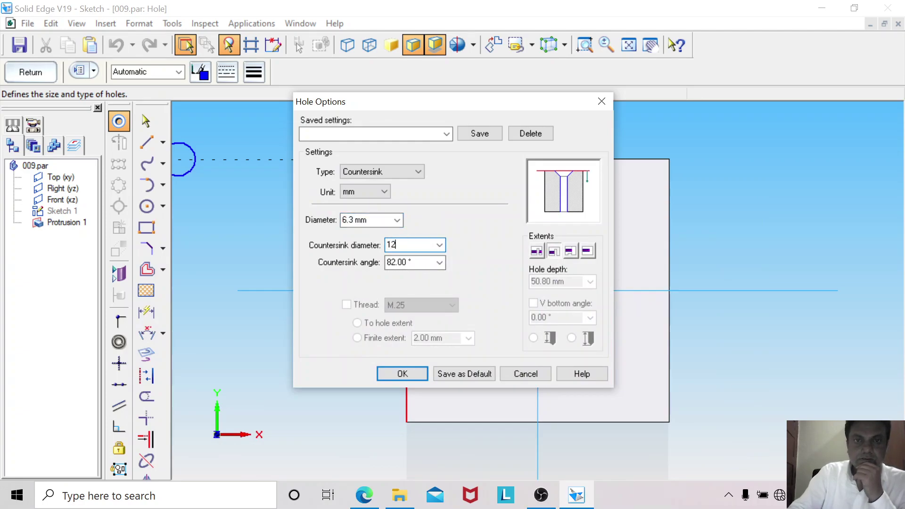
key("Tab")
type("9")
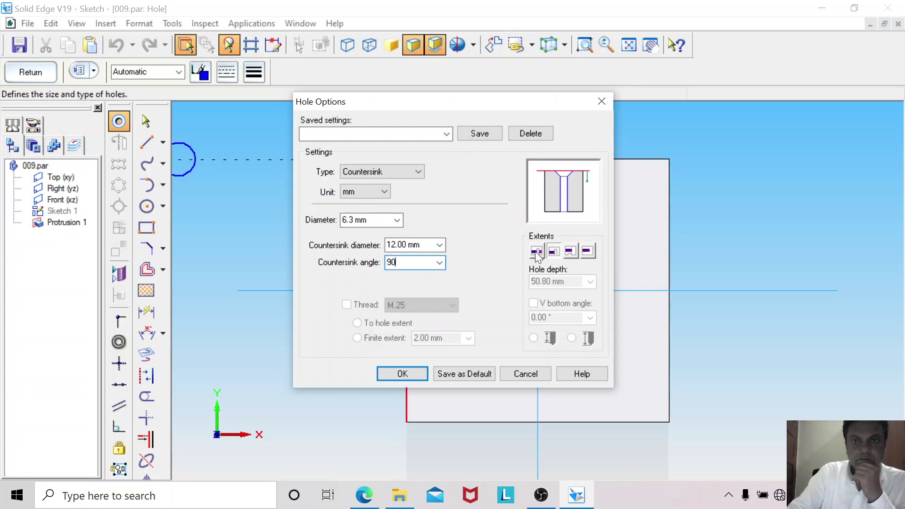
left_click(405, 374)
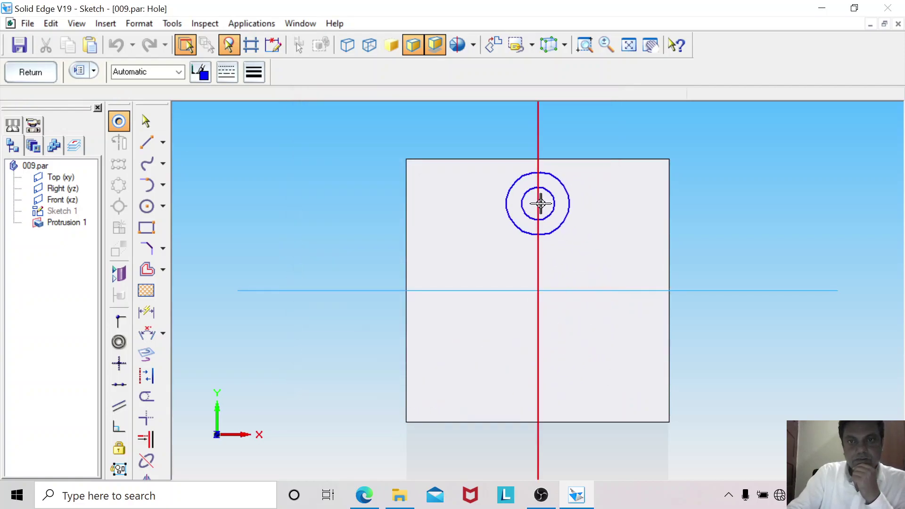
left_click(538, 214)
left_click(539, 355)
Try to dimension the lower hole's centre from the plate's side edge, and undo that dimension.
left_click(146, 312)
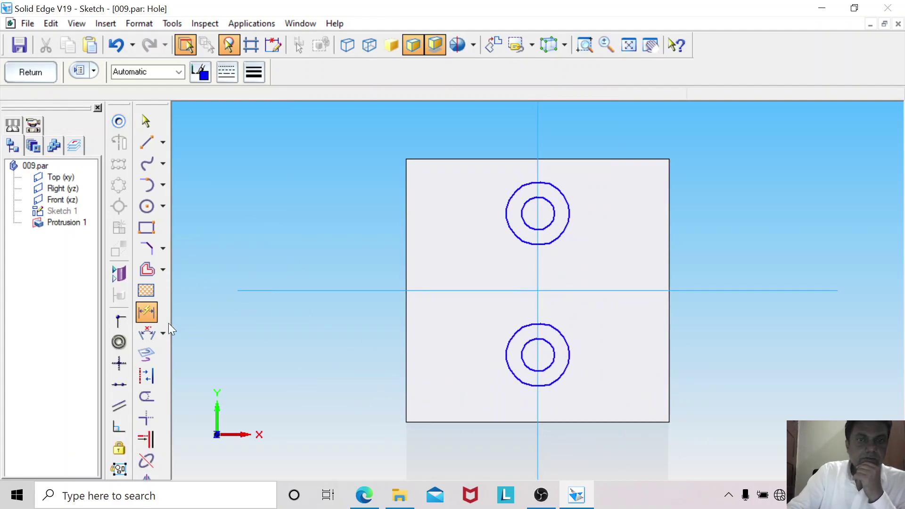
left_click(408, 342)
left_click(538, 355)
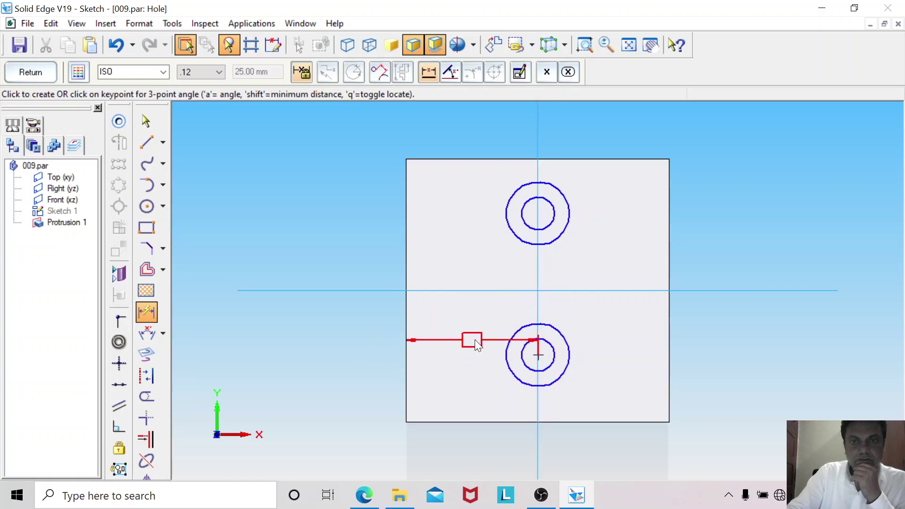
left_click(475, 341)
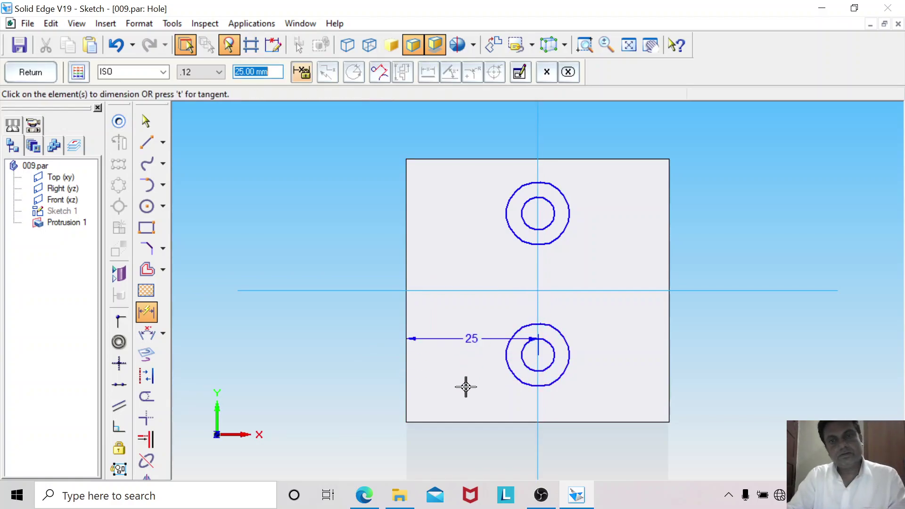
key("ctrl+z")
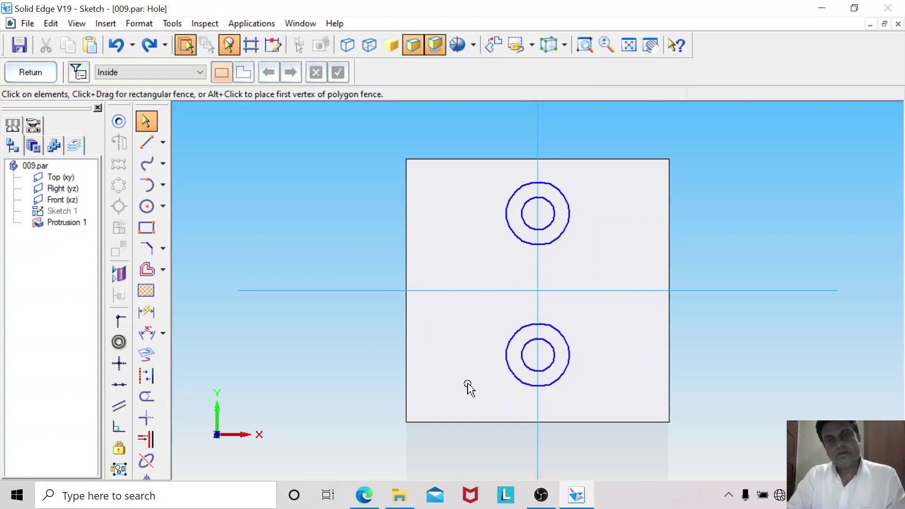
Dimension the upper hole's centre 12 mm from the horizontal reference axis.
left_click(147, 312)
left_click(514, 290)
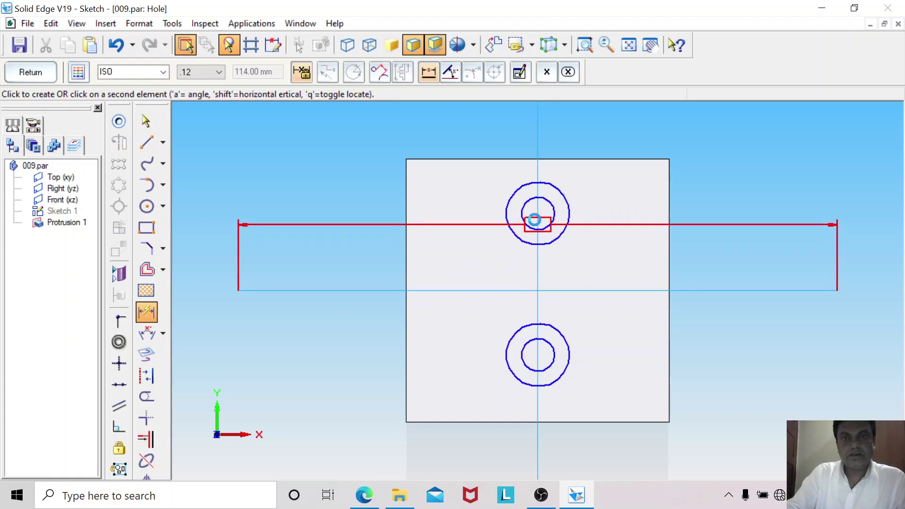
left_click(538, 213)
left_click(634, 220)
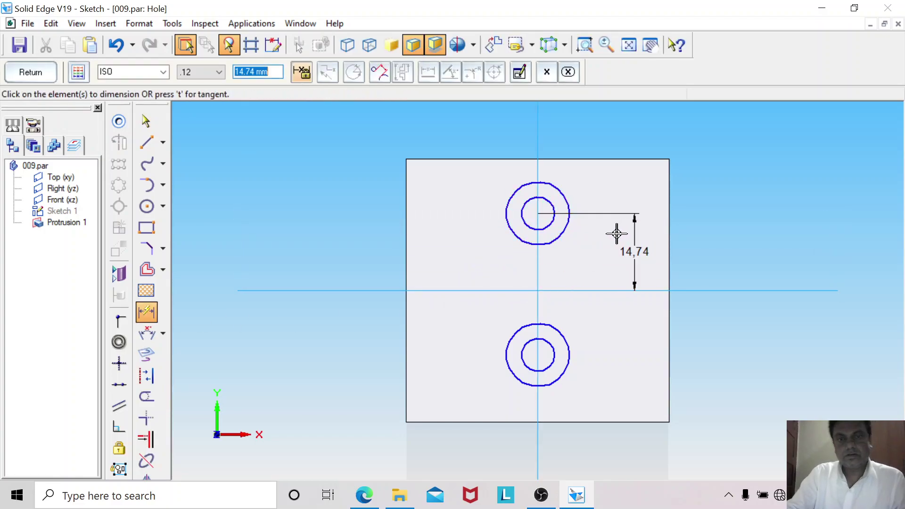
type("12")
key("Return")
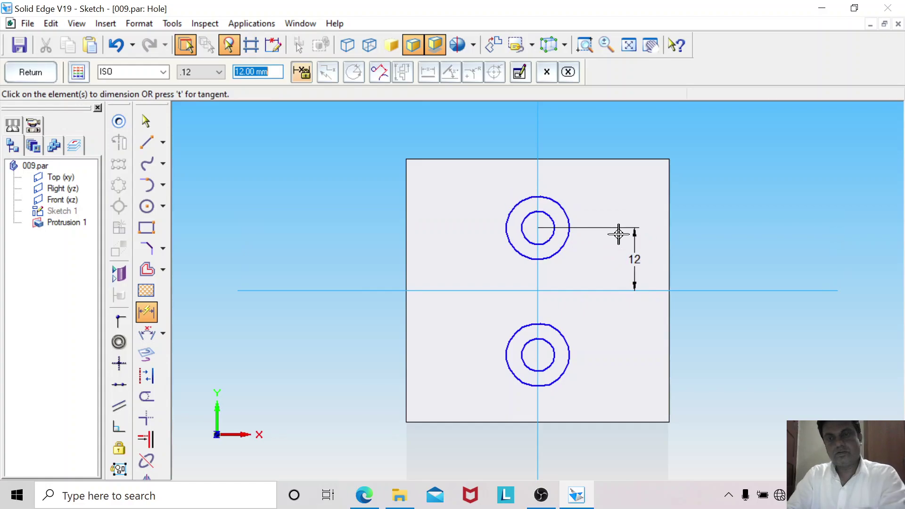
Dimension the two hole centres 24 mm apart, and cut the countersunk holes down through the plate.
left_click(560, 247)
left_click(536, 355)
left_click(709, 340)
type("24")
key("Return")
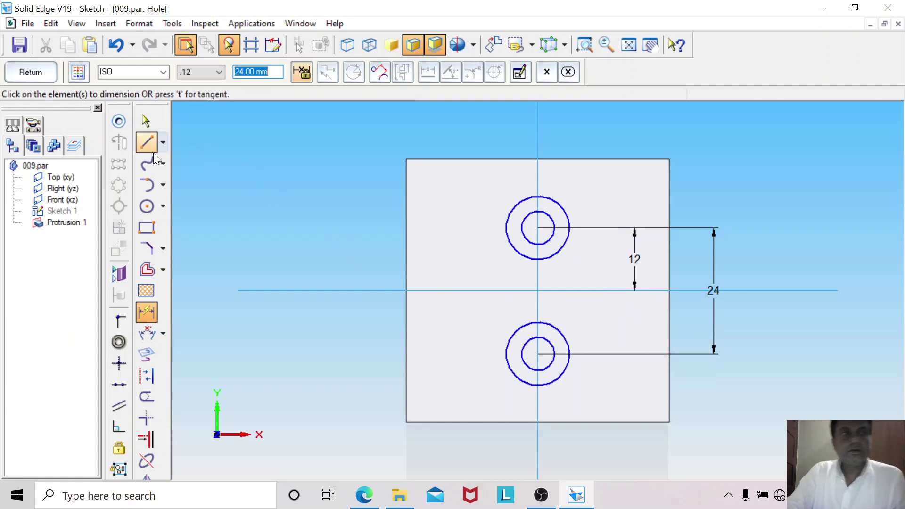
left_click(31, 74)
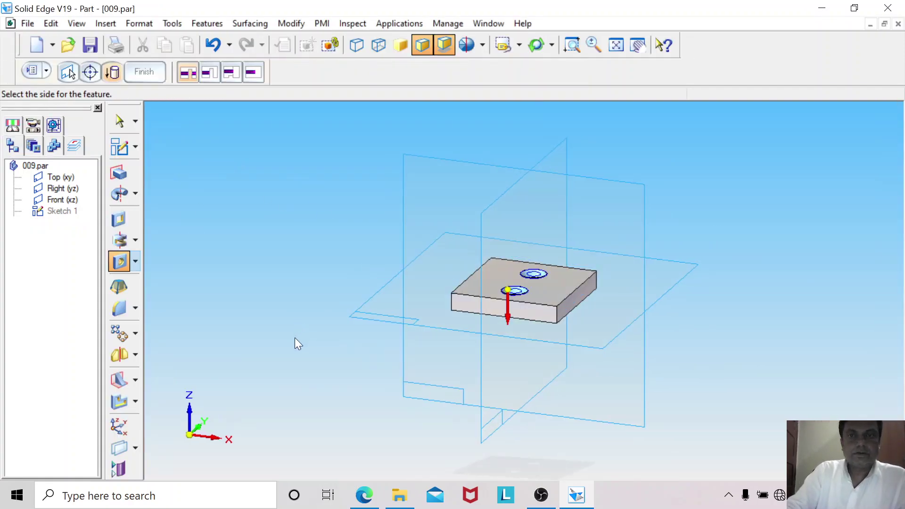
left_click(301, 353)
Examine the countersink's profile from the front with hidden edges displayed, and return to a shaded pictorial view.
middle_click_drag(327, 373, 352, 355)
left_click(518, 45)
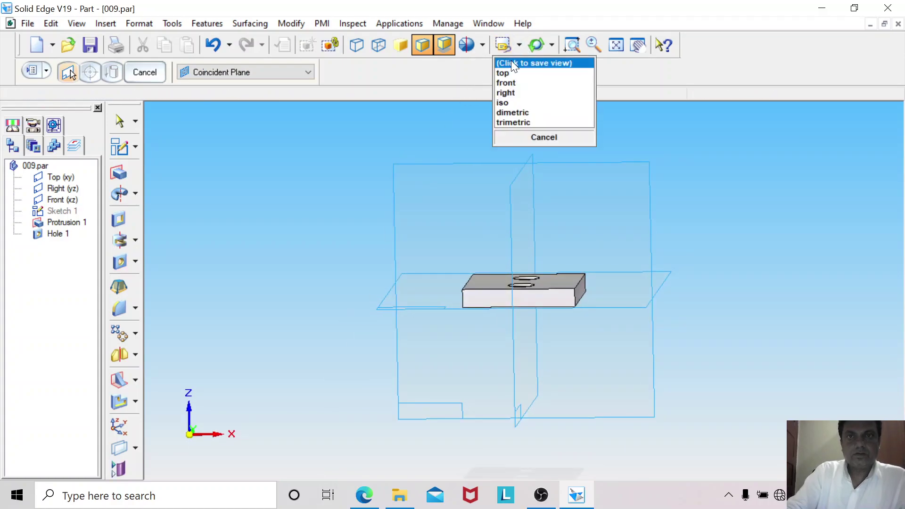
left_click(509, 83)
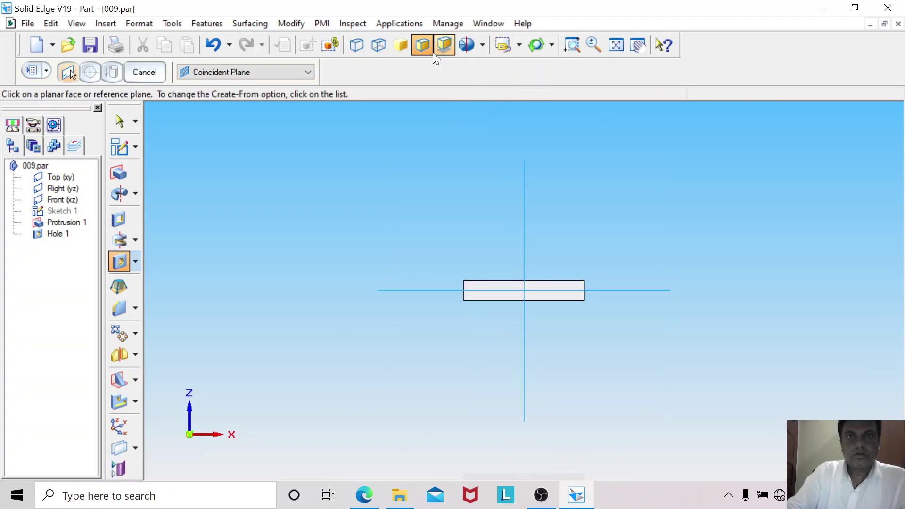
left_click(382, 45)
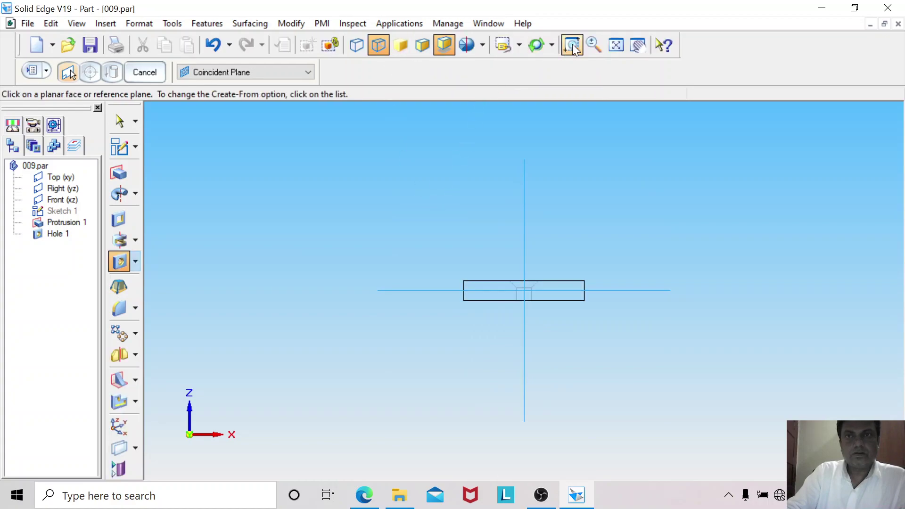
left_click(572, 45)
left_click_drag(490, 267, 559, 322)
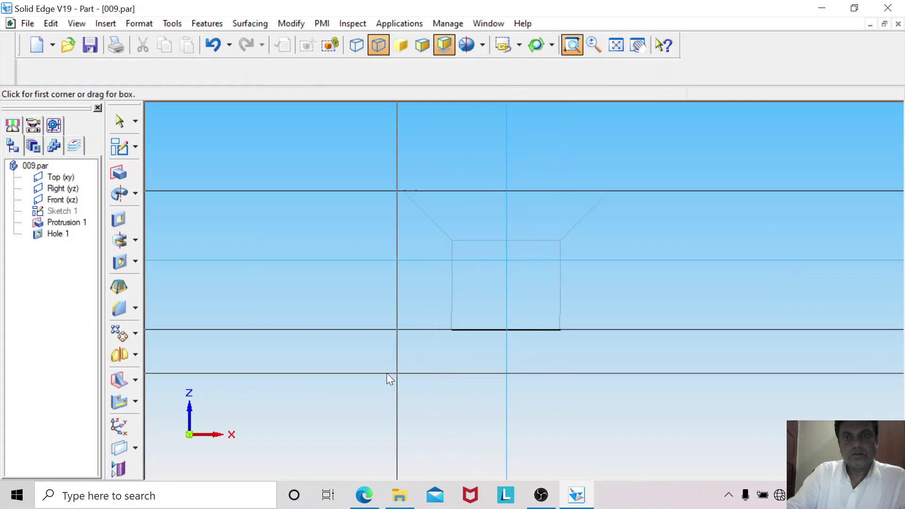
left_click(120, 121)
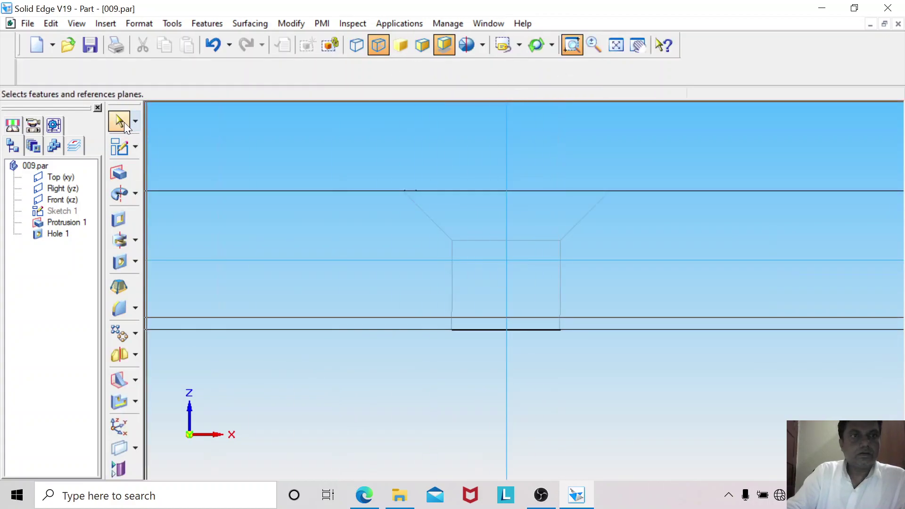
left_click(60, 235)
left_click(366, 353)
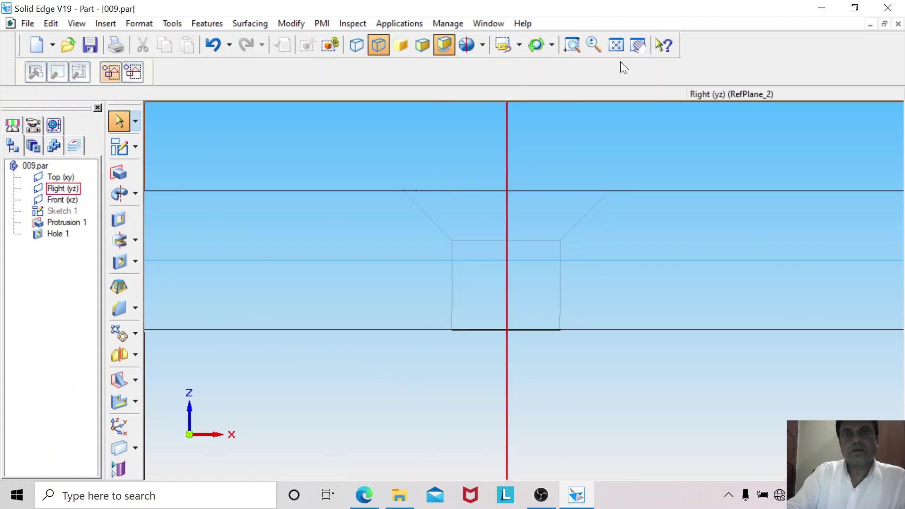
left_click(616, 45)
key("ctrl+i")
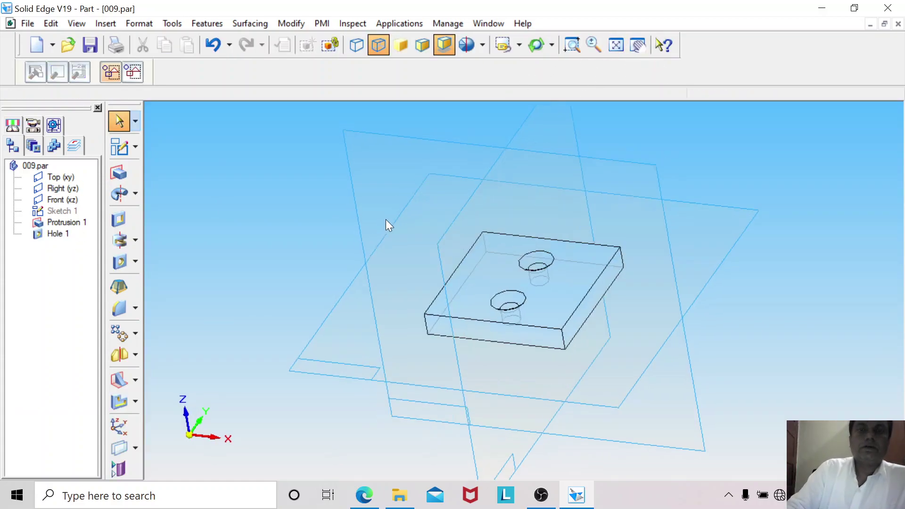
left_click(429, 50)
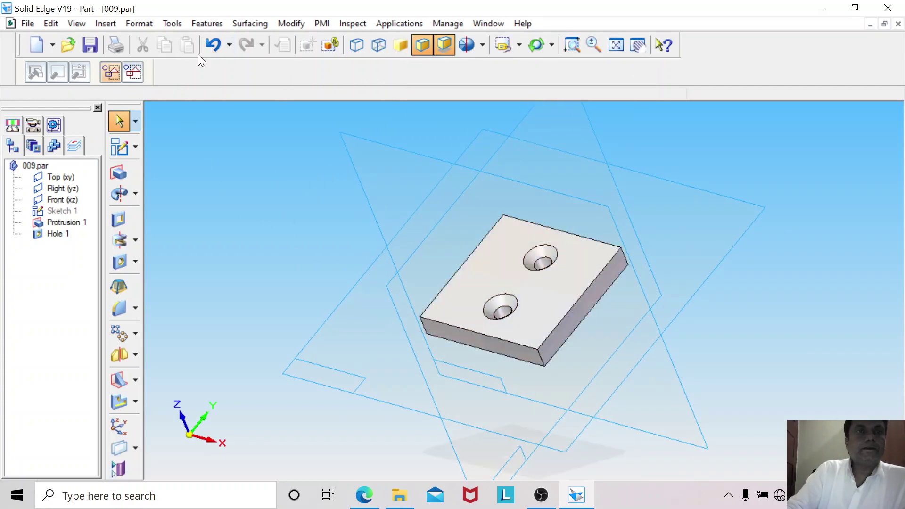
Hide all reference planes, fit the plate in view and save the part.
left_click(171, 23)
mouse_move(219, 277)
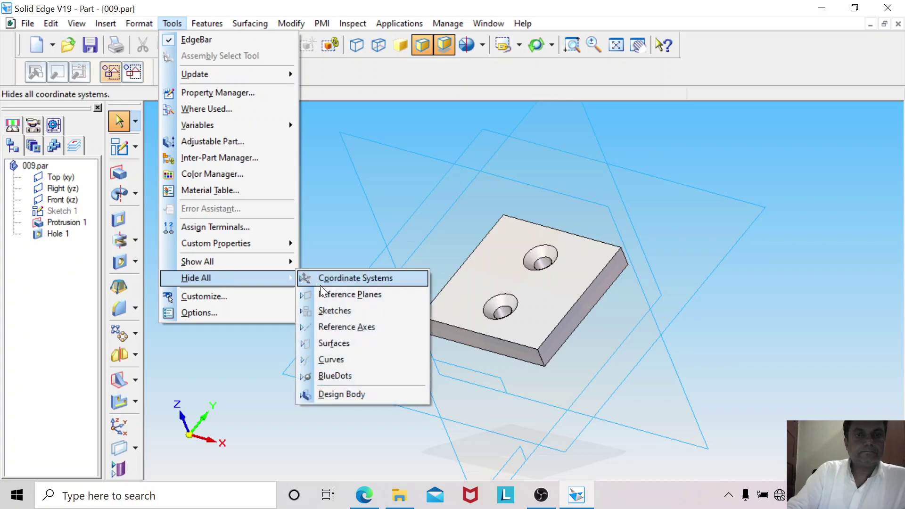
left_click(324, 295)
left_click(615, 48)
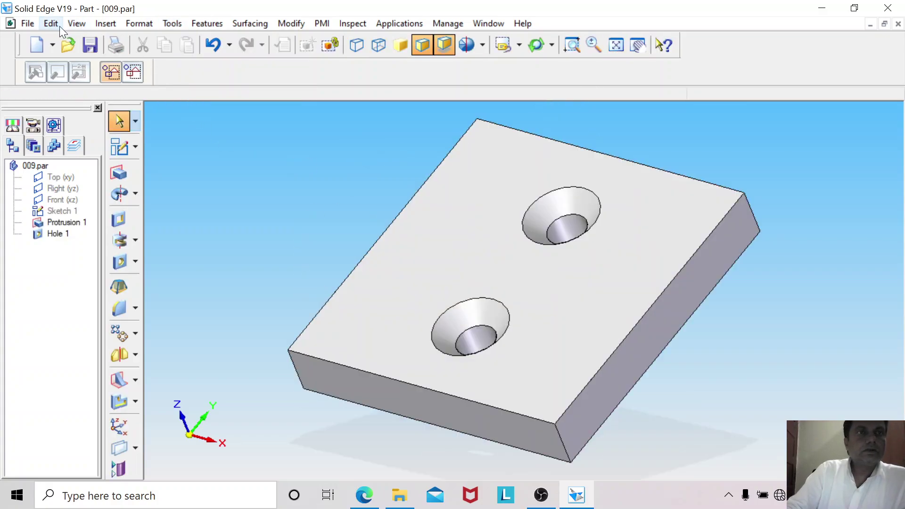
left_click(32, 22)
left_click(76, 96)
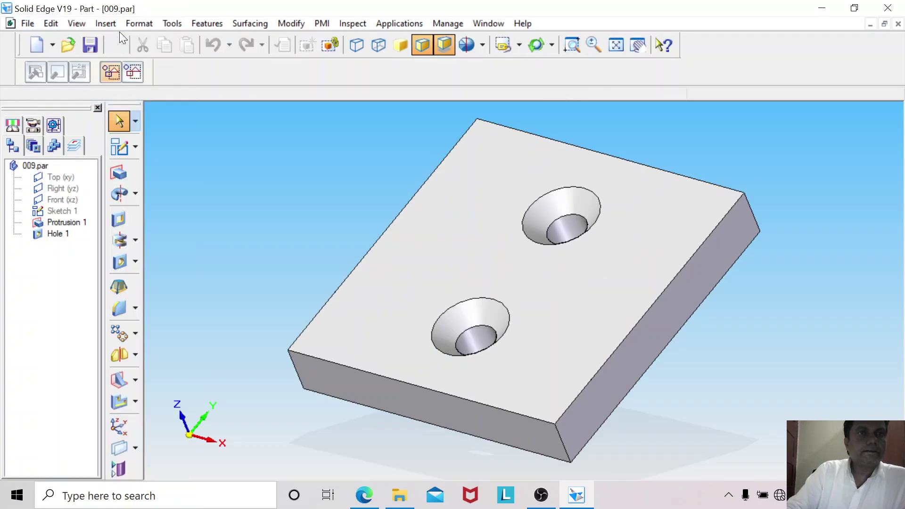
Assign the Cyan base style to the clamping plate part in the Color Manager.
left_click(170, 24)
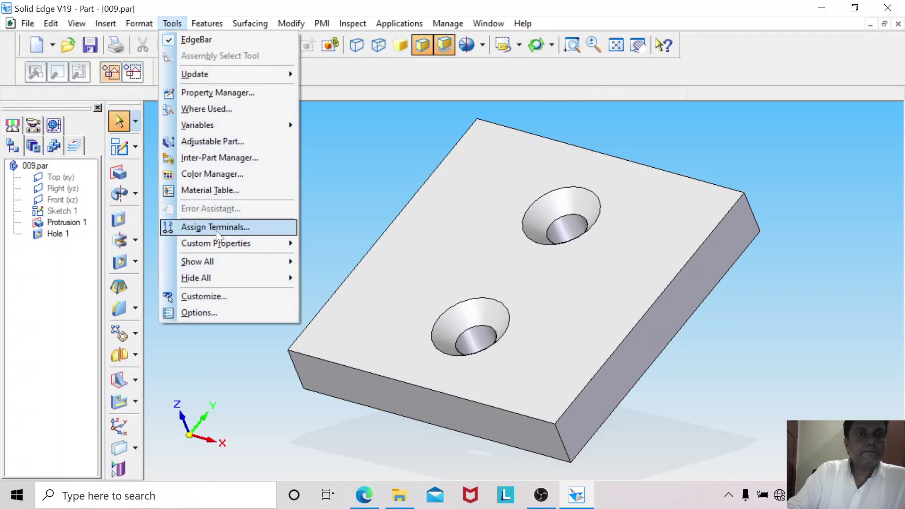
left_click(210, 175)
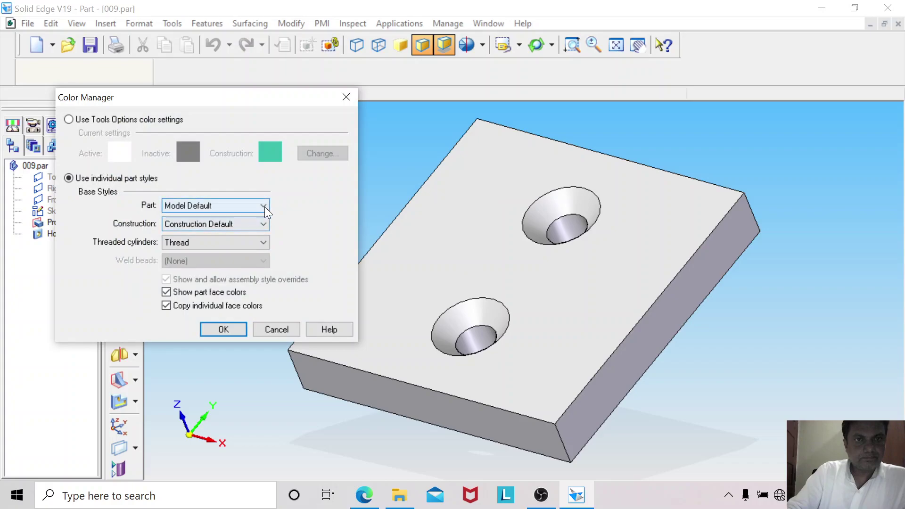
left_click(263, 206)
left_click_drag(259, 331, 258, 276)
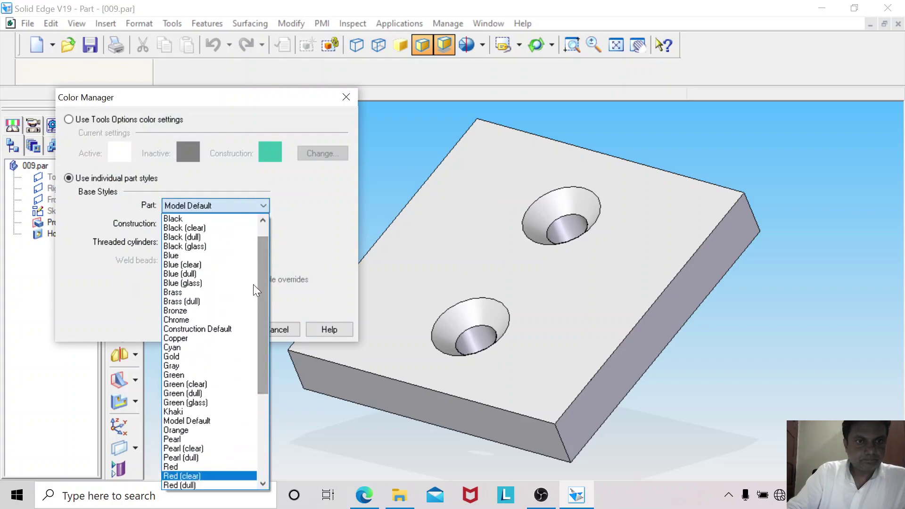
left_click(212, 346)
left_click(223, 329)
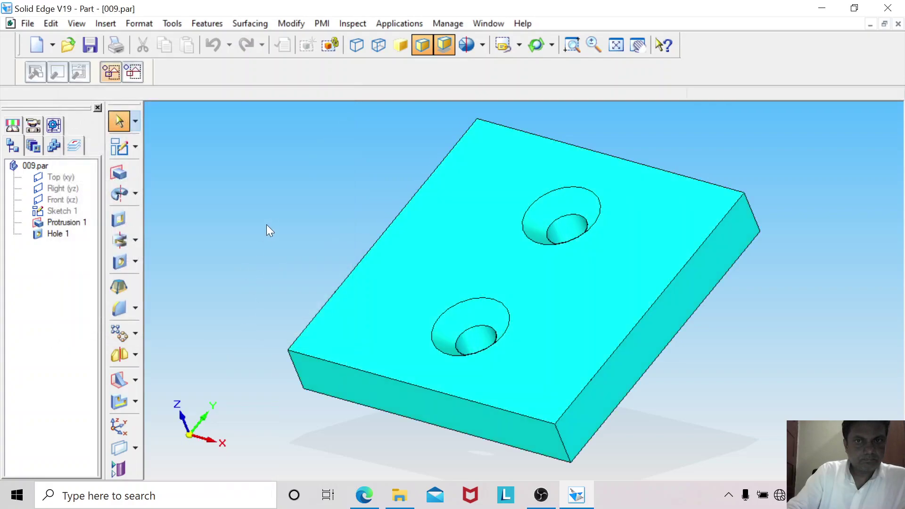
Save the recoloured 009.par, close the part document and exit Solid Edge.
left_click(30, 24)
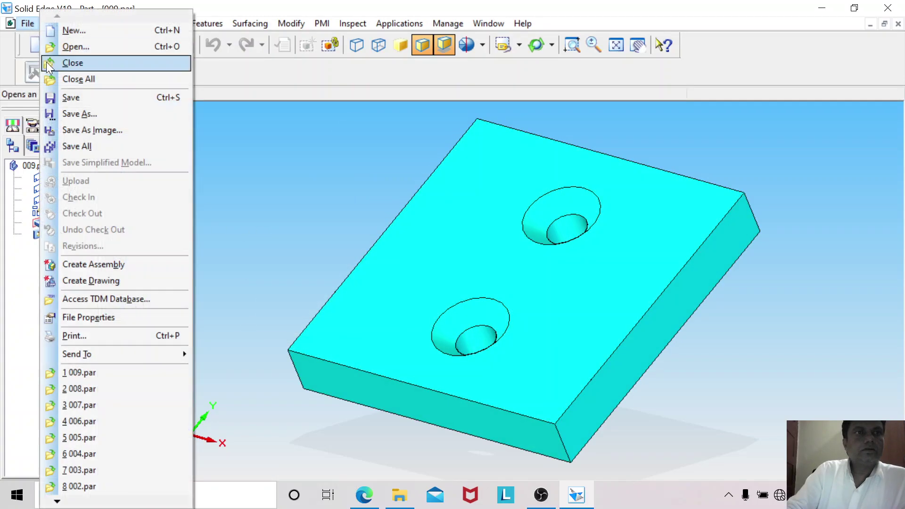
left_click(71, 99)
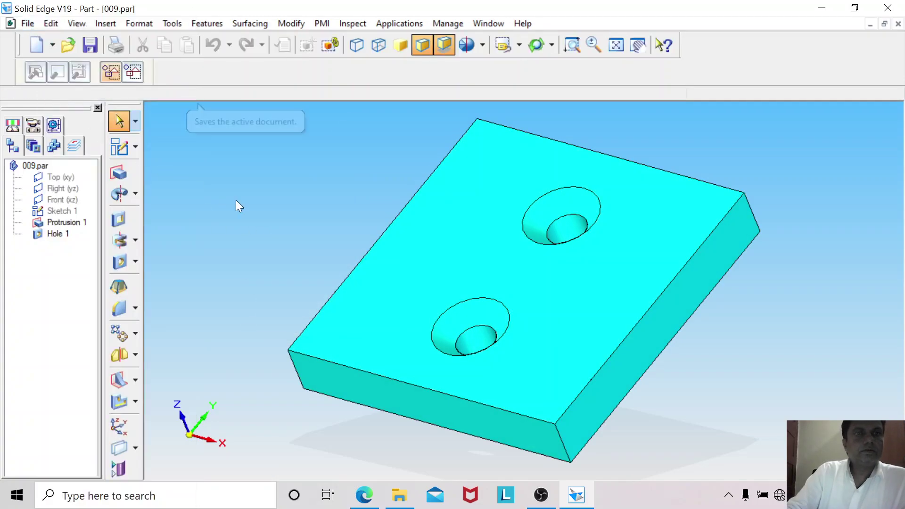
left_click(897, 23)
left_click(888, 8)
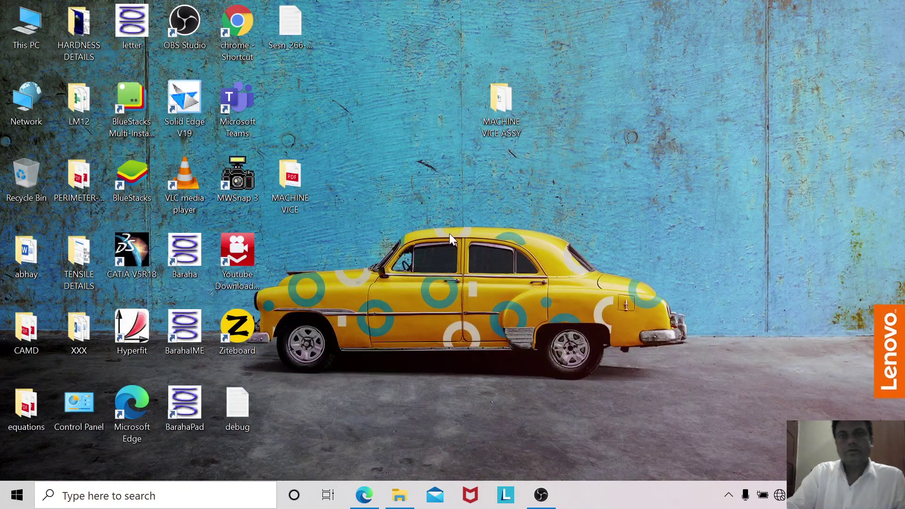
Switch to the A11.pdf drawing in Microsoft Edge and examine the parts list and the detail views of the vice parts.
left_click(364, 495)
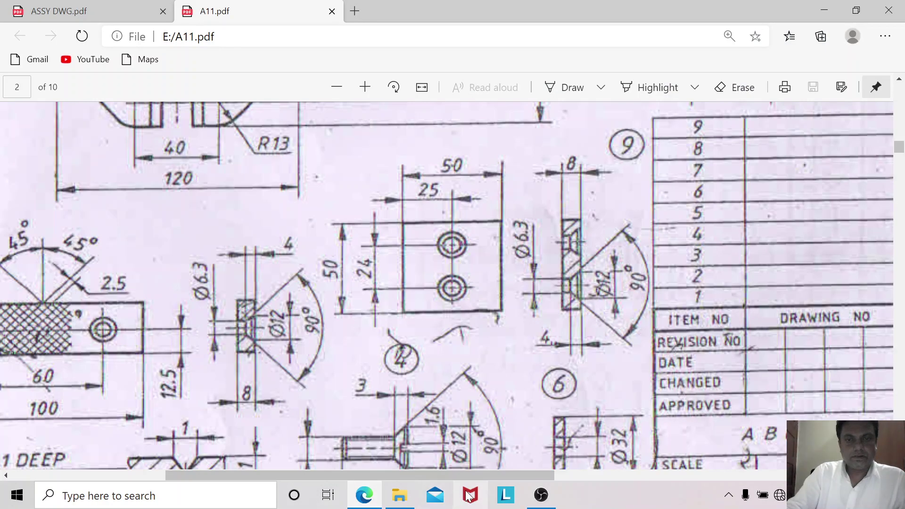
left_click_drag(476, 477, 694, 483)
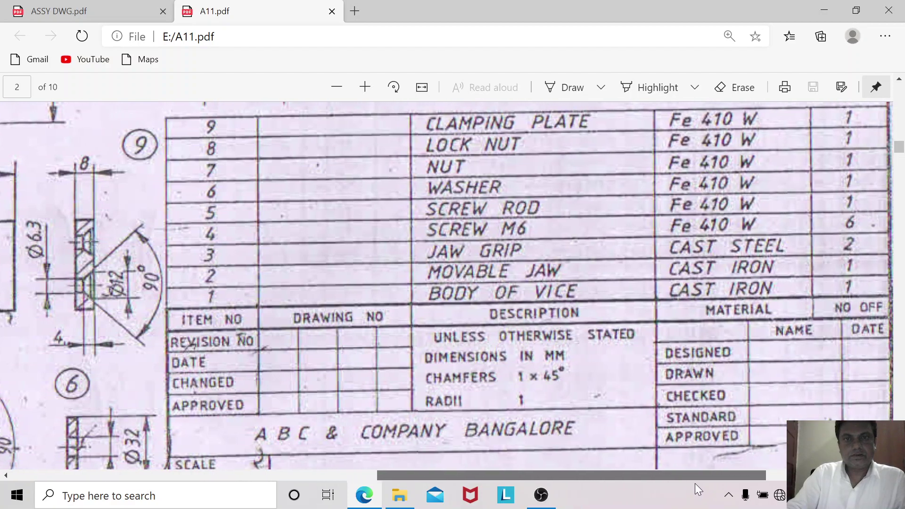
scroll(597, 330, "up", 1)
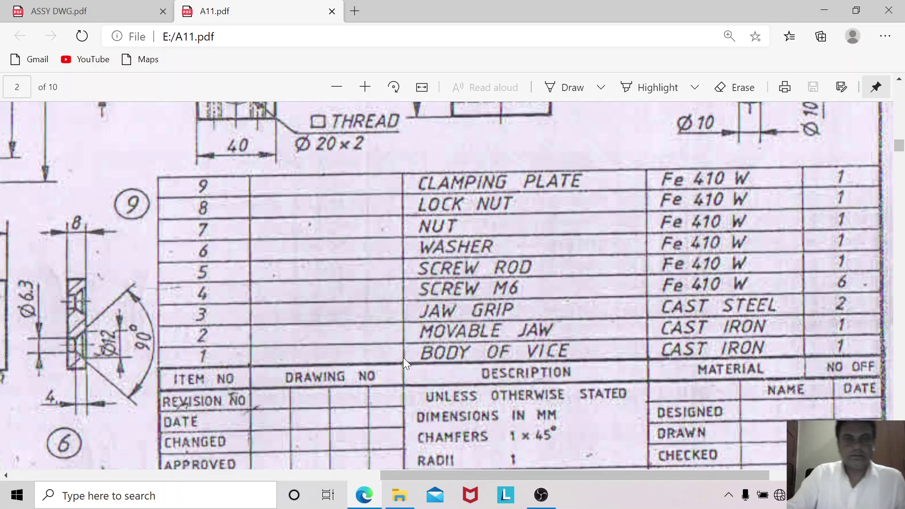
mouse_move(514, 474)
left_mouse_down()
mouse_move(485, 475)
mouse_move(532, 476)
mouse_move(276, 474)
mouse_move(550, 480)
left_mouse_up()
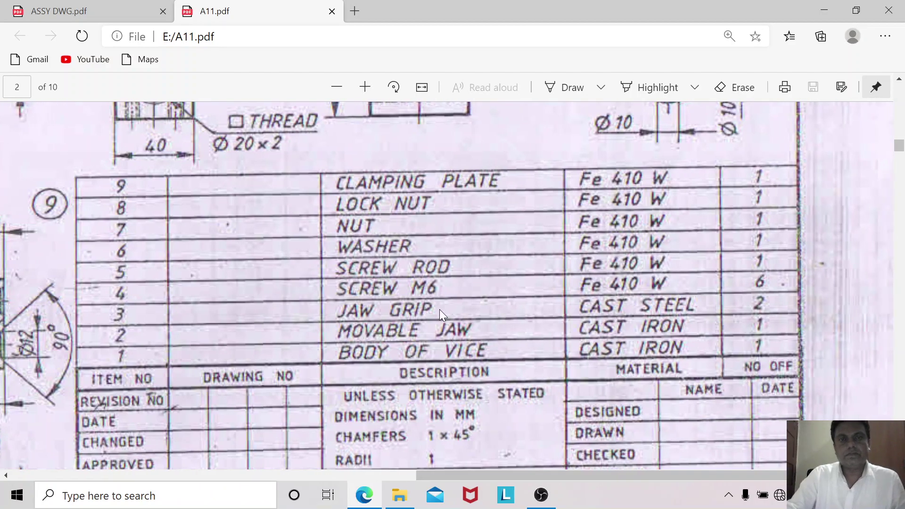
scroll(439, 334, "up", 1)
scroll(440, 339, "up", 10)
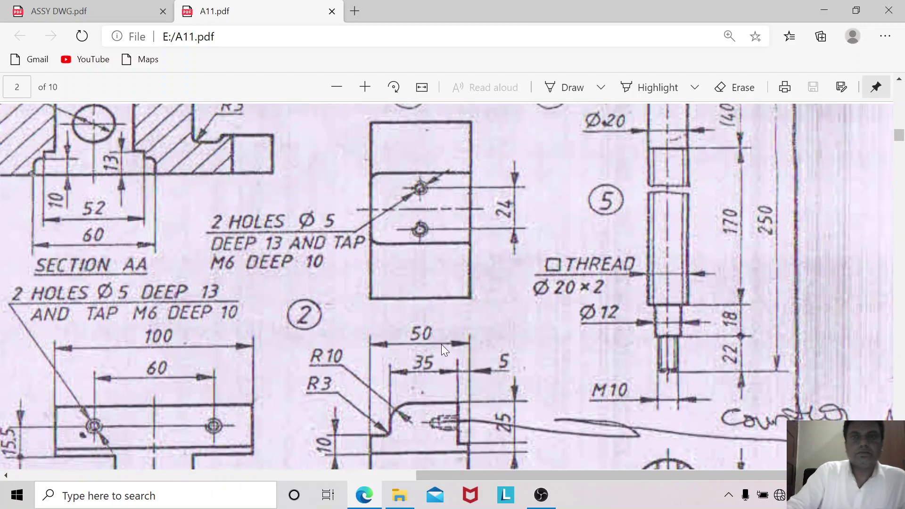
scroll(447, 354, "up", 2)
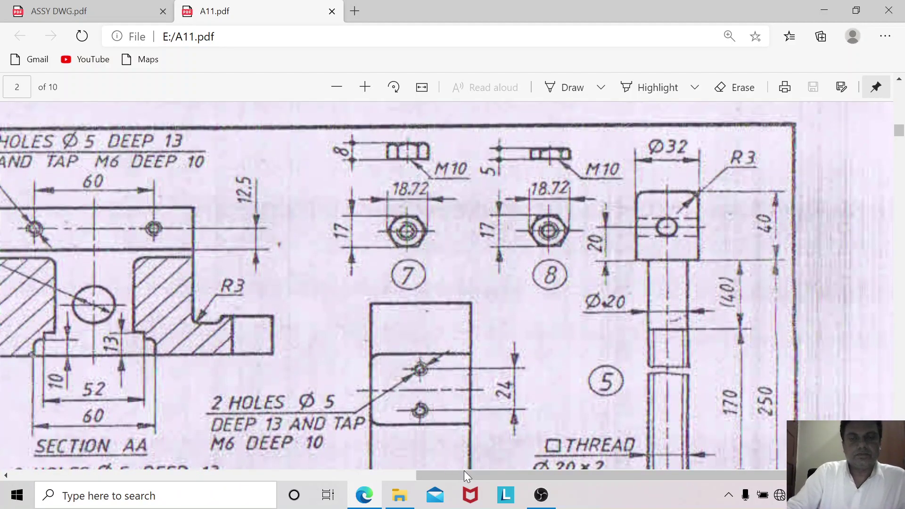
mouse_move(490, 475)
left_mouse_down()
mouse_move(309, 466)
mouse_move(451, 474)
left_mouse_up()
scroll(533, 332, "down", 9)
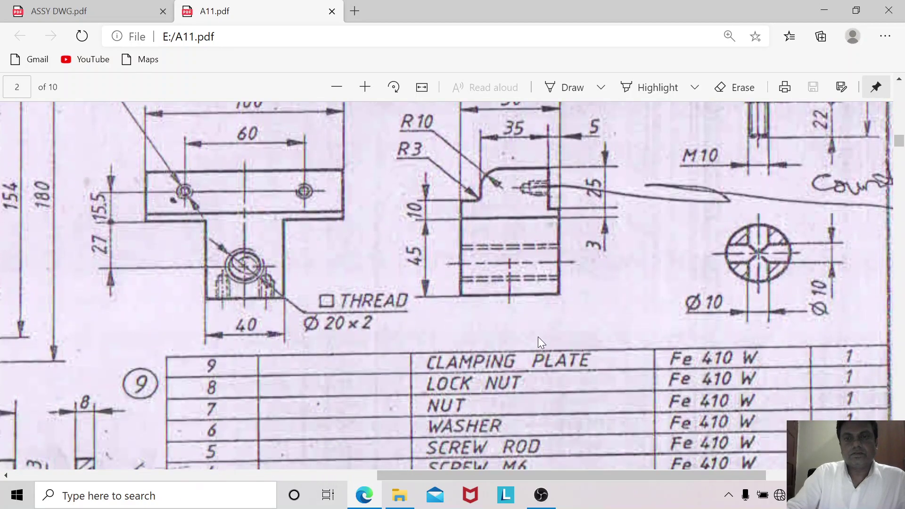
scroll(538, 337, "down", 4)
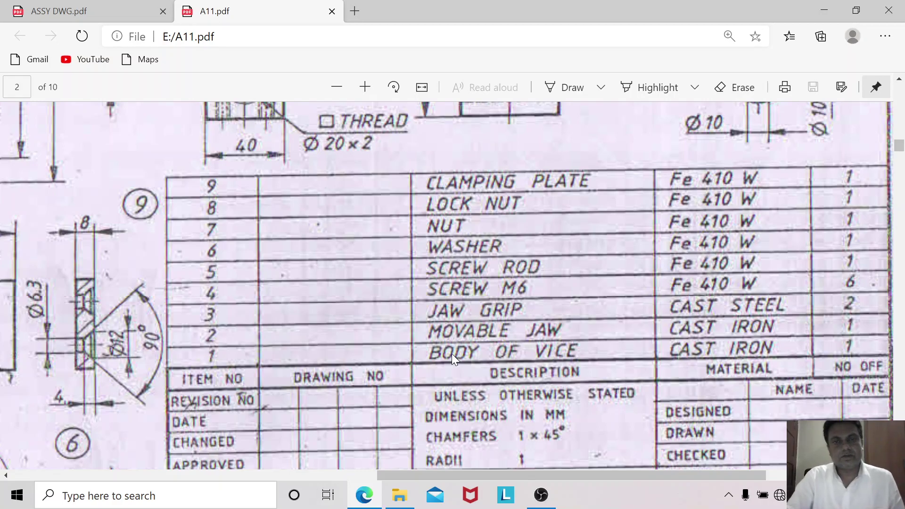
mouse_move(542, 499)
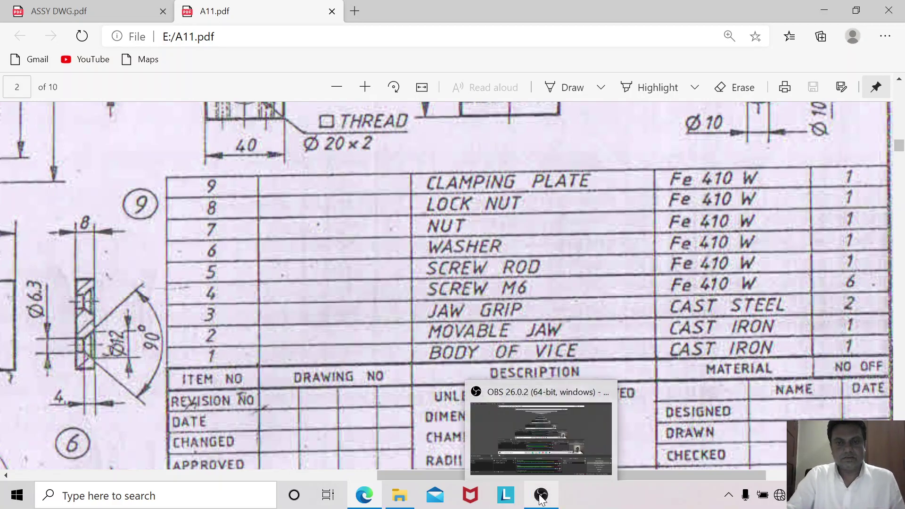